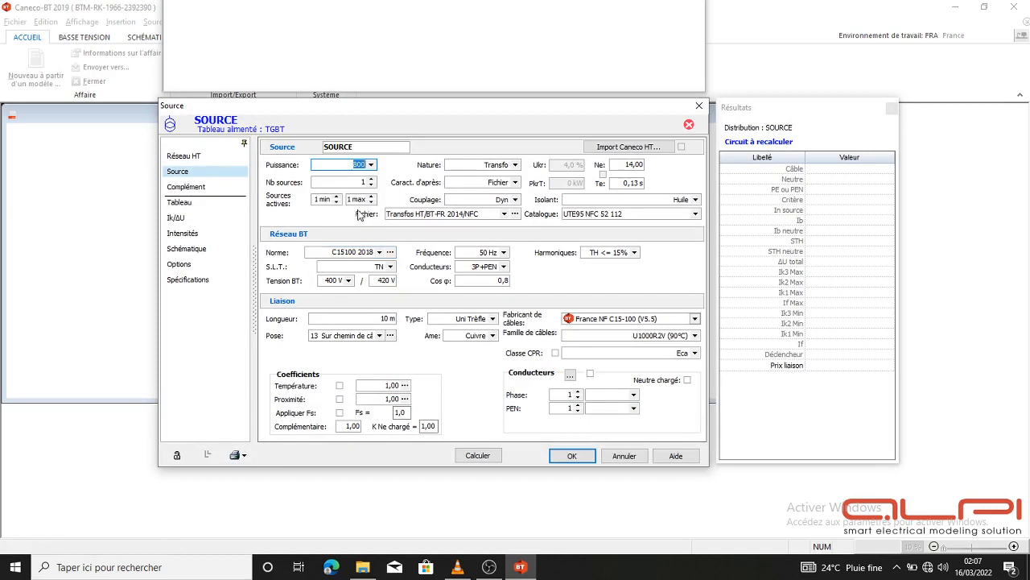
Step: Set the source power to 800 kVA with 2 sources, using 2 as both the minimum and maximum number of active sources
key(Tab)
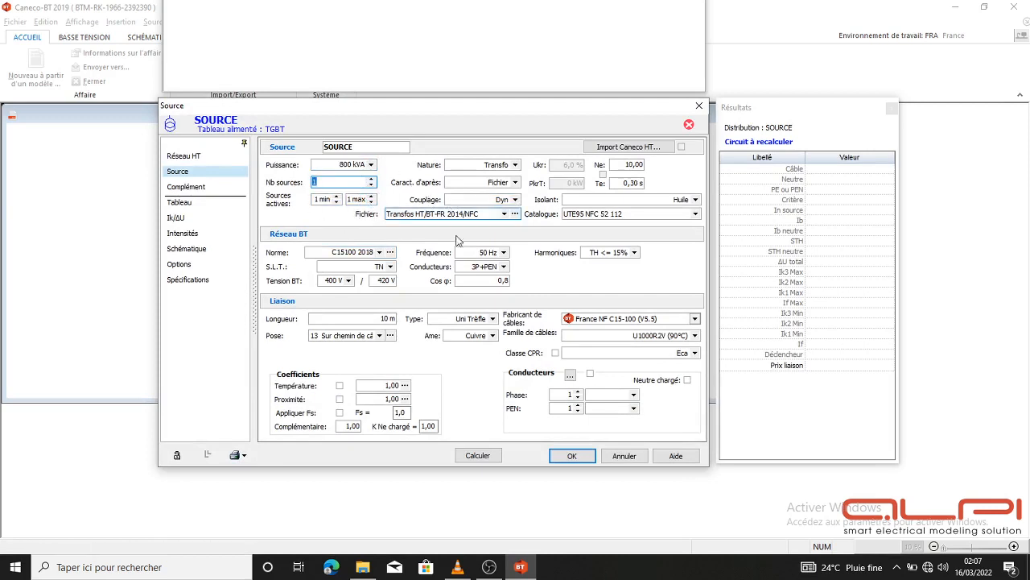
click(372, 179)
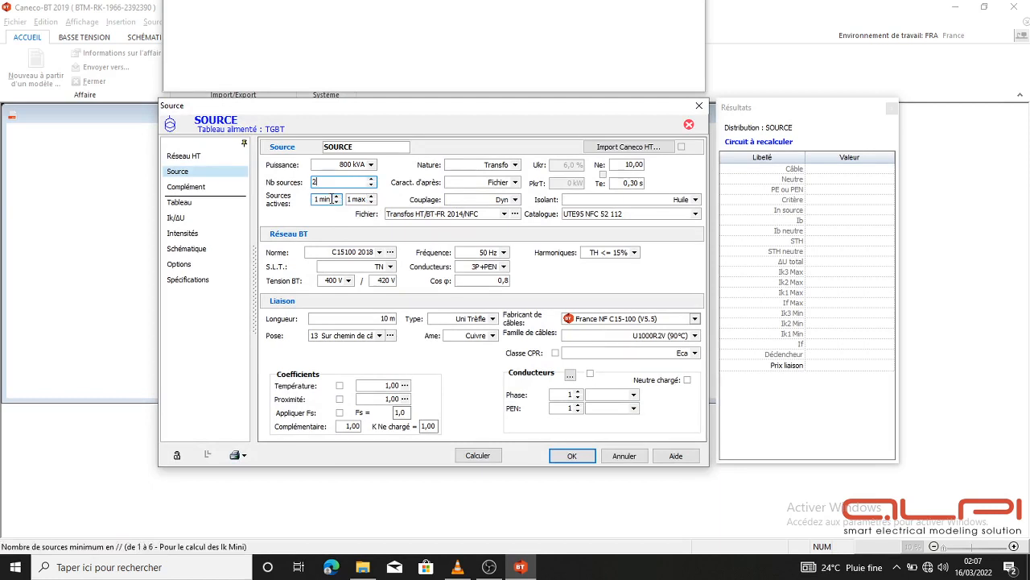
click(336, 196)
click(371, 196)
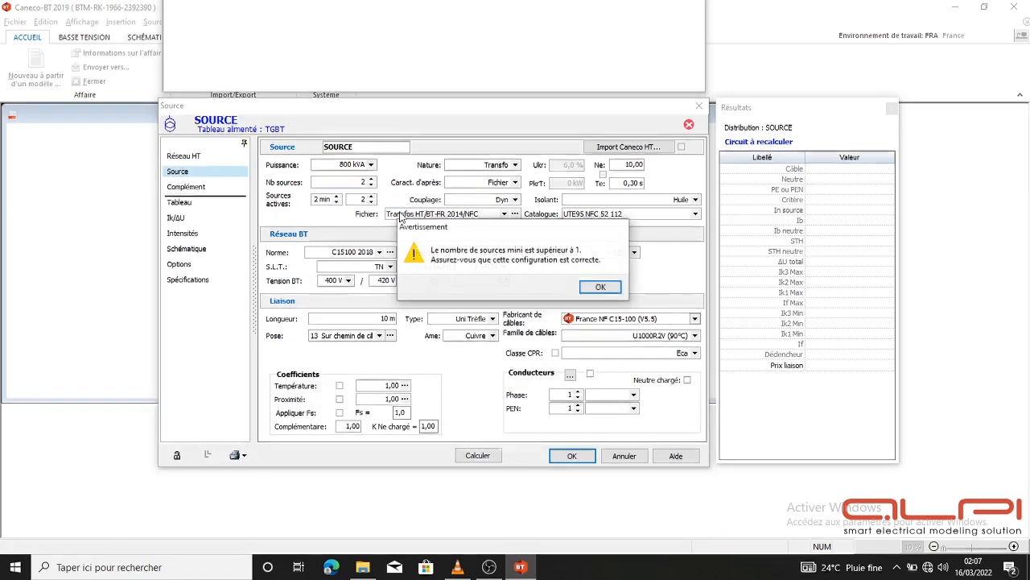
click(597, 289)
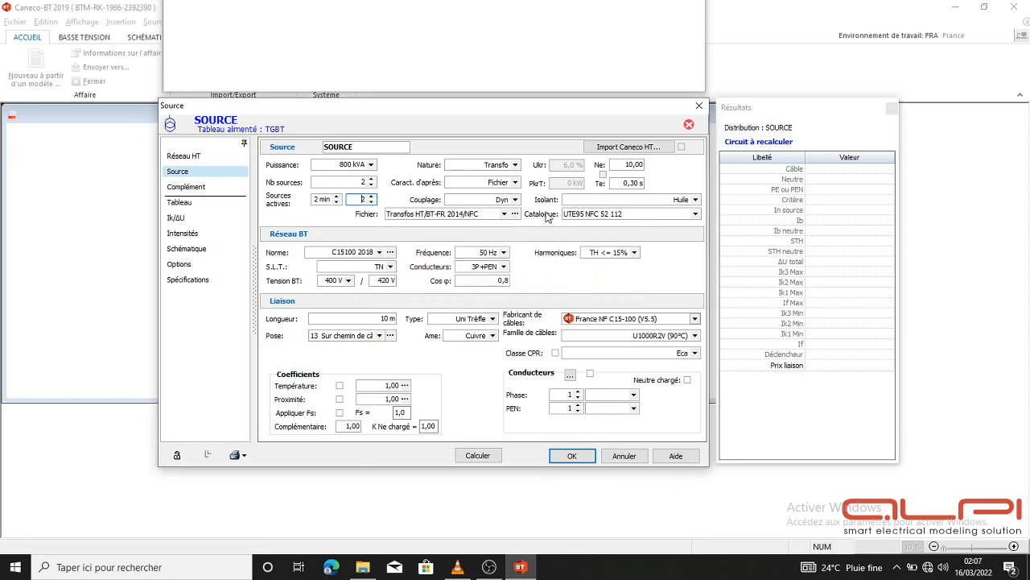
Step: Select C15100 2018 as the low-voltage network standard and keep TN as the earthing system
click(377, 253)
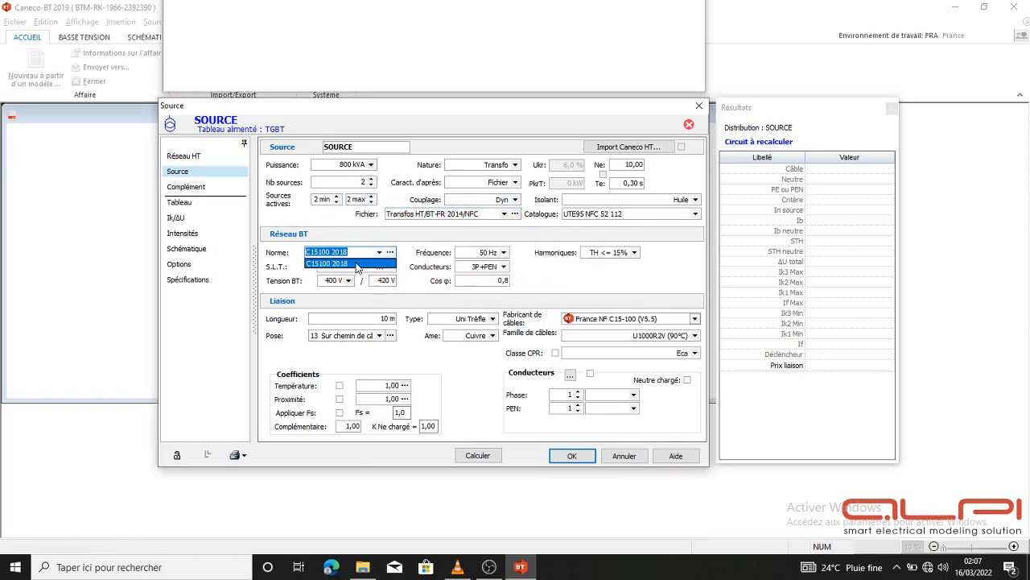
click(357, 264)
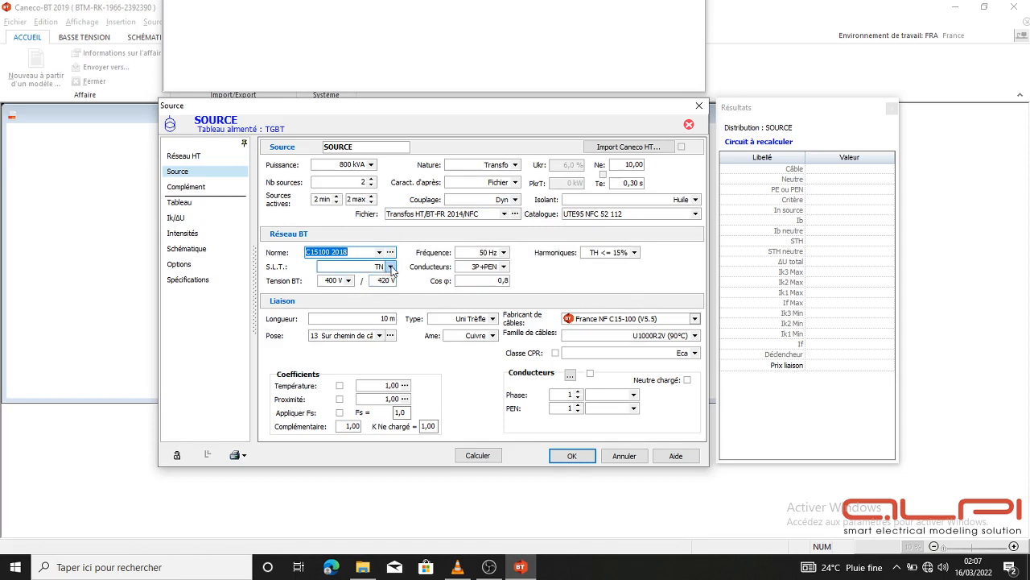
click(390, 266)
click(394, 271)
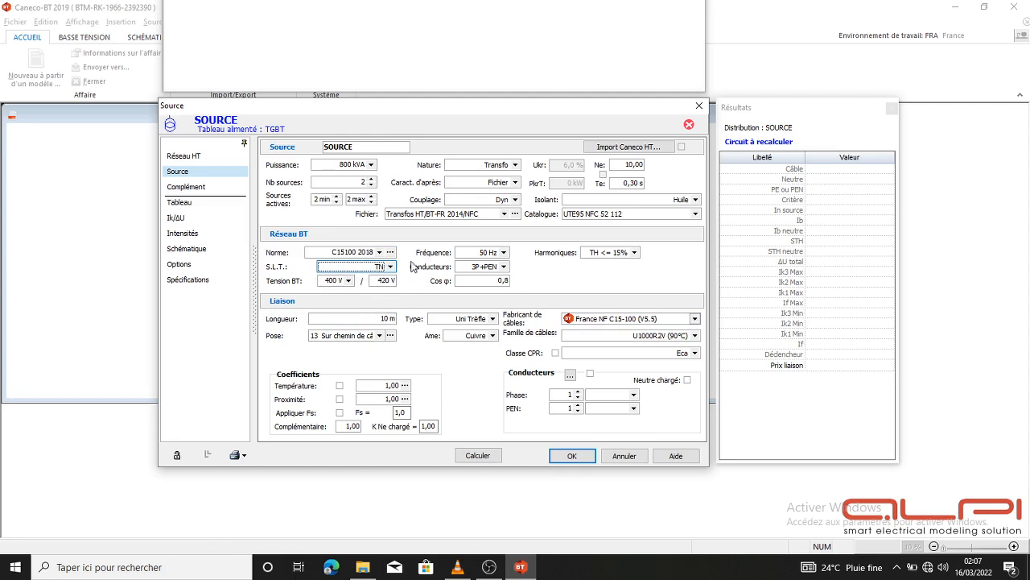
Step: Set the low-voltage network's nominal voltage to 380 V and keep 3P+PEN conductors
click(334, 281)
click(349, 280)
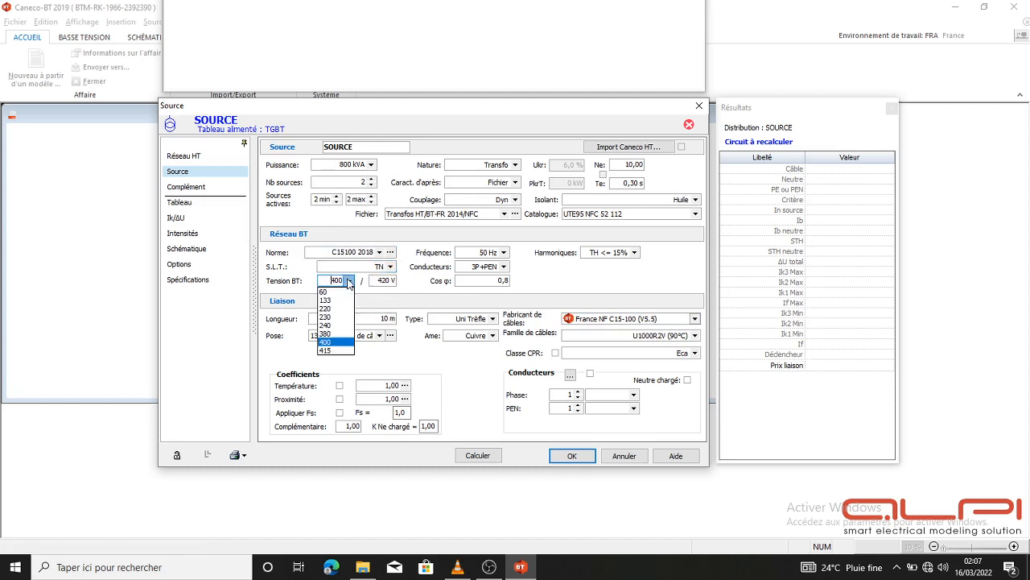
click(325, 334)
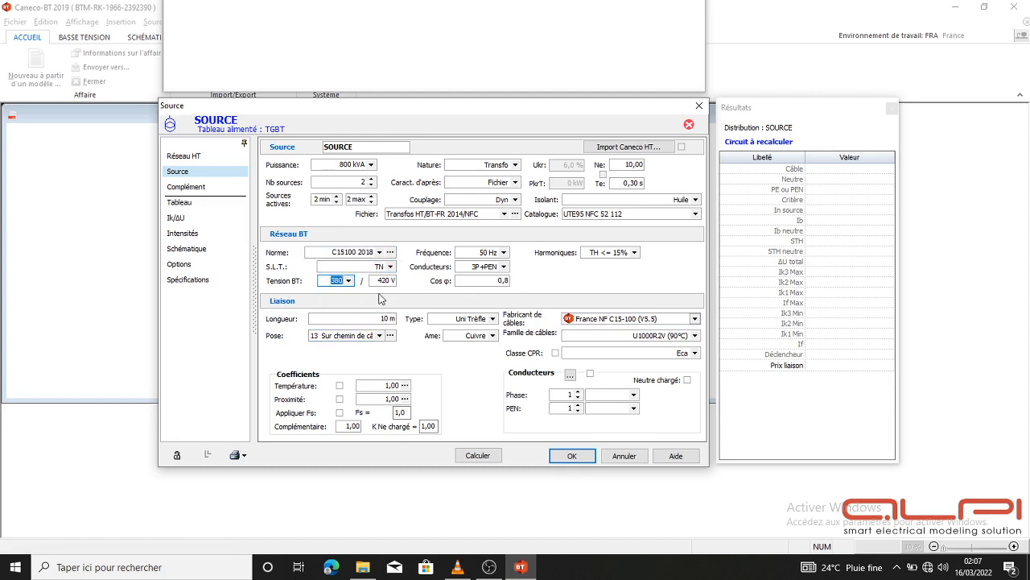
click(504, 268)
click(505, 269)
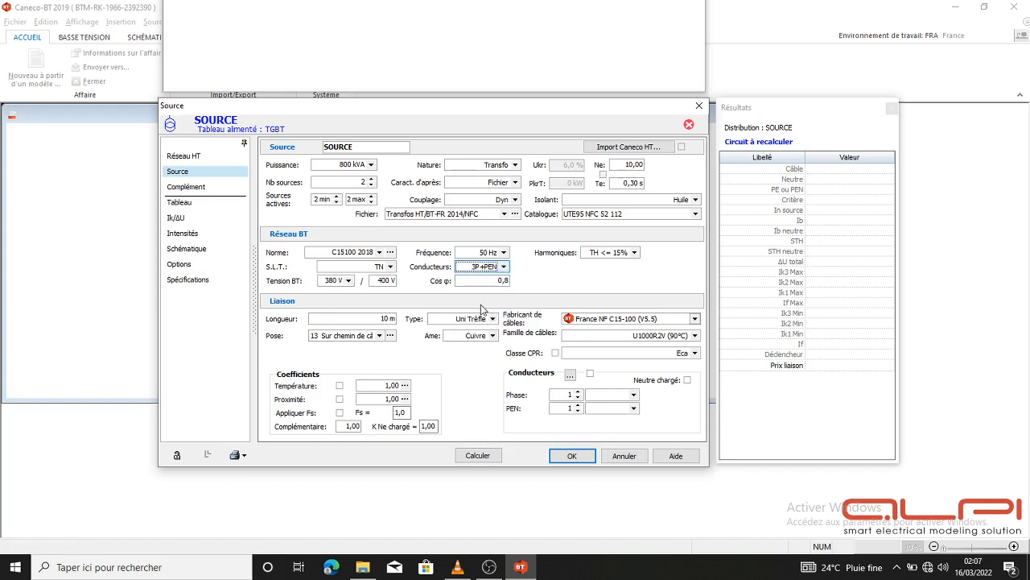
click(465, 284)
Step: Apply a temperature coefficient of 0,96 to the source link by entering the ambient temperature of the rooms crossed
click(405, 385)
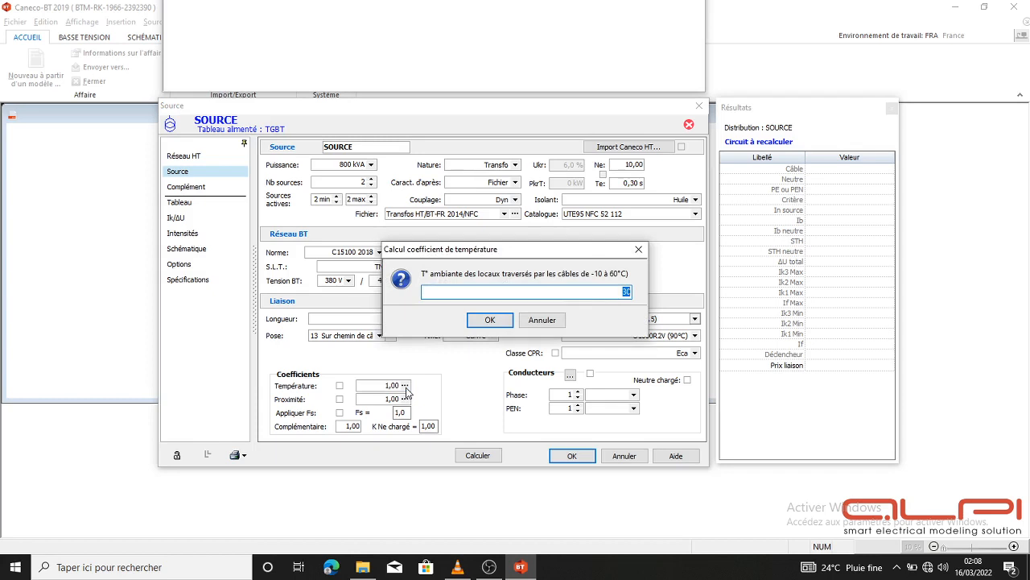
text(3)
click(489, 320)
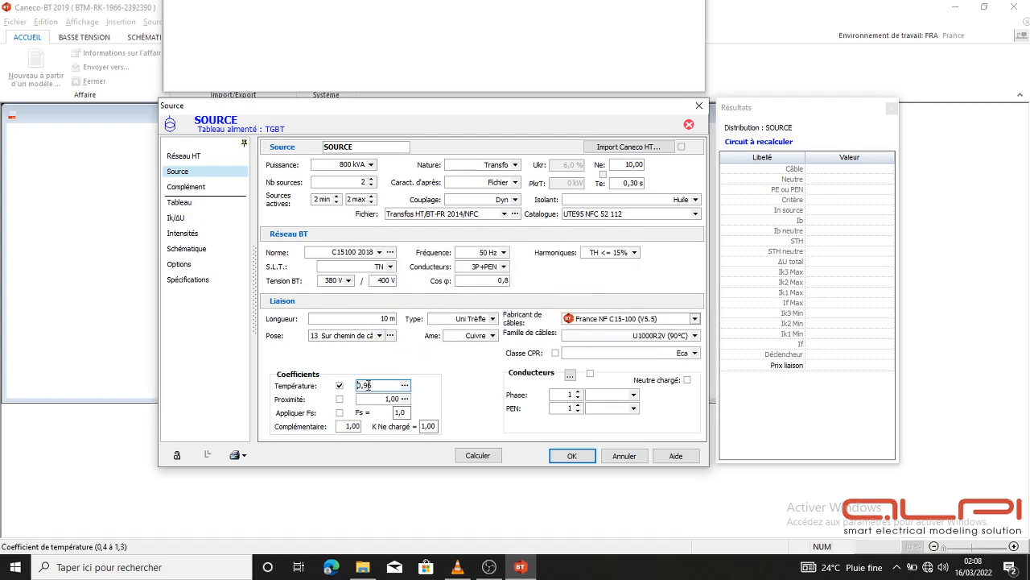
Step: Apply a proximity coefficient based on 1 additional touching circuit, and calculate the source circuit
click(405, 400)
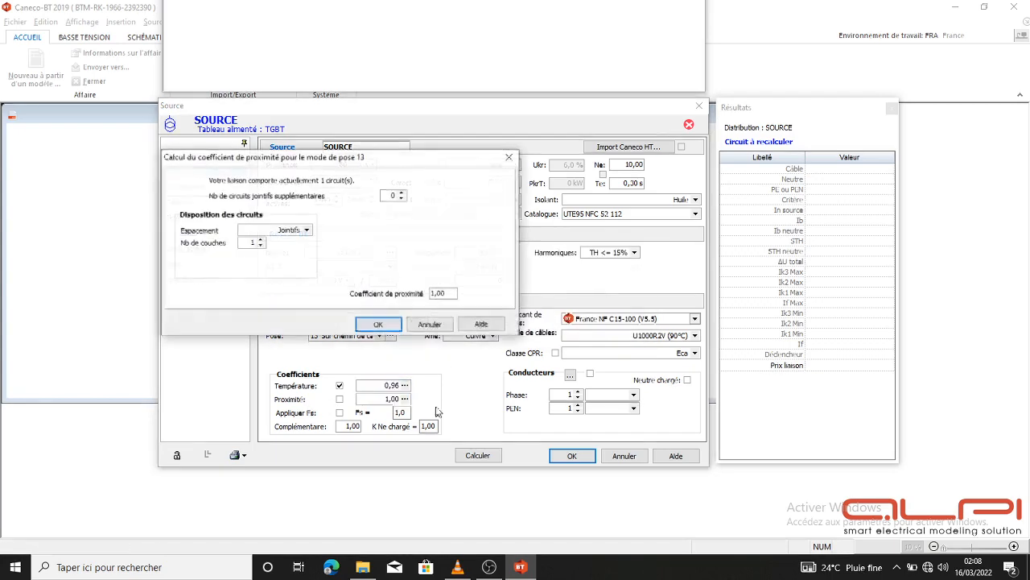
click(402, 193)
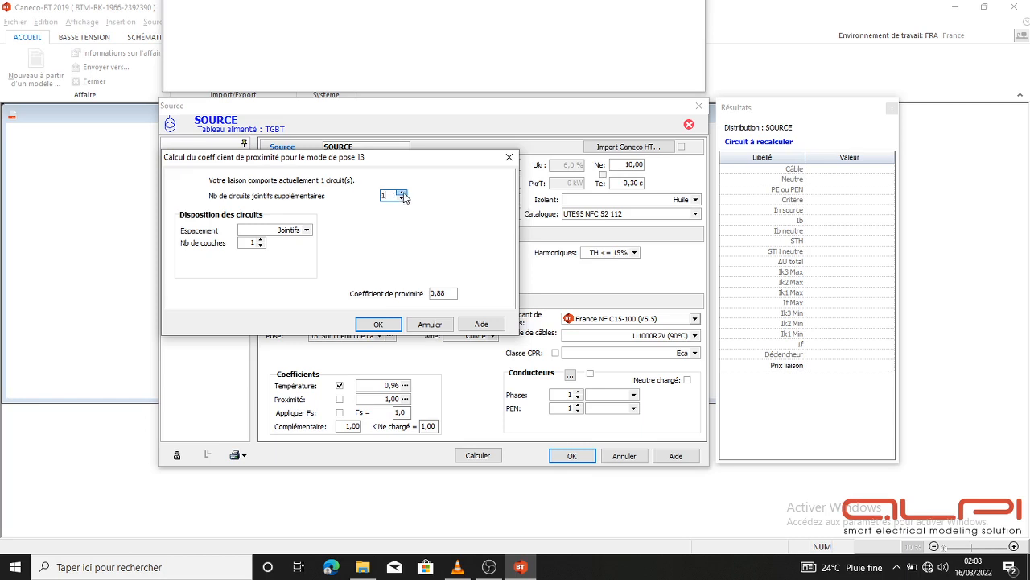
click(383, 328)
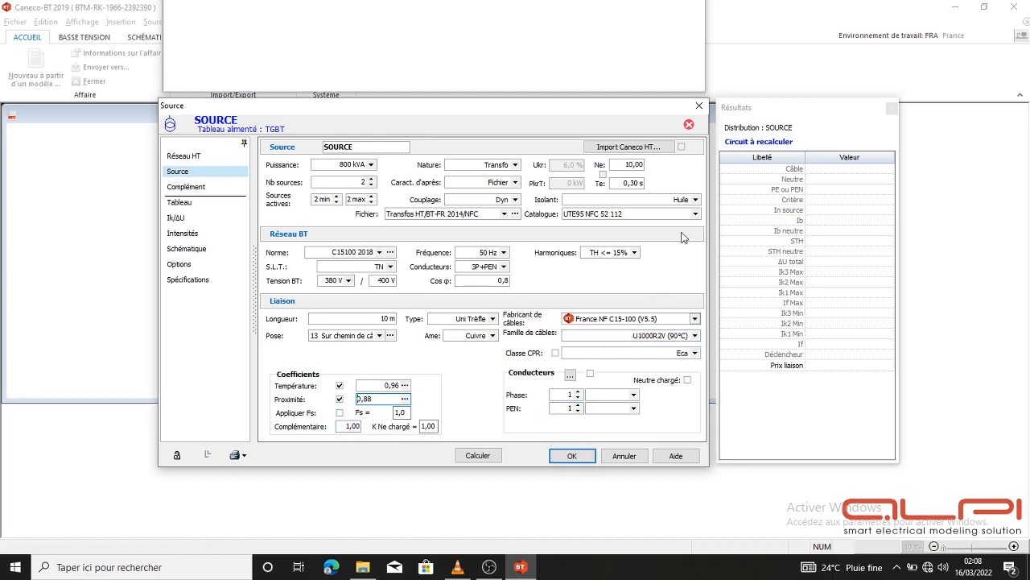
click(482, 455)
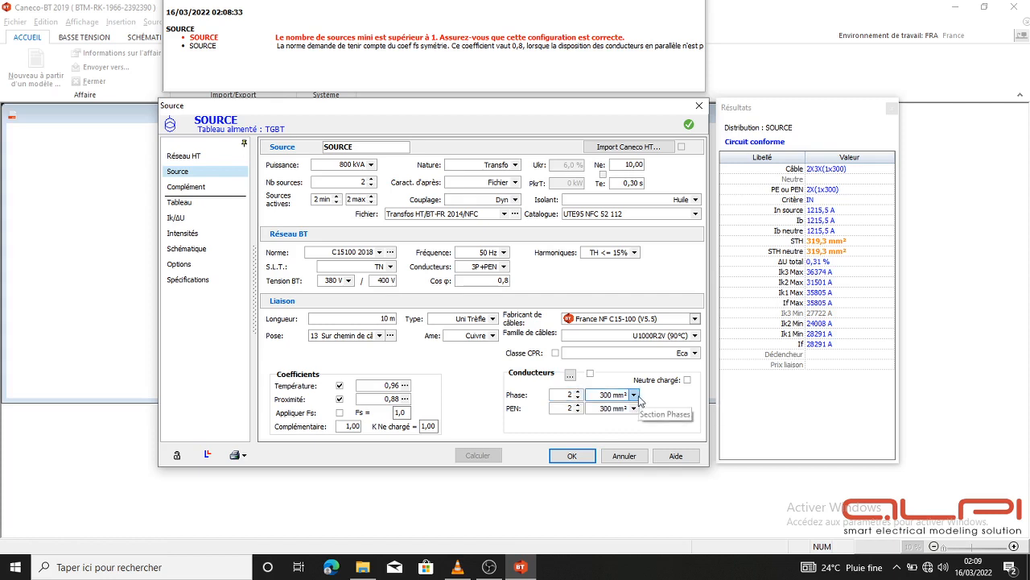
Step: Set the TGBT board's breaking device to Disj. Boitier moulé with Prot Base as indirect contact protection
click(192, 203)
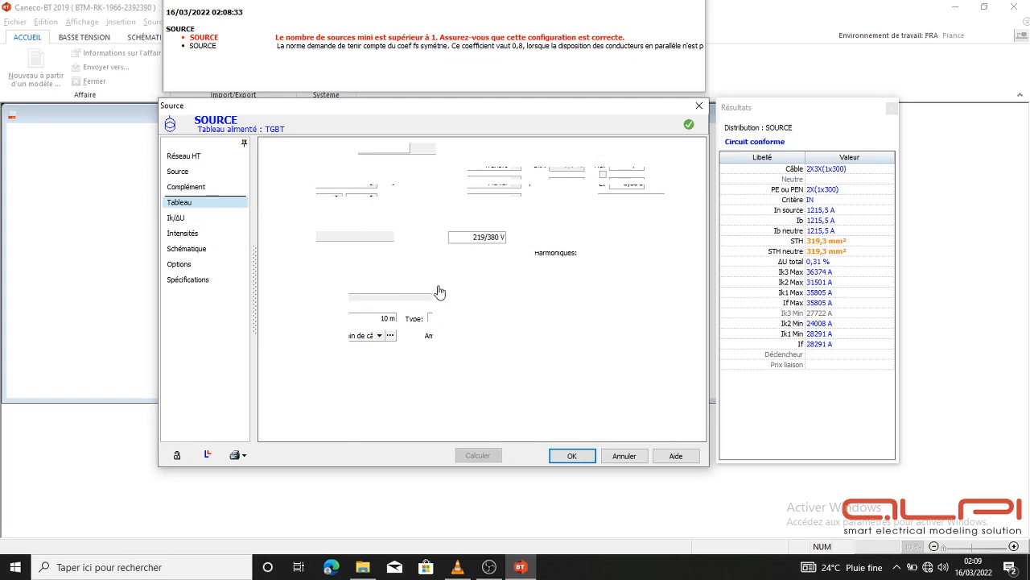
click(430, 316)
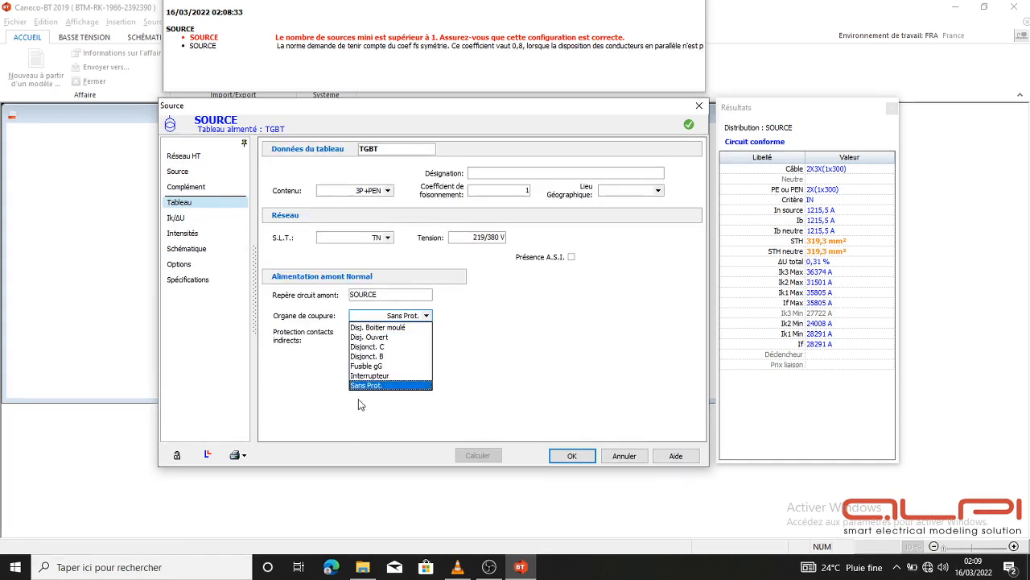
click(410, 334)
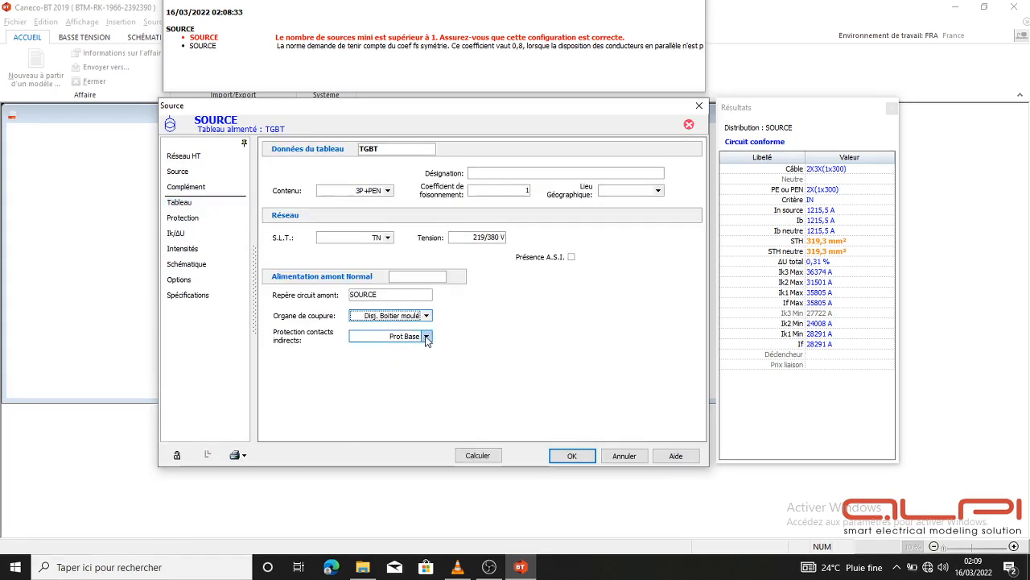
click(426, 337)
click(427, 336)
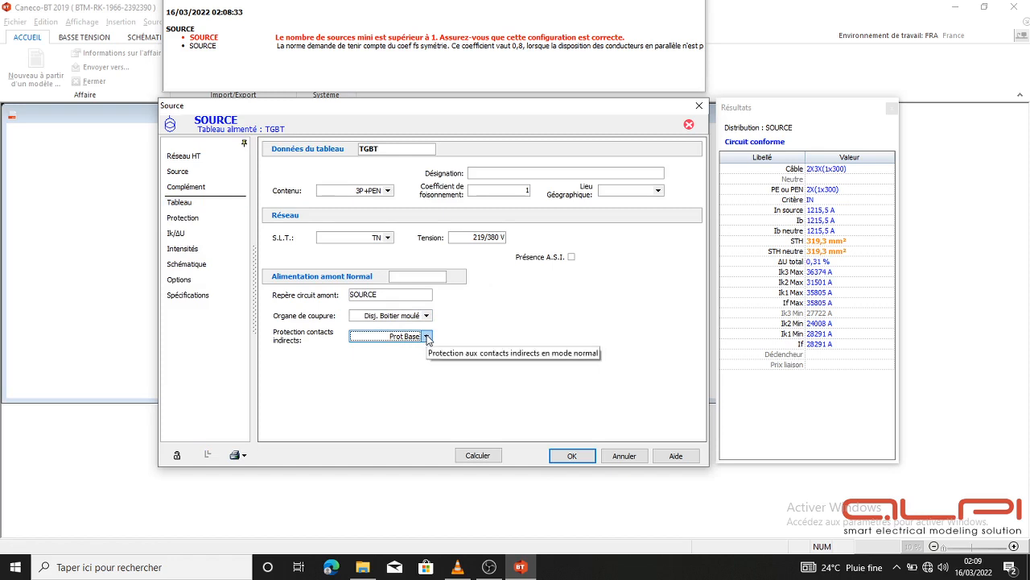
click(427, 337)
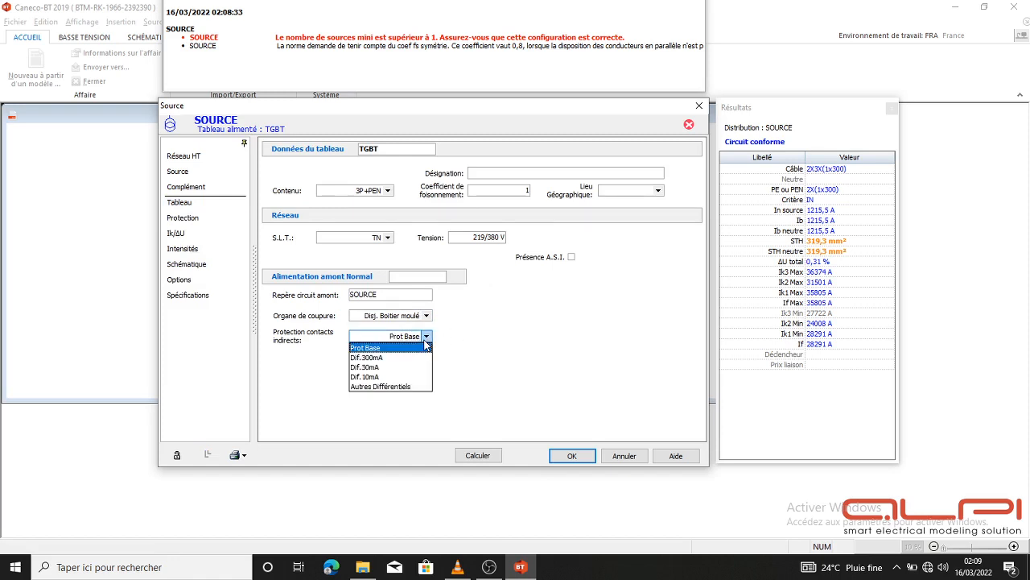
click(427, 342)
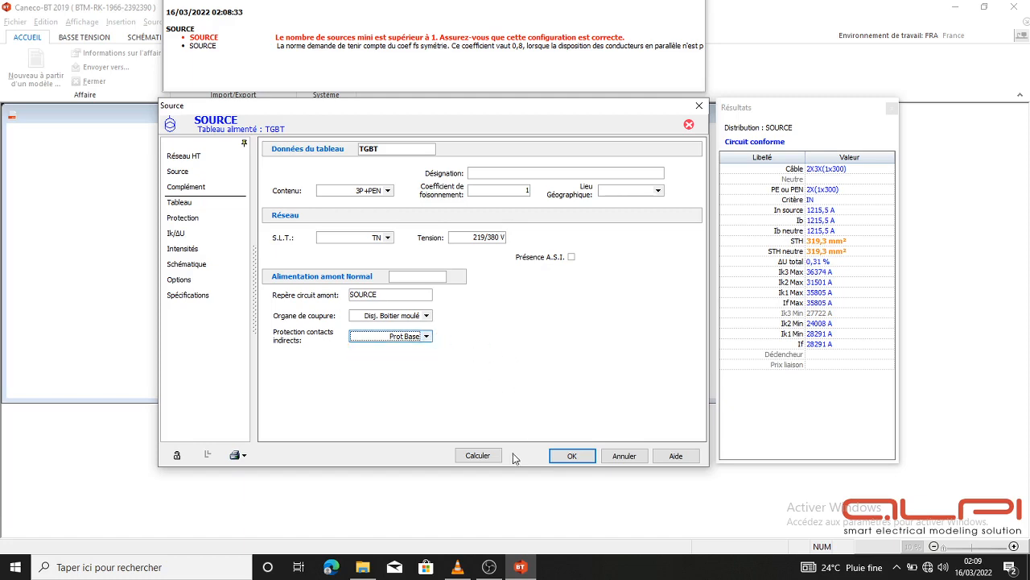
Step: Recalculate the circuit, choose the NS1250N Micrologic 2.0 breaker with 4P3D poles for the TGBT, and validate the source
click(484, 457)
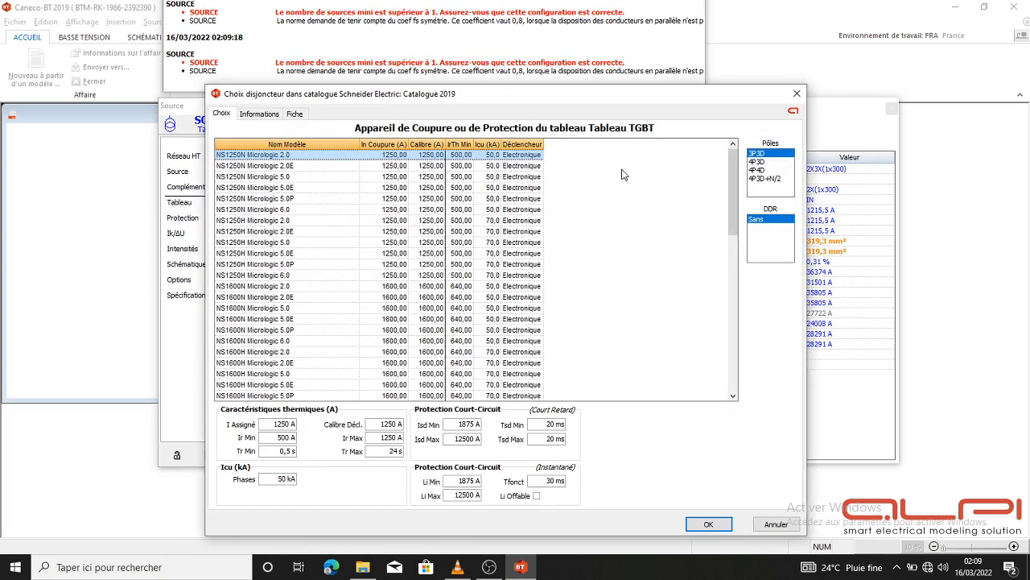
click(755, 162)
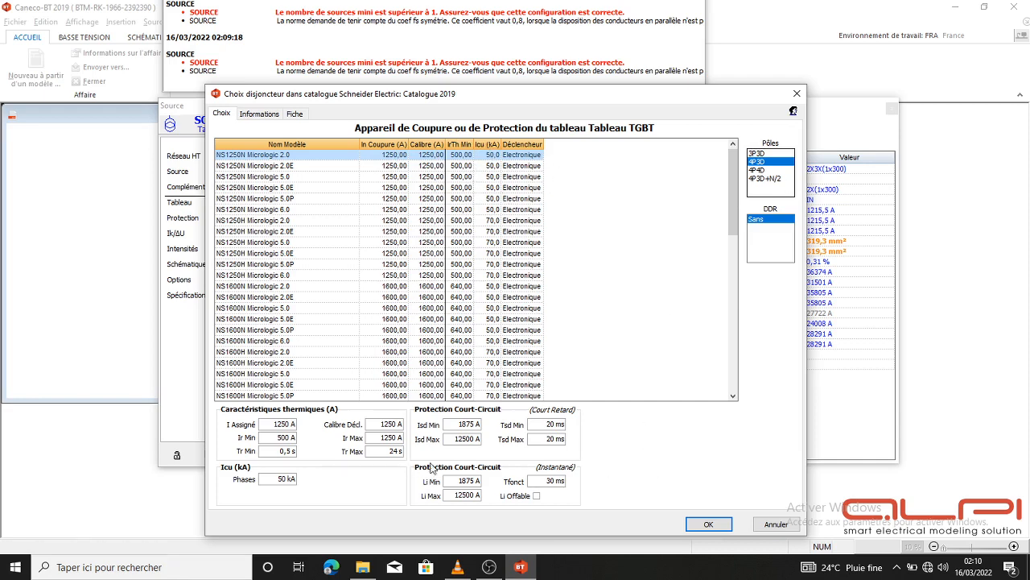
click(709, 524)
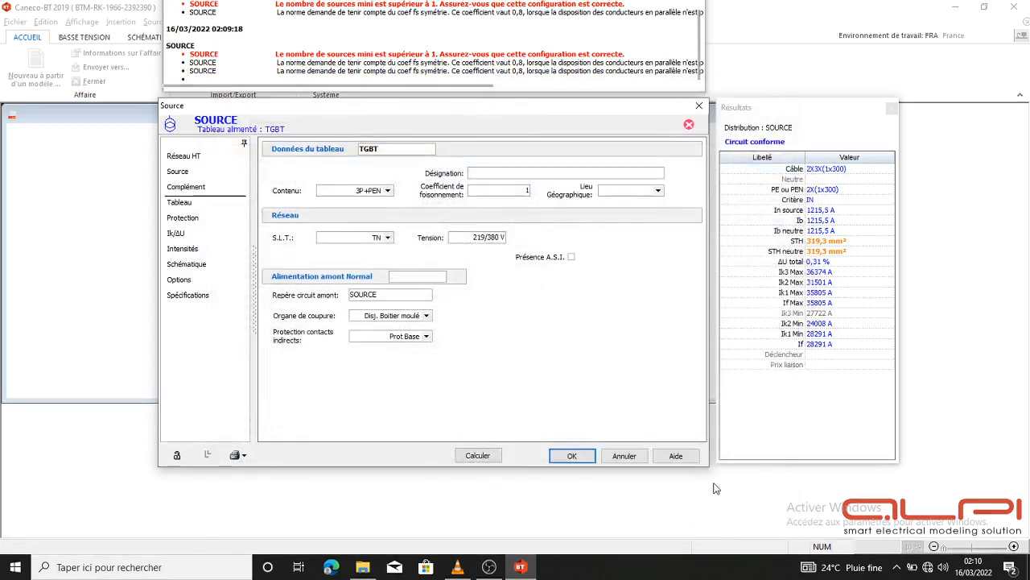
click(575, 453)
click(575, 456)
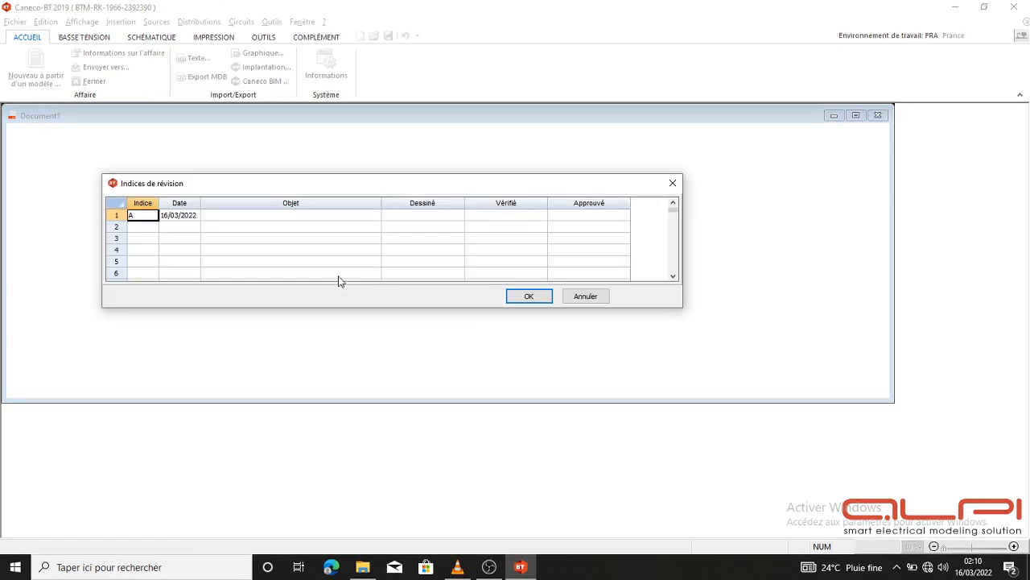
Step: Enter the responsible person's initials as drawn by, verified by and approved by for revision A
click(306, 217)
click(459, 215)
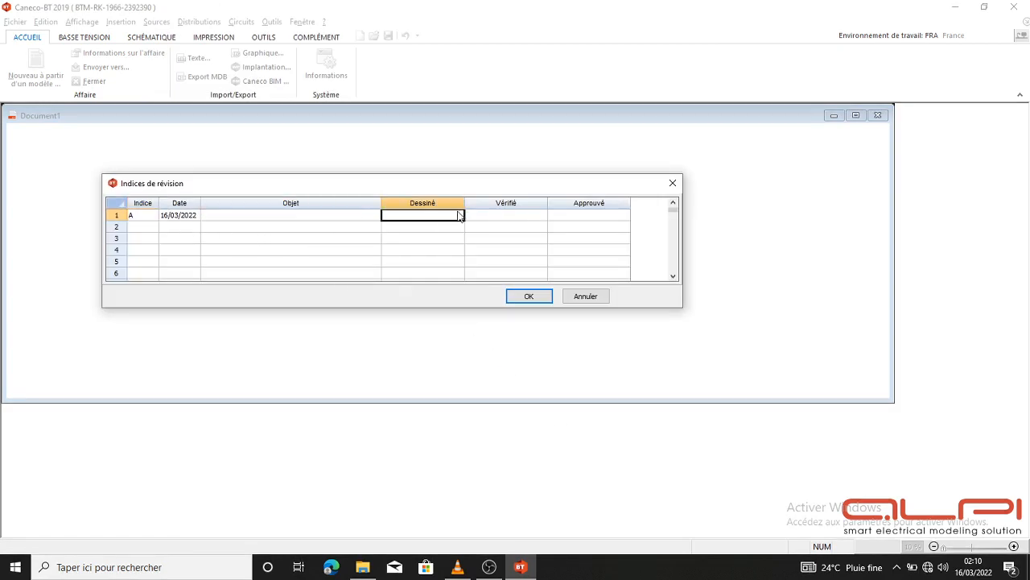
click(485, 221)
click(431, 219)
text(ALF)
click(539, 217)
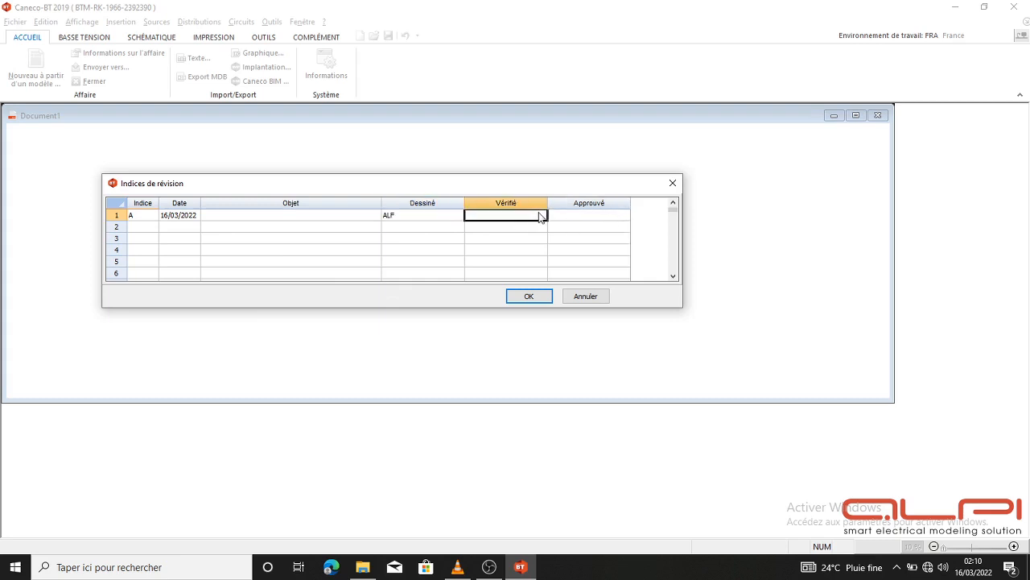
text(ALF)
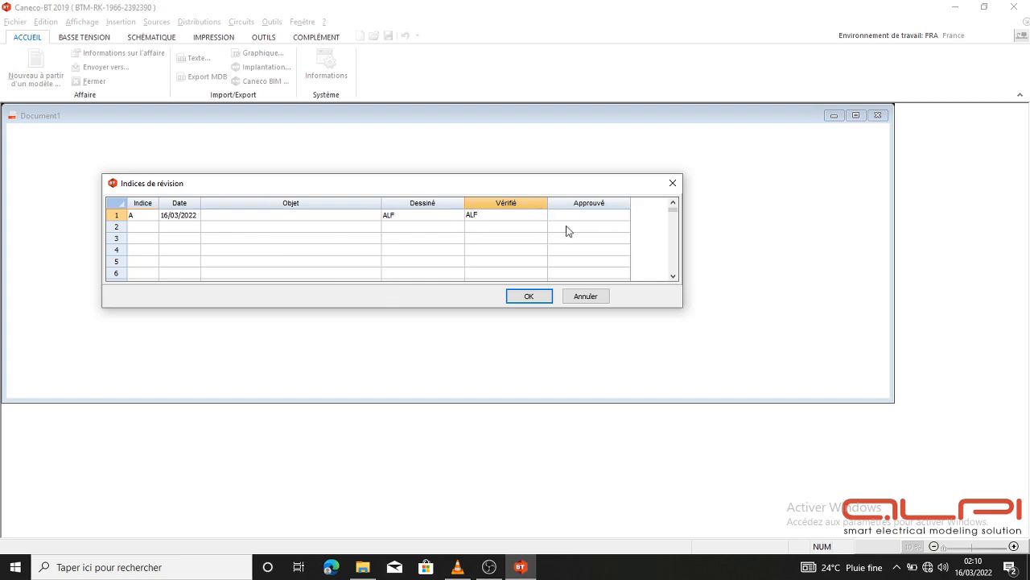
click(593, 216)
text(ALF)
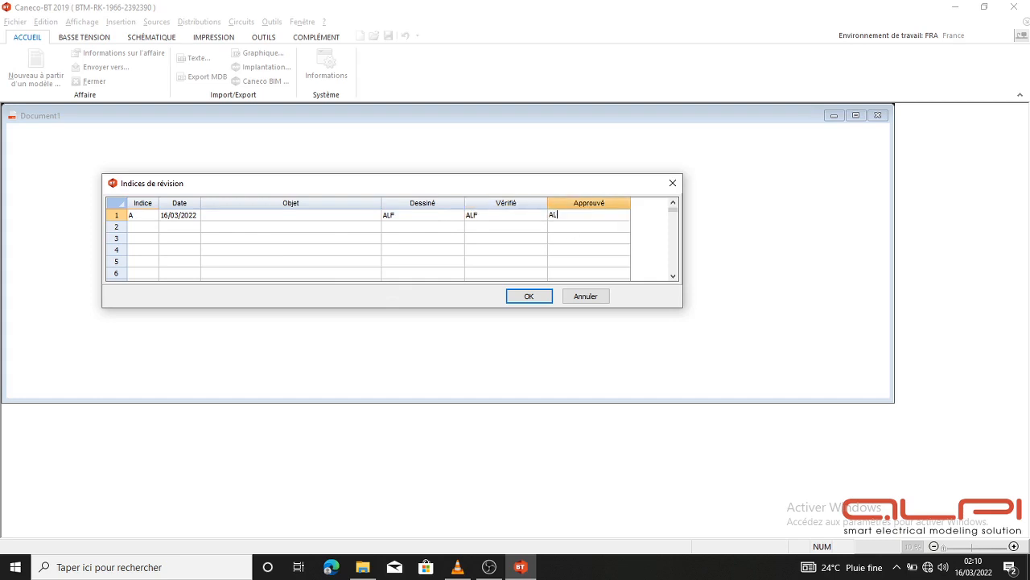
Step: Enter "Formation" as the object of revision A and validate the revision indices
click(332, 216)
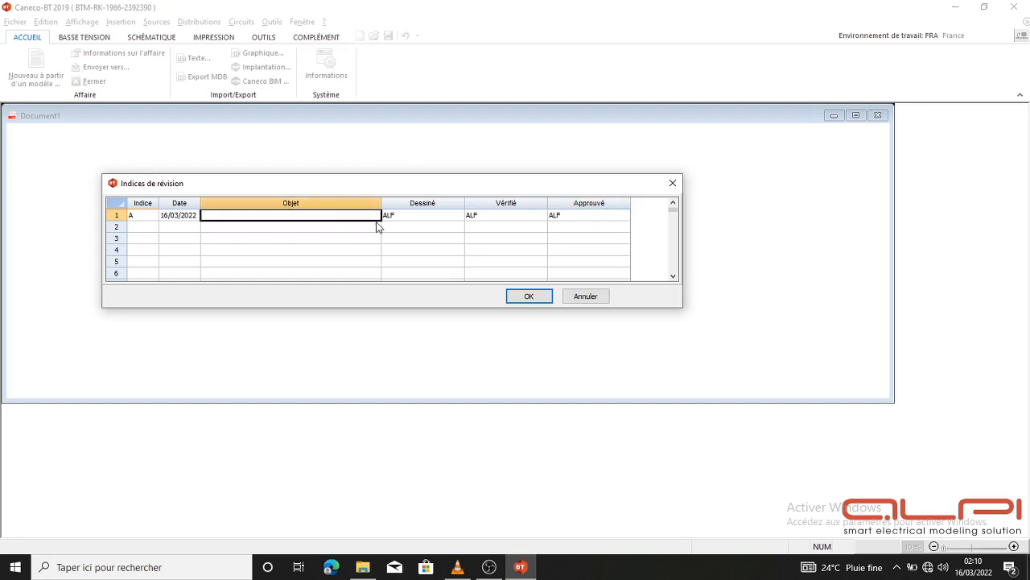
text(Forma)
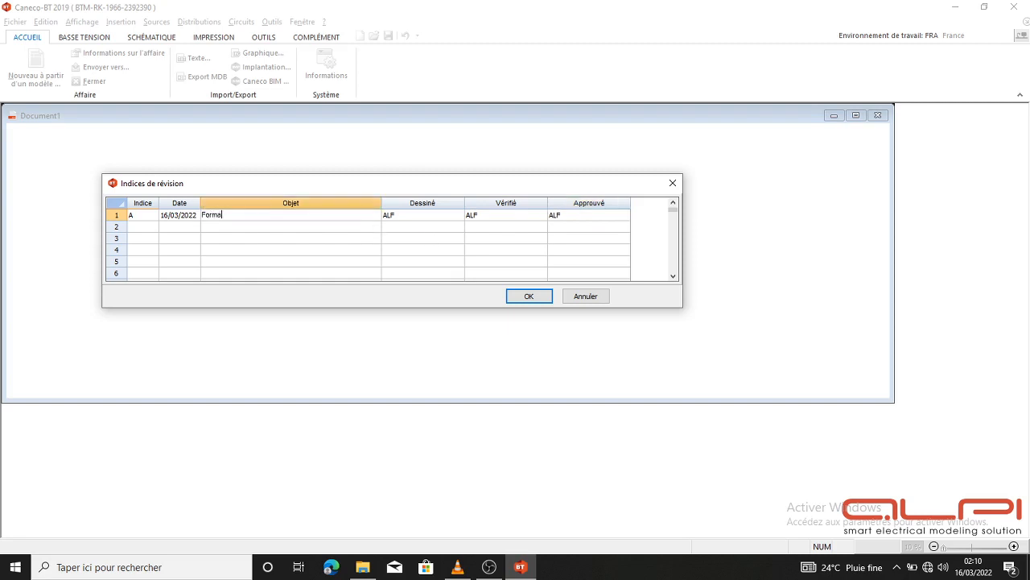
text(tion)
click(536, 295)
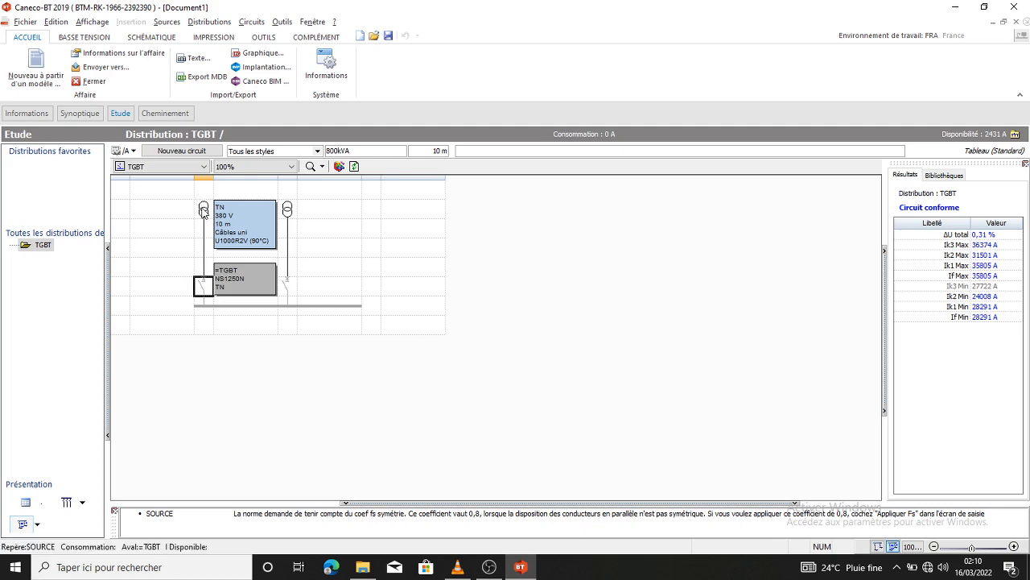
Step: Examine the calculation results of both source transformers in the TGBT diagram
click(203, 211)
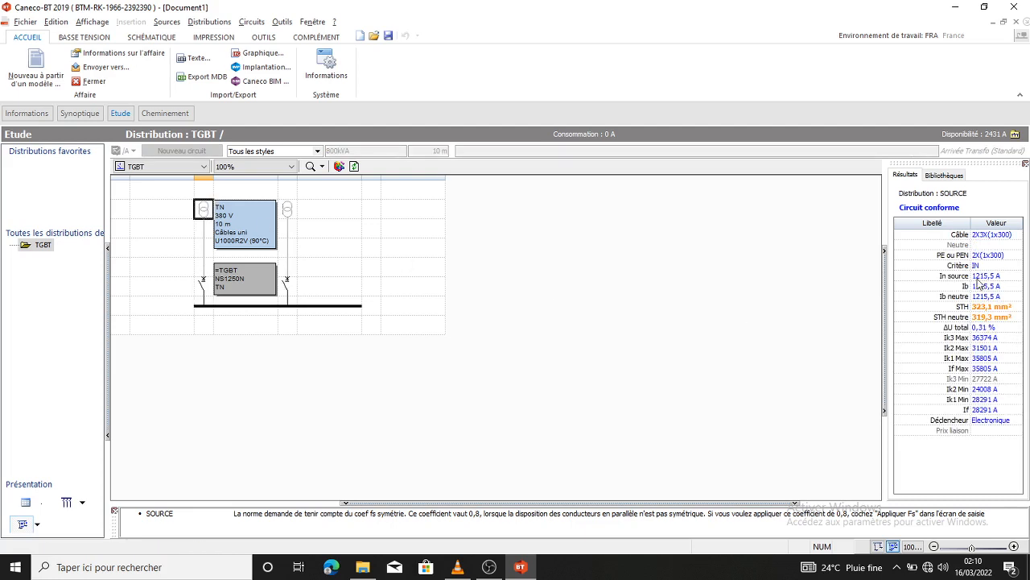
click(288, 210)
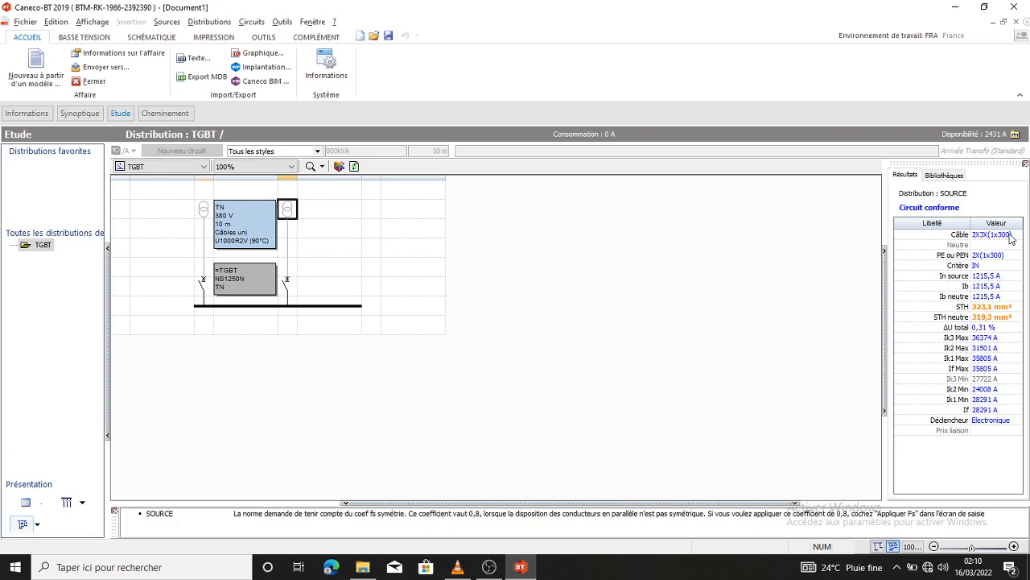
Step: Add a new circuit of standard style Tableau to the TGBT busbar
mouse_move(999, 319)
mouse_move(965, 338)
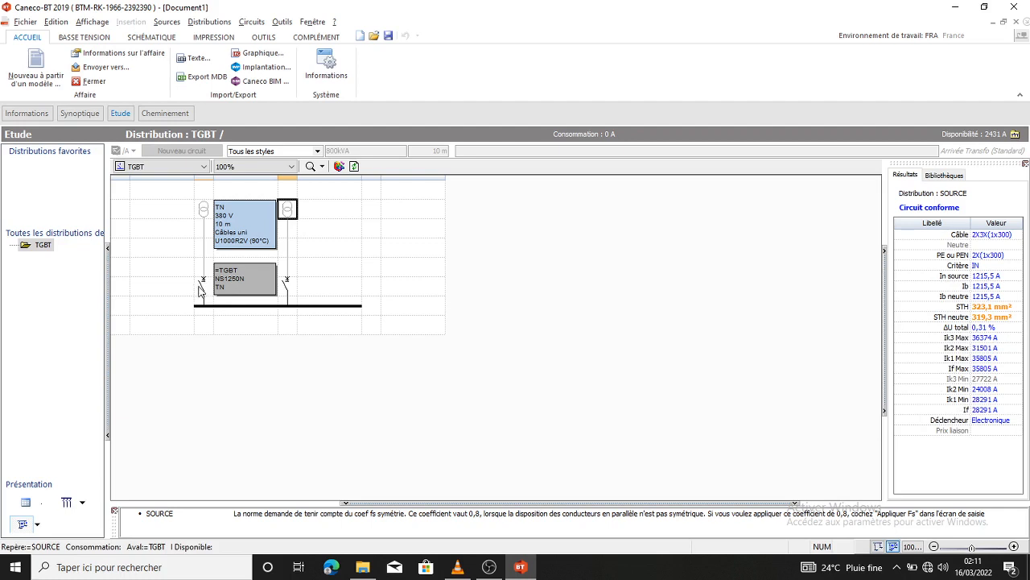
click(219, 311)
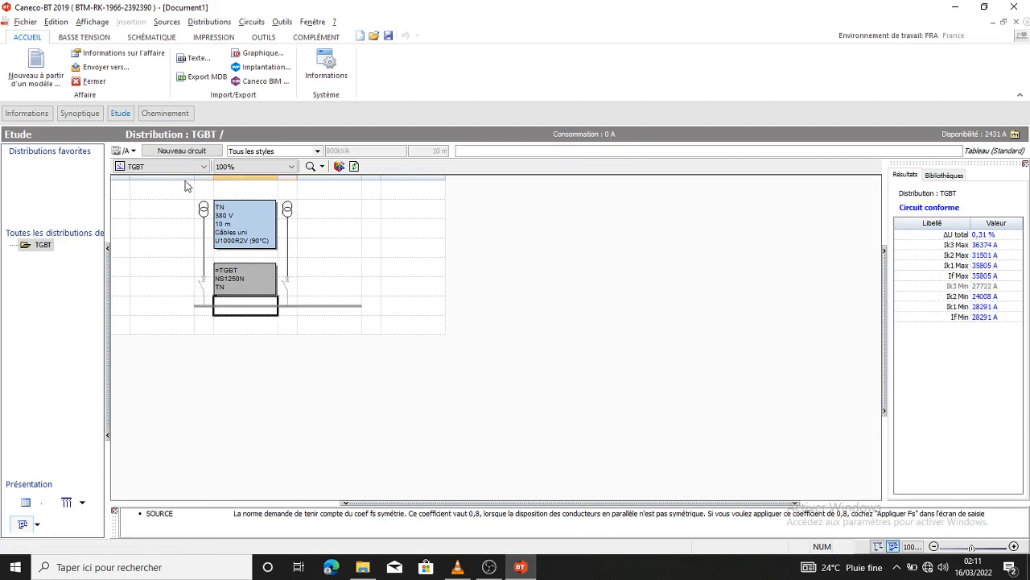
click(206, 153)
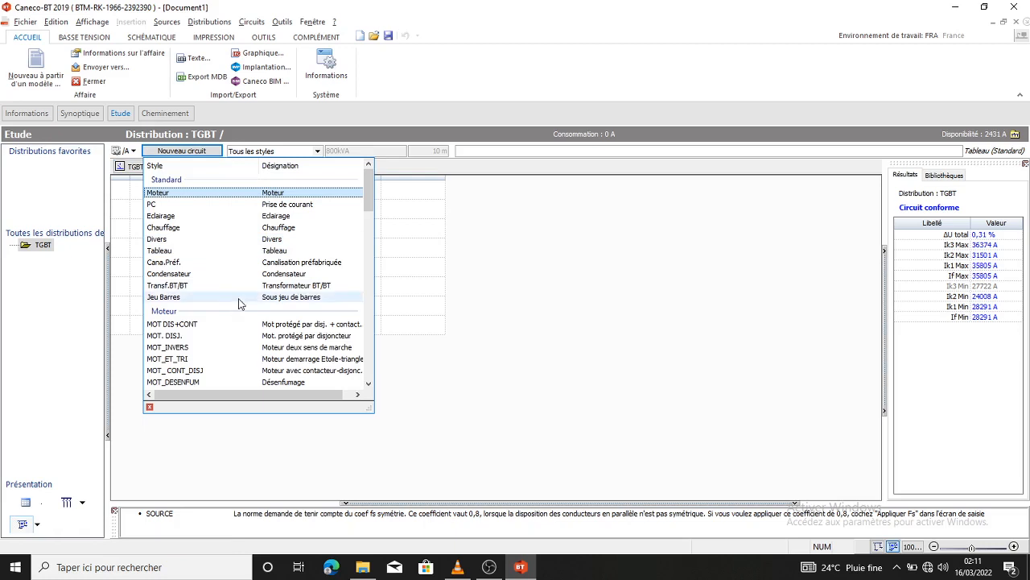
click(181, 251)
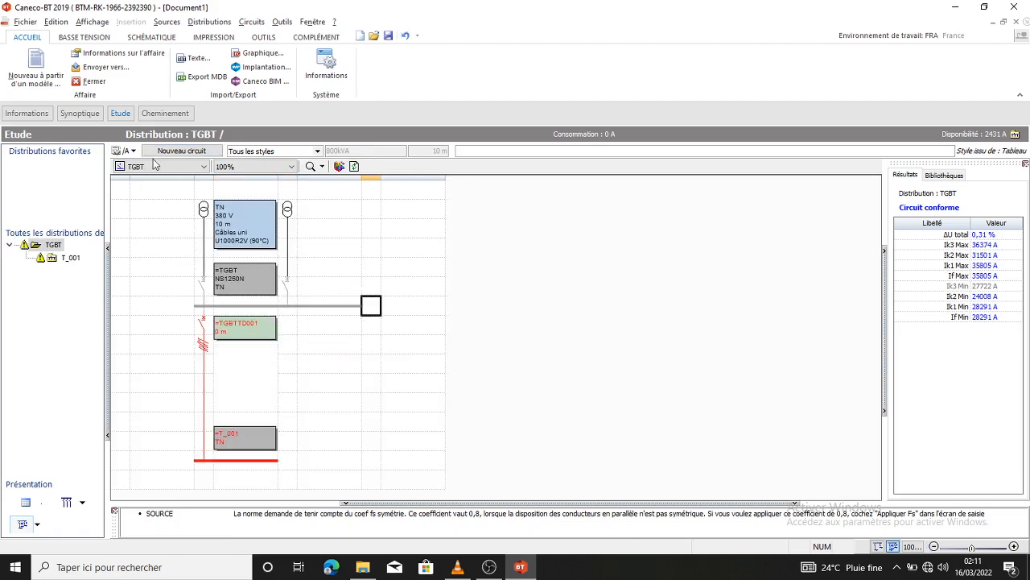
Step: Try adding 3 more Tableau circuits to the TGBT busbar in one go, and undo their creation
click(180, 151)
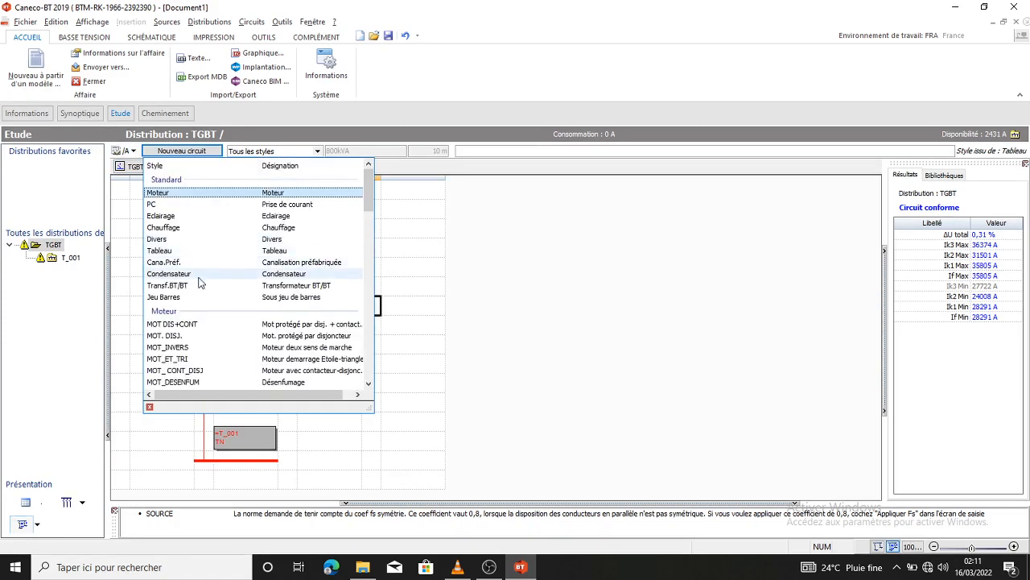
click(178, 251)
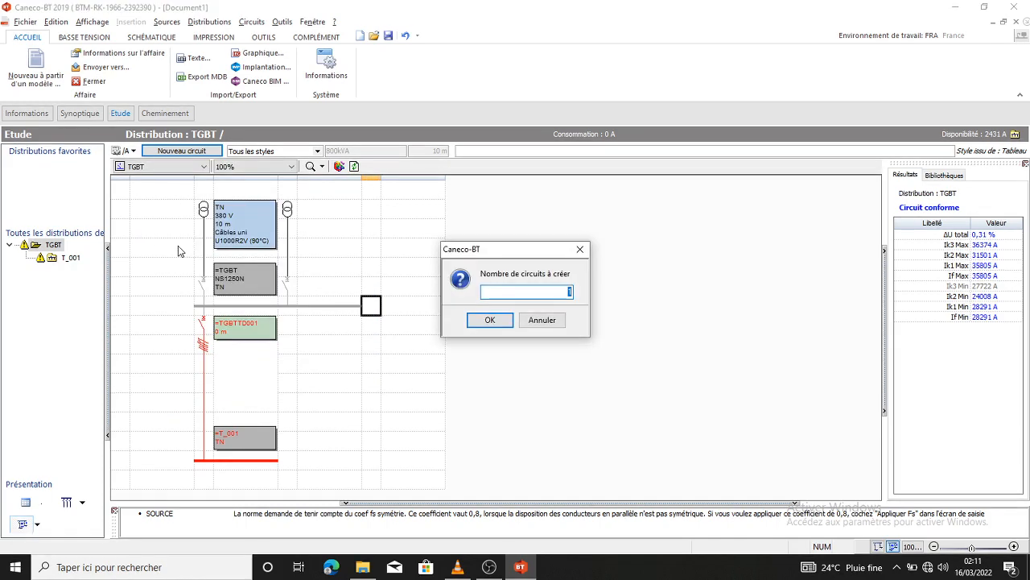
text(3)
key(Return)
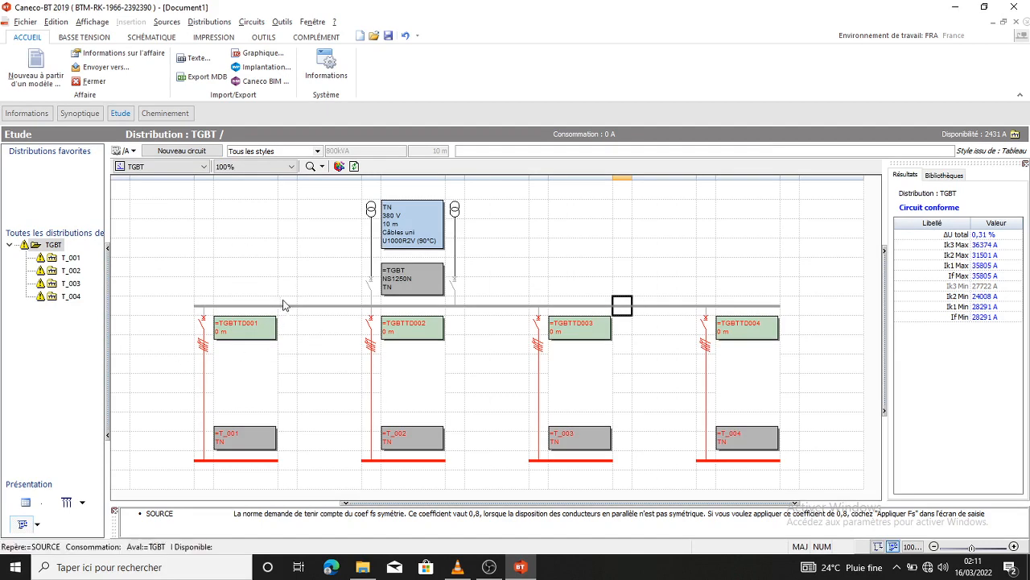
click(205, 324)
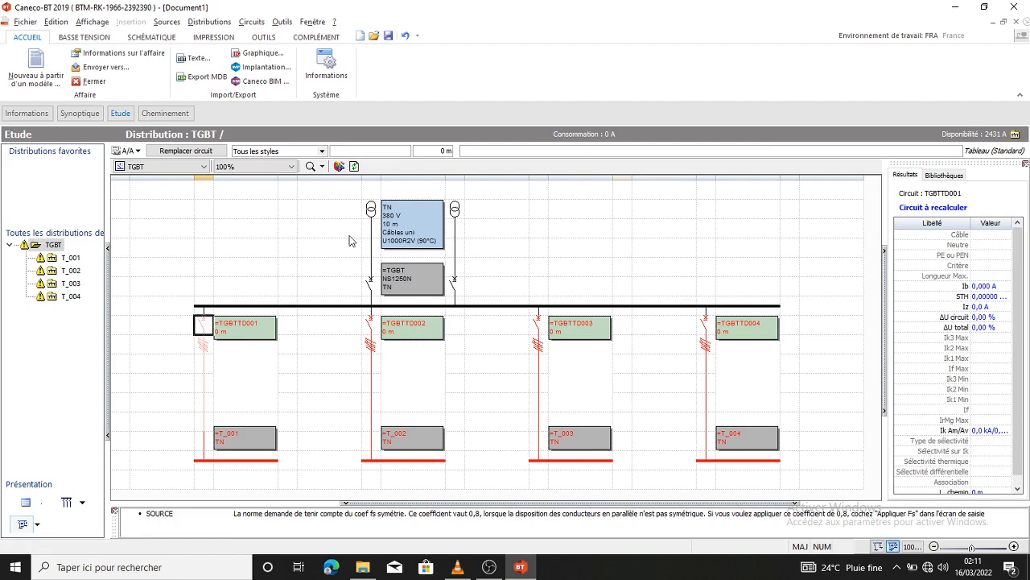
click(406, 36)
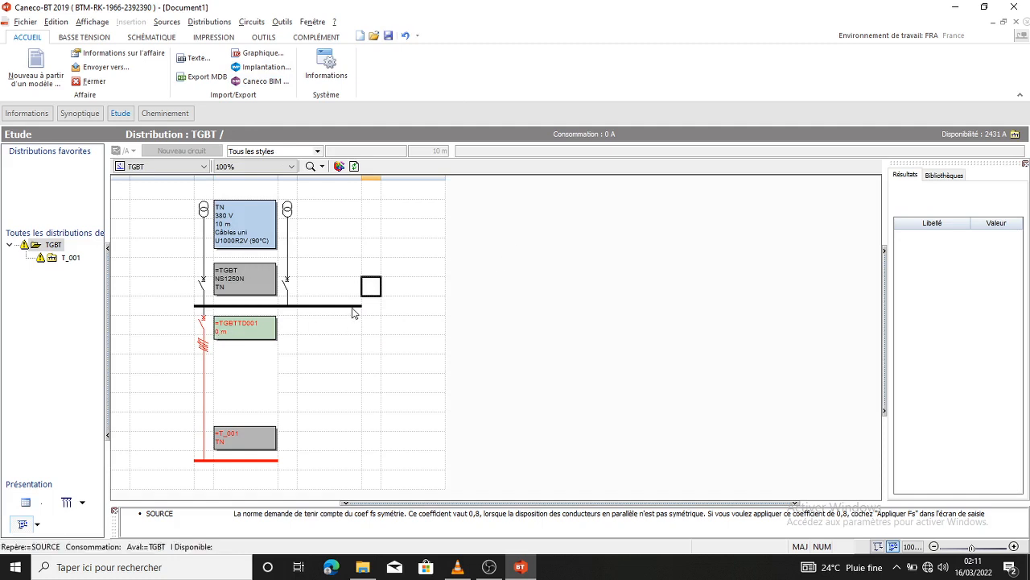
Step: Add a second single Tableau circuit at the free end of the TGBT busbar
click(362, 306)
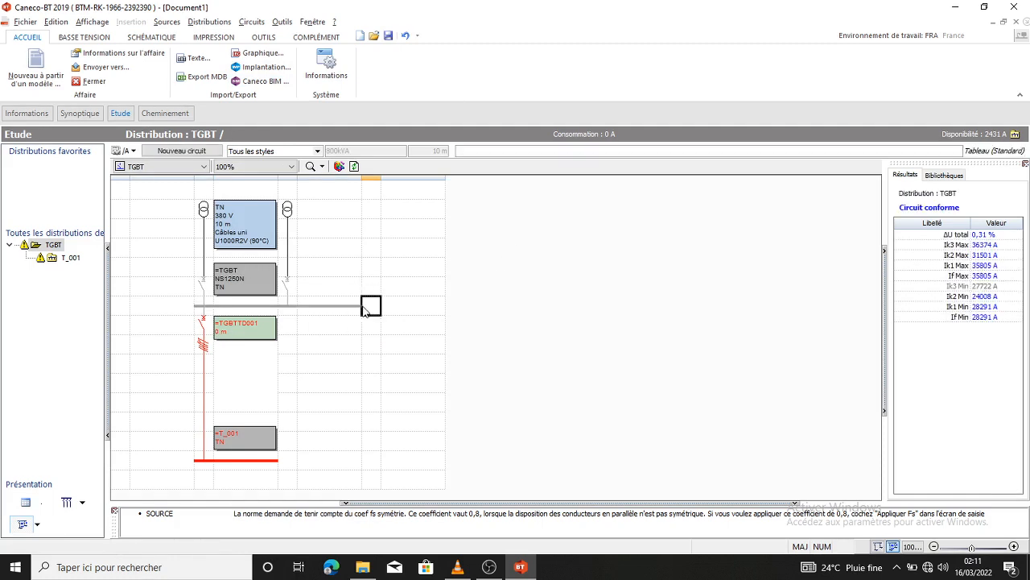
click(186, 151)
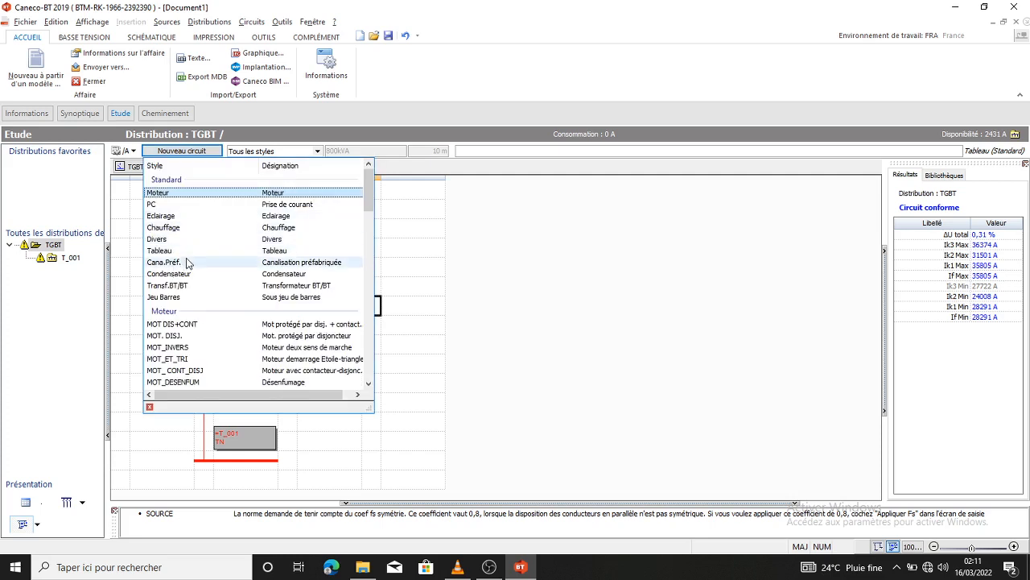
click(182, 250)
click(359, 306)
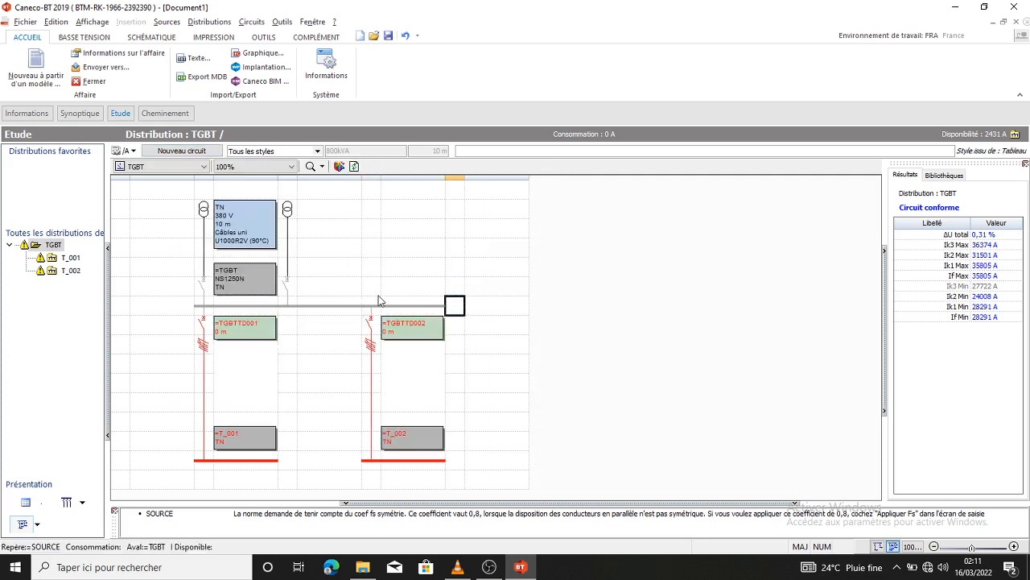
Step: Try a motor circuit of style MOT DIS+CONT at the end of the TGBT busbar, and undo it
click(183, 151)
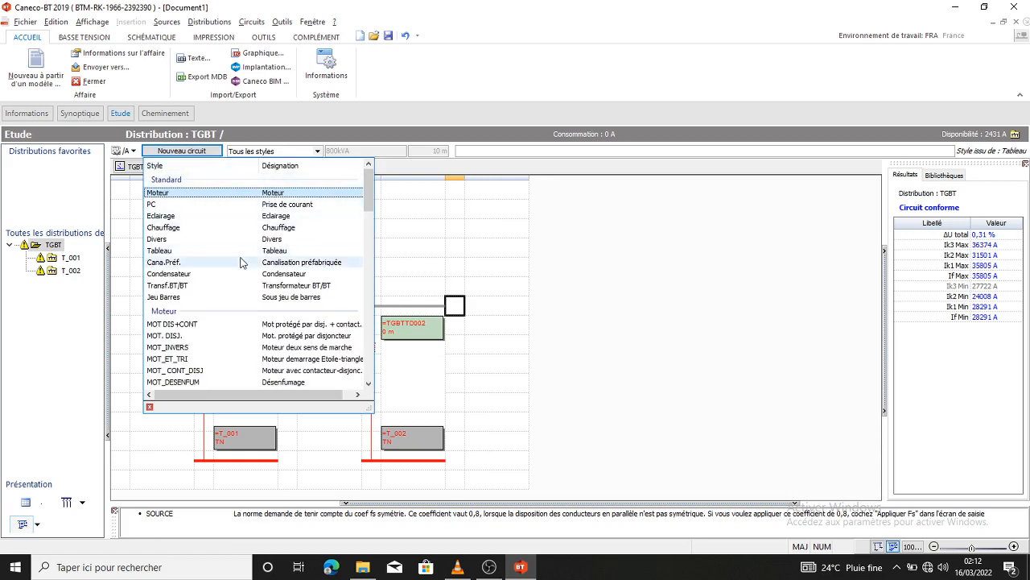
scroll(250, 272, down, 1)
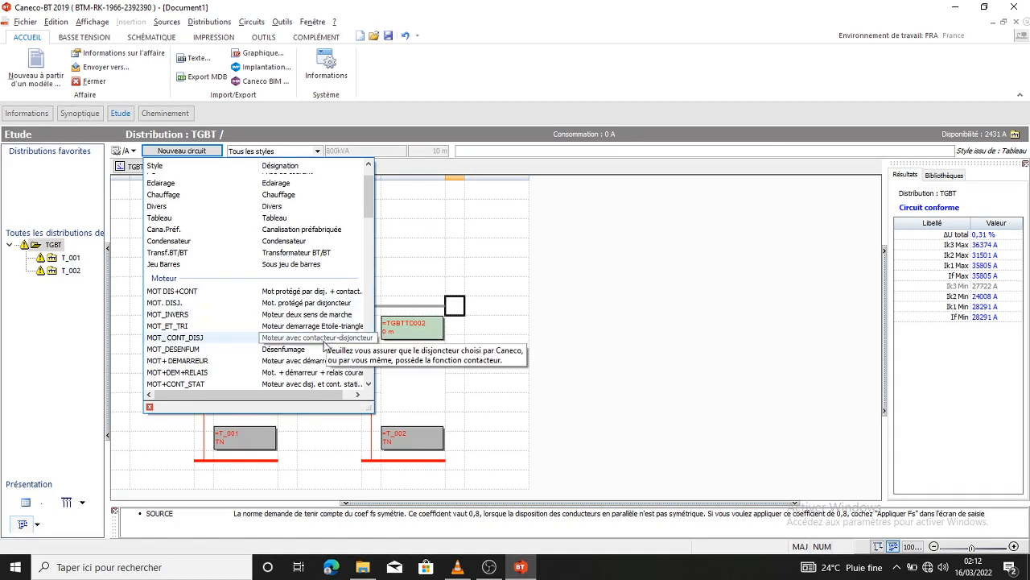
click(338, 295)
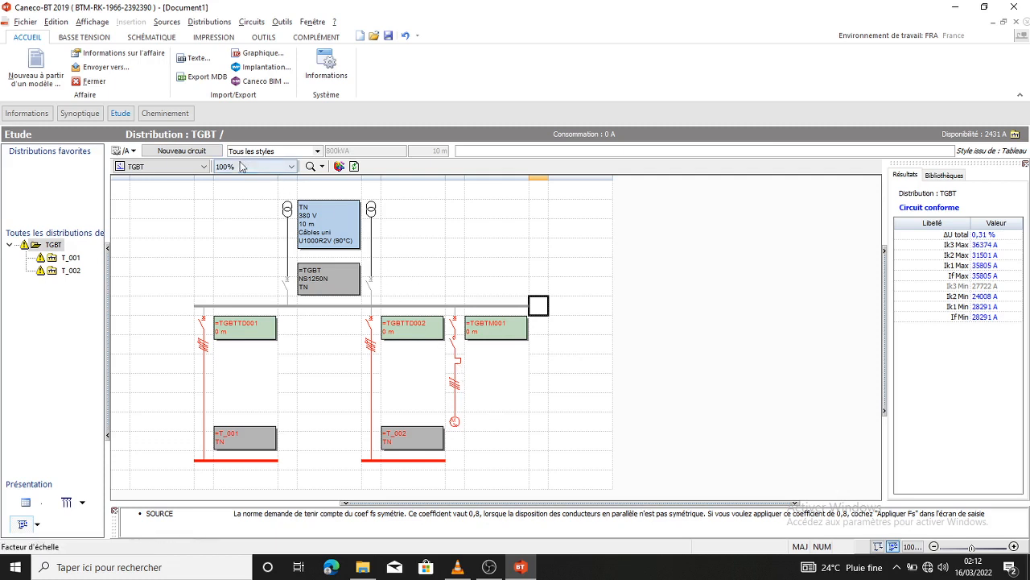
click(405, 36)
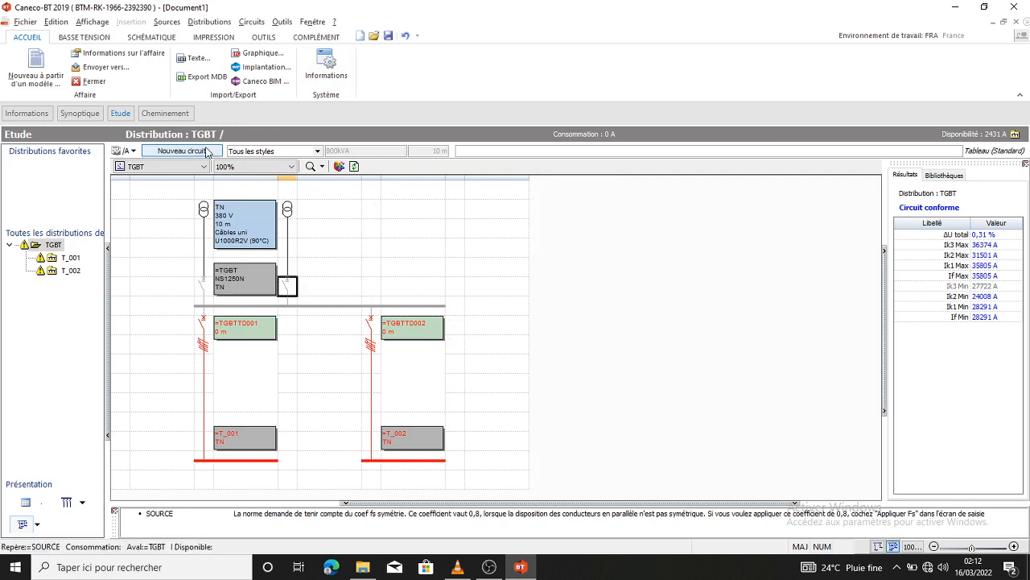
Step: Try inserting a MOT. DISJ. motor circuit between the two Tableau circuits, and undo it
click(174, 153)
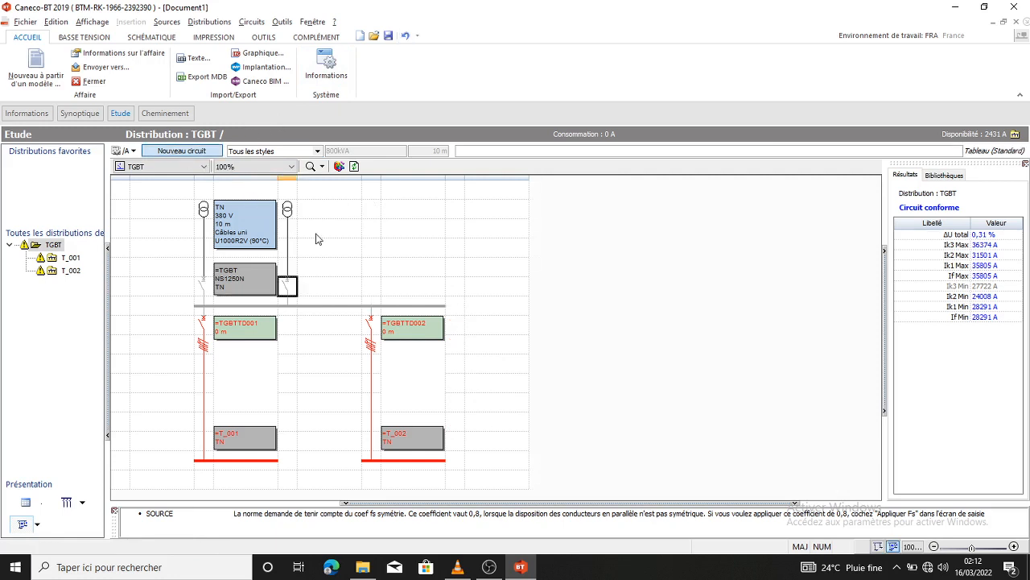
click(342, 278)
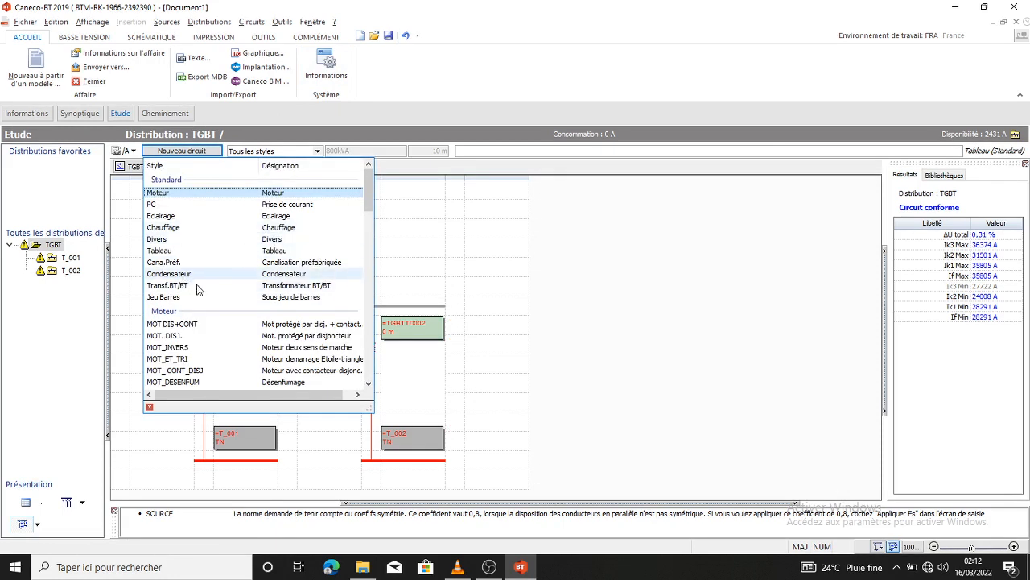
scroll(216, 293, down, 1)
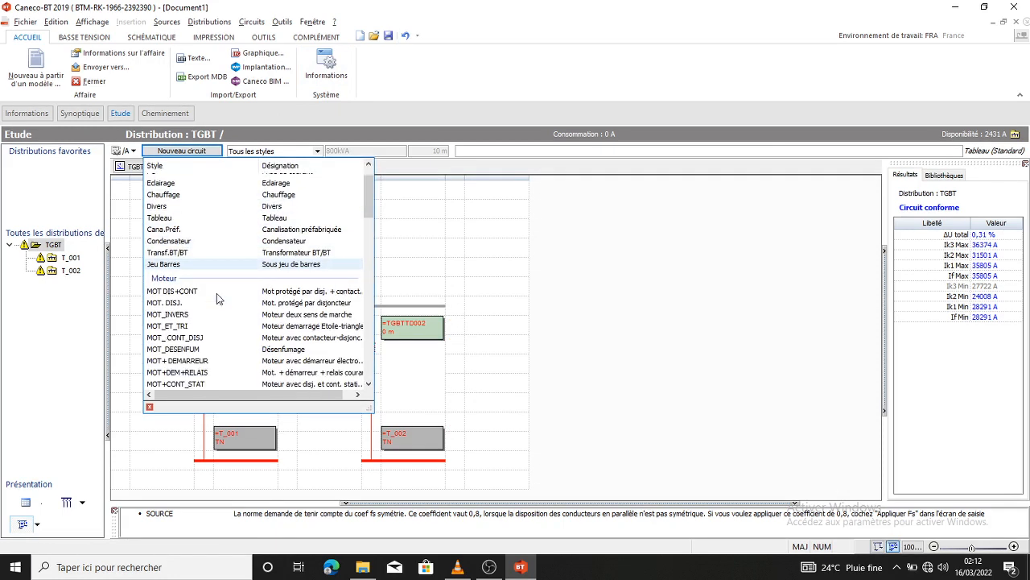
click(306, 305)
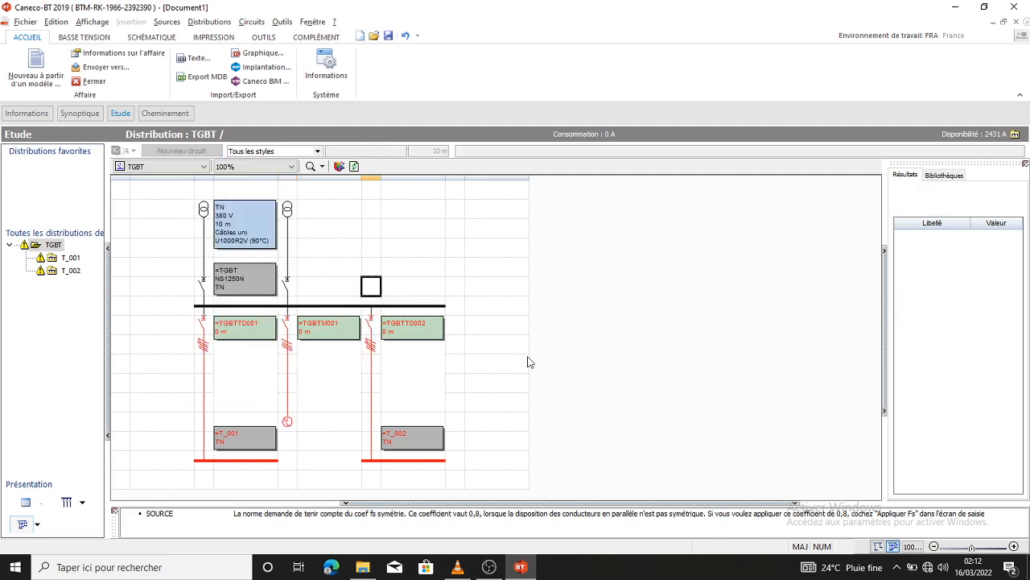
click(405, 36)
Step: Add two breaker-protected motor circuits of style MOT. DISJ. after the second Tableau circuit on the TGBT busbar
click(451, 311)
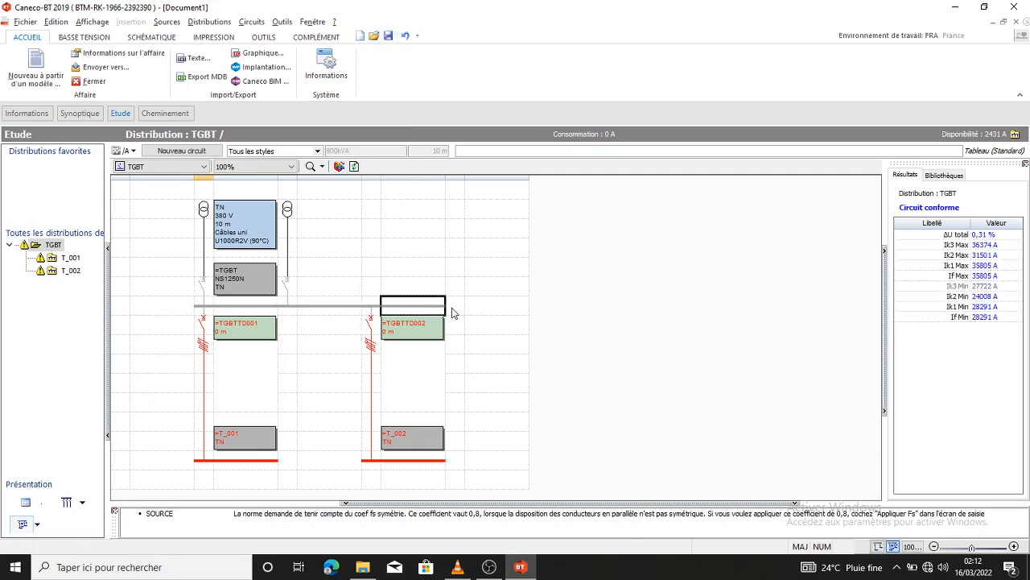
click(183, 152)
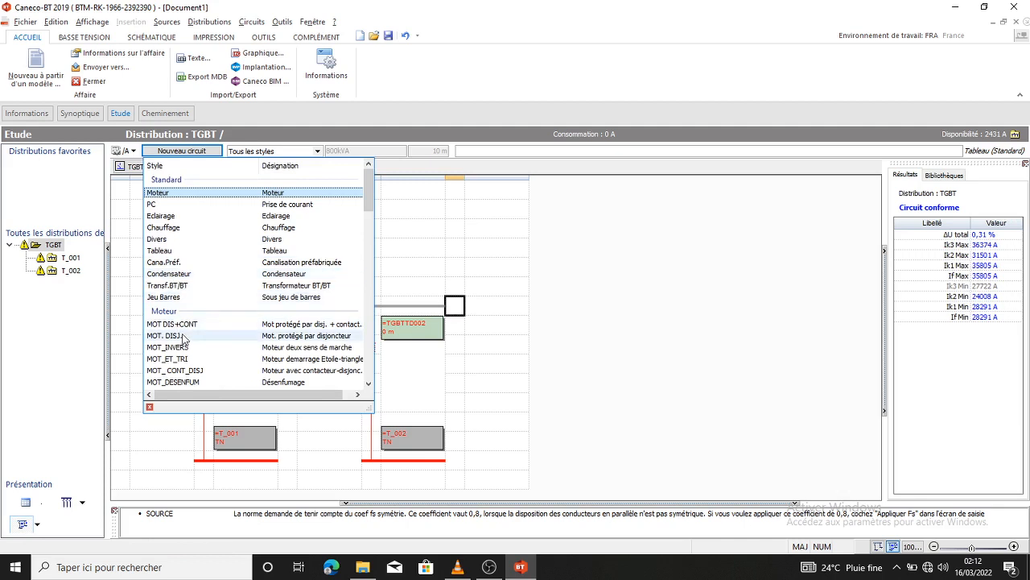
click(184, 339)
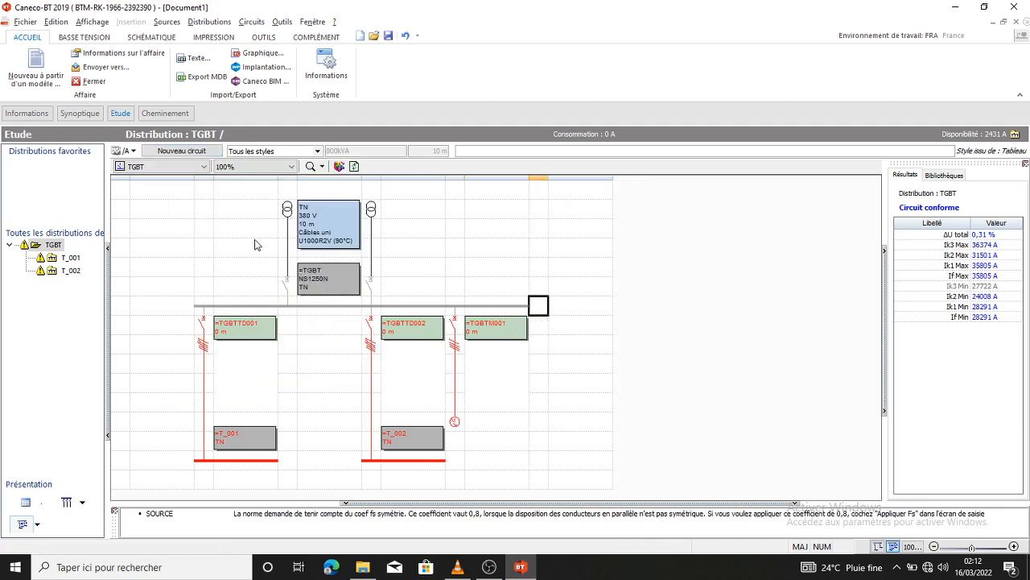
click(200, 152)
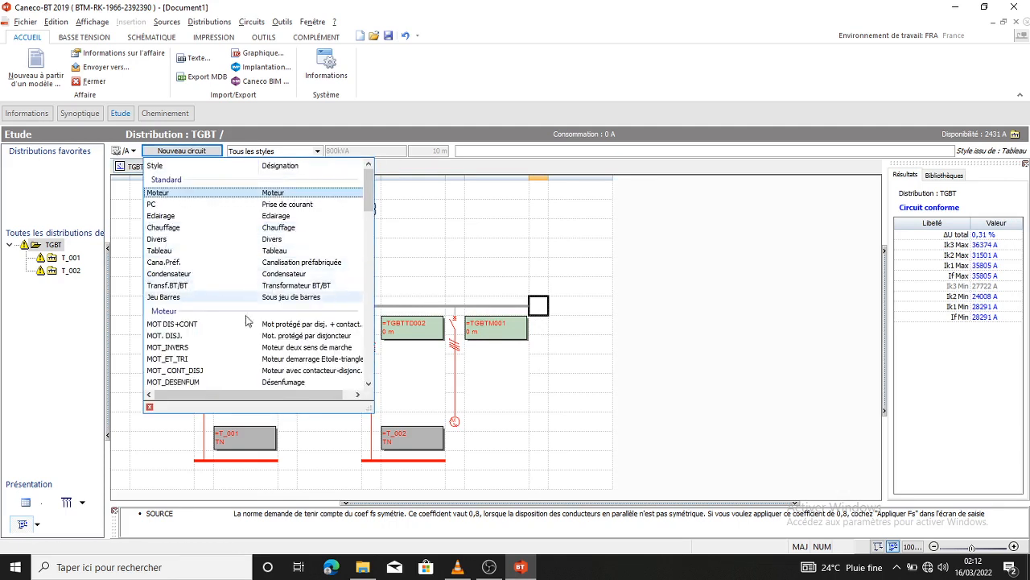
click(182, 338)
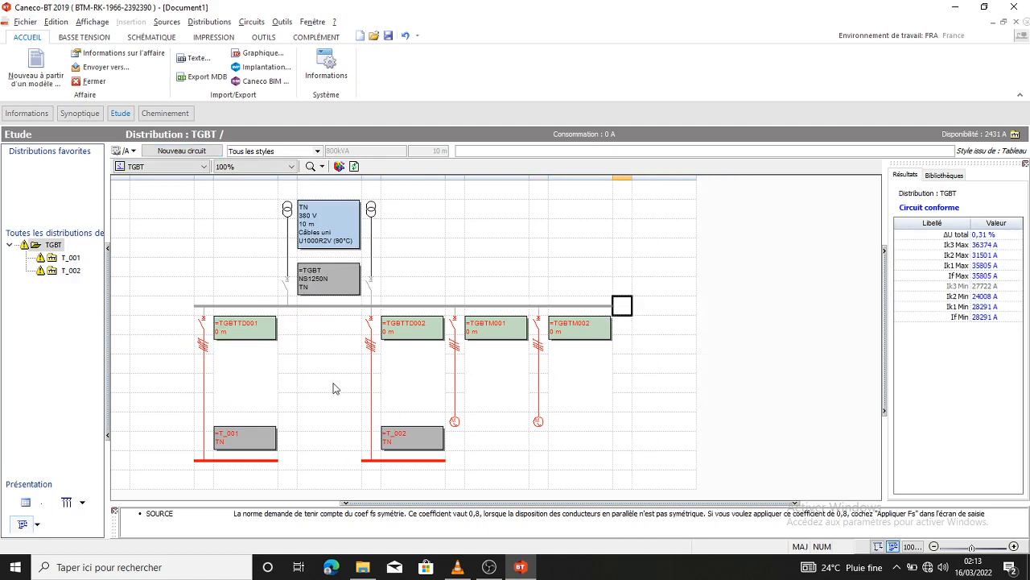
Step: In the circuit sheet of TGBTTD001, keep 3P+N+PE conductors, set the cable length to 26 m and the consumption to 50A
click(203, 326)
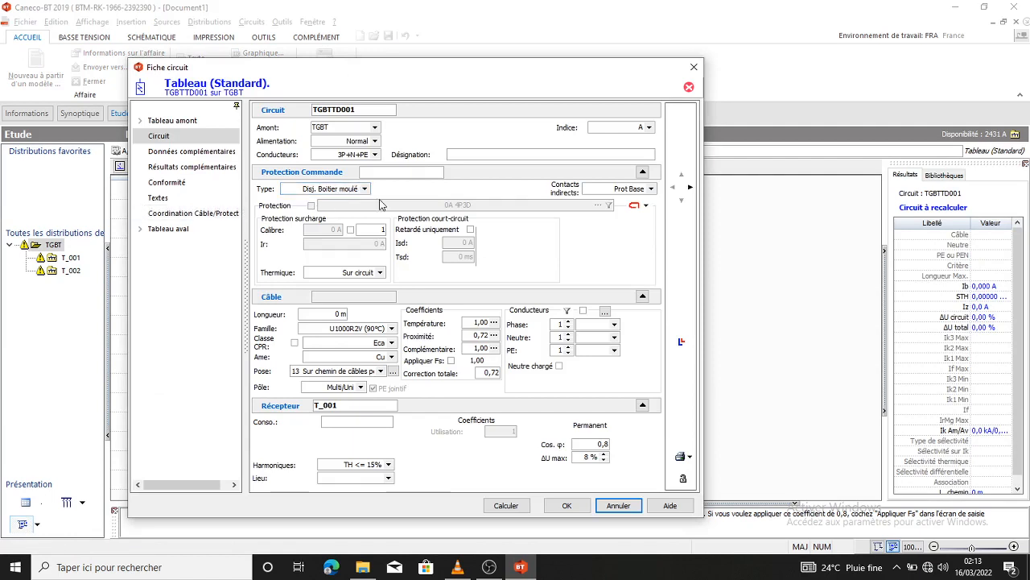
click(374, 155)
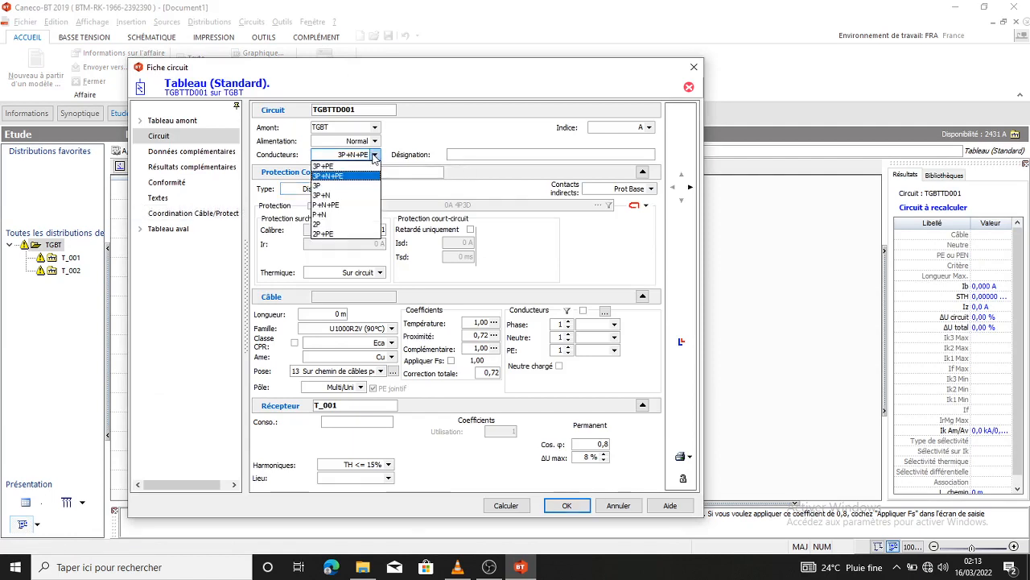
click(375, 155)
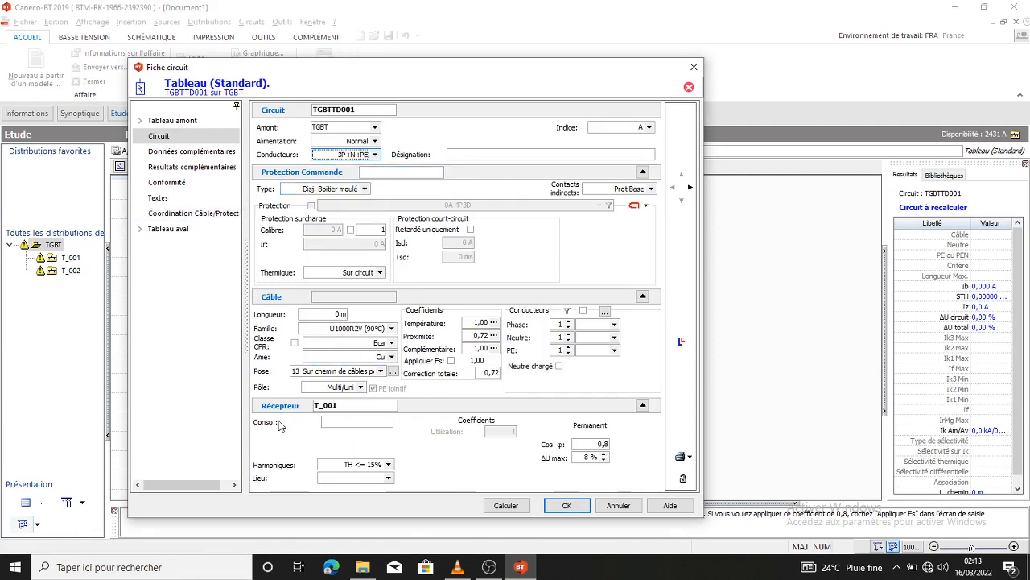
click(328, 313)
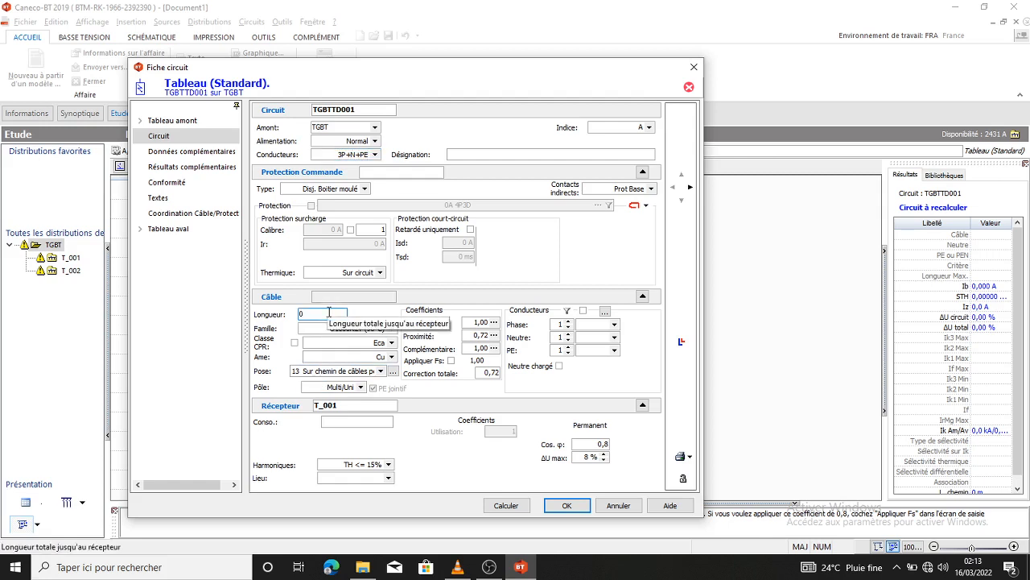
key(BackSpace)
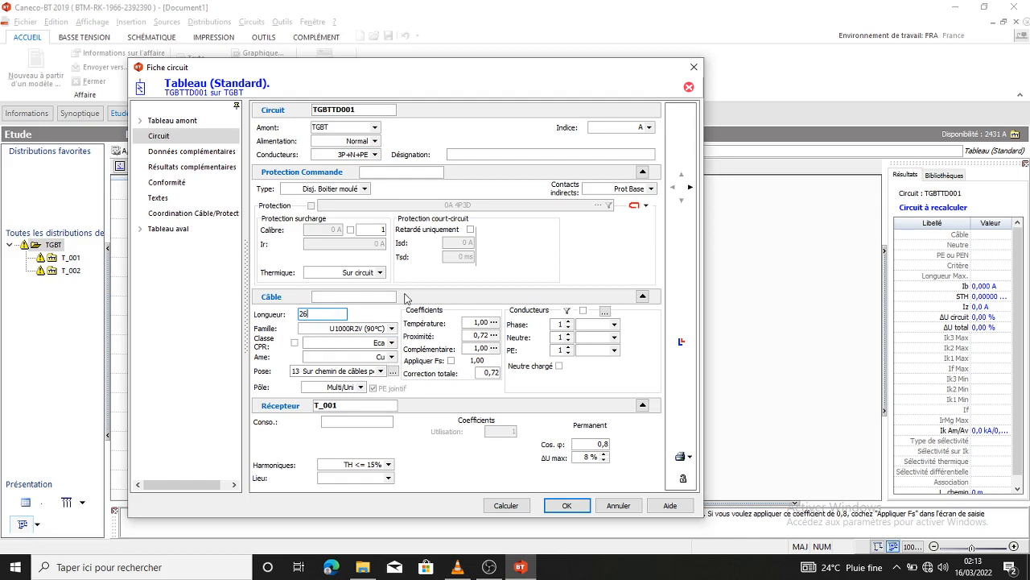
text(26)
click(380, 422)
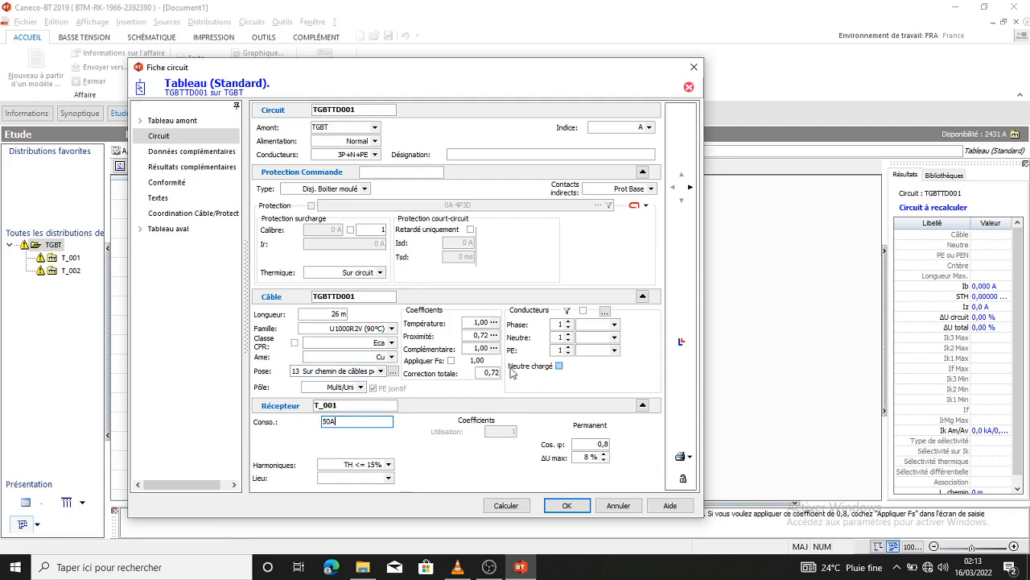
Step: Determine the temperature coefficient of circuit TGBTTD001 for an ambient temperature of 35 °C
click(494, 324)
text(35)
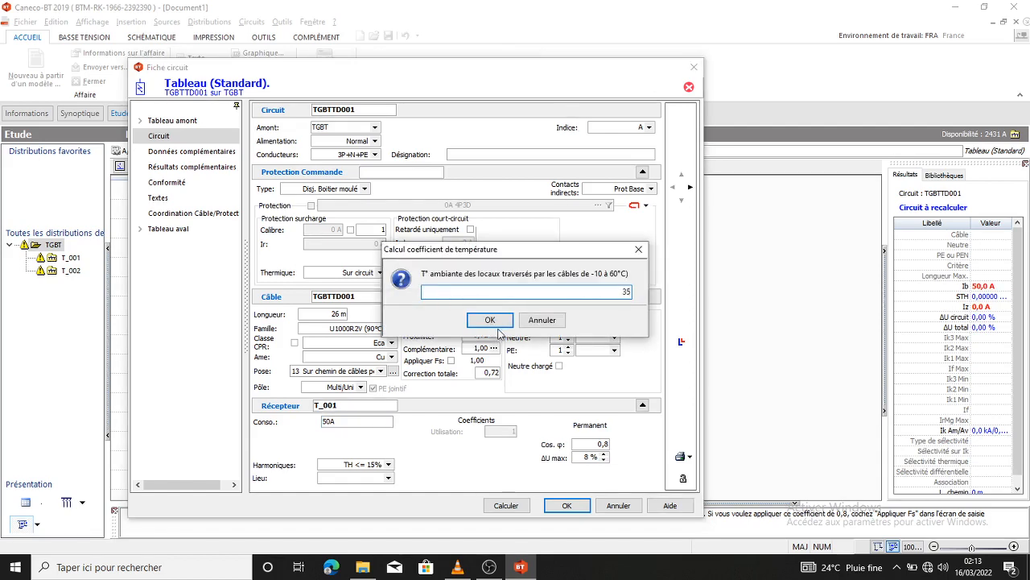
click(492, 321)
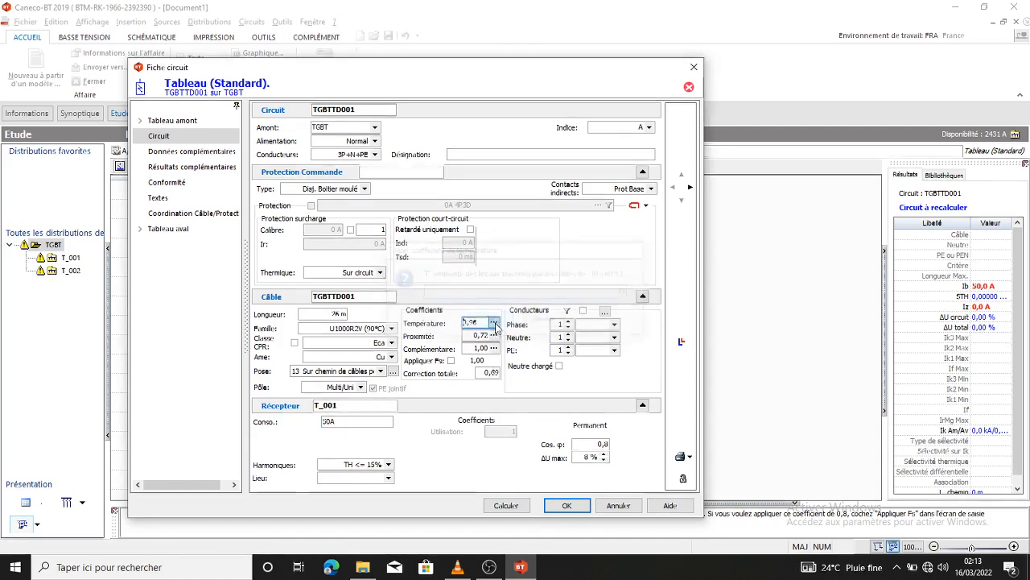
Step: Determine TGBTTD001's proximity coefficient with 0 additional touching circuits, Jointifs spacing and 1 layer, and calculate the circuit
click(496, 335)
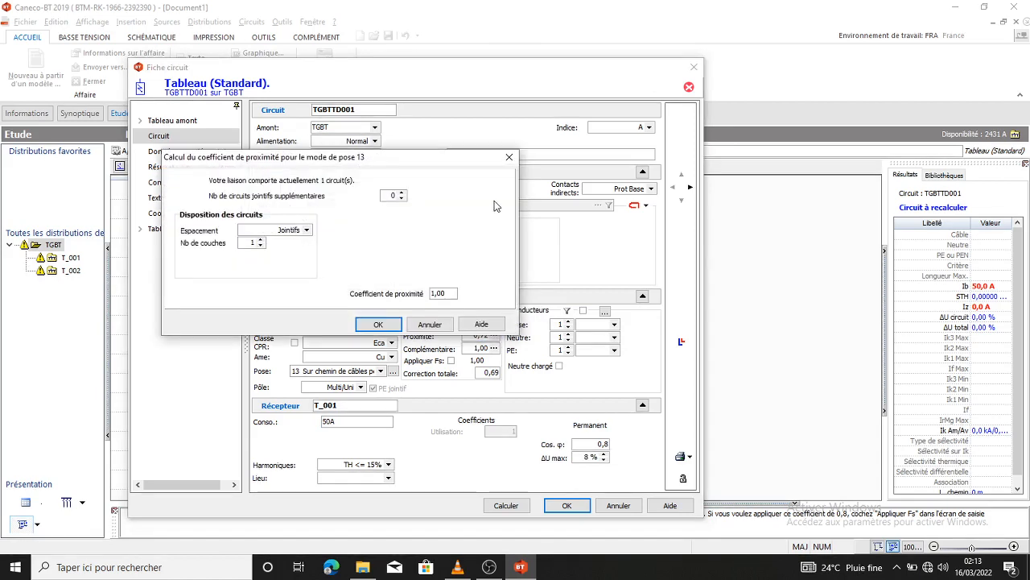
click(402, 194)
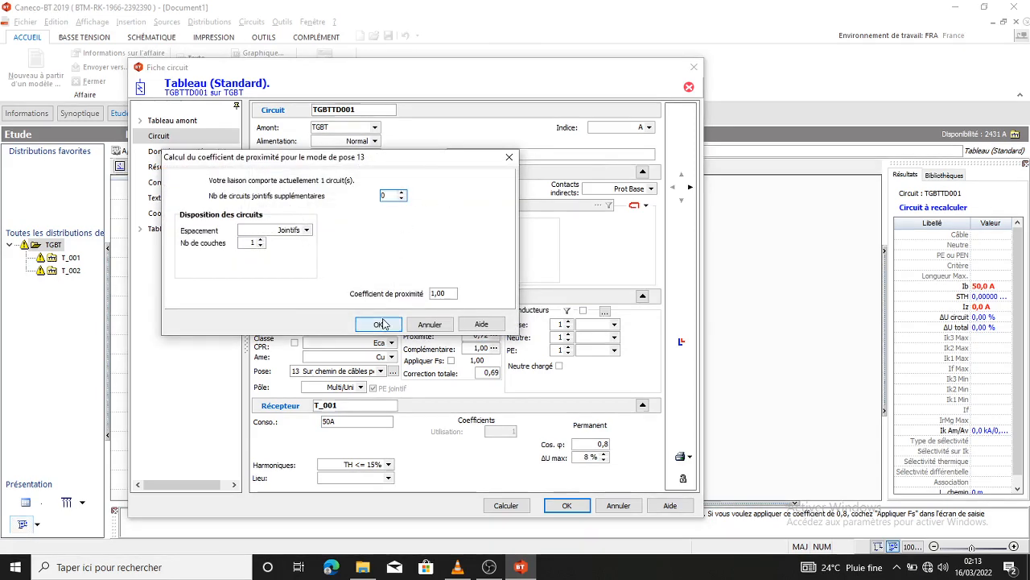
click(383, 323)
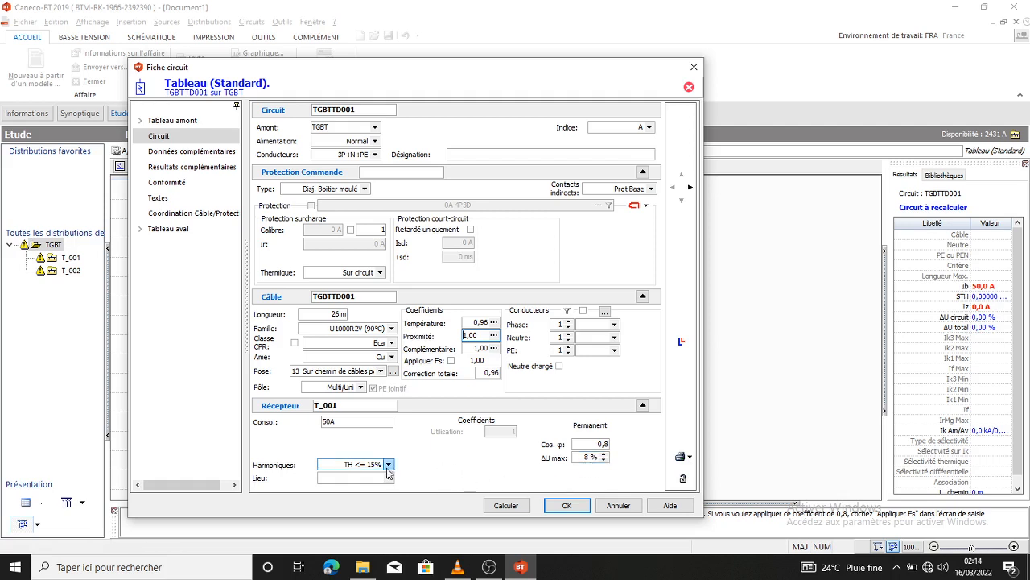
click(506, 505)
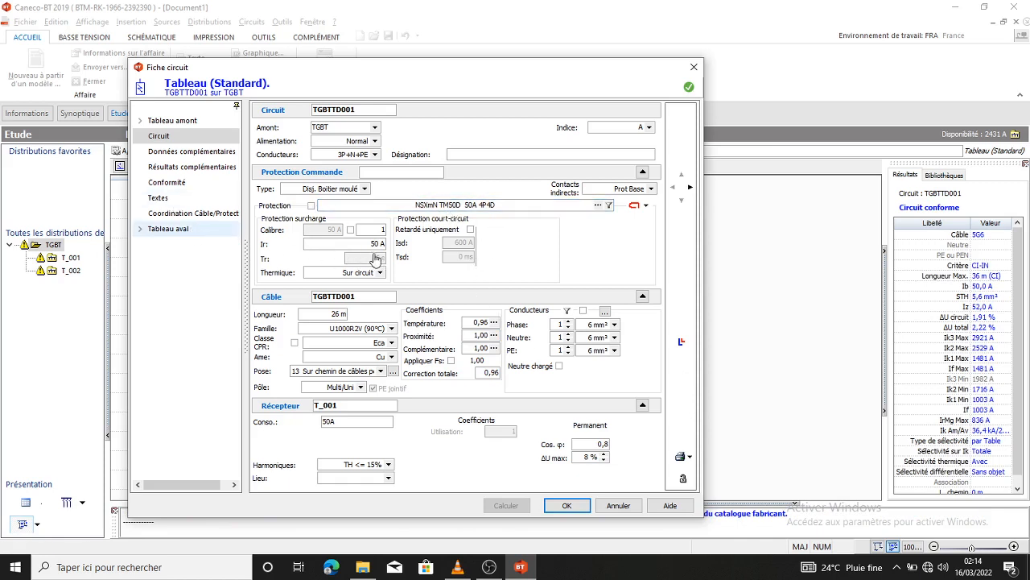
Step: Set the cut-off device of downstream board T_001 to Disj. Boitier moulé, then recalculate and validate the TGBTTD001 sheet
click(168, 229)
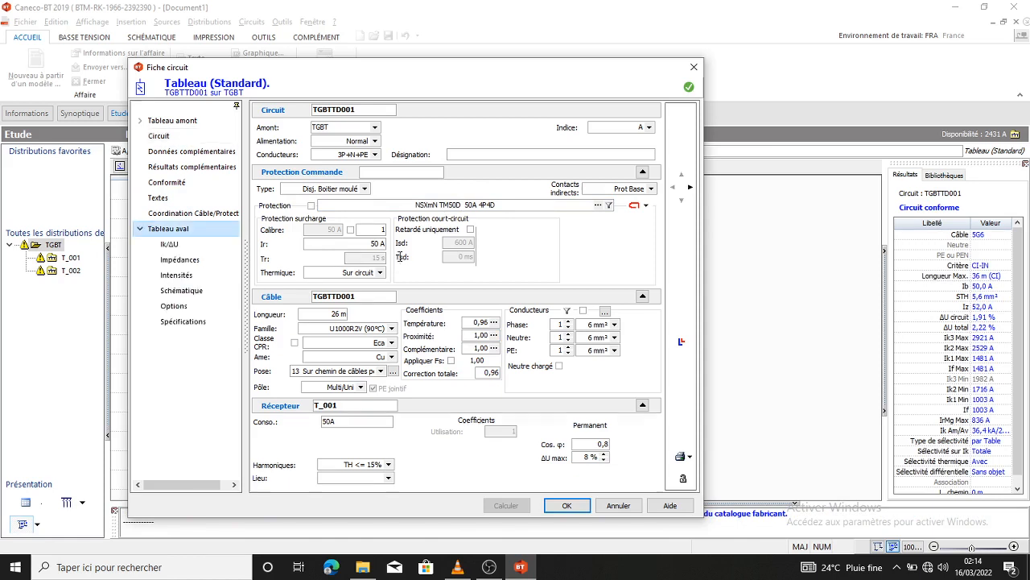
click(416, 277)
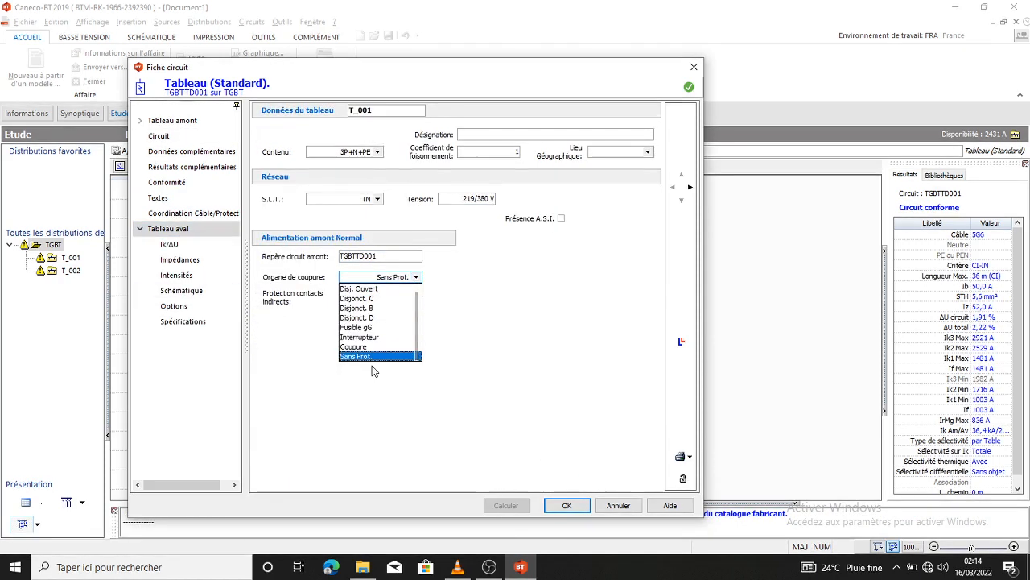
click(404, 299)
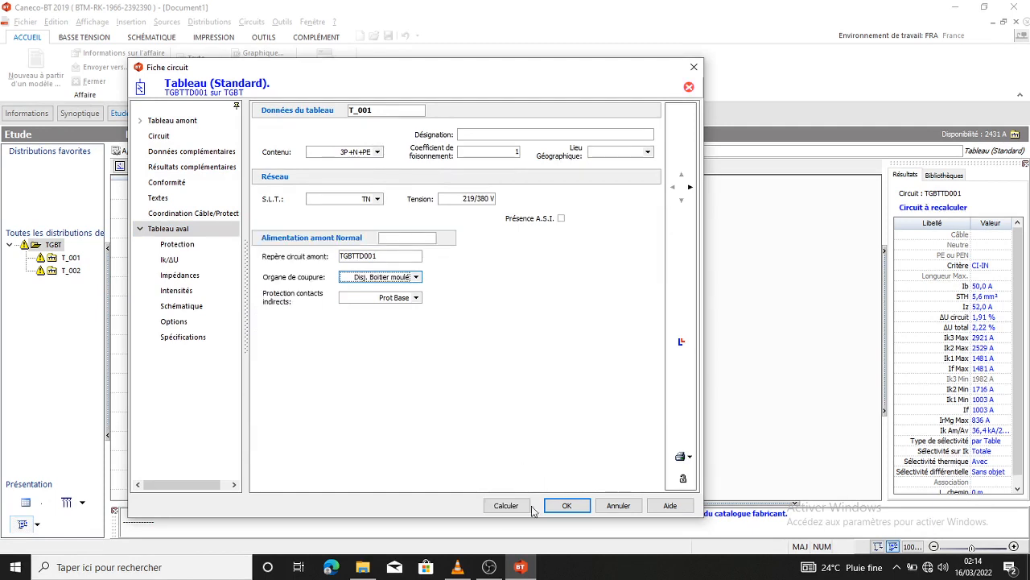
click(505, 504)
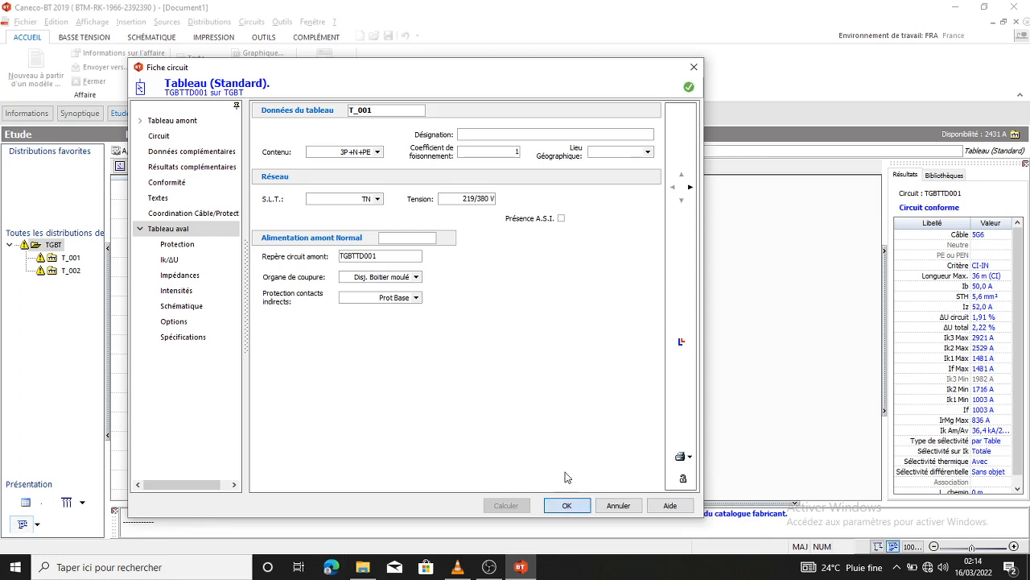
key(Return)
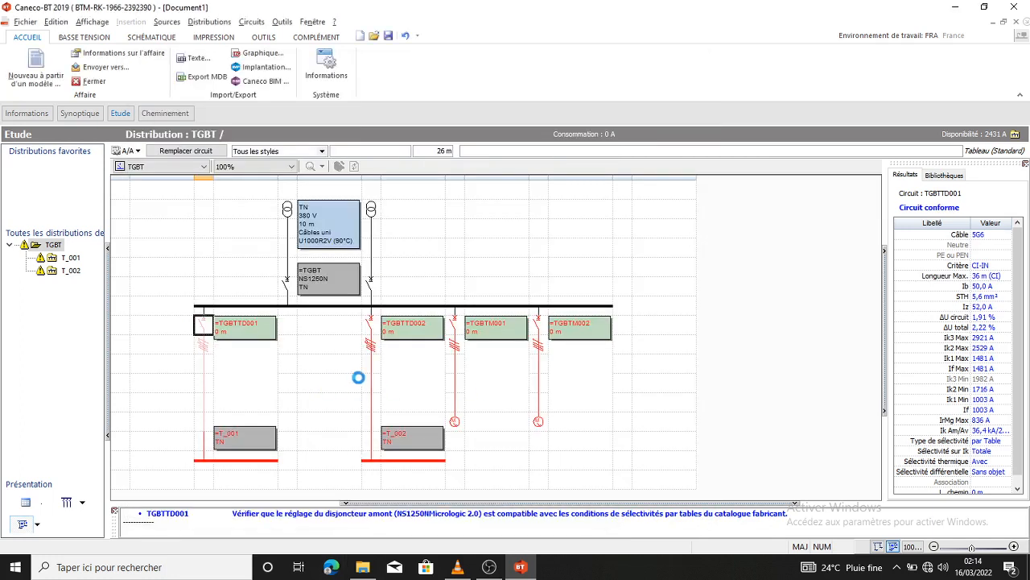
Step: In the circuit sheet of TGBTTD002, keep 3P+N+PE conductors, set the cable length to 28 m and the consumption to 30A
click(371, 325)
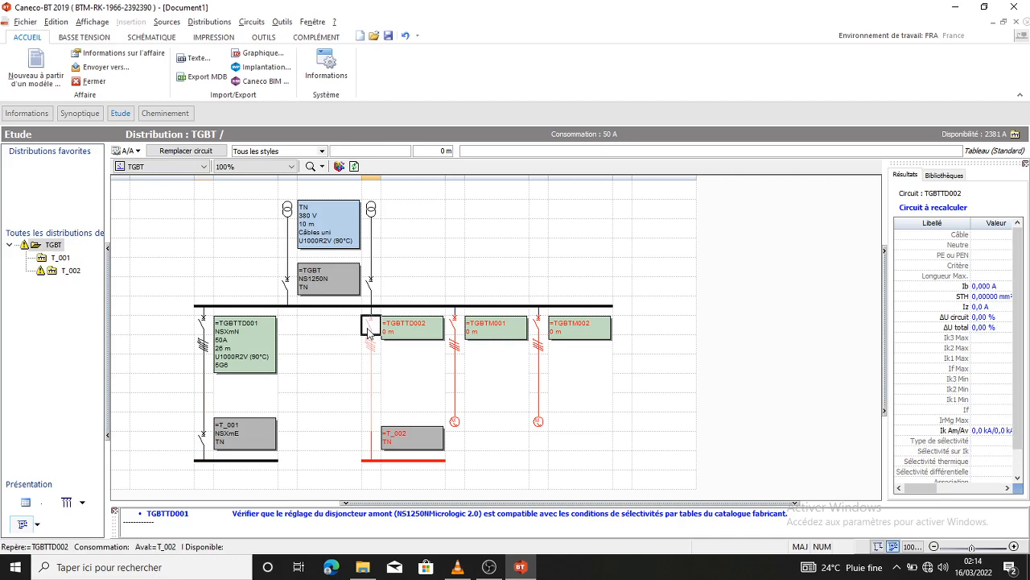
double_click(366, 324)
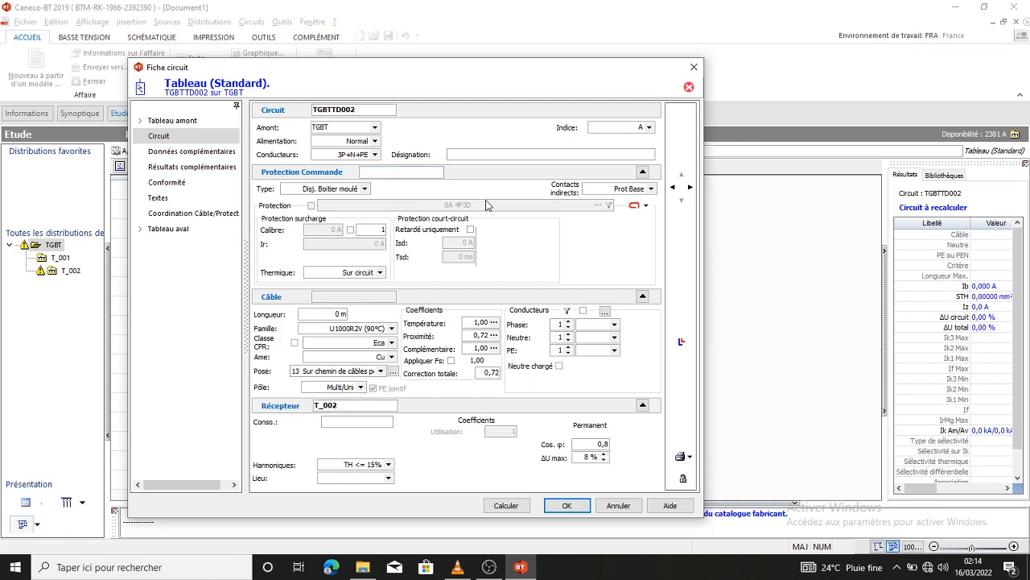
click(375, 153)
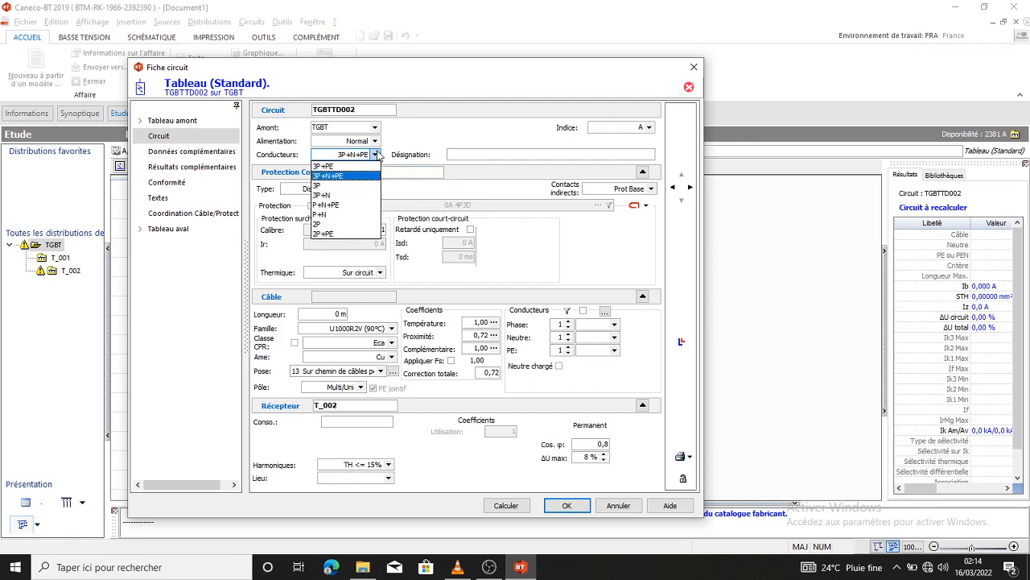
click(376, 155)
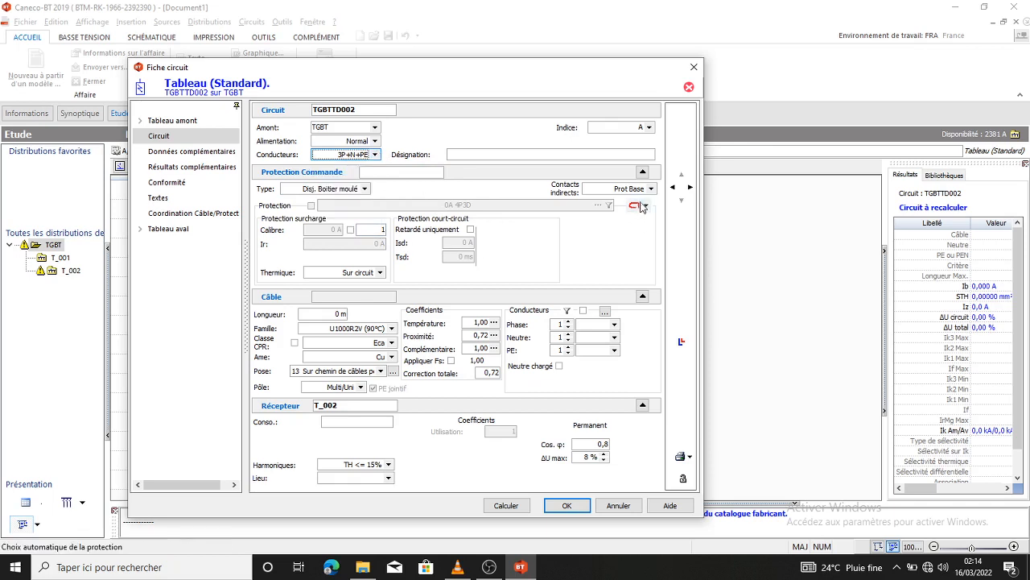
click(333, 313)
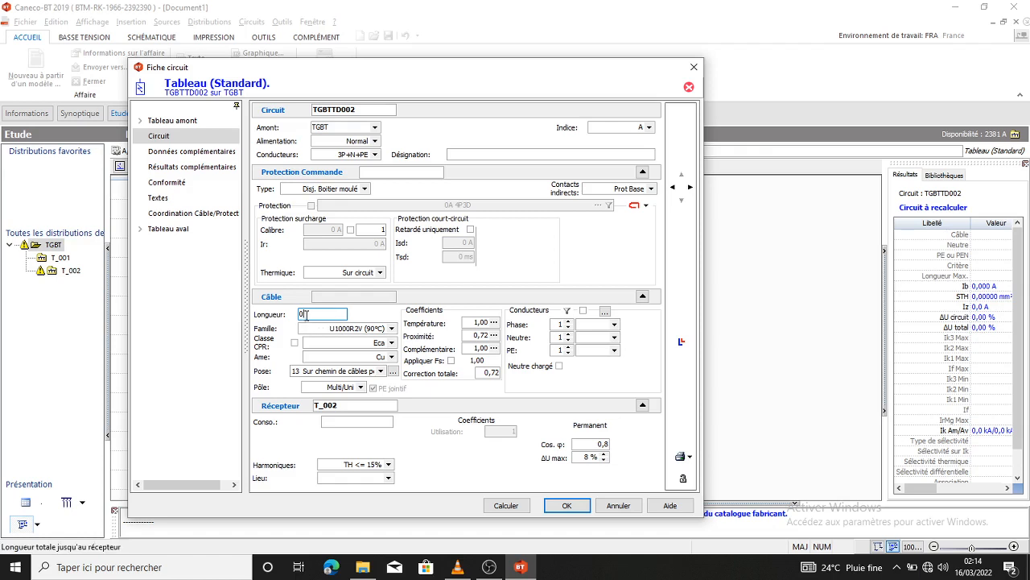
drag(307, 313, 291, 313)
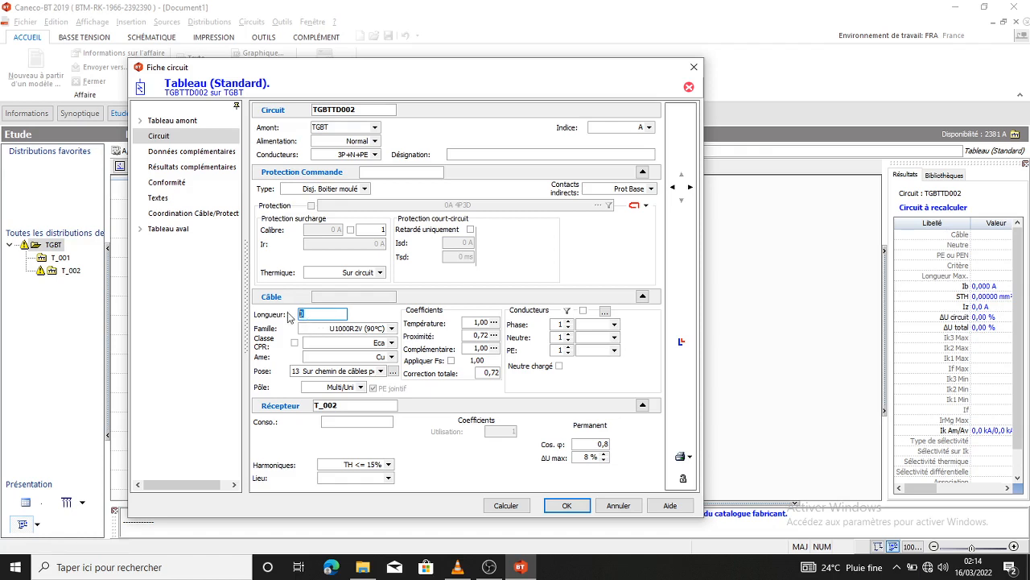
text(28)
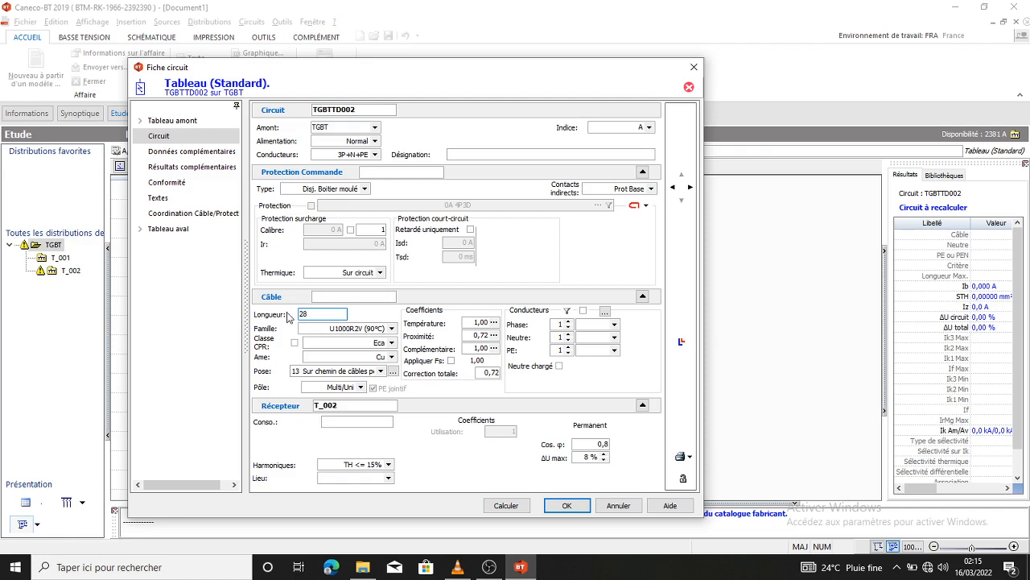
click(378, 424)
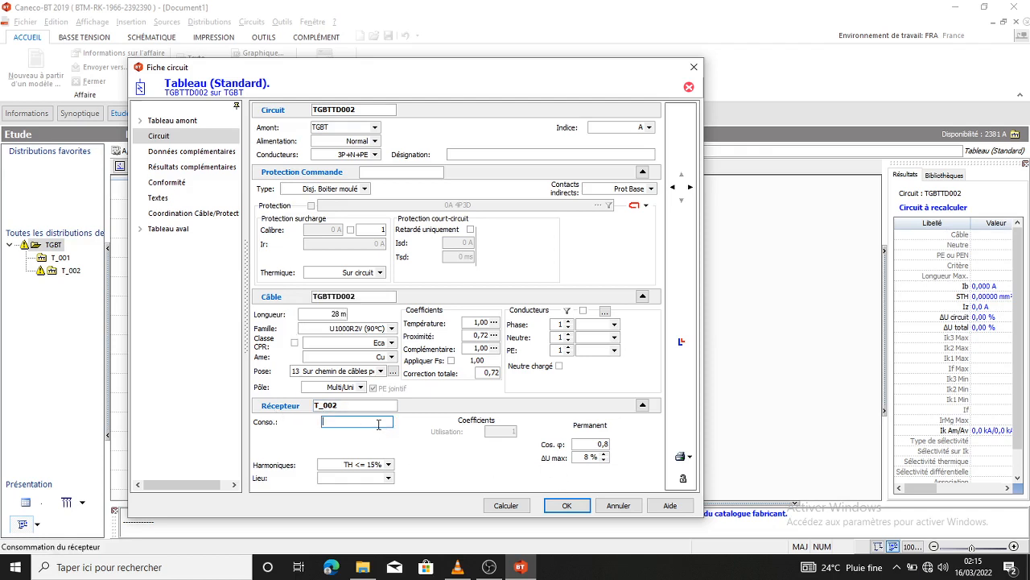
text(30)
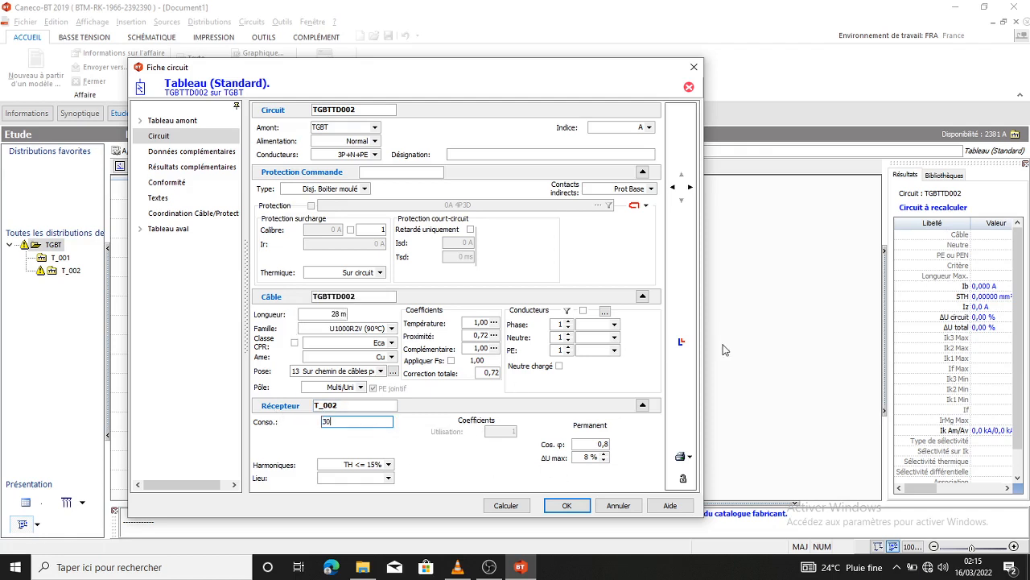
text(A)
Step: Keep Disj. Boitier moulé as TGBTTD002's protection type, and calculate and validate the circuit
click(364, 190)
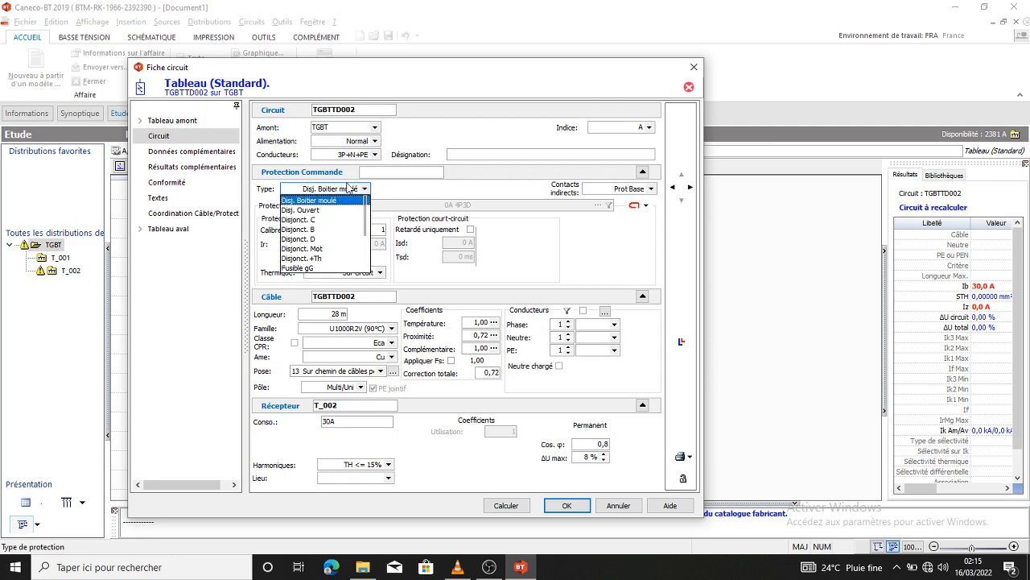
click(366, 189)
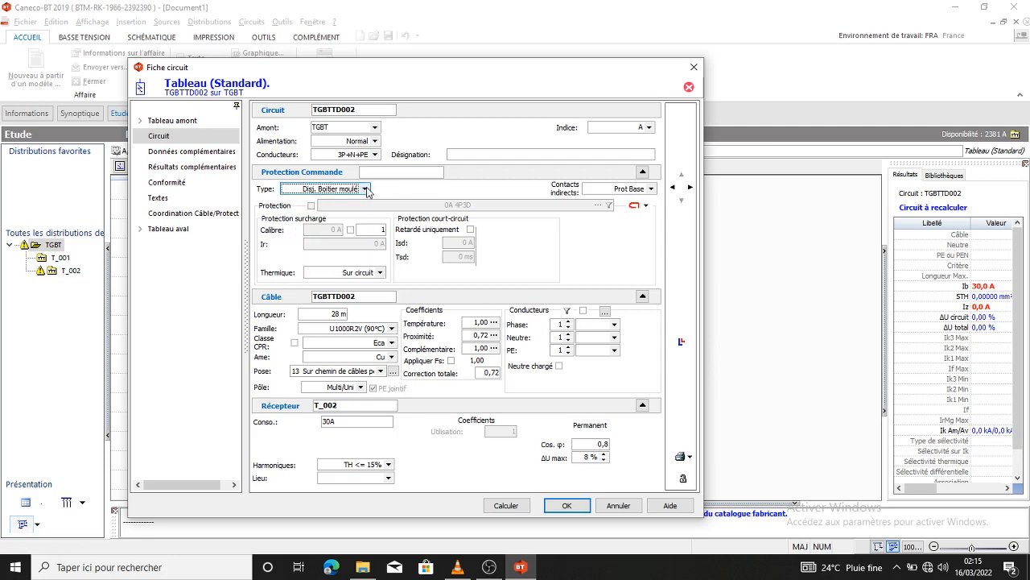
click(518, 507)
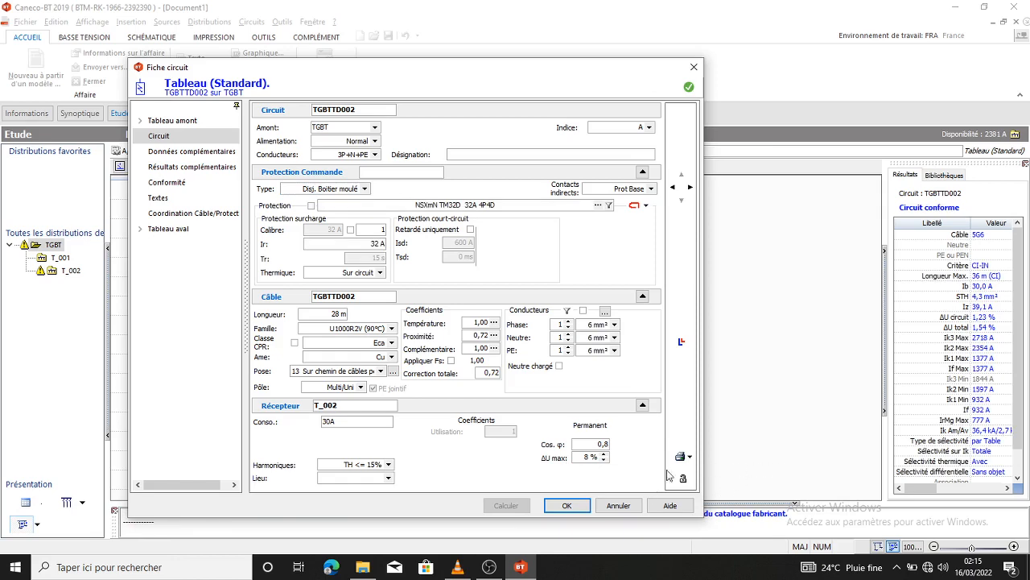
click(577, 508)
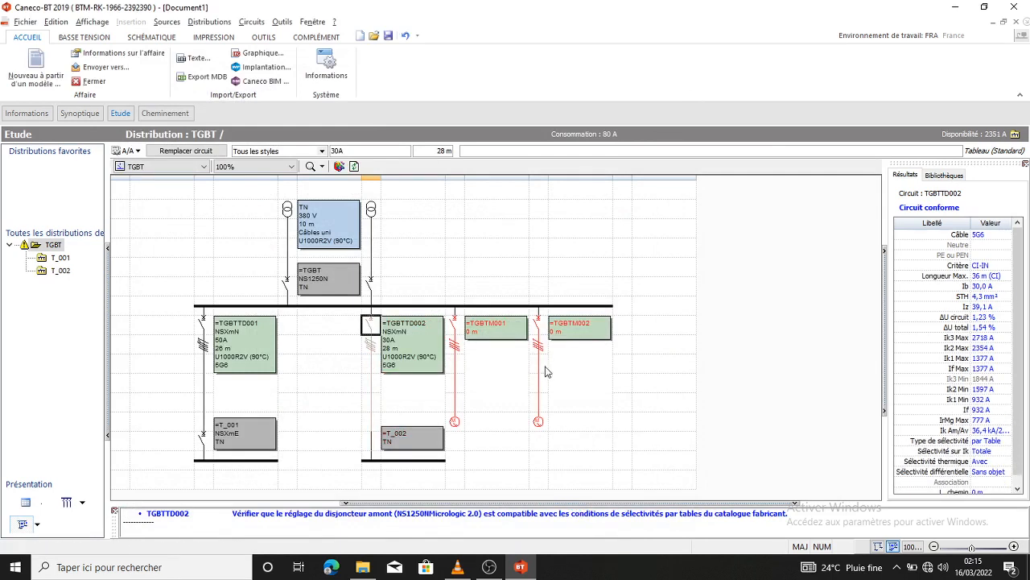
Step: In the circuit sheet of motor circuit TGBTM001, choose the 315kW three-pole asynchronous motor as the load
click(456, 324)
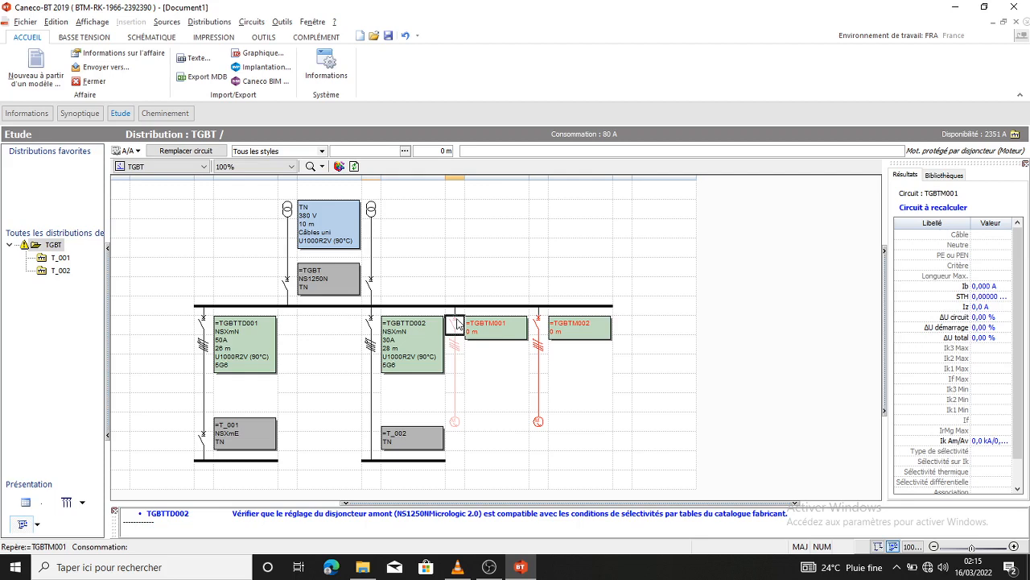
double_click(457, 324)
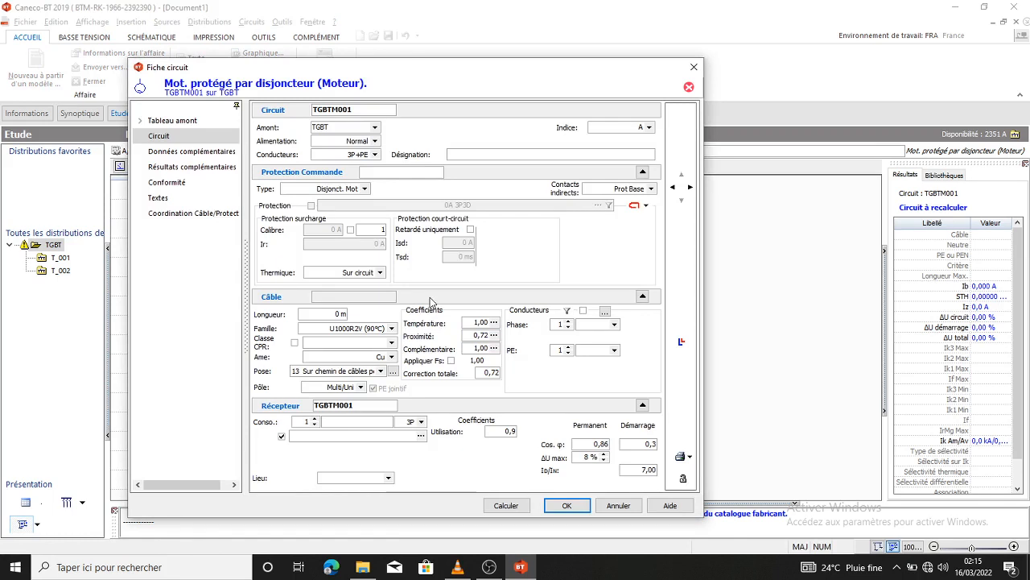
click(421, 435)
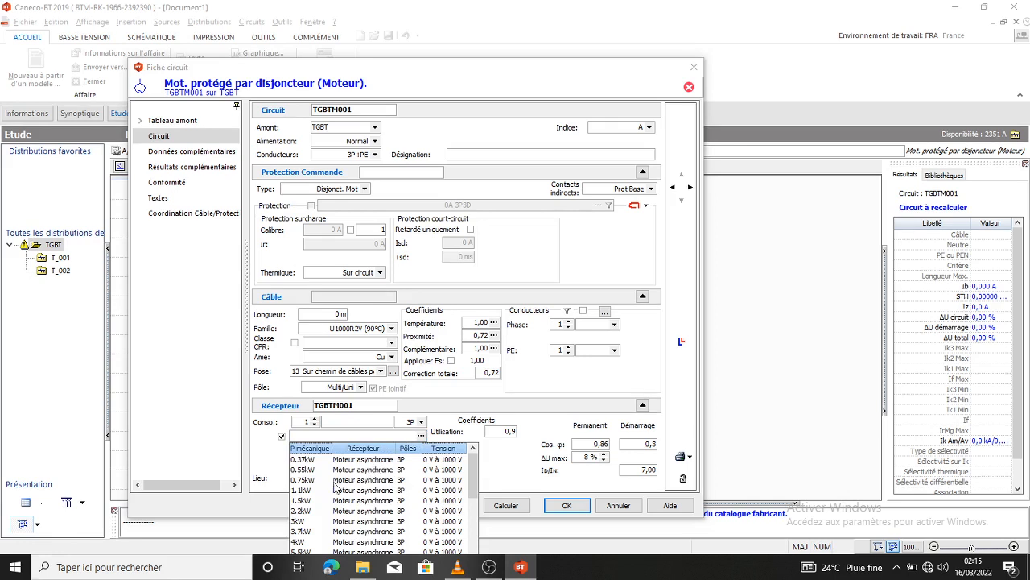
scroll(364, 503, down, 1)
scroll(364, 503, down, 5)
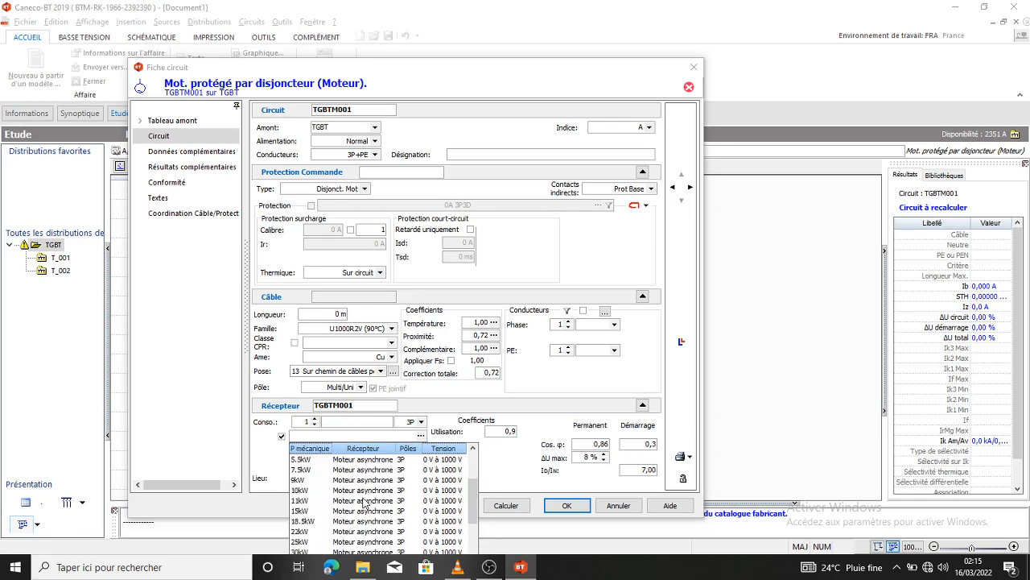
scroll(363, 503, down, 4)
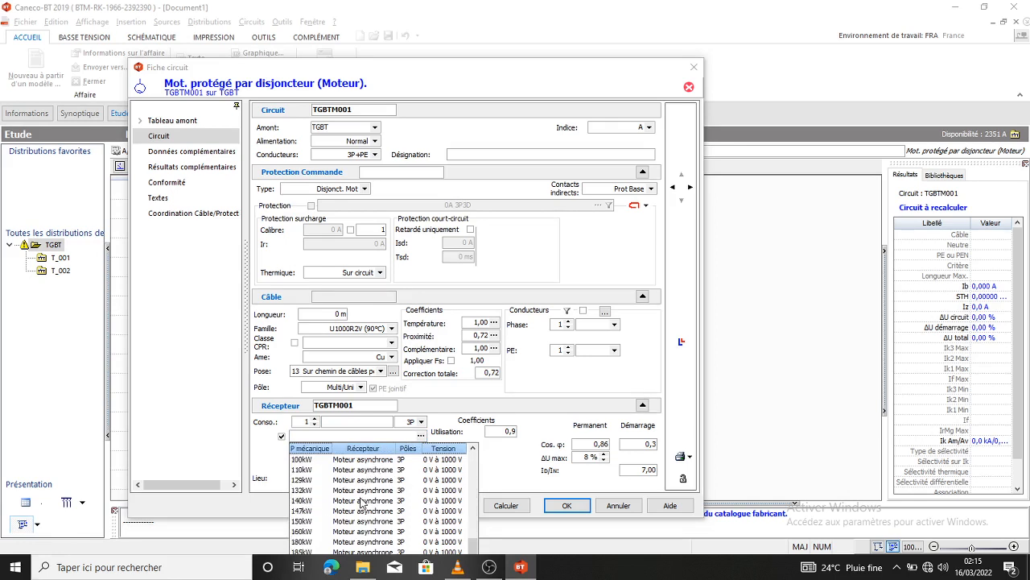
scroll(362, 503, down, 2)
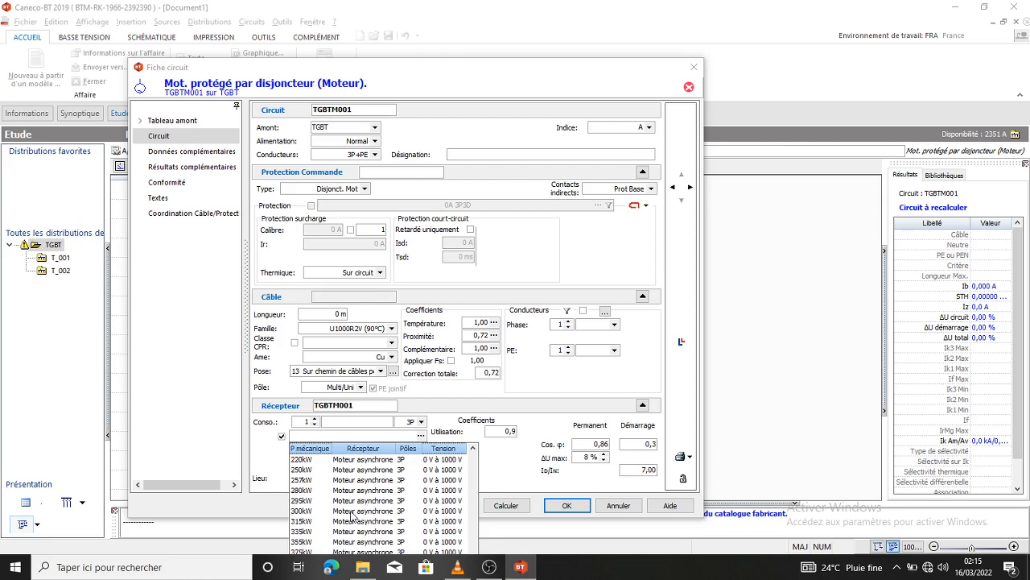
click(314, 520)
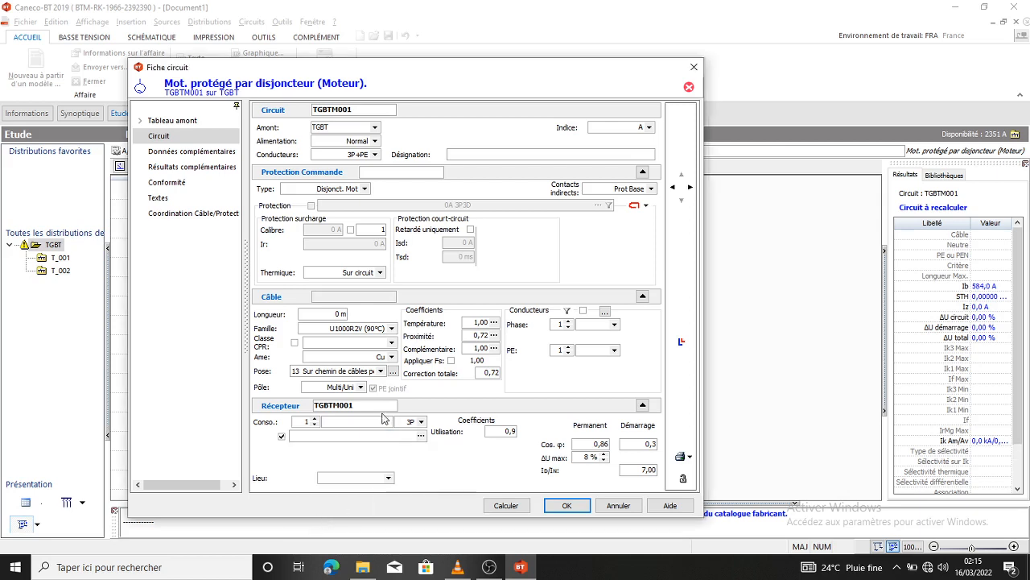
Step: Set TGBTM001's cable length to 80 m and its protection type to Disj. Boitier moulé, and calculate the circuit
click(330, 313)
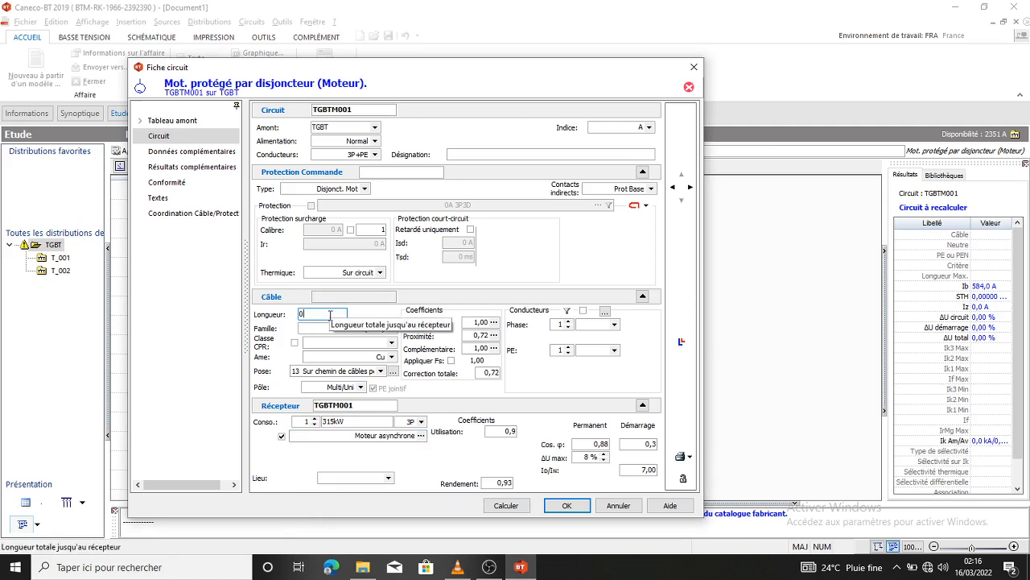
key(BackSpace)
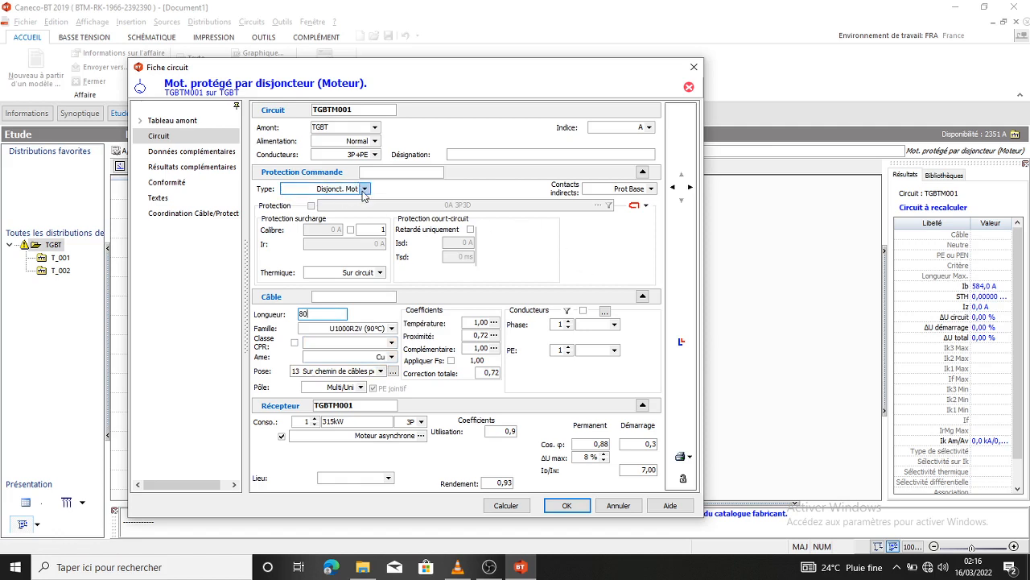
click(364, 188)
click(321, 199)
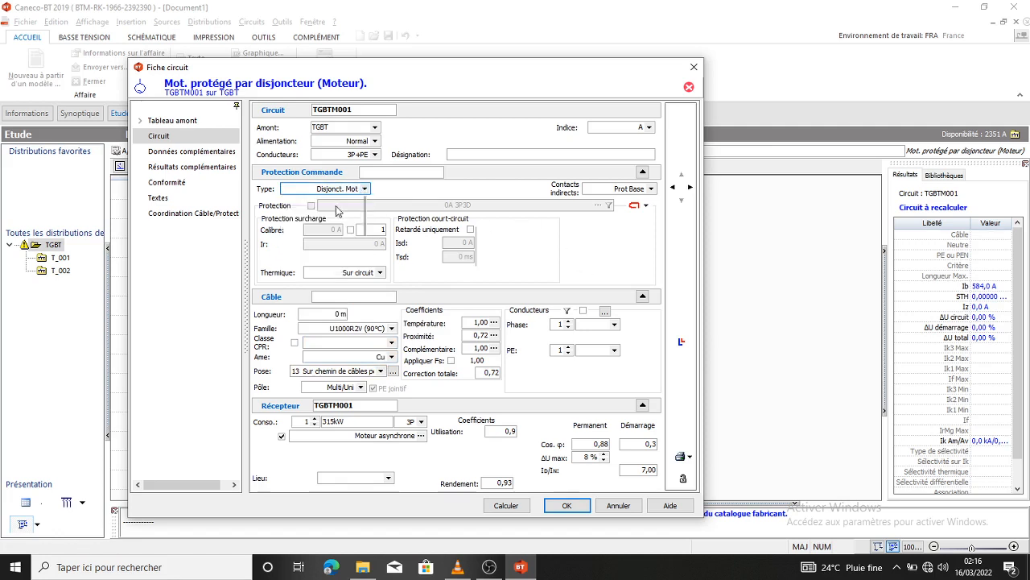
click(507, 504)
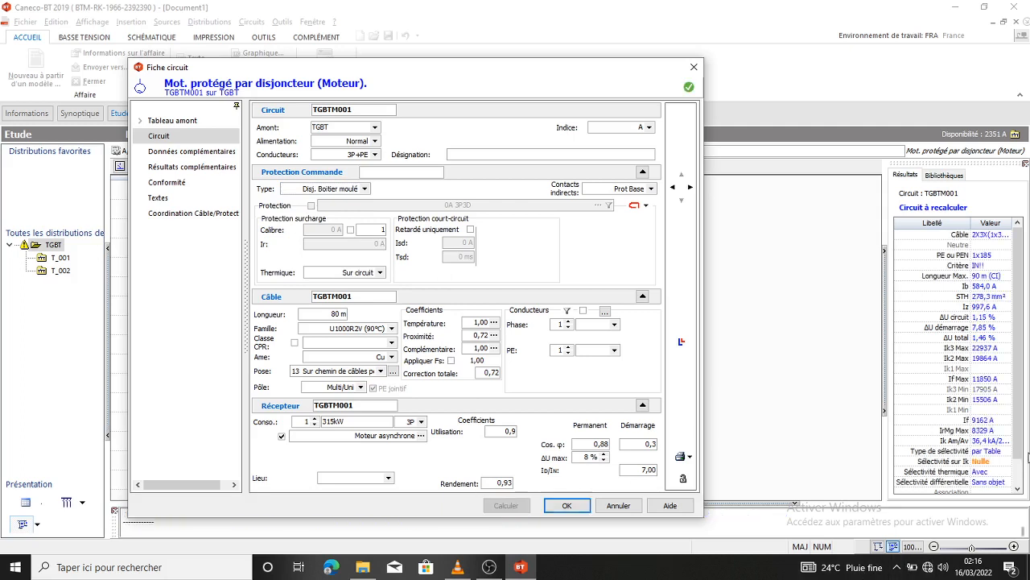
Step: Validate TGBTM001's circuit sheet, and choose the 400kW three-pole asynchronous motor as the load of motor circuit TGBTM002
click(563, 506)
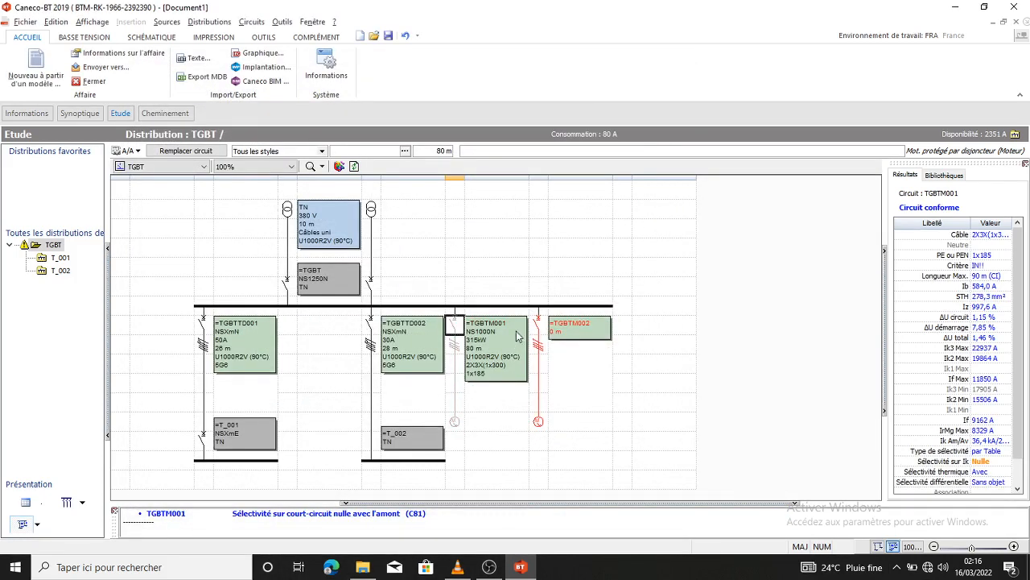
click(539, 323)
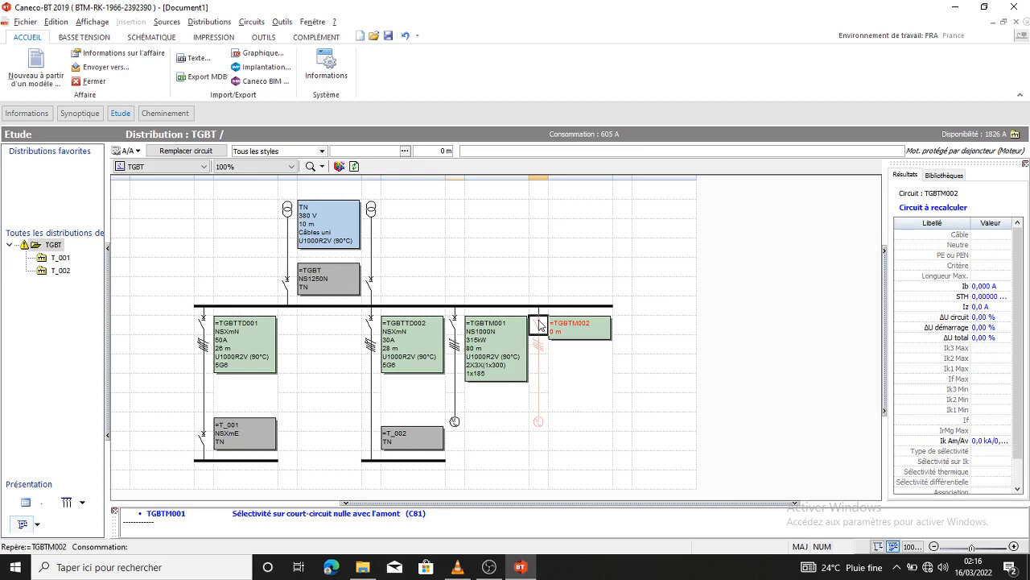
double_click(537, 326)
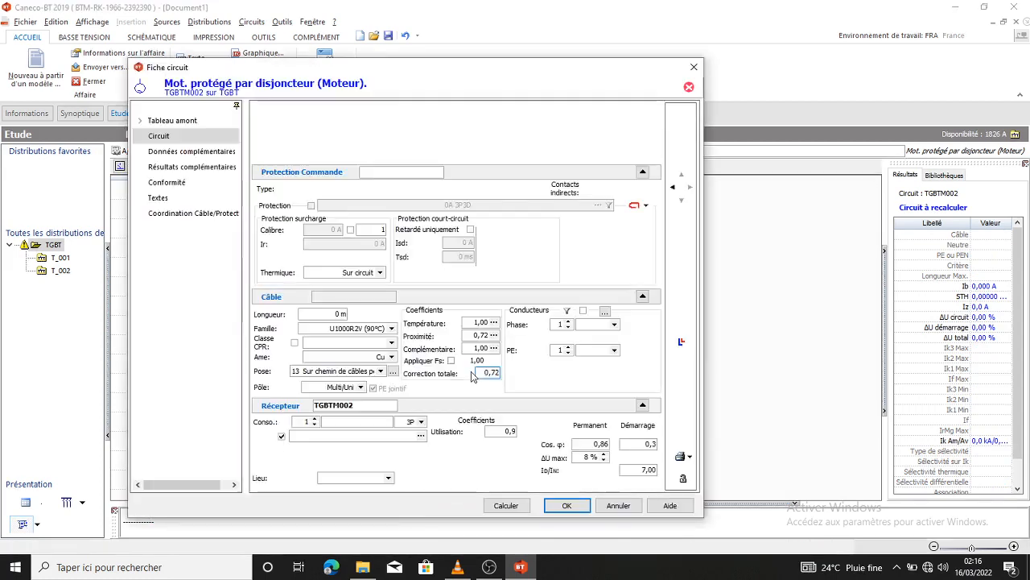
click(421, 435)
scroll(368, 475, down, 5)
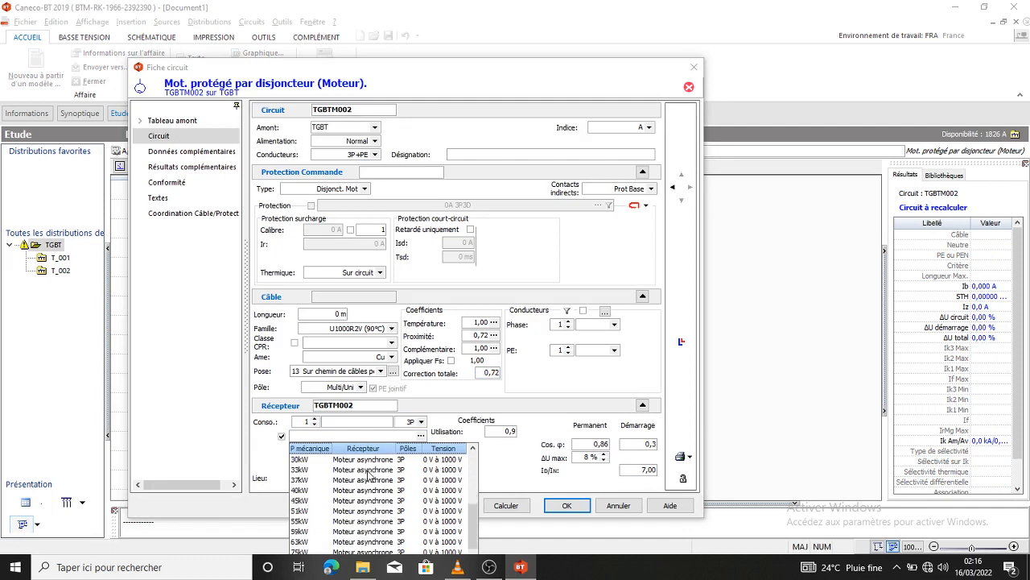
scroll(367, 474, down, 5)
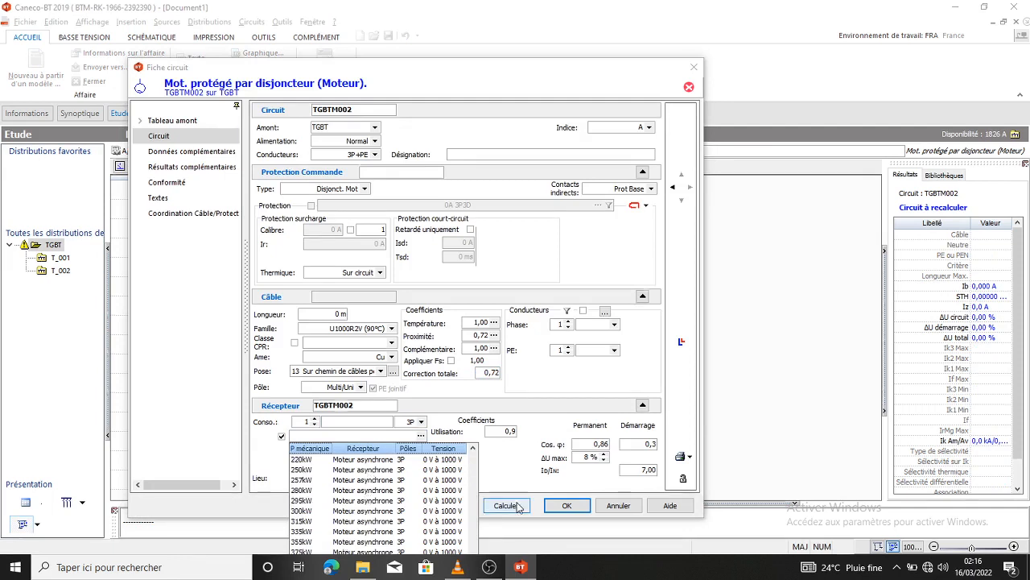
drag(487, 69, 494, 38)
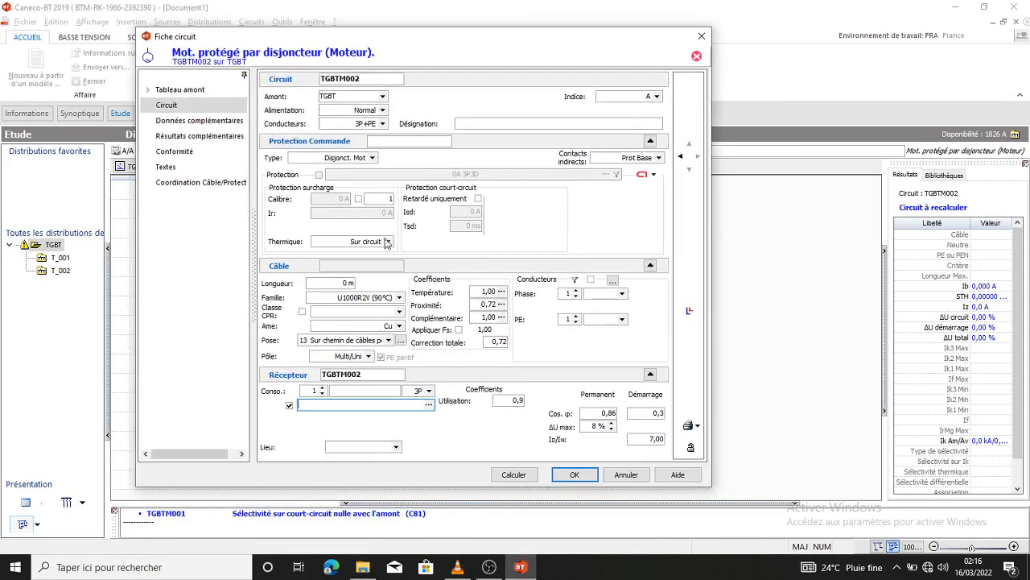
click(404, 405)
scroll(360, 450, down, 8)
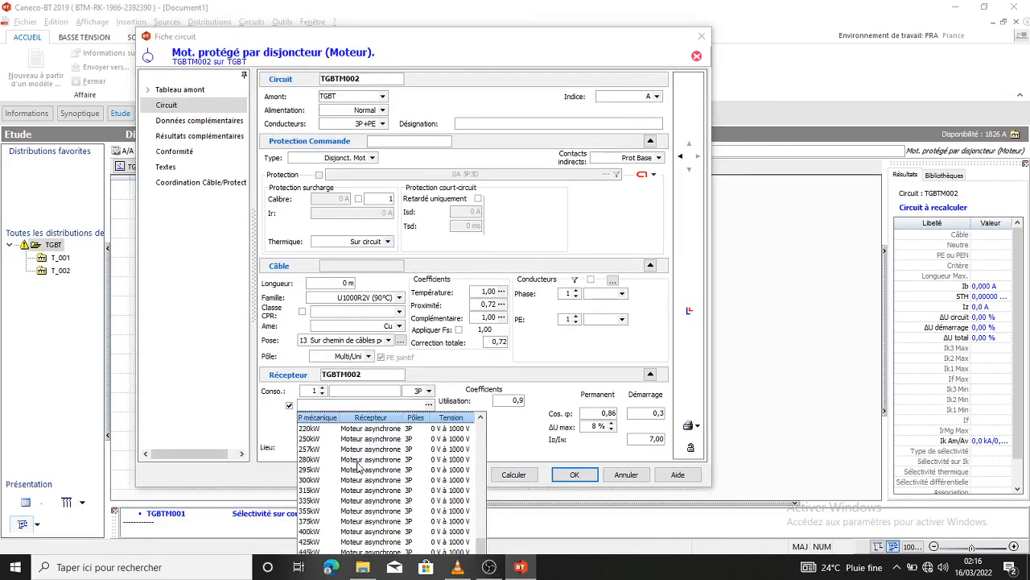
click(319, 532)
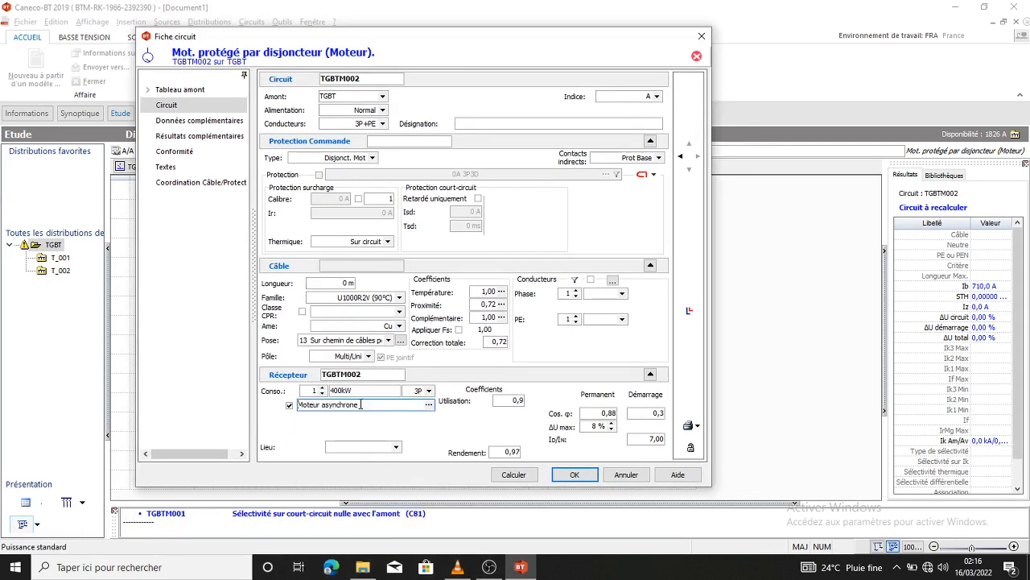
Step: Set TGBTM002's cable length to 50 m and its protection type to Disj. Boitier moulé, and calculate and validate the circuit
click(348, 283)
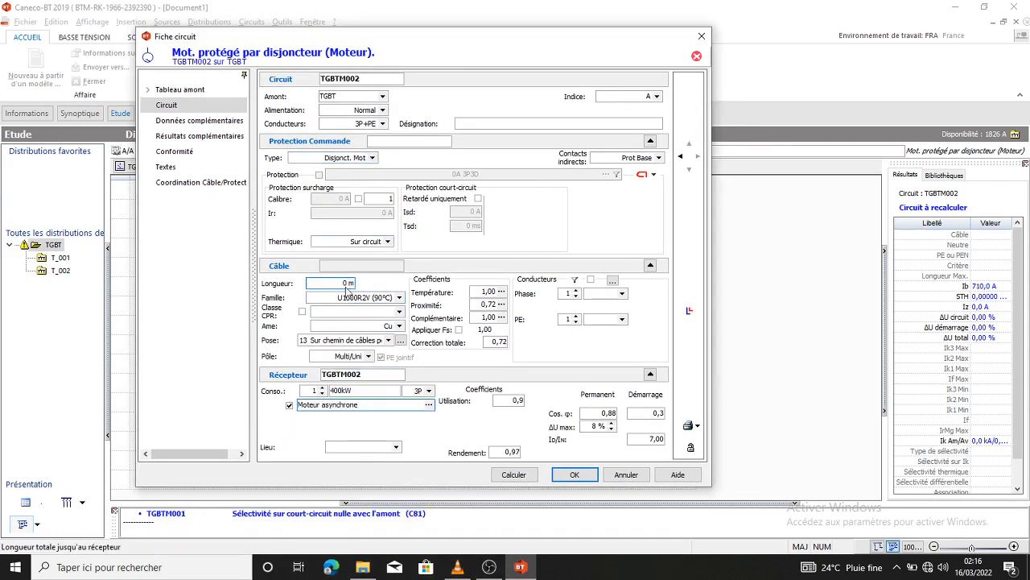
click(342, 284)
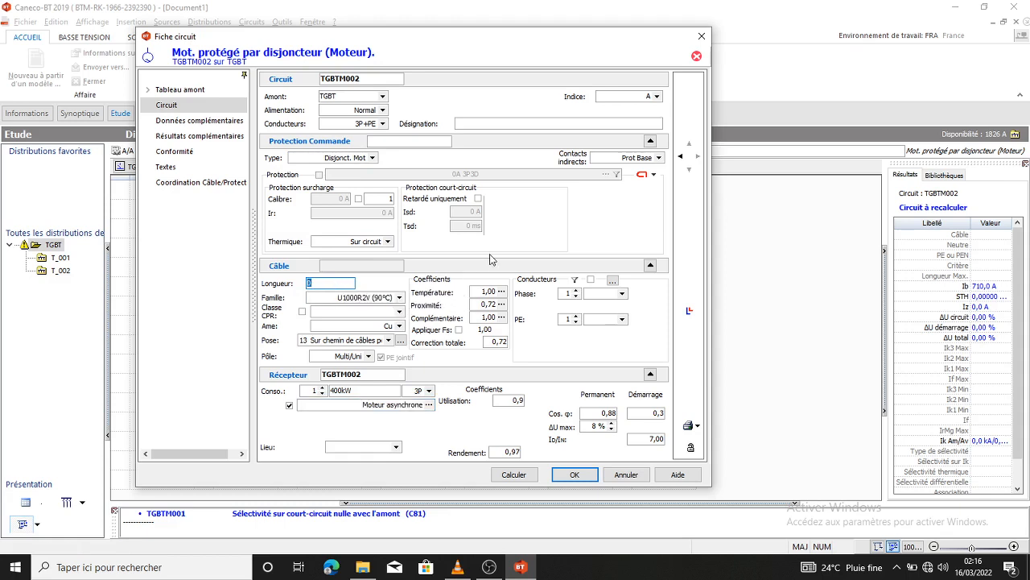
text(5)
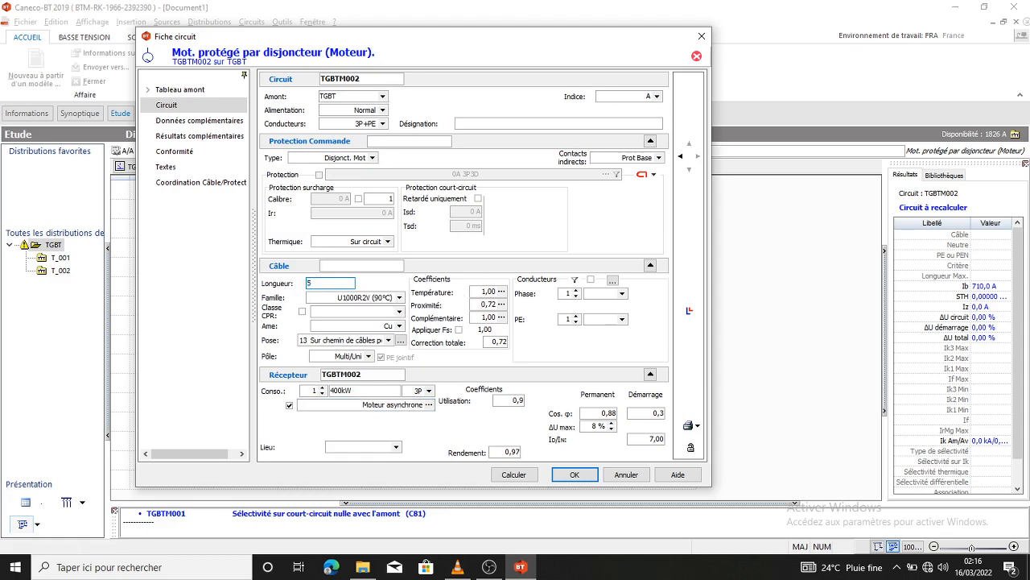
click(359, 158)
click(359, 170)
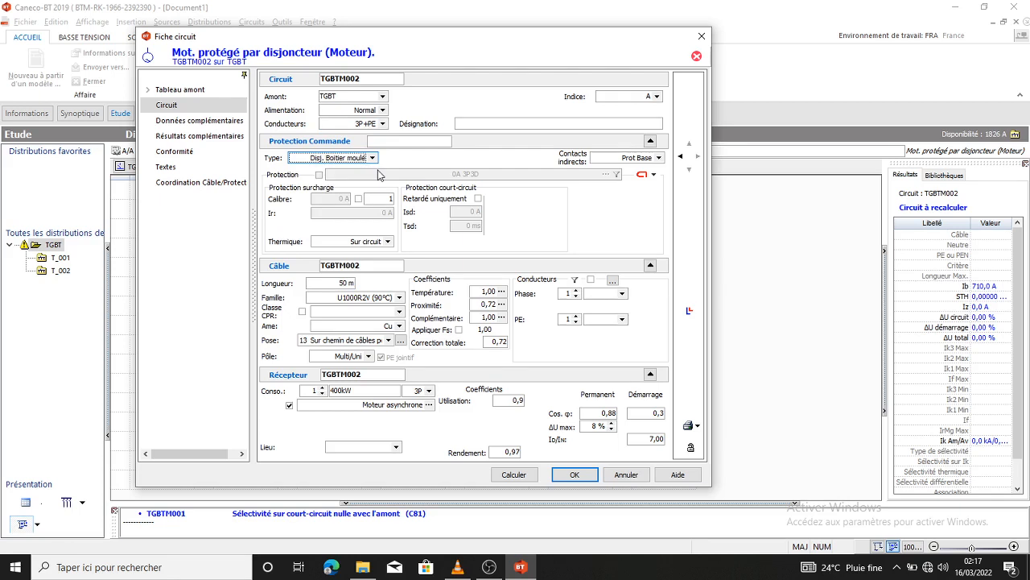
click(515, 476)
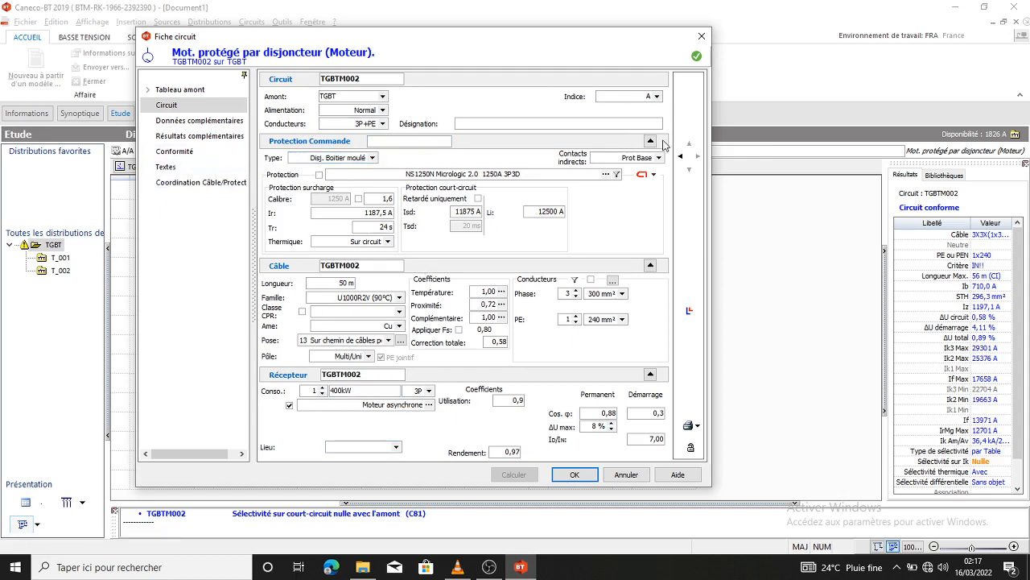
scroll(984, 316, down, 1)
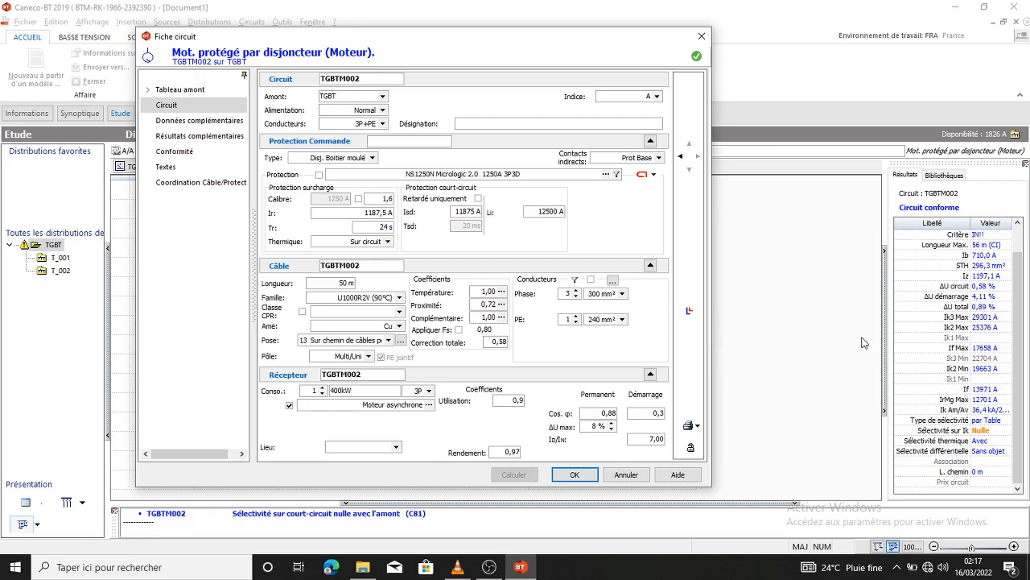
click(578, 473)
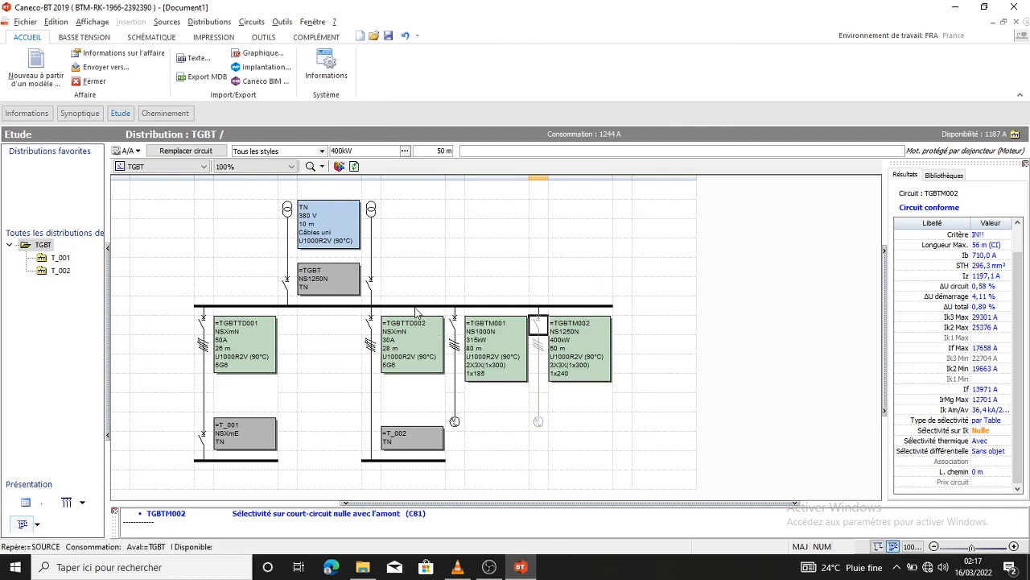
Step: Set the breaking device (Organe de coupure) of board T_001 to Sans Prot. and validate the board's settings
click(245, 461)
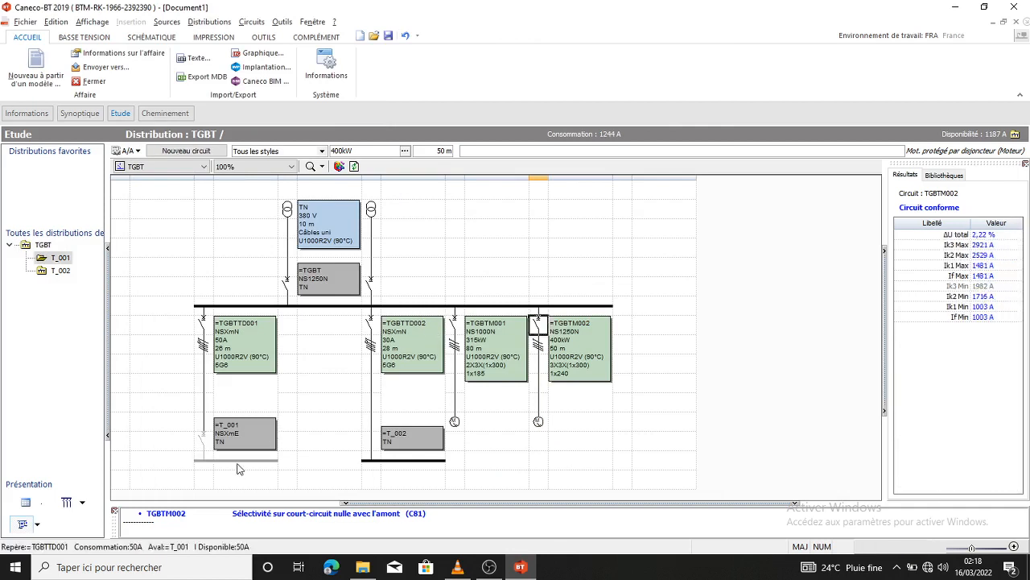
click(205, 460)
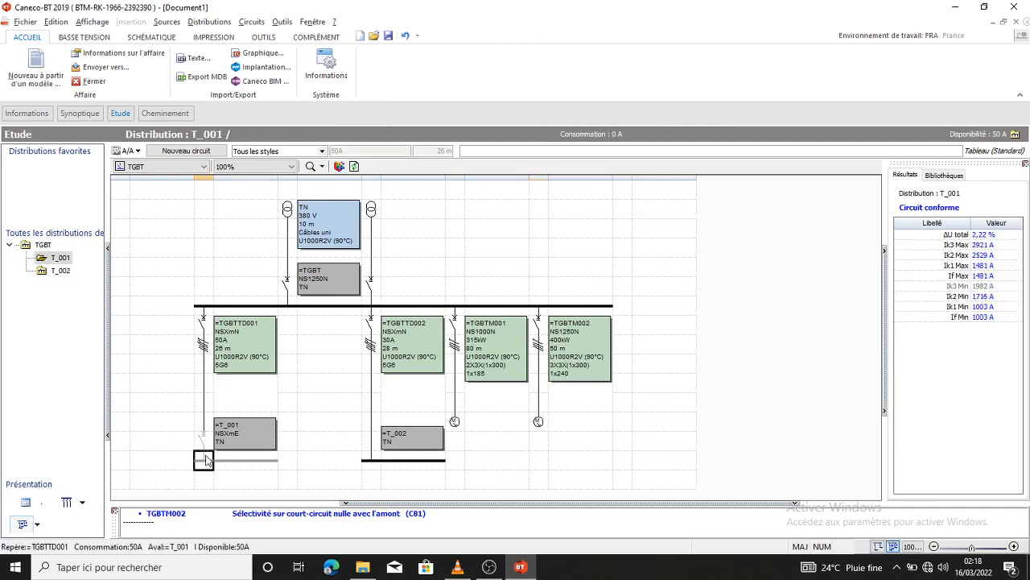
click(204, 441)
double_click(204, 441)
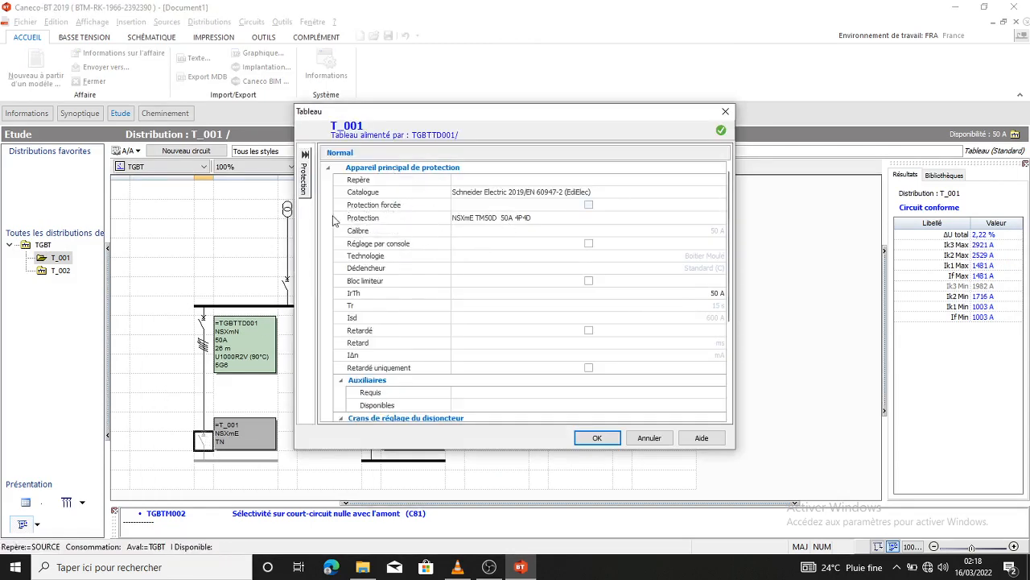
mouse_move(310, 222)
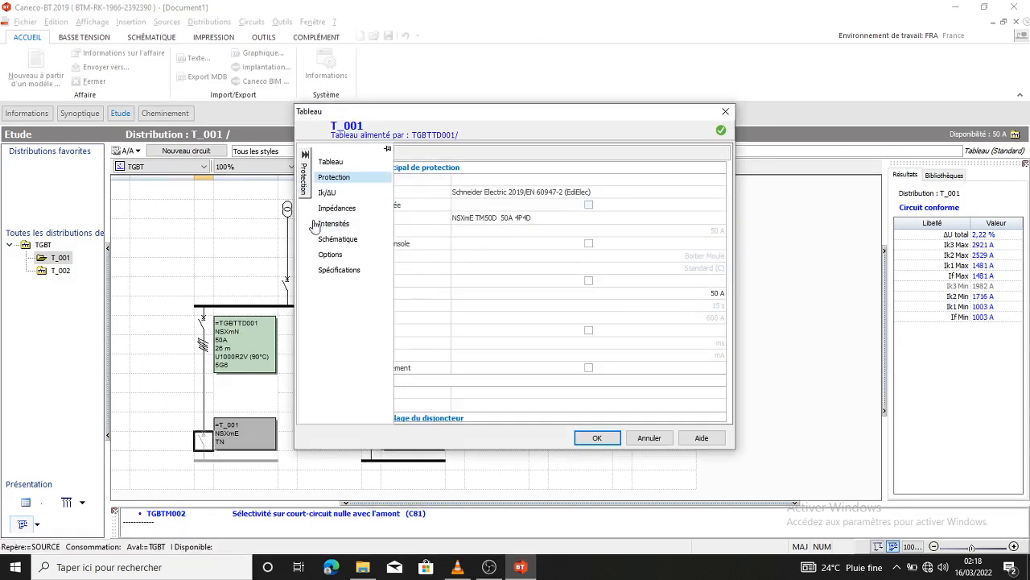
click(338, 167)
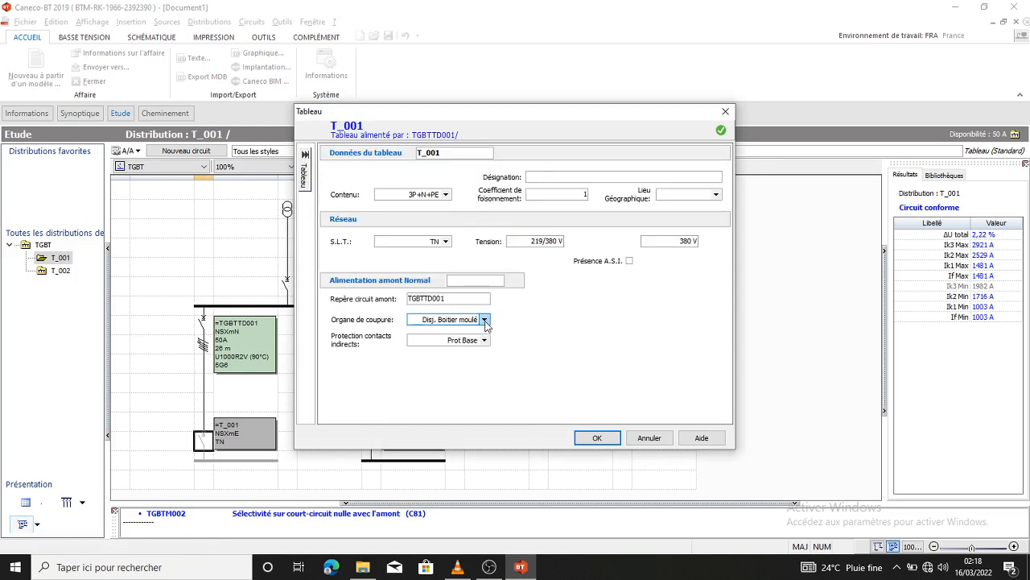
click(485, 319)
scroll(439, 389, down, 1)
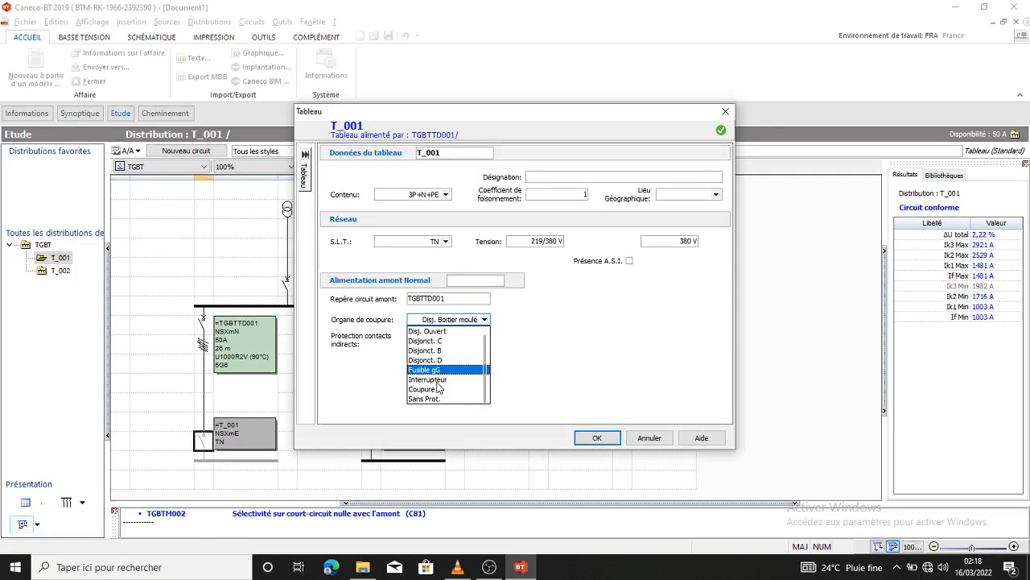
click(427, 398)
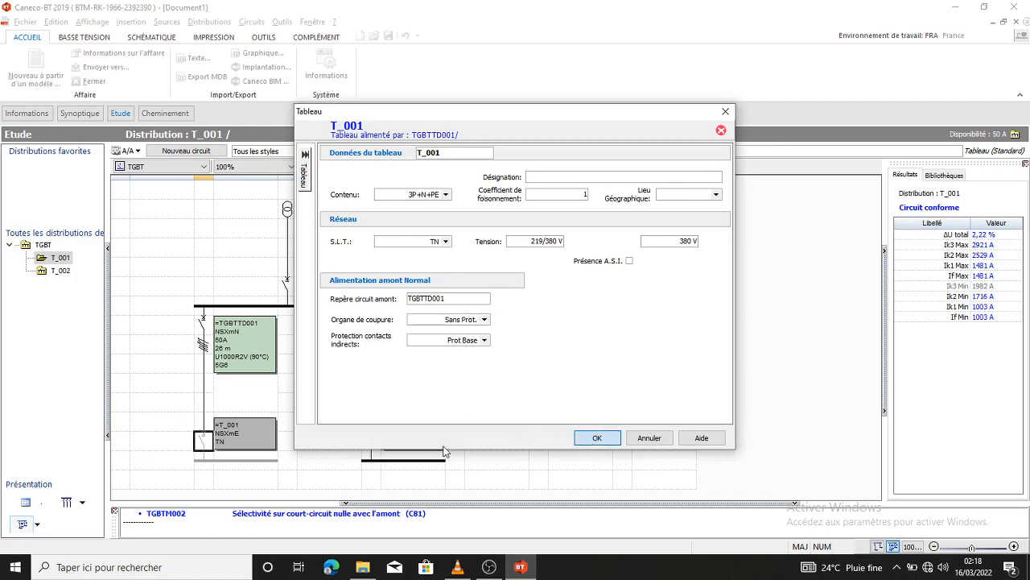
key(Return)
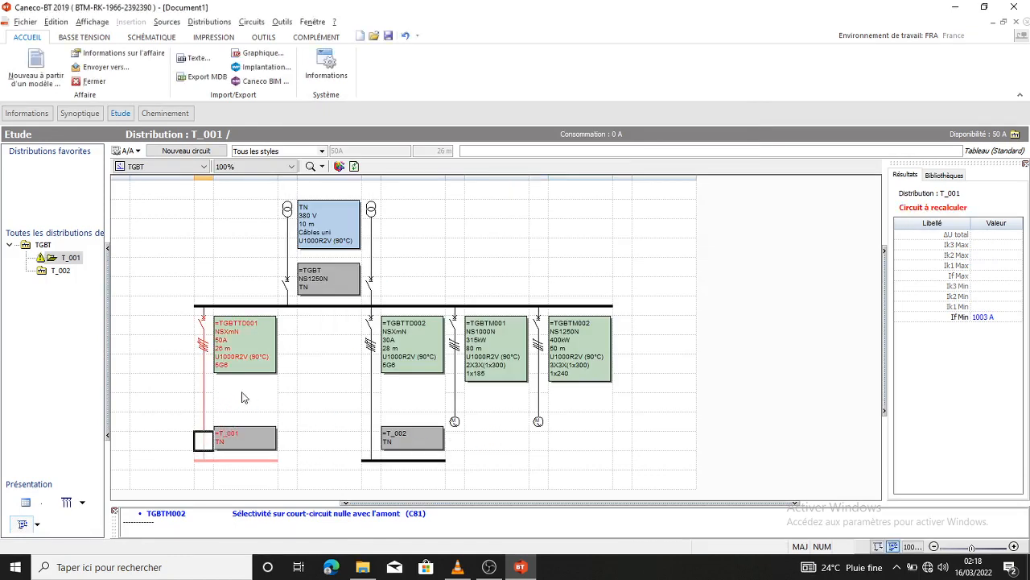
Step: Recalculate circuit TGBTTD001 with the automatic calculation
click(205, 321)
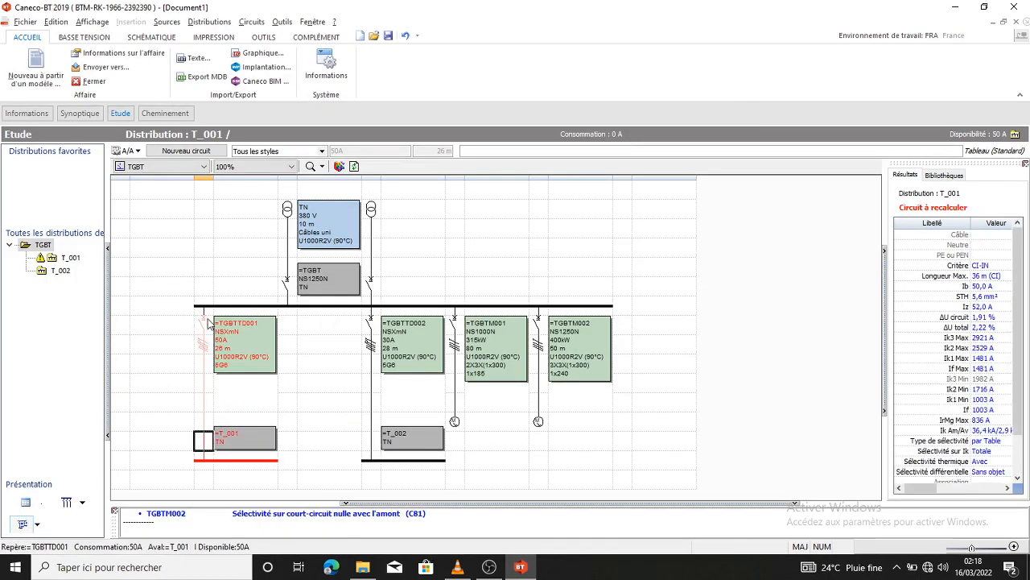
right_click(206, 320)
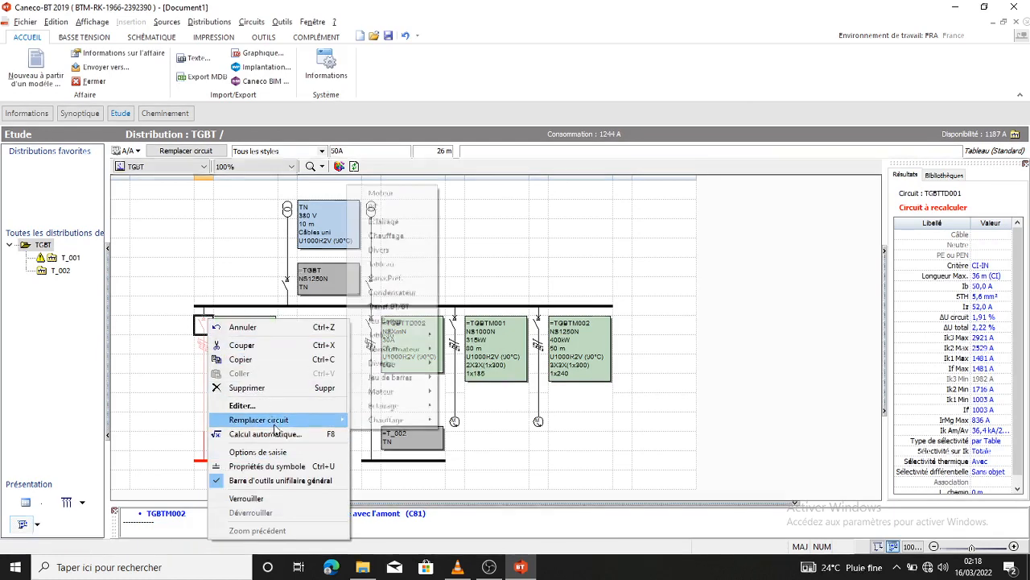
click(273, 436)
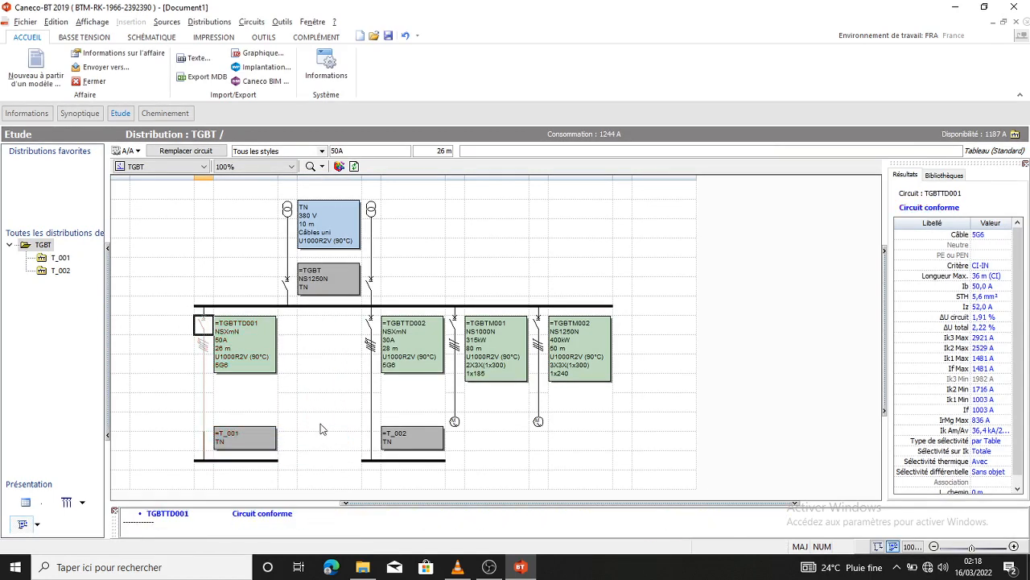
Step: Add two motor circuits of style MOT. DISJ. to the busbar of board T_002
click(245, 461)
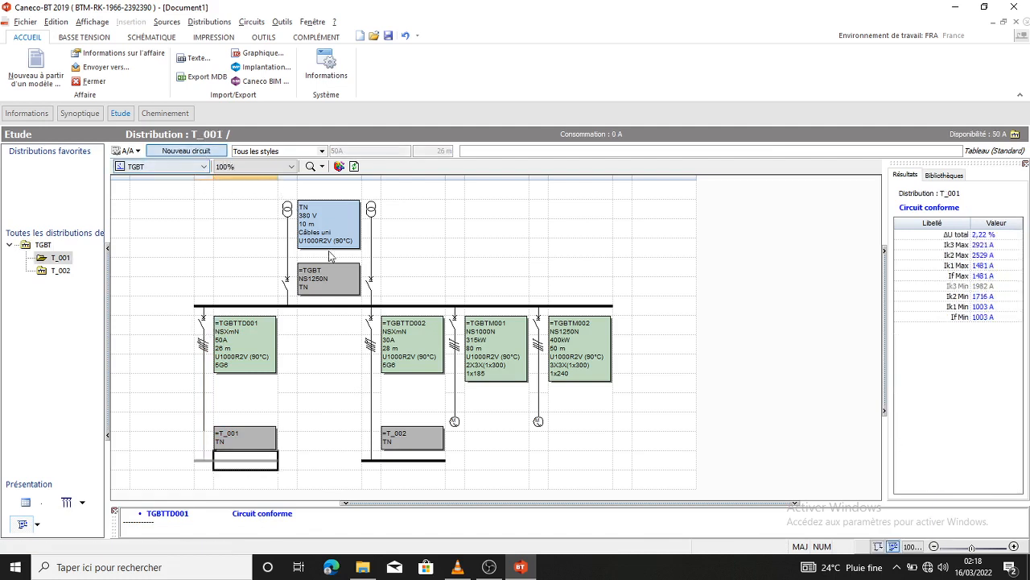
click(497, 239)
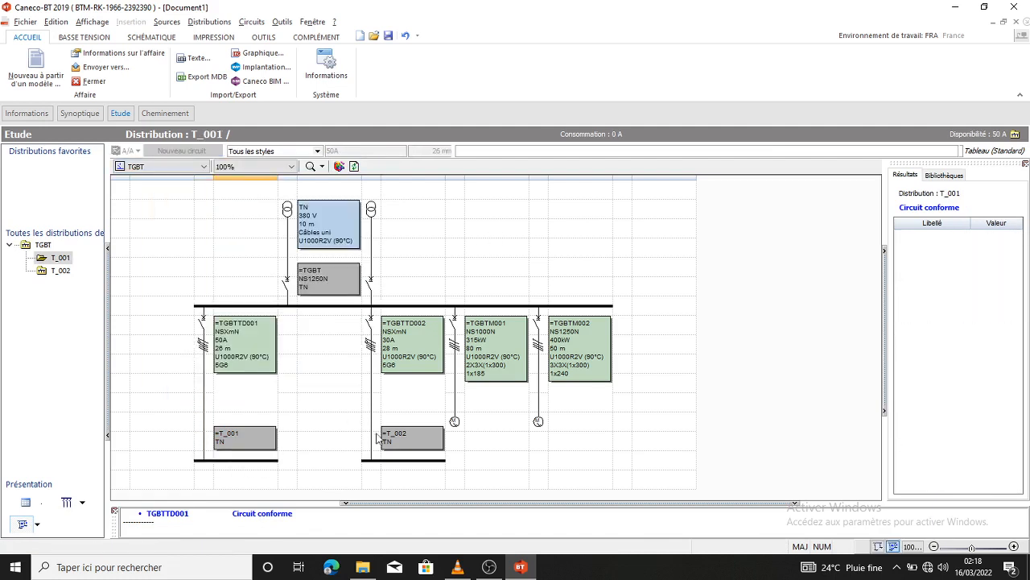
click(385, 460)
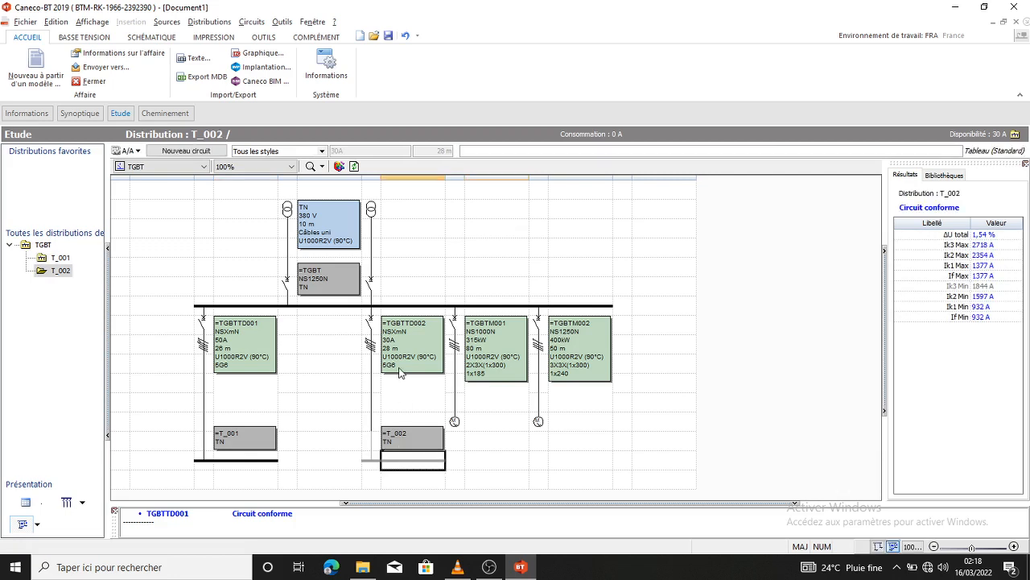
click(206, 157)
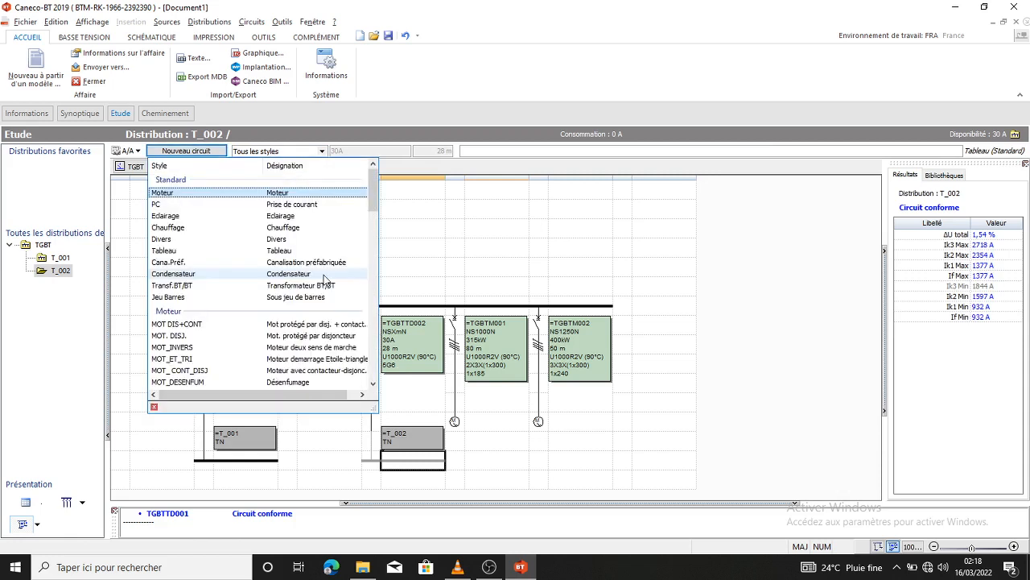
click(215, 336)
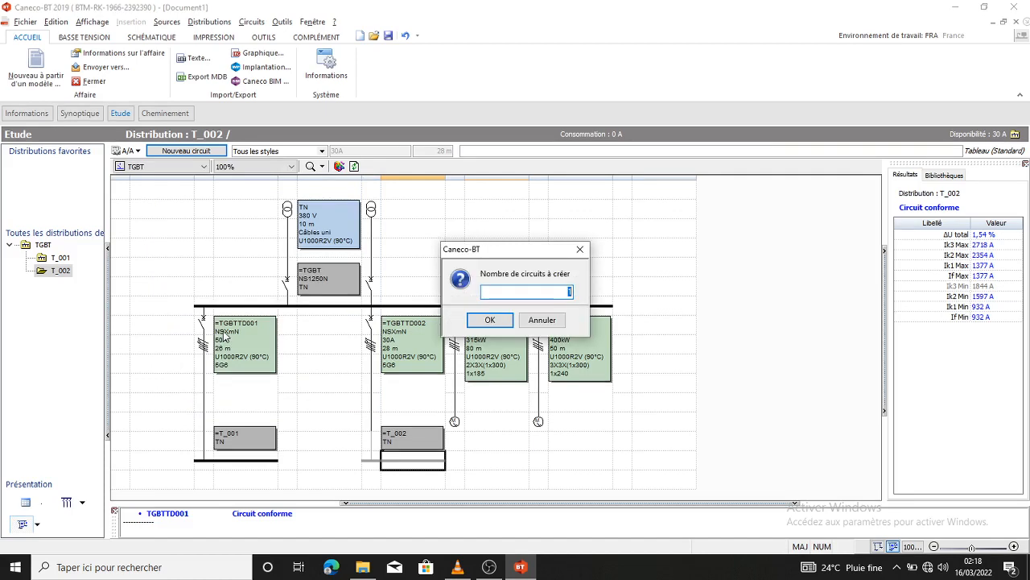
key(Return)
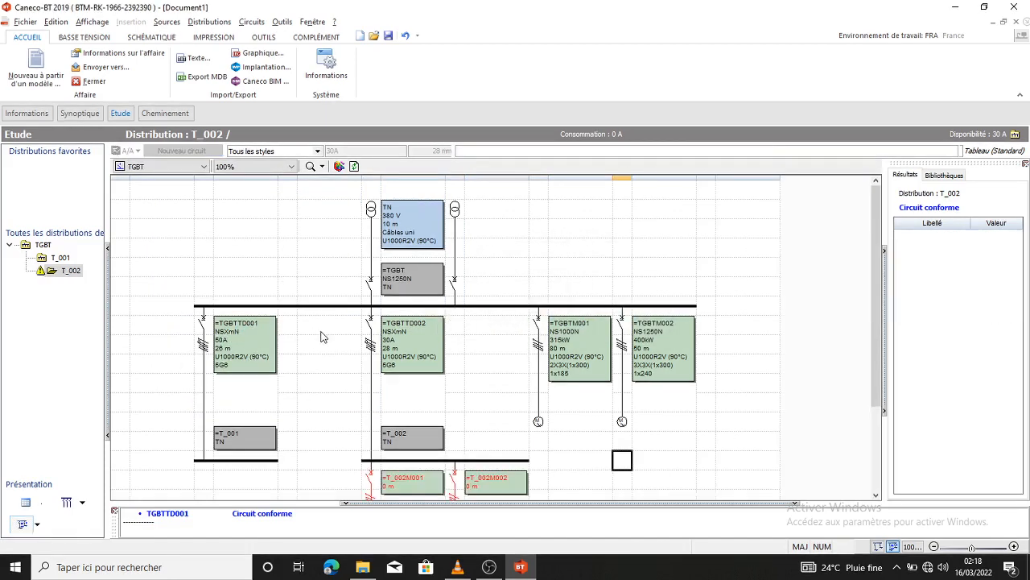
Step: Set the load of the first motor circuit T_002M001 on board T_002 to a 75kW asynchronous motor
scroll(426, 319, down, 3)
click(371, 364)
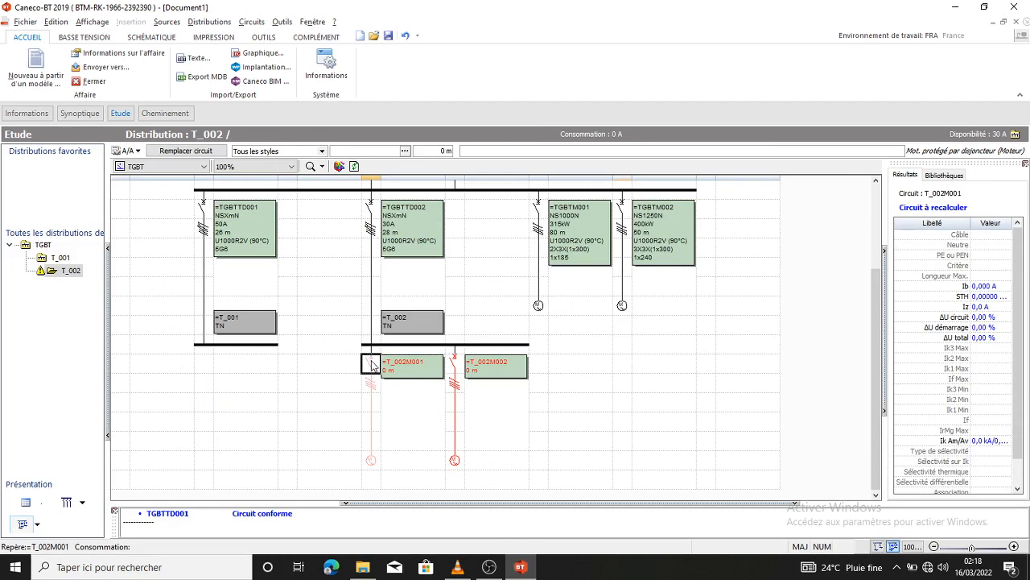
double_click(368, 360)
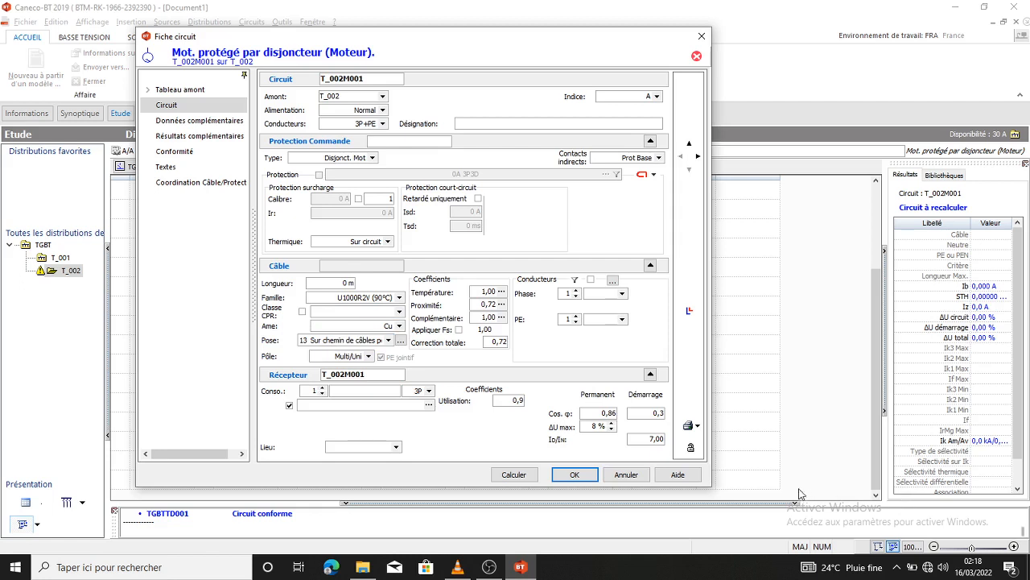
click(430, 405)
scroll(370, 471, down, 3)
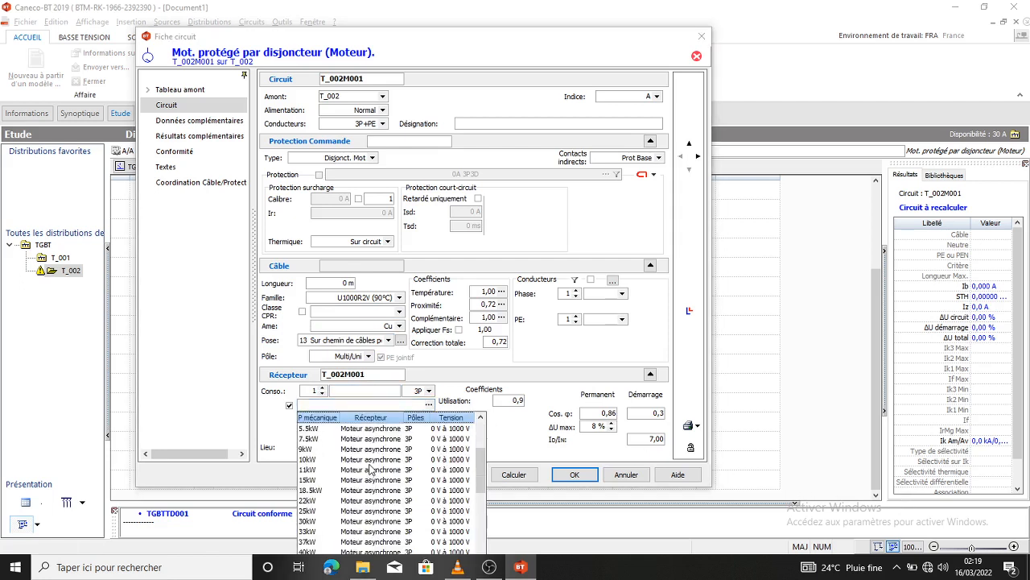
scroll(370, 471, down, 2)
scroll(346, 499, down, 1)
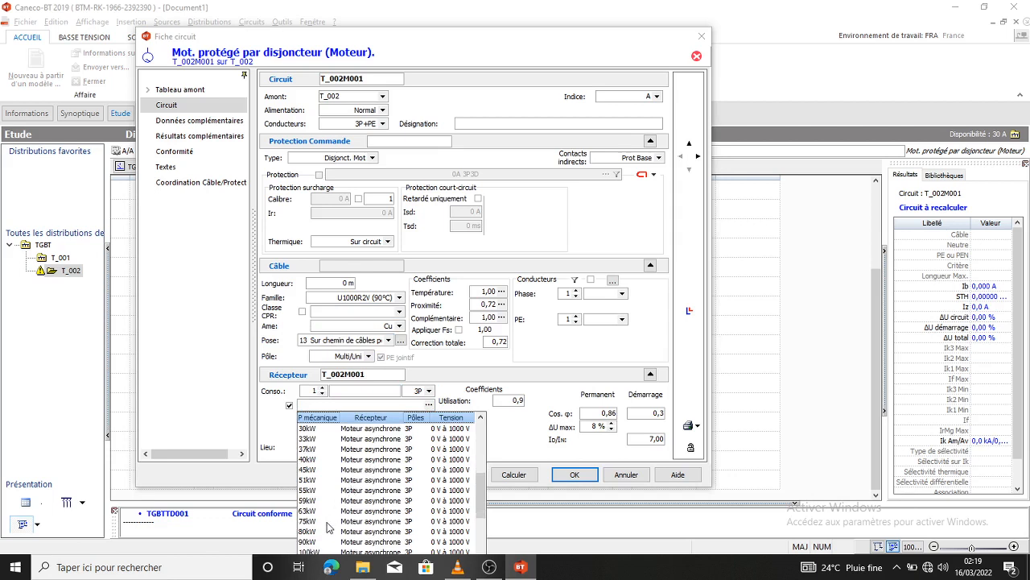
click(327, 522)
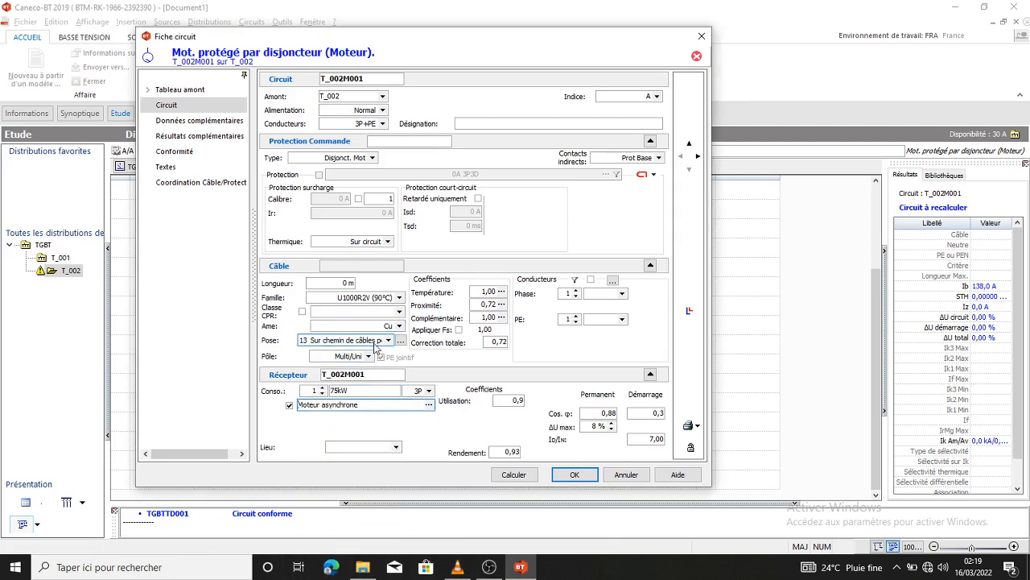
Step: Set T_002M001's cable length to 29 m and calculate the circuit
click(343, 282)
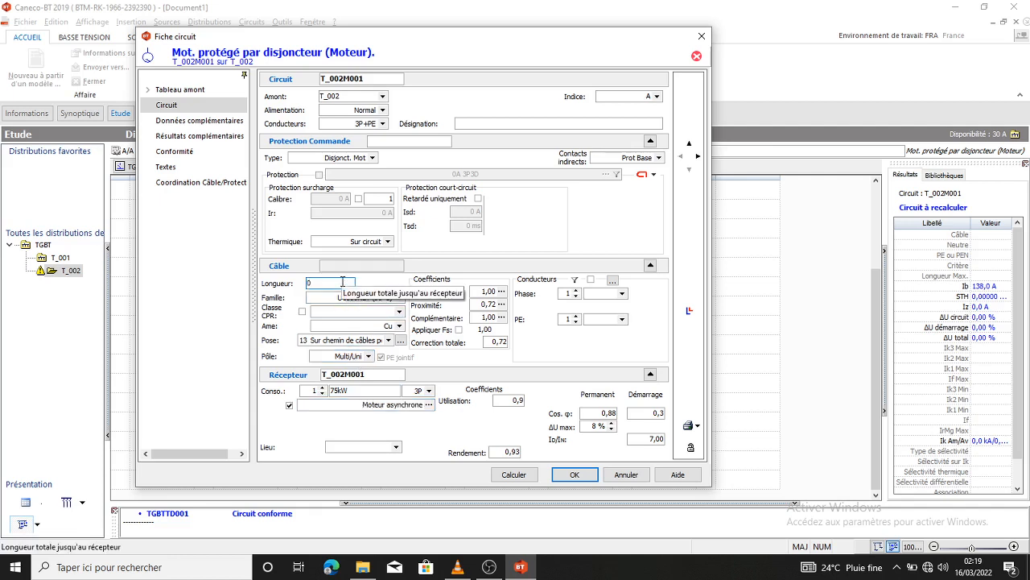
key(Delete)
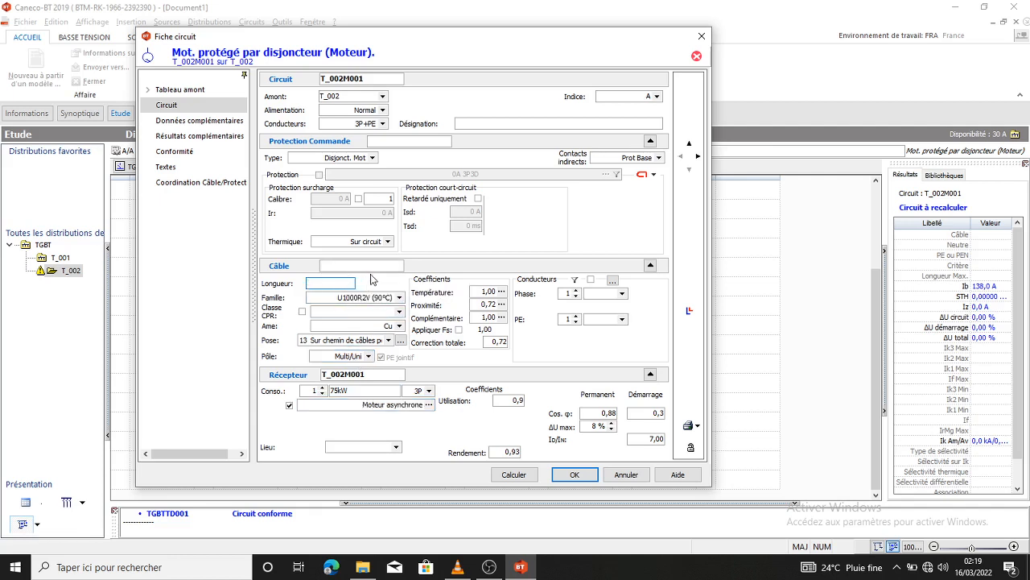
text(29)
click(514, 474)
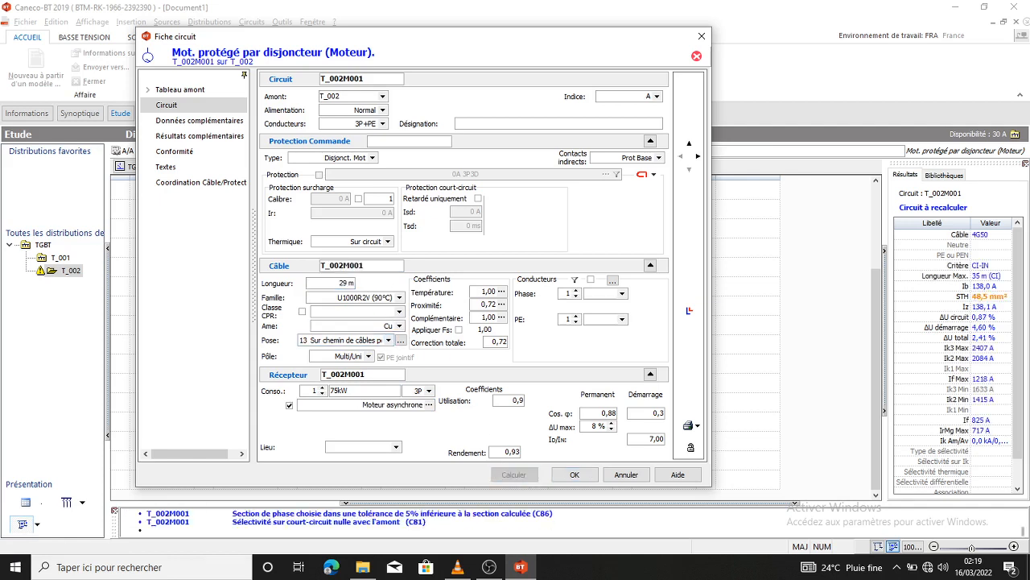
scroll(918, 312, down, 1)
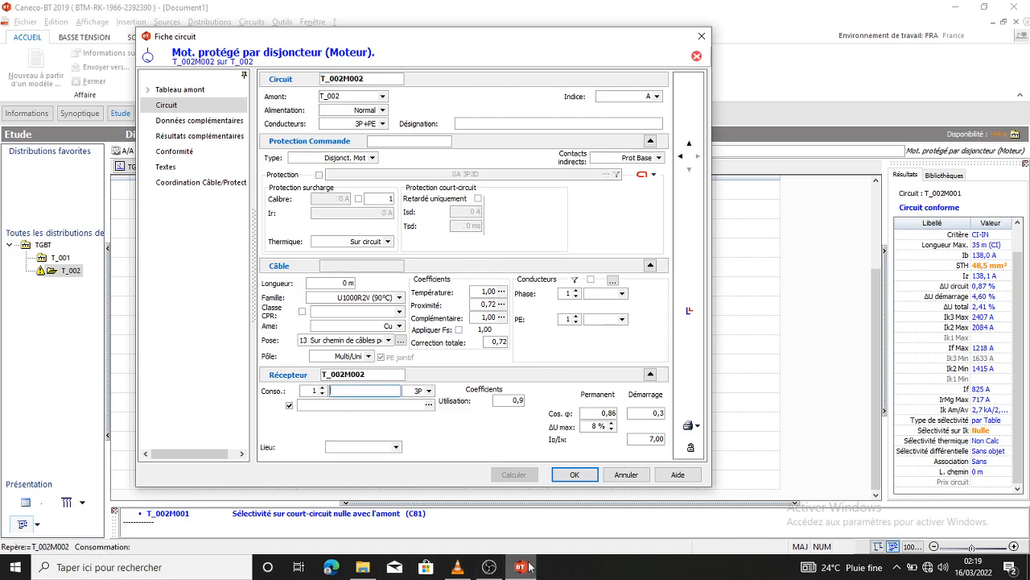
Step: Set the load of motor circuit T_002M002 to a 40kW asynchronous motor
click(429, 405)
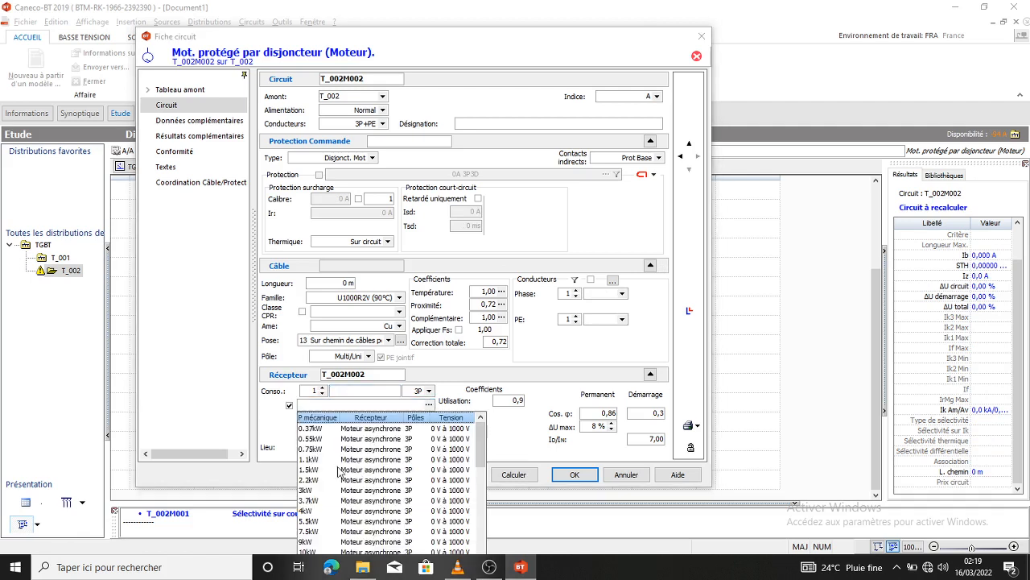
scroll(351, 500, down, 5)
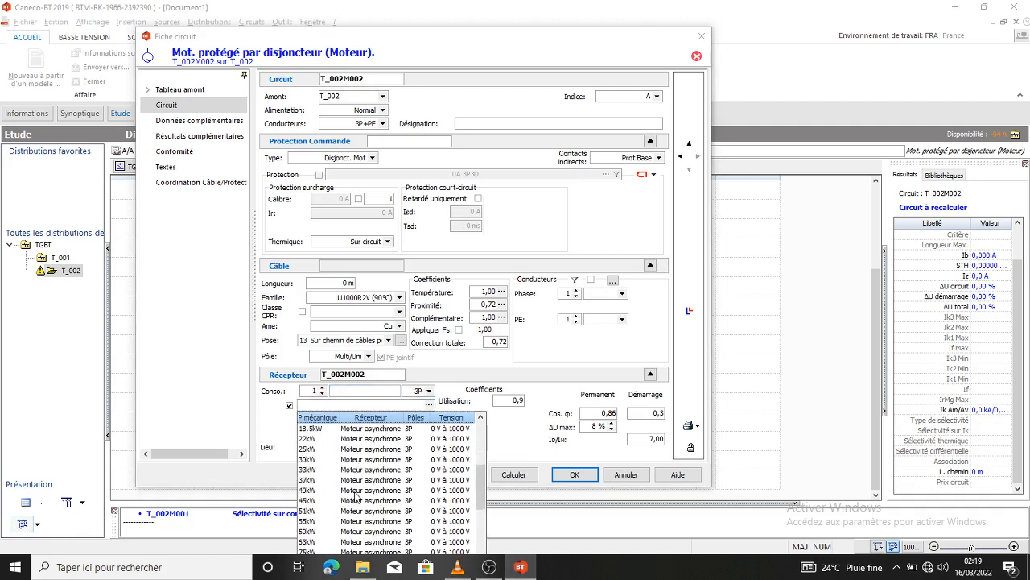
click(314, 490)
Step: Set T_002M002's cable length to 30 m, then calculate and validate the circuit
click(347, 283)
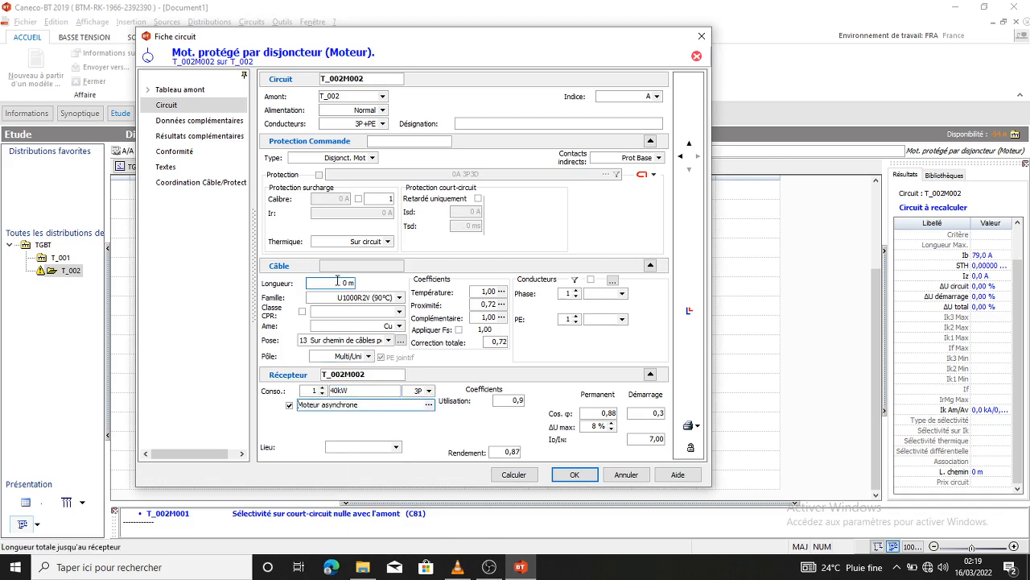
double_click(347, 283)
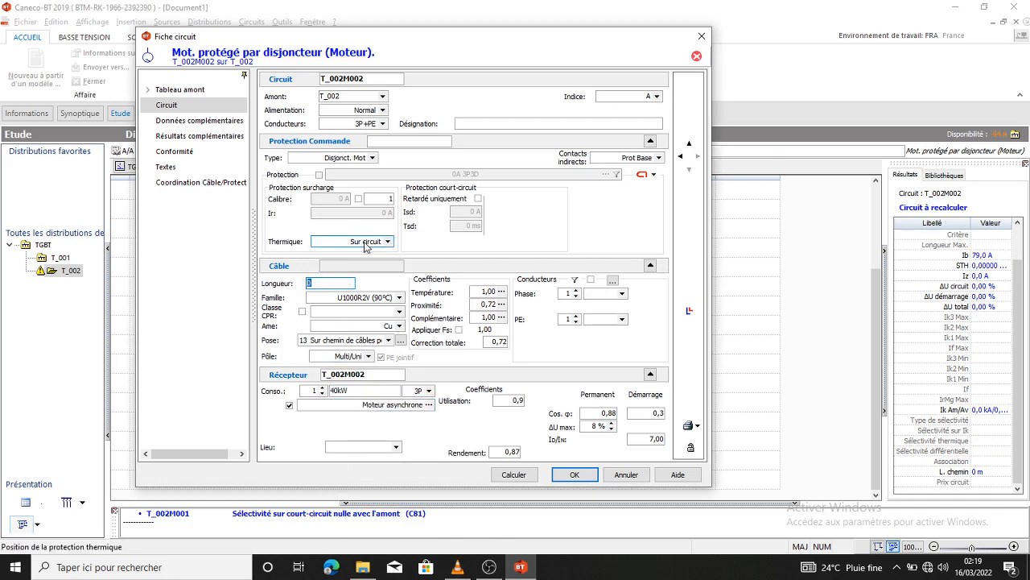
text(30)
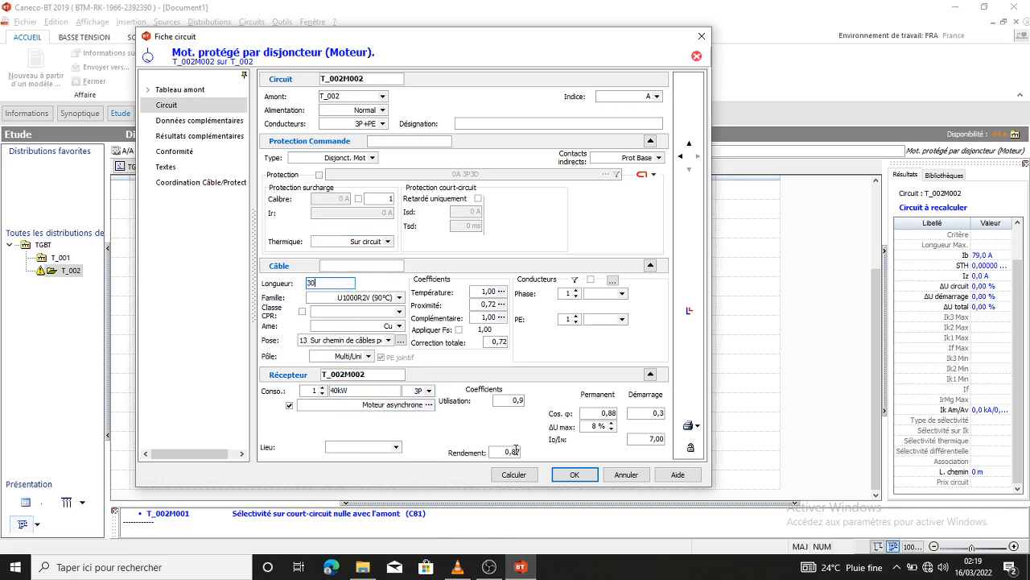
click(516, 474)
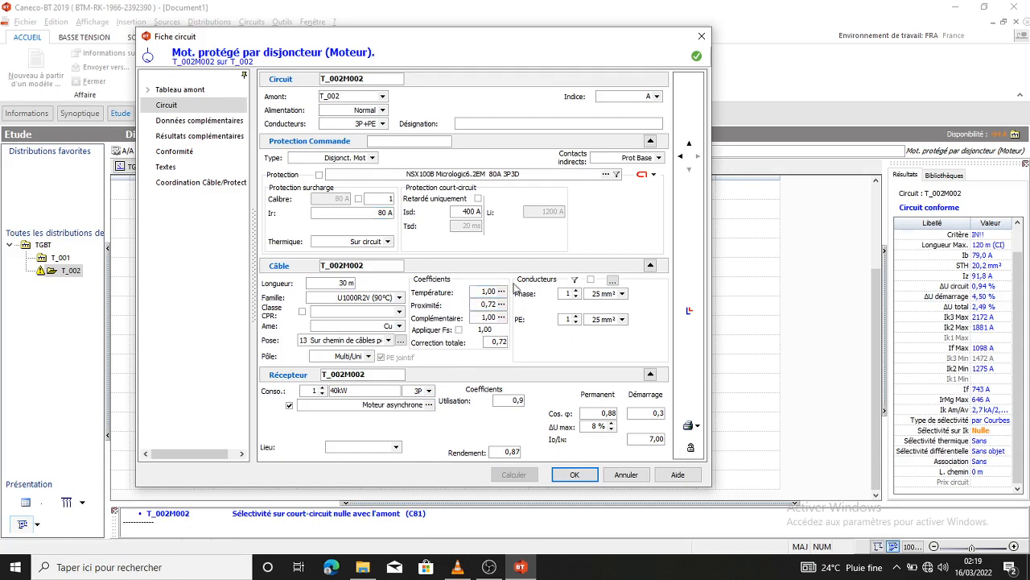
click(574, 475)
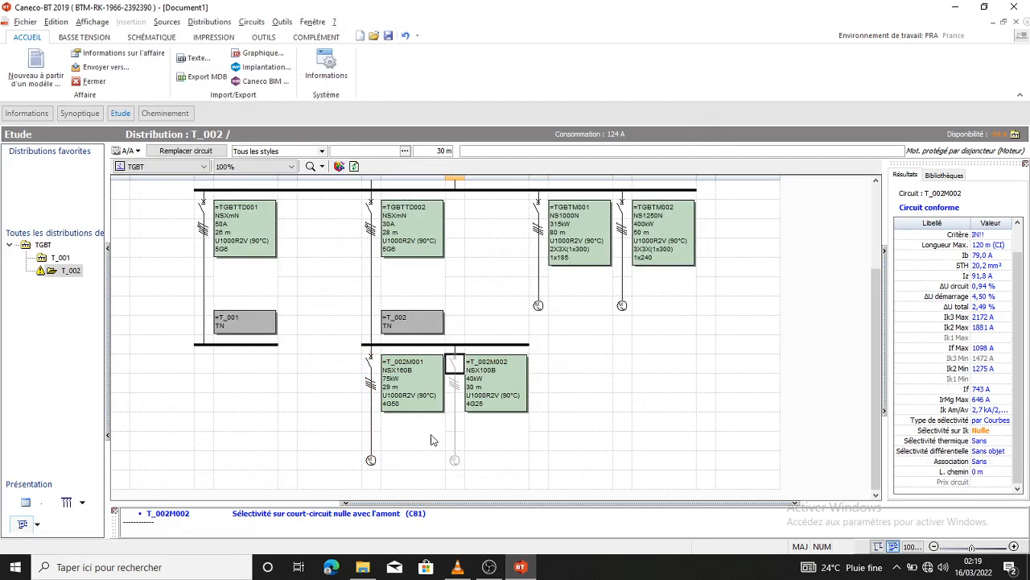
Step: Add a circuit of style Tableau to the busbar of board T_001
scroll(432, 402, up, 3)
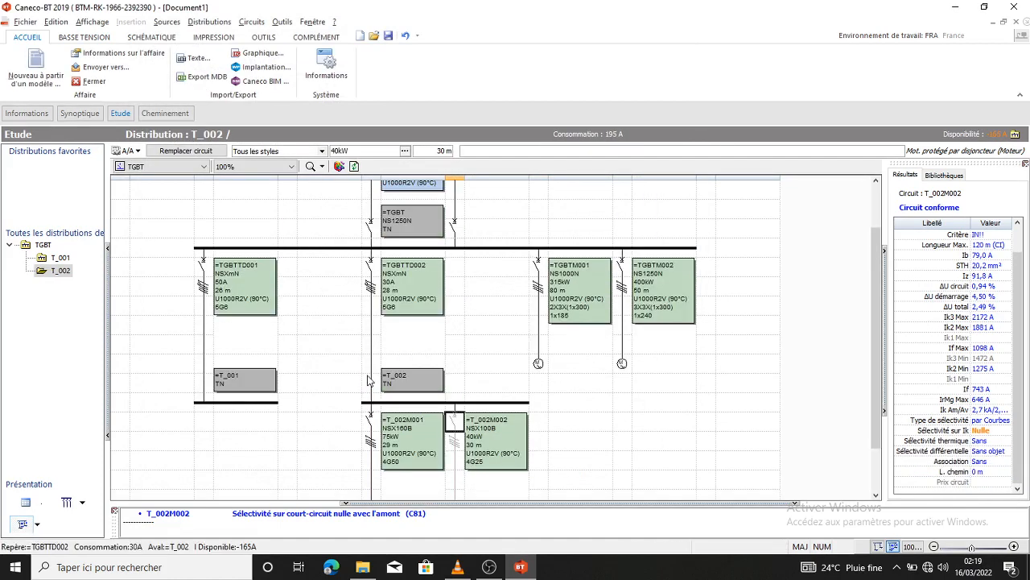
click(239, 405)
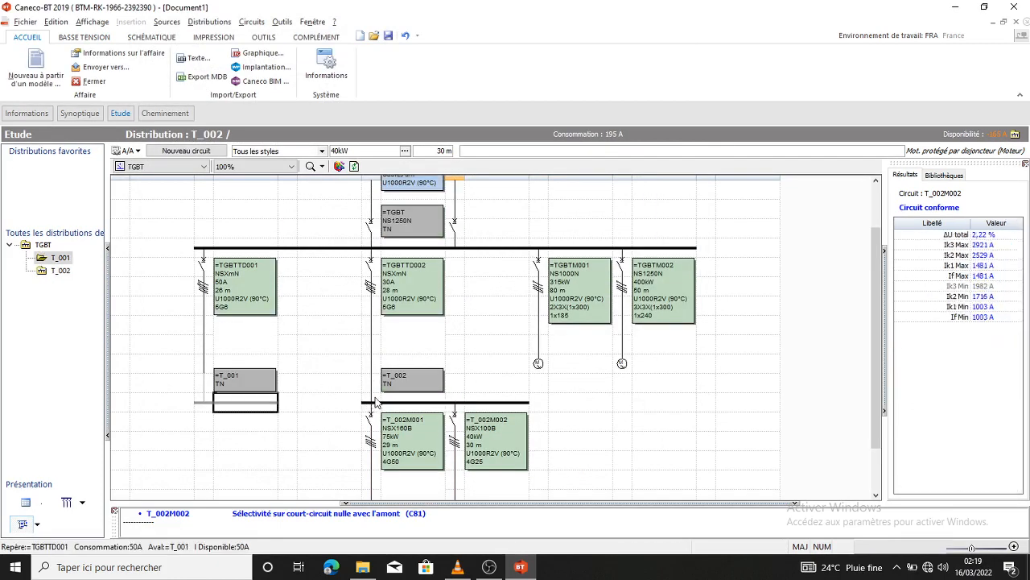
scroll(391, 388, down, 3)
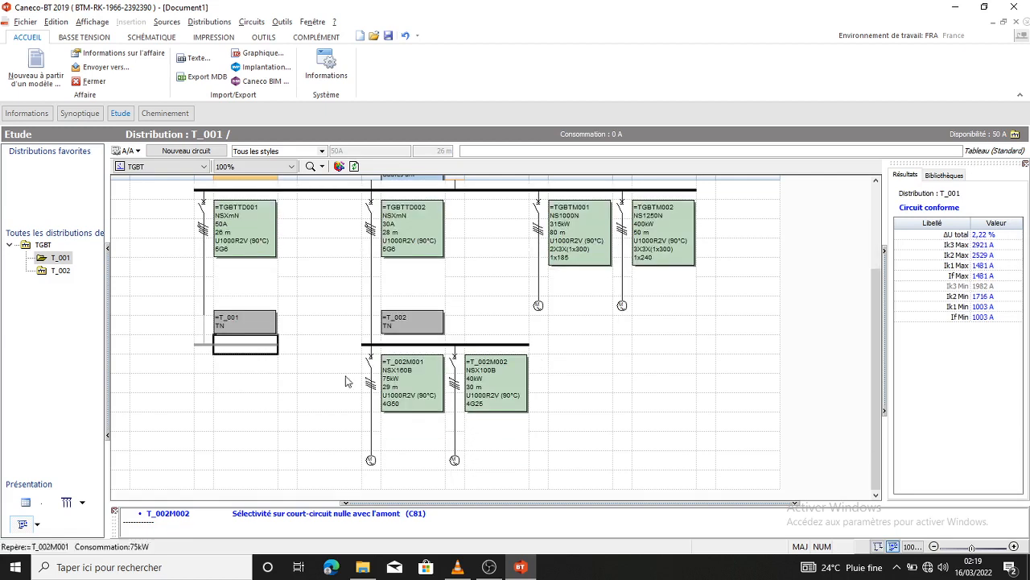
click(207, 151)
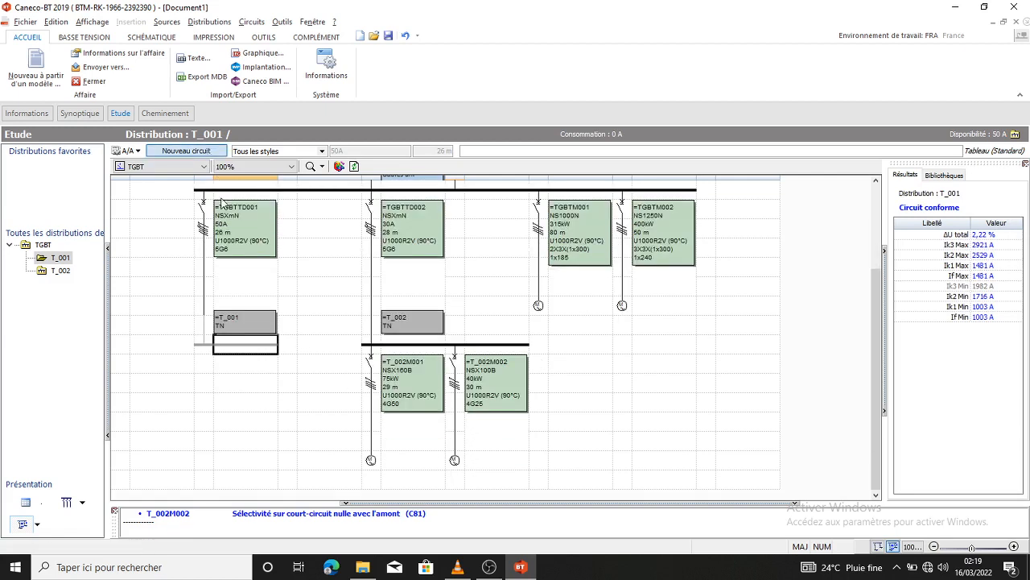
click(183, 219)
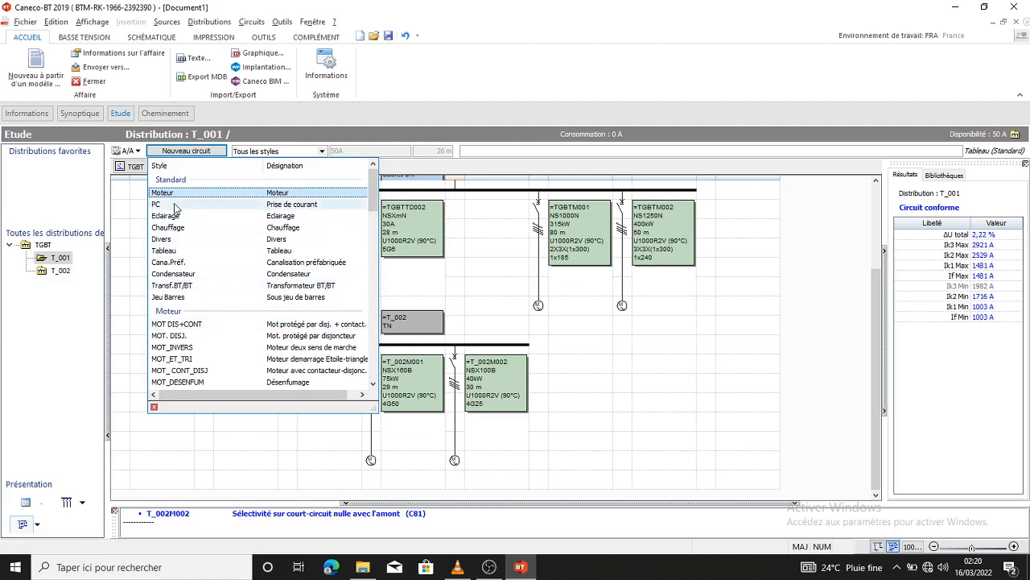
click(181, 254)
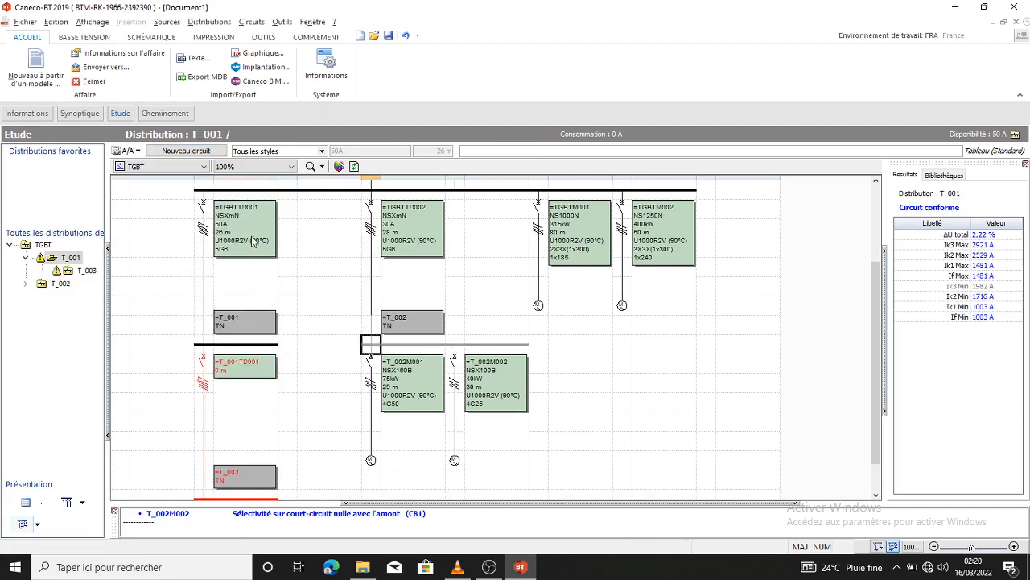
Step: Set the consumption of the Tableau circuit T_001TD001 under board T_001 to 25A and calculate it
scroll(520, 266, down, 1)
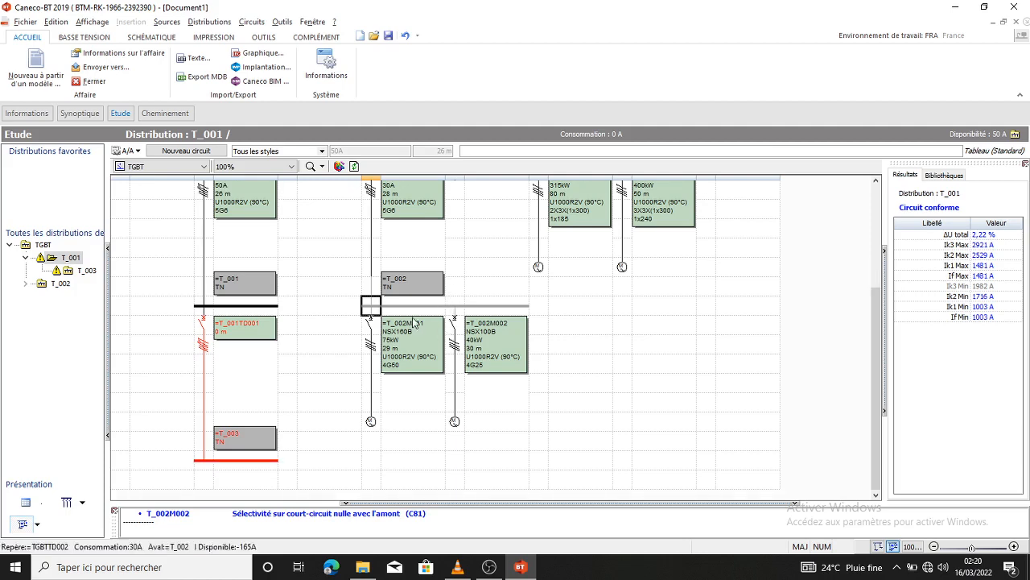
click(204, 326)
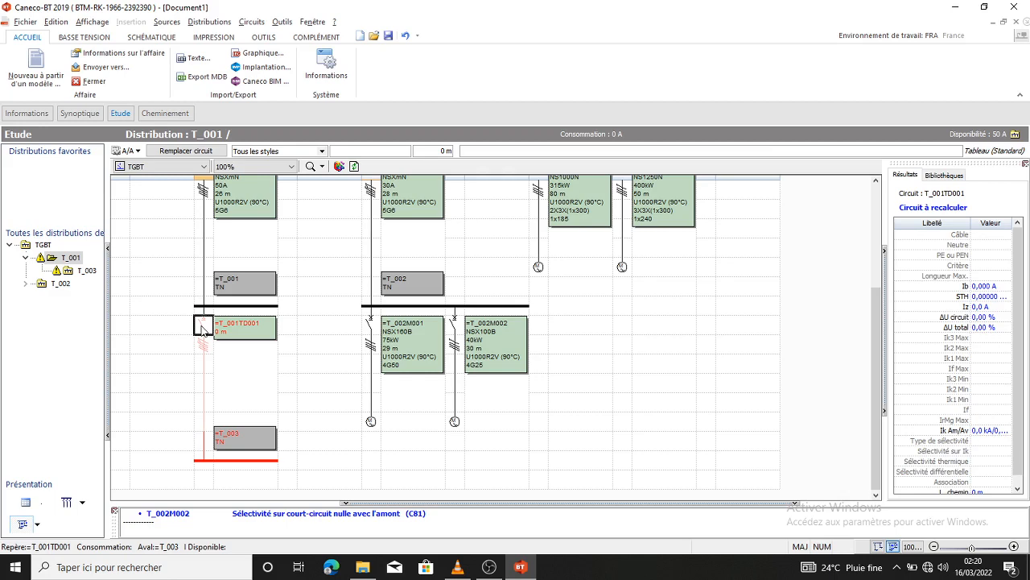
double_click(204, 326)
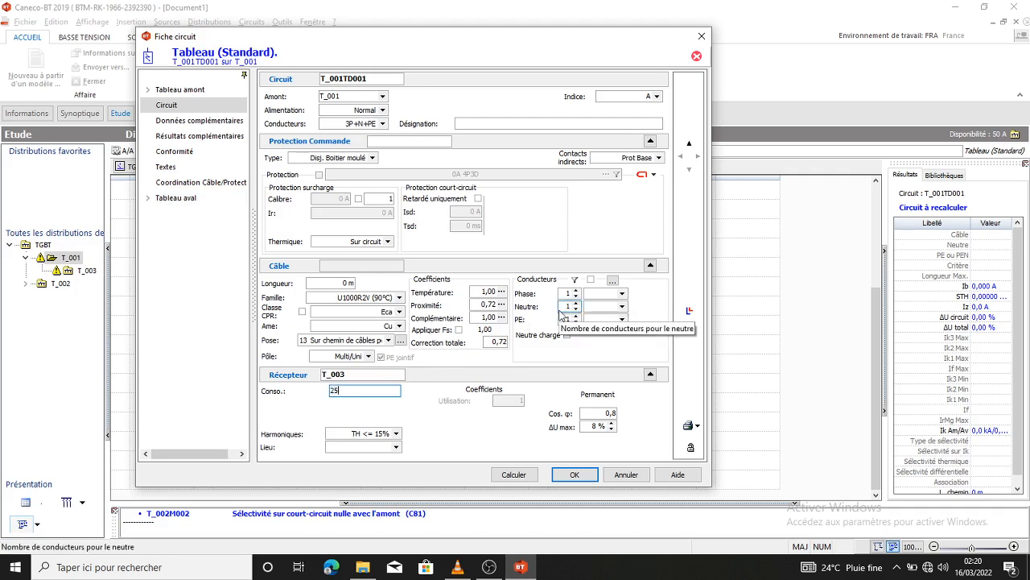
text(A)
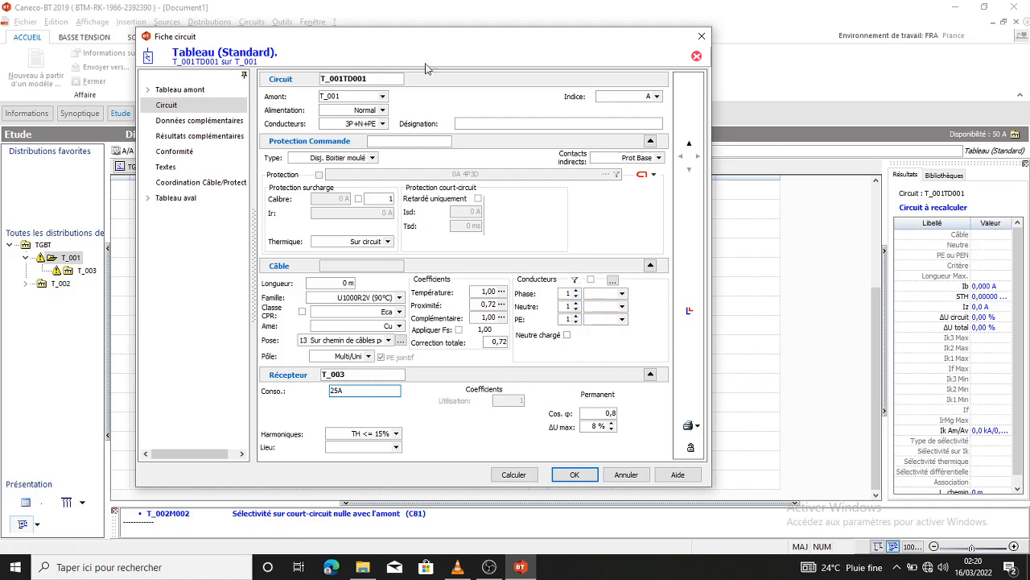
drag(481, 44, 539, 37)
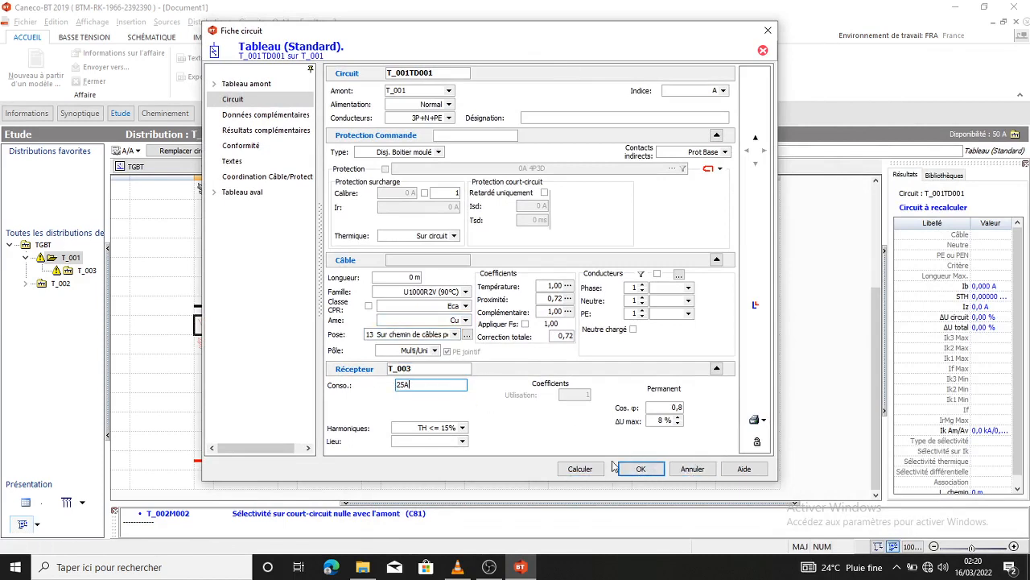
click(639, 469)
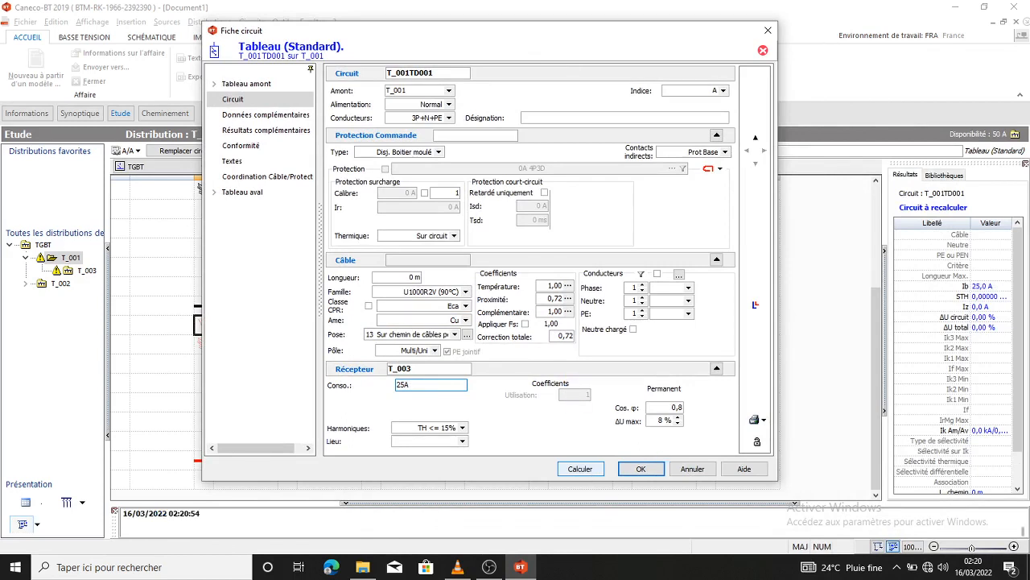
click(579, 468)
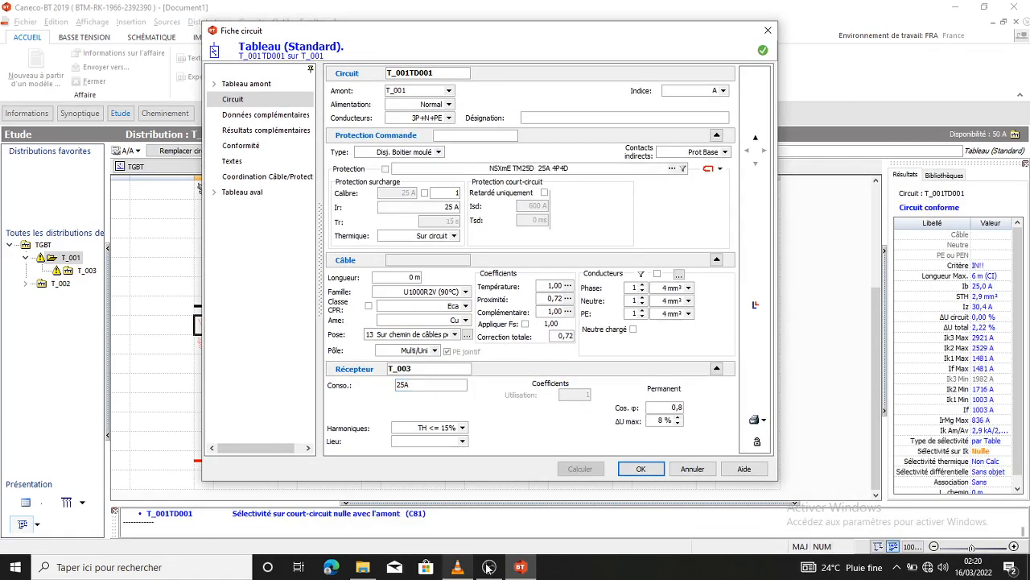
Step: Set T_001TD001's cable length to 5 m, then recalculate and validate the circuit
click(411, 280)
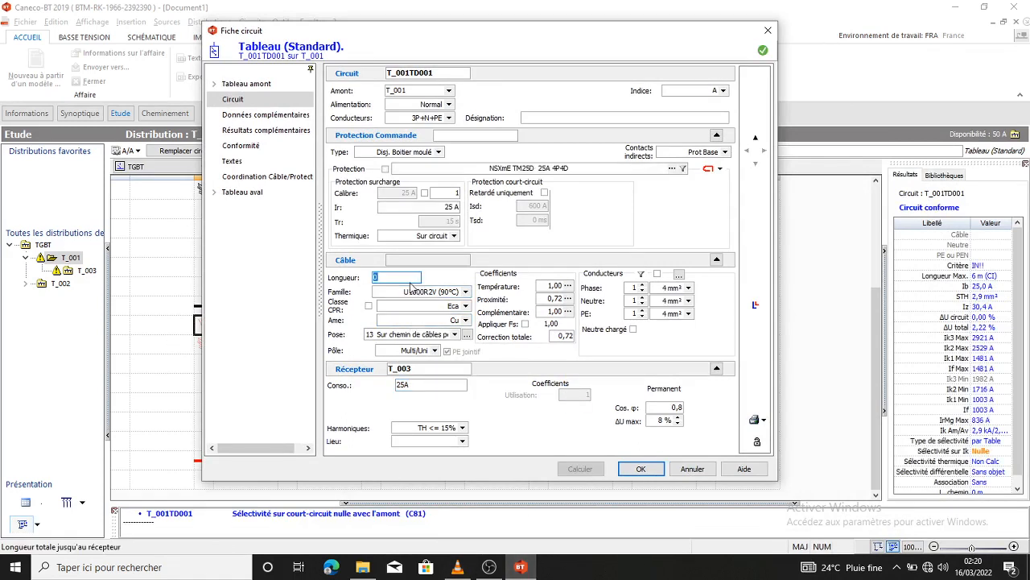
text(2)
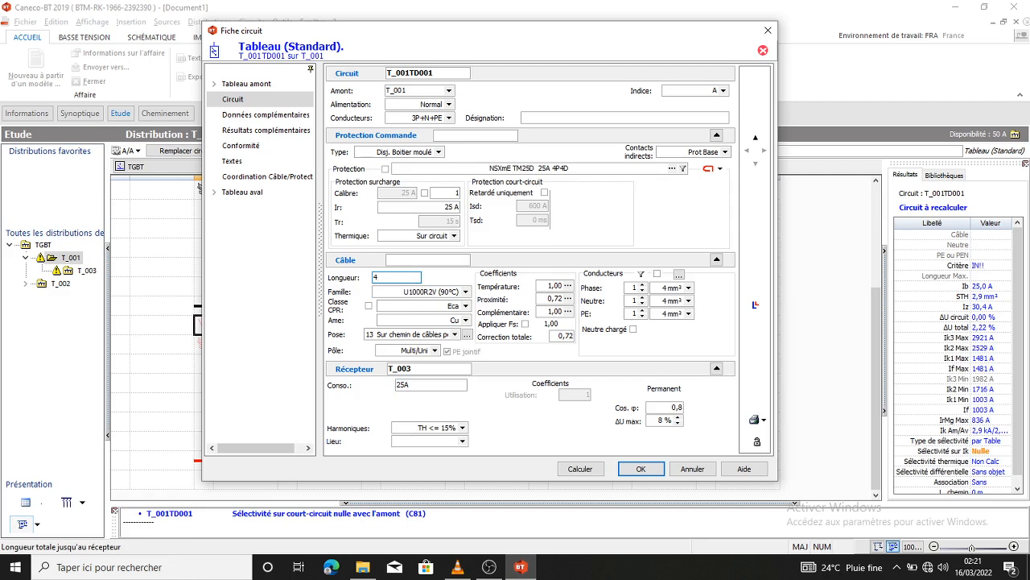
text(5)
click(580, 469)
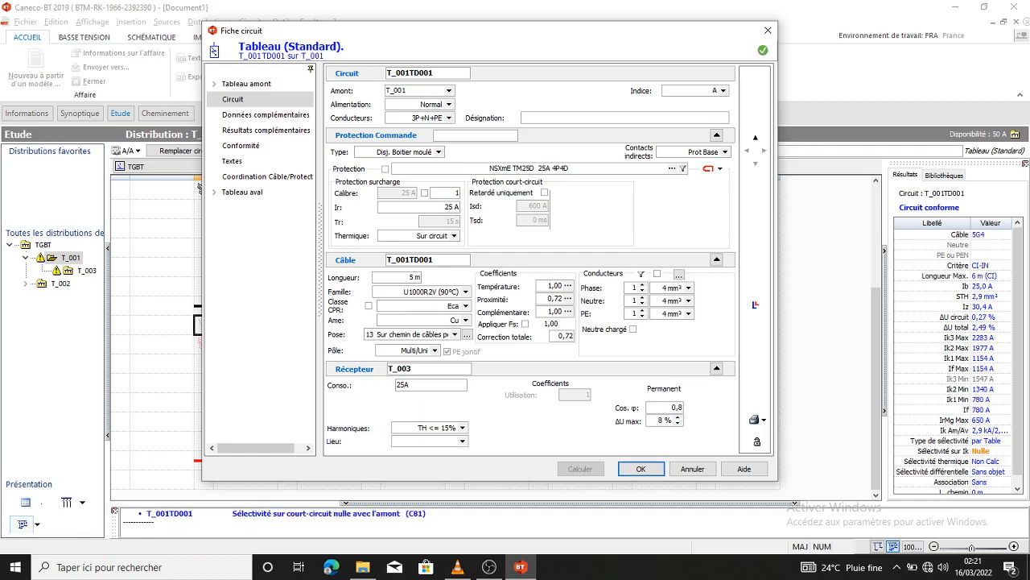
click(640, 469)
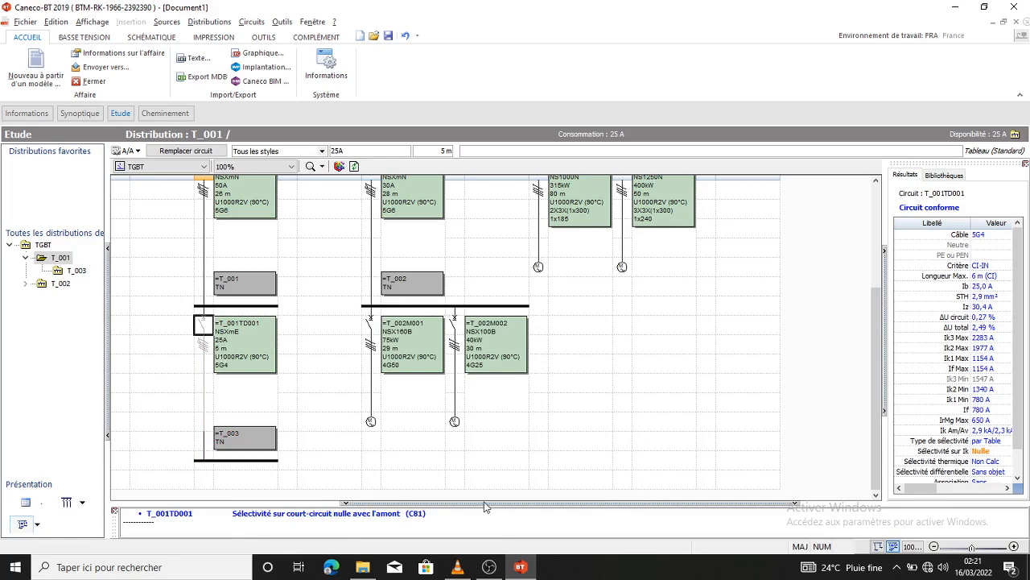
Step: Add six circuits of style Eclairage to the busbar of board T_003
click(257, 453)
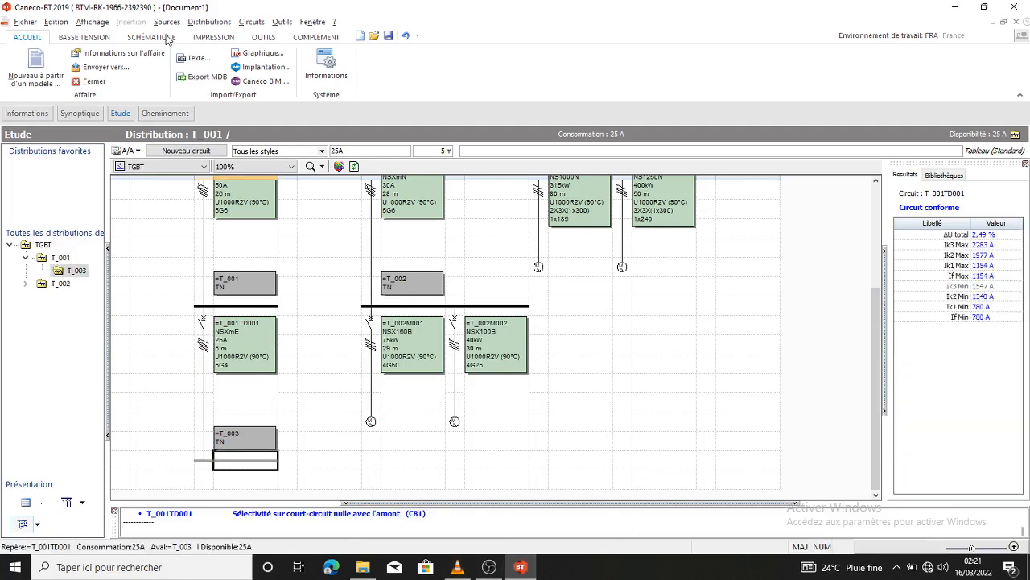
click(190, 153)
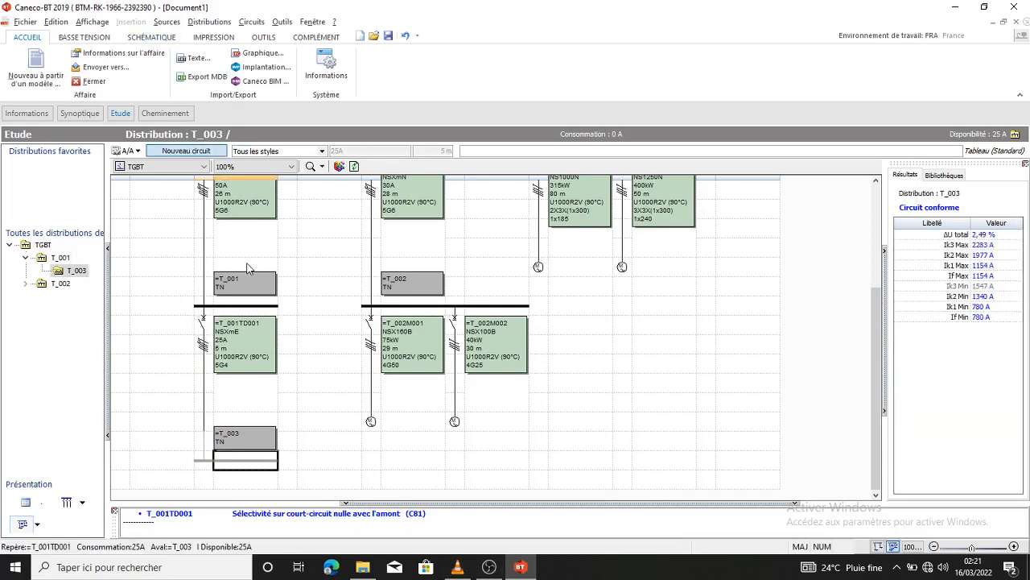
click(273, 281)
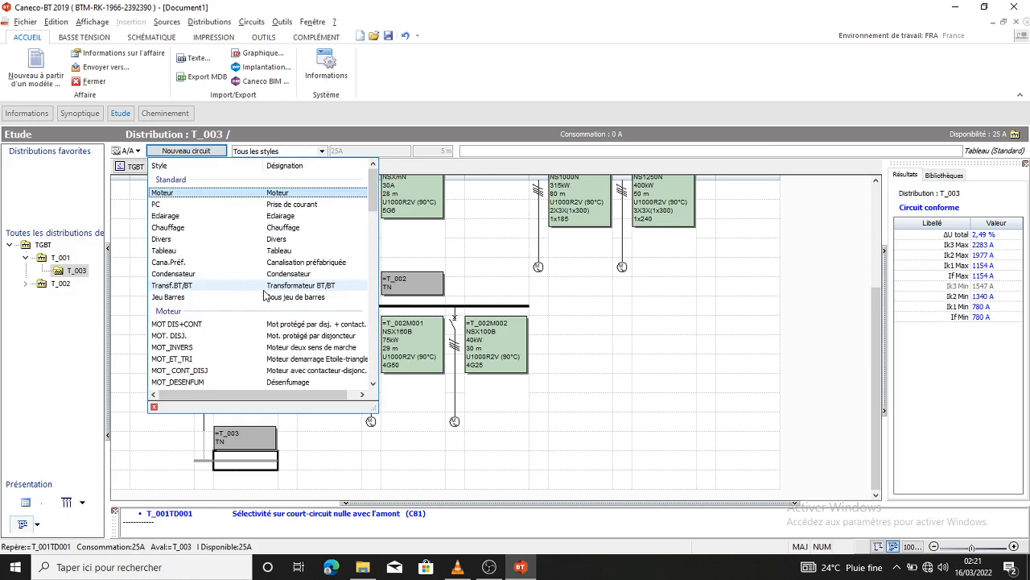
click(173, 217)
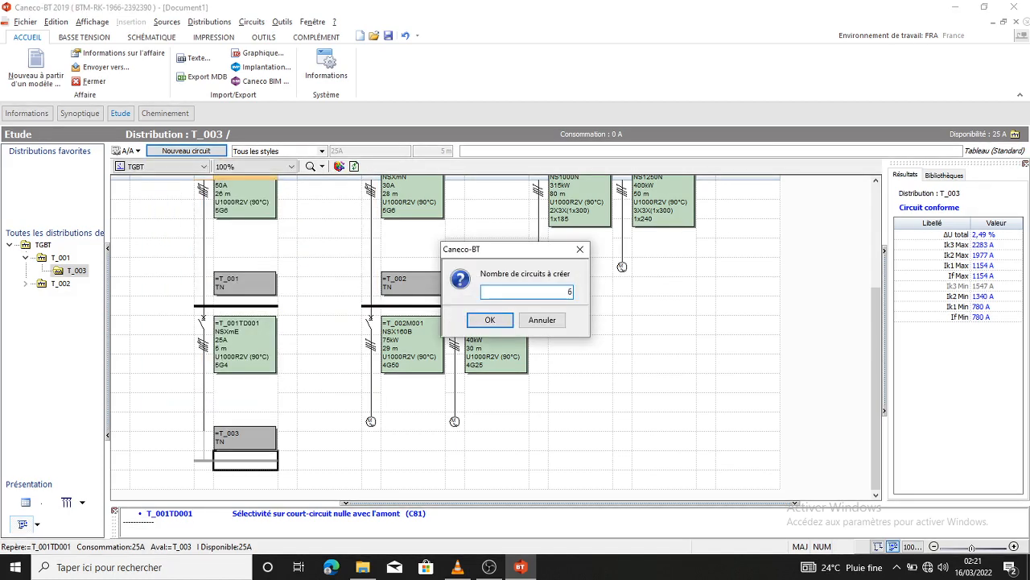
key(Return)
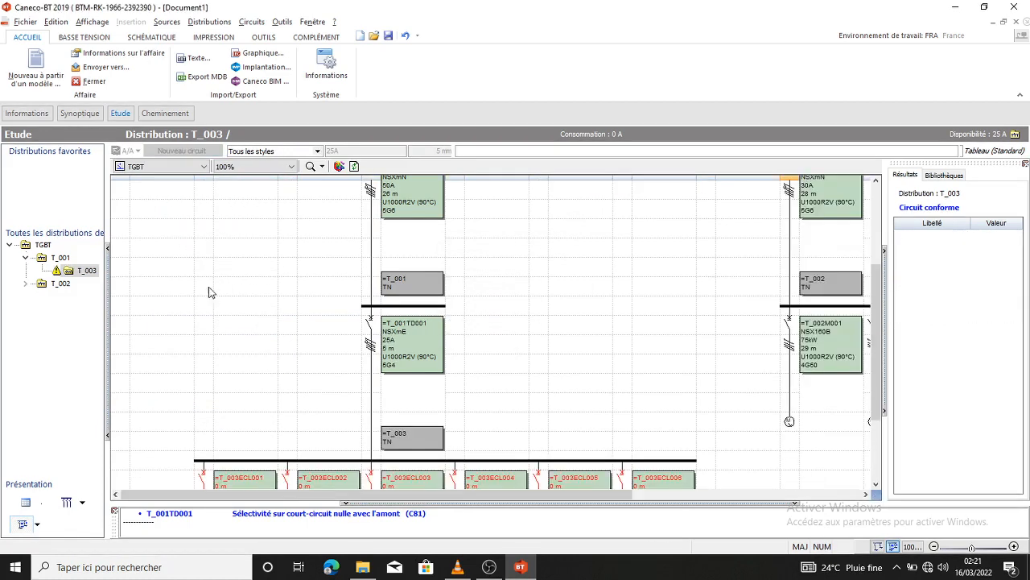
Step: Set the receiver of lighting circuit T_003ECL001 under board T_003 to 10 units of 3*58W Tubes fluos ferromagnétique
scroll(209, 292, down, 2)
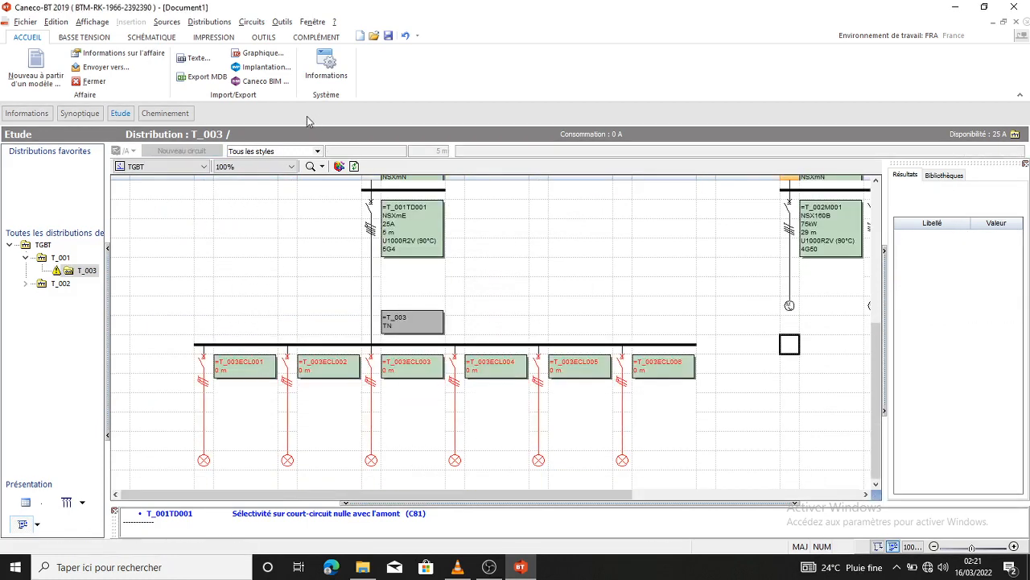
click(204, 364)
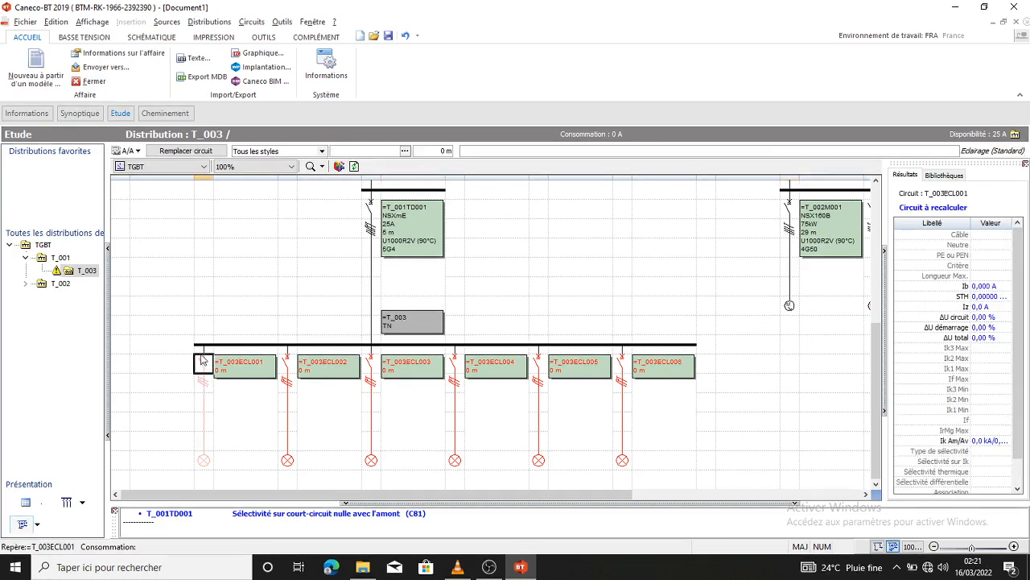
double_click(203, 362)
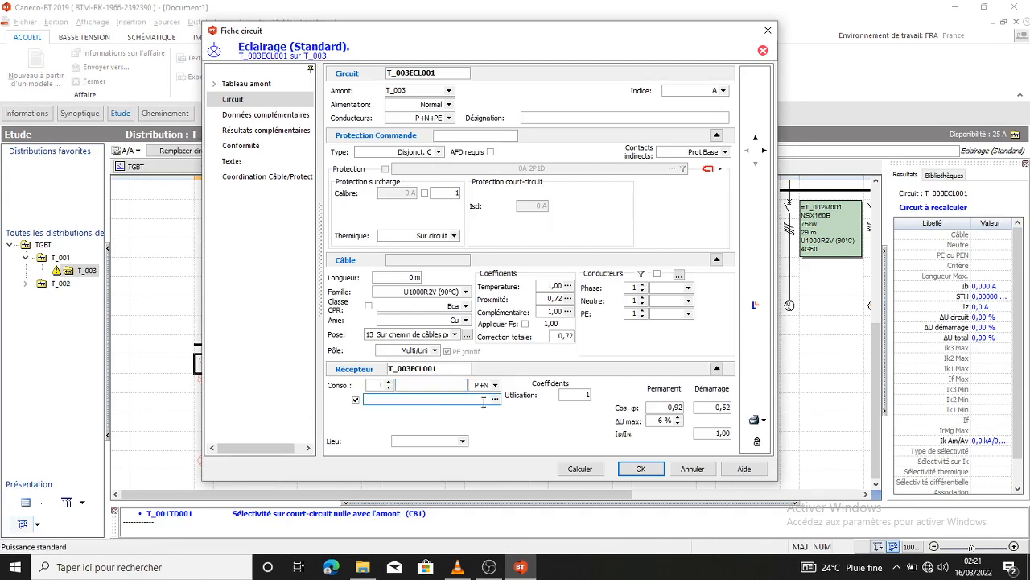
click(495, 398)
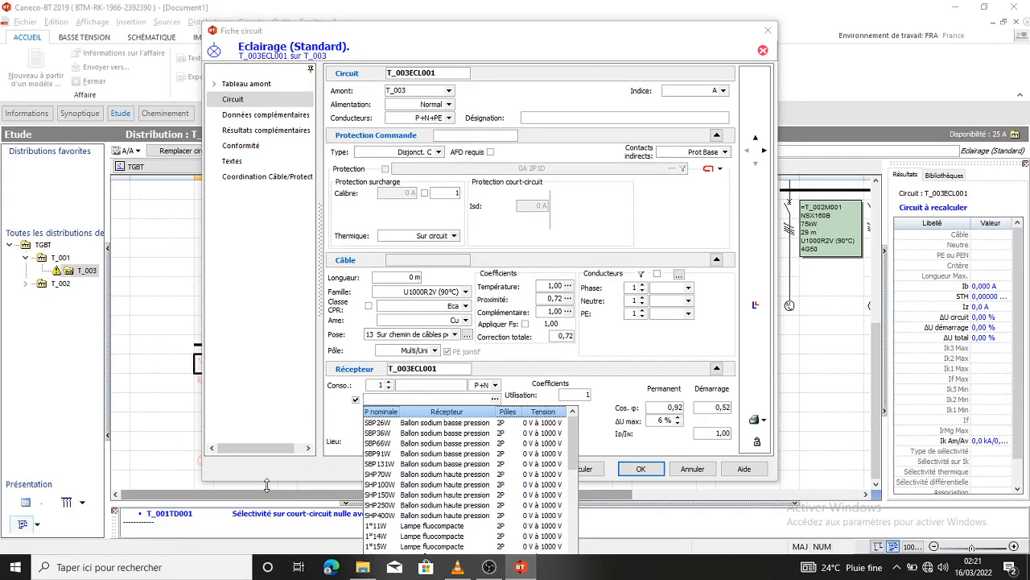
scroll(488, 512, down, 2)
scroll(486, 513, down, 2)
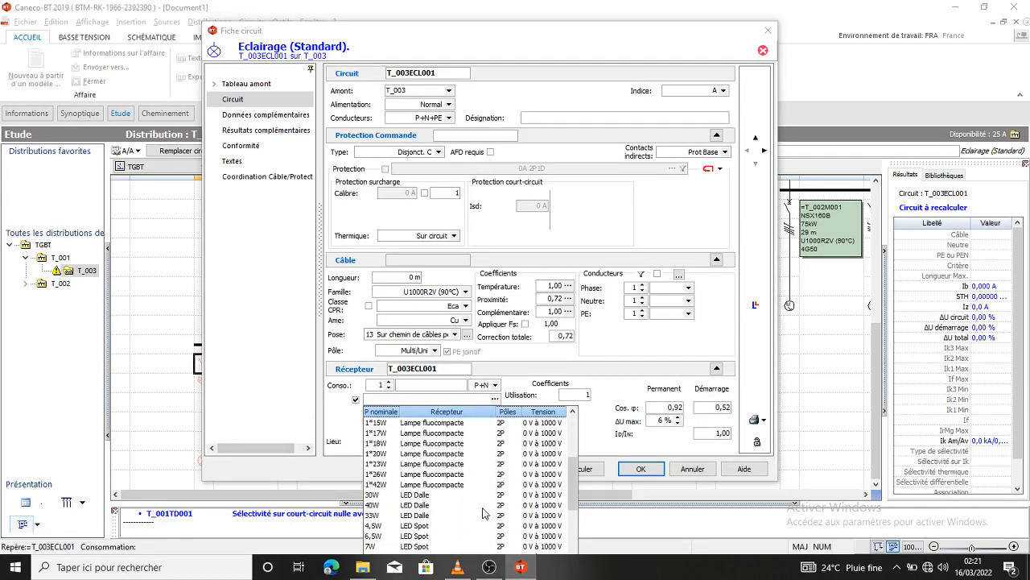
scroll(393, 481, down, 6)
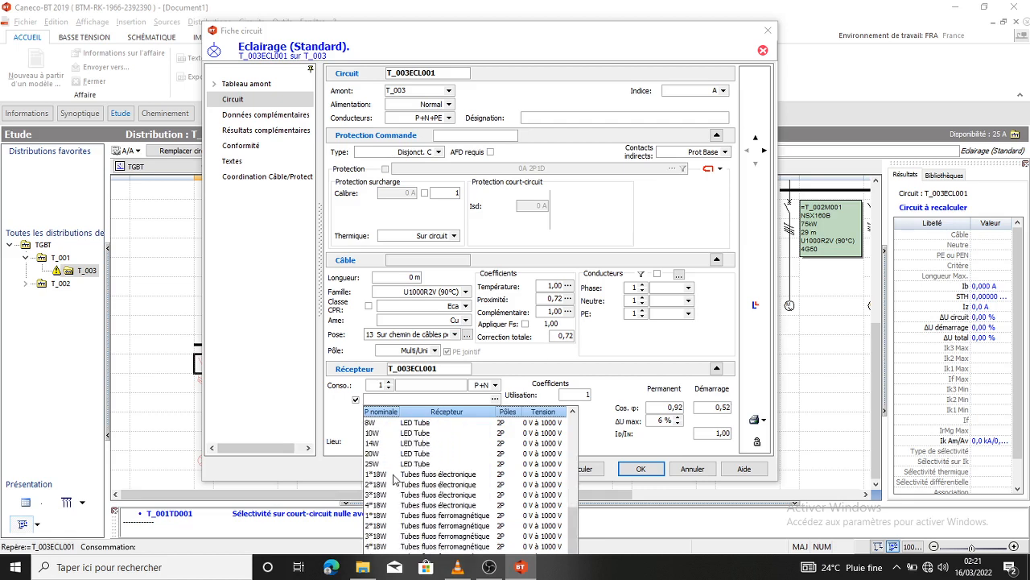
scroll(386, 503, down, 2)
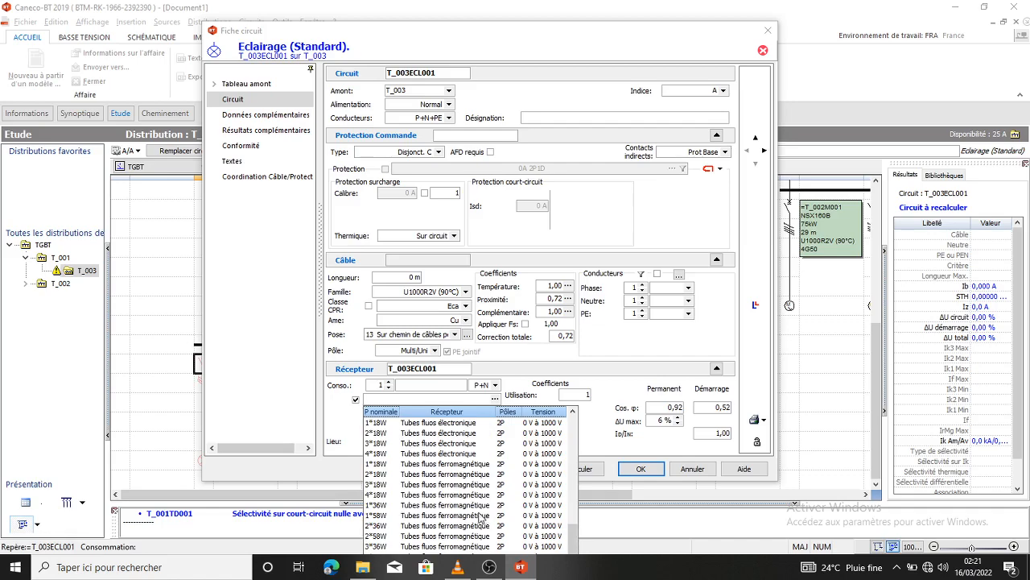
click(505, 38)
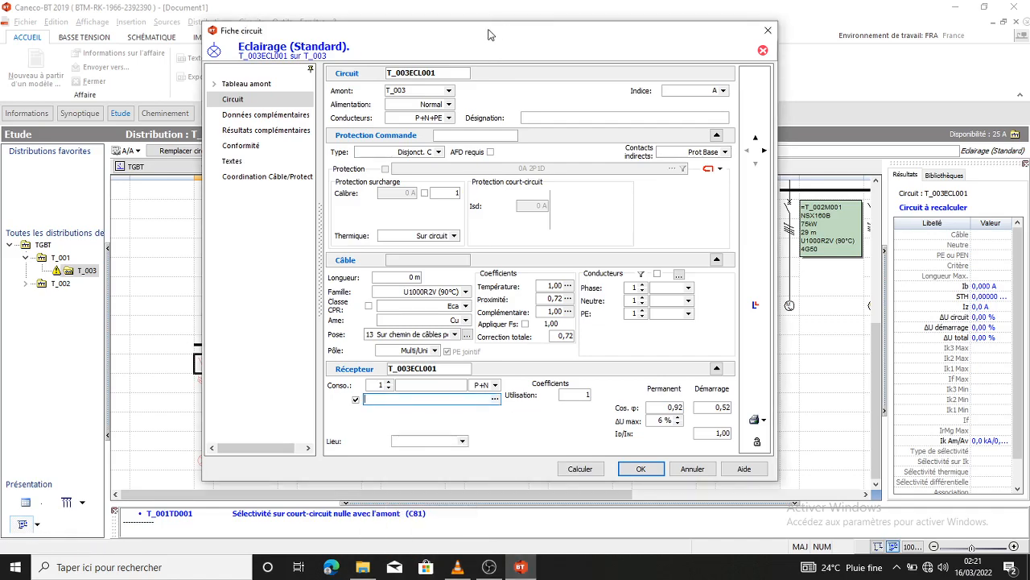
drag(492, 36, 486, 15)
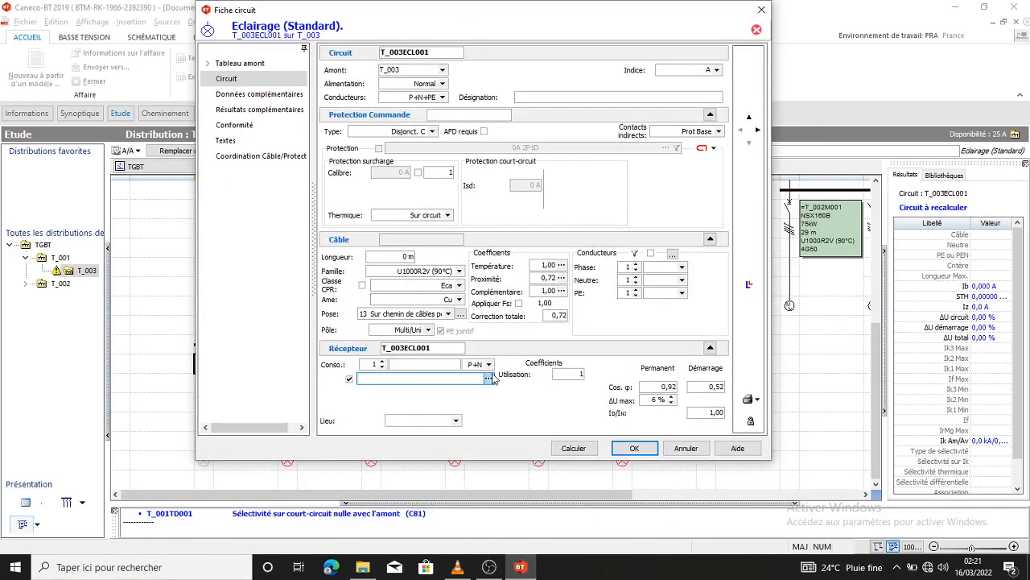
click(488, 377)
scroll(439, 434, down, 15)
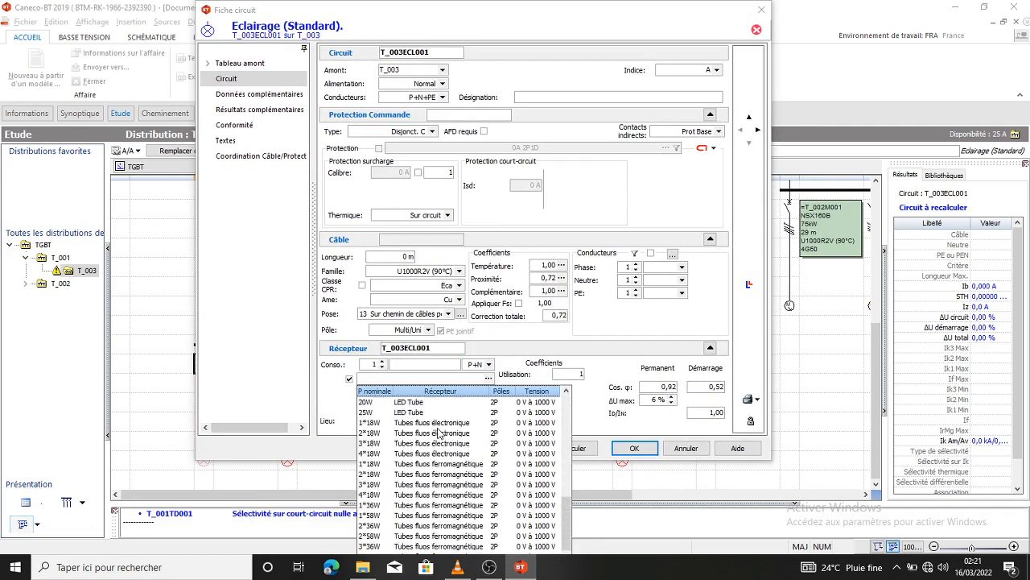
click(378, 536)
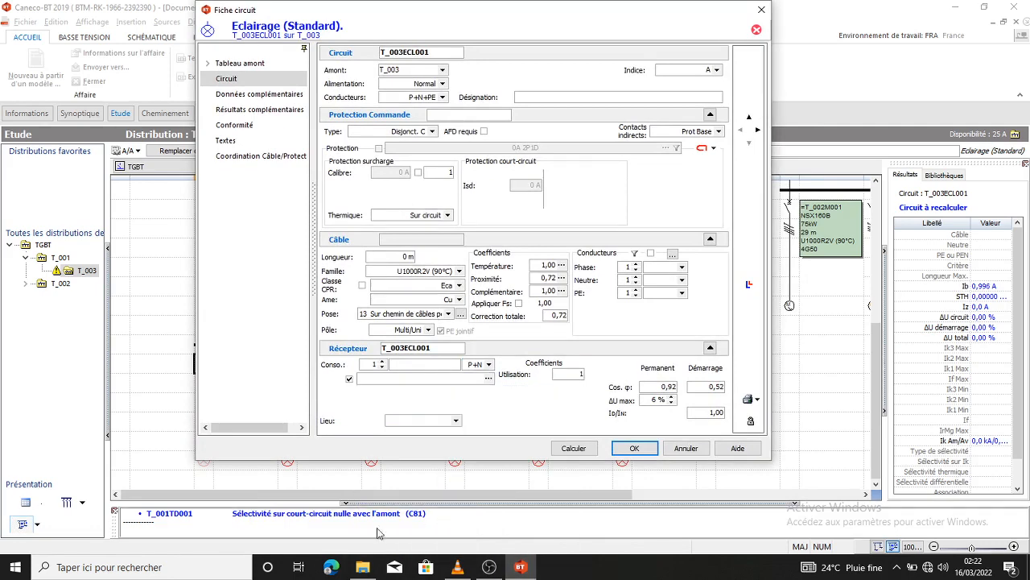
triple_click(382, 363)
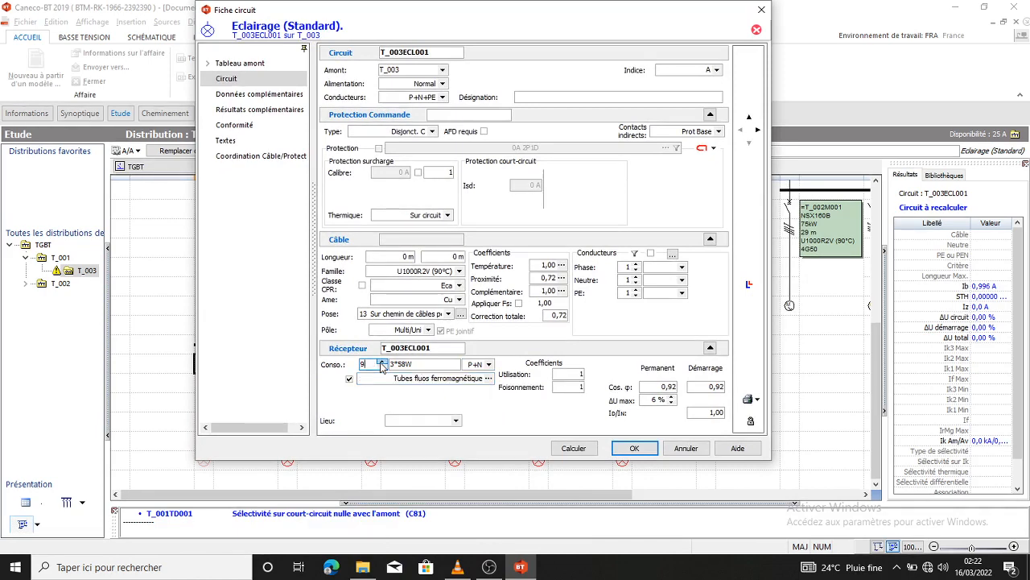
Step: Set T_003ECL001's cable length to 20 m, then calculate and validate the circuit
click(373, 256)
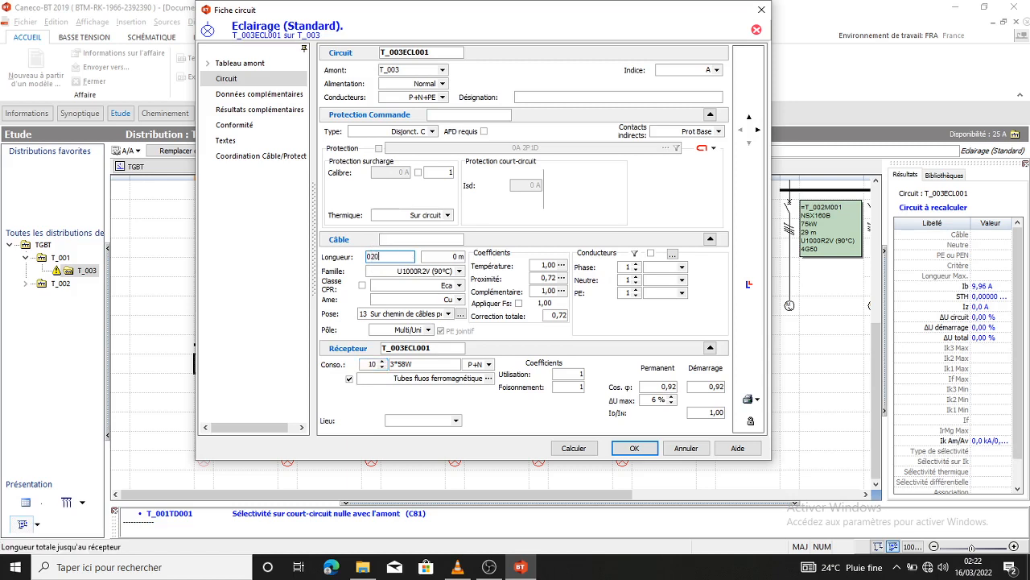
text(2)
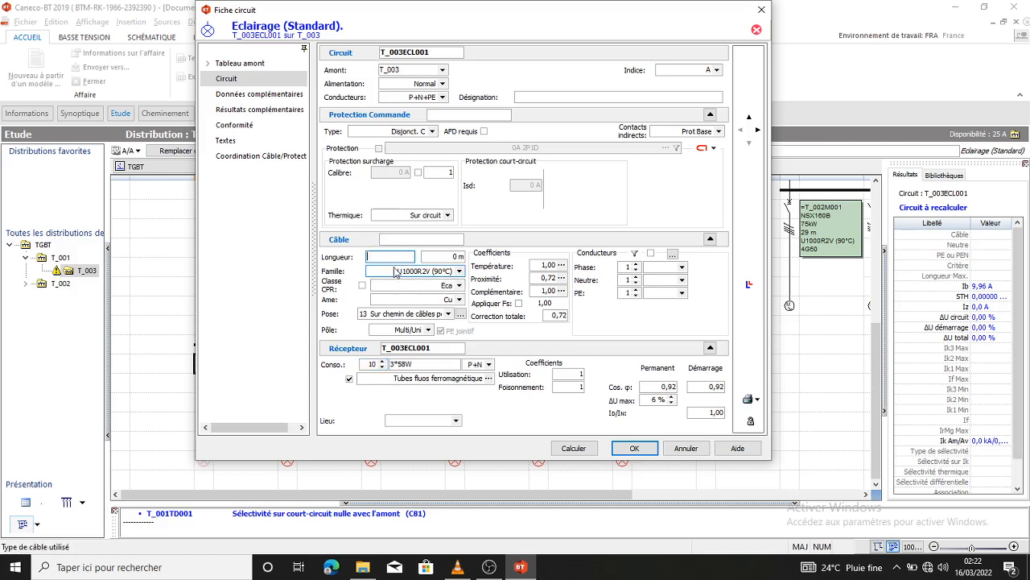
click(574, 448)
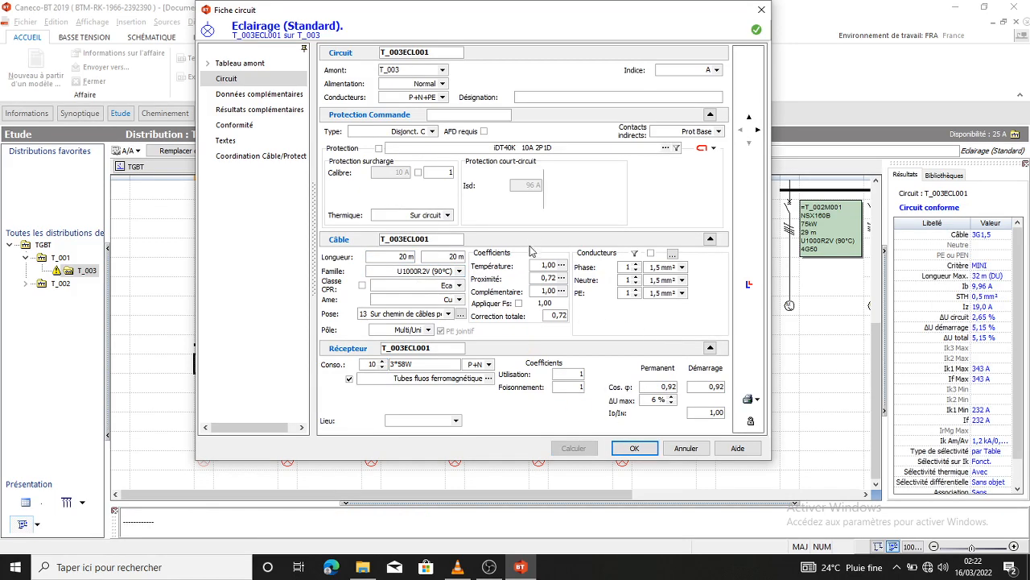
drag(543, 16, 517, 64)
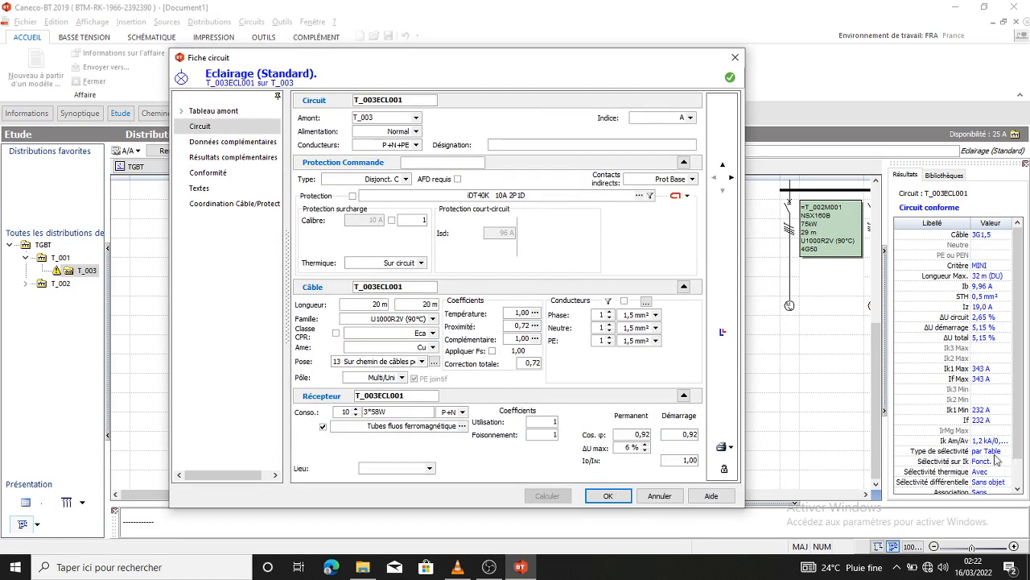
scroll(997, 457, down, 1)
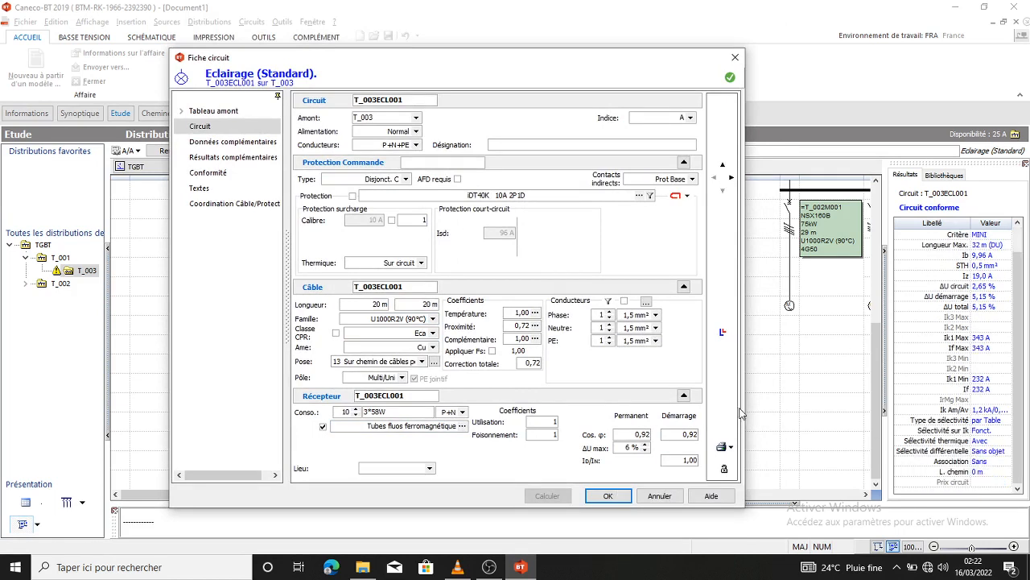
click(605, 496)
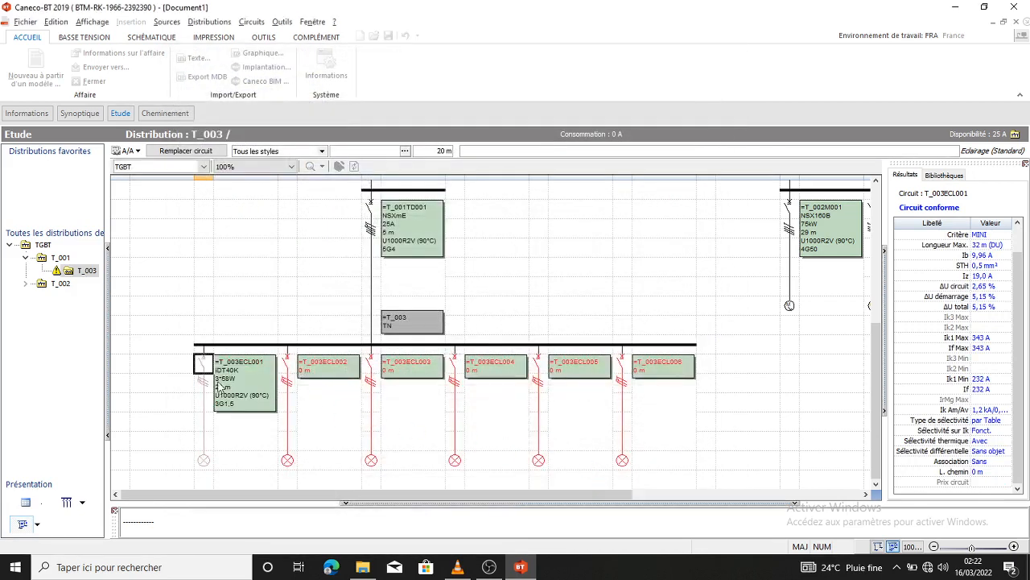
Step: Switch the display of board T_003 to the Unifilaire tableau view
click(200, 364)
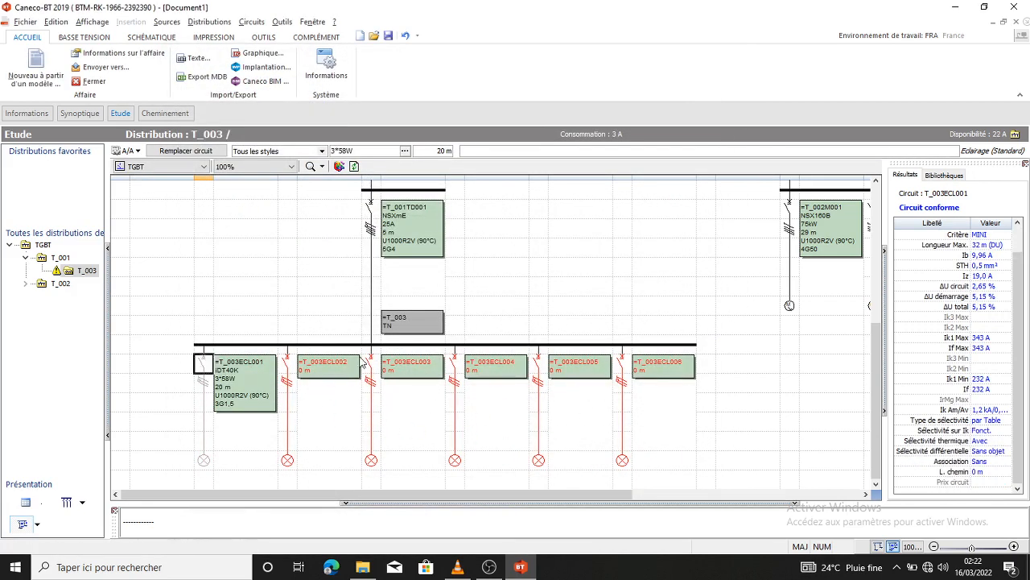
click(287, 364)
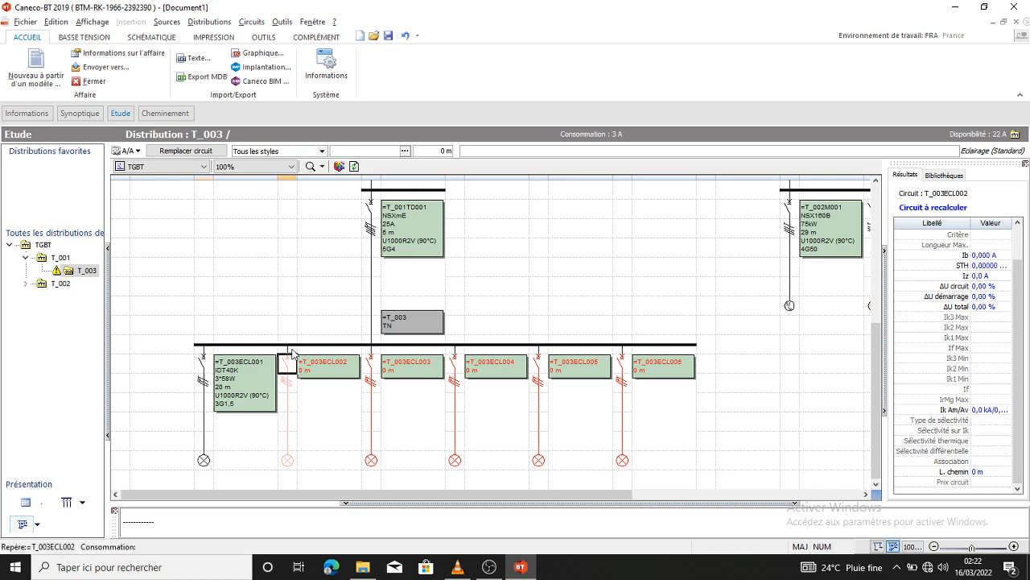
double_click(295, 354)
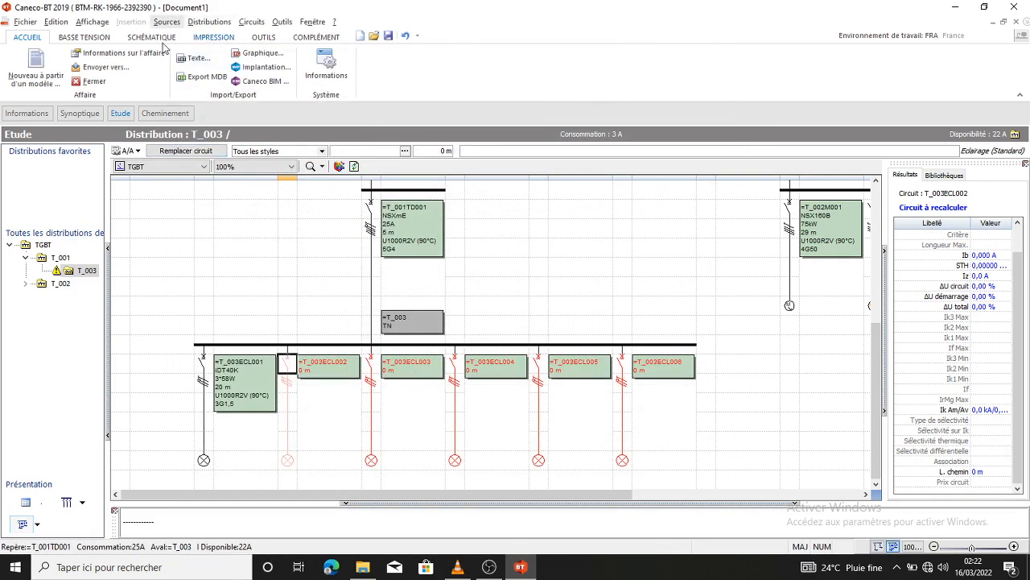
click(87, 21)
click(88, 22)
click(91, 23)
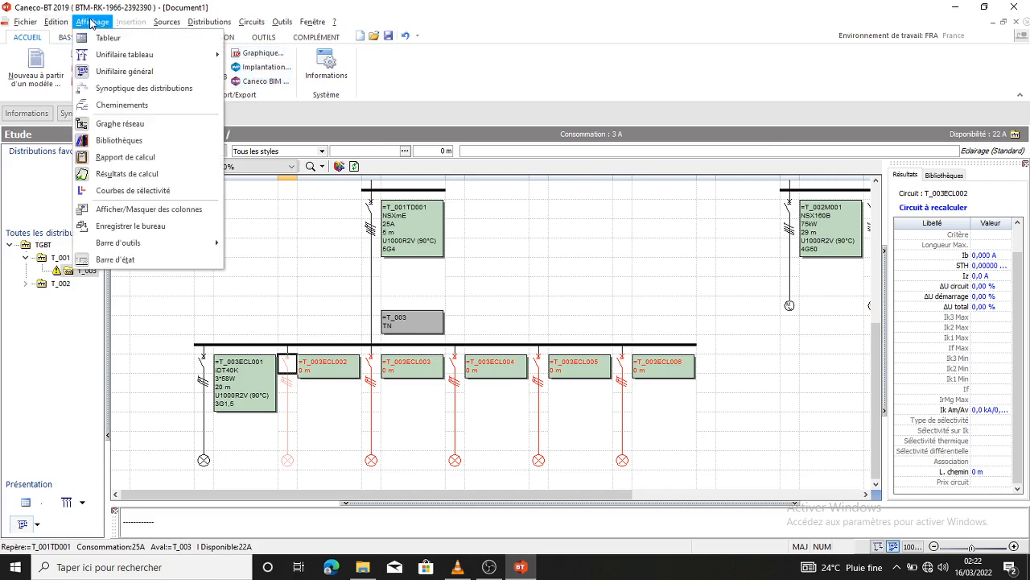
click(108, 38)
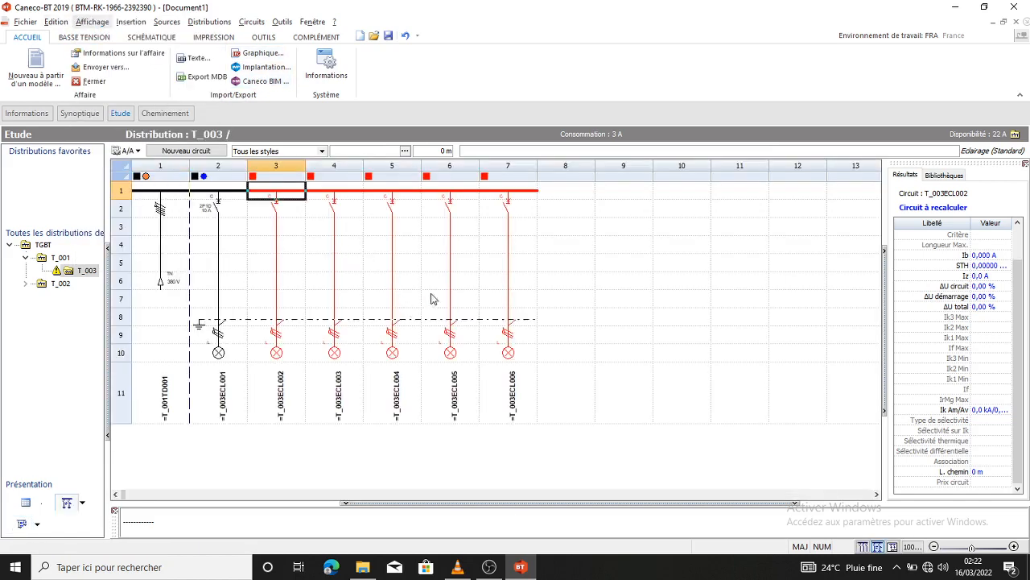
click(519, 169)
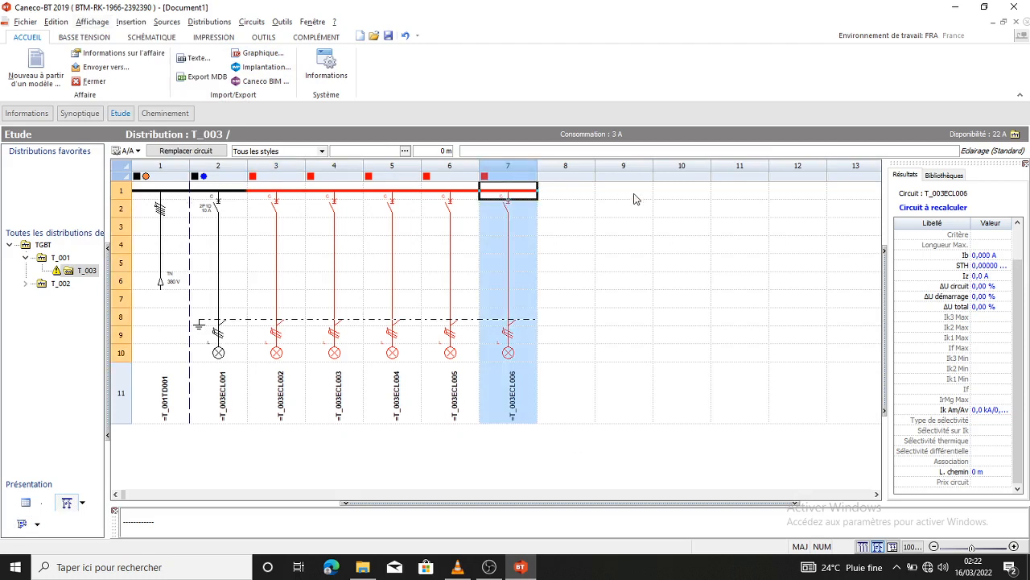
key(shift+Left)
key(shift+Left)
key(shift+Left)
key(shift+Left)
key(shift+Left)
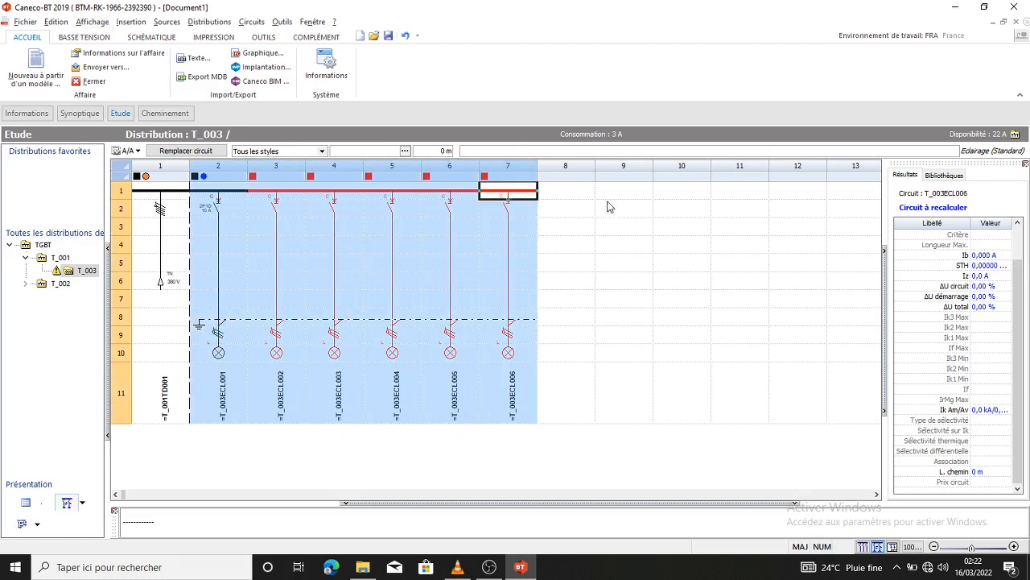
click(595, 233)
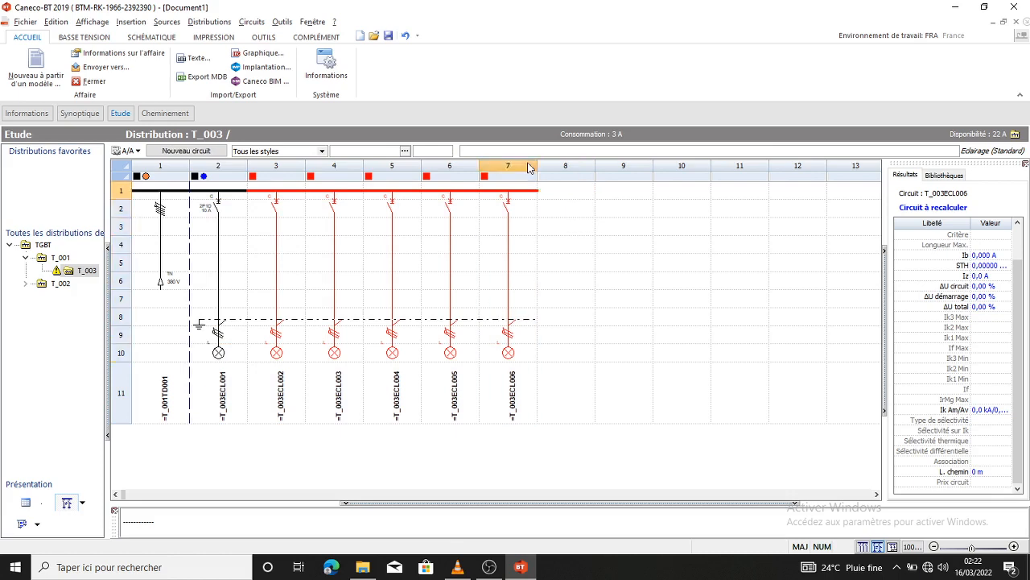
click(529, 166)
key(shift+Left)
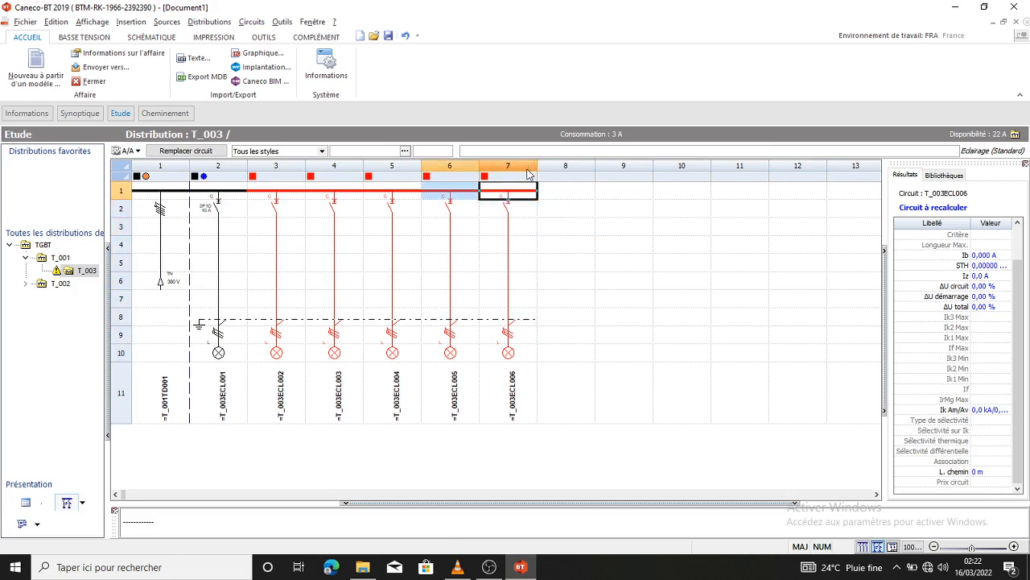
drag(450, 193, 504, 203)
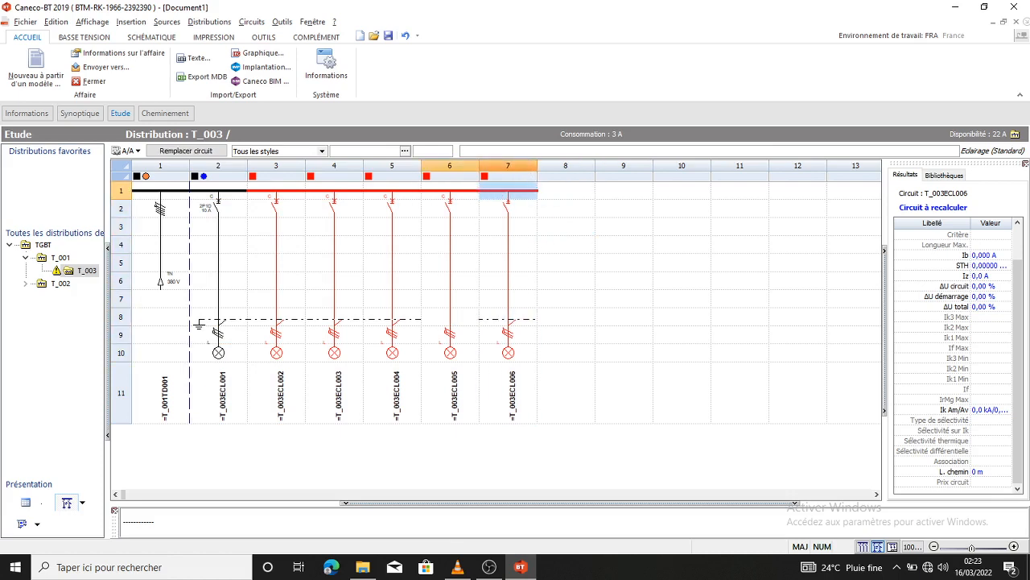
click(559, 257)
Step: Delete the five uncalculated lighting circuits T_003ECL002 to T_003ECL006 from board T_003
click(523, 175)
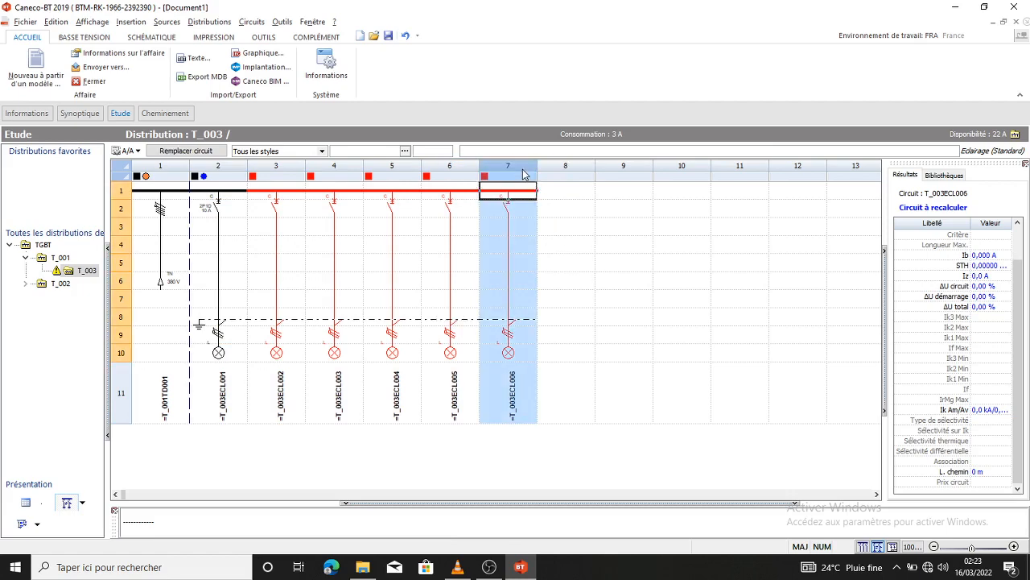
key(shift+Left)
key(shift+Left)
key(shift+Left)
key(shift+Left)
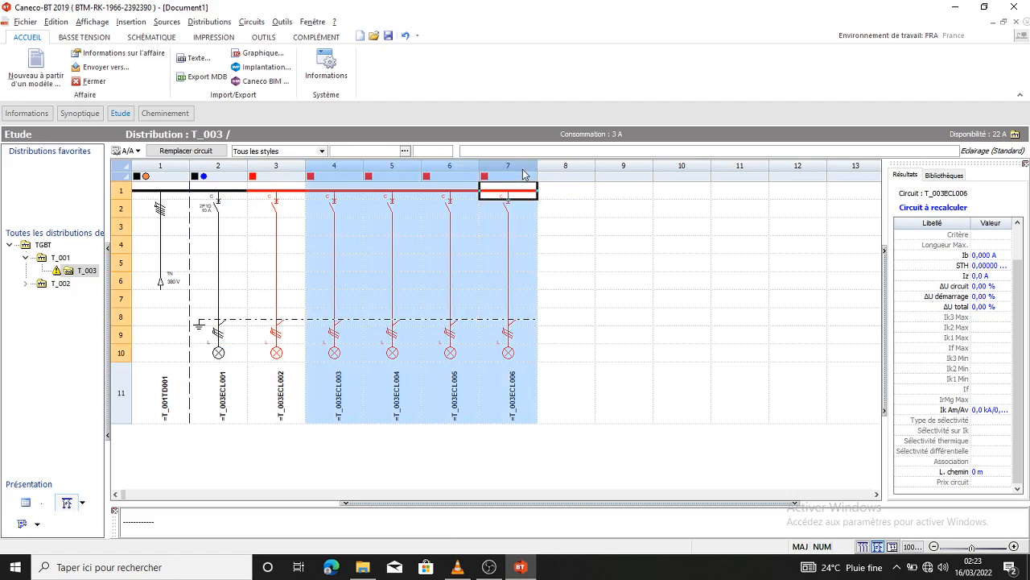
right_click(444, 249)
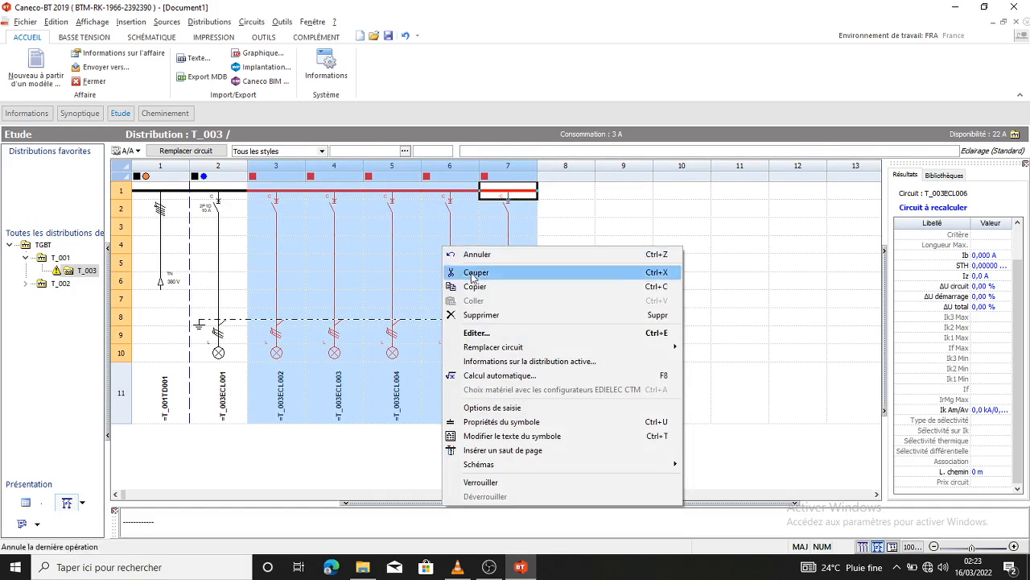
click(450, 315)
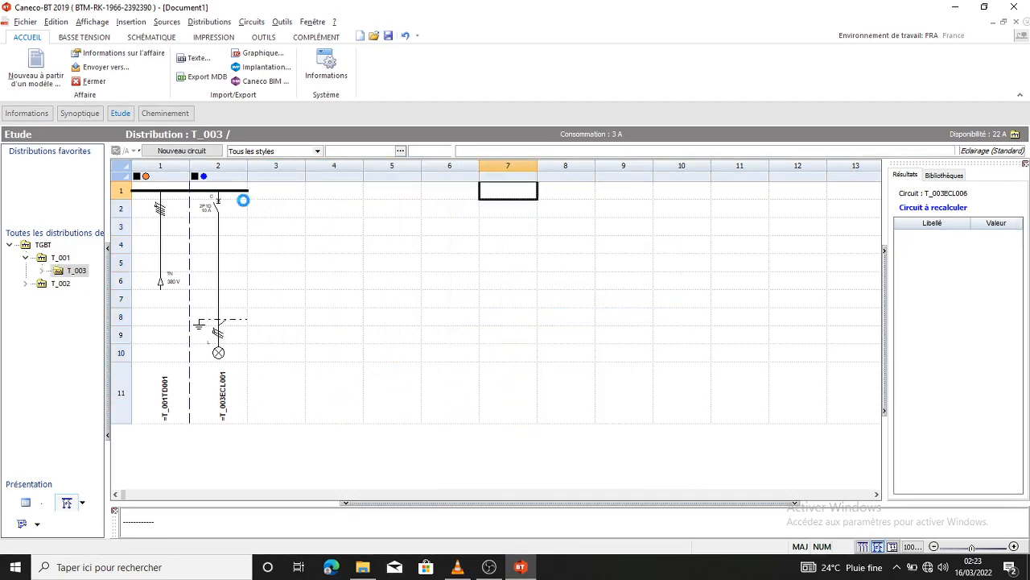
Step: Copy lighting circuit T_003ECL001 into columns 2 to 7 of board T_003 and run the automatic calculation on the copies
click(216, 167)
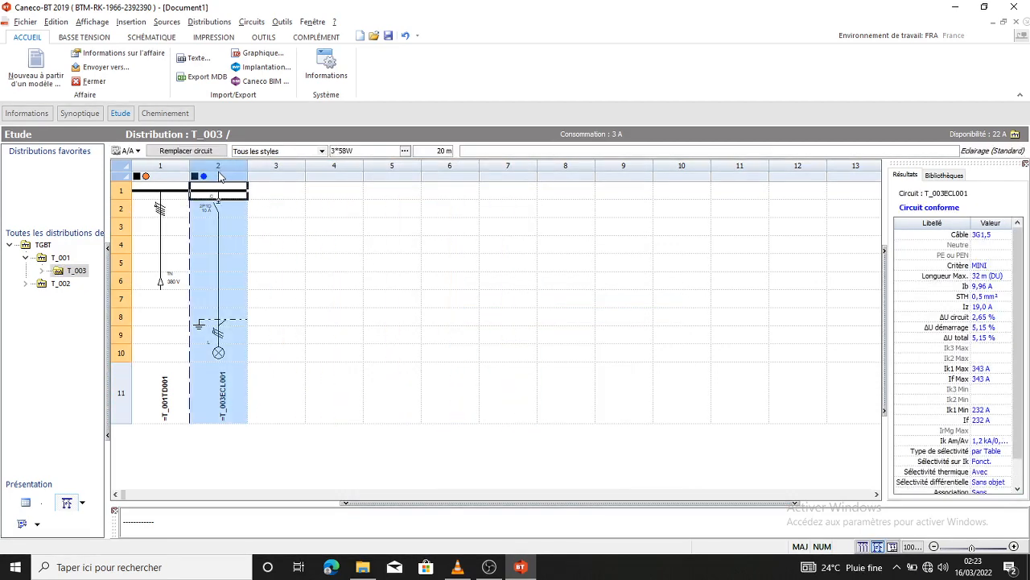
drag(294, 175, 506, 172)
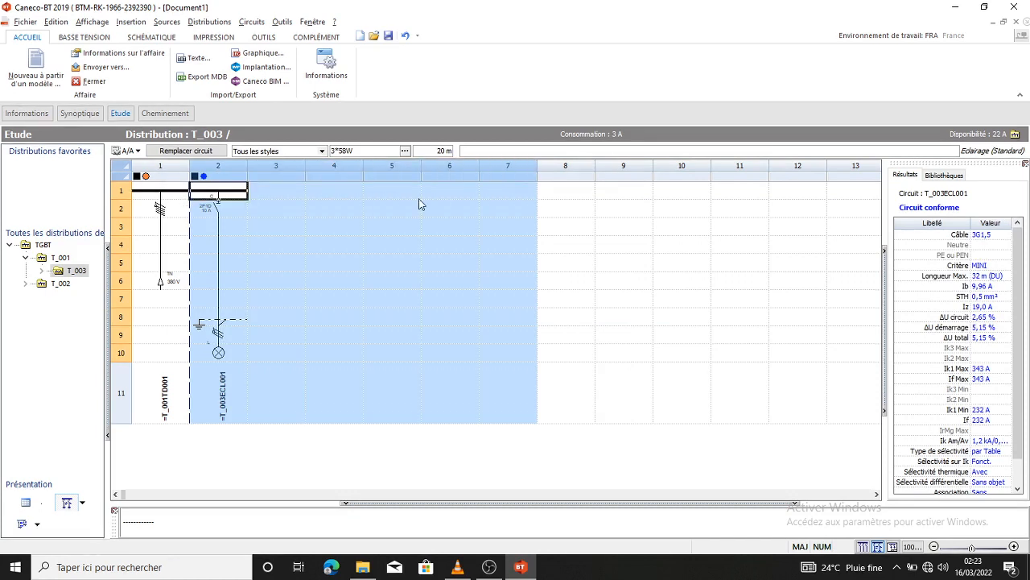
key(ctrl+v)
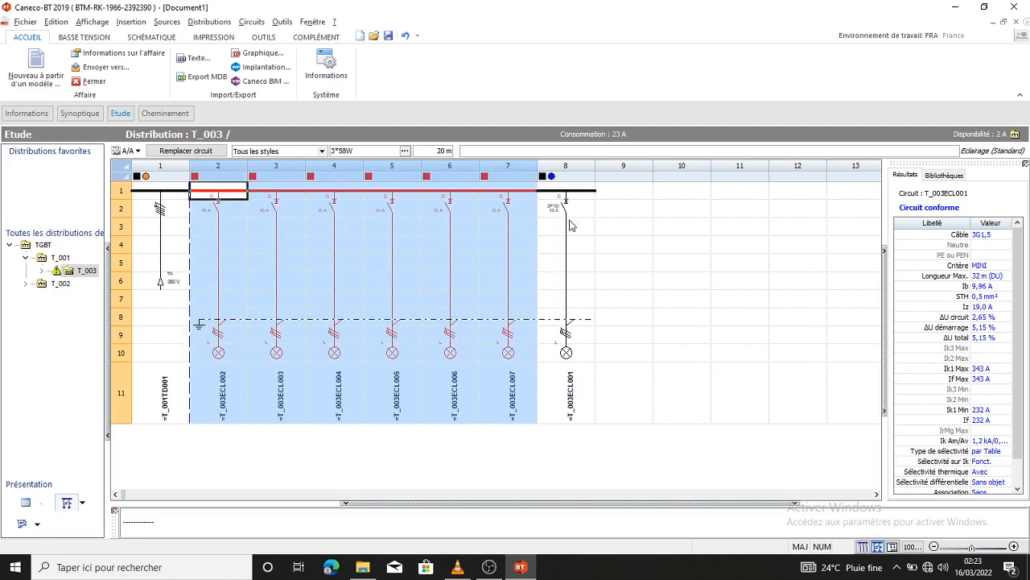
right_click(465, 221)
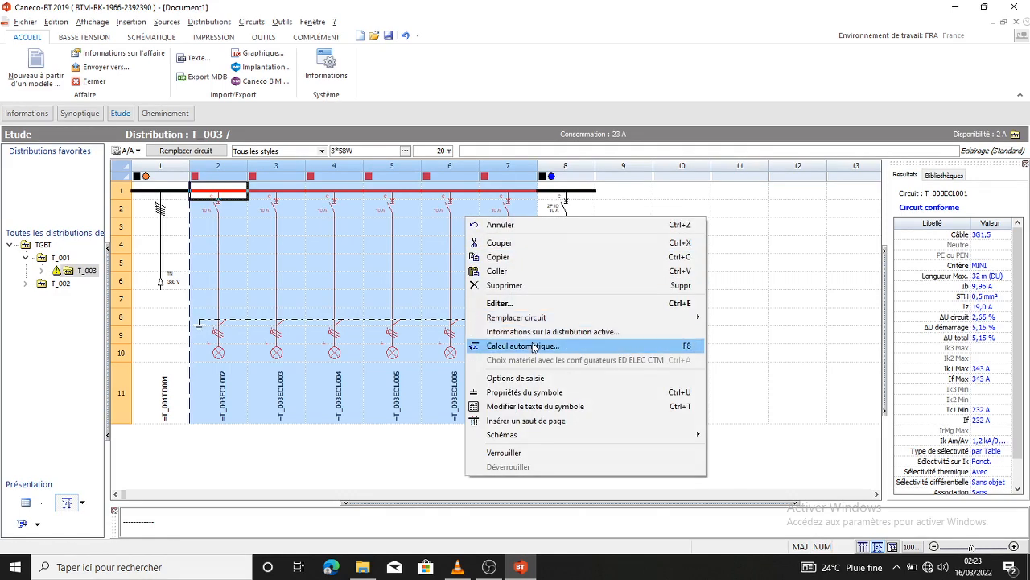
click(477, 346)
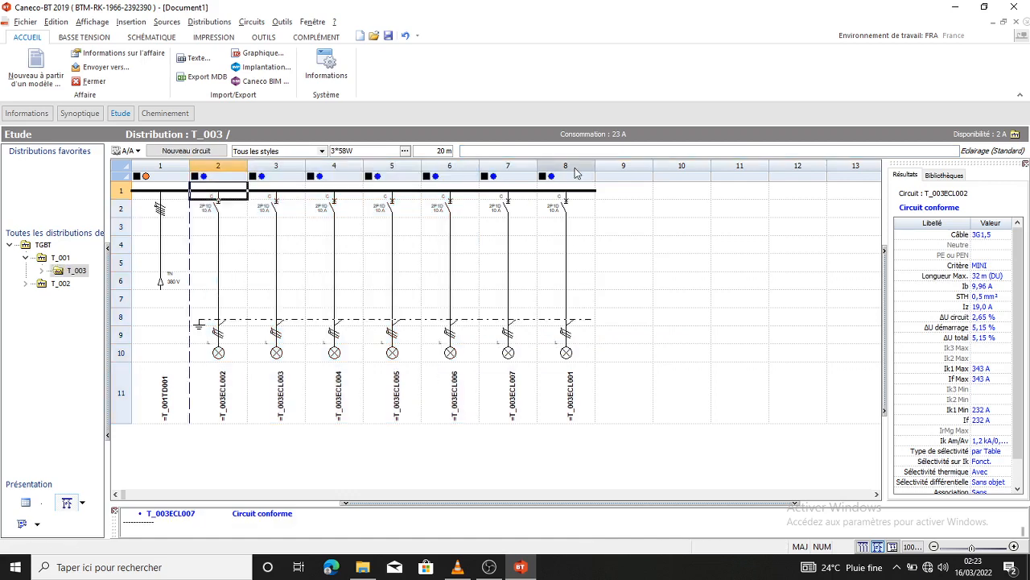
Step: Delete the original lighting circuit T_003ECL001 from column 8 of board T_003
click(576, 173)
right_click(577, 174)
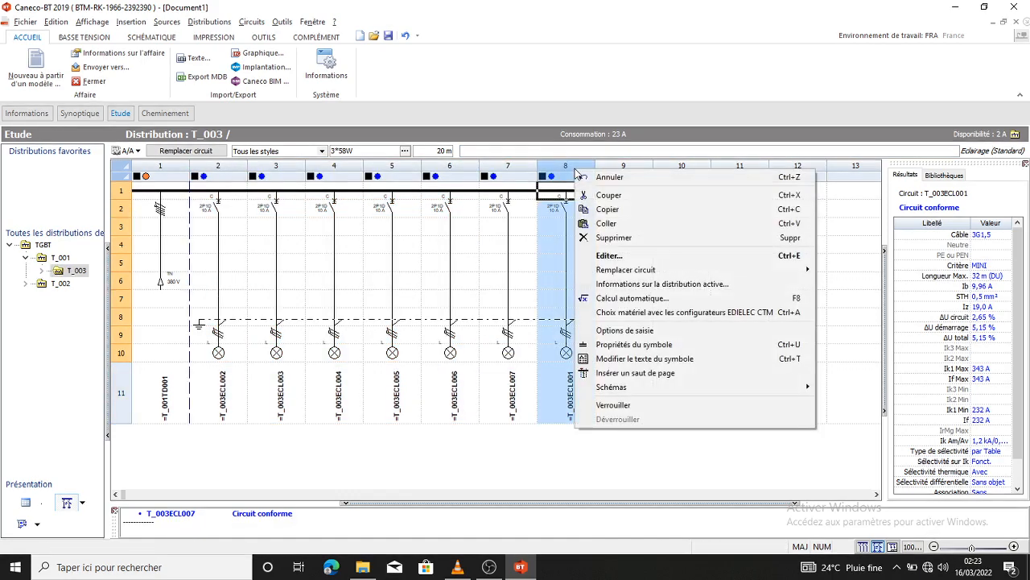
click(618, 239)
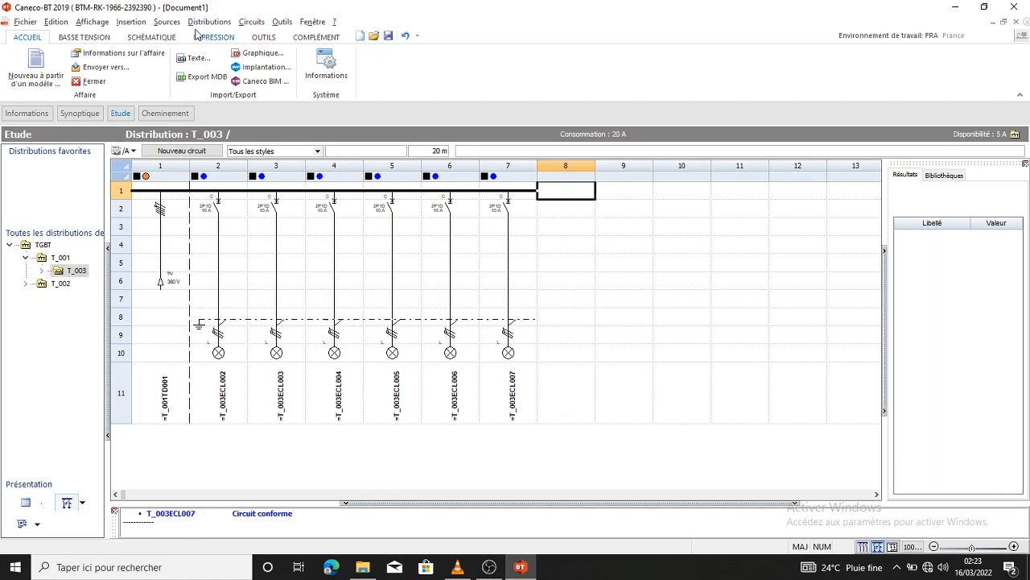
Step: Switch the display to the Unifilaire général view and look over the network from the transformers to the final circuits
click(91, 22)
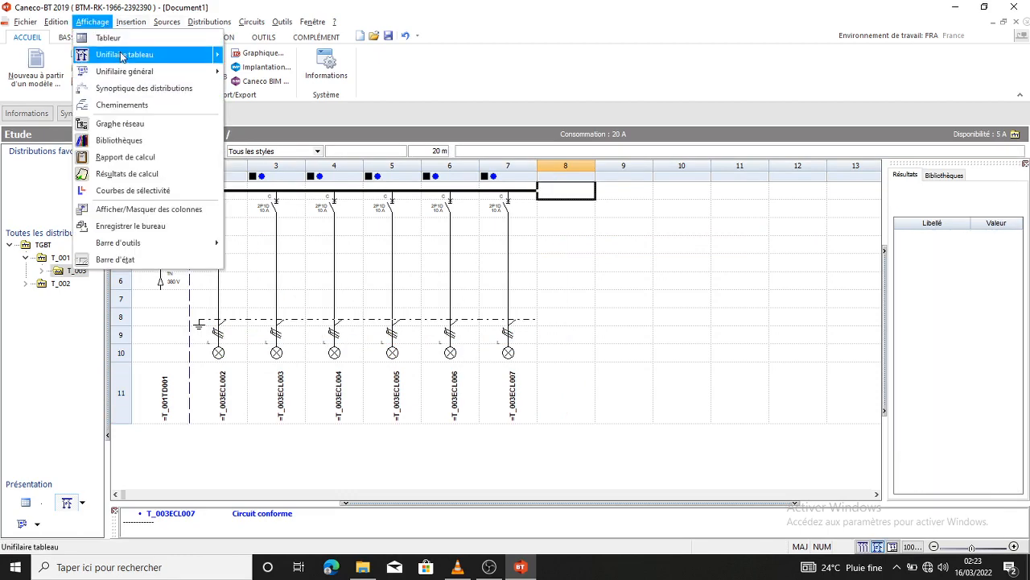
click(136, 72)
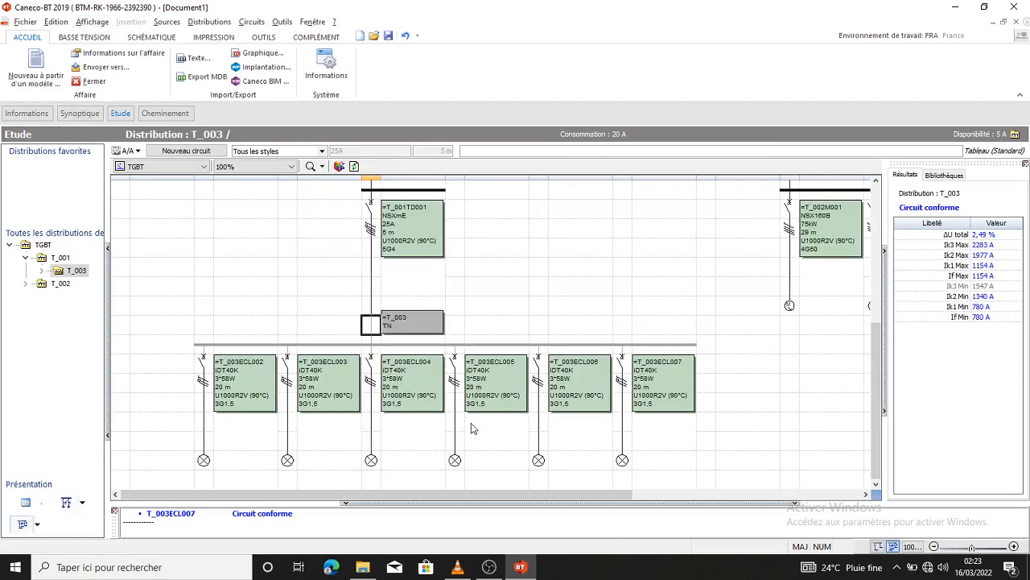
scroll(632, 410, up, 5)
scroll(606, 403, down, 5)
drag(529, 495, 765, 528)
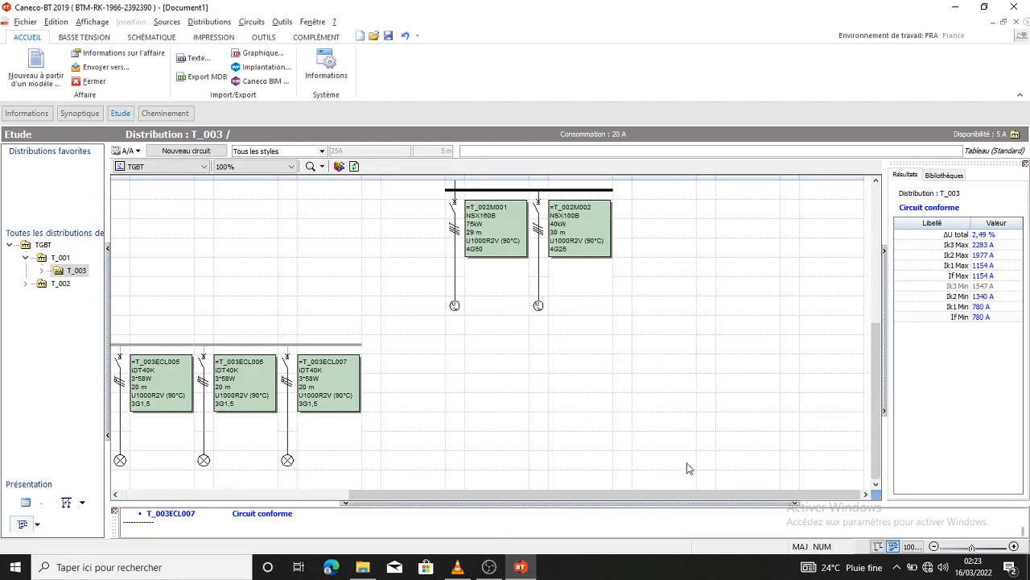
scroll(499, 390, up, 3)
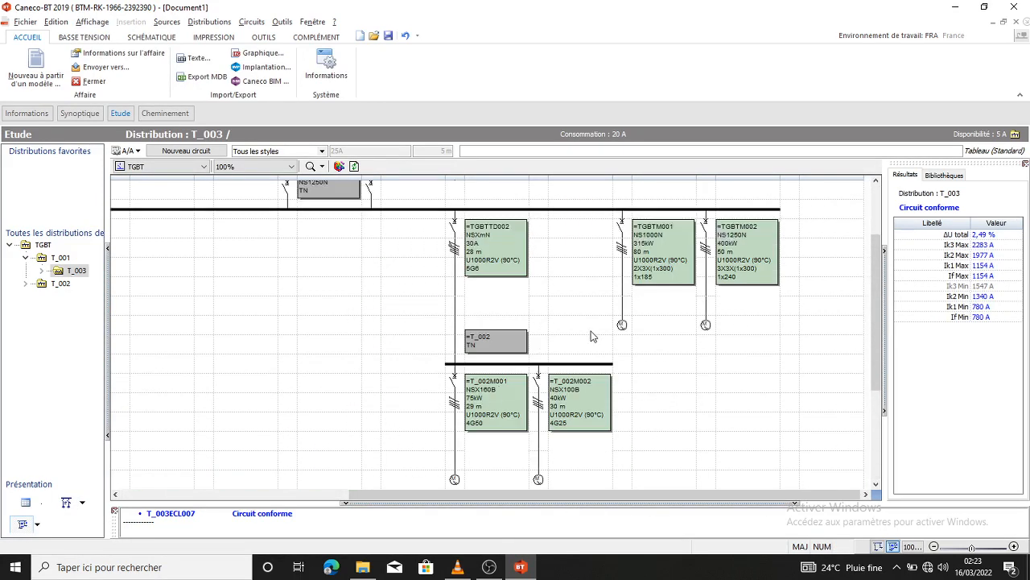
scroll(591, 336, up, 3)
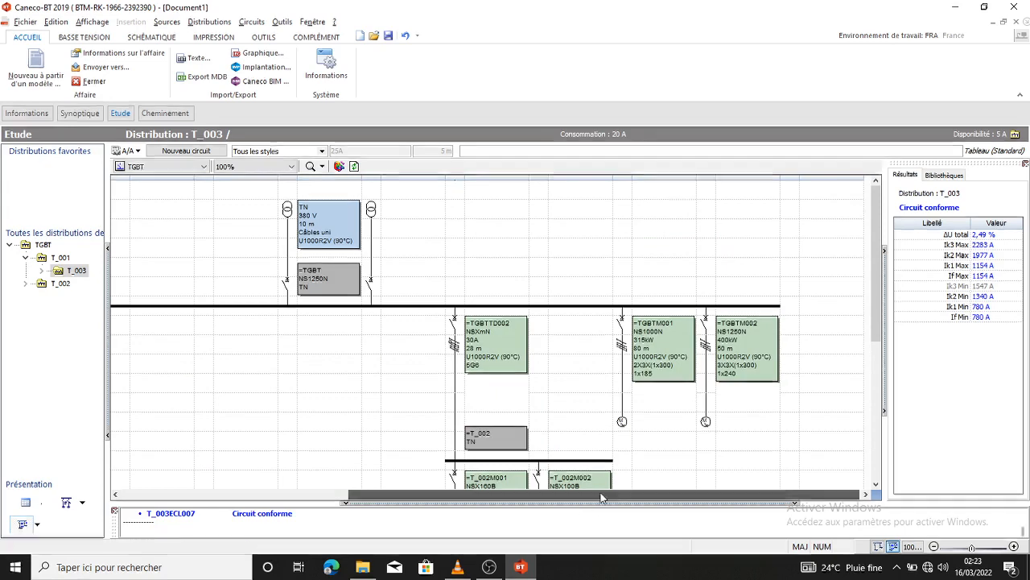
drag(603, 498, 311, 496)
scroll(354, 451, down, 3)
scroll(429, 422, up, 3)
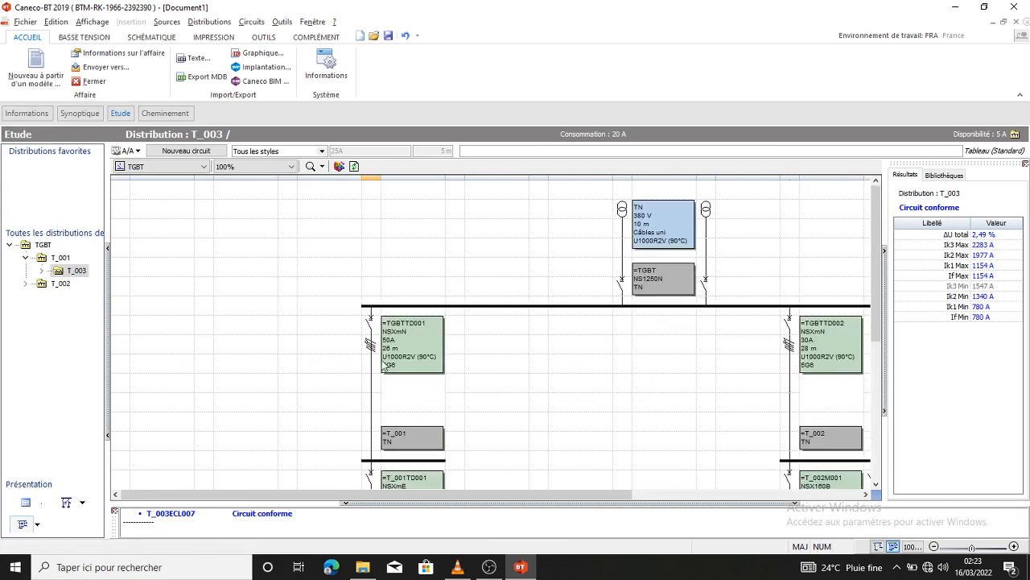
Step: Examine the selectivity results of circuit TGBTTD001 feeding board T_001
click(370, 336)
scroll(976, 371, down, 1)
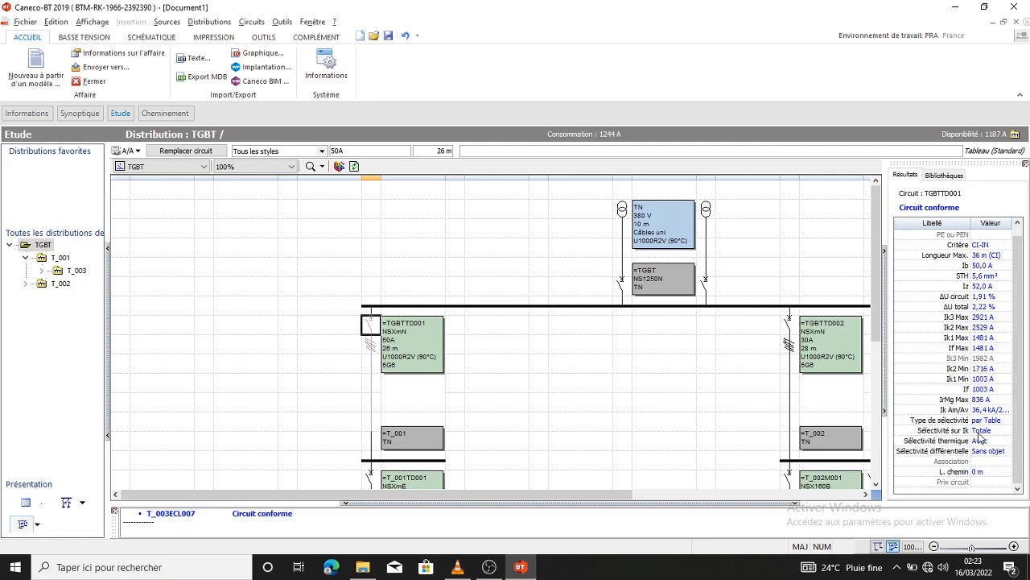
drag(541, 494, 664, 495)
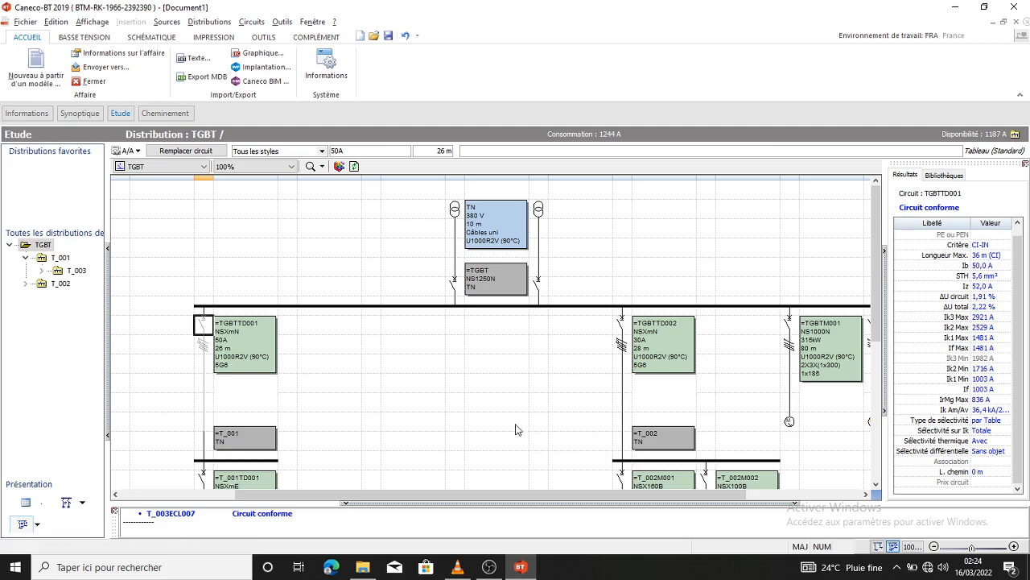
Step: Set the selectivity calculation method to Par Courbes in the protection calculation options and reapply all parameters to all circuits and distributions
click(622, 235)
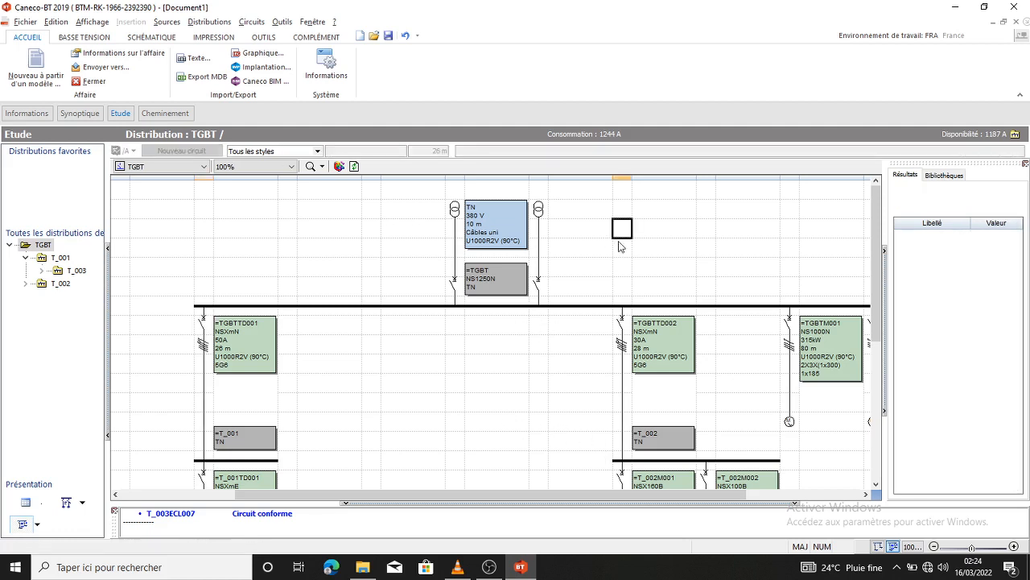
click(252, 24)
mouse_move(167, 24)
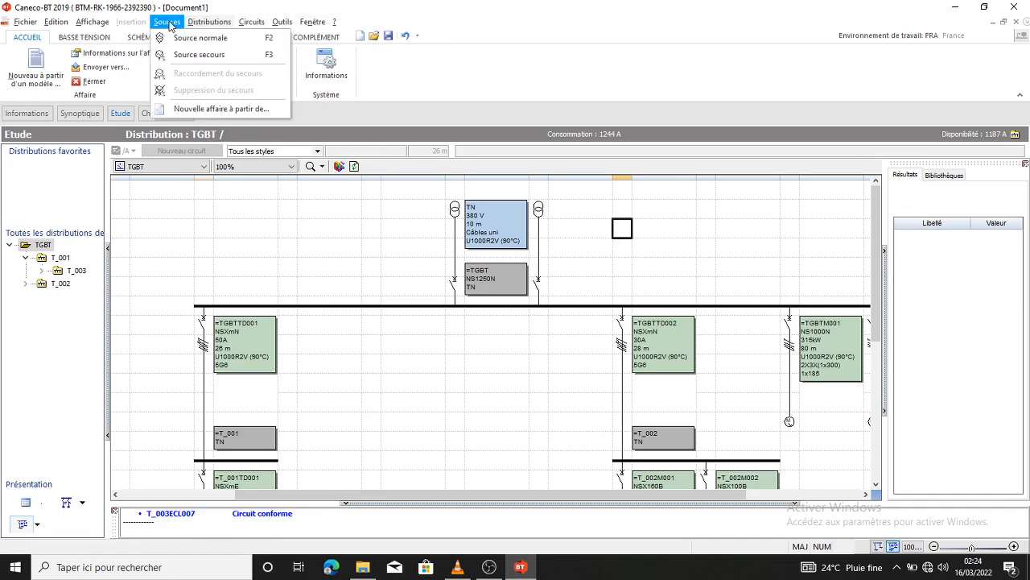
mouse_move(282, 23)
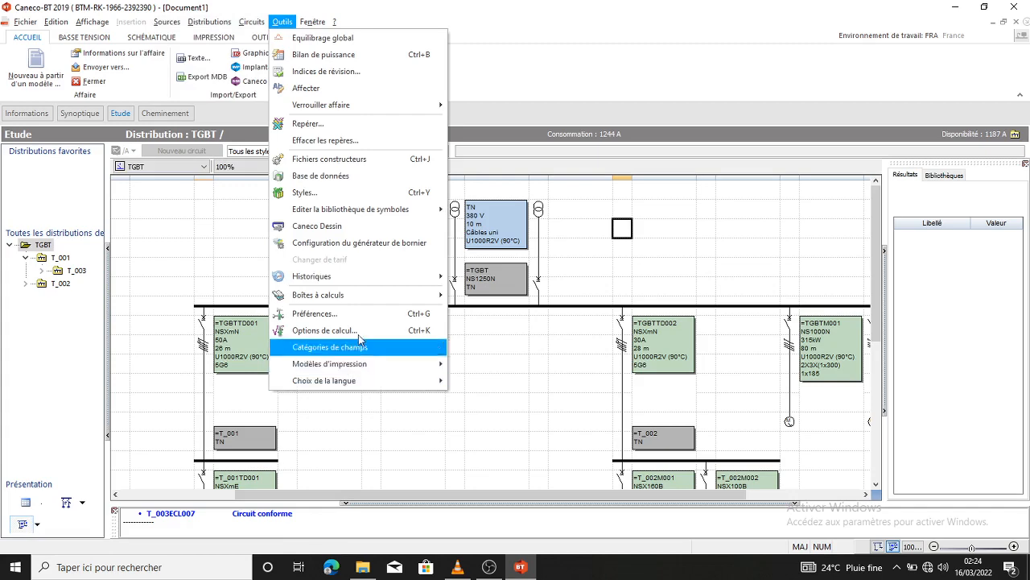
click(374, 330)
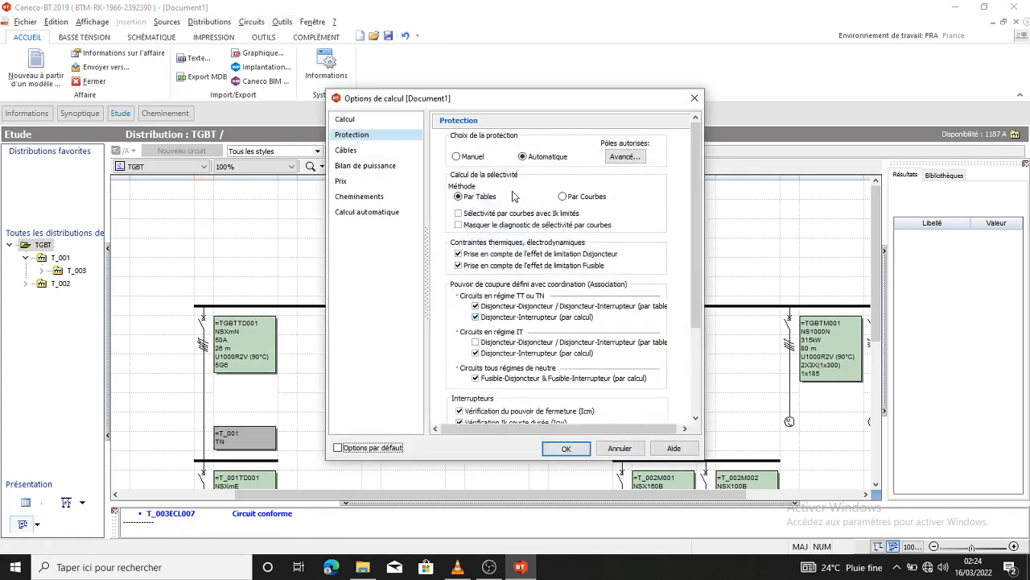
click(562, 198)
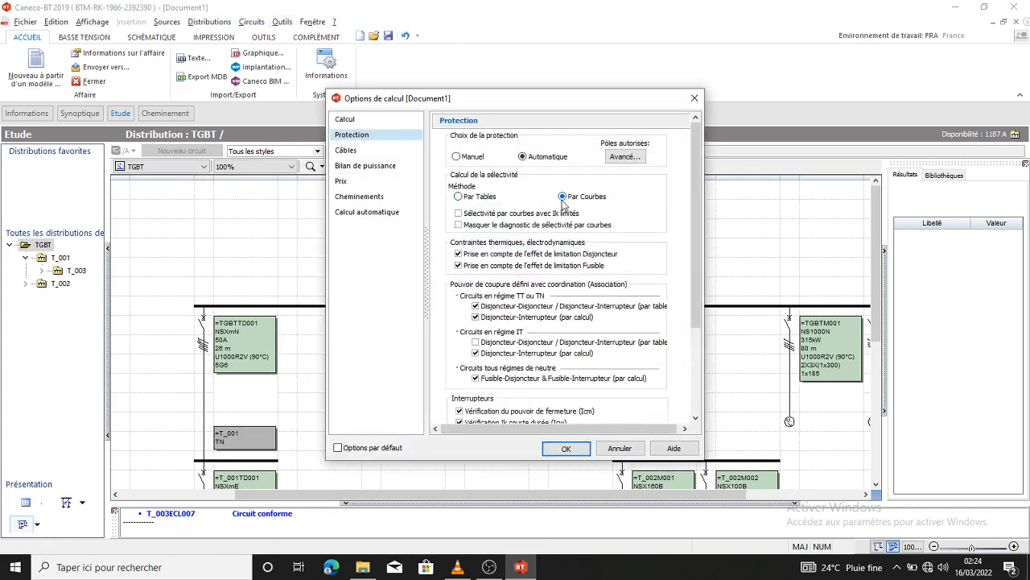
click(556, 448)
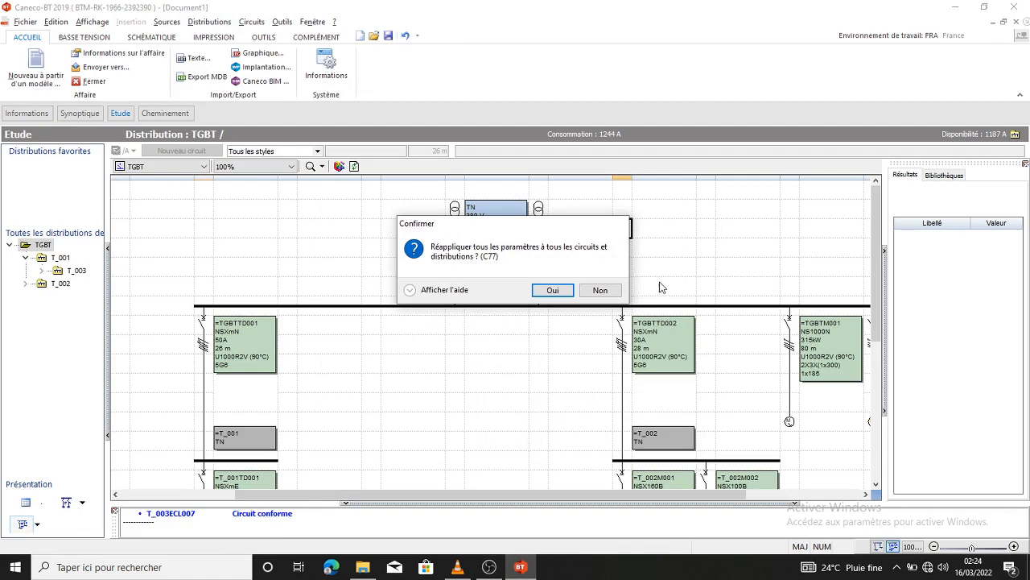
click(552, 291)
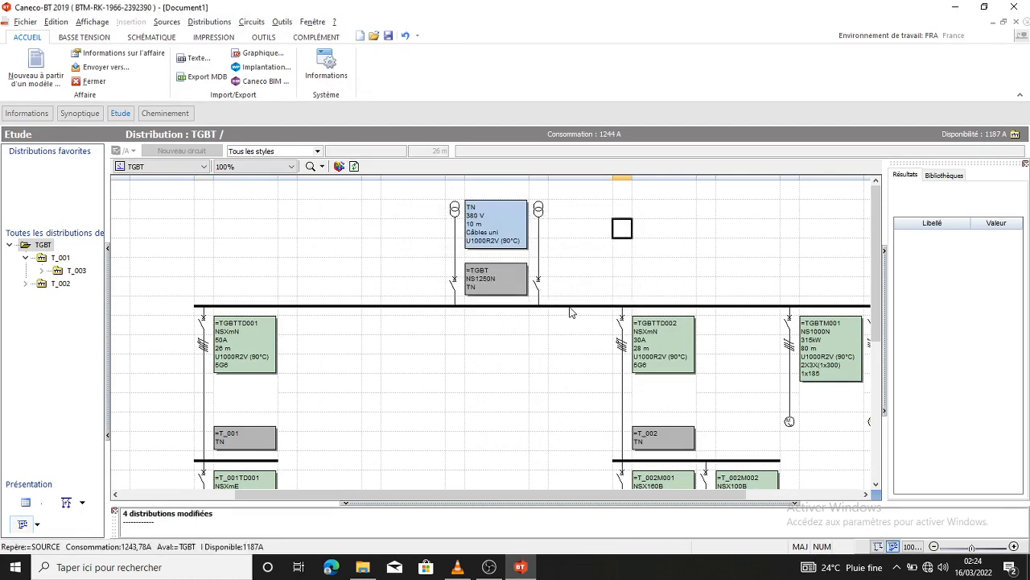
Step: Run the automatic calculation on the TGBT distribution from its busbar
click(570, 310)
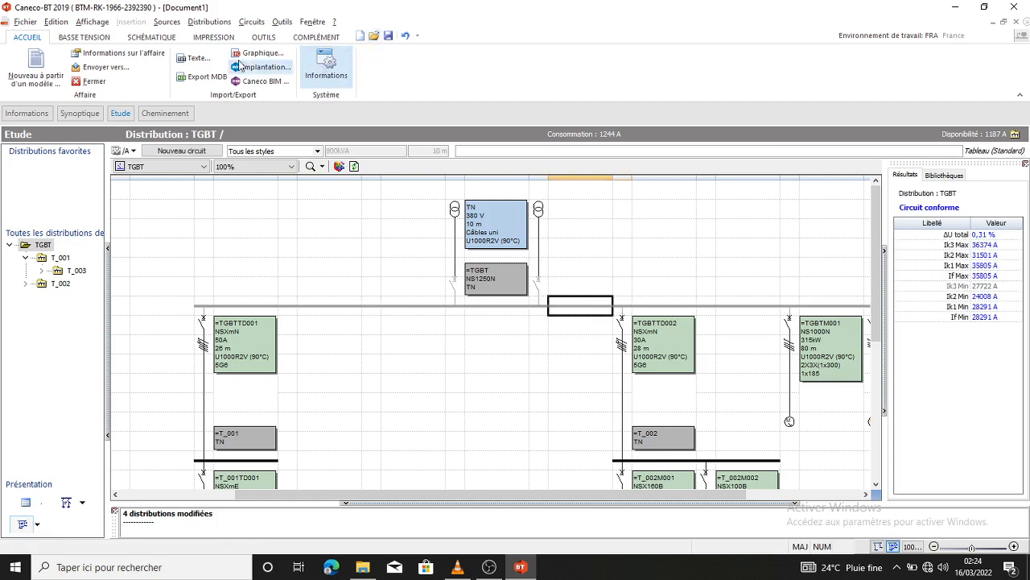
click(94, 23)
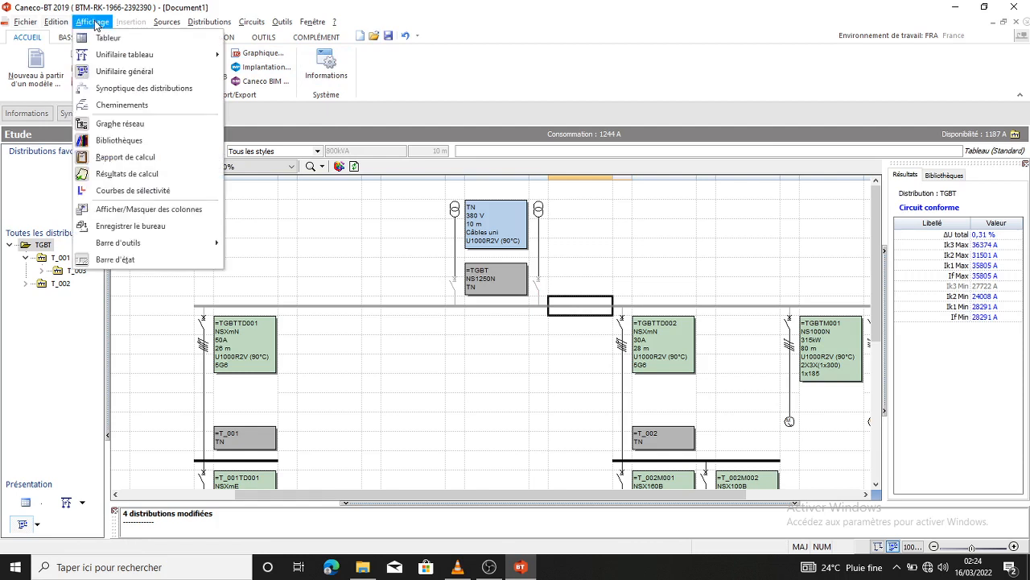
click(94, 23)
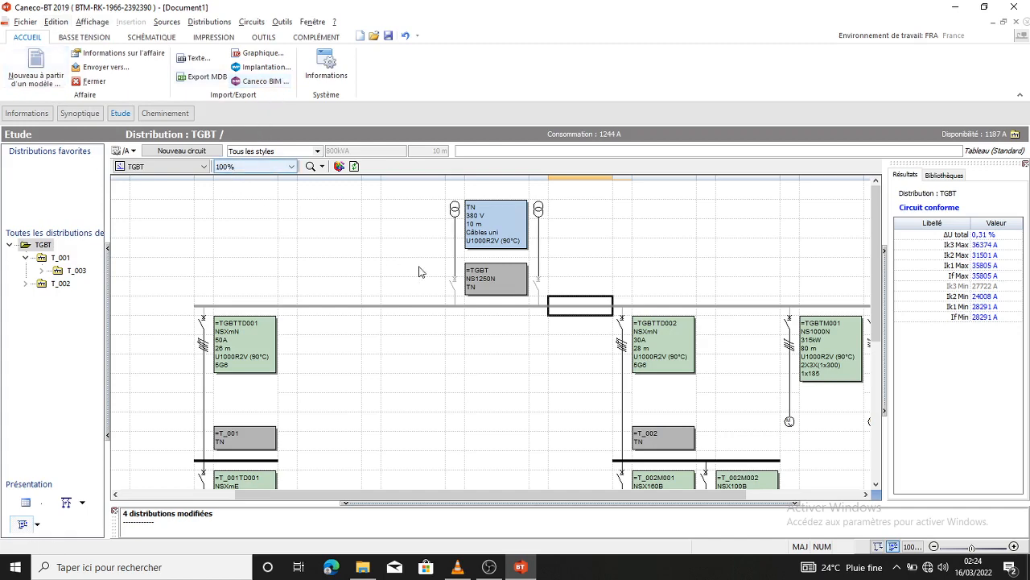
right_click(572, 314)
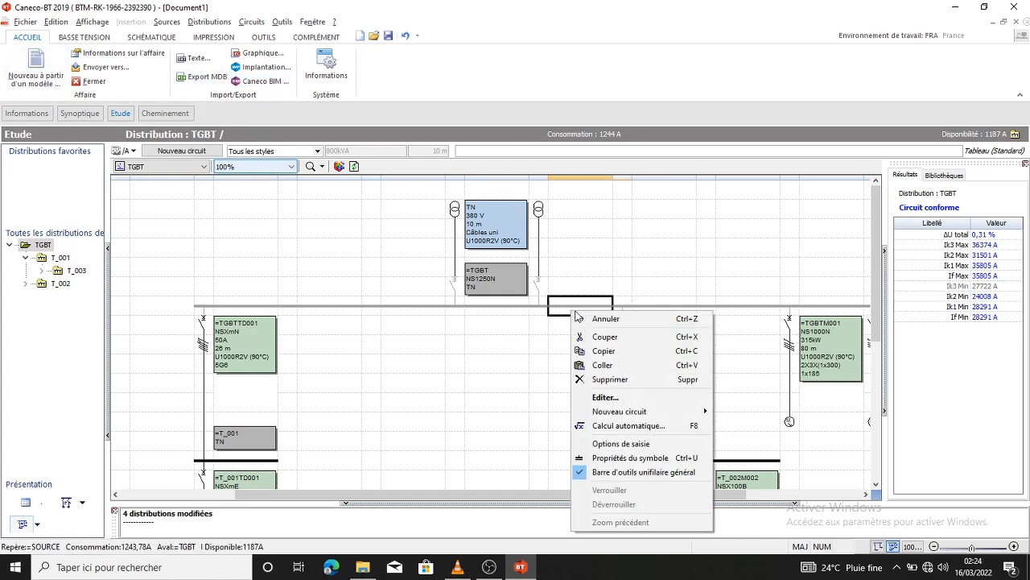
click(627, 425)
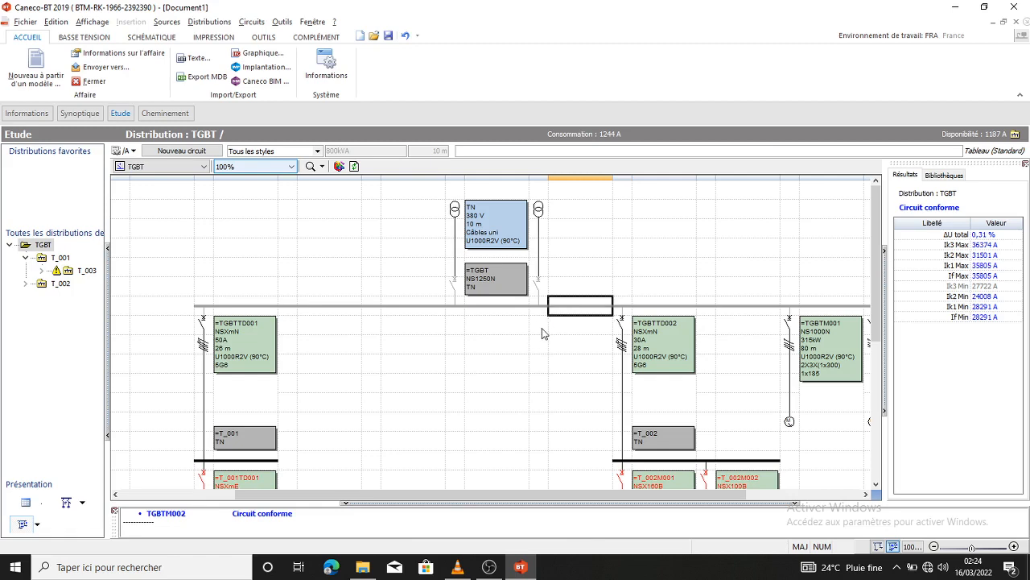
Step: Run the automatic calculation on distribution T_001 from its busbar
scroll(543, 332, down, 3)
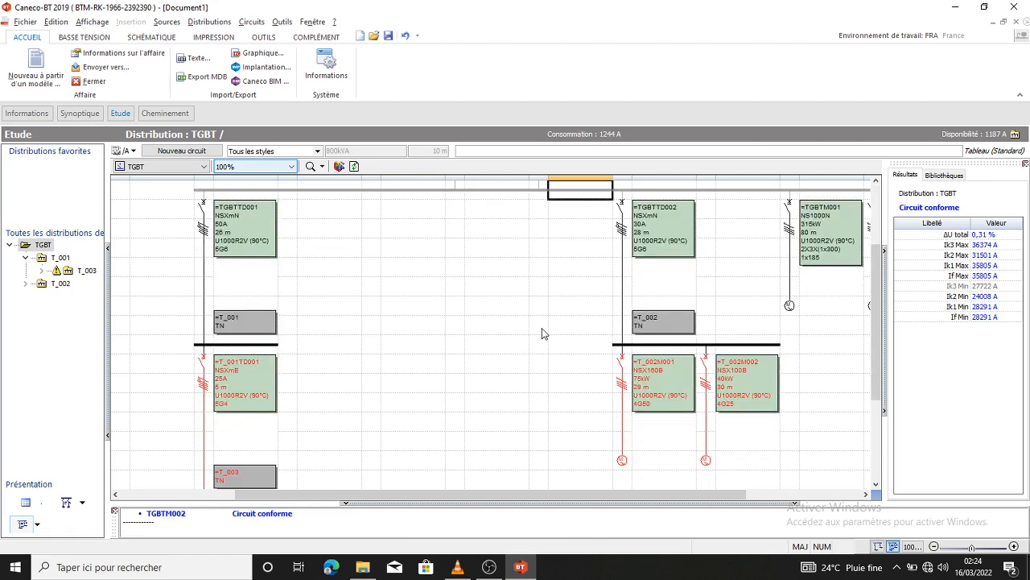
click(230, 347)
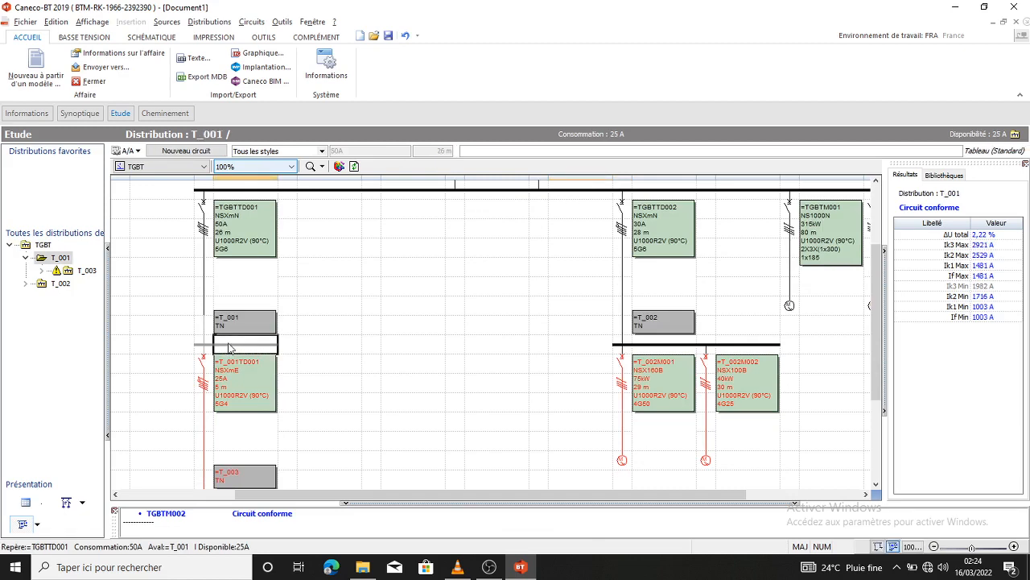
right_click(230, 348)
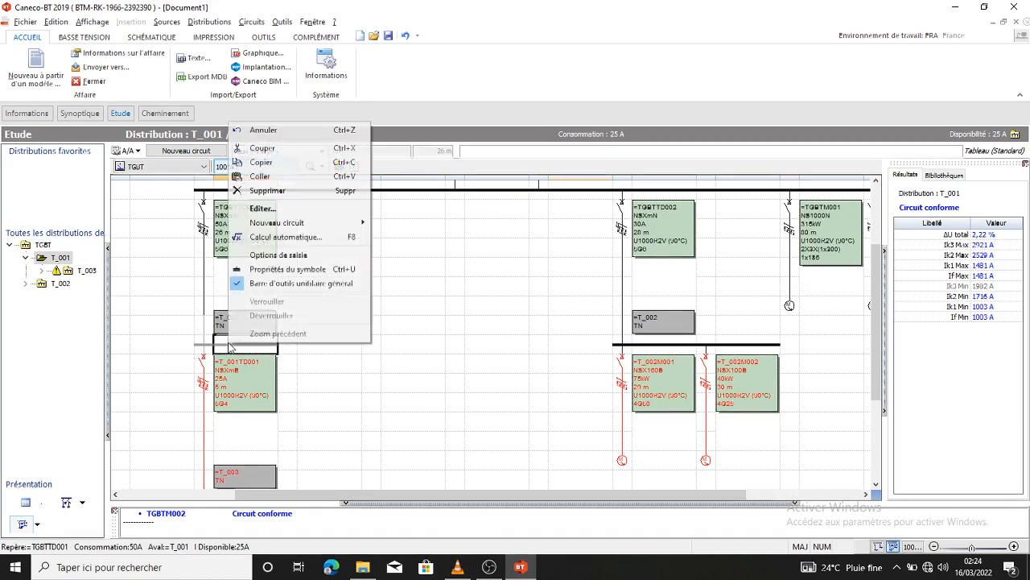
click(286, 237)
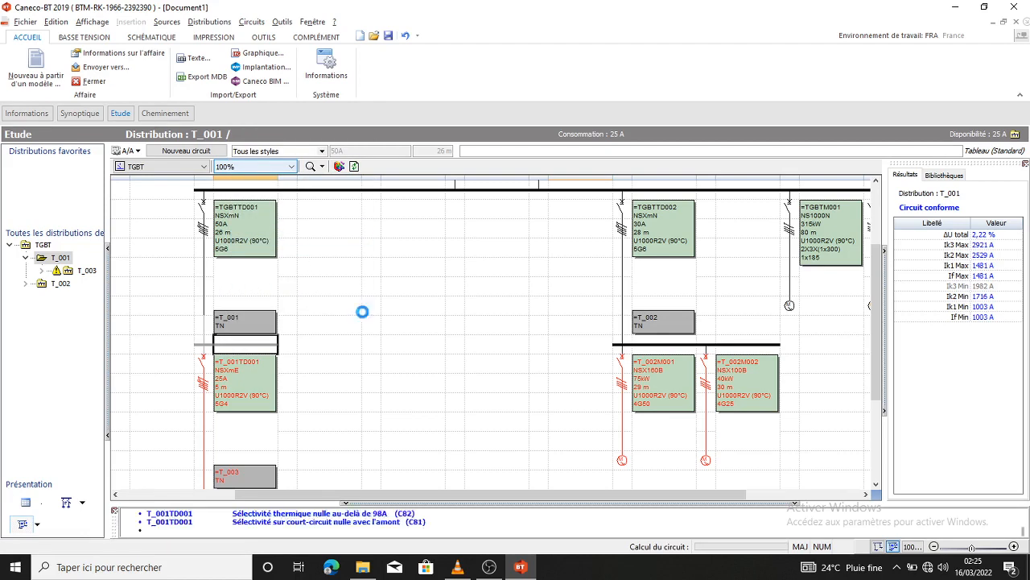
Step: Run the automatic calculation on distribution T_003 from its busbar
scroll(369, 366, down, 1)
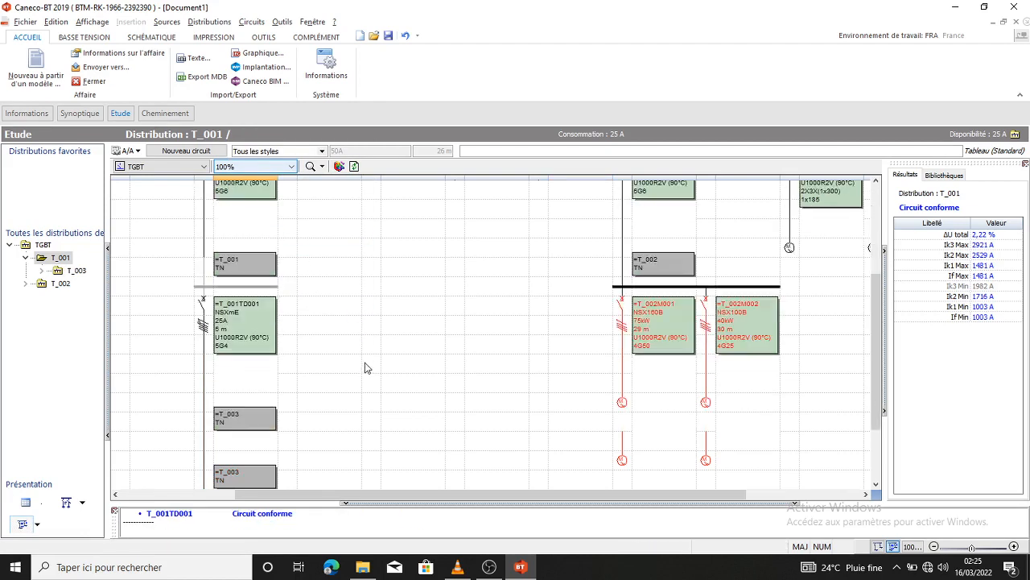
scroll(365, 368, down, 2)
click(397, 344)
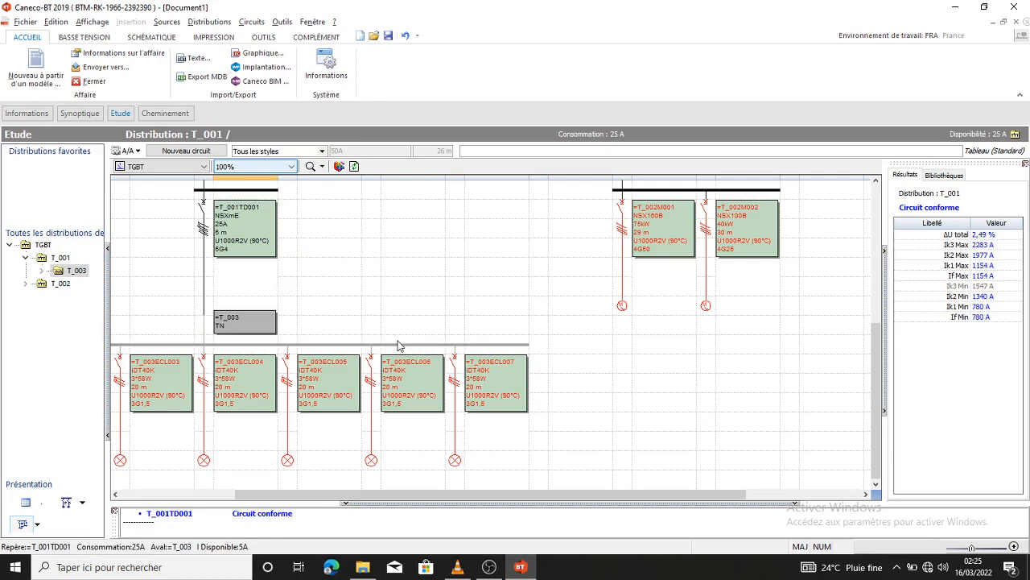
right_click(398, 345)
click(471, 234)
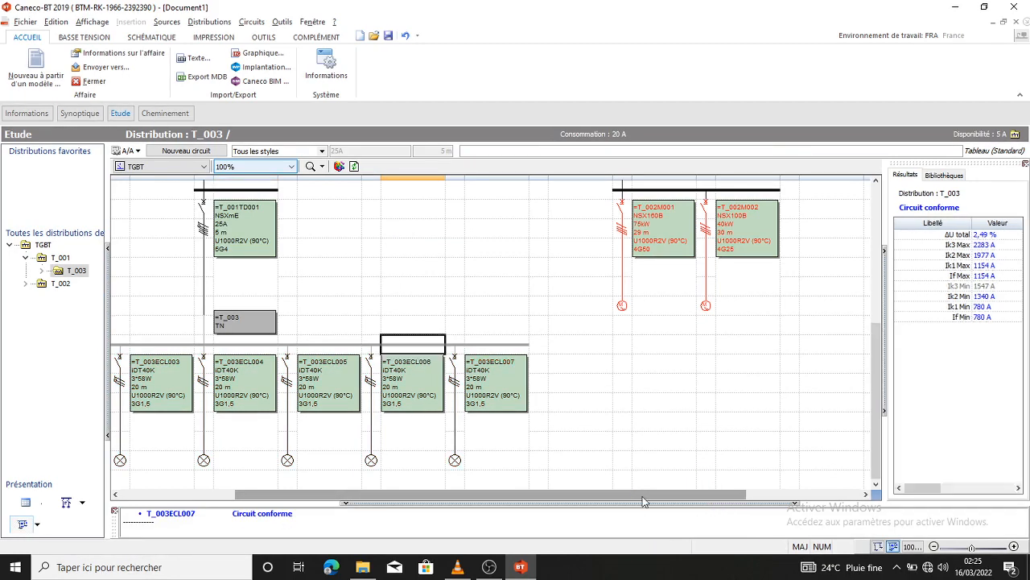
Step: Run the automatic calculation on distribution T_002 from its busbar
drag(641, 495, 761, 506)
scroll(725, 443, up, 5)
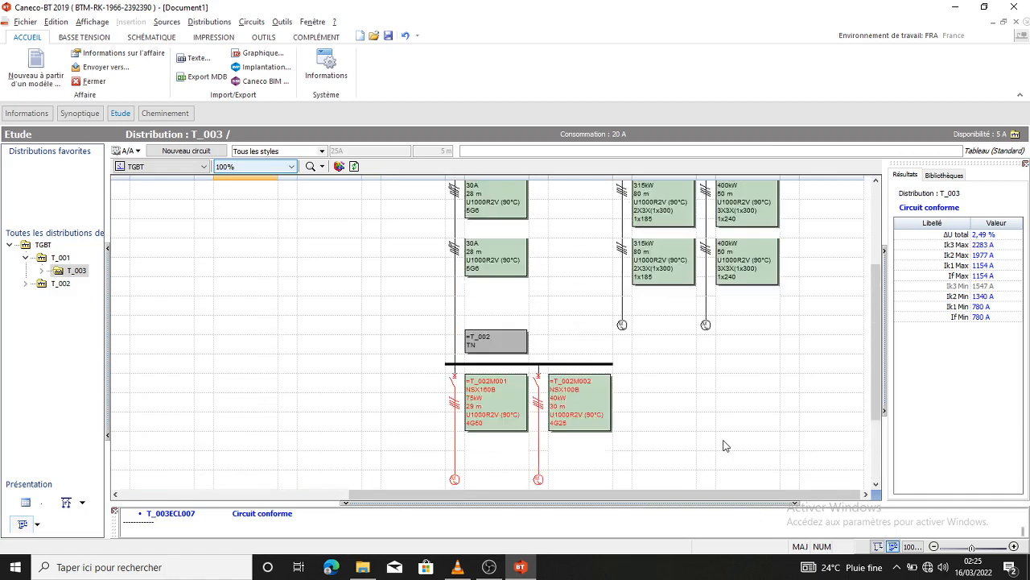
right_click(600, 422)
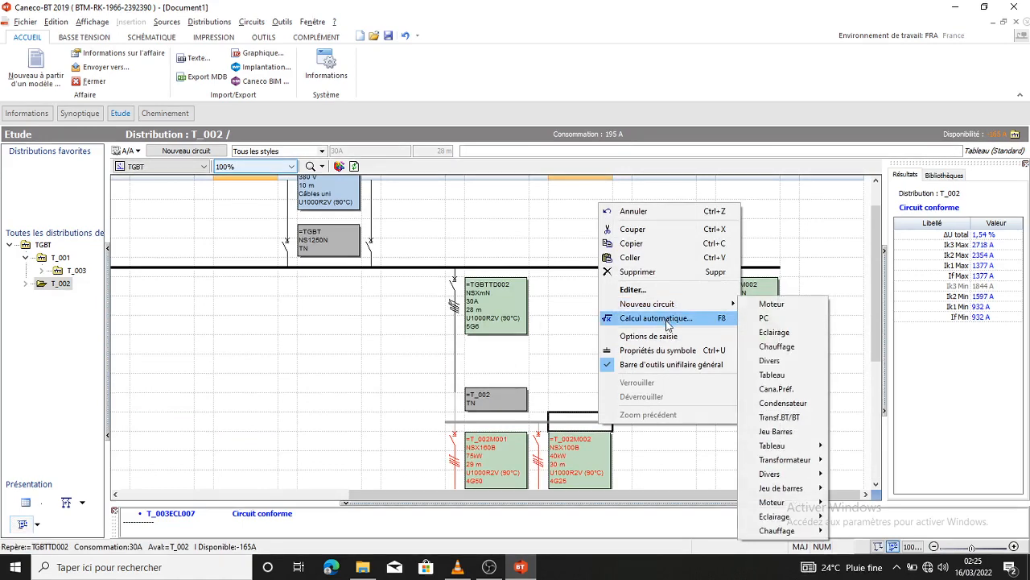
click(656, 318)
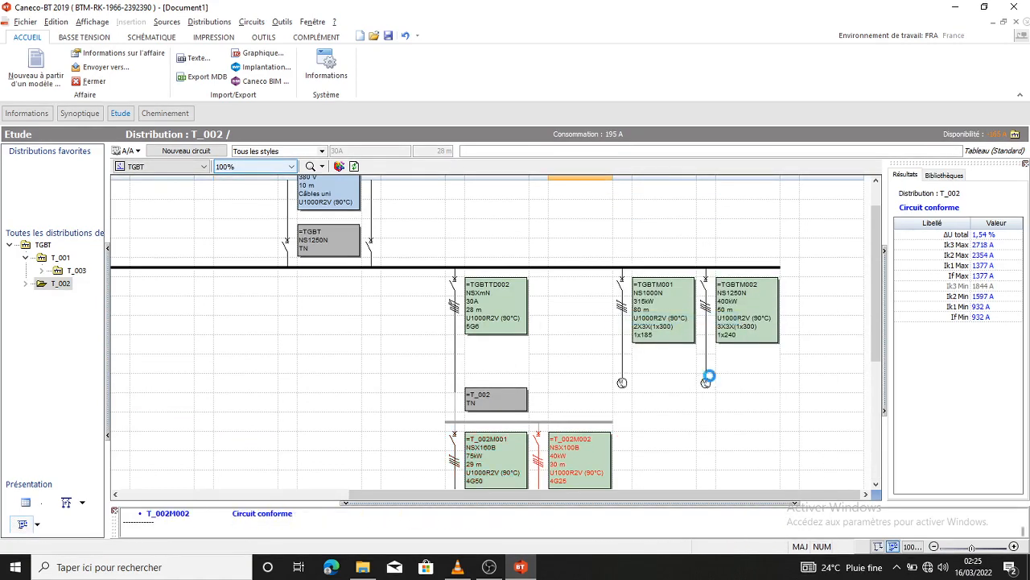
Step: Examine the curve-based selectivity results of circuit TGBTTD001, including the explanation of its short-circuit selectivity limit
drag(704, 491, 459, 483)
click(383, 283)
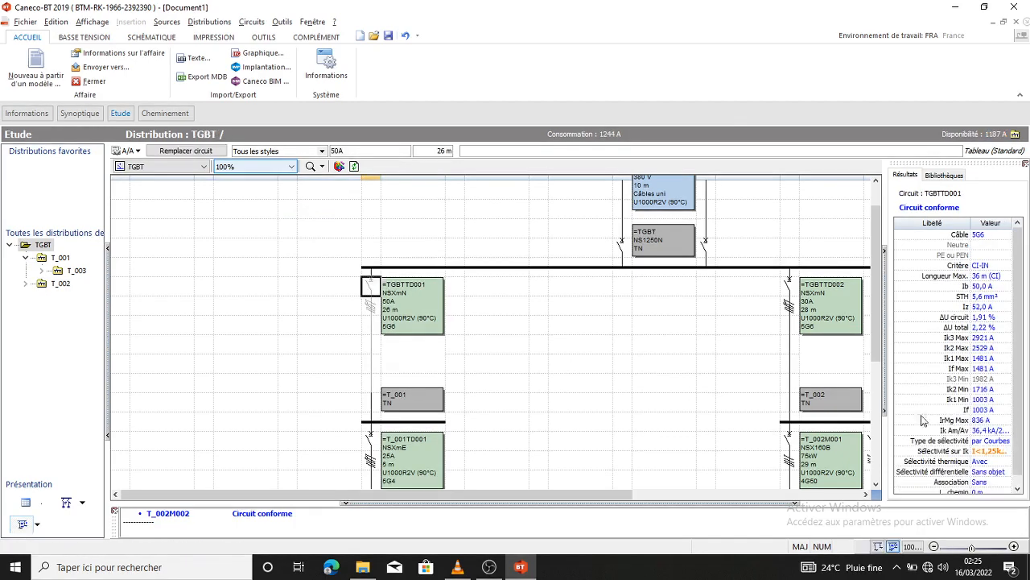
scroll(1011, 451, down, 1)
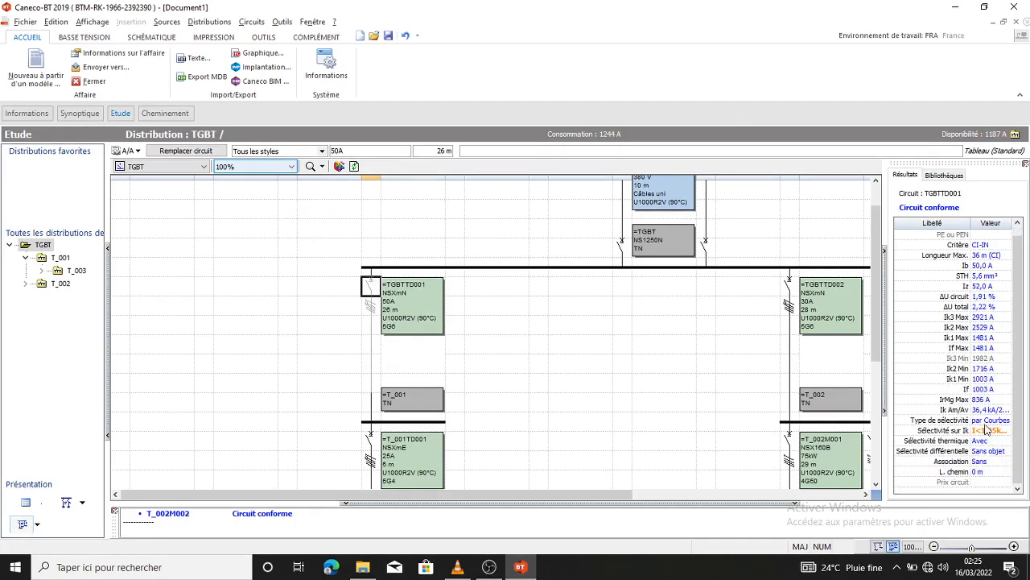
mouse_move(977, 433)
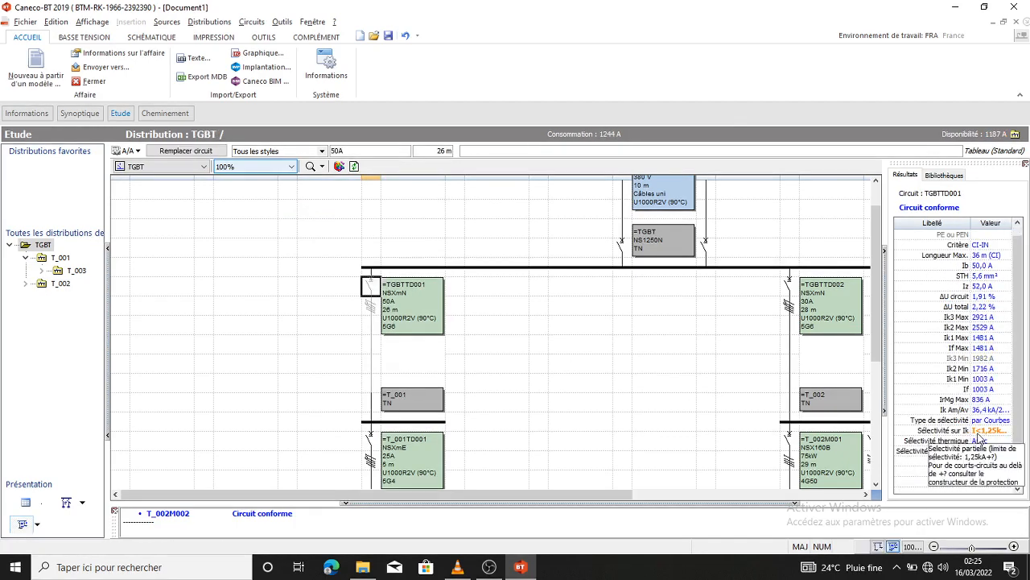
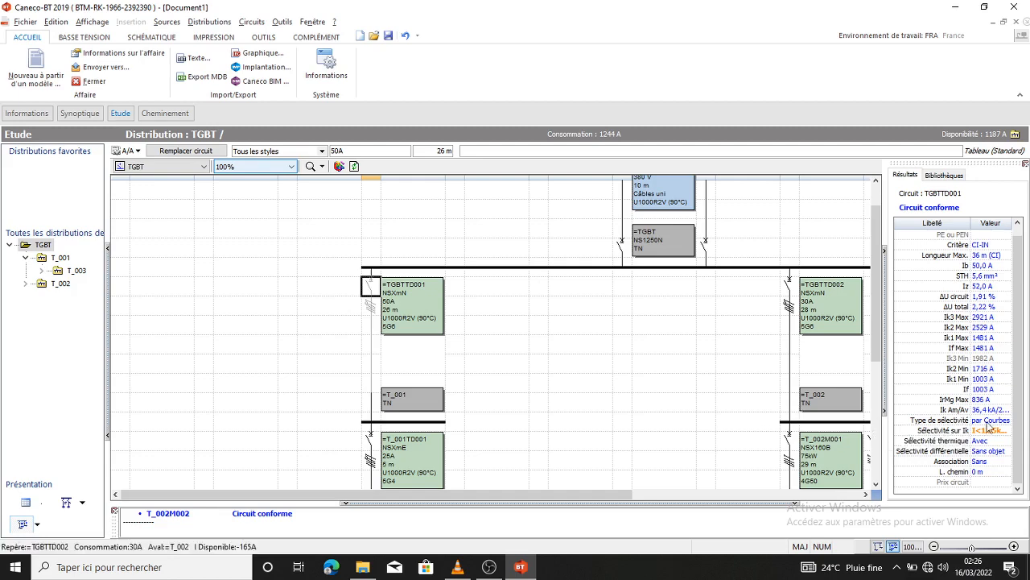
Step: Check the selectivity results of circuit T_001TD001 and of the lighting circuits on distribution T_003
scroll(417, 443, down, 3)
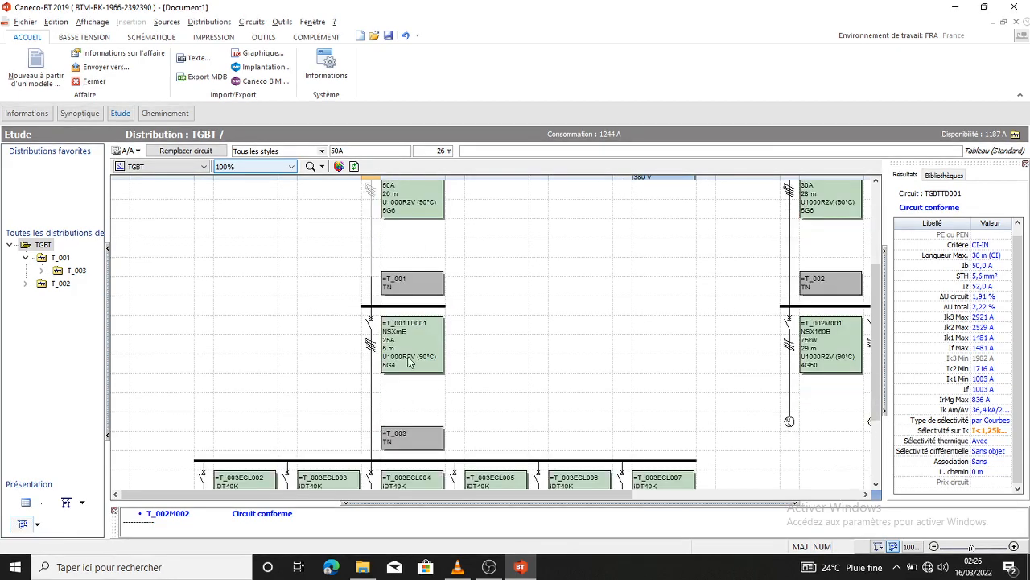
click(388, 339)
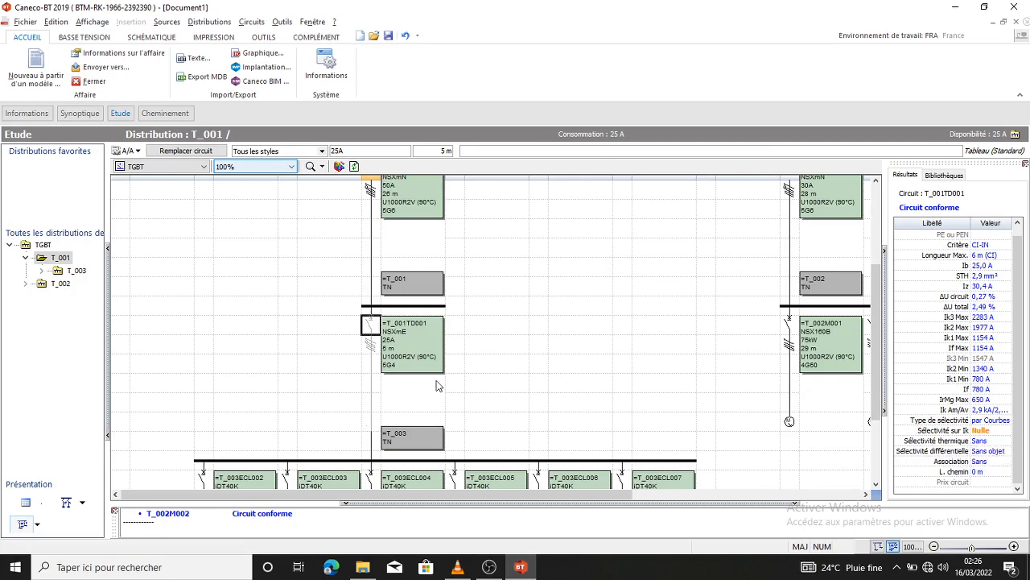
scroll(437, 384, down, 3)
click(216, 369)
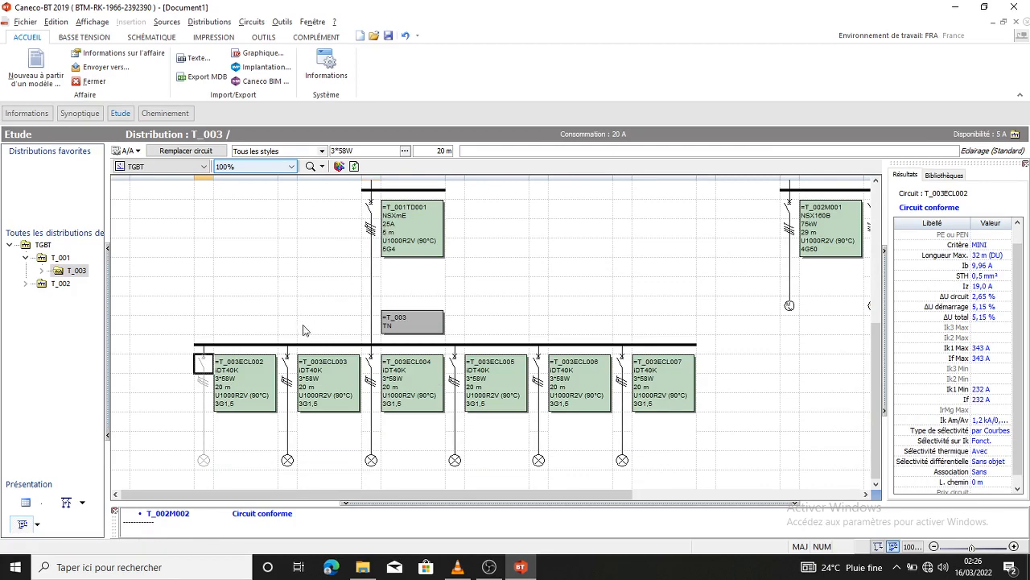
click(371, 368)
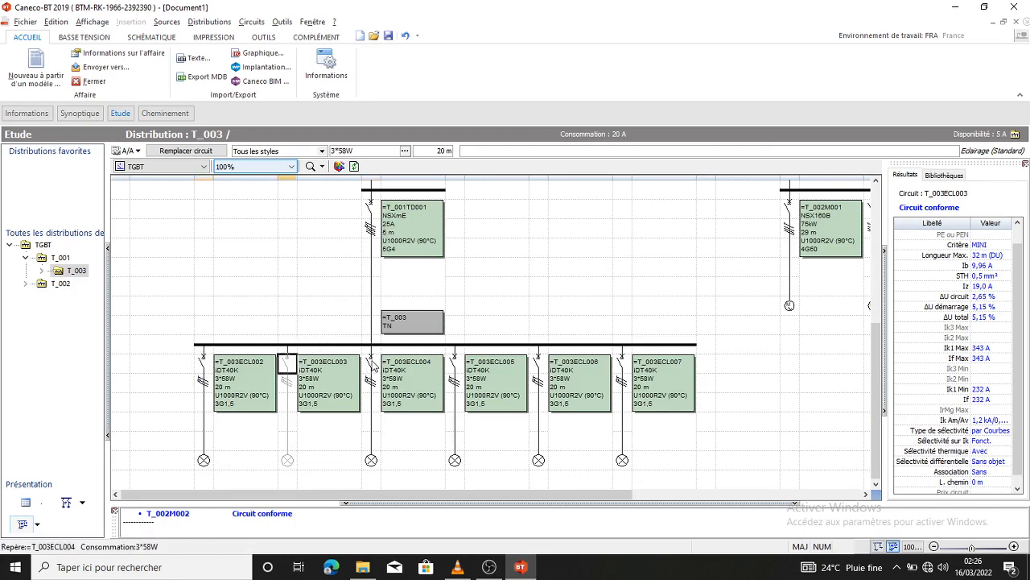
click(470, 371)
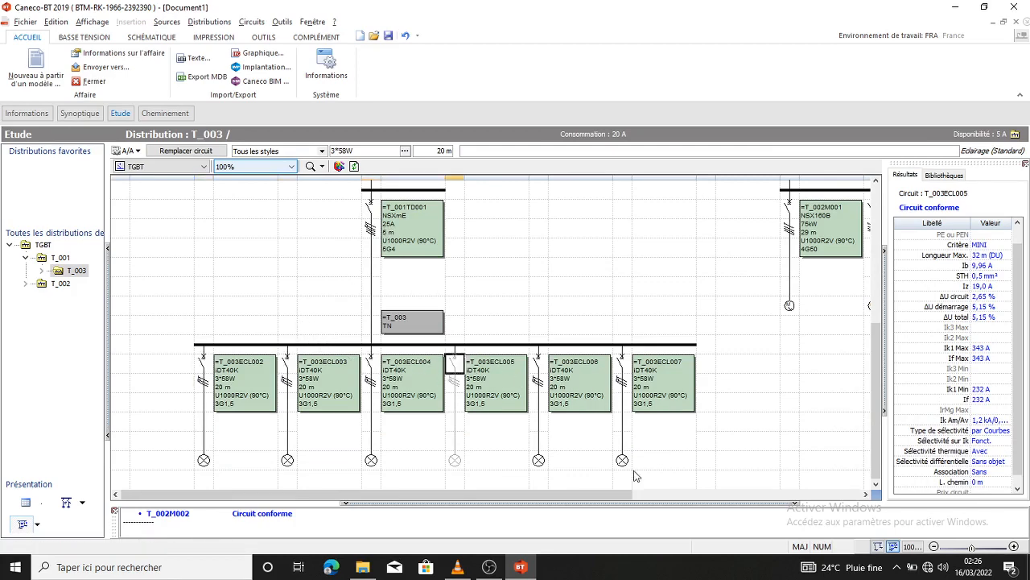
click(535, 481)
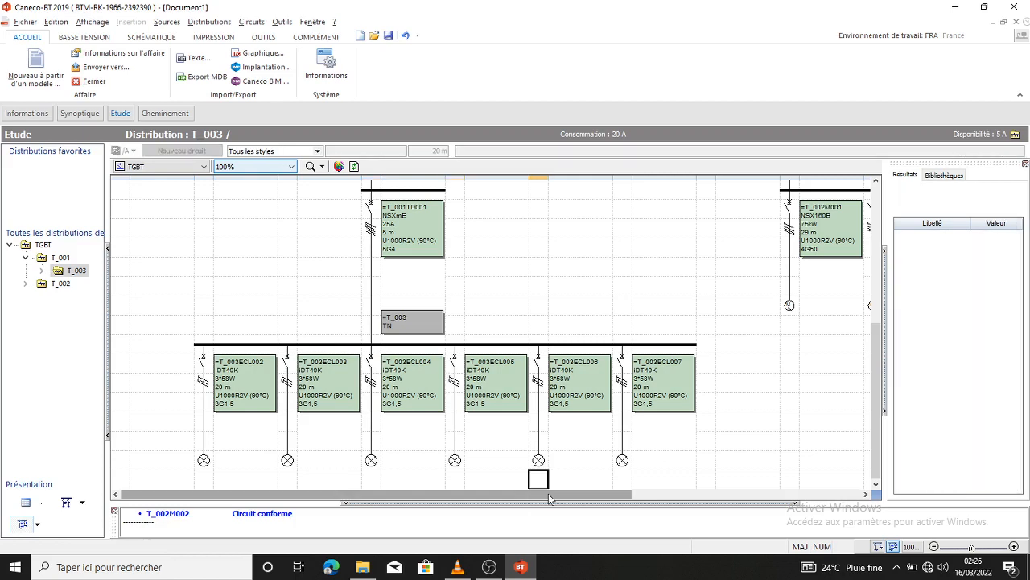
Step: Check the selectivity results of circuit TGBTTD002 and of its downstream motor circuits T_002M001 and T_002M002
drag(694, 508, 692, 509)
scroll(595, 433, up, 3)
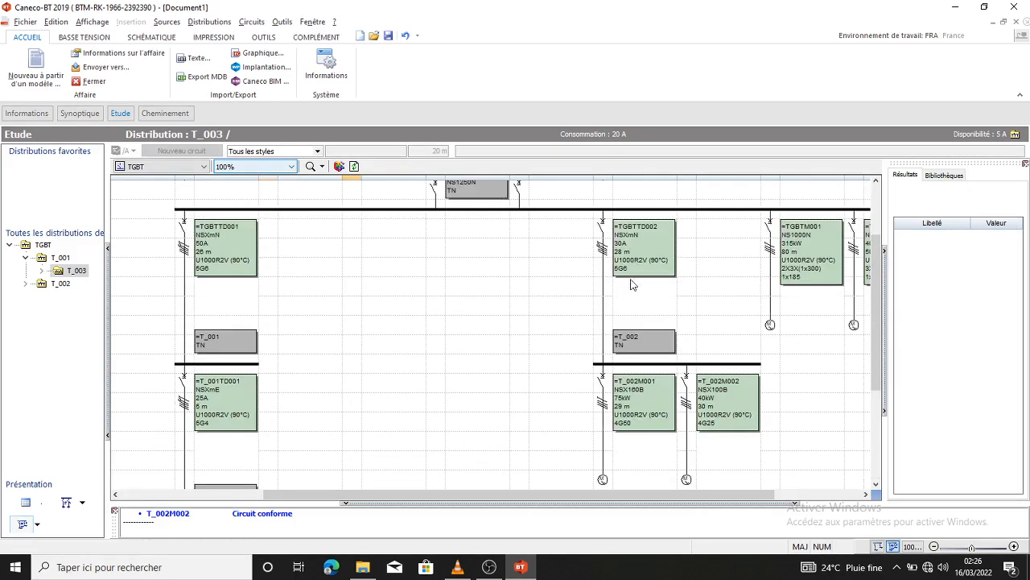
click(601, 234)
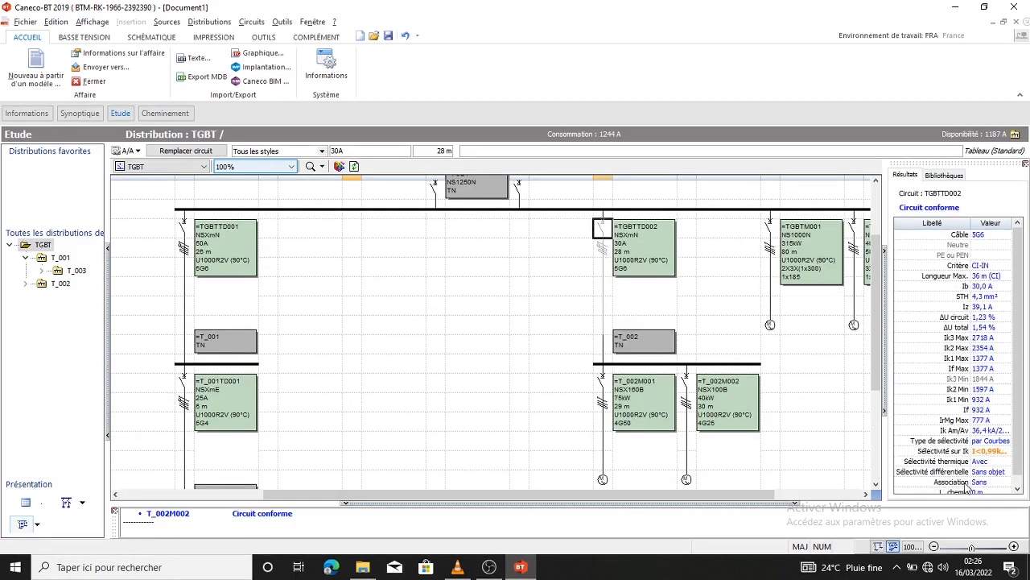
mouse_move(996, 454)
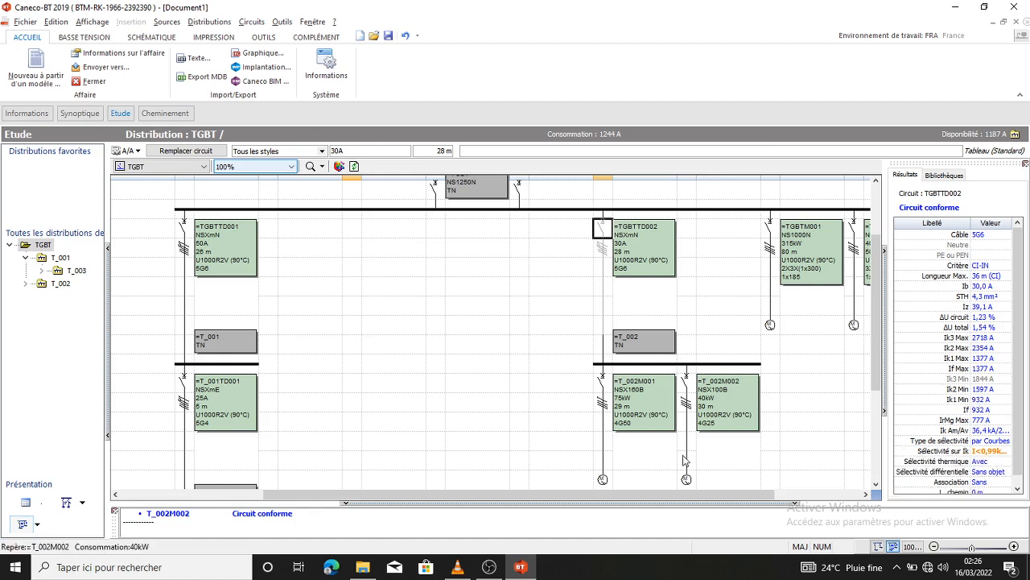
click(624, 410)
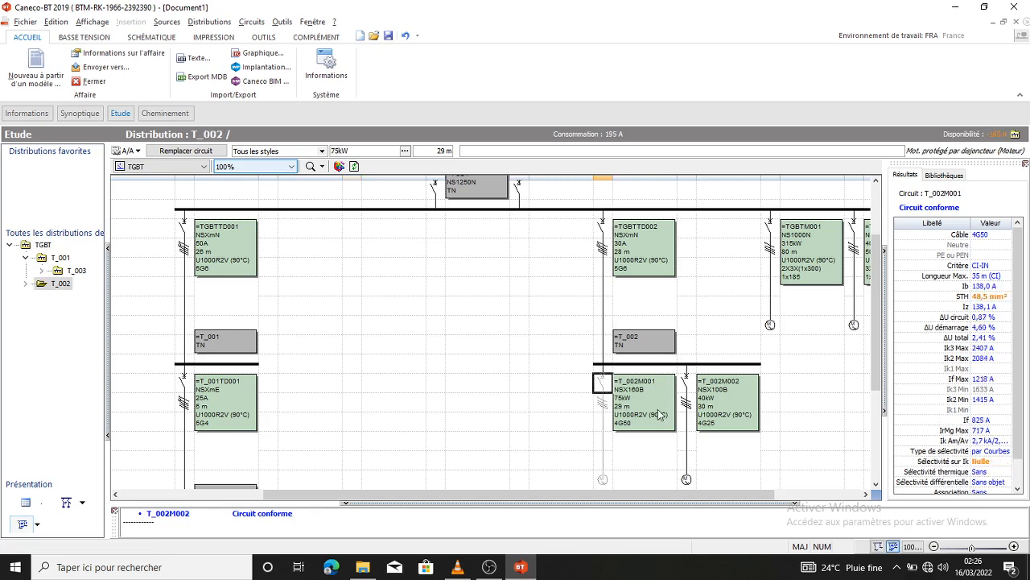
click(692, 384)
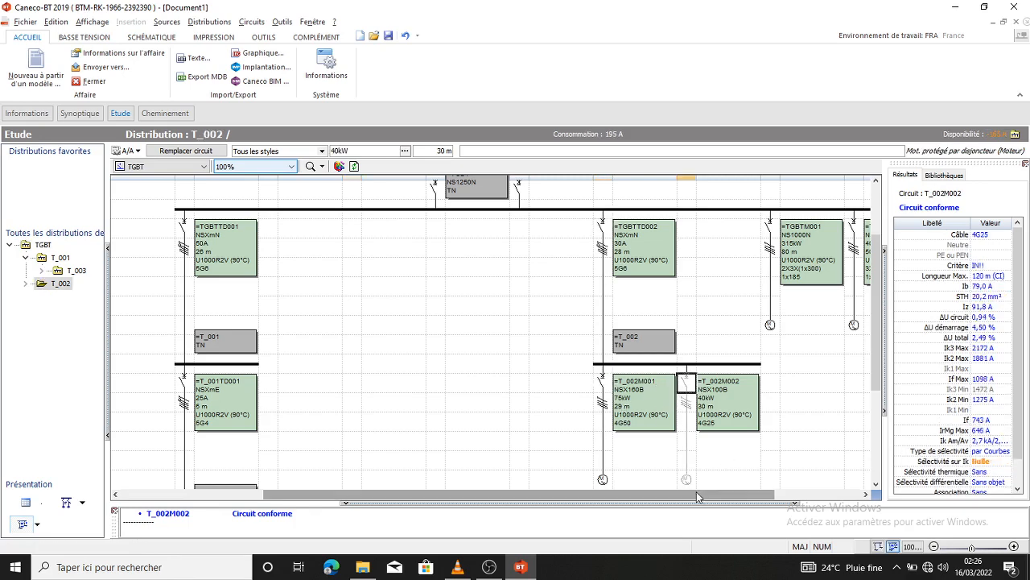
Step: Check the selectivity results of the TGBT motor circuits TGBTM001 and TGBTM002
drag(698, 497, 785, 497)
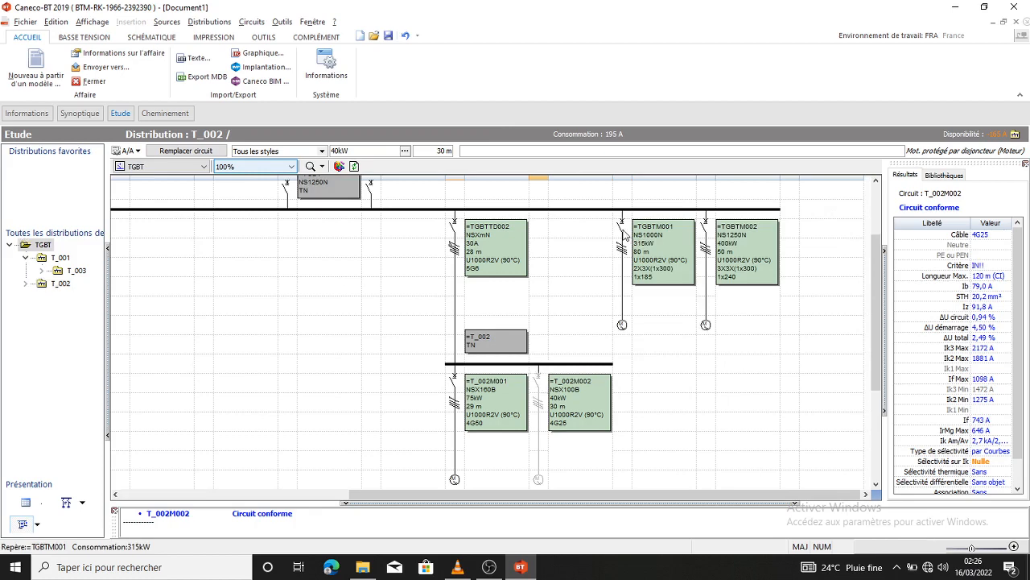
click(623, 232)
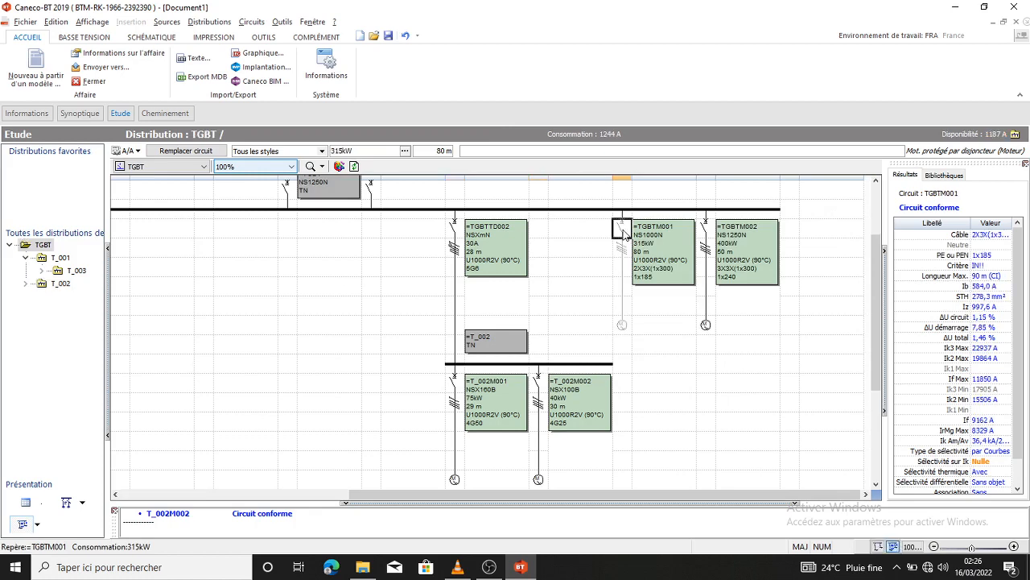
click(705, 232)
Step: Examine the selectivity curves of motor circuit TGBTM002 against the TGBT protection, and close its circuit sheet without changes
scroll(712, 395, up, 3)
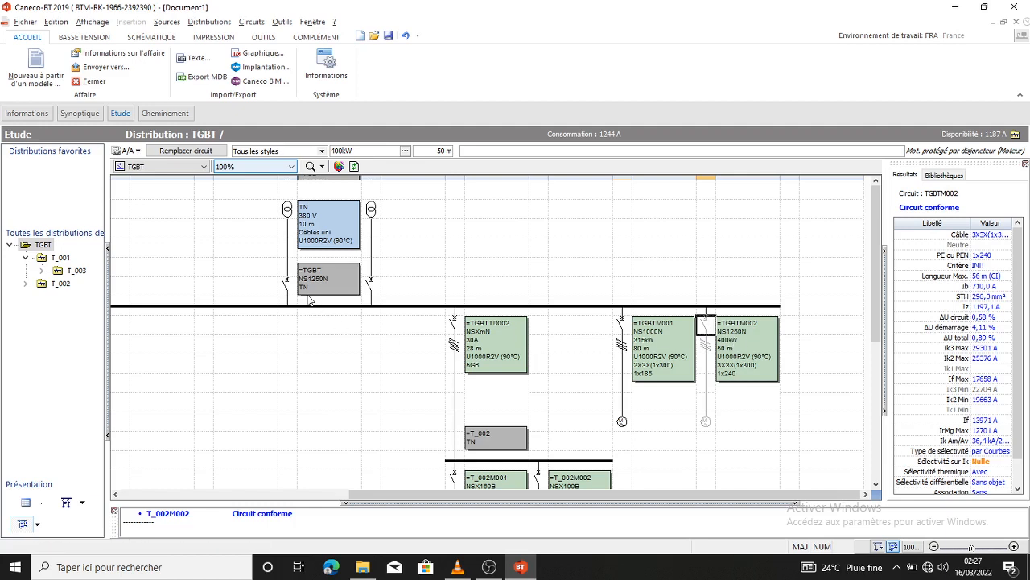
double_click(705, 326)
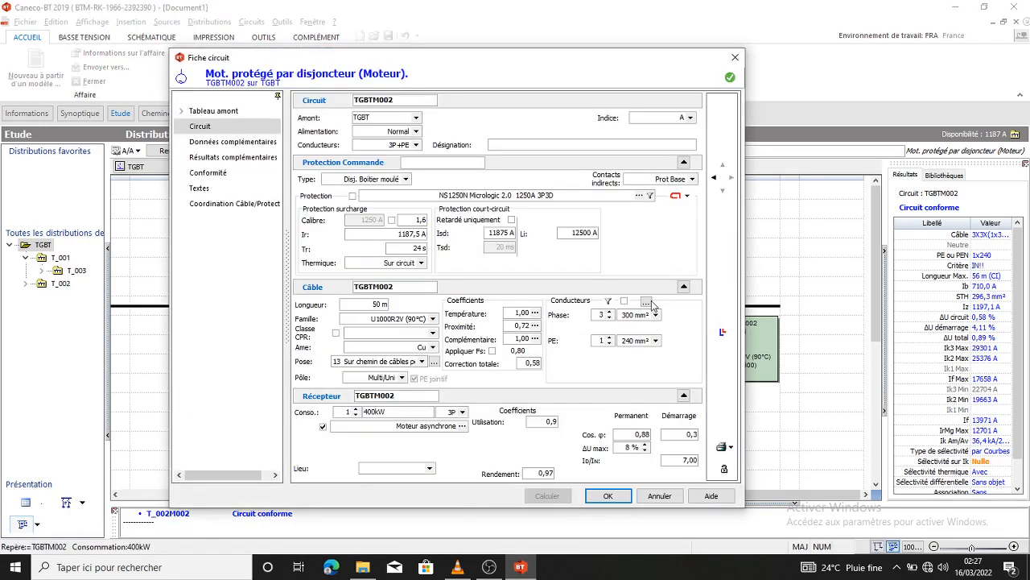
click(722, 331)
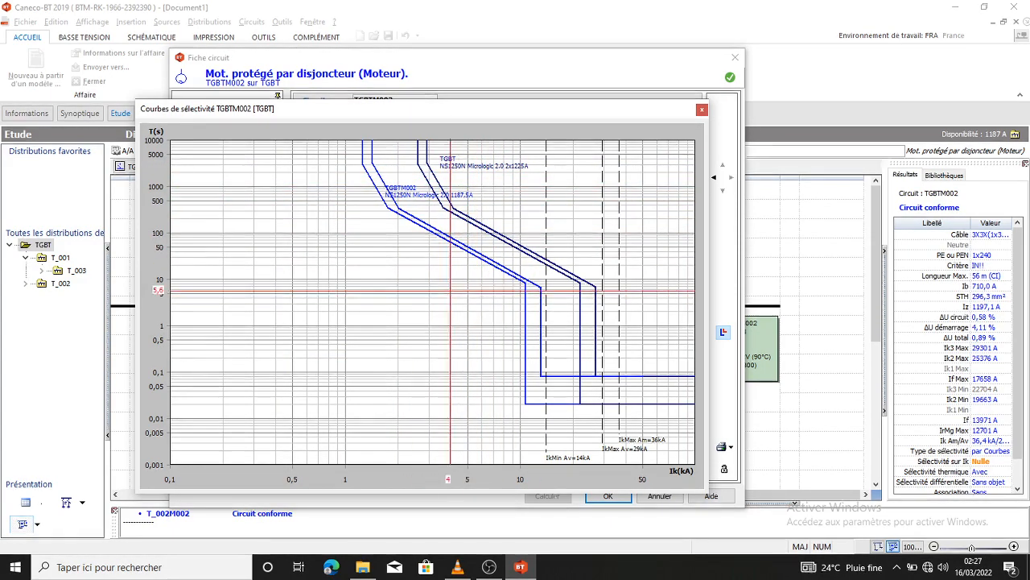
click(701, 109)
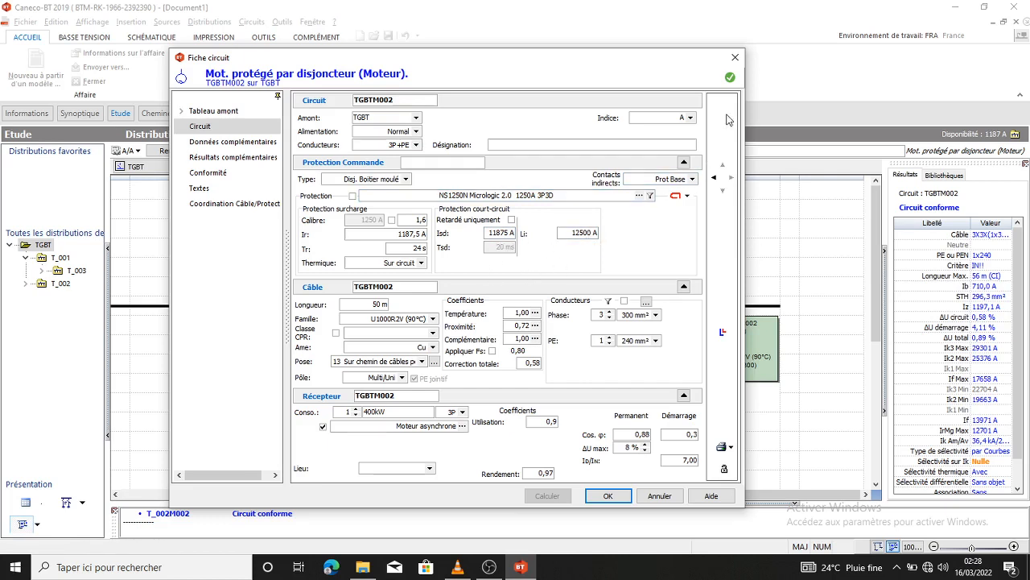
click(735, 57)
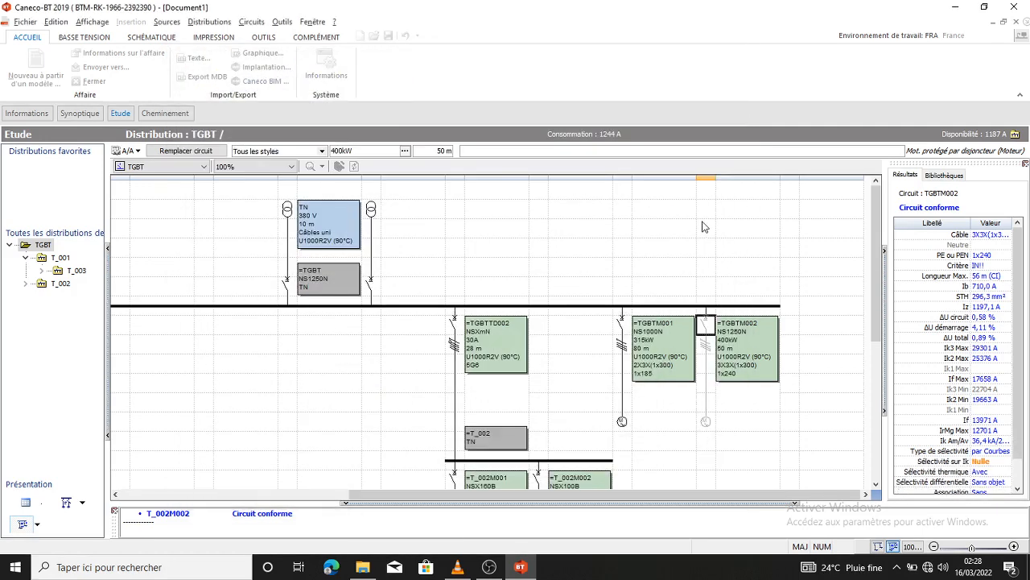
Step: Examine the selectivity curves of motor circuit TGBTM001 against the TGBT protection, and close its circuit sheet without changes
click(621, 324)
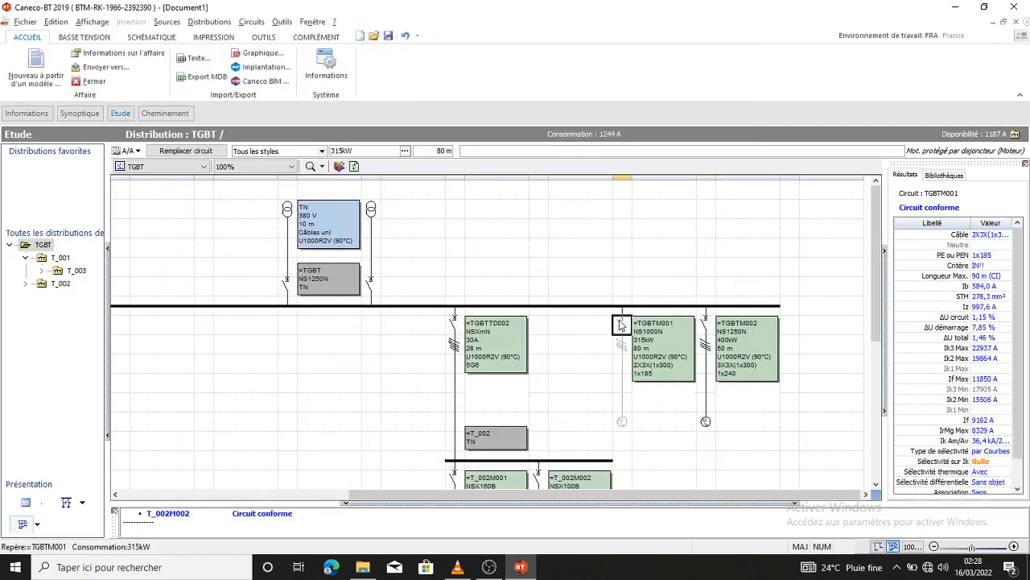
double_click(621, 324)
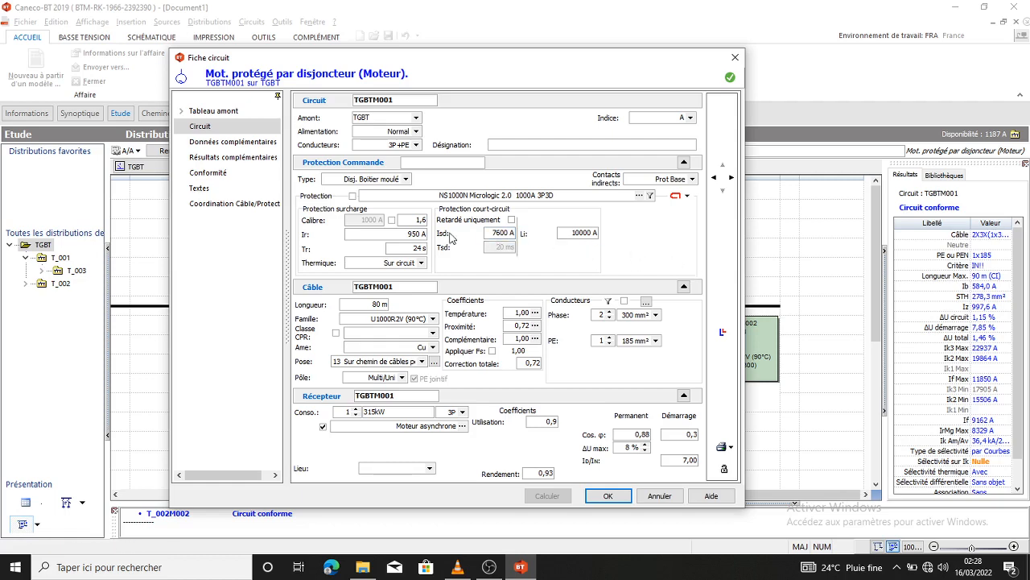
click(722, 331)
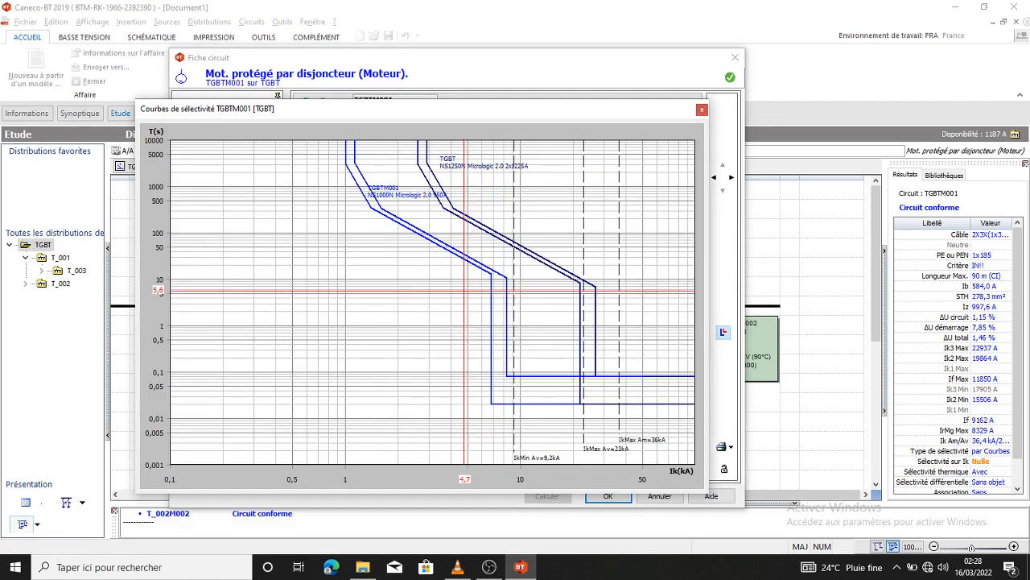
click(702, 108)
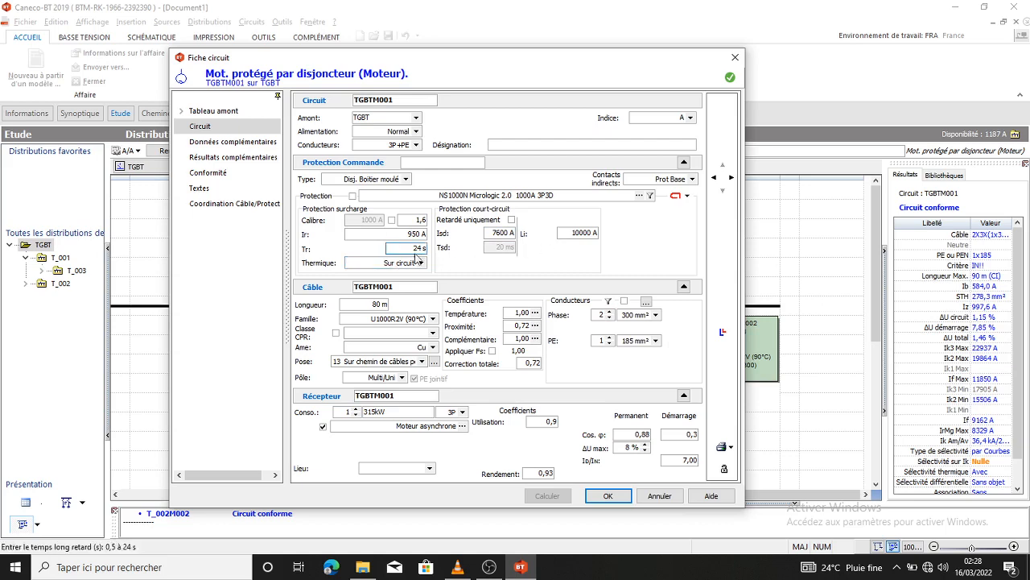
click(736, 58)
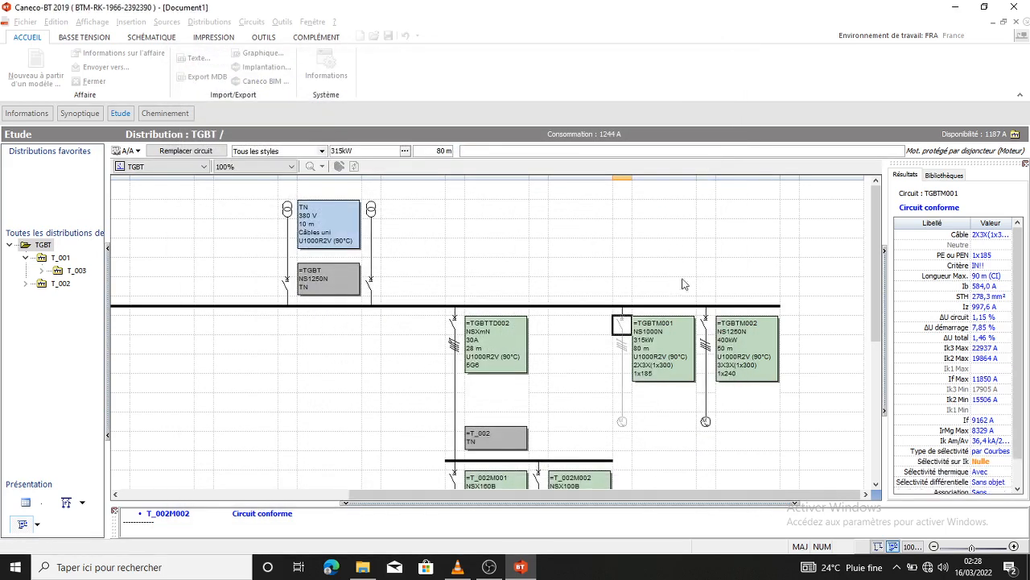
Step: Examine the selectivity curves of circuit TGBTTD002 against the TGBT protection, and close its circuit sheet without changes
click(704, 326)
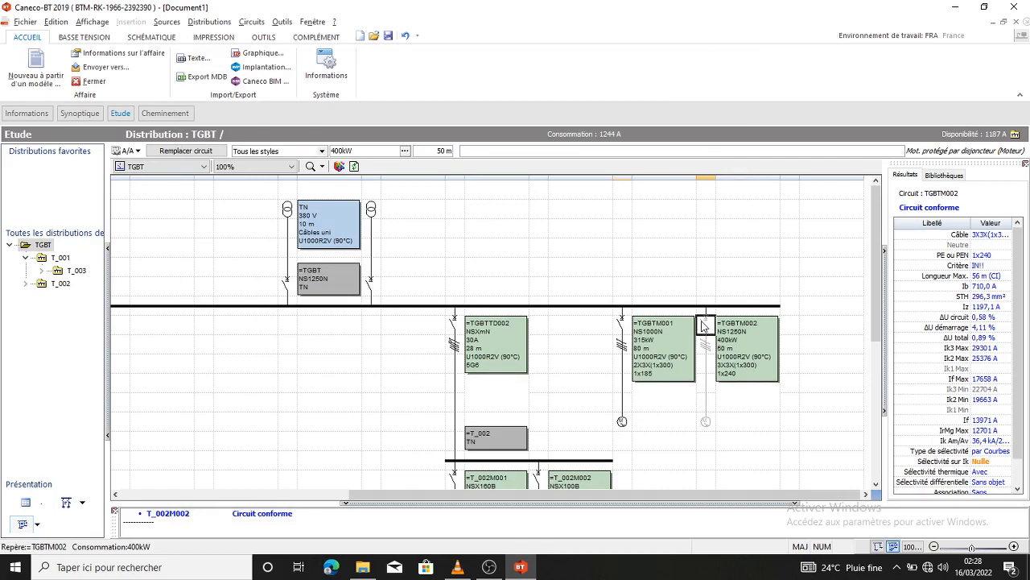
double_click(704, 326)
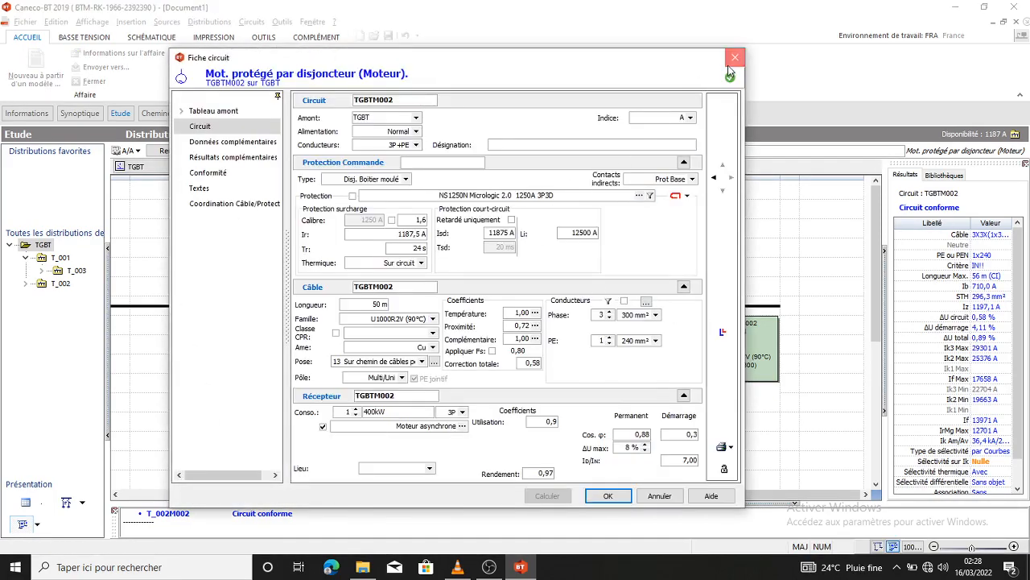
click(735, 58)
click(454, 322)
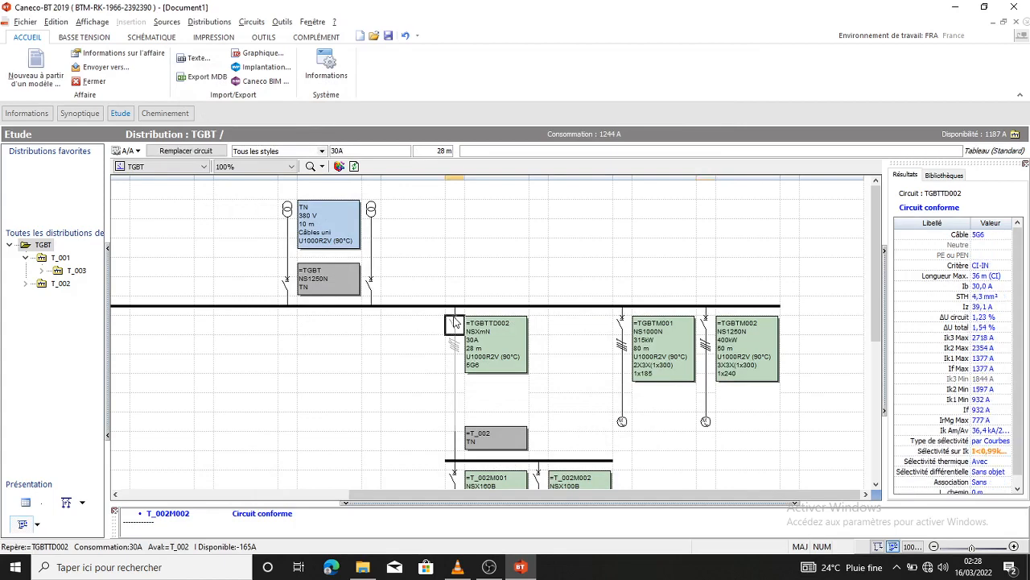
double_click(454, 322)
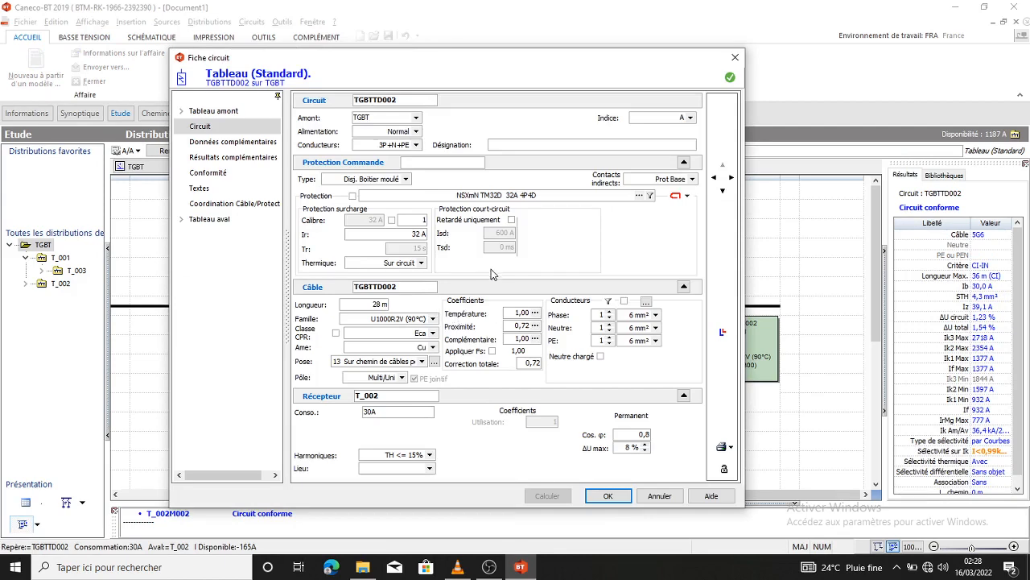
click(722, 333)
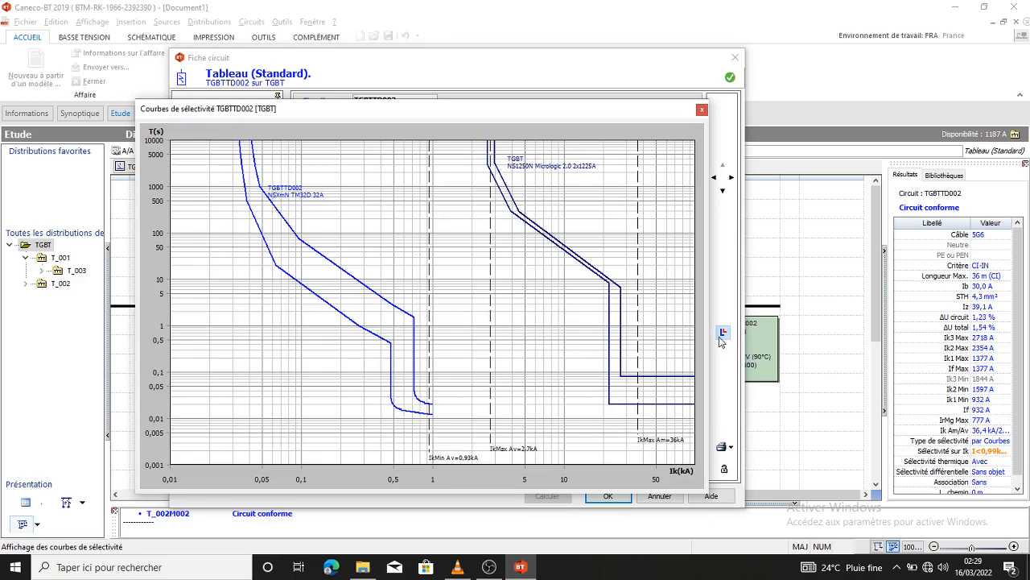
click(735, 58)
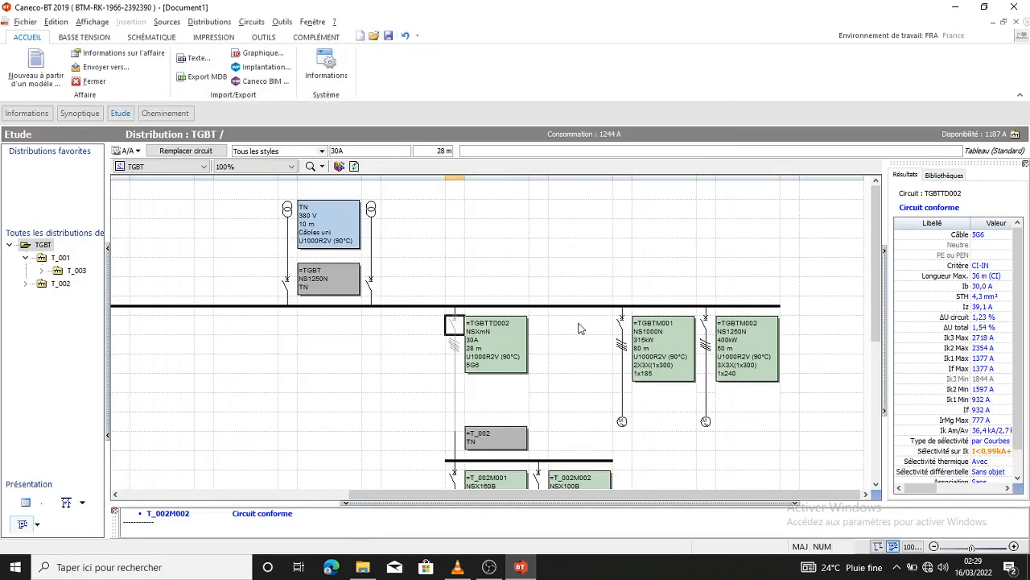
Step: Review the selectivity curves of motor circuit TGBTM002, set its overload oversizing coefficient to 1 and recalculate the circuit
click(705, 325)
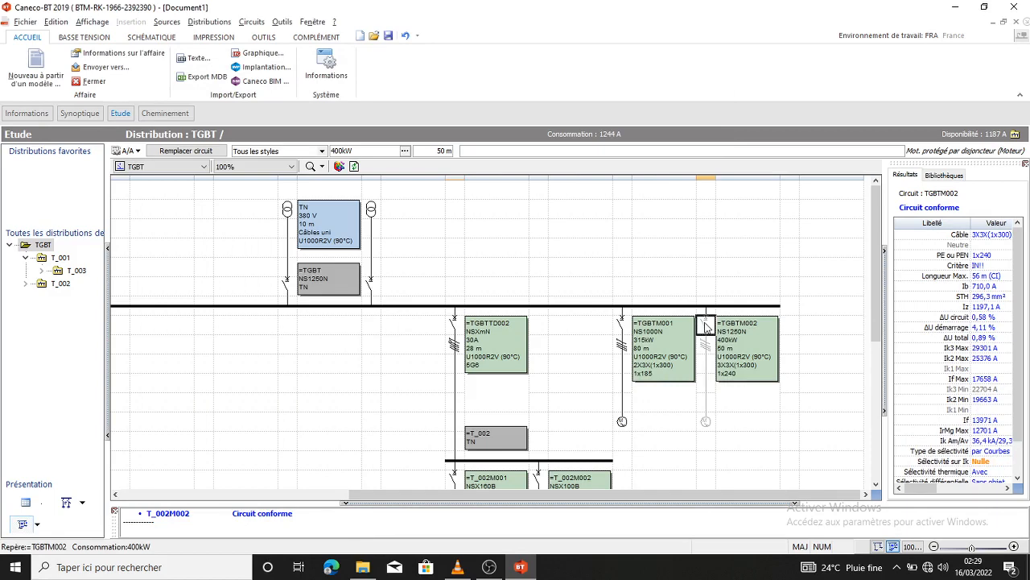
double_click(706, 325)
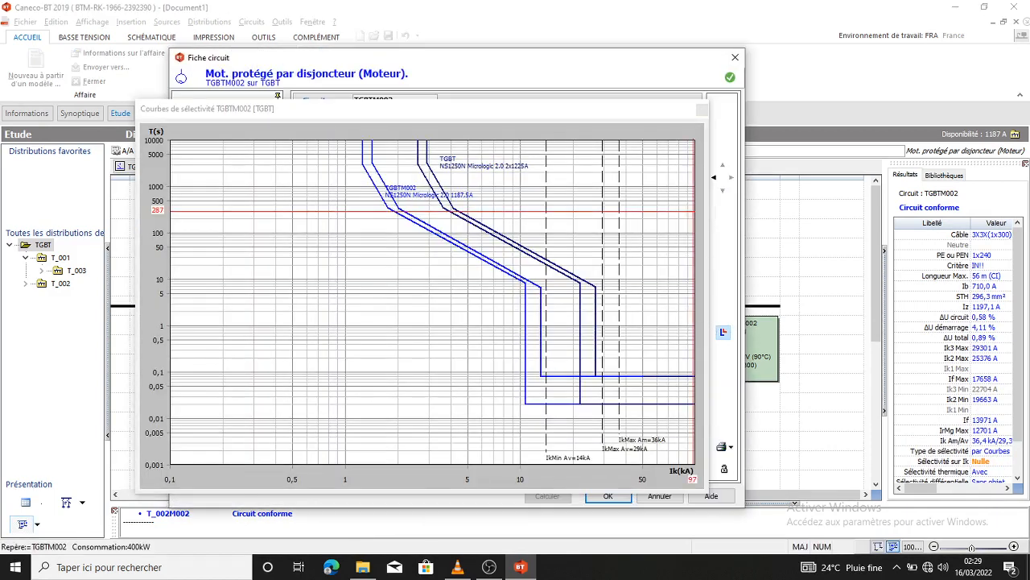
click(702, 110)
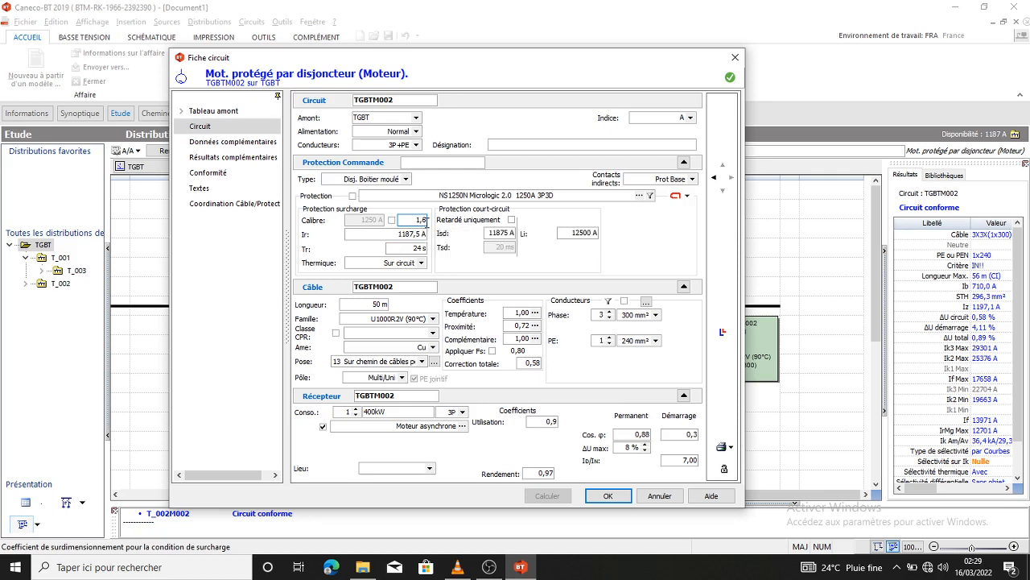
drag(425, 220, 377, 222)
text(1)
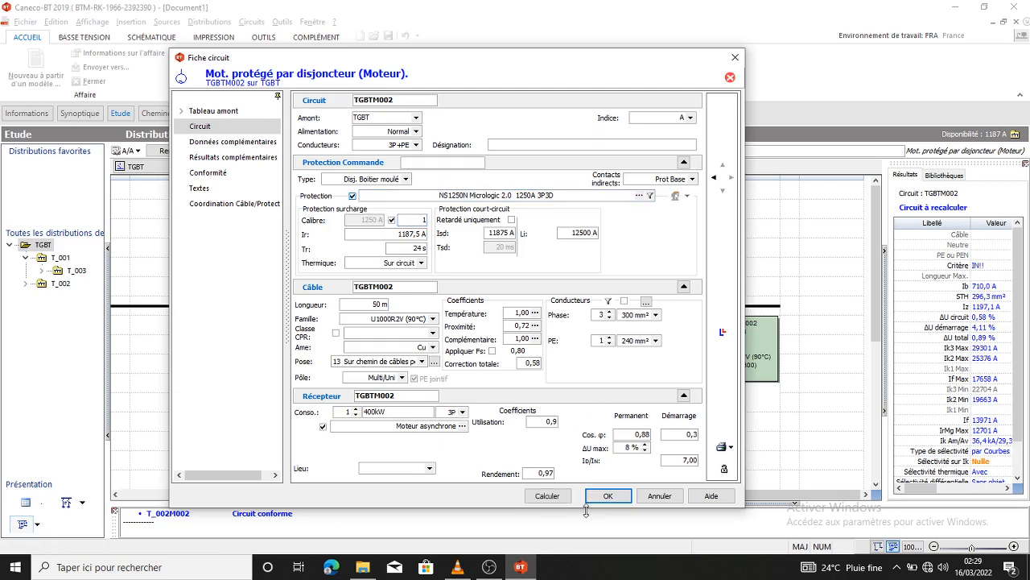
click(554, 497)
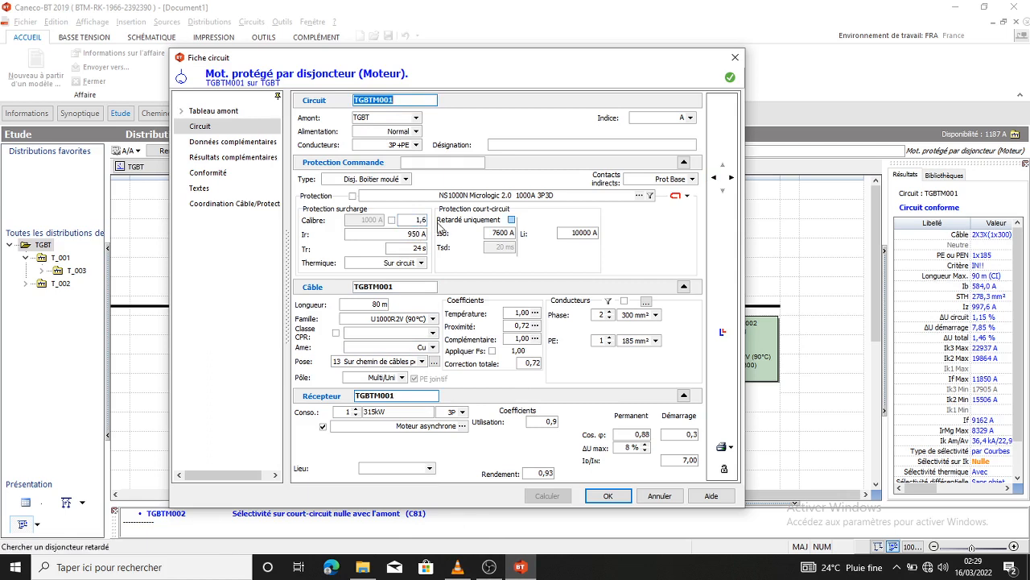
Step: Set the overload oversizing coefficient of motor circuit TGBTM001 to 1, recalculate it and check its selectivity curves
double_click(420, 223)
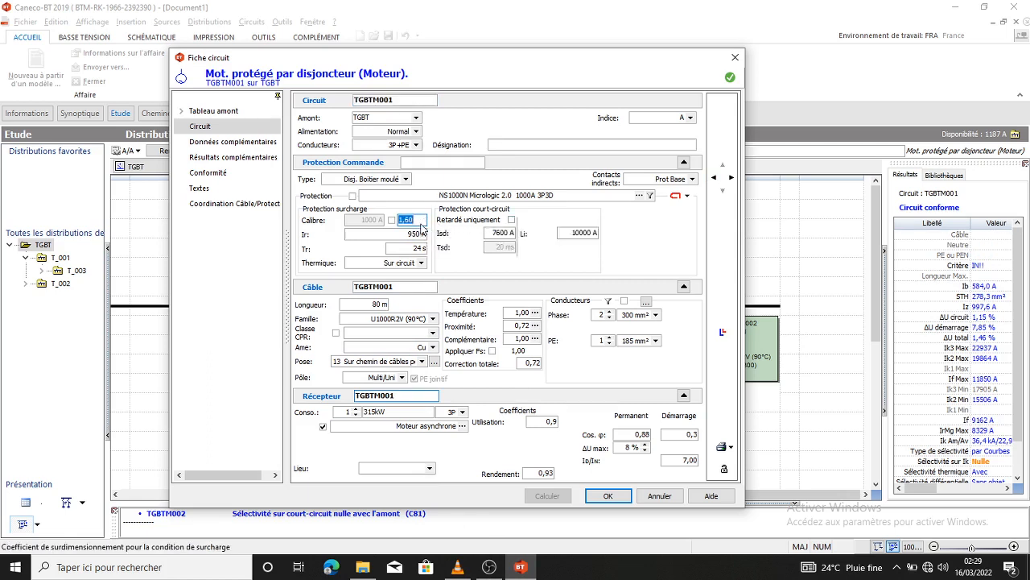
text(1)
click(547, 495)
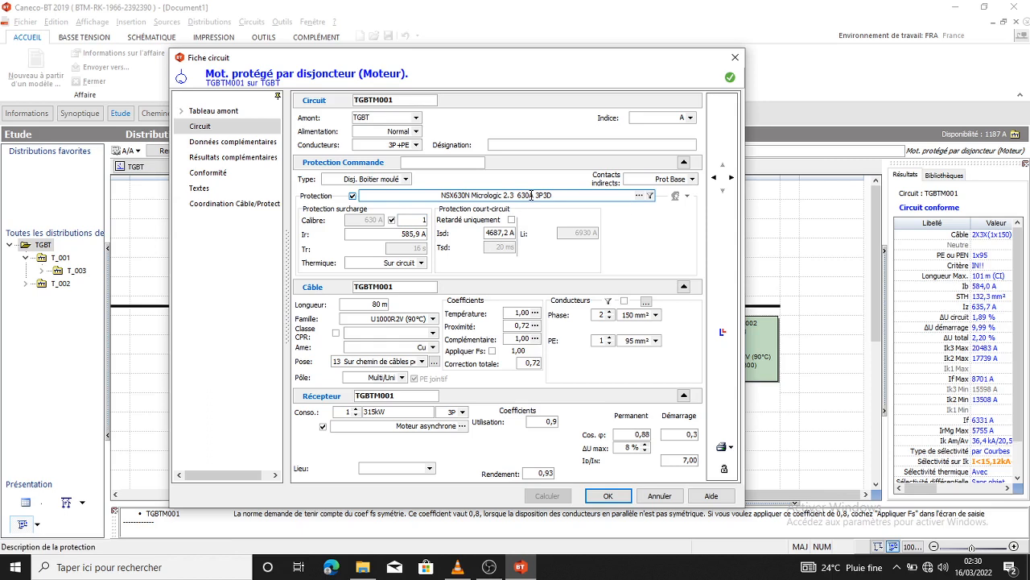
mouse_move(998, 465)
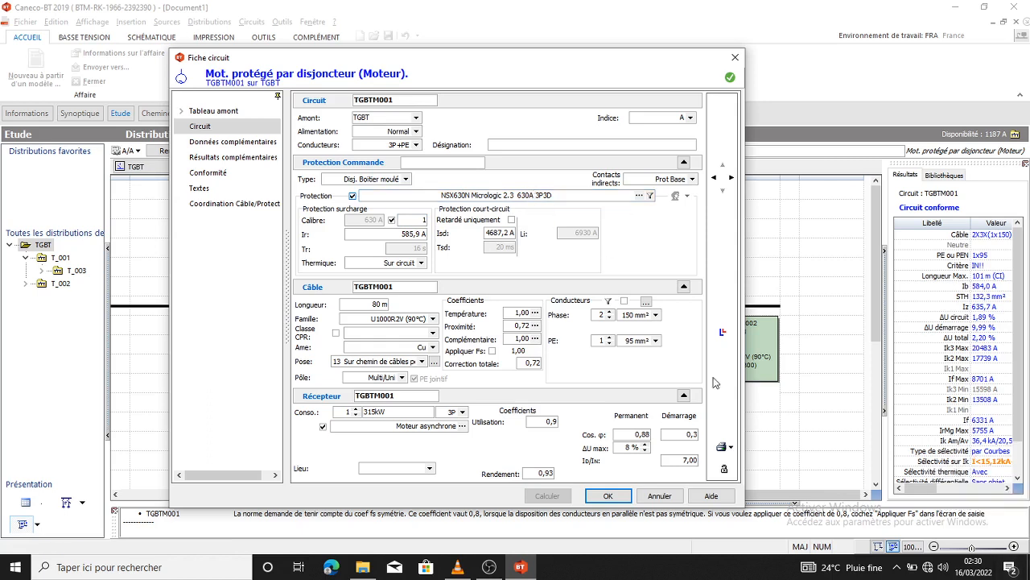
click(722, 331)
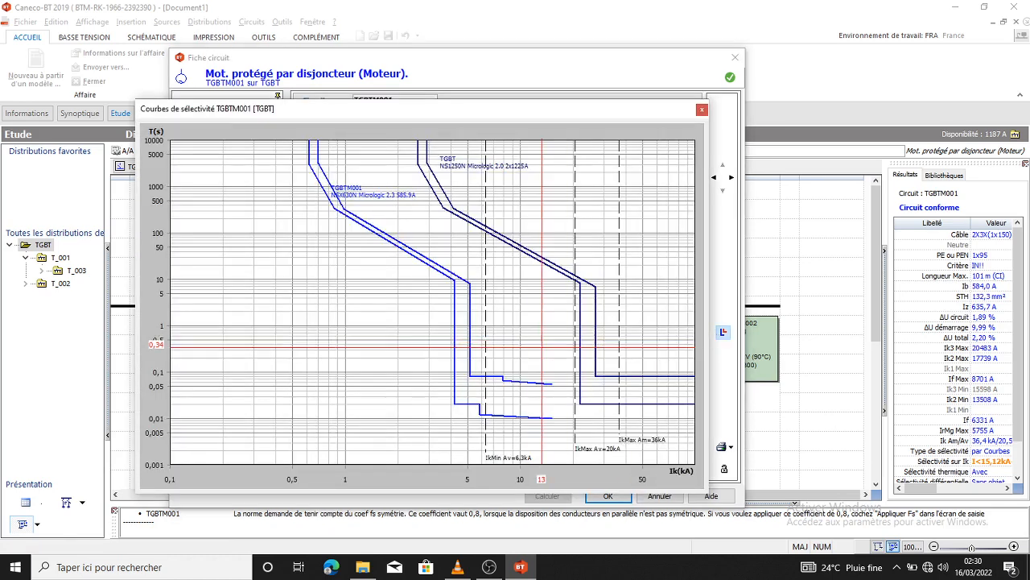
click(701, 110)
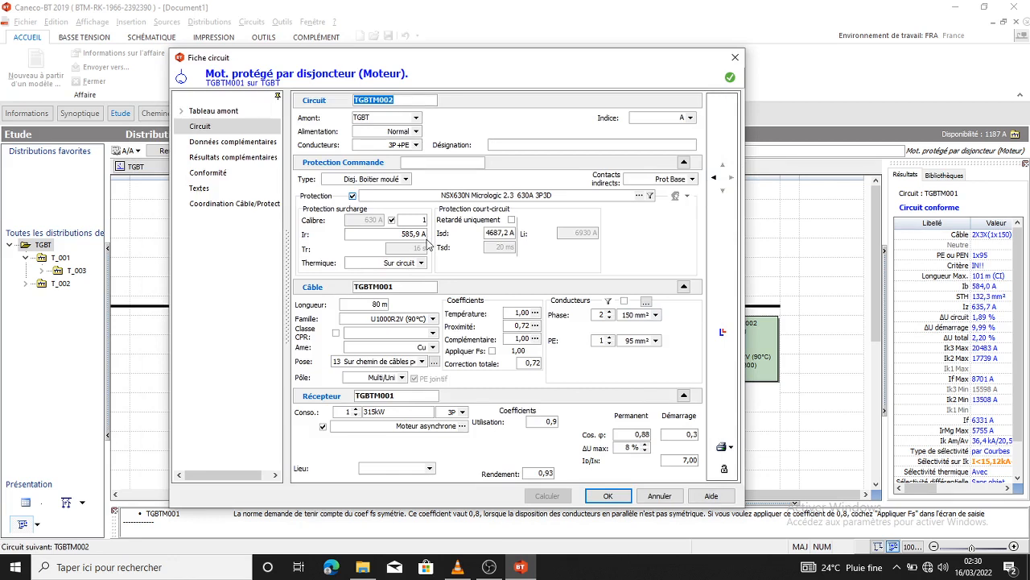
Step: Release the forced protection of motor circuit TGBTM002, recalculate it and check its selectivity curves against the TGBT protection
click(352, 196)
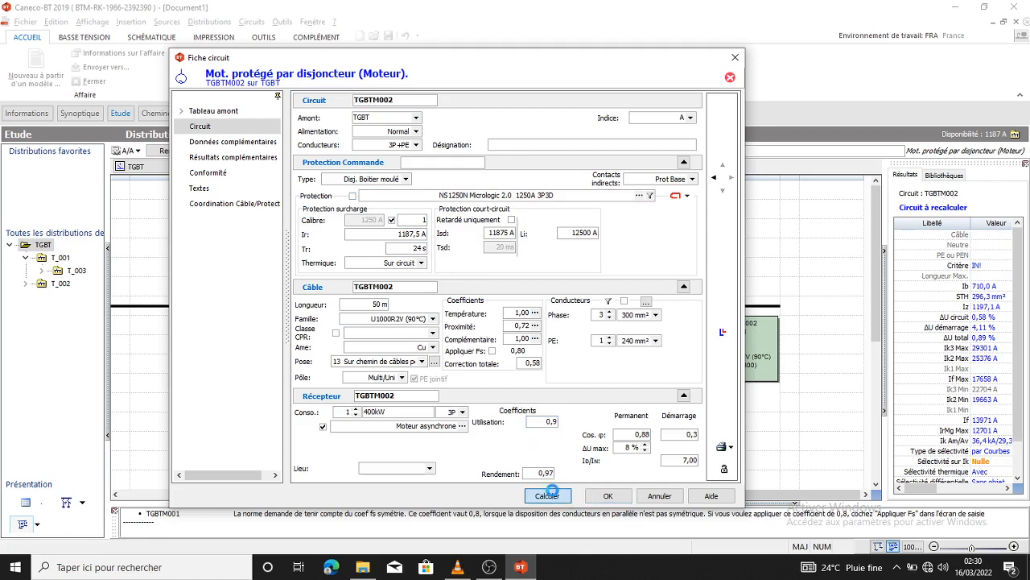
click(547, 494)
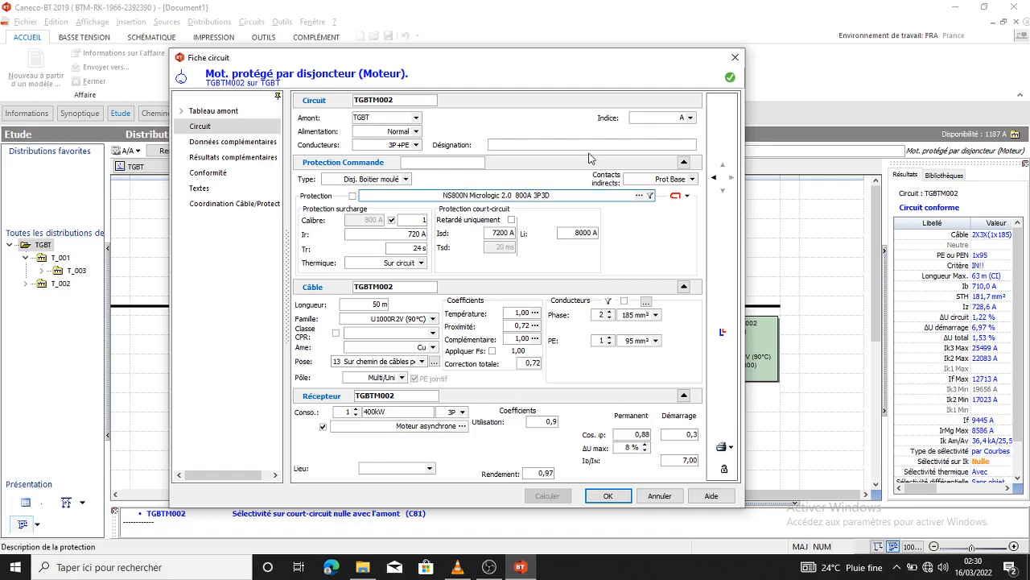
click(723, 333)
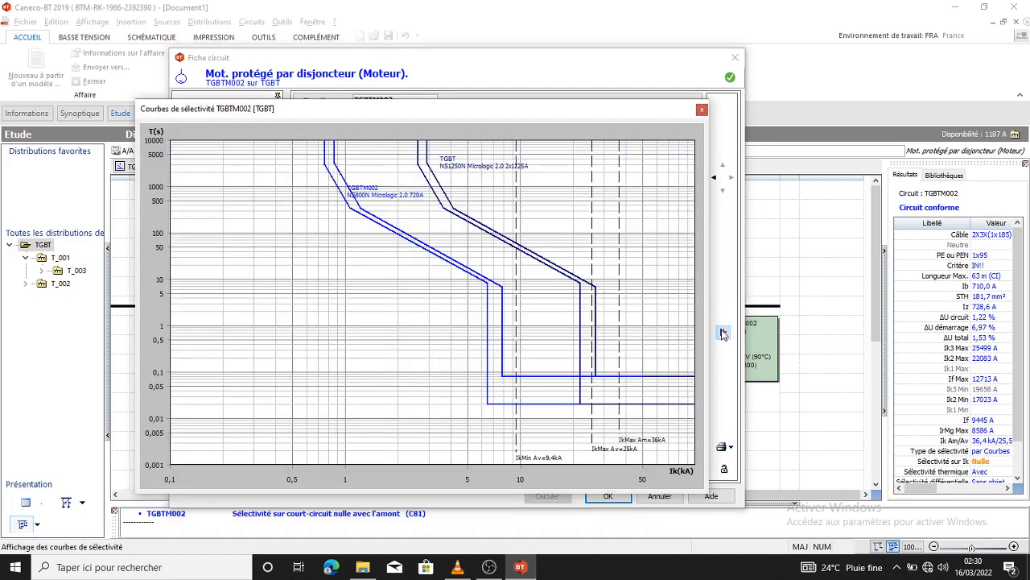
click(701, 111)
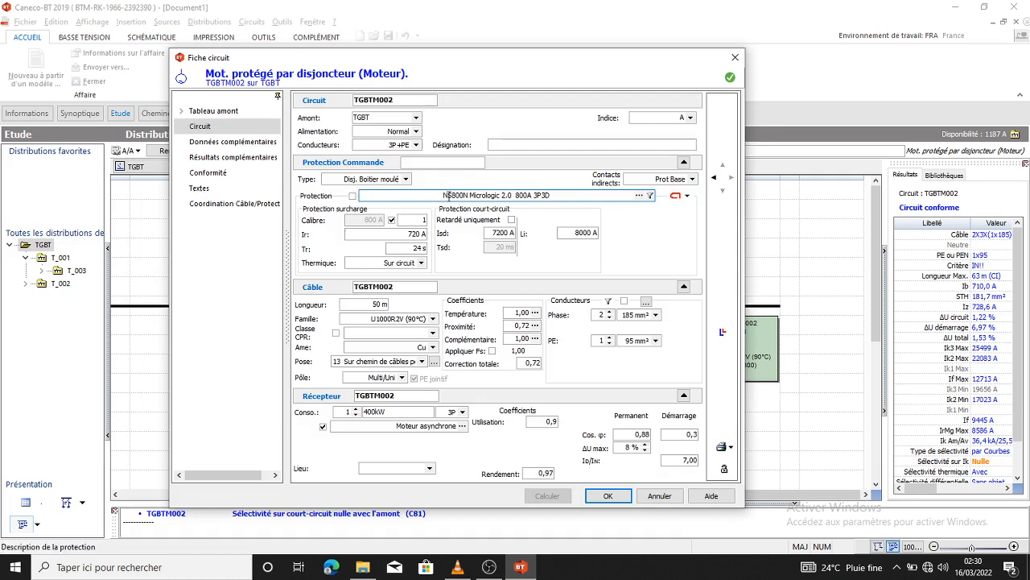
Step: Force the NS800N protection of TGBTM002, review its cable/protection coordination and additional data, and validate the circuit sheet
click(353, 196)
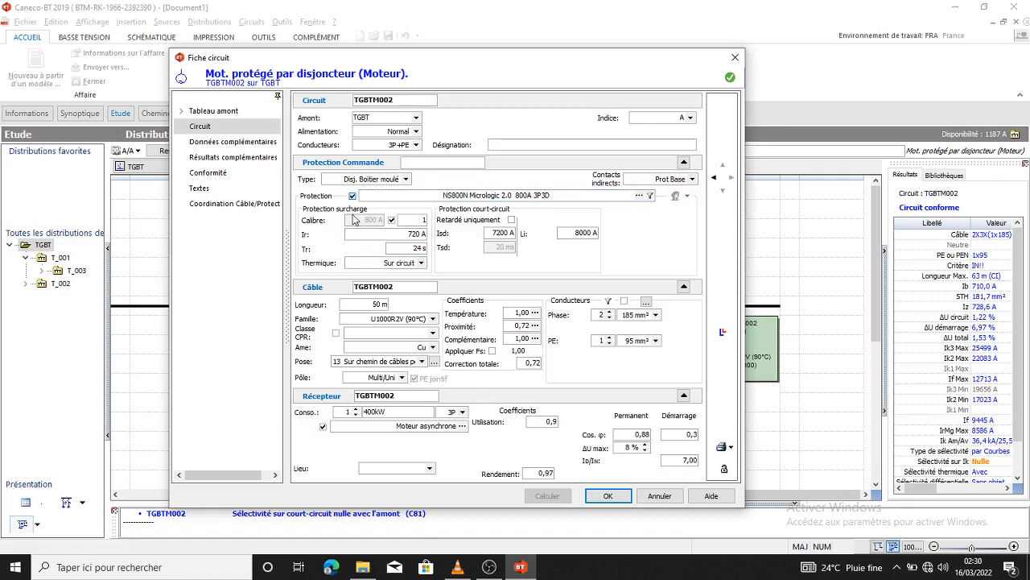
click(261, 203)
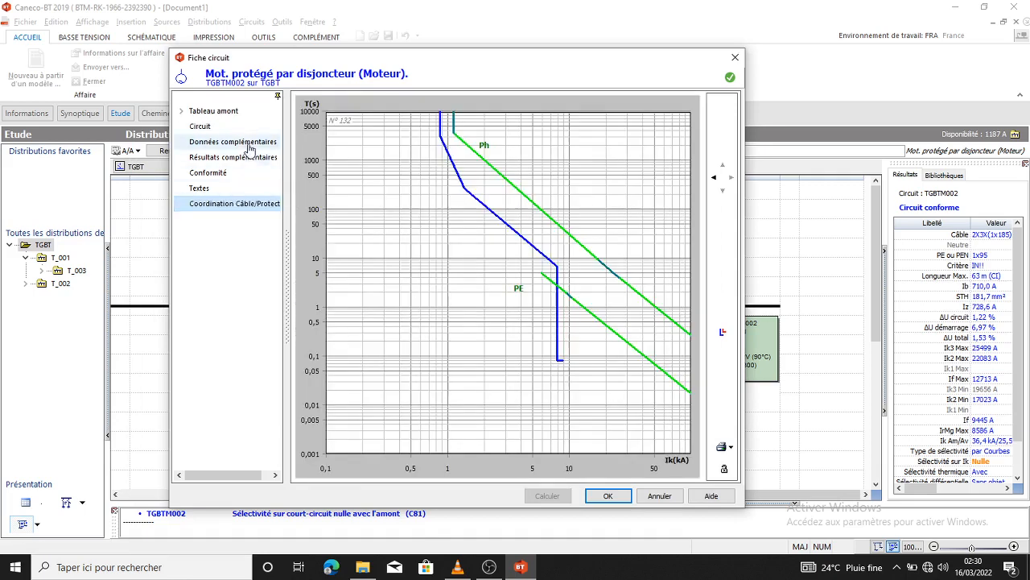
click(247, 144)
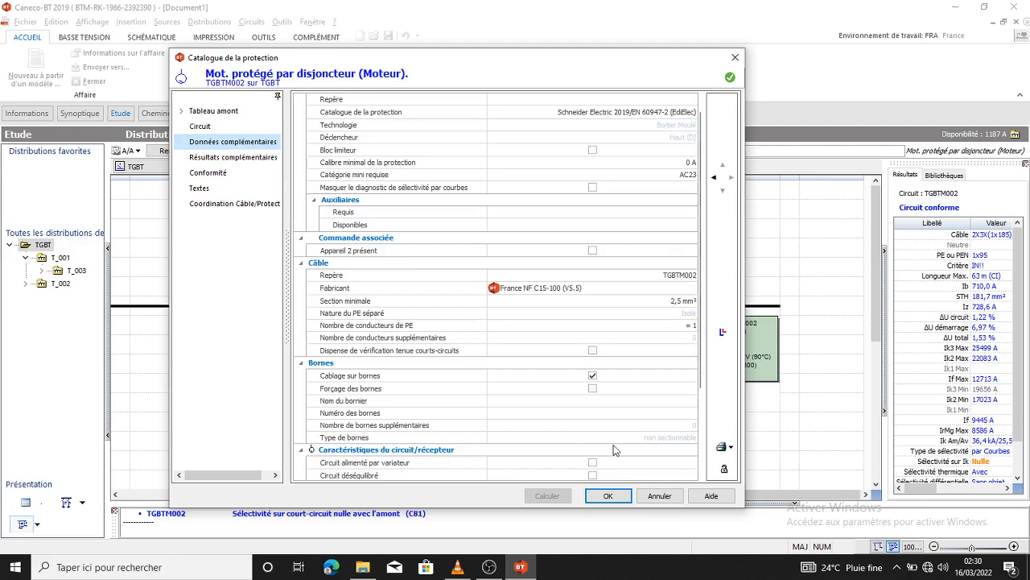
click(218, 127)
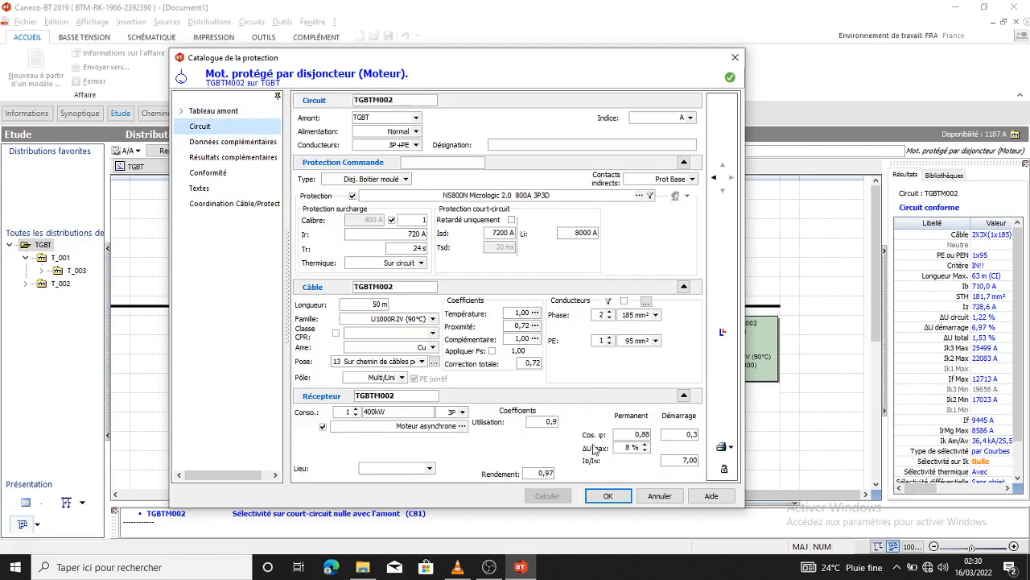
click(605, 494)
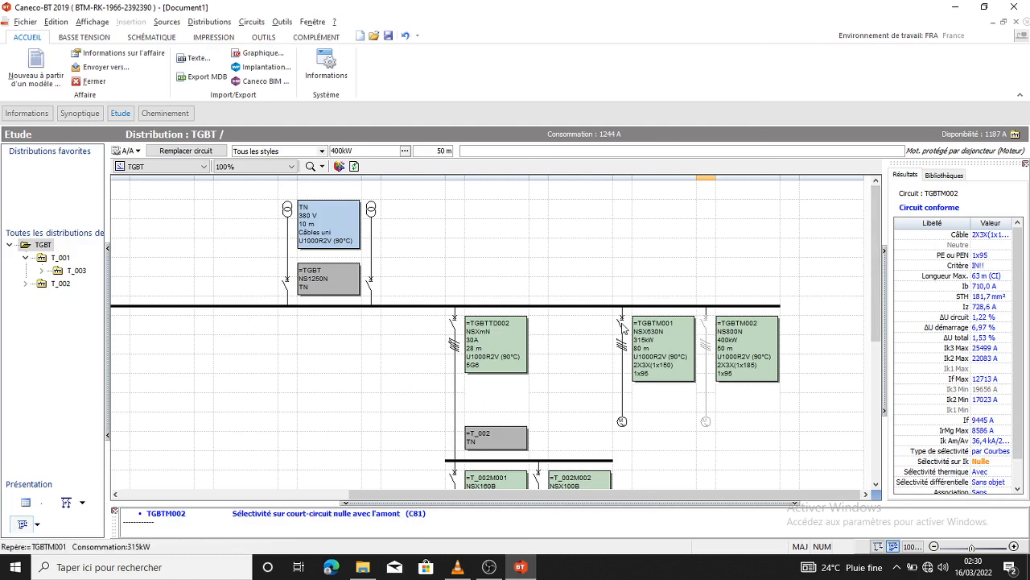
Step: Compare the selectivity results of the resized motor circuits TGBTM001 and TGBTM002
click(622, 324)
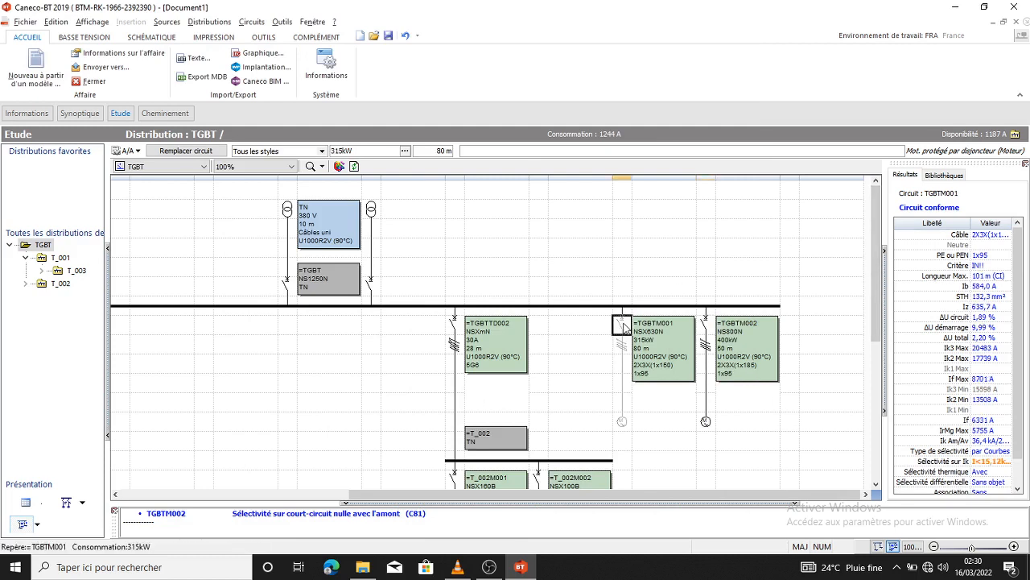
mouse_move(987, 465)
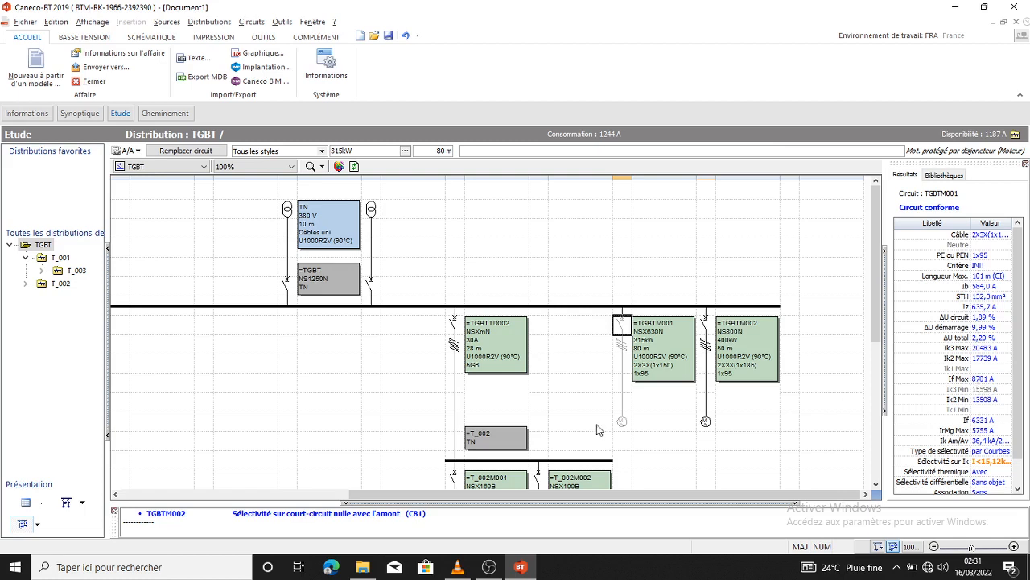
click(707, 322)
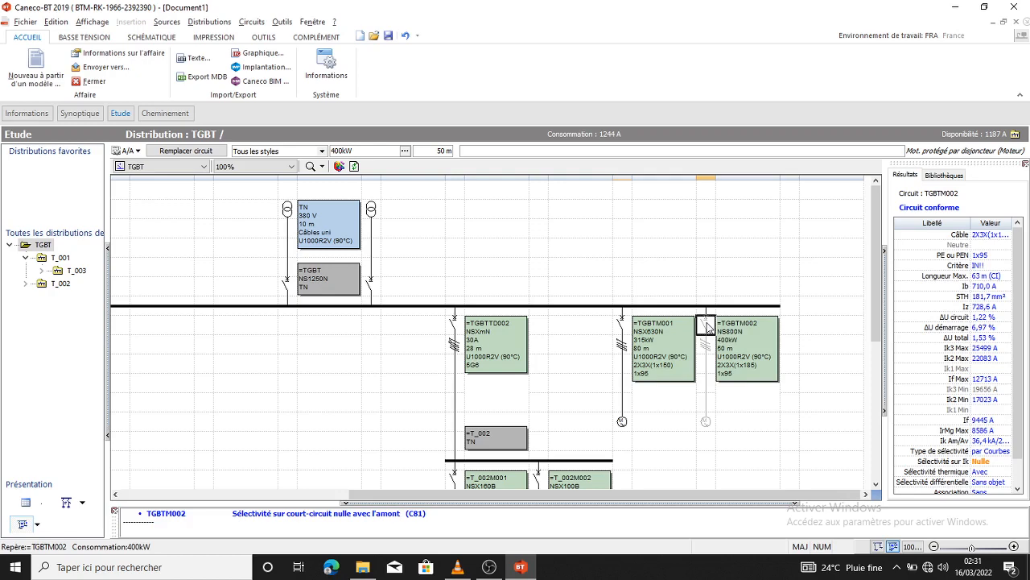
Step: Examine the catalogue data sheet and alternative models for the TGBTM002 breaker, and close the circuit sheet without changes
double_click(708, 326)
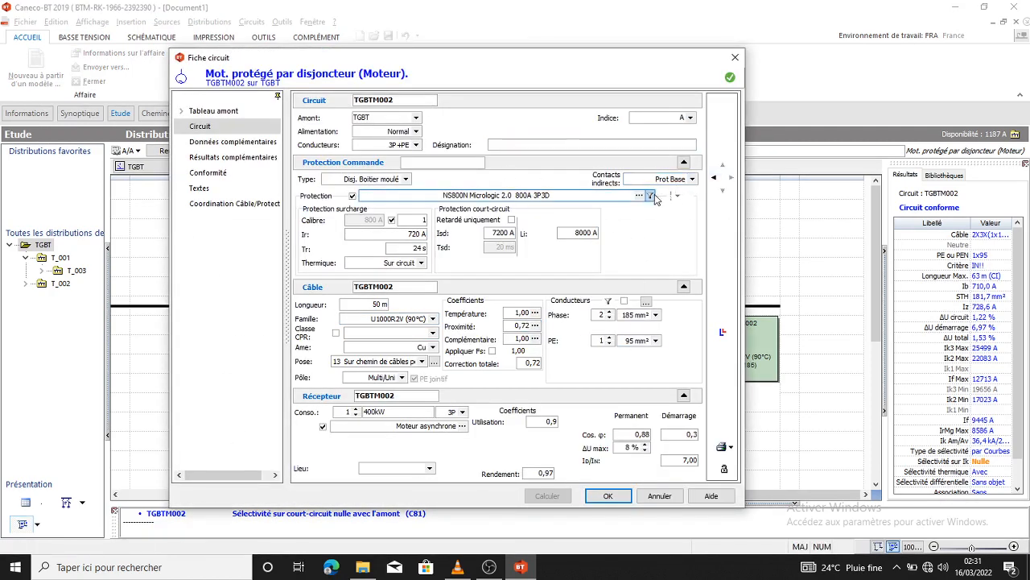
click(639, 197)
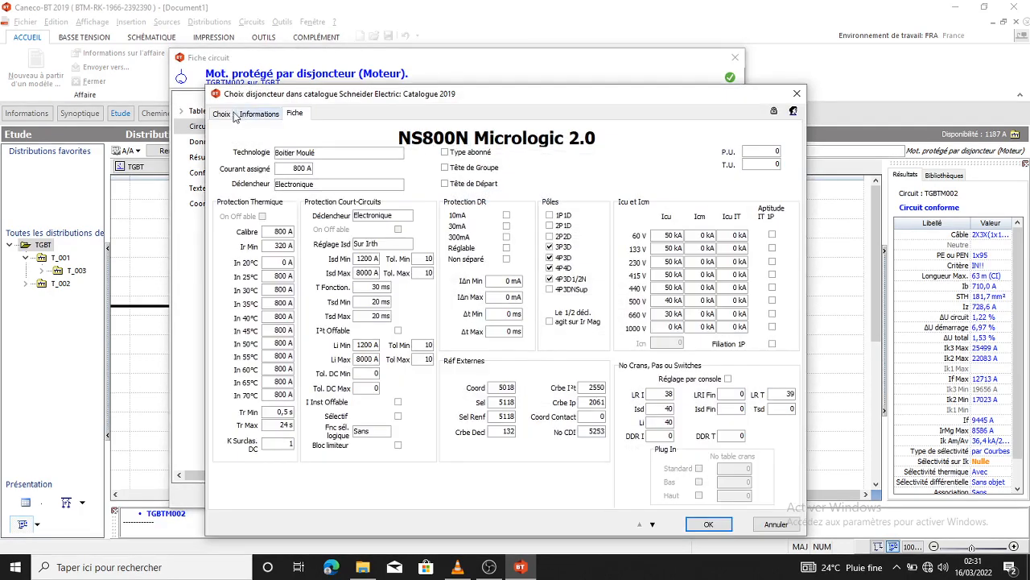
click(224, 114)
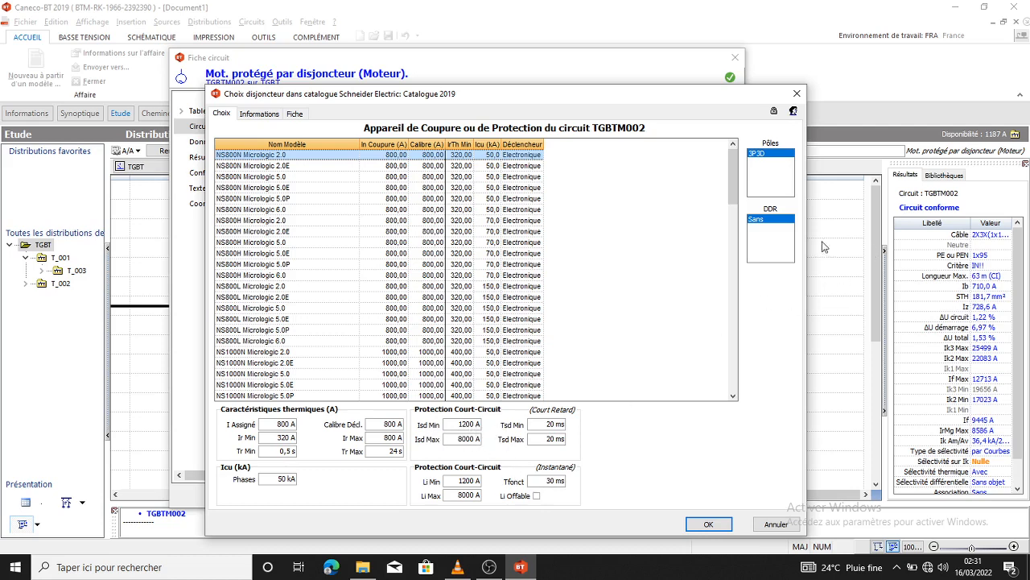
click(797, 94)
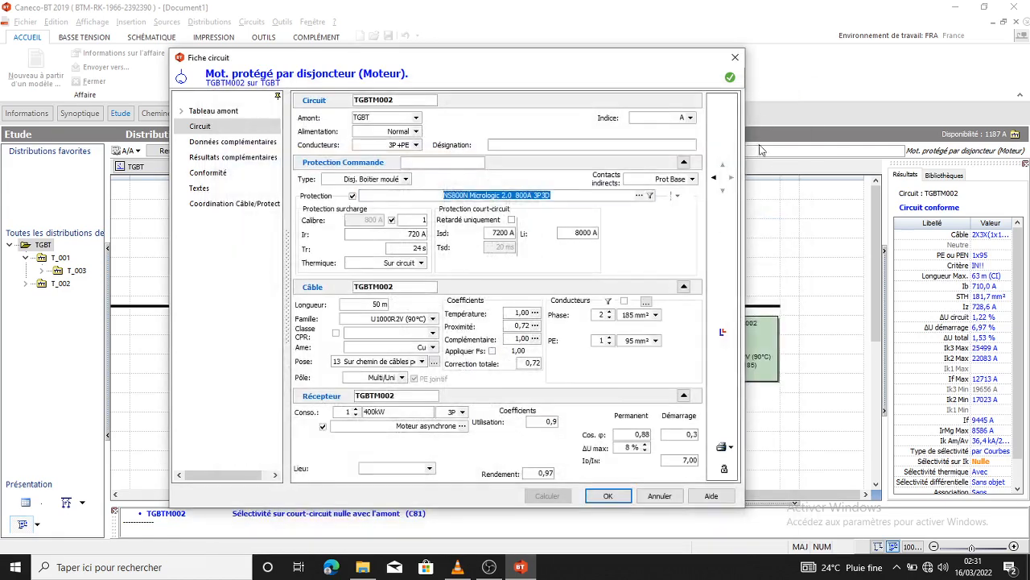
click(734, 57)
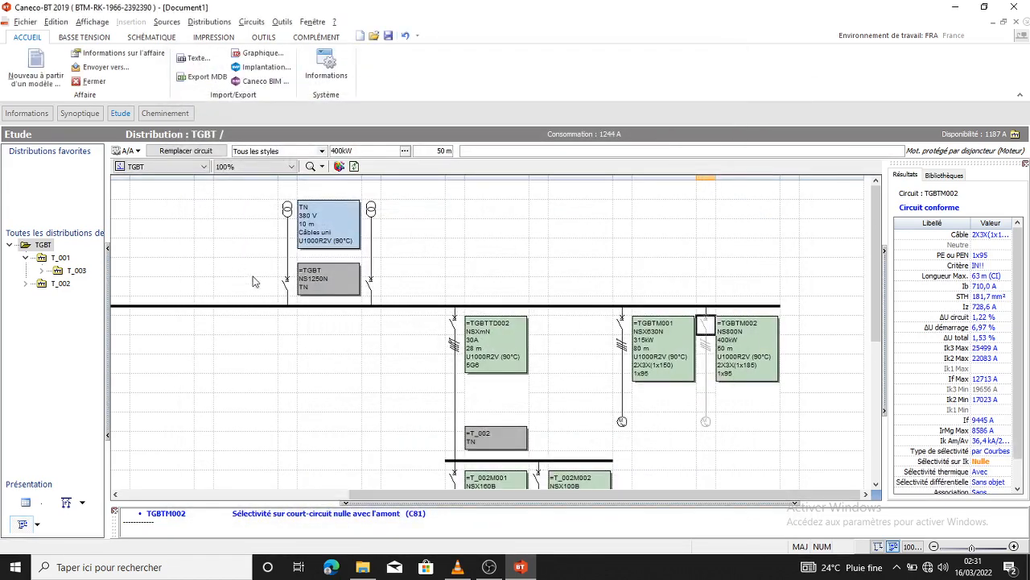
Step: Examine the catalogue data sheet and alternative models for the main protection breaker of TGBT
click(287, 283)
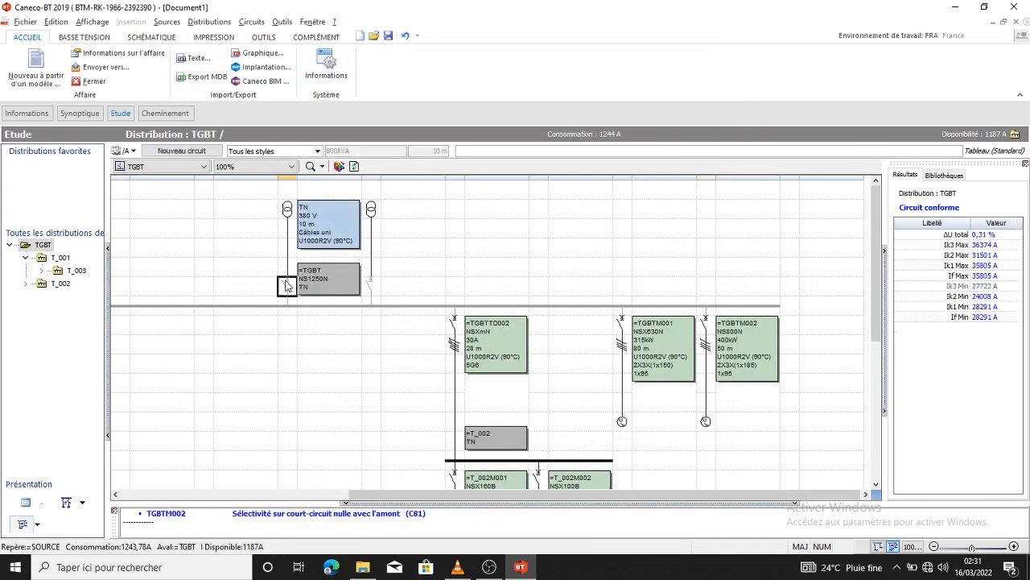
double_click(286, 285)
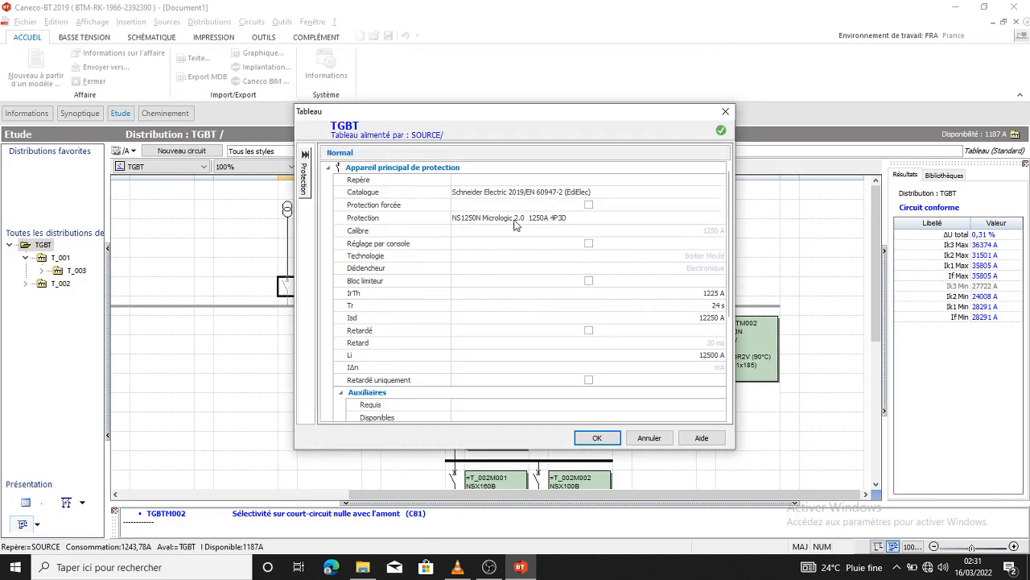
click(522, 220)
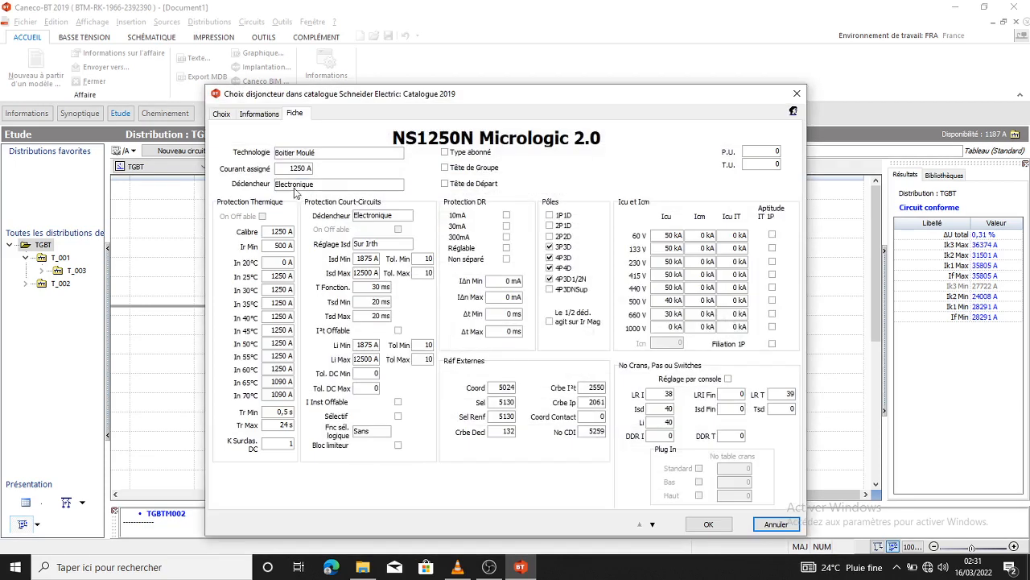
click(222, 115)
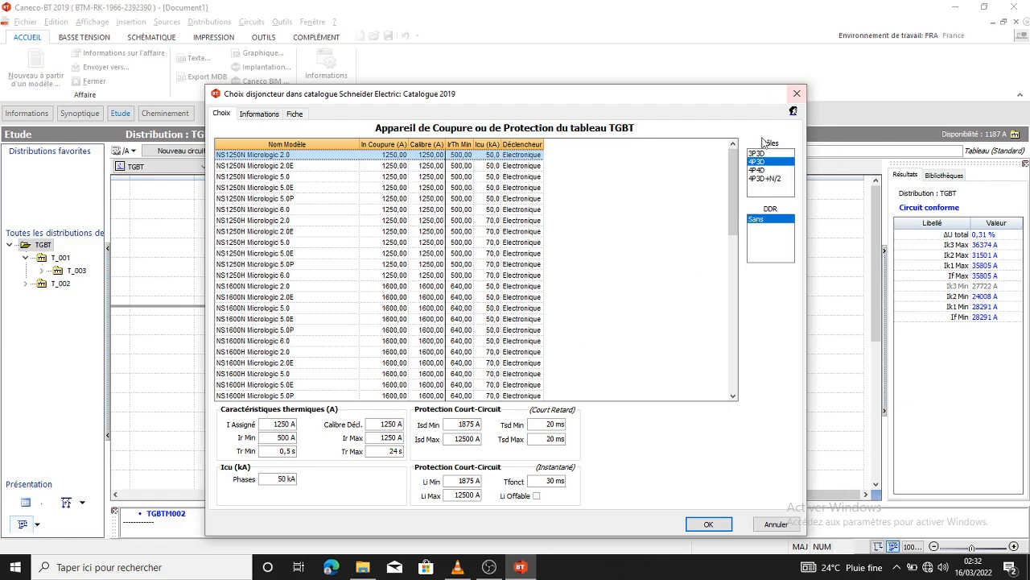
Step: Review the Schneider Electric catalogue breaker choices for the protection of motor circuit TGBTM002, keeping its current device
click(796, 98)
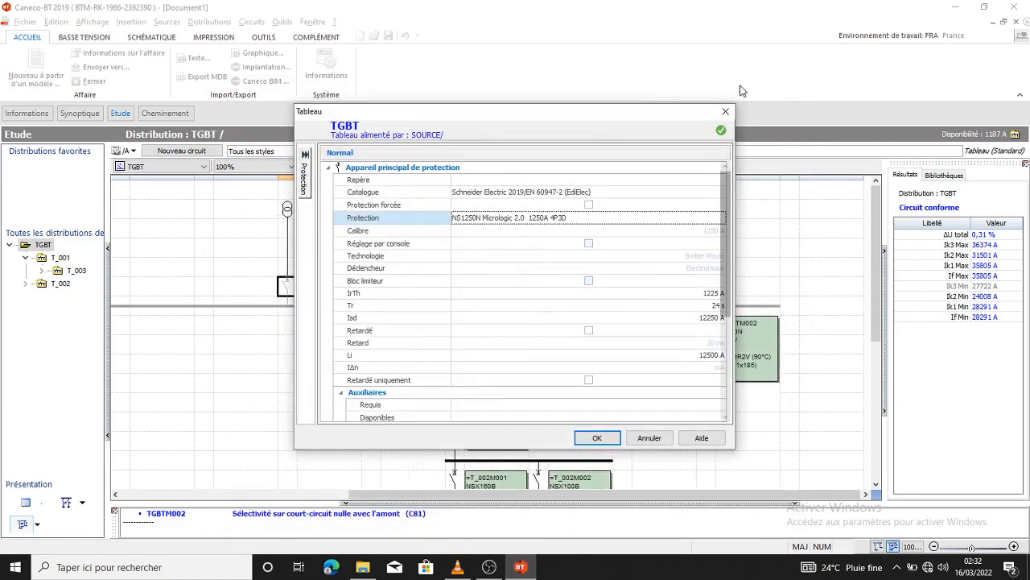
click(704, 326)
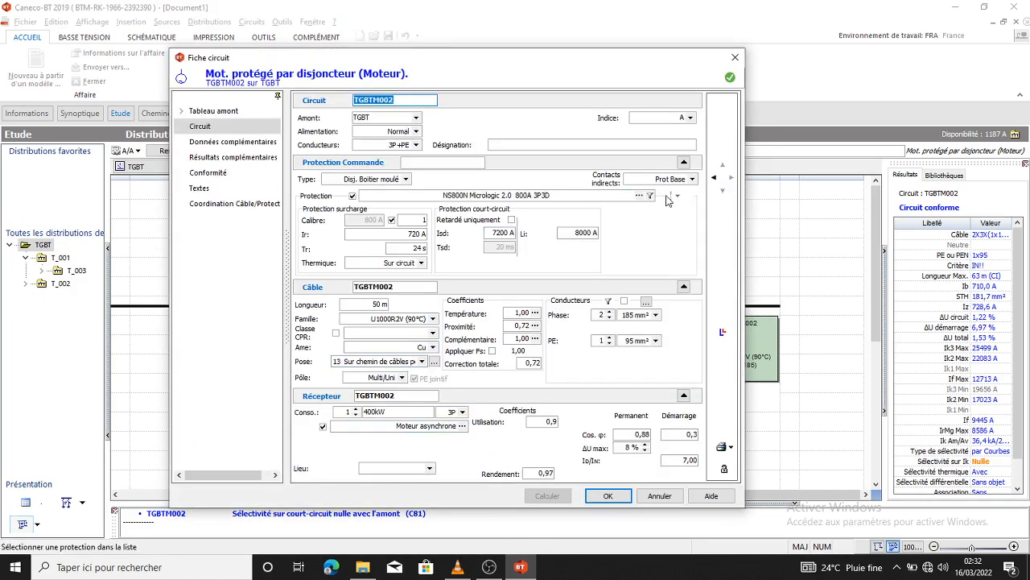
click(634, 196)
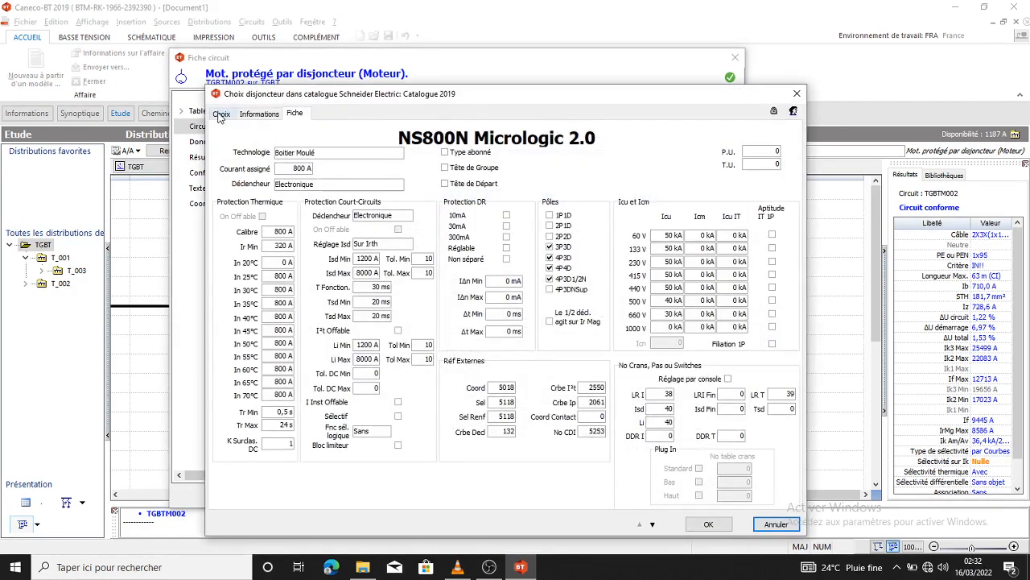
click(222, 113)
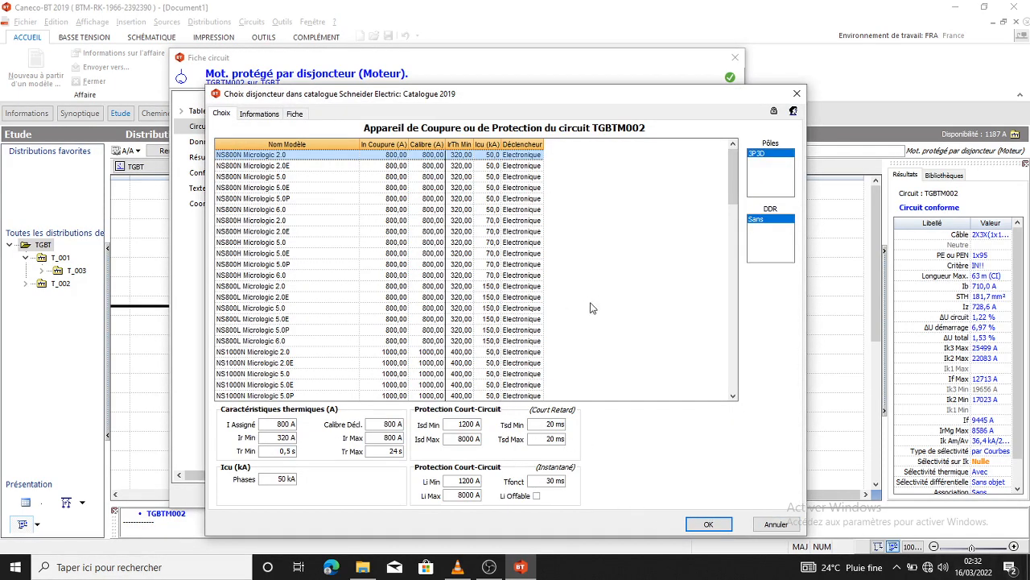
click(797, 93)
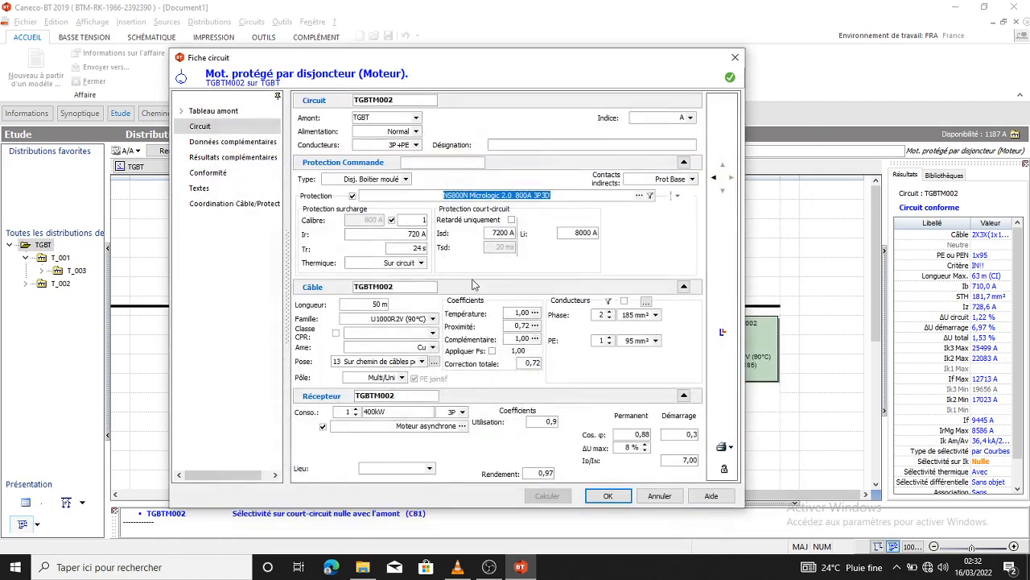
click(608, 495)
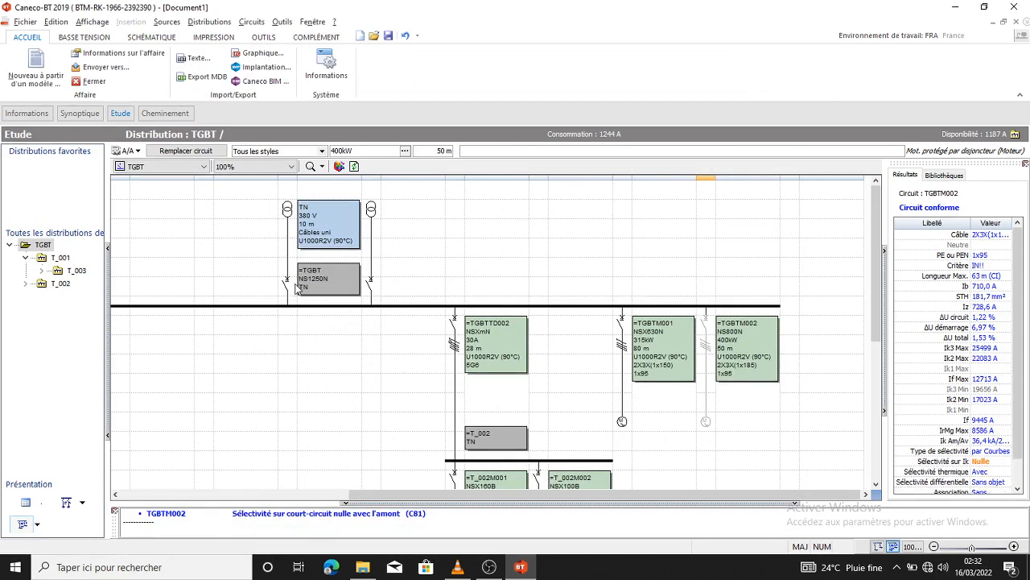
Step: Review the catalogue breaker models and their short-circuit setting ranges for the main protection of switchboard TGBT
click(287, 286)
double_click(287, 286)
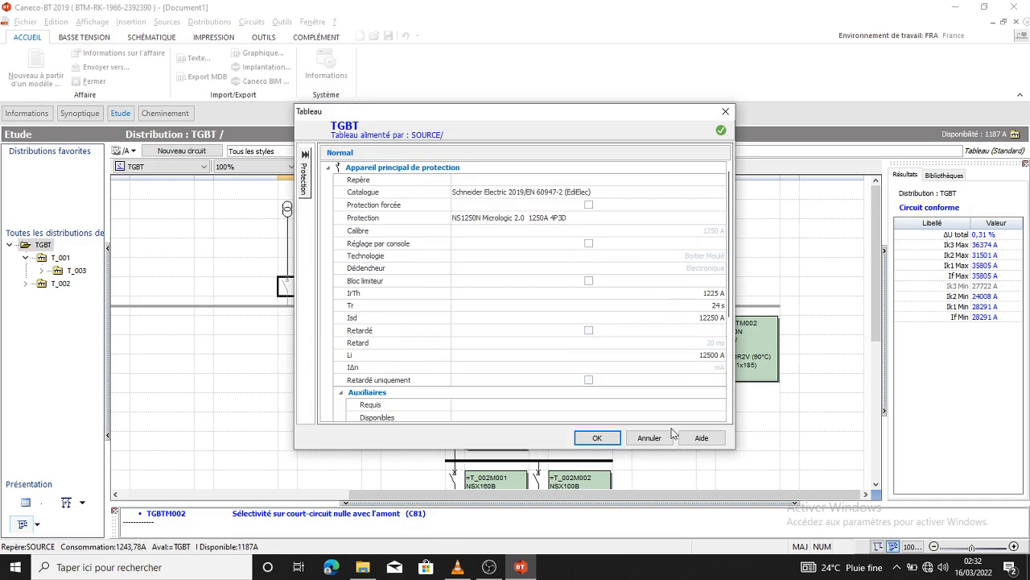
click(688, 218)
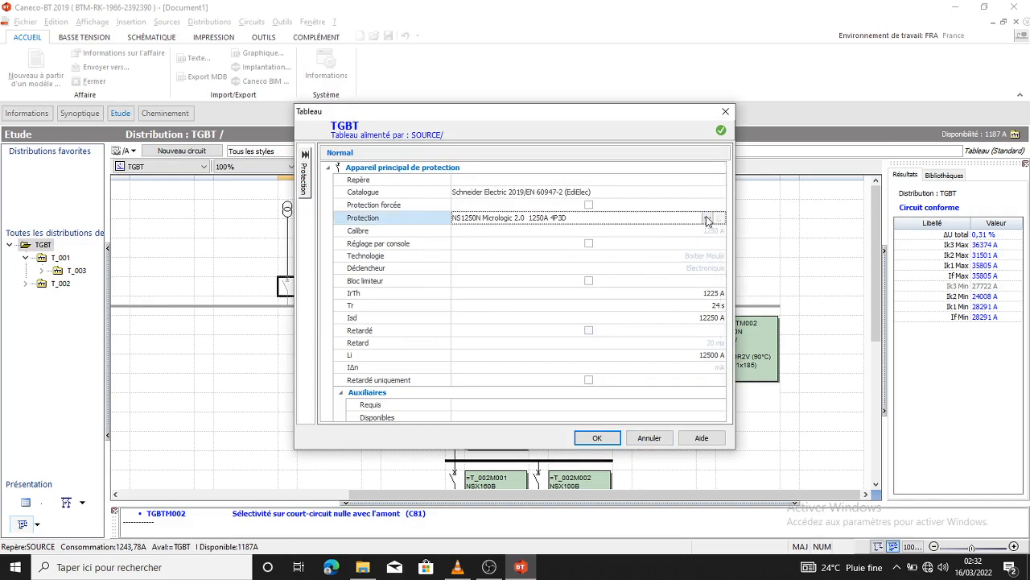
click(706, 219)
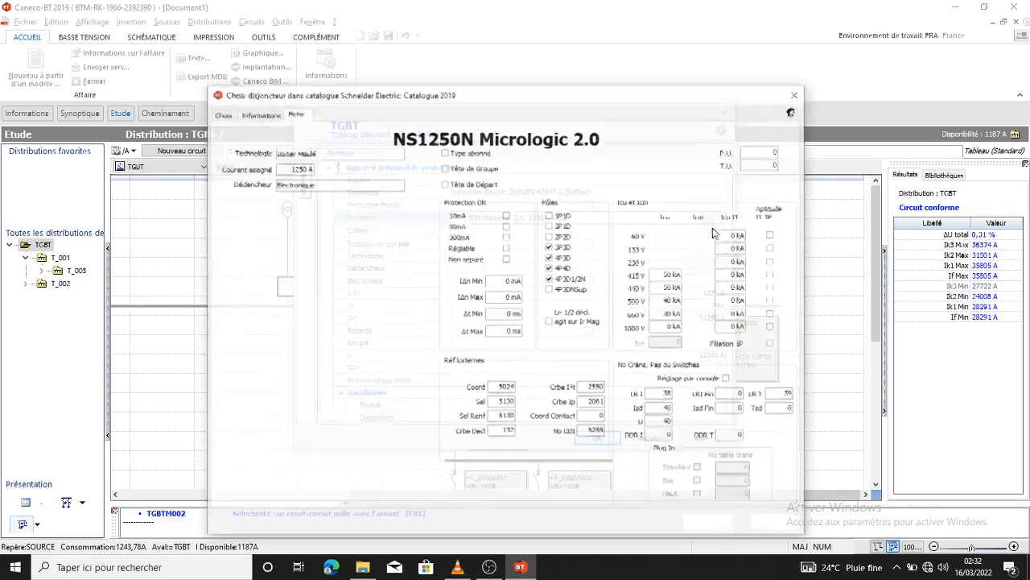
click(221, 115)
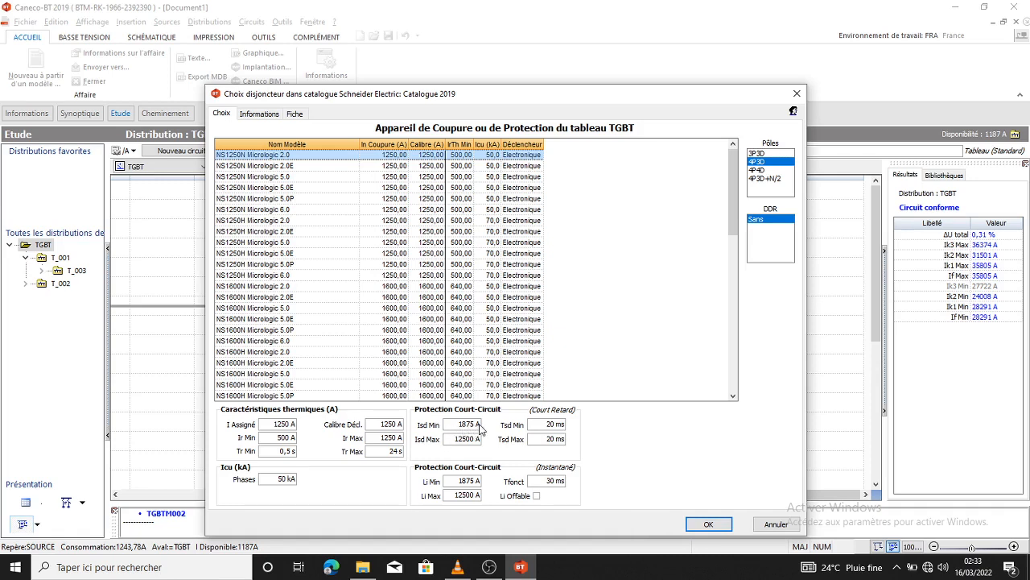
click(797, 95)
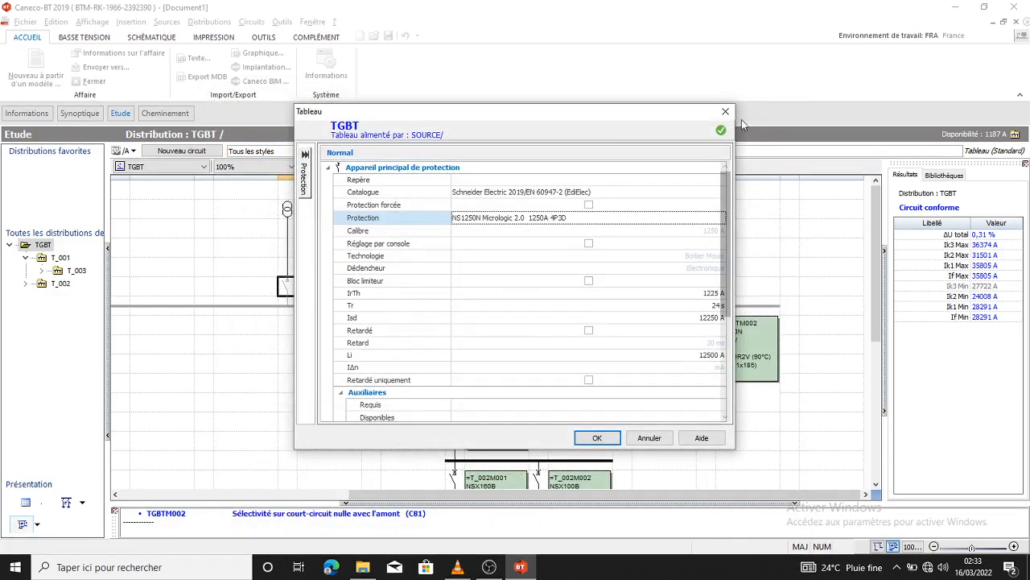
click(726, 113)
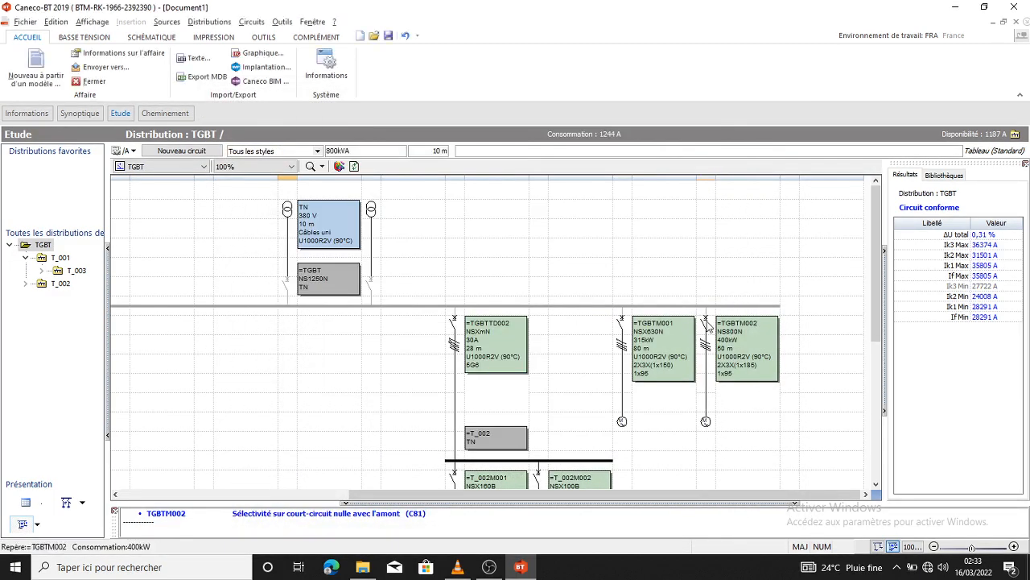
Step: Examine the selectivity curves of motor circuit TGBTM002 against the upstream TGBT breaker
click(706, 325)
click(706, 325)
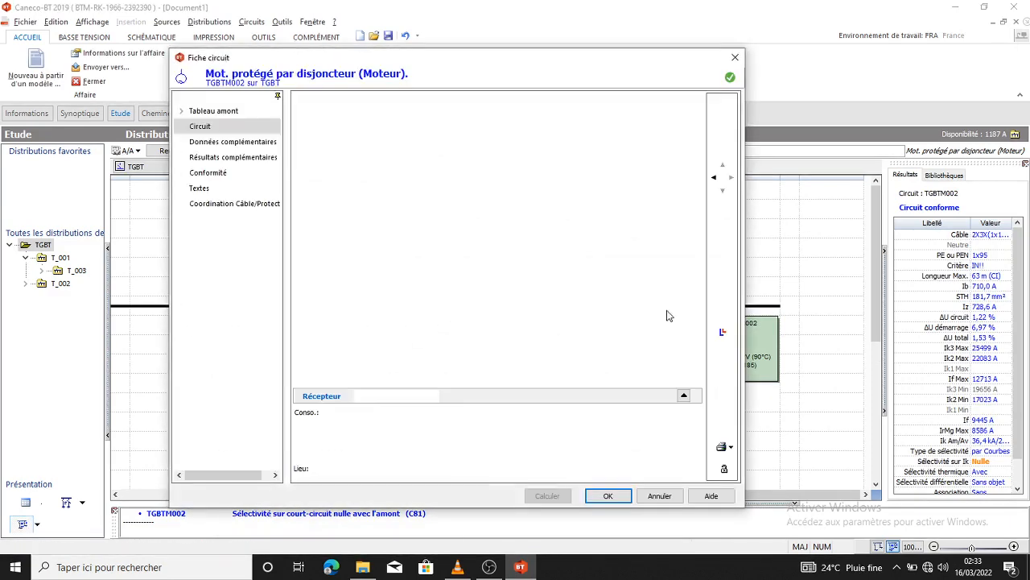
click(722, 335)
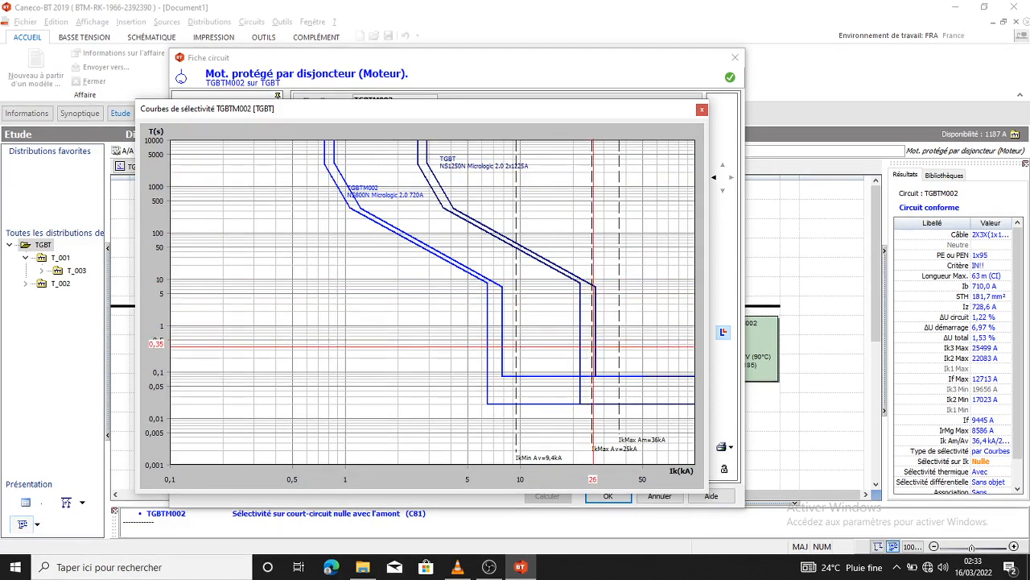
click(702, 111)
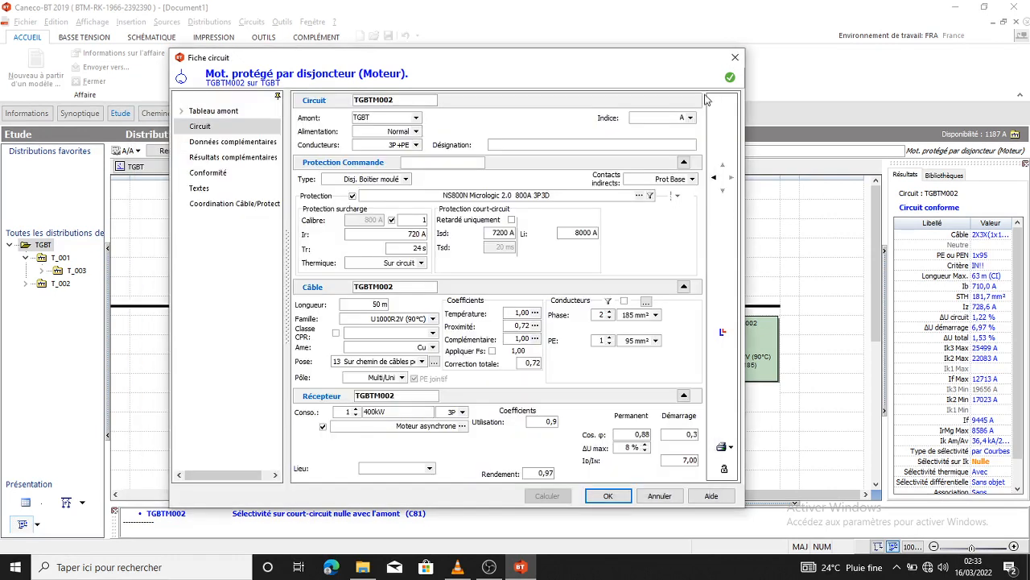
click(735, 58)
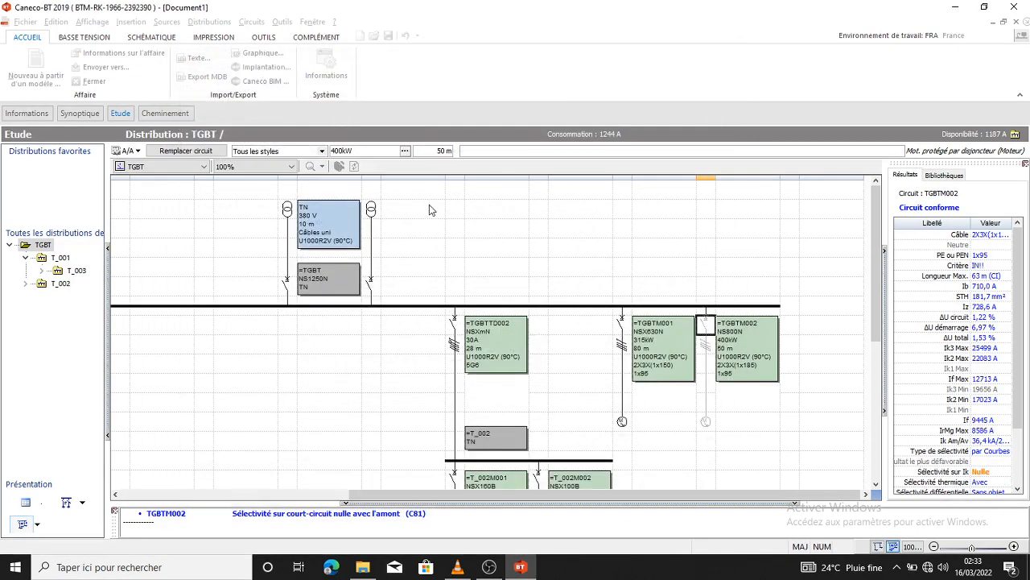
Step: Set the thermal setting IrTh of the TGBT main protection to 10000 A and check the stored value
click(285, 287)
double_click(284, 287)
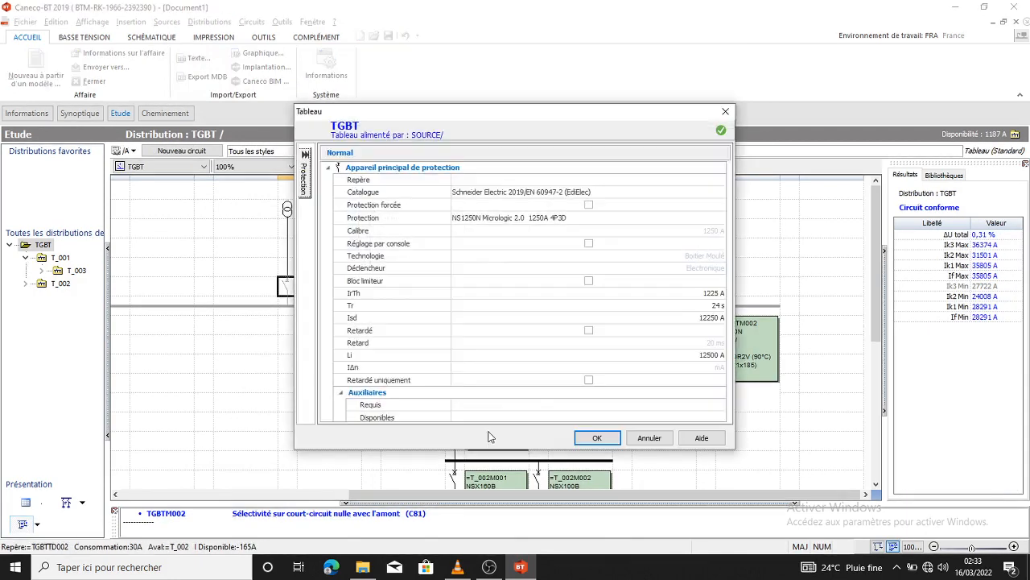
click(696, 293)
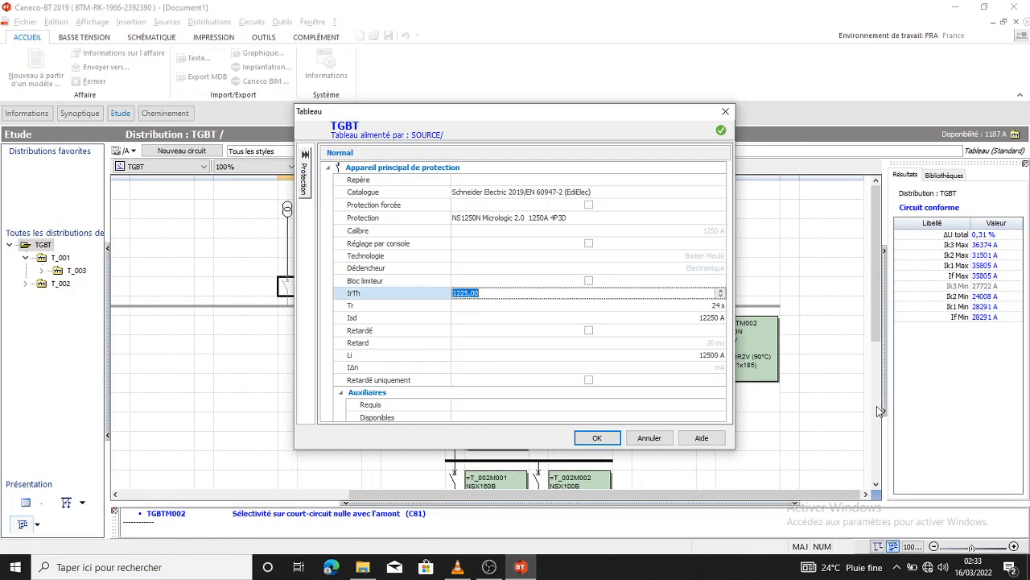
text(10000)
scroll(588, 320, down, 1)
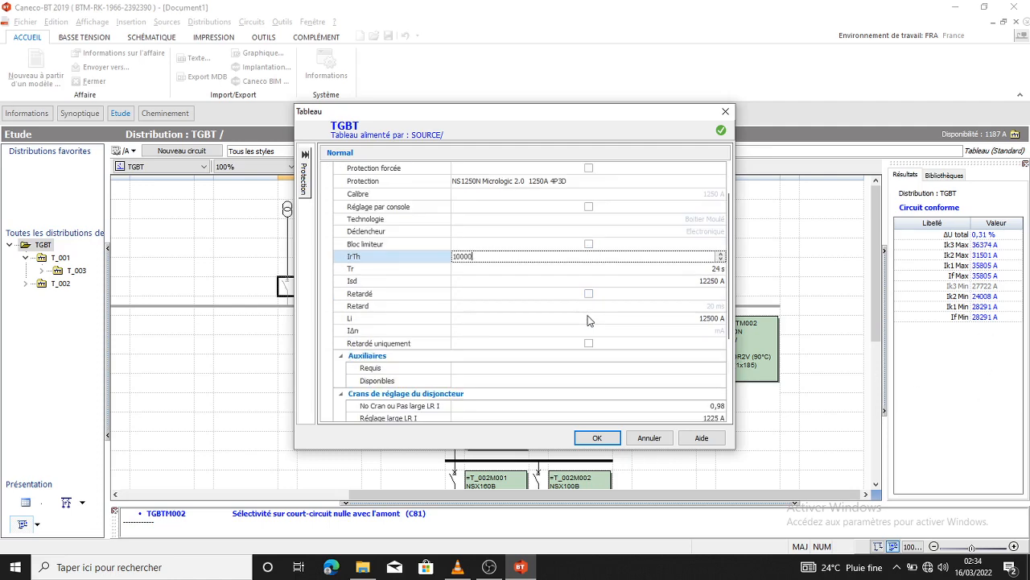
scroll(588, 320, down, 3)
scroll(590, 314, up, 2)
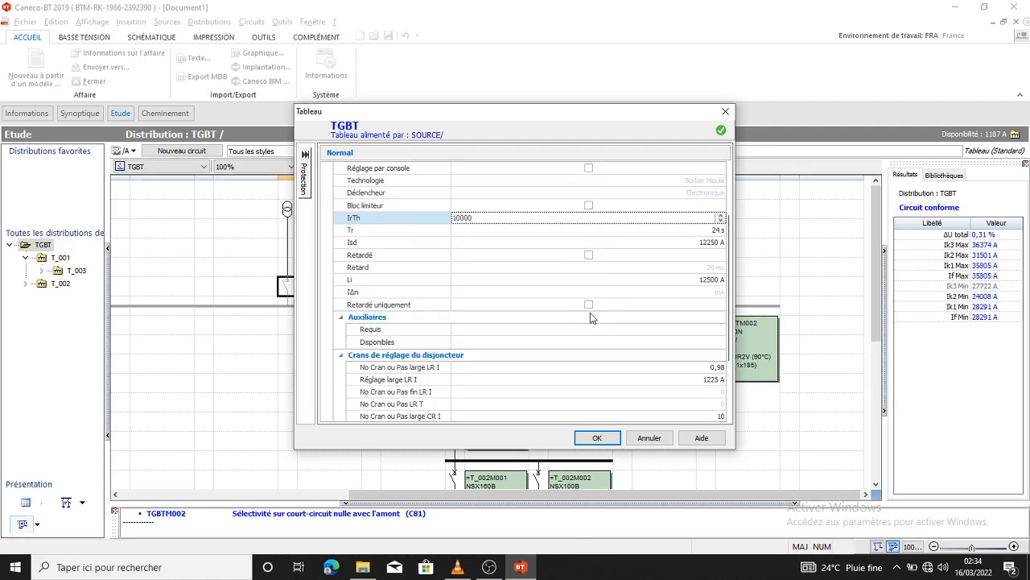
scroll(590, 316, up, 3)
click(598, 437)
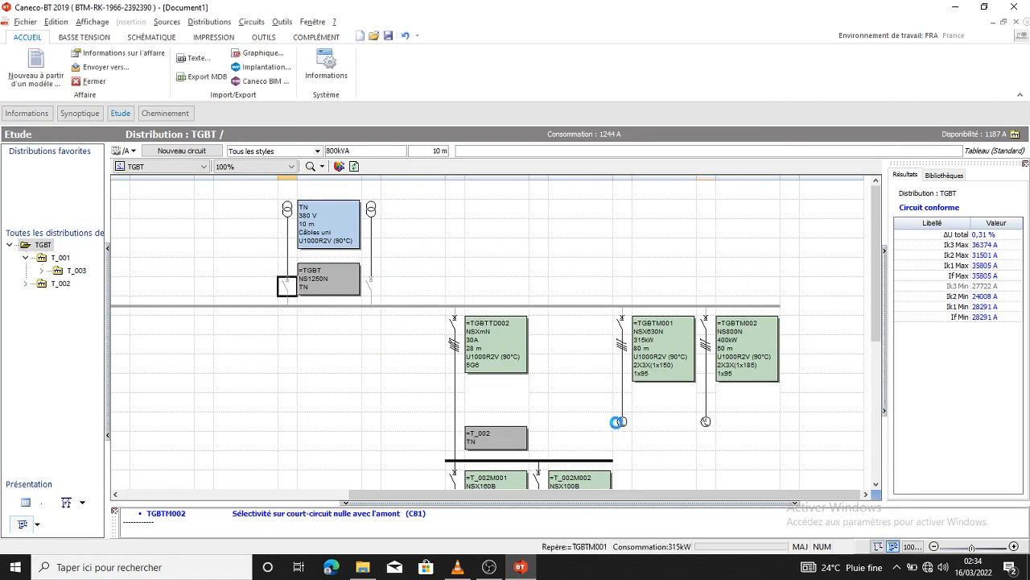
double_click(286, 290)
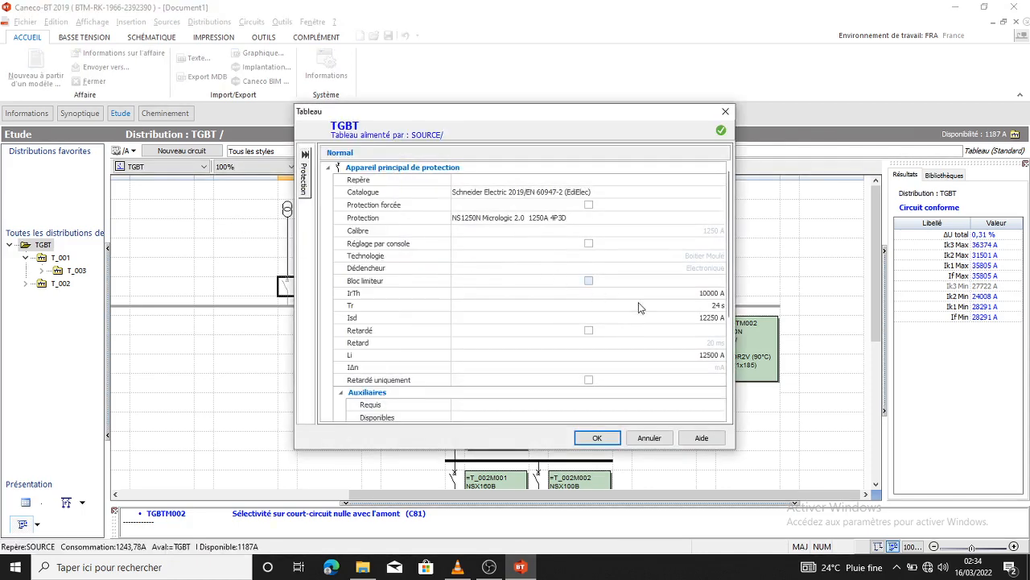
click(598, 437)
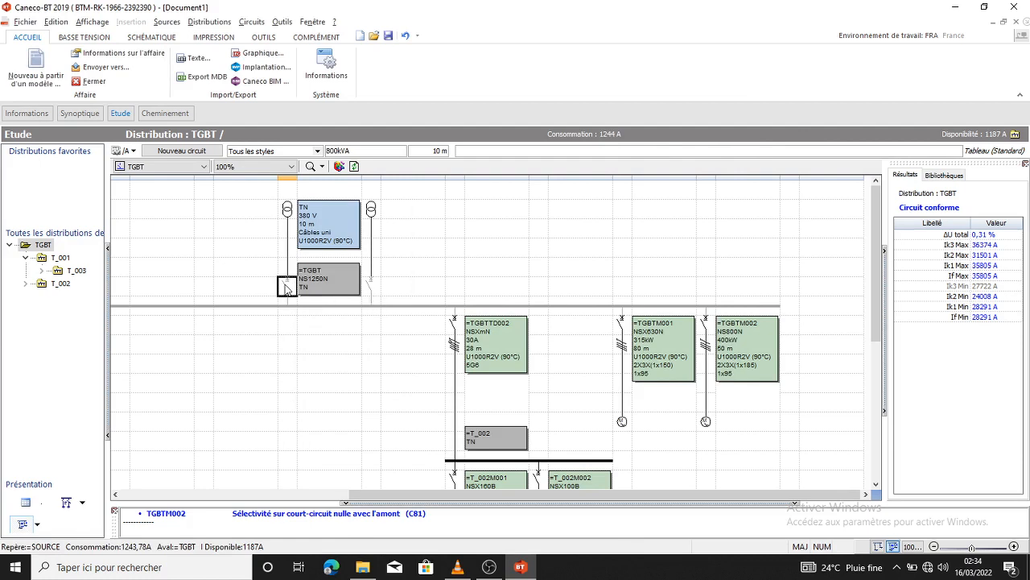
Step: Run a complete automatic calculation of the installation, accepting the power balance with the average phase current method
click(442, 252)
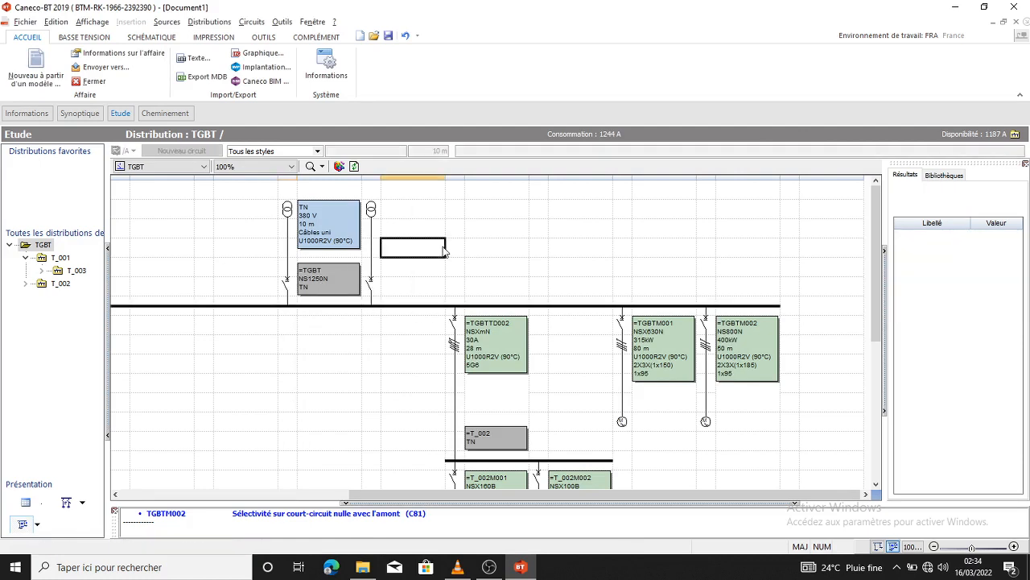
right_click(432, 249)
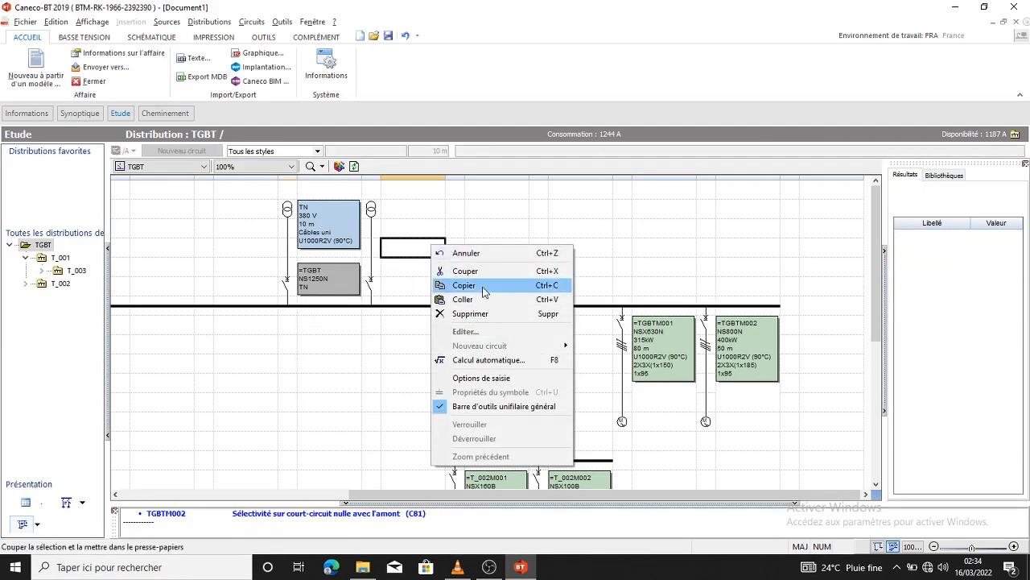
click(493, 359)
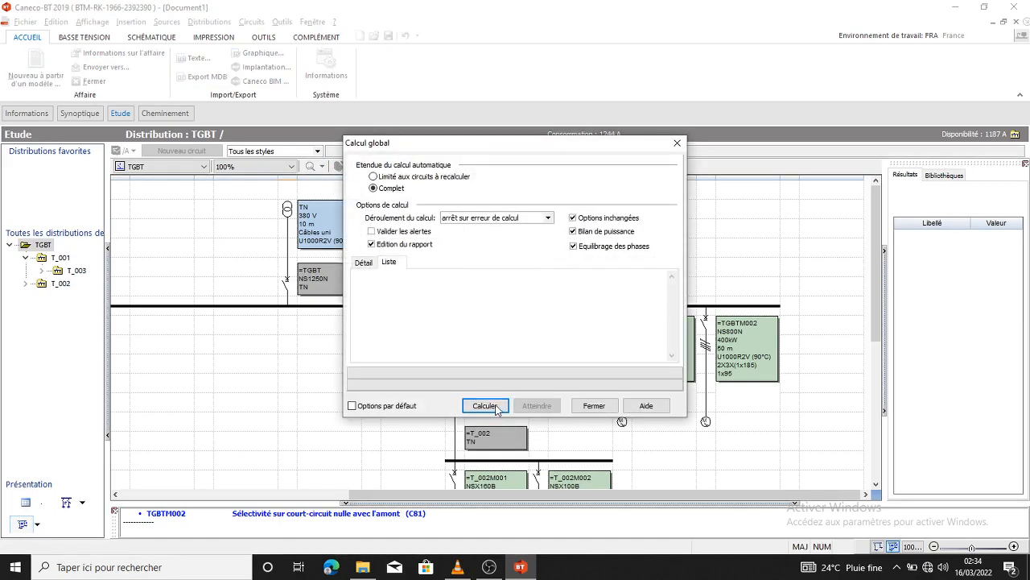
click(486, 410)
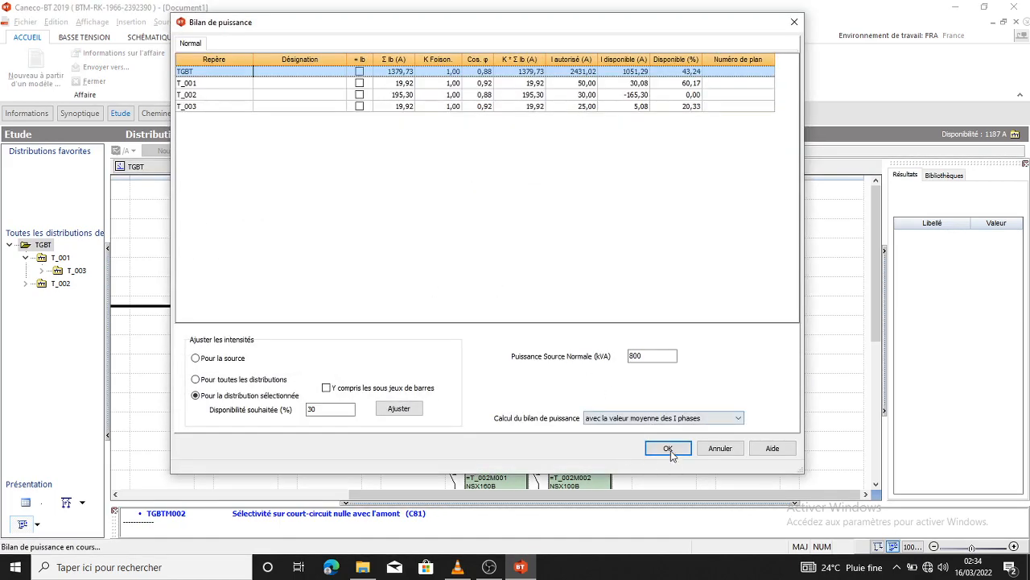
click(666, 447)
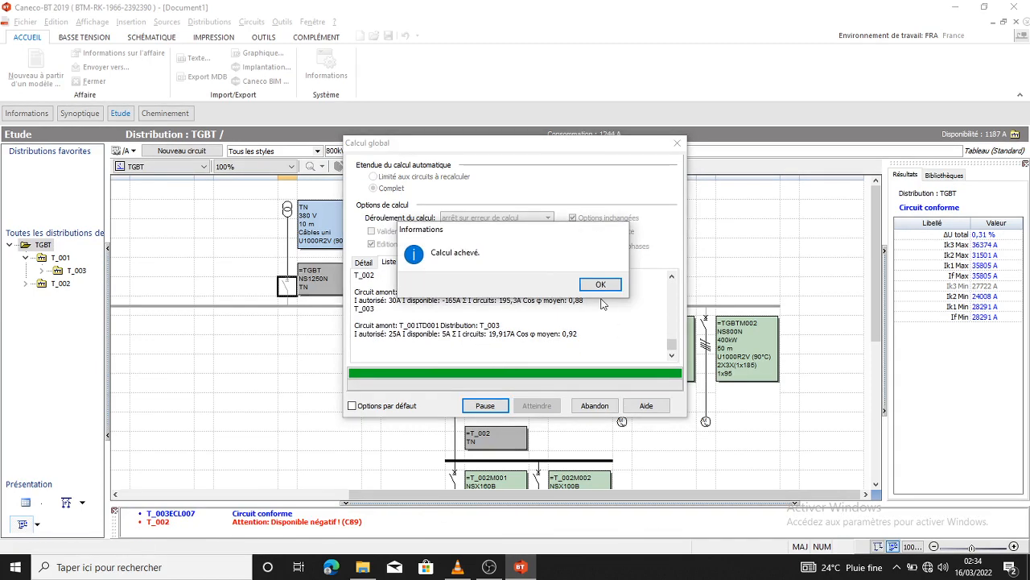
click(601, 286)
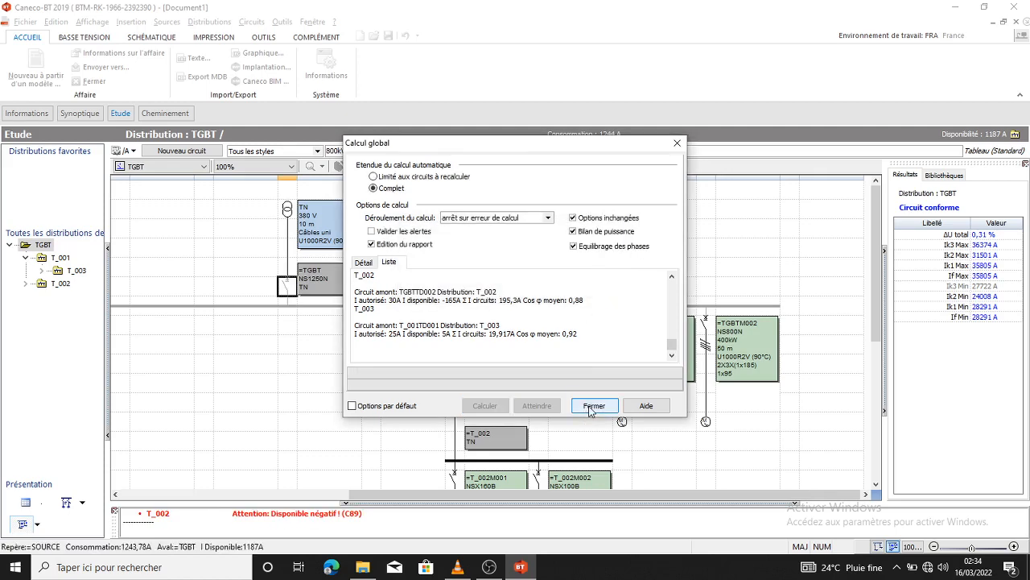
click(593, 405)
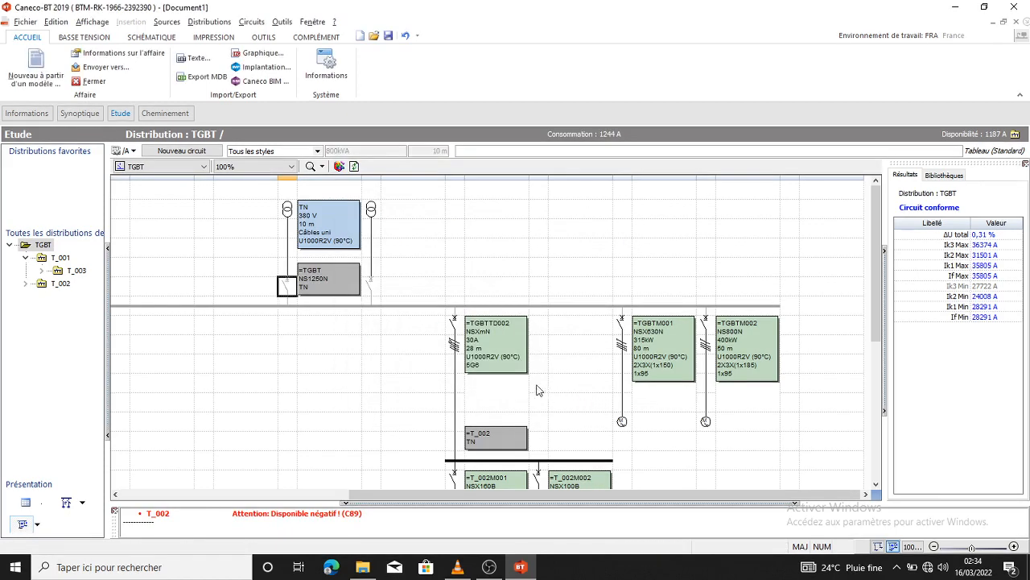
Step: Check the recalculated selectivity curves of motor circuit TGBTM002 against the TGBT main breaker
scroll(528, 371, down, 2)
scroll(528, 371, up, 2)
click(707, 323)
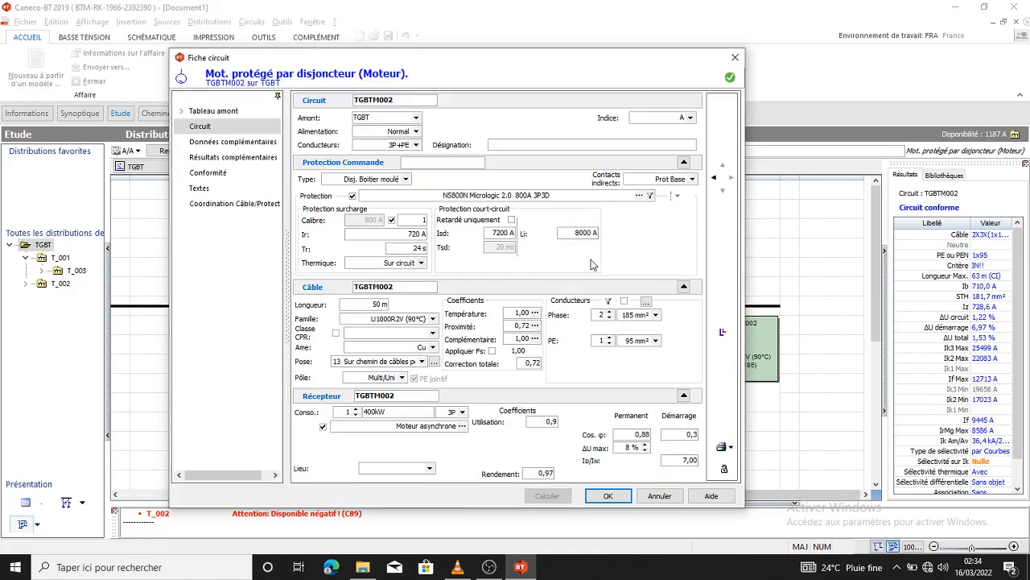
click(723, 331)
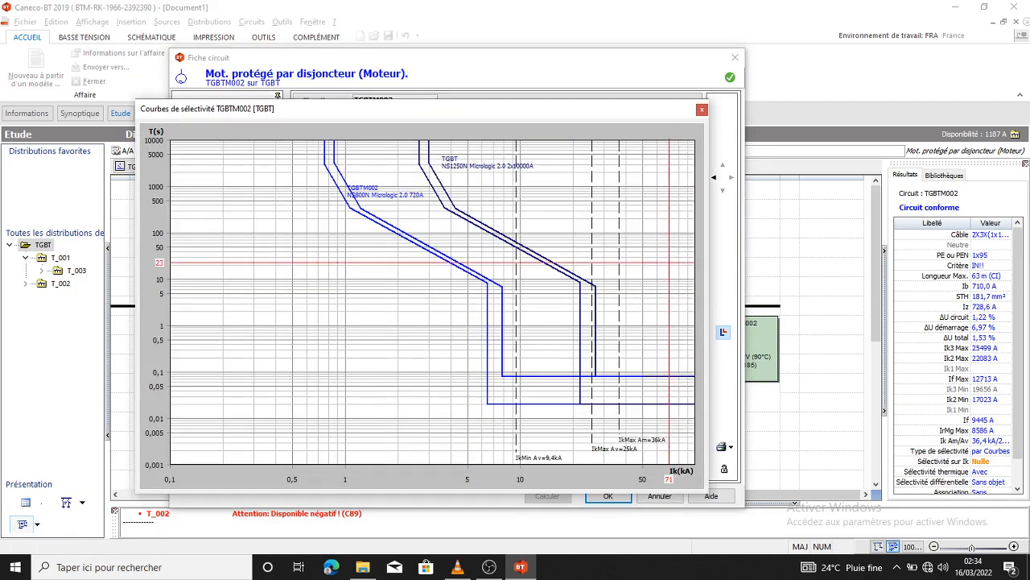
click(735, 57)
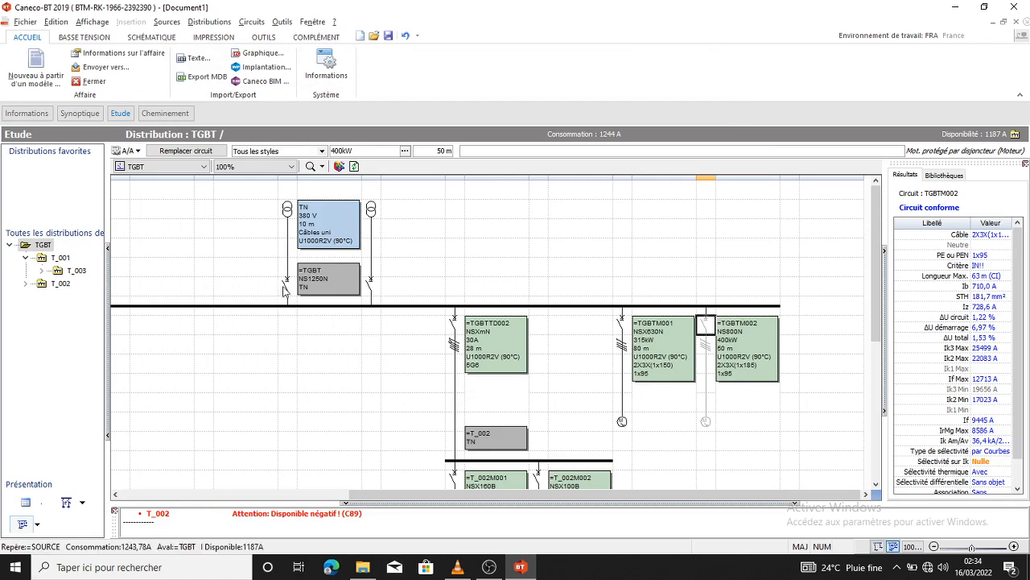
Step: Compare the short-circuit protection characteristics of the 1250 A Micrologic breakers available for the TGBT main protection in the Schneider Electric catalogue
click(286, 287)
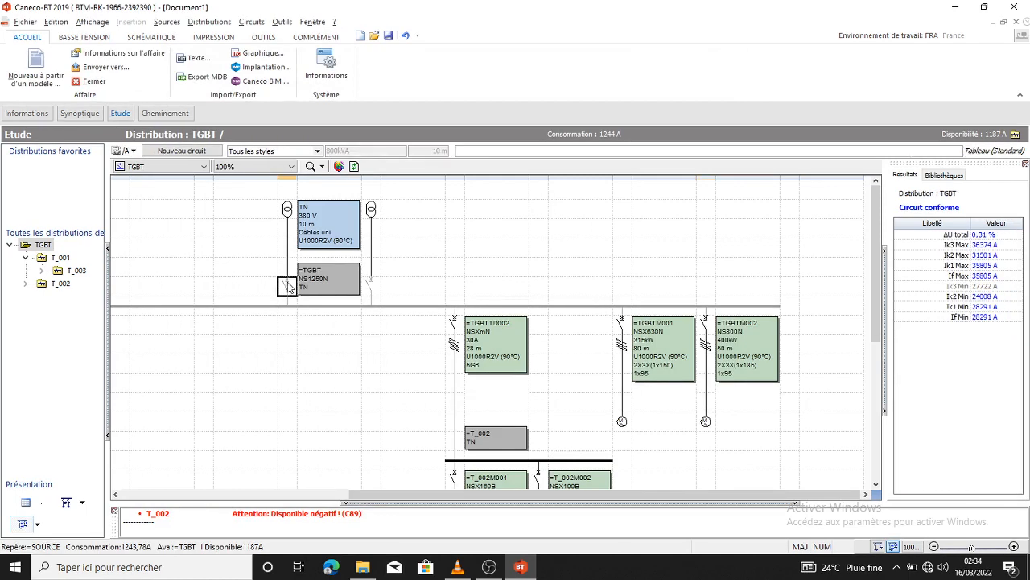
double_click(288, 287)
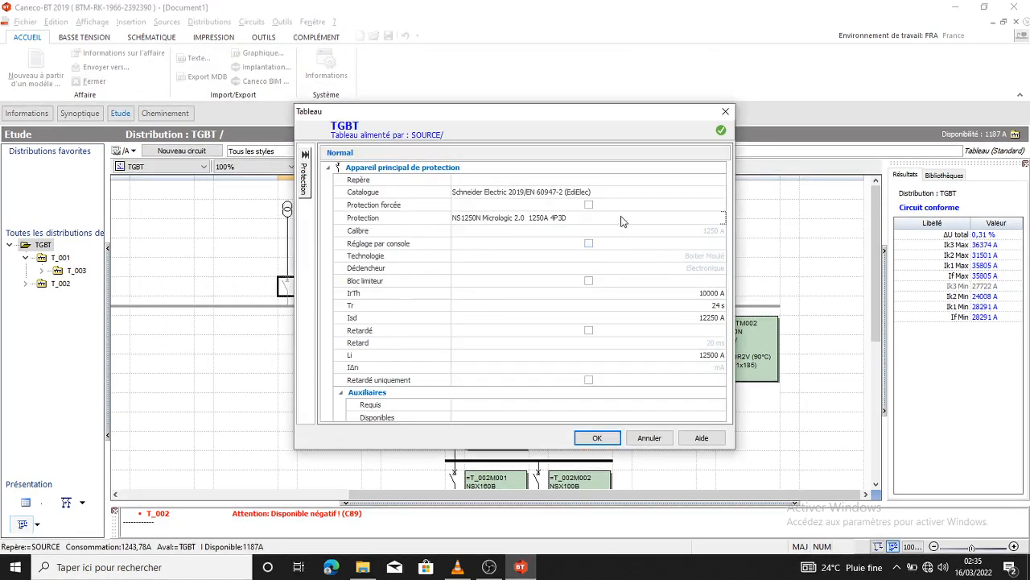
click(622, 218)
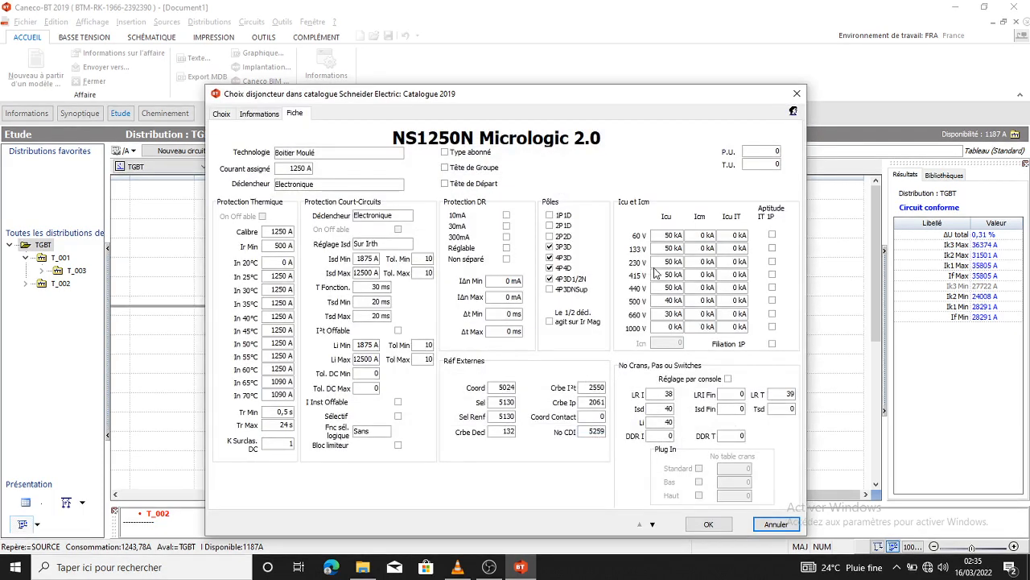
click(222, 114)
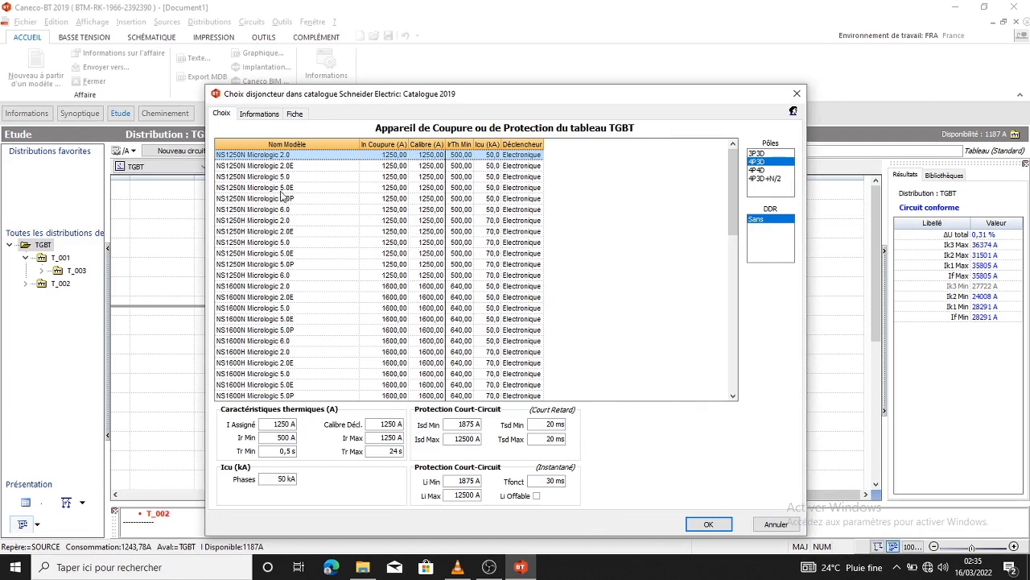
click(289, 166)
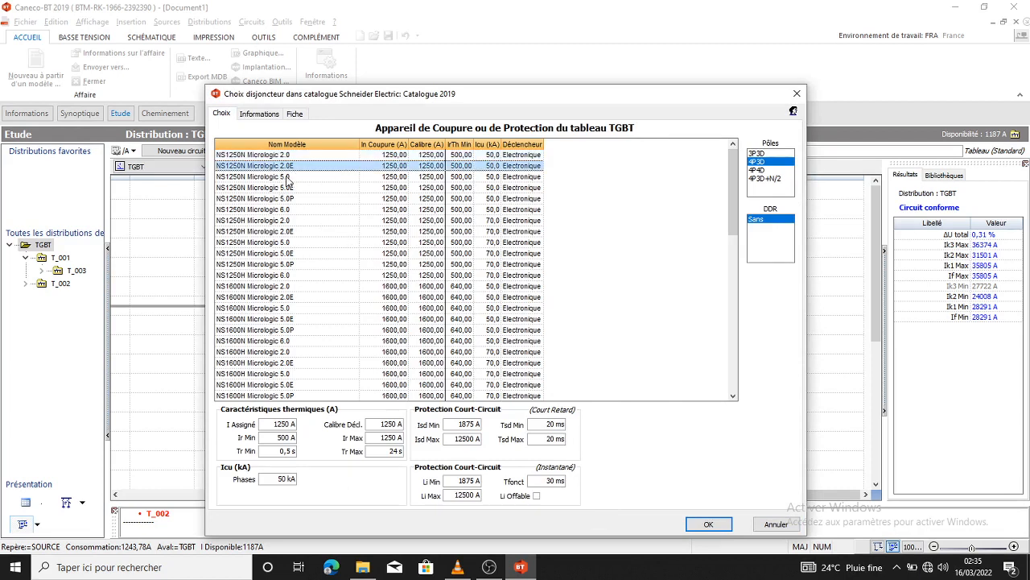
click(286, 177)
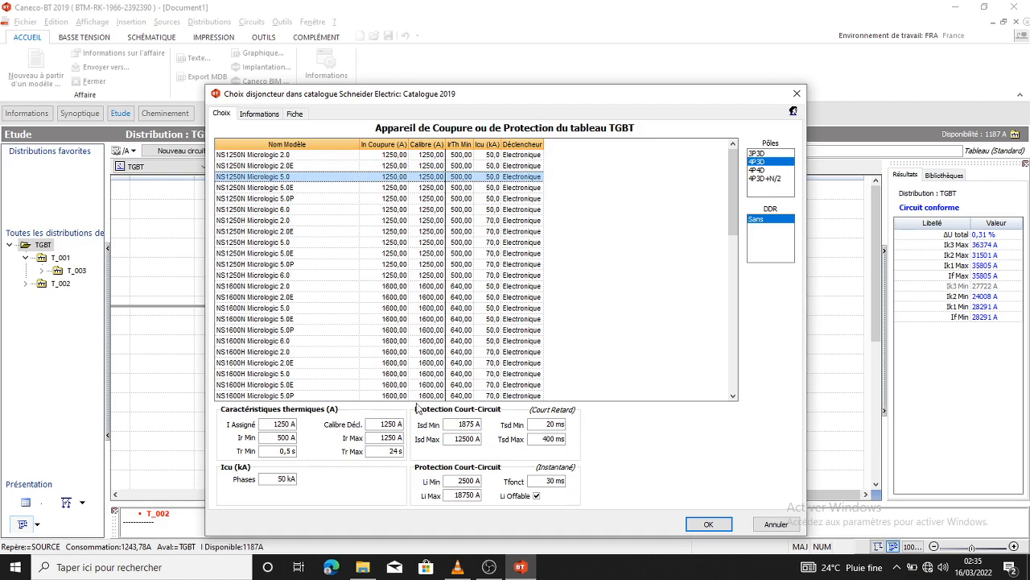
click(296, 187)
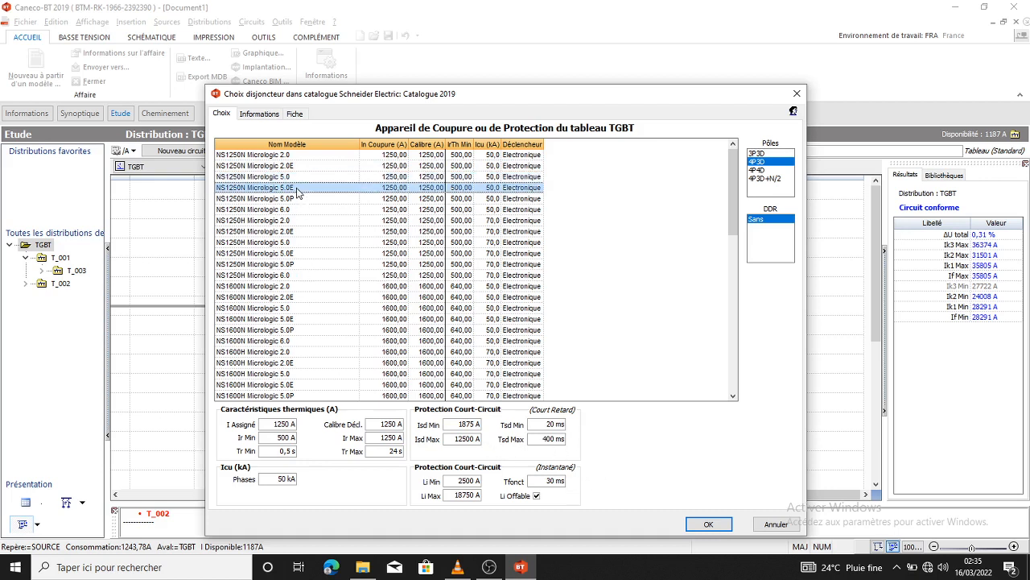
click(304, 200)
click(306, 211)
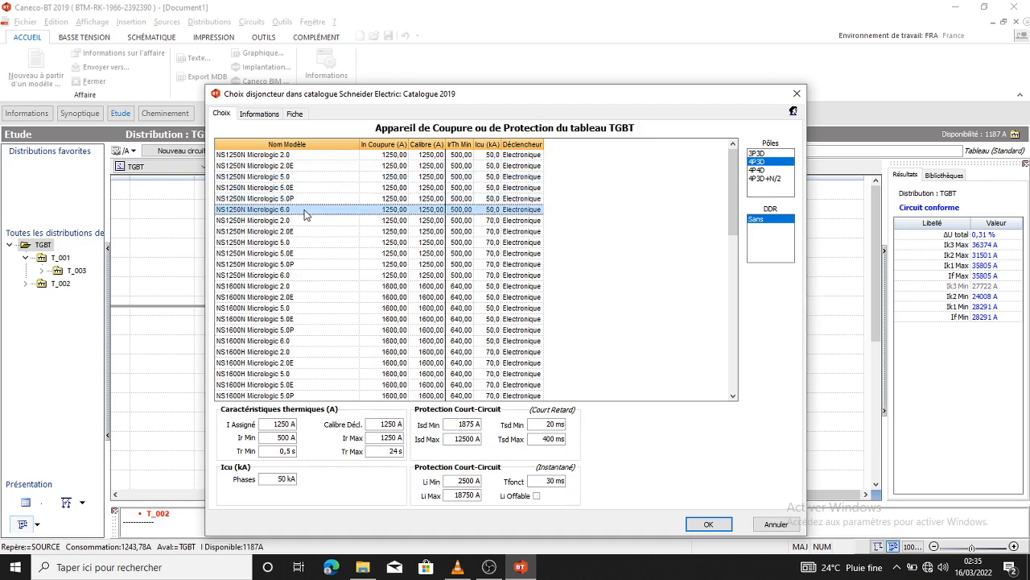
click(304, 220)
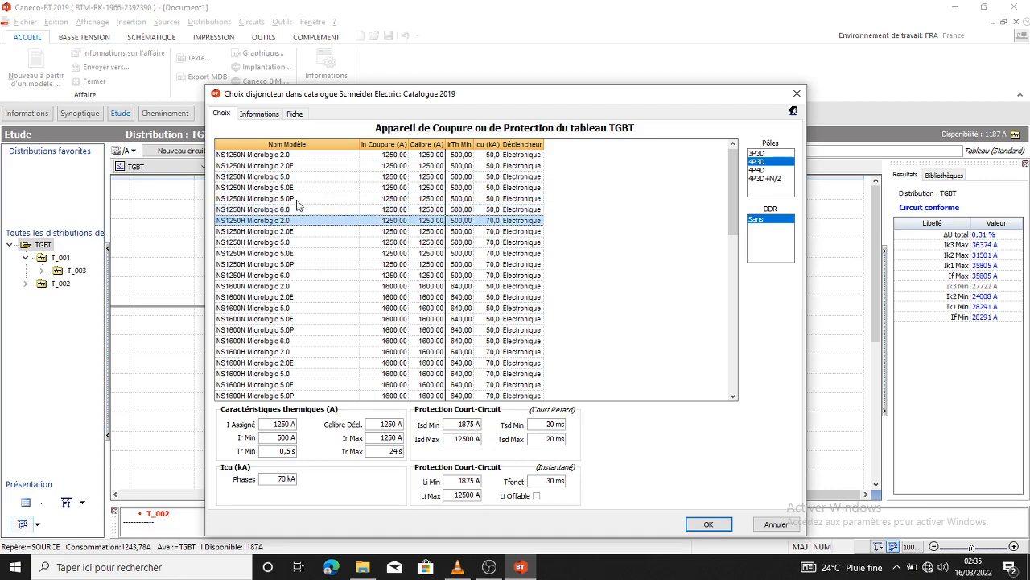
Step: Choose the NS1250N Micrologic 5.0 in 4P3D as the TGBT main protection device
click(306, 169)
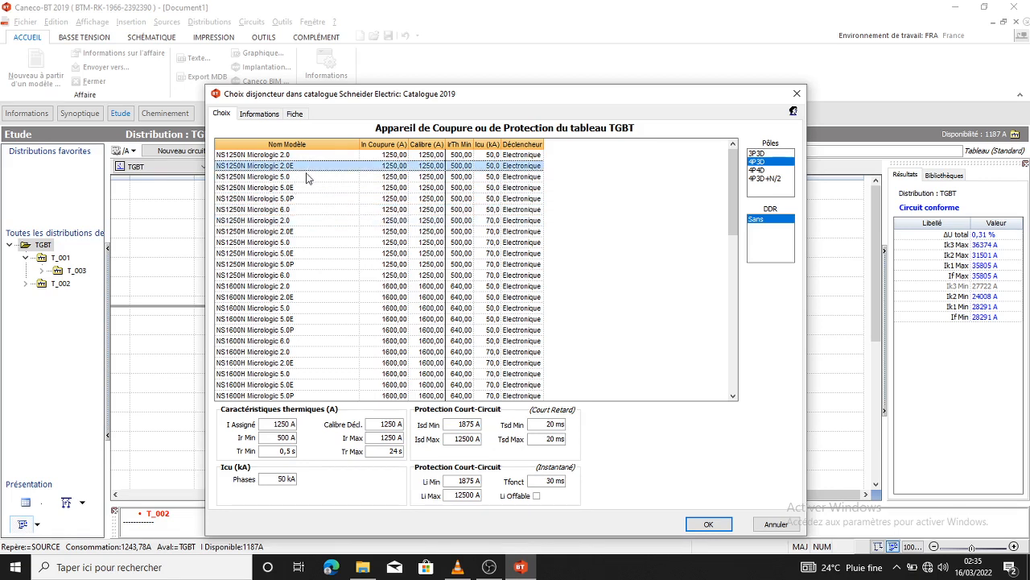
click(307, 178)
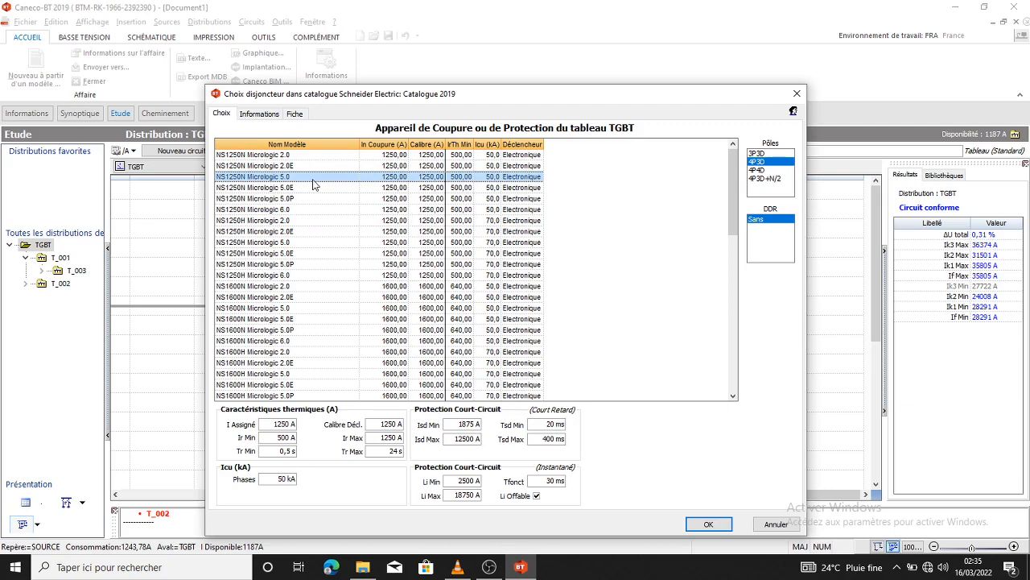
click(708, 524)
Step: Set the Tr delay of the TGBT main protection to 360 and validate the board's protection settings
click(682, 308)
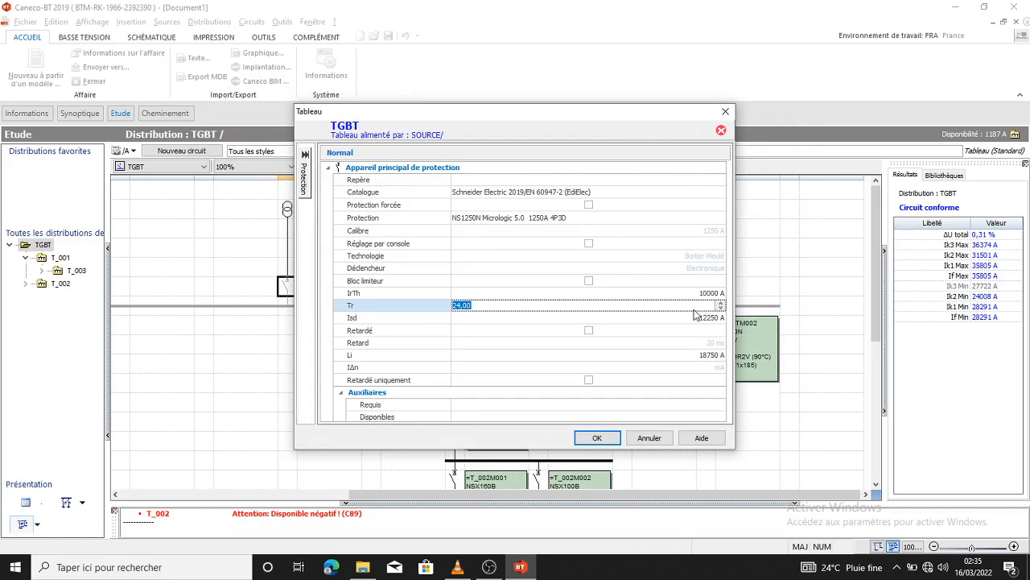
text(300)
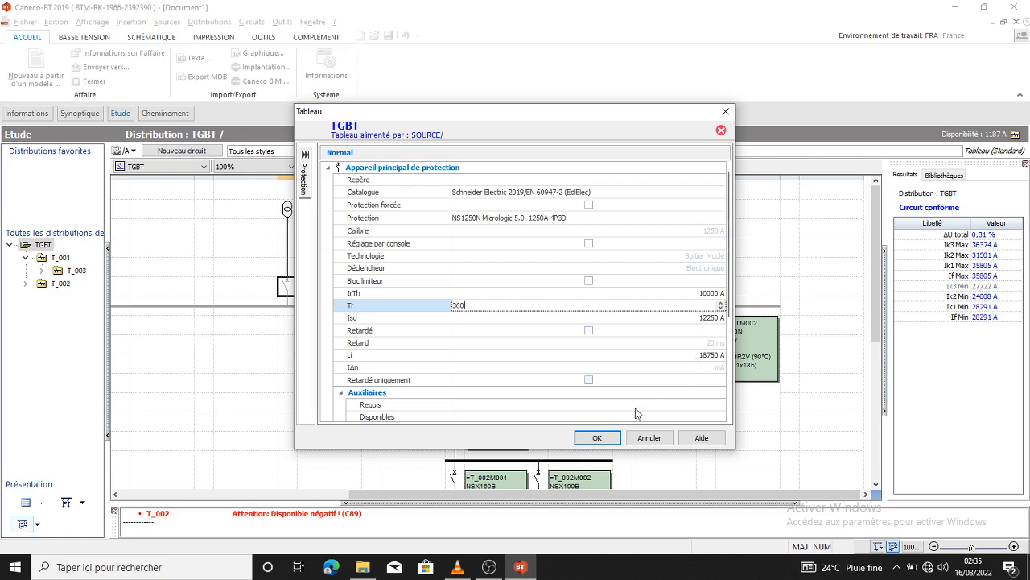
click(597, 439)
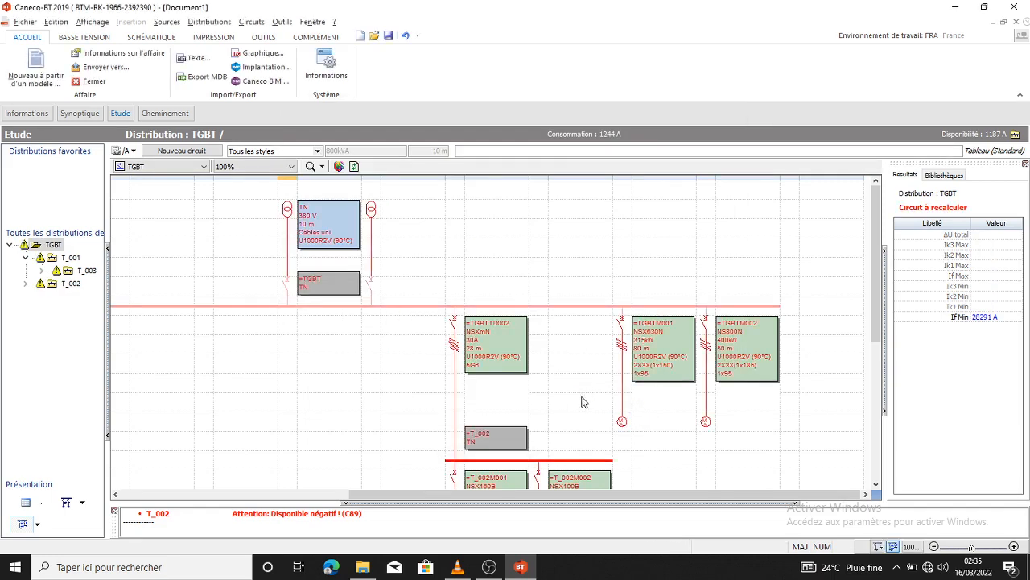
Step: Recalculate the SOURCE supply, accepting the NS1250N Micrologic 5.0 as the TGBT board's protection device
click(288, 211)
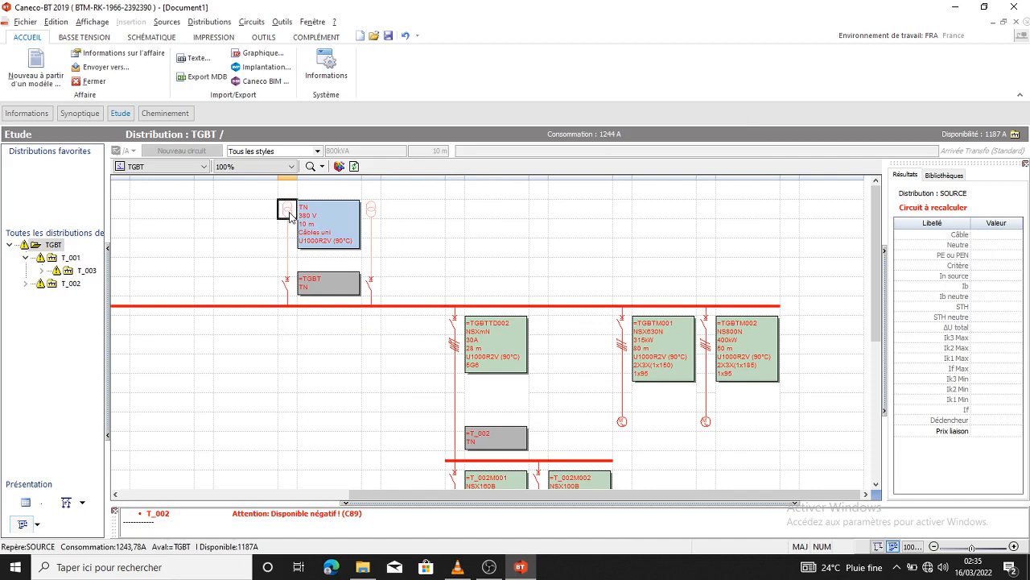
double_click(326, 219)
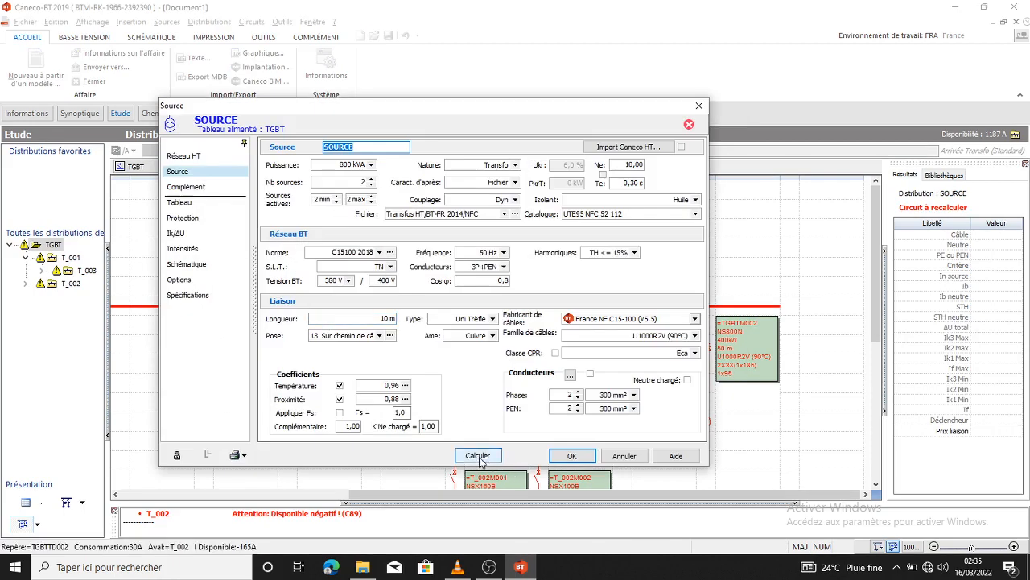
click(479, 455)
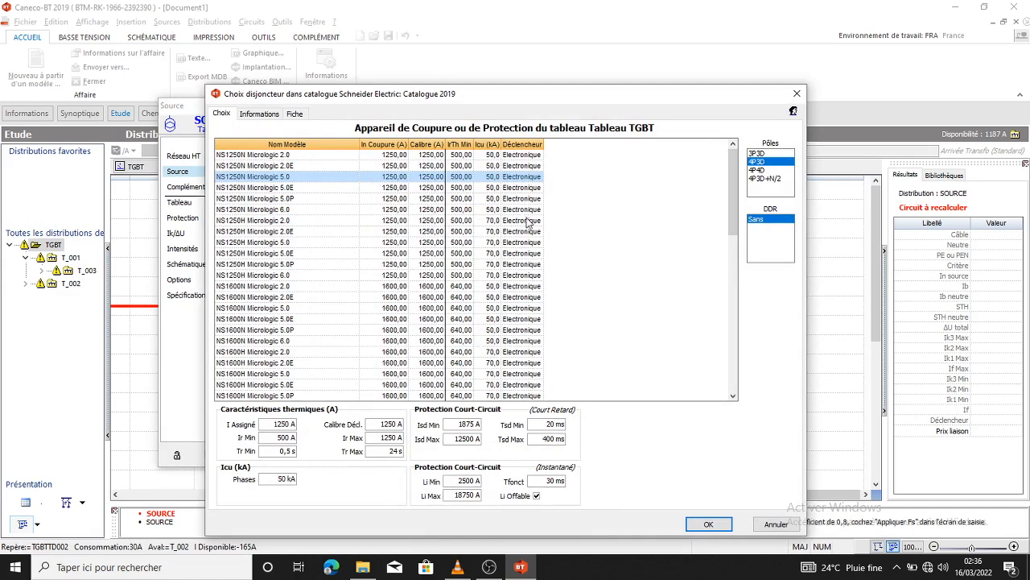
click(708, 525)
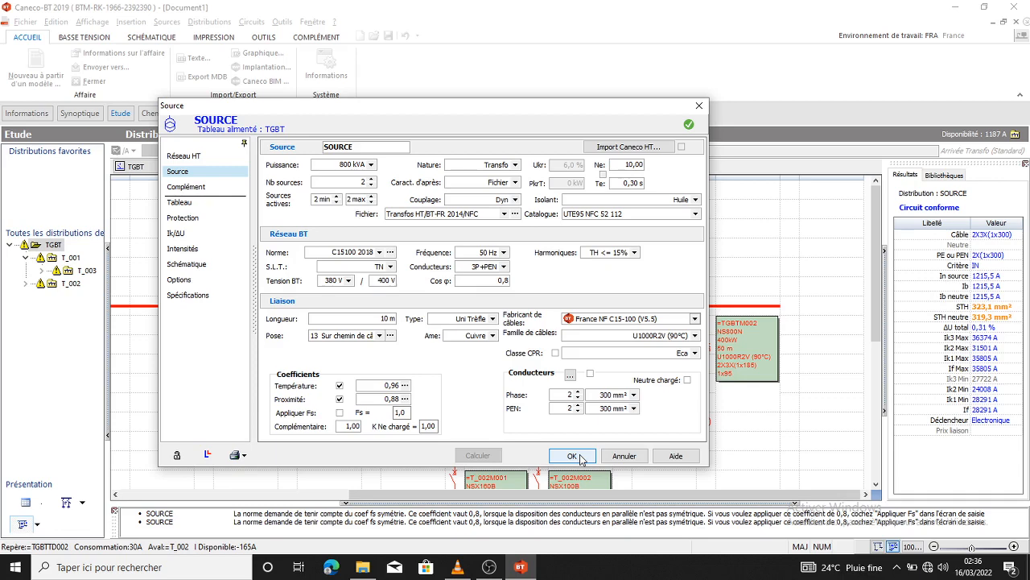
click(573, 456)
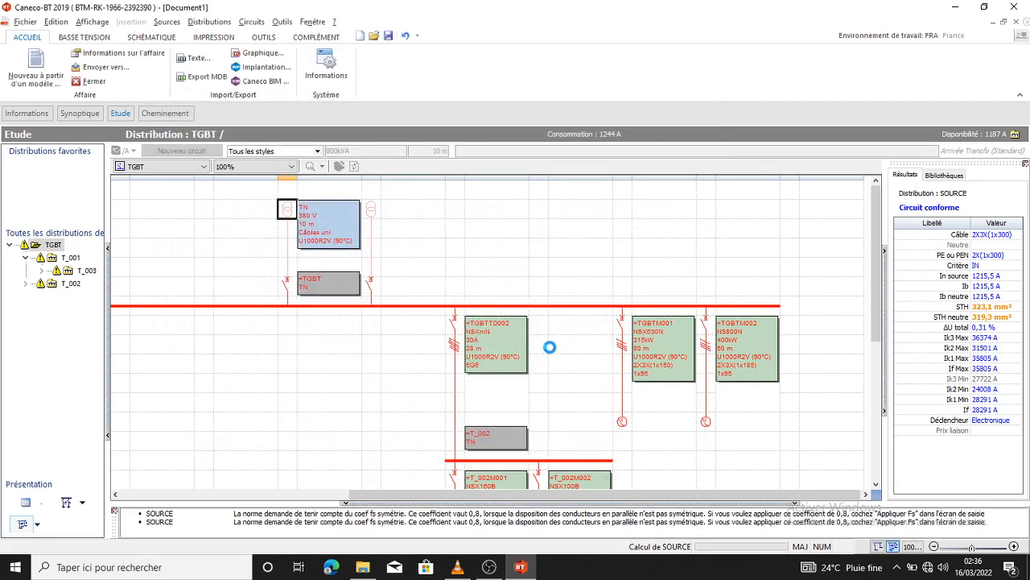
Step: Run the automatic calculation on the TGBT busbar to update its downstream circuits
click(557, 307)
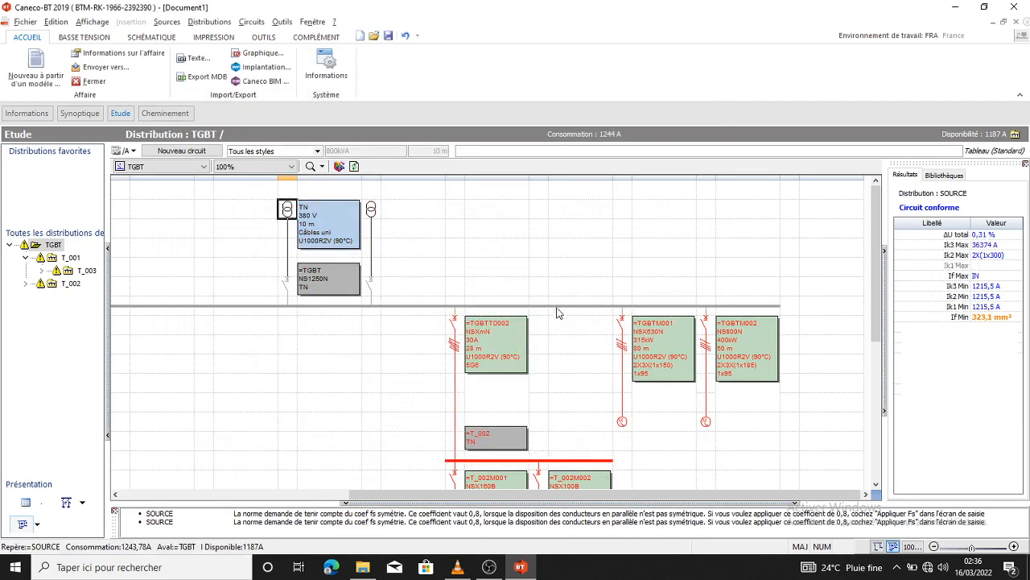
right_click(596, 300)
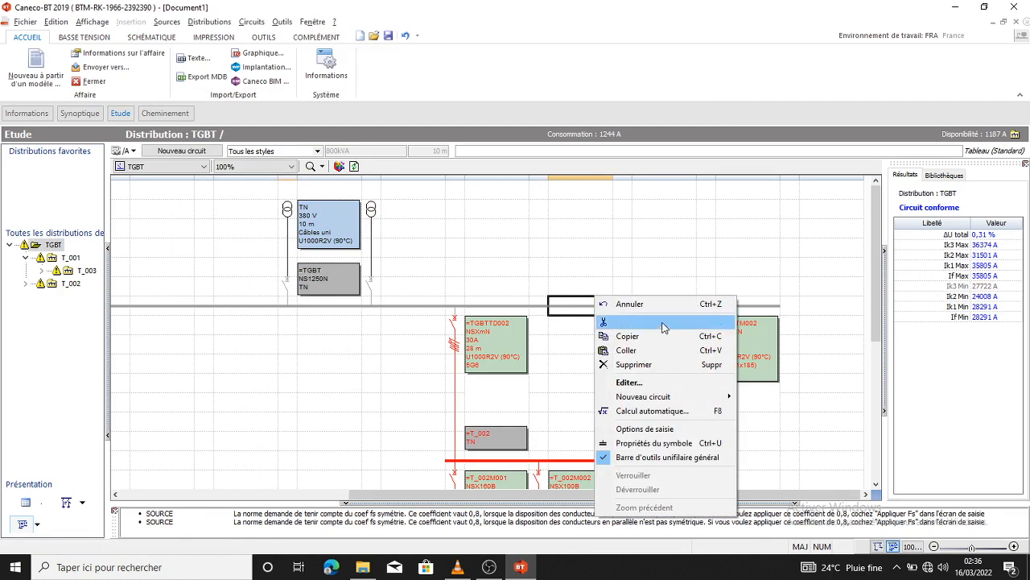
click(669, 411)
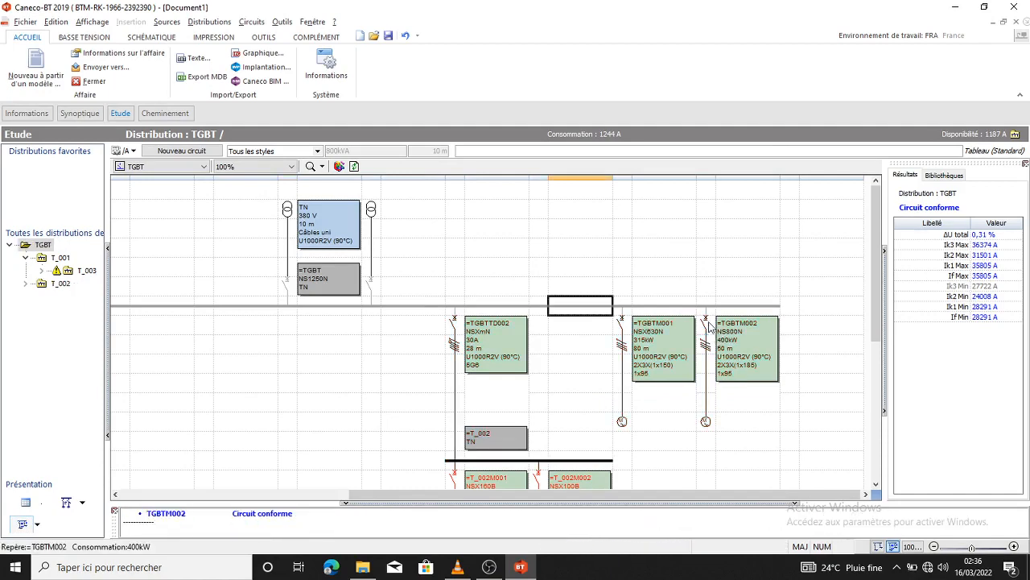
Step: Check the selectivity curves of motor circuit TGBTM002 against the TGBT breaker fitted with Micrologic 5.0
click(707, 324)
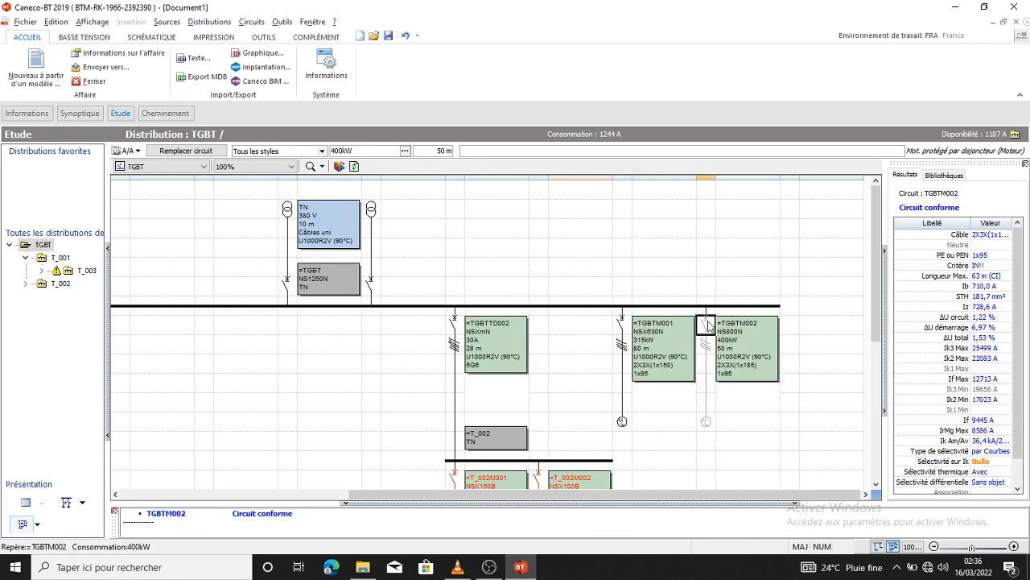
double_click(707, 324)
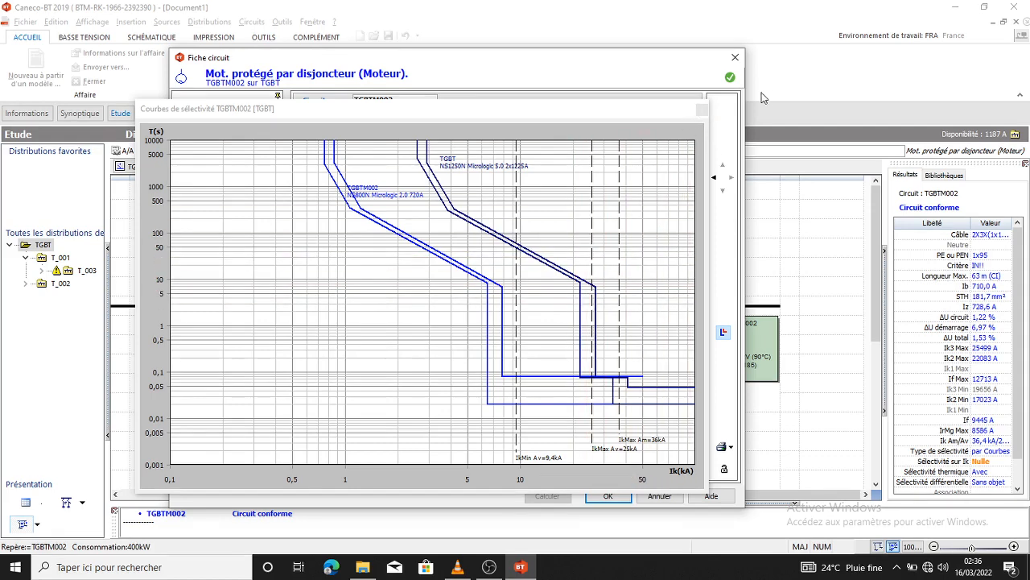
click(735, 57)
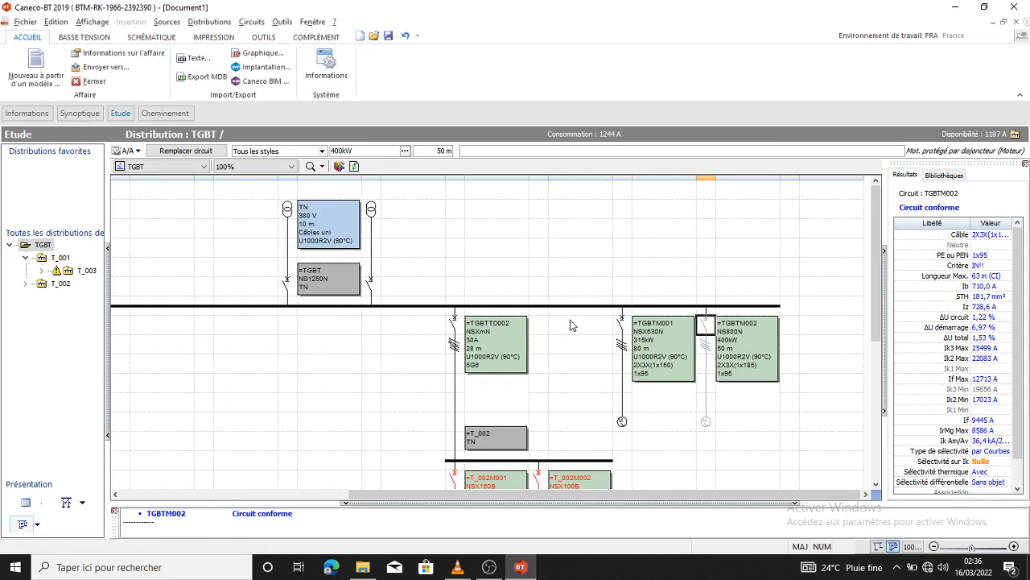
Step: Open the Schneider Electric catalogue's list of breaker models for the TGBT board's main protection device
click(372, 288)
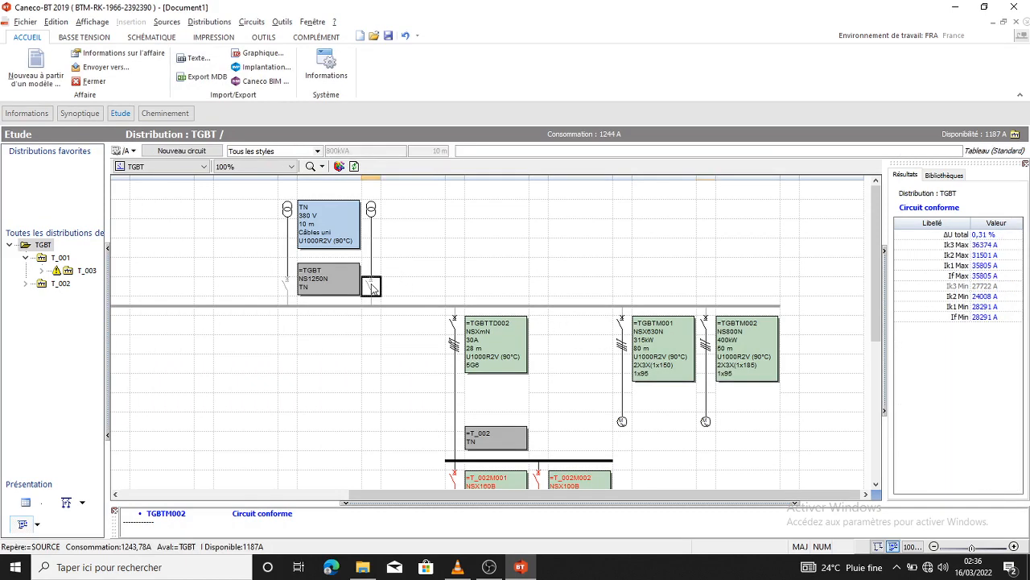
click(287, 285)
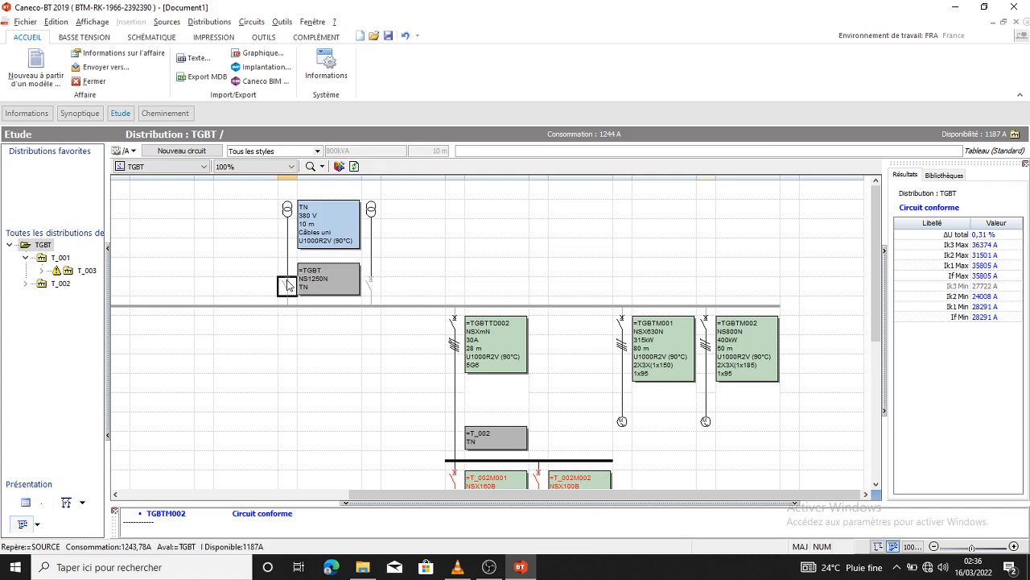
double_click(287, 286)
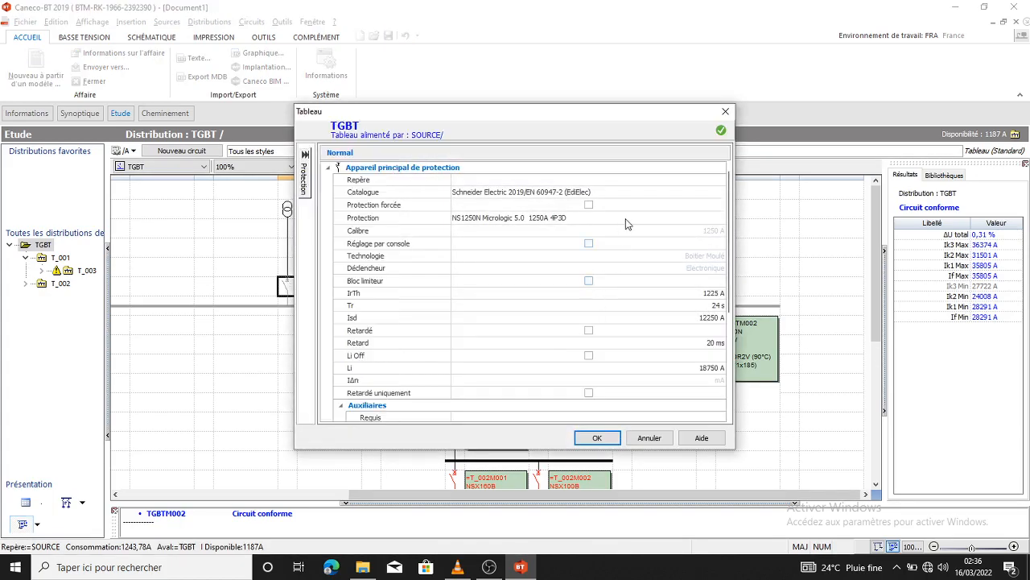
click(626, 218)
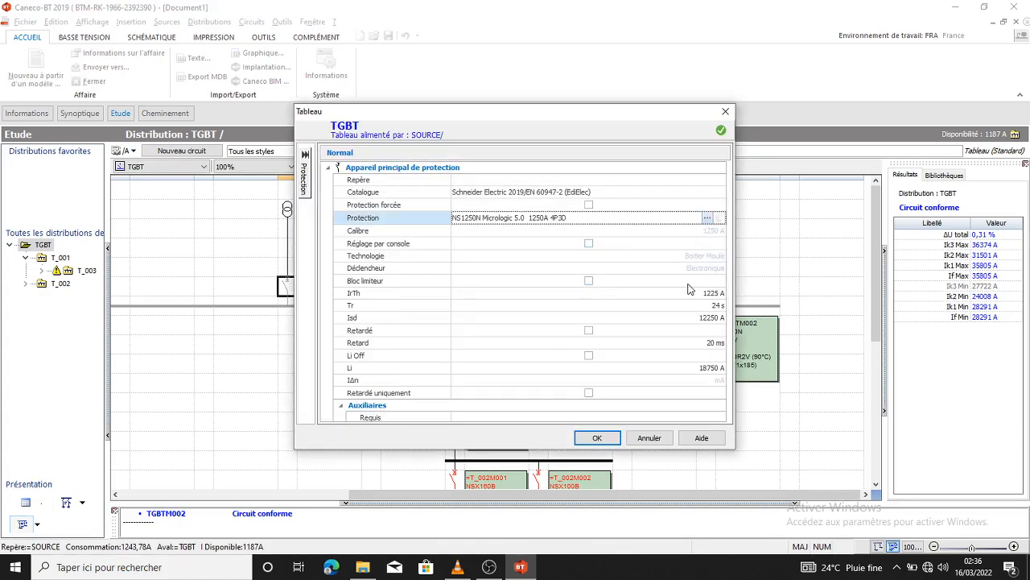
click(707, 218)
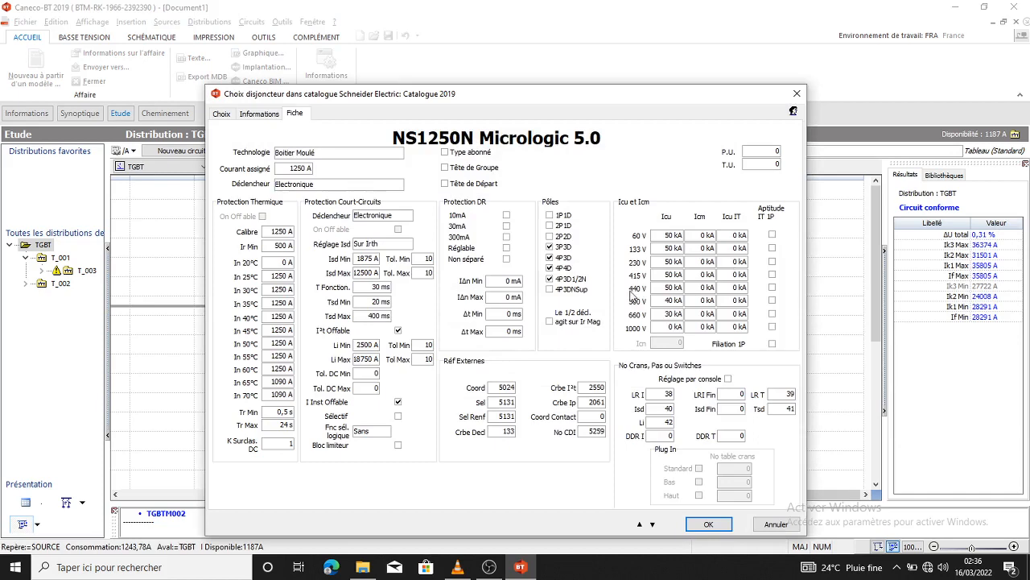
click(225, 113)
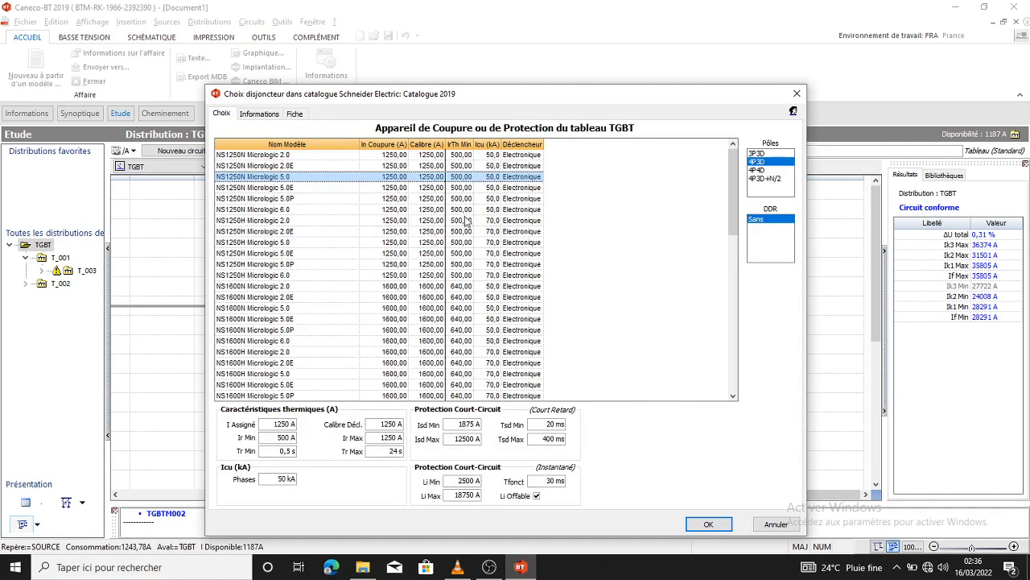
Step: Compare the thermal and short-circuit protection ranges of the 1250 A, 1600 A and 2000 A Micrologic breakers in the catalogue
scroll(468, 218, down, 1)
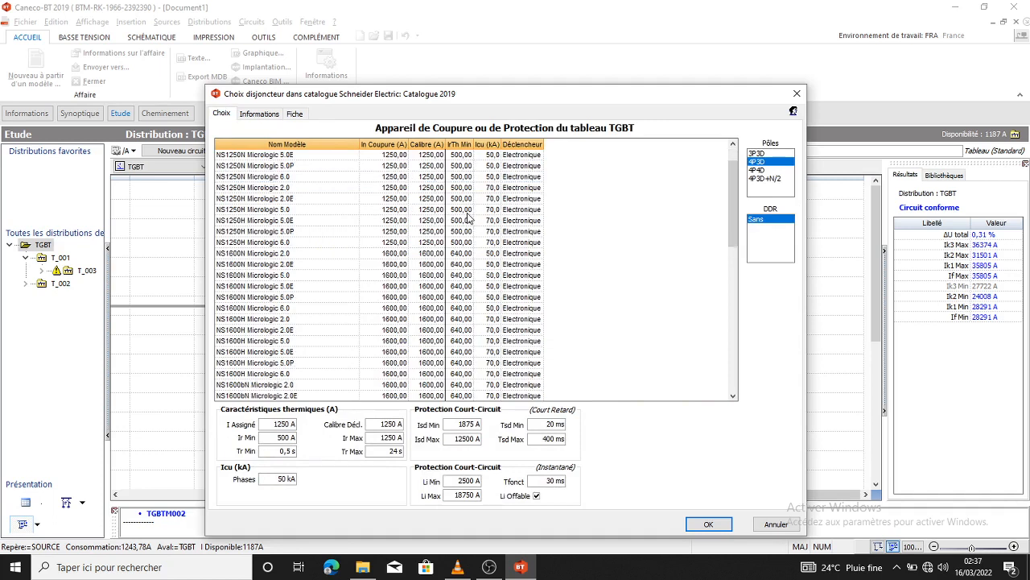
scroll(449, 249, up, 1)
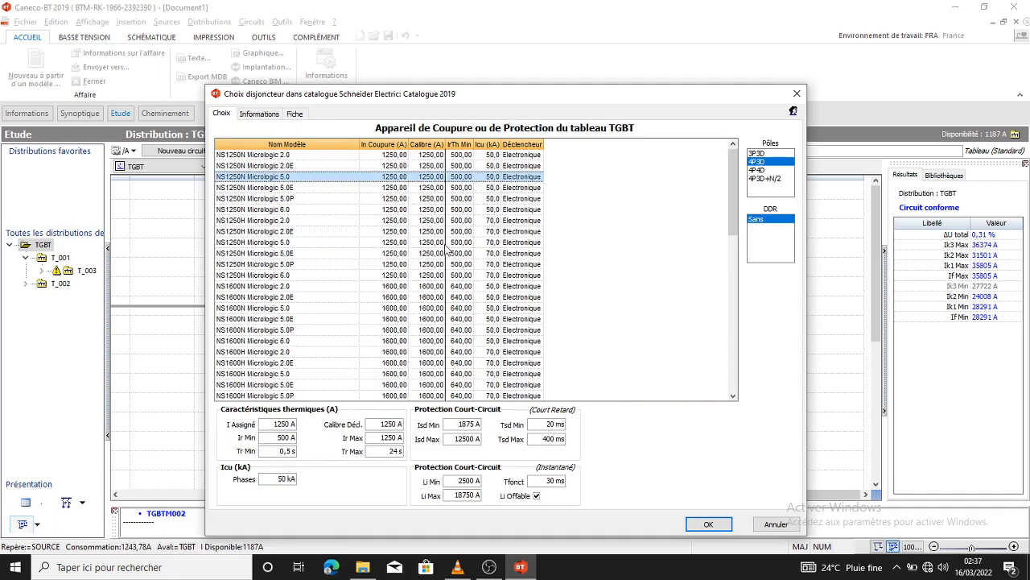
scroll(448, 248, down, 2)
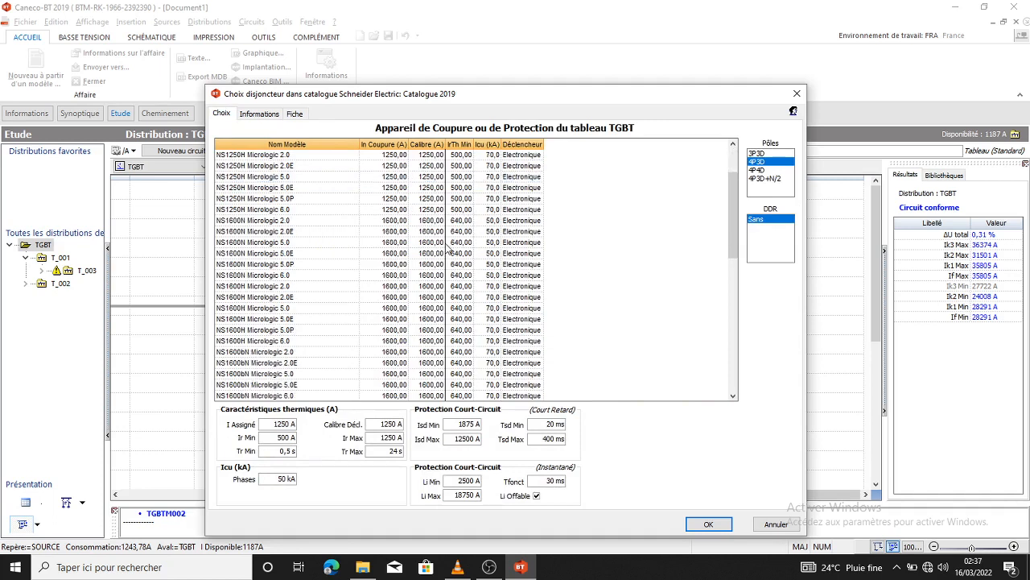
click(396, 243)
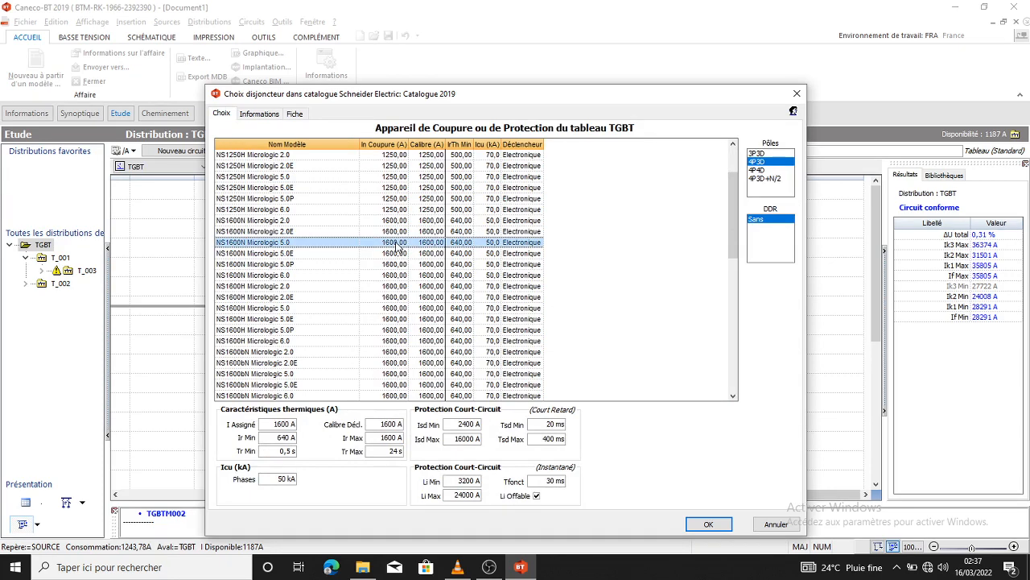
scroll(396, 247, up, 2)
click(394, 165)
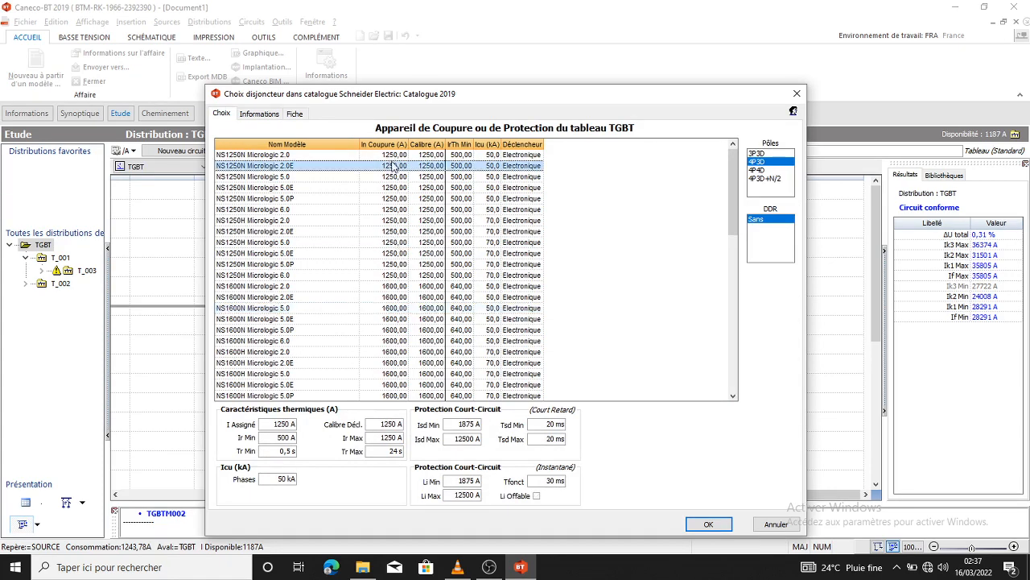
click(398, 288)
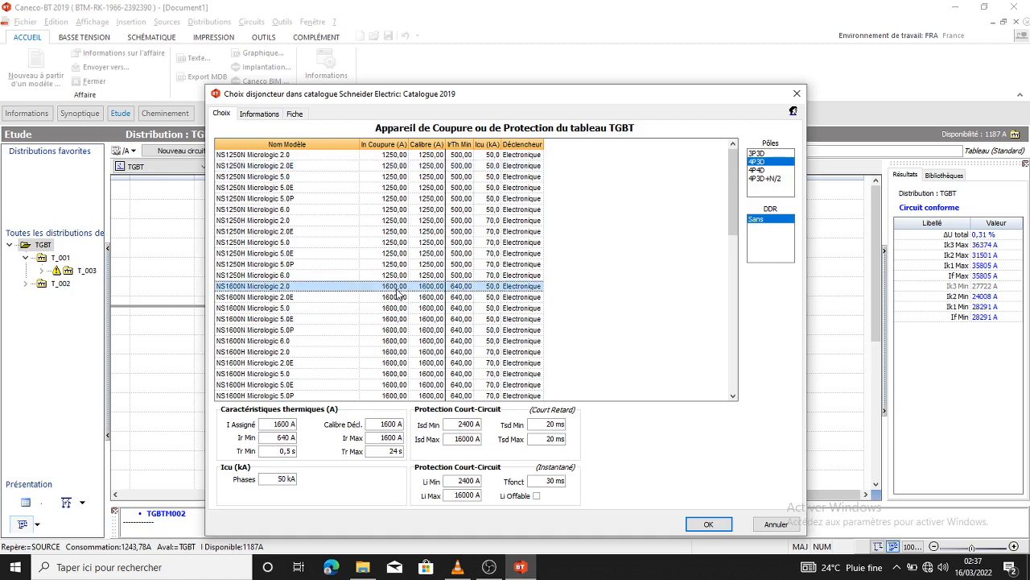
scroll(397, 292, down, 7)
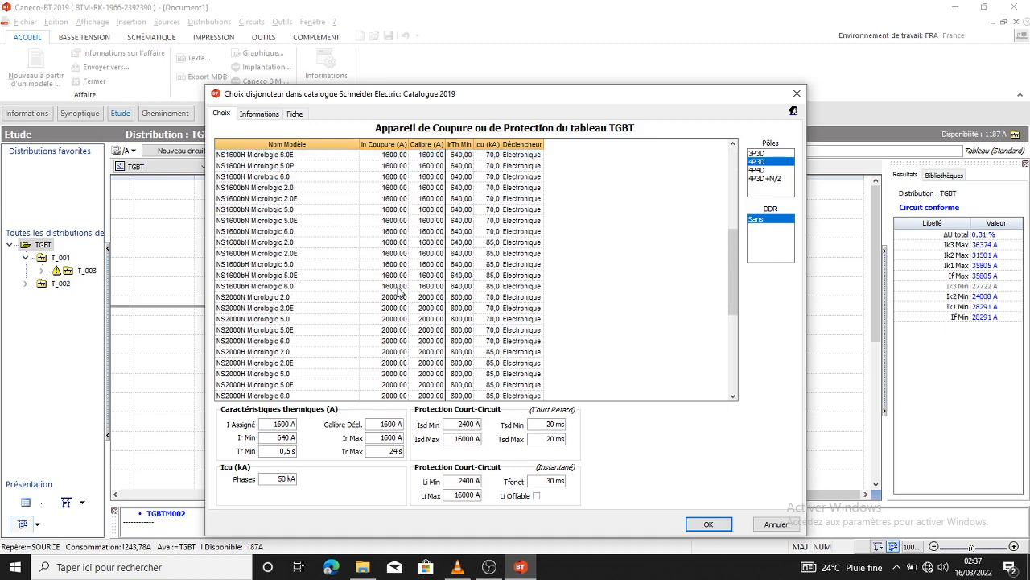
scroll(398, 291, down, 2)
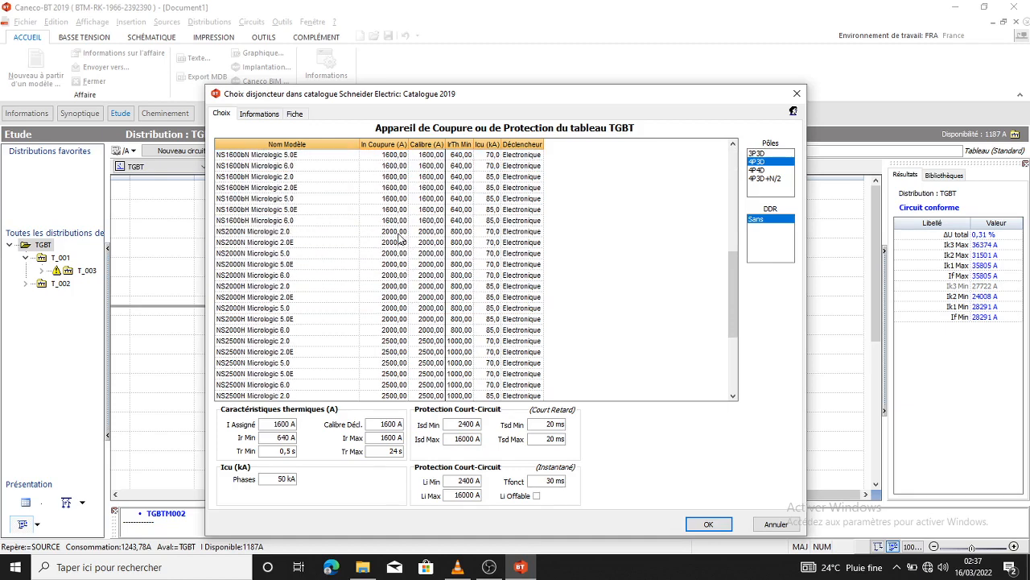
click(398, 232)
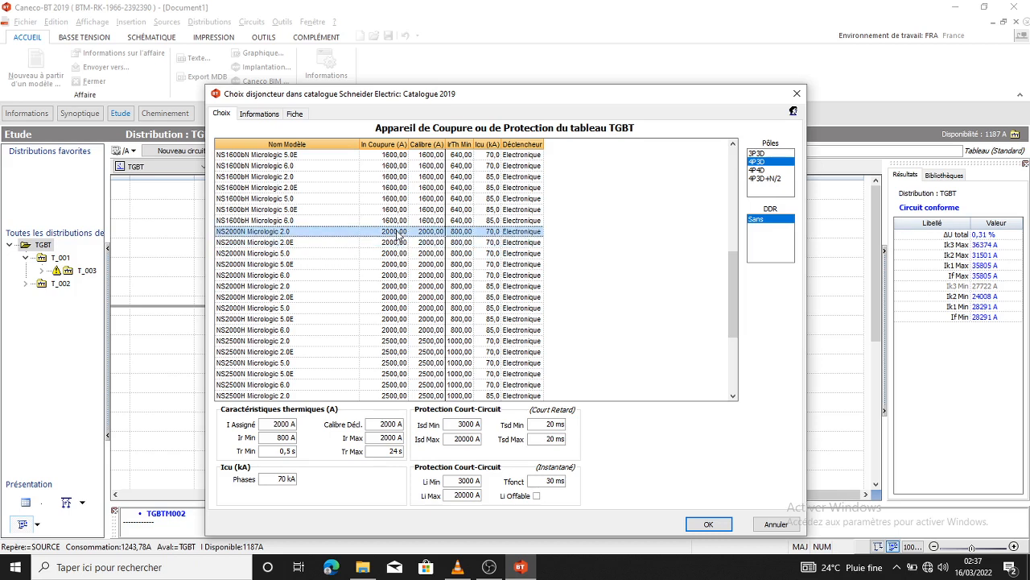
scroll(404, 240, up, 9)
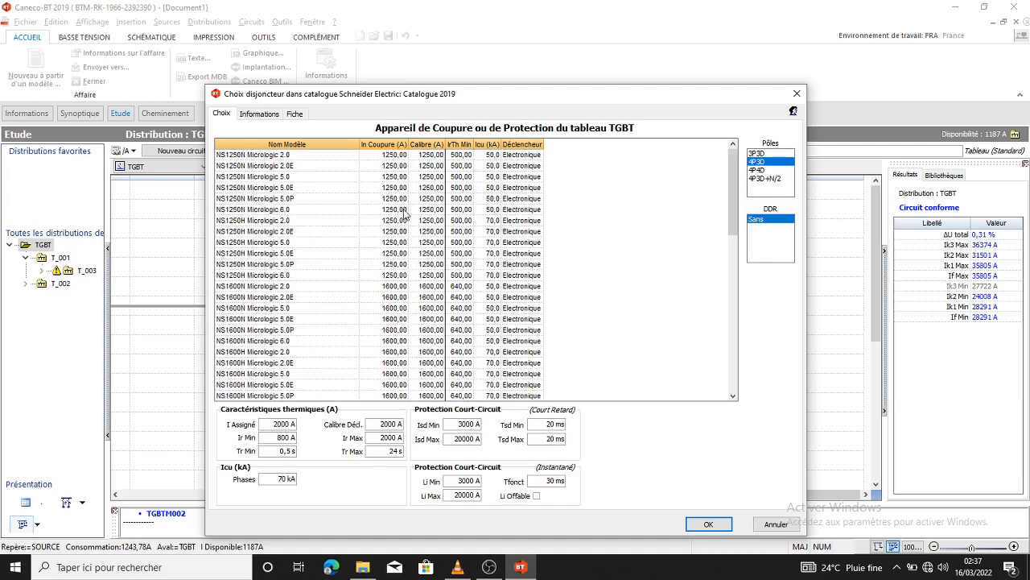
scroll(405, 214, down, 6)
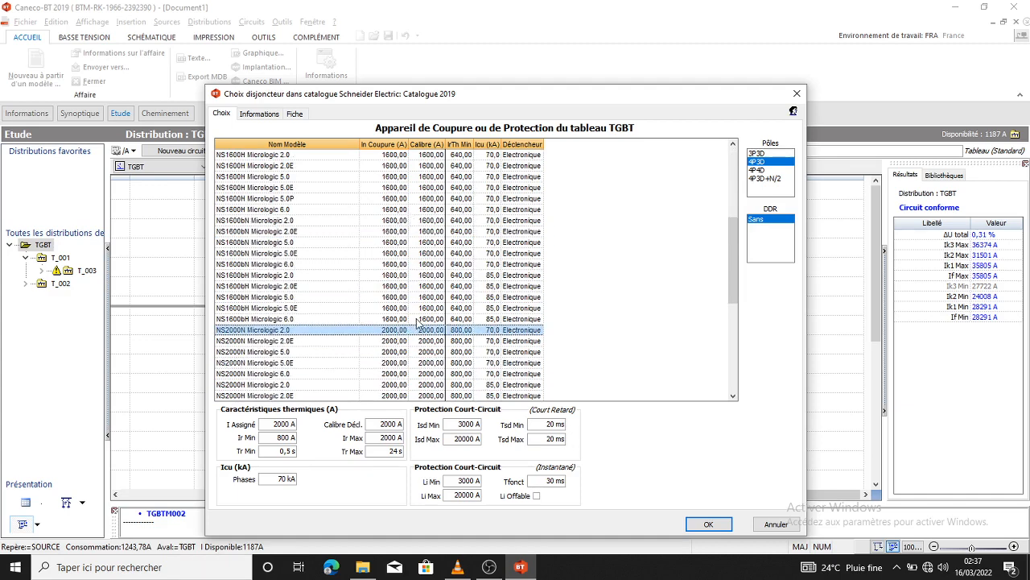
scroll(435, 323, down, 1)
scroll(437, 322, up, 1)
scroll(437, 321, down, 1)
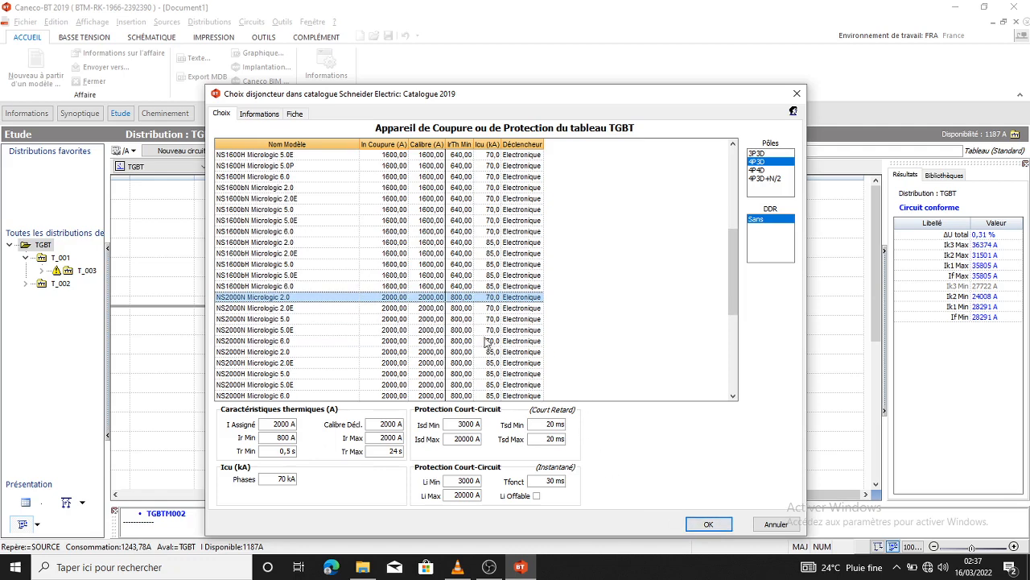
Step: Choose the NS2000N Micrologic 5.0 as the TGBT main protection and validate the board's settings
click(408, 310)
click(404, 322)
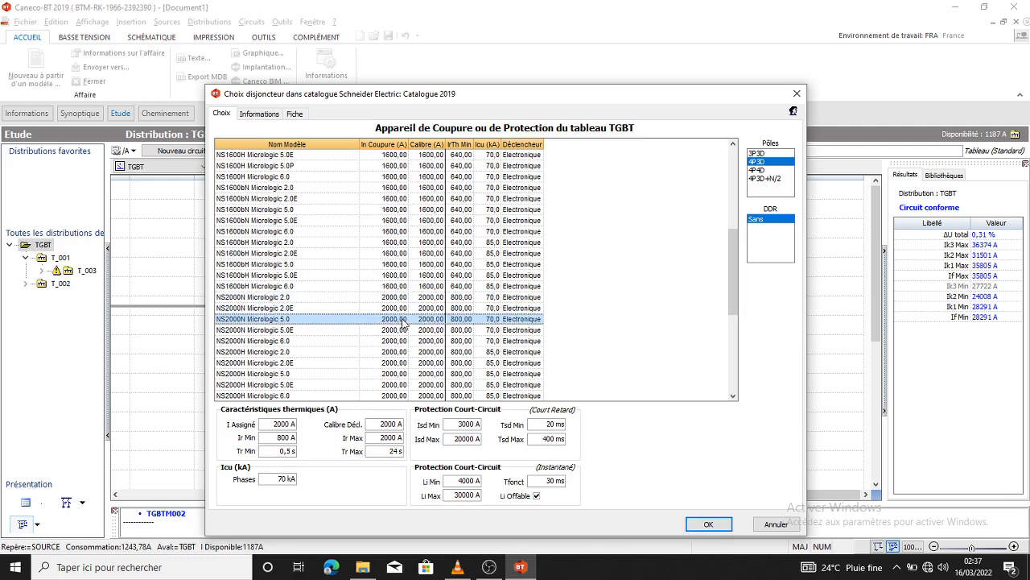
click(704, 528)
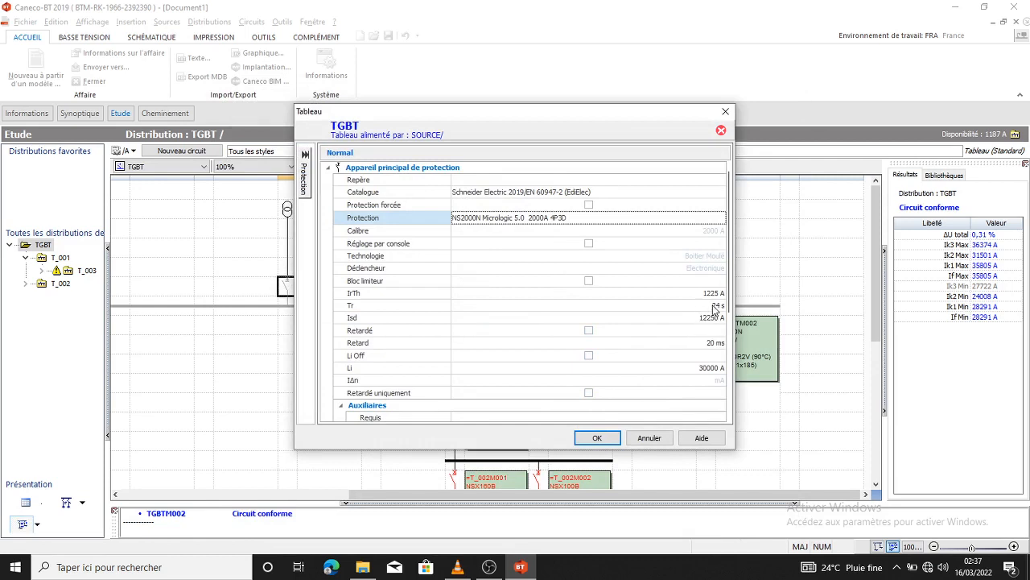
click(600, 437)
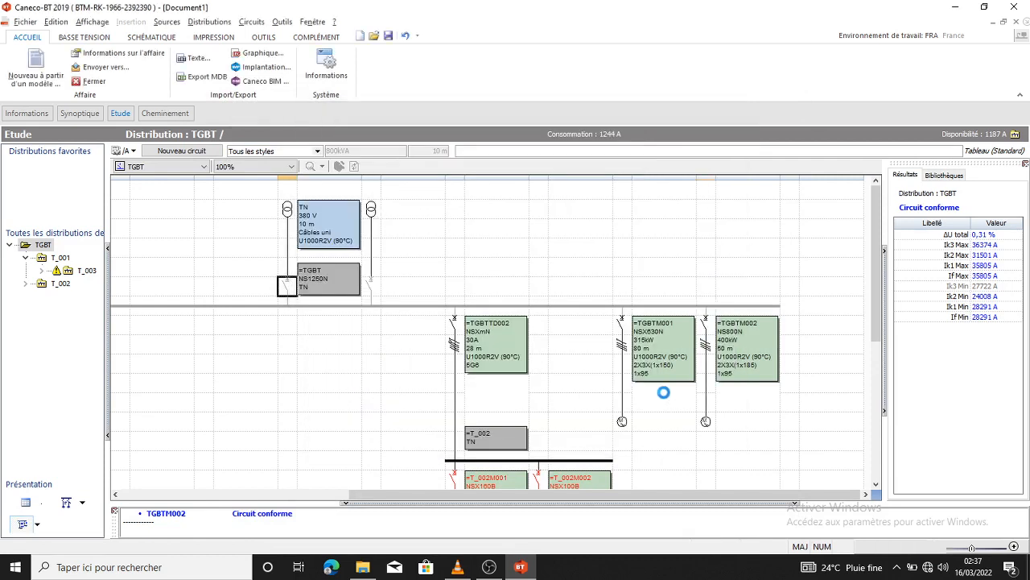
Step: Recalculate the SOURCE supply, accepting the NS2000N Micrologic 5.0 as the TGBT board's protection device
click(287, 284)
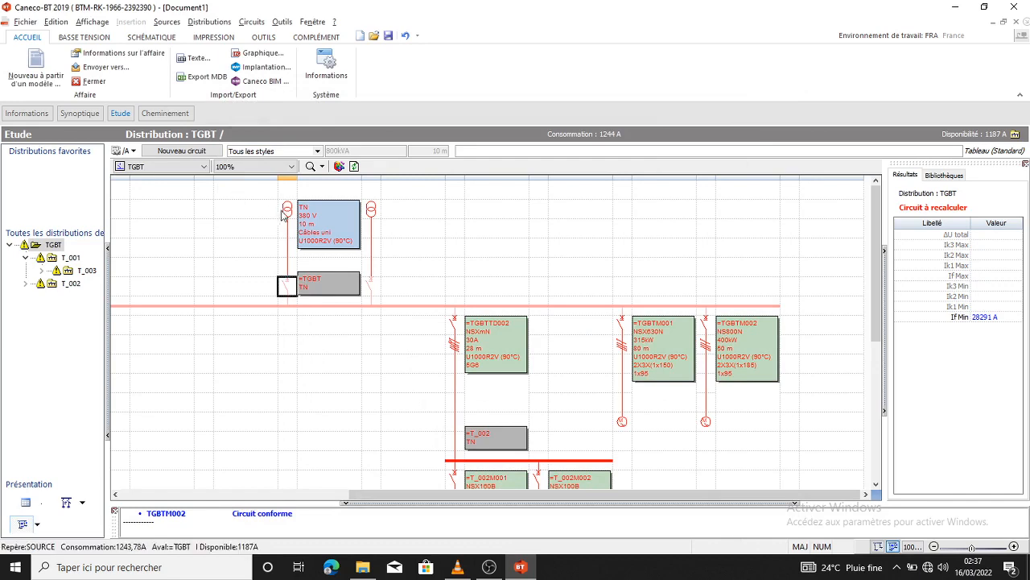
click(288, 211)
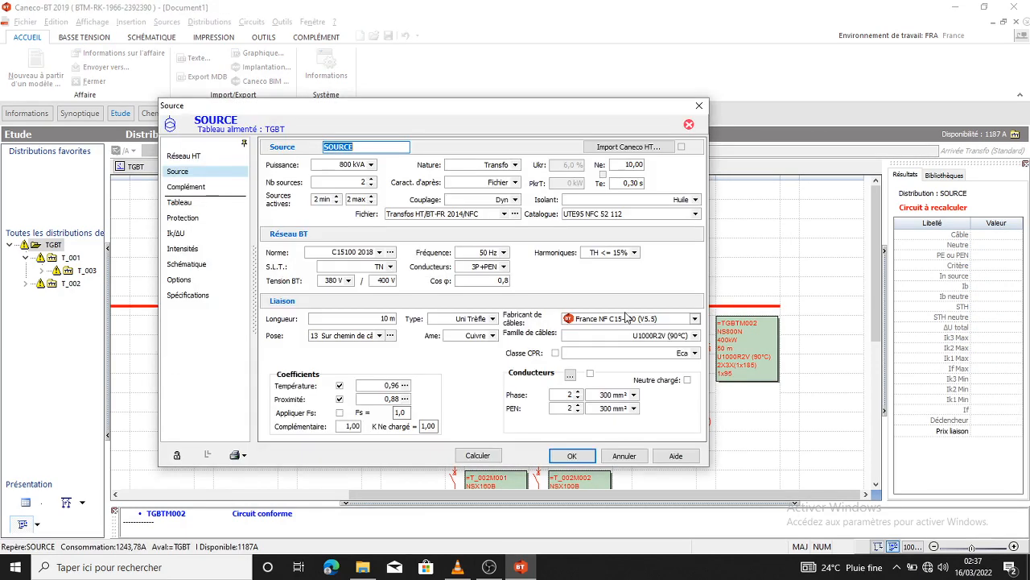
click(477, 455)
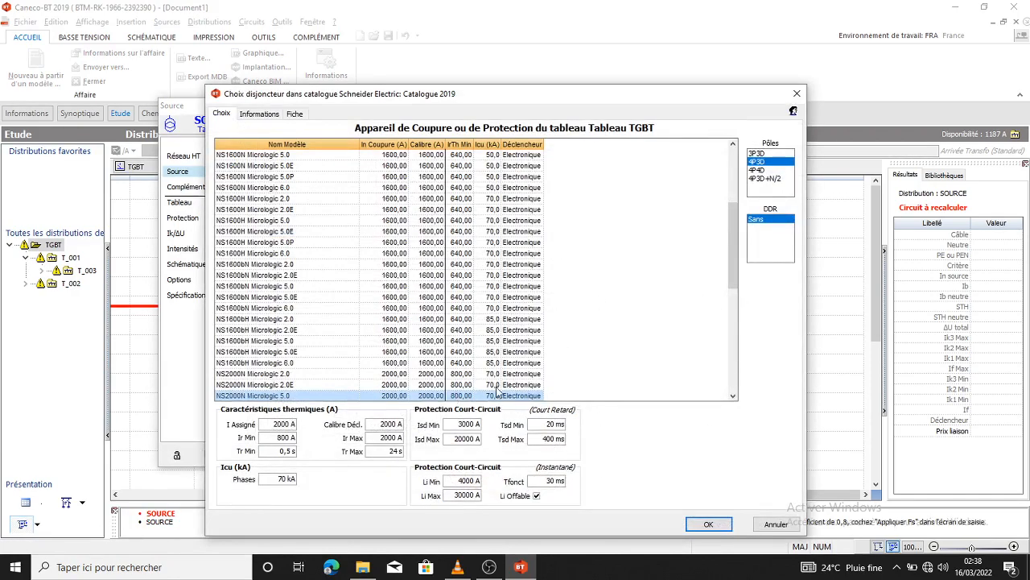
click(703, 524)
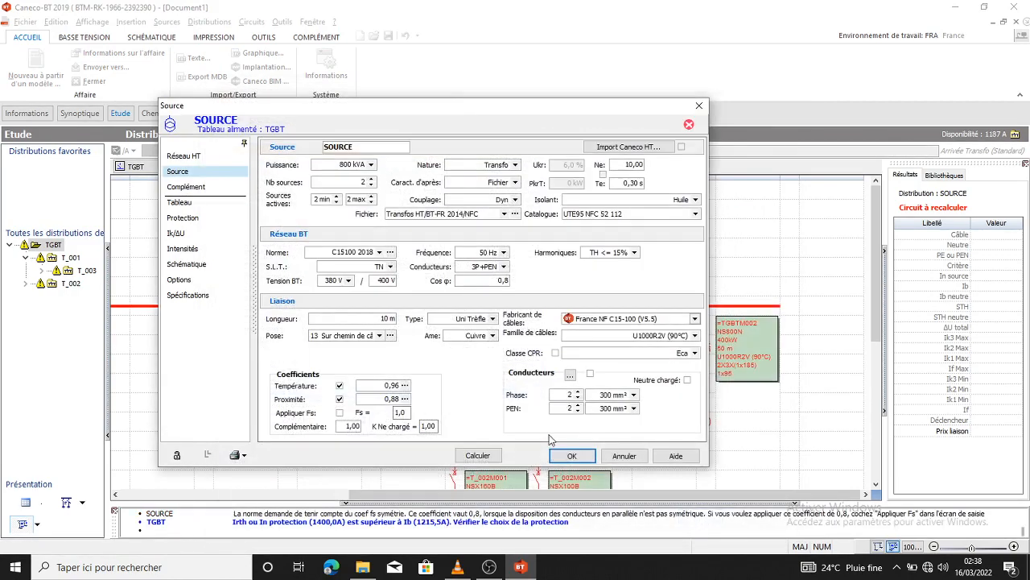
click(573, 456)
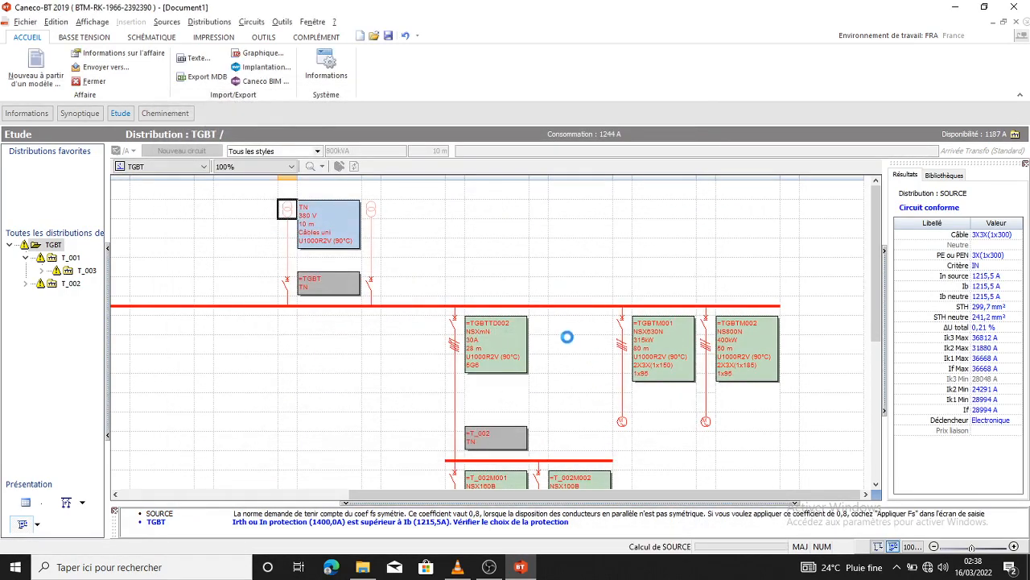
Step: Run the automatic calculation on the TGBT busbar to update the circuits downstream of the NS2000N breaker
click(557, 309)
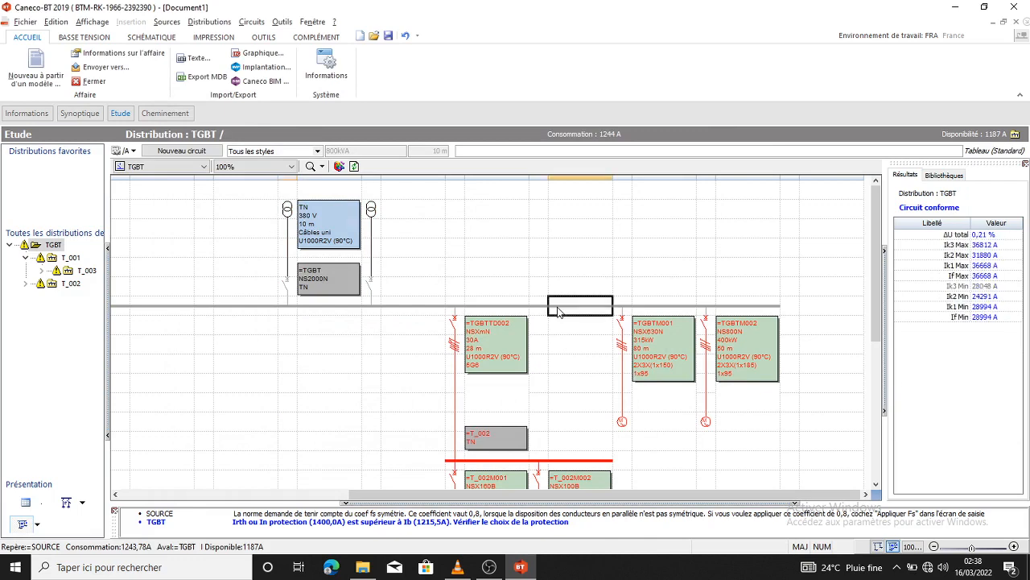
right_click(562, 301)
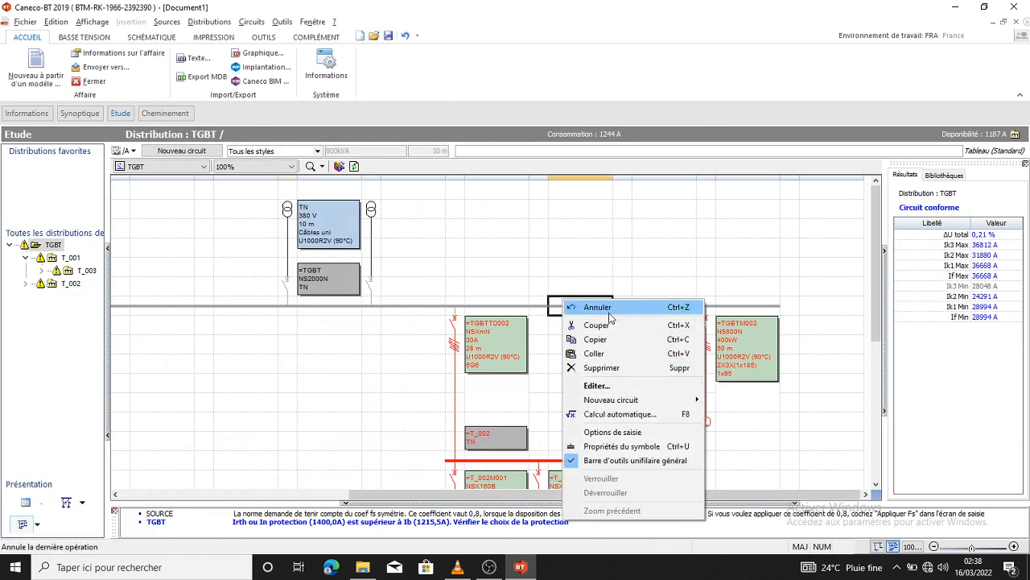
click(620, 414)
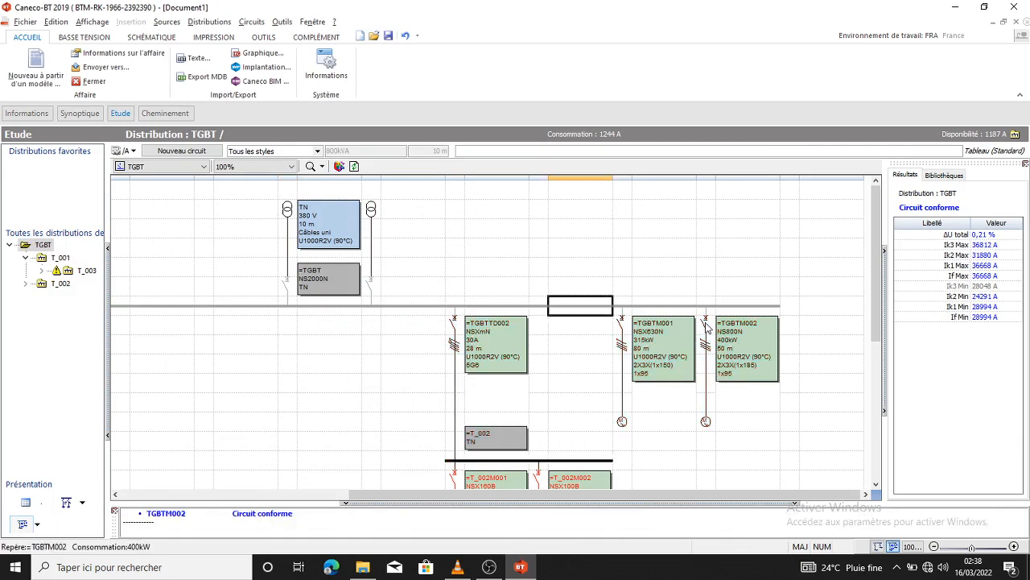
Step: Check the selectivity curves of motor circuit TGBTM002 against the TGBT NS2000N Micrologic 5.0 breaker
click(706, 325)
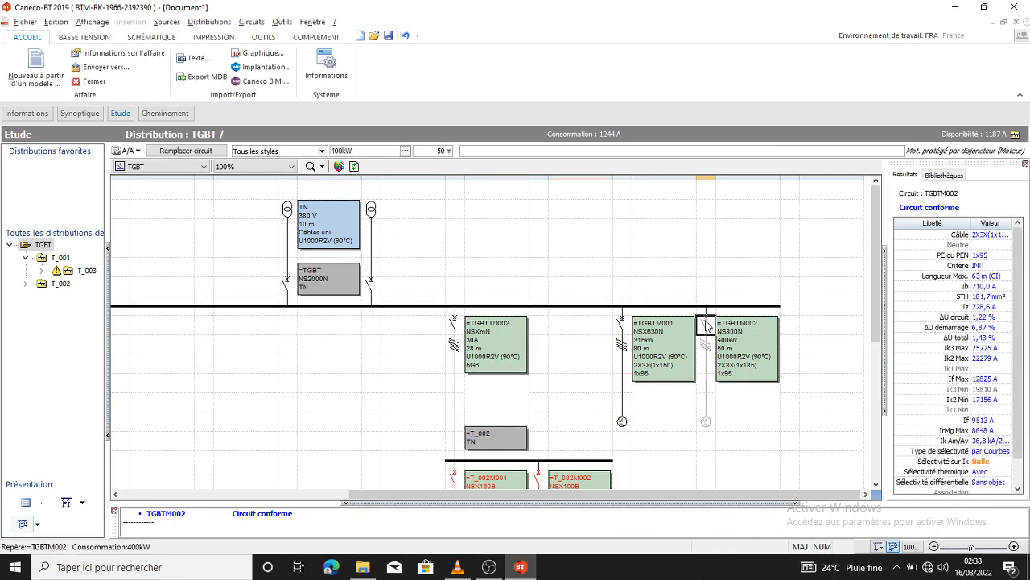
double_click(706, 325)
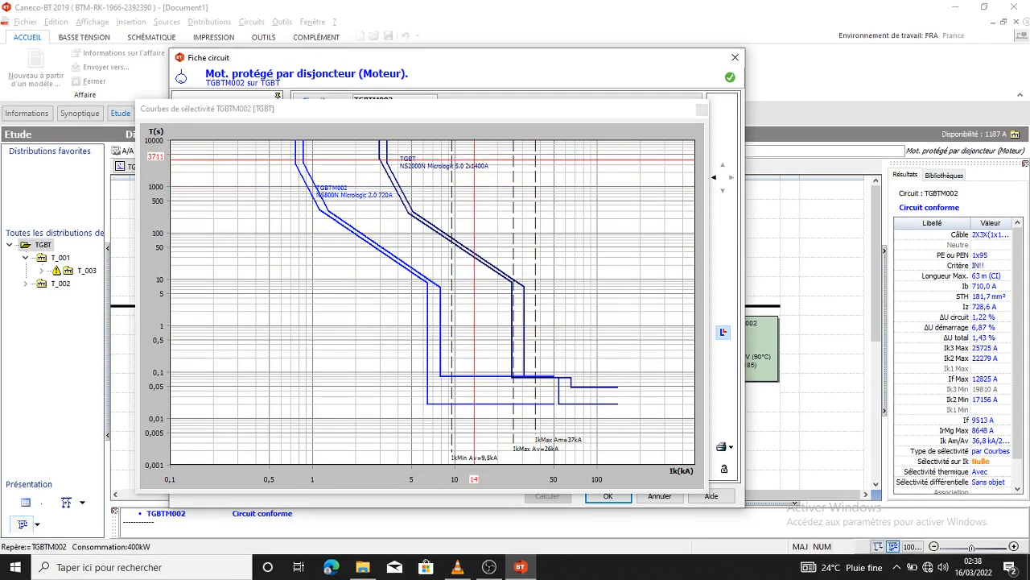
click(735, 57)
Step: Open the TGBT board's main protection and review the NS2000N Micrologic 5.0 specifications in the breaker catalogue
click(373, 289)
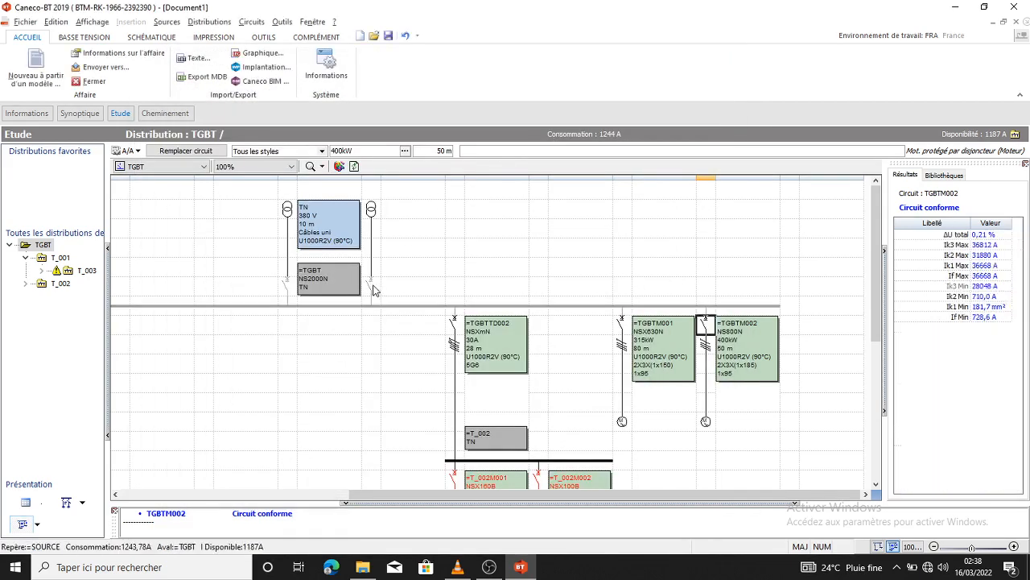
click(286, 288)
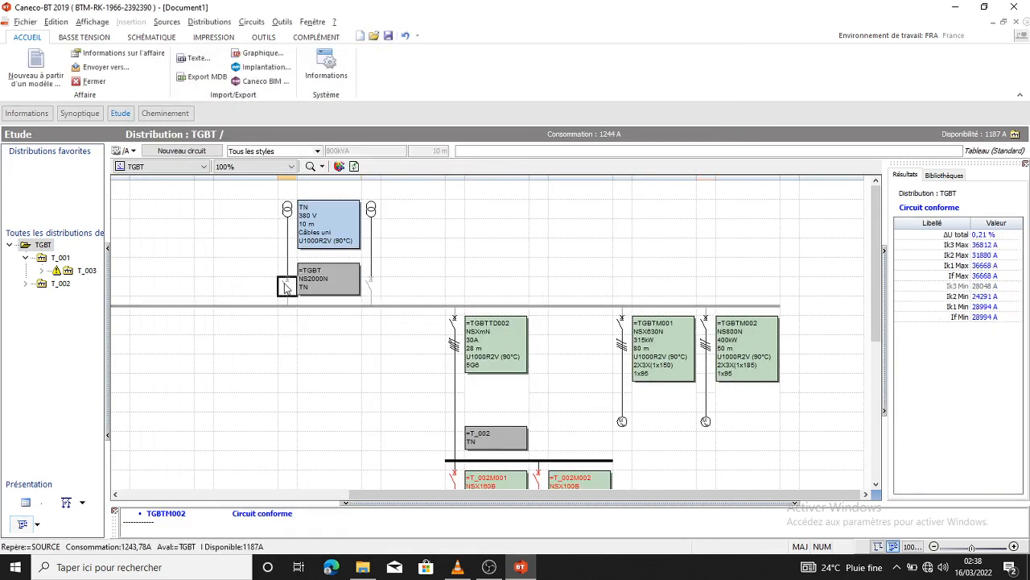
double_click(286, 288)
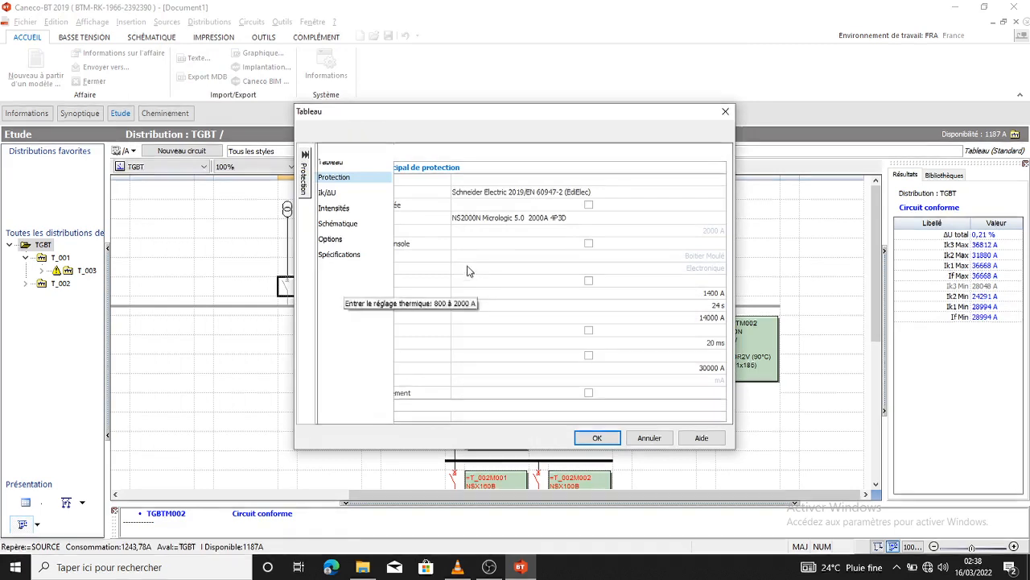
click(643, 221)
click(708, 219)
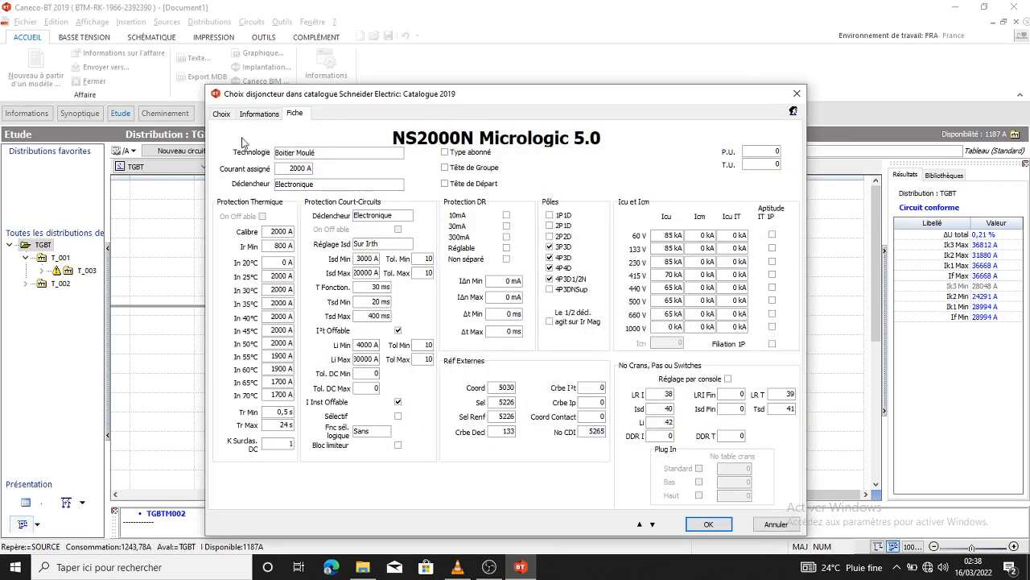
click(223, 113)
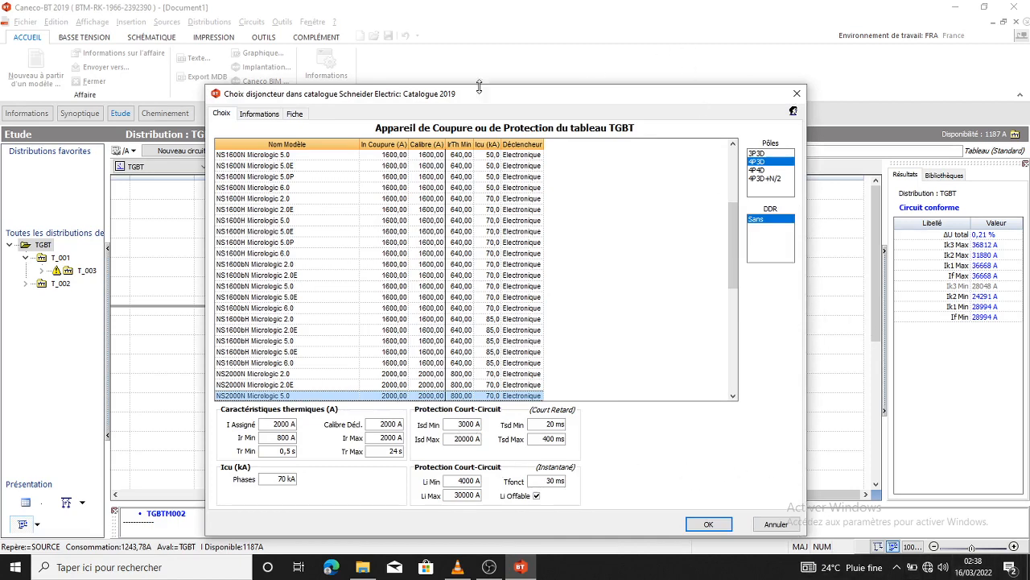
click(259, 113)
click(295, 113)
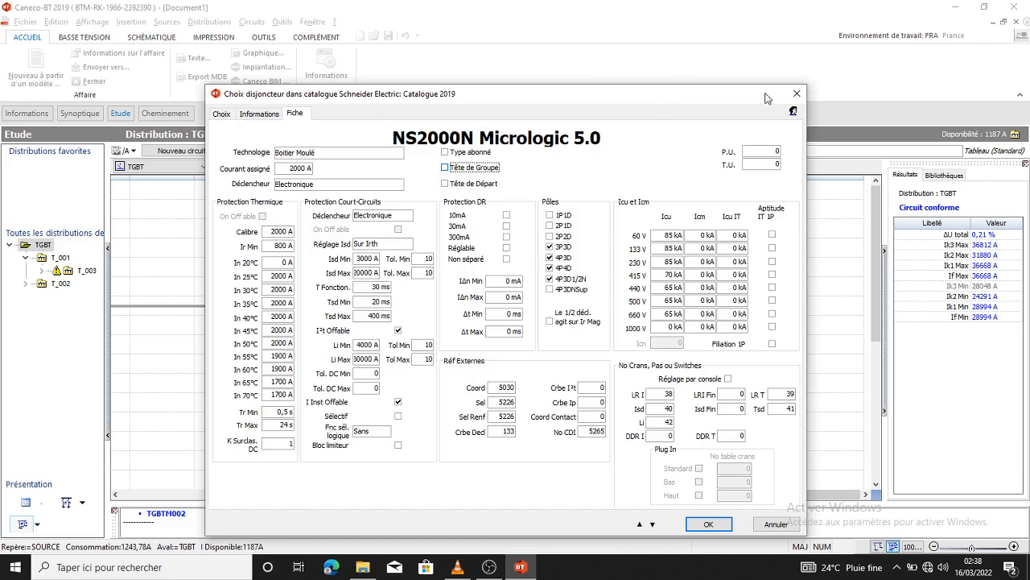
click(797, 94)
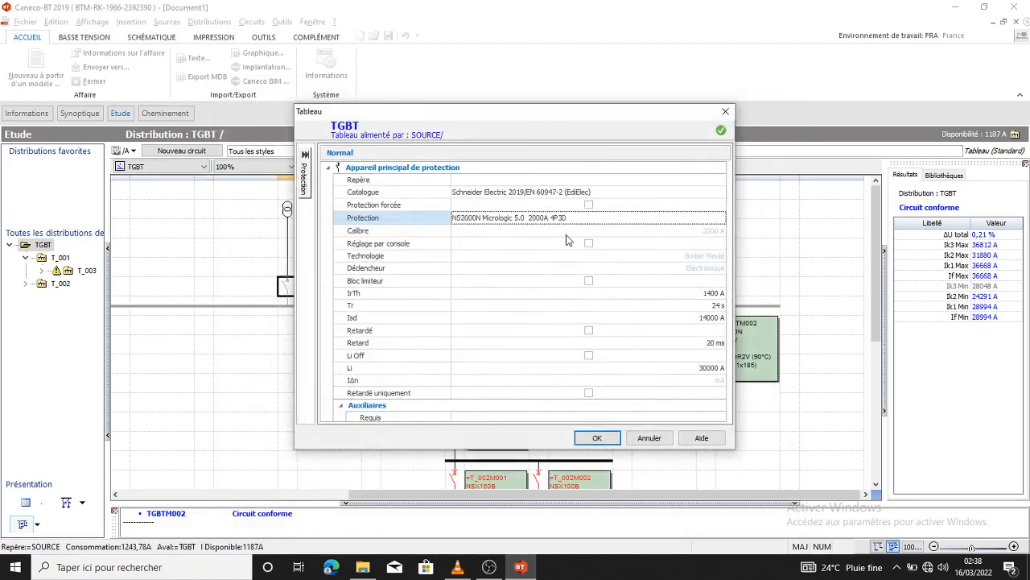
Step: Try to set the thermal delay Tr of the TGBT main breaker to 36 s
click(703, 306)
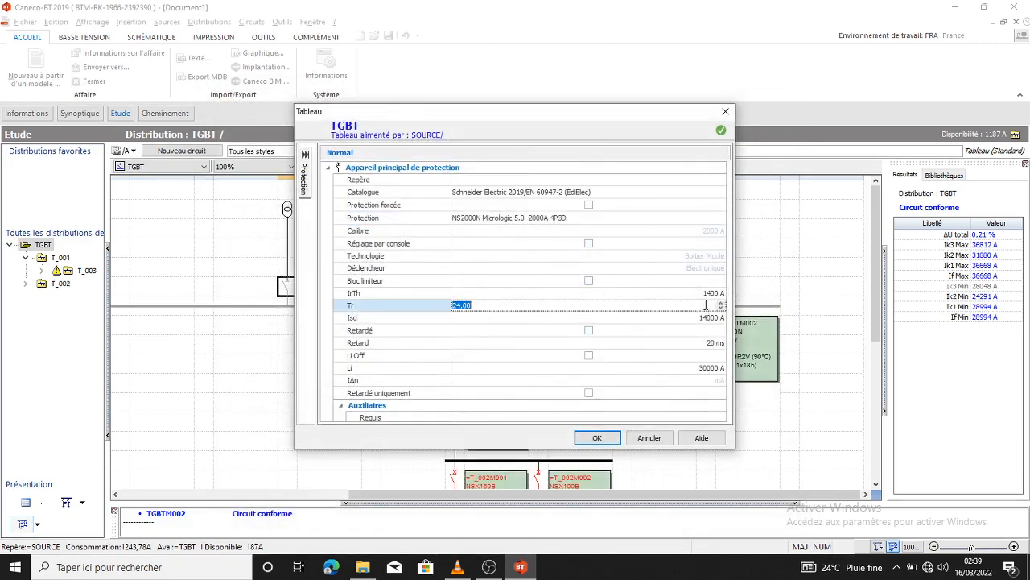
text(360)
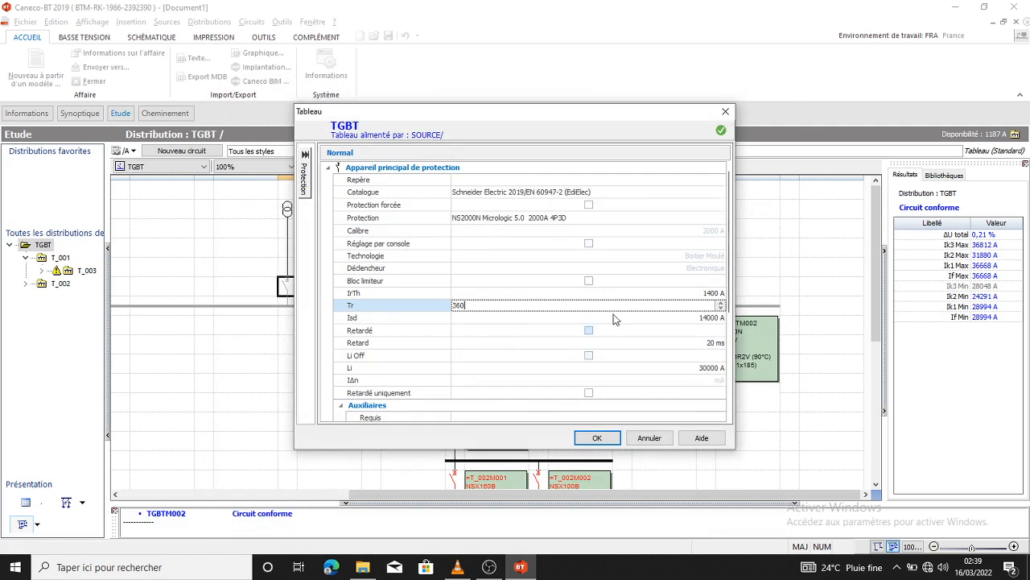
key(BackSpace)
click(579, 344)
click(594, 302)
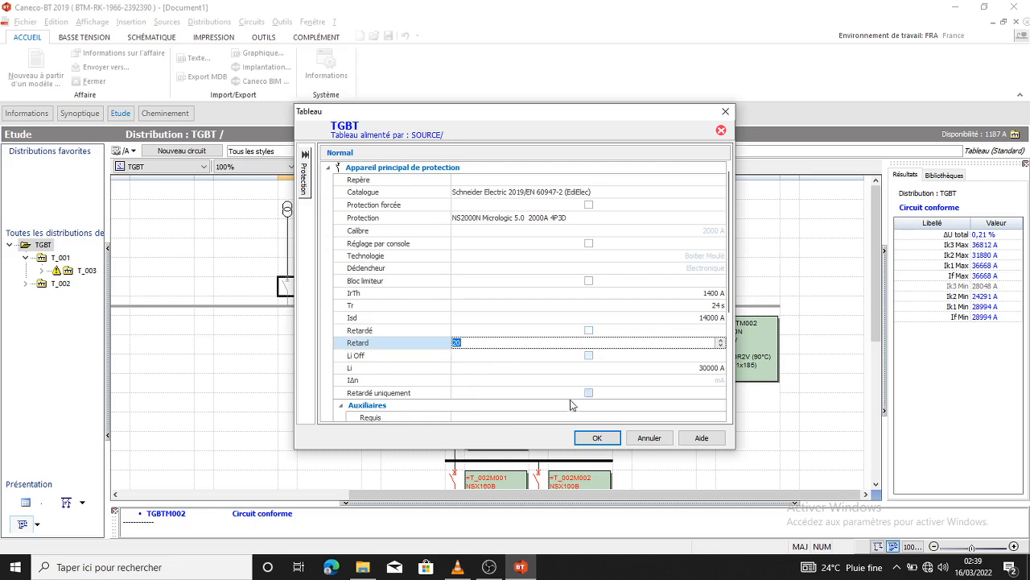
click(641, 306)
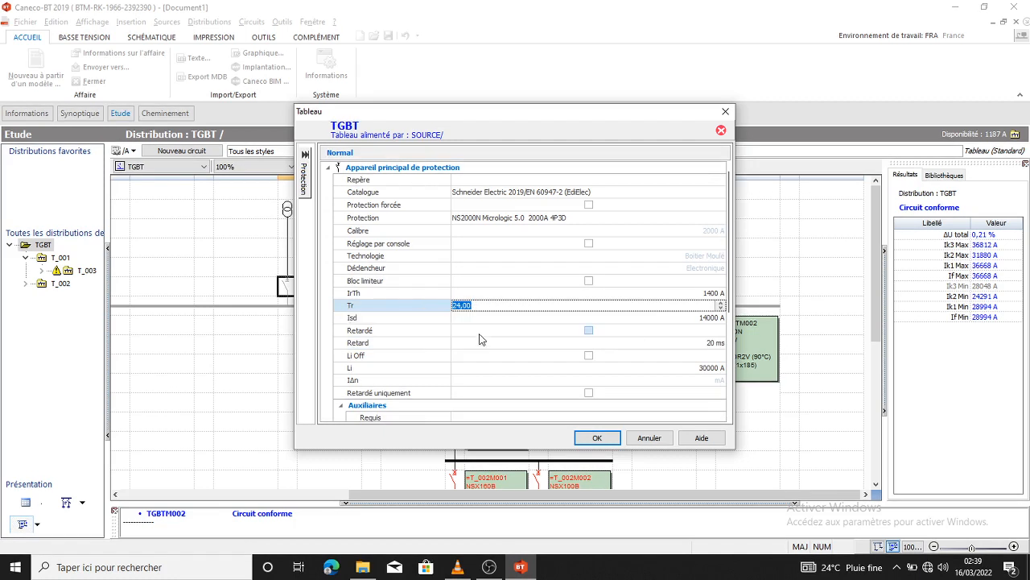
Step: Set the short-circuit delay (Retard) of the TGBT main breaker to 400 ms and validate the board's settings
click(640, 346)
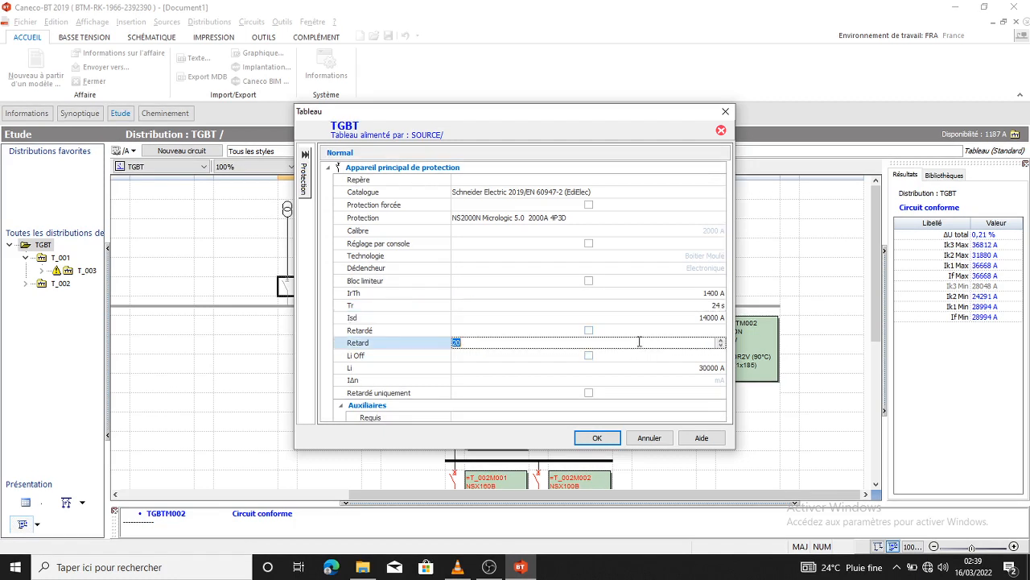
text(36)
click(690, 305)
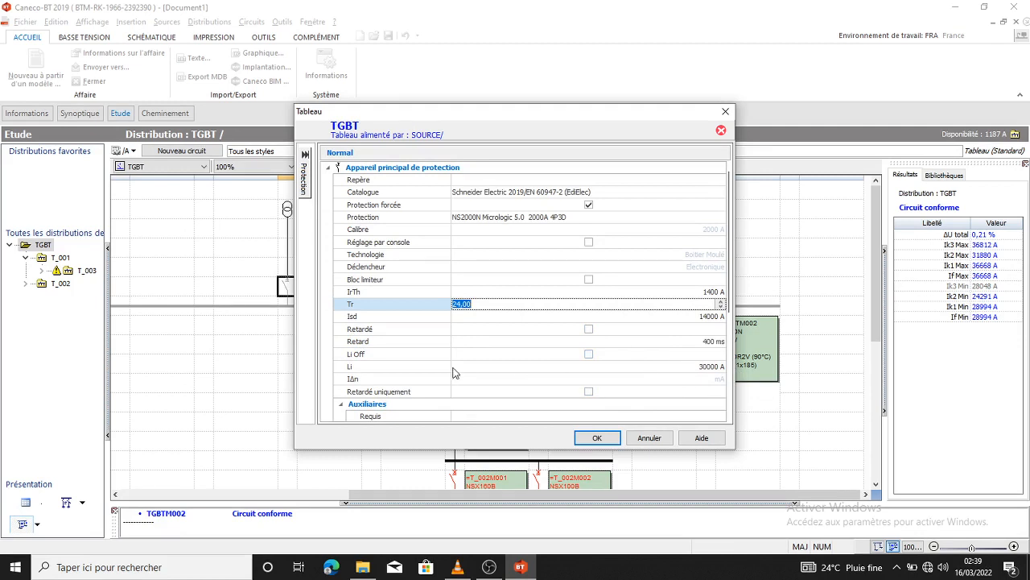
click(599, 436)
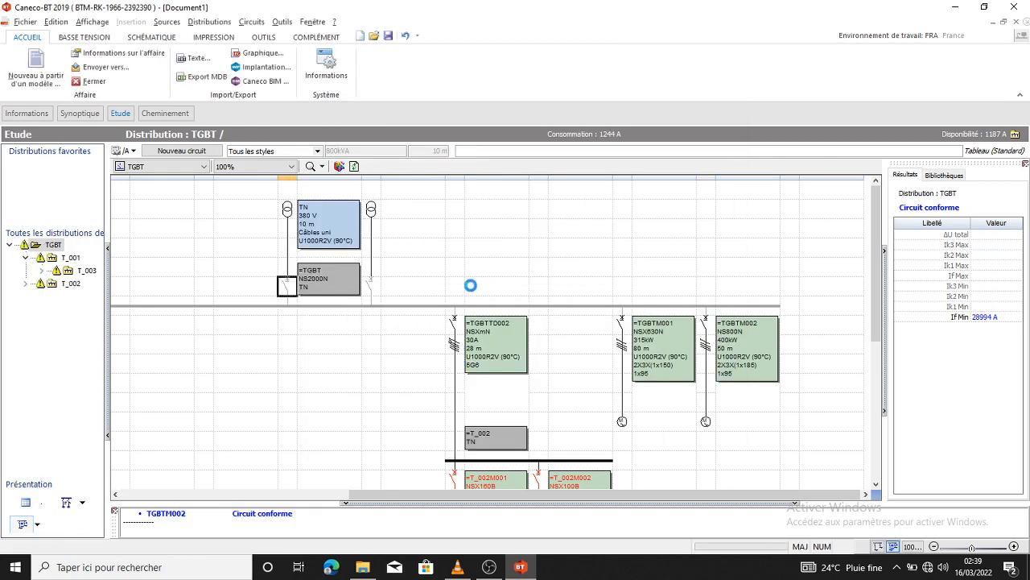
Step: Recalculate the SOURCE supply with the TGBT breaker's delayed setting and validate it
click(288, 214)
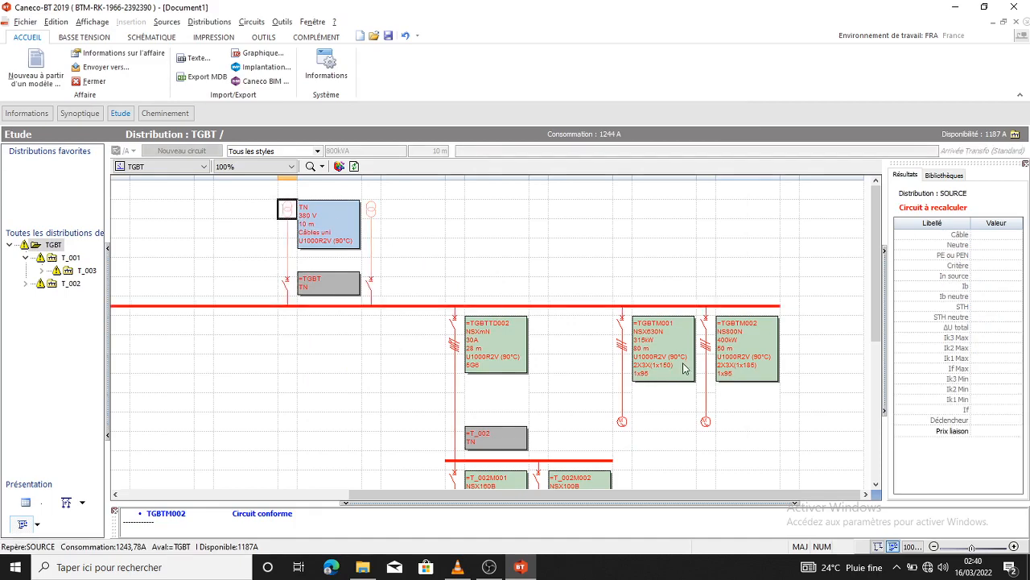
click(496, 456)
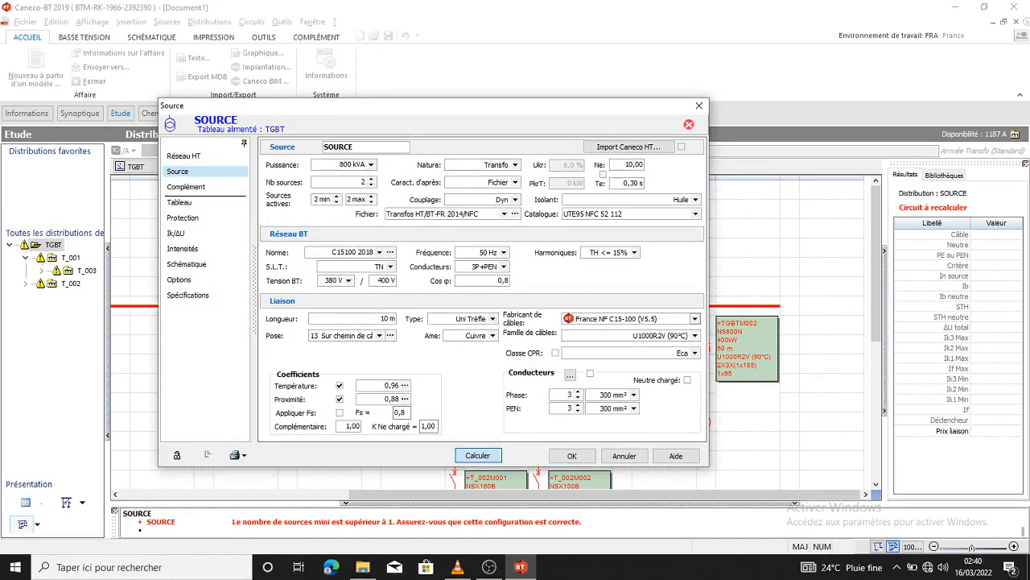
click(571, 456)
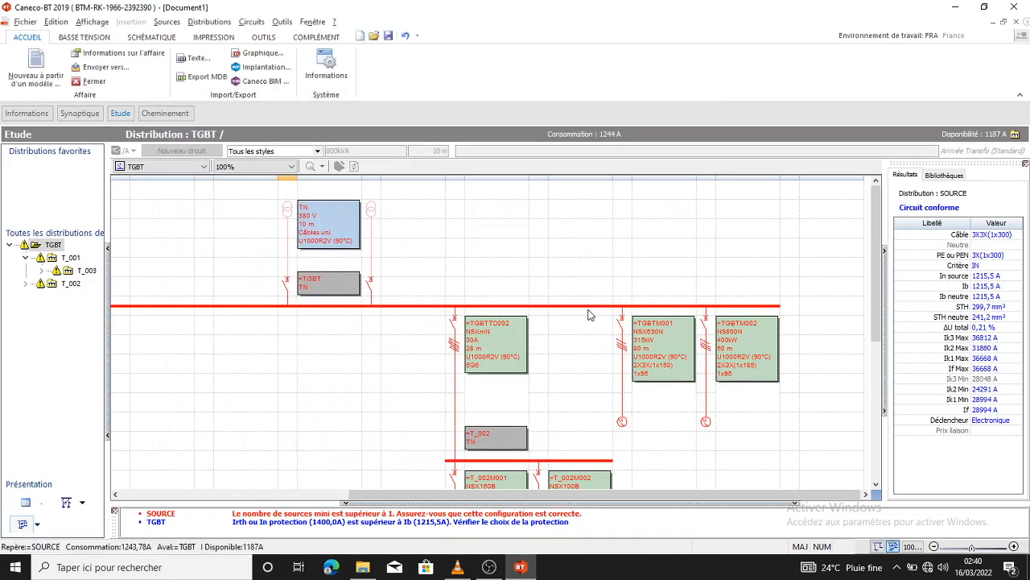
Step: Run the automatic calculation on the TGBT busbar to update its downstream circuits with the delayed main breaker
click(587, 311)
right_click(588, 311)
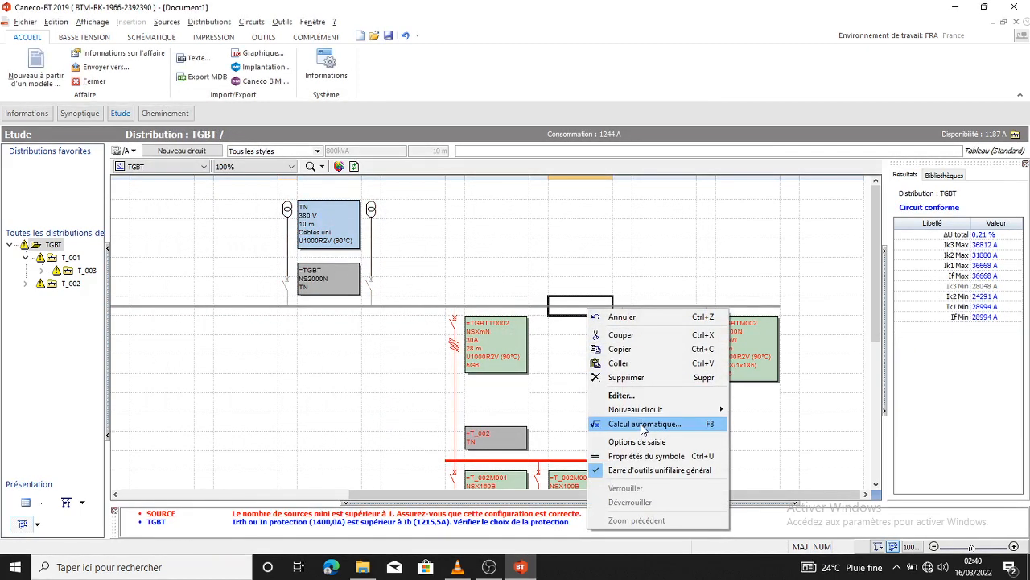
click(643, 425)
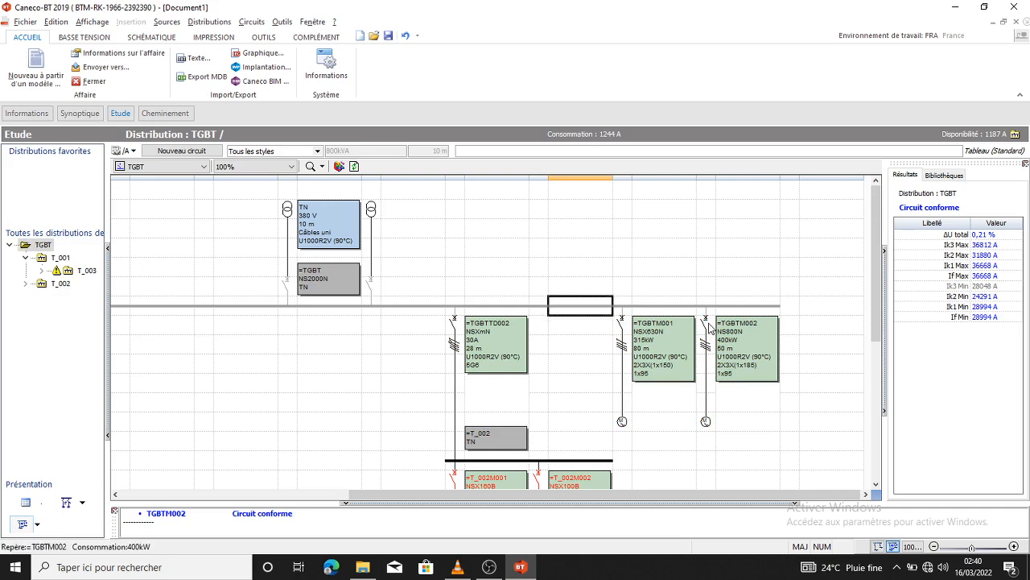
Step: Check motor circuit TGBTM002's short-circuit selectivity result and its curves against the delayed TGBT breaker
click(708, 326)
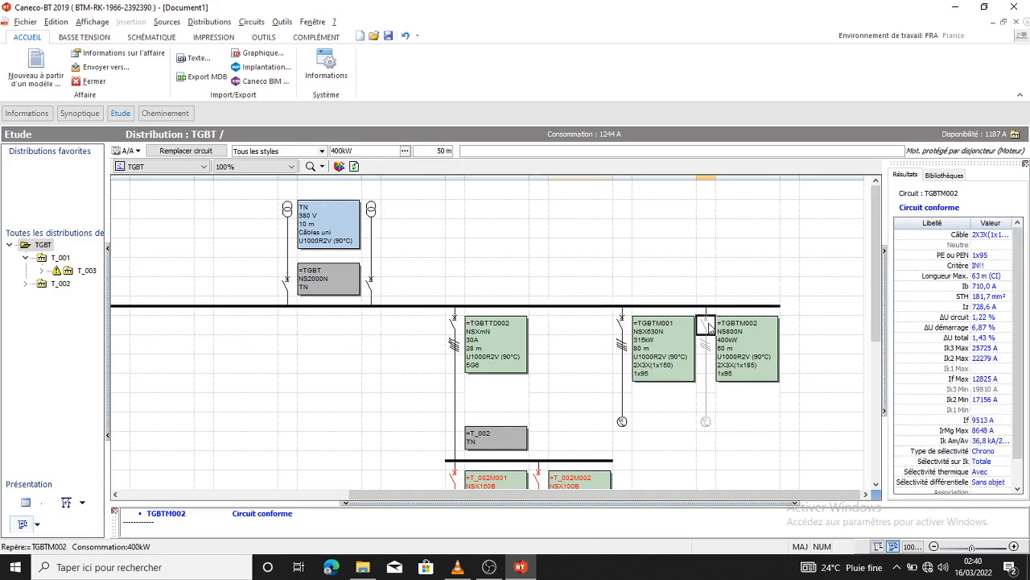
double_click(708, 326)
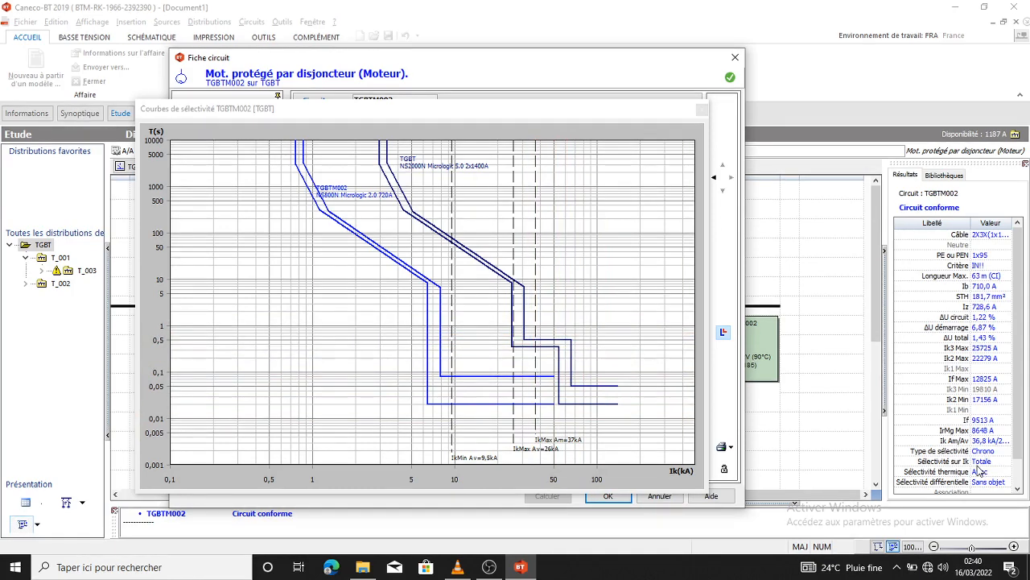
click(735, 57)
Step: Check motor circuit TGBTM001's selectivity result and its curves against the TGBT NS2000N Micrologic 5.0 breaker
click(622, 323)
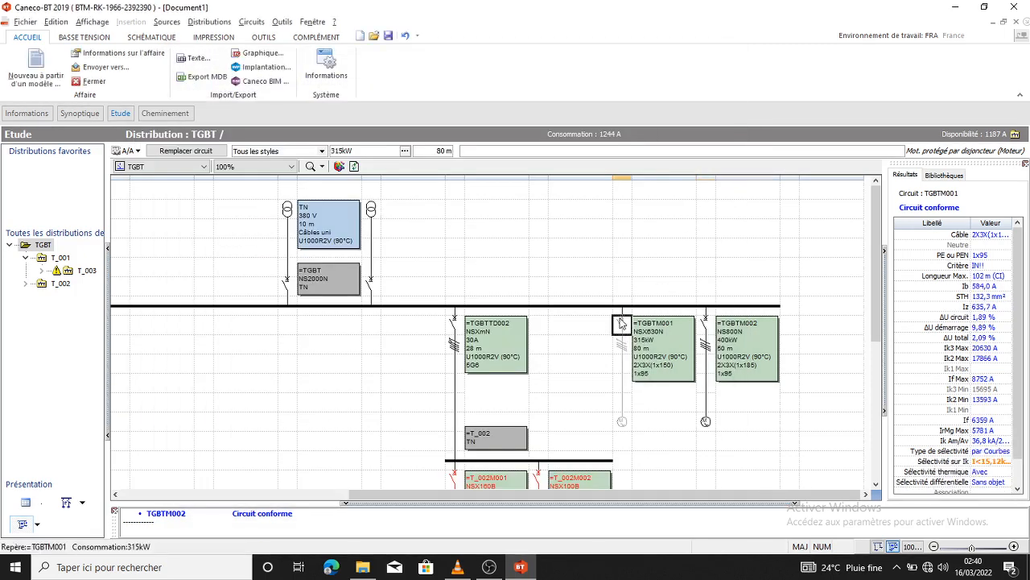
double_click(625, 337)
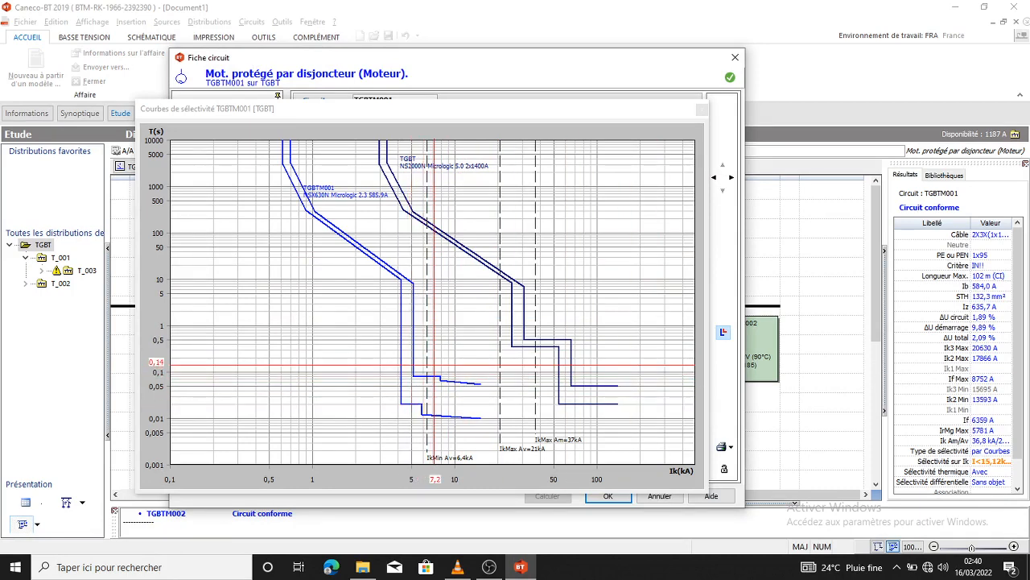
click(735, 57)
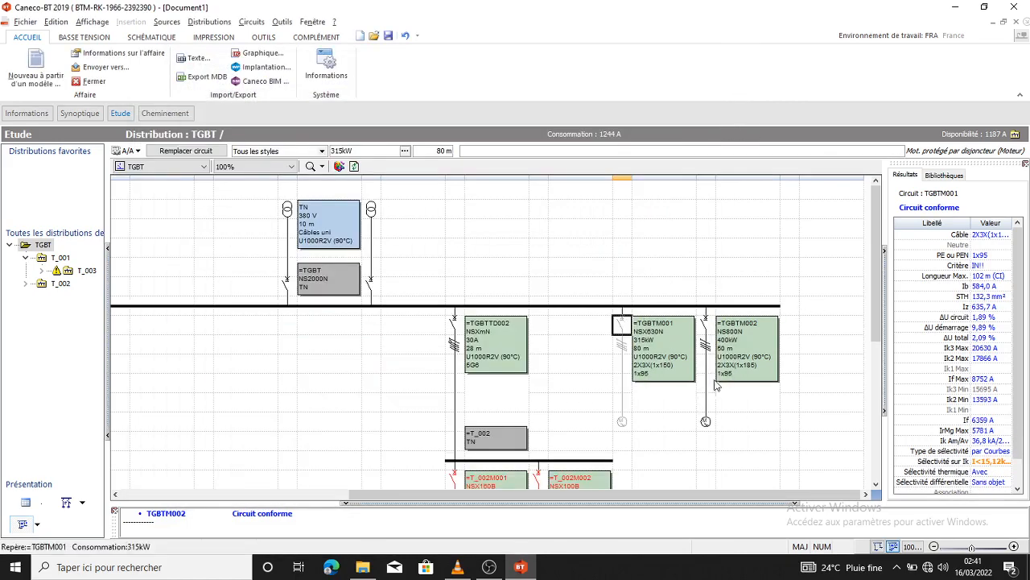
Step: Open the breaker catalogue for motor circuit TGBTM001 and compare the short-circuit characteristics of the NSX630 Micrologic models
double_click(656, 338)
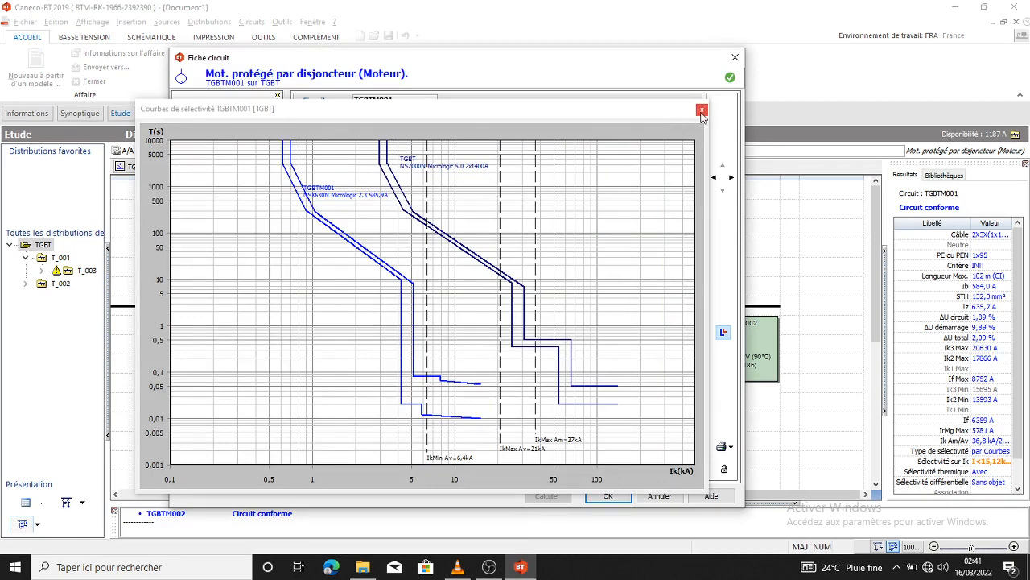
click(700, 111)
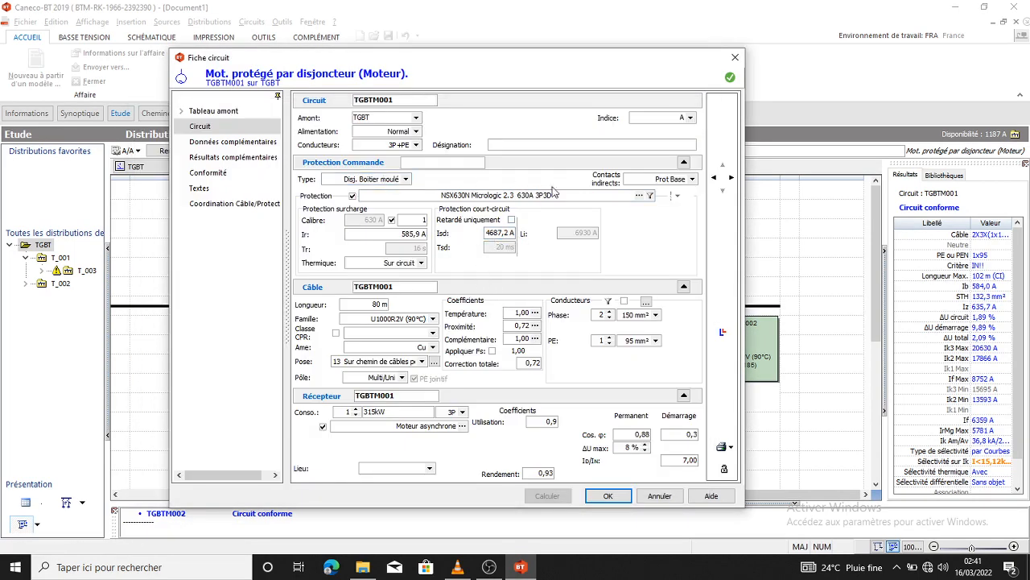
click(515, 232)
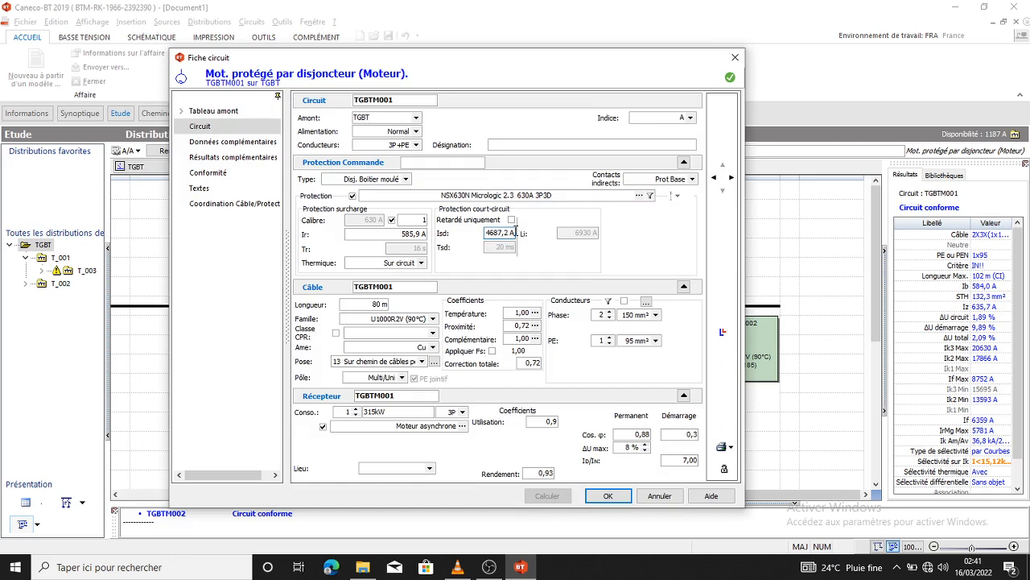
click(639, 196)
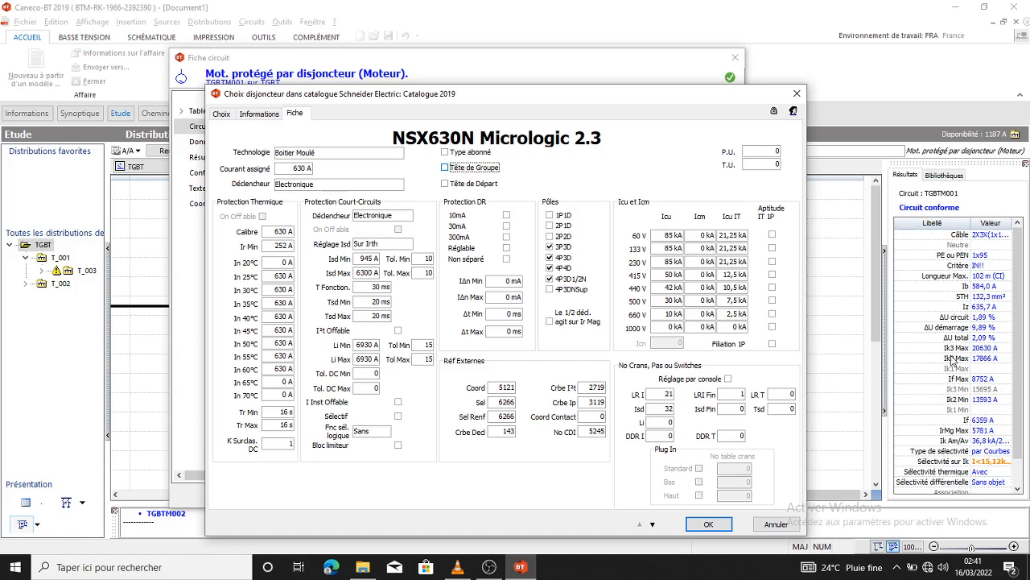
click(221, 114)
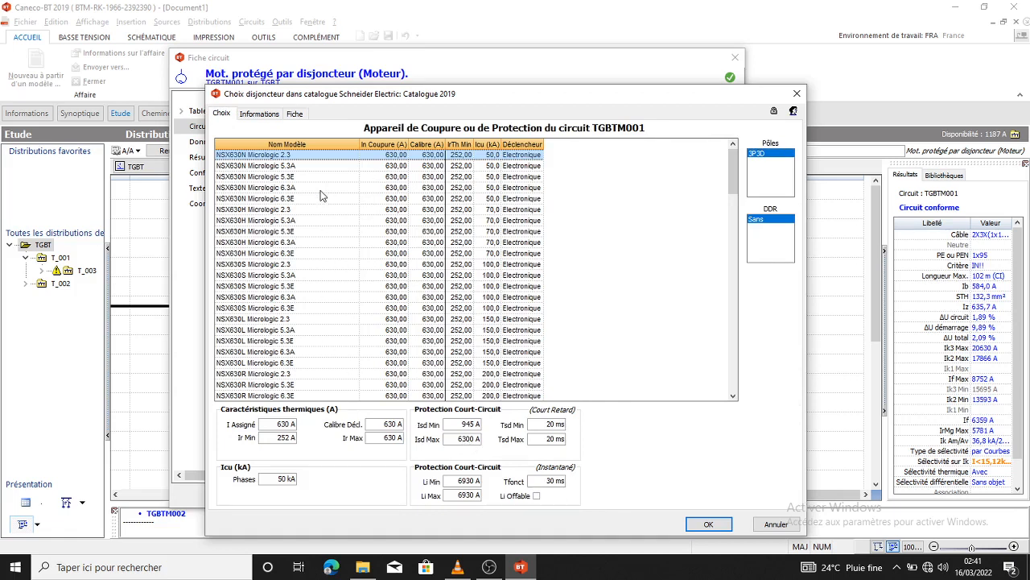
click(401, 189)
click(402, 241)
click(403, 275)
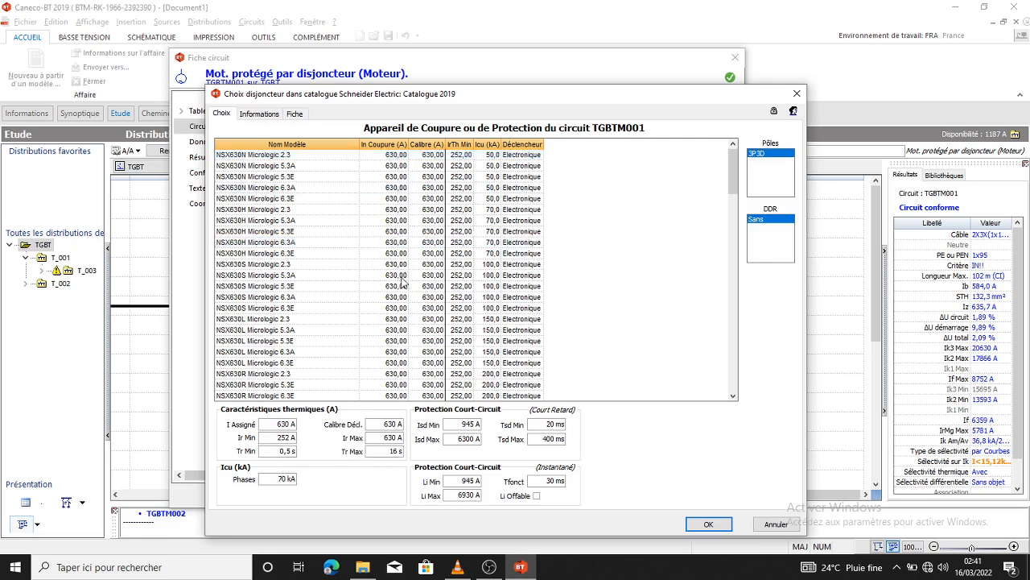
click(401, 308)
scroll(404, 278, down, 1)
click(399, 308)
click(400, 340)
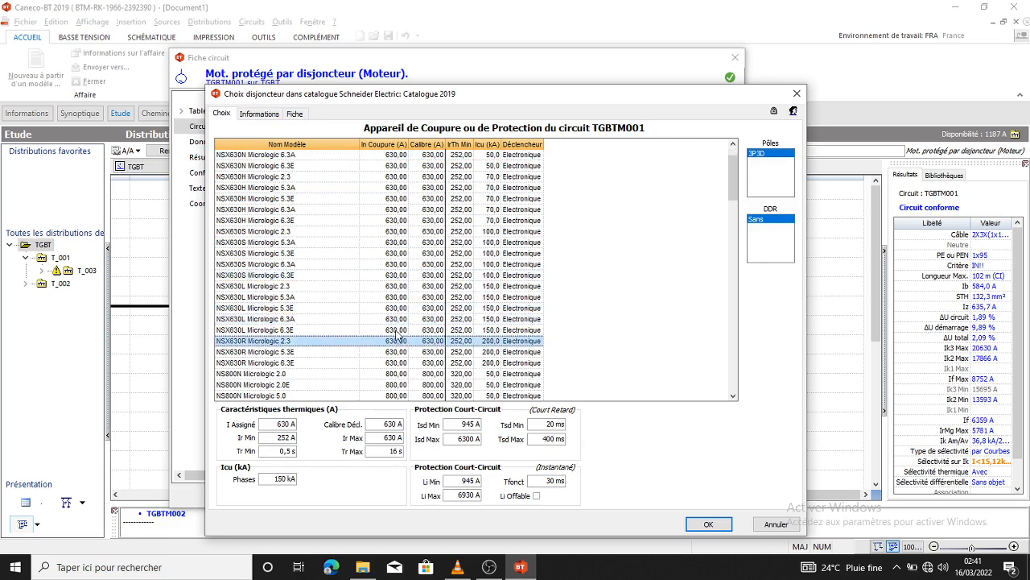
scroll(402, 322, down, 2)
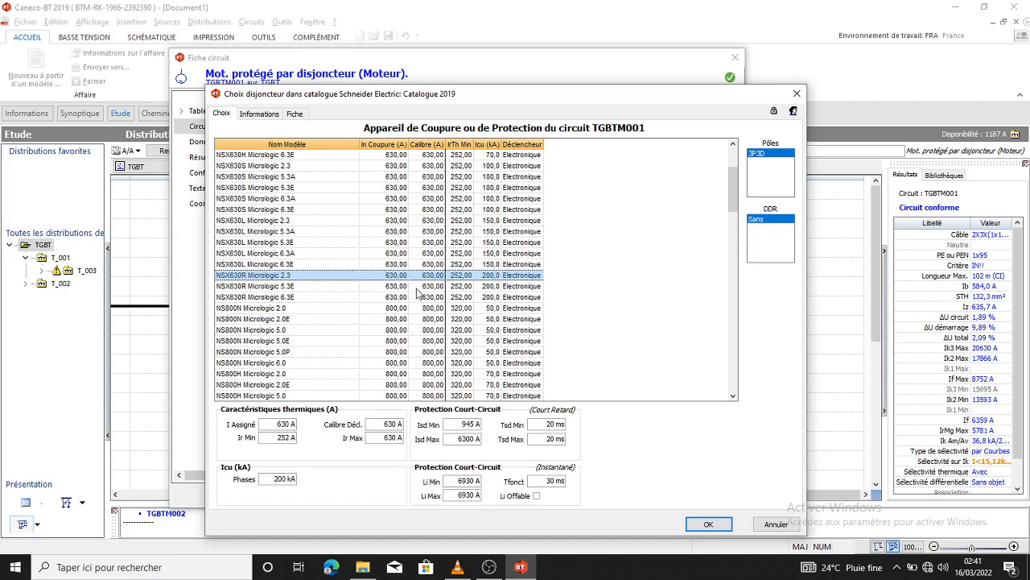
Step: Choose the NS800N Micrologic 2.0 800 A breaker as the protection of motor circuit TGBTM001
click(417, 288)
click(429, 309)
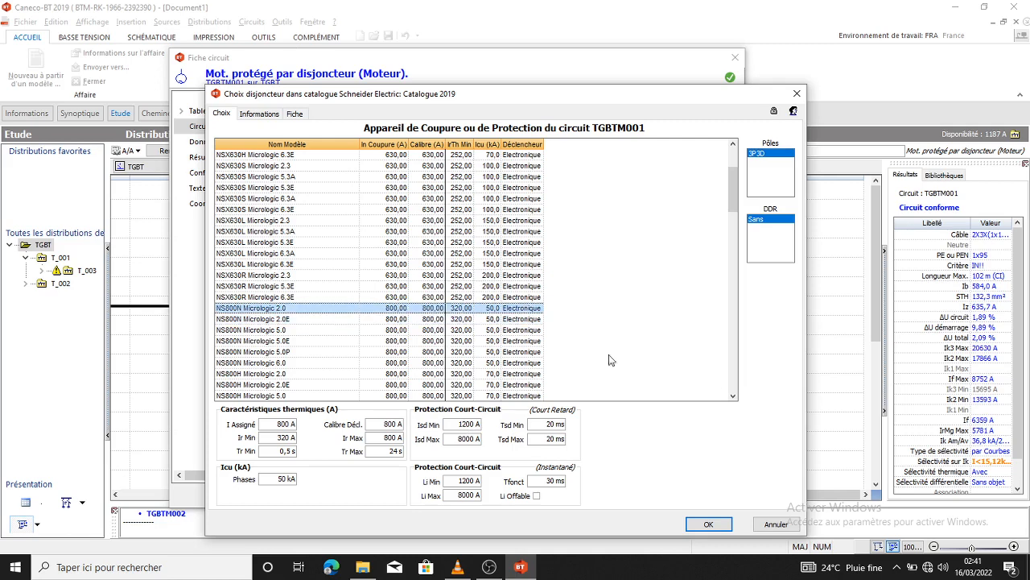
click(709, 524)
Step: Recalculate motor circuit TGBTM001 and display its selectivity curves against the TGBT breaker
click(547, 495)
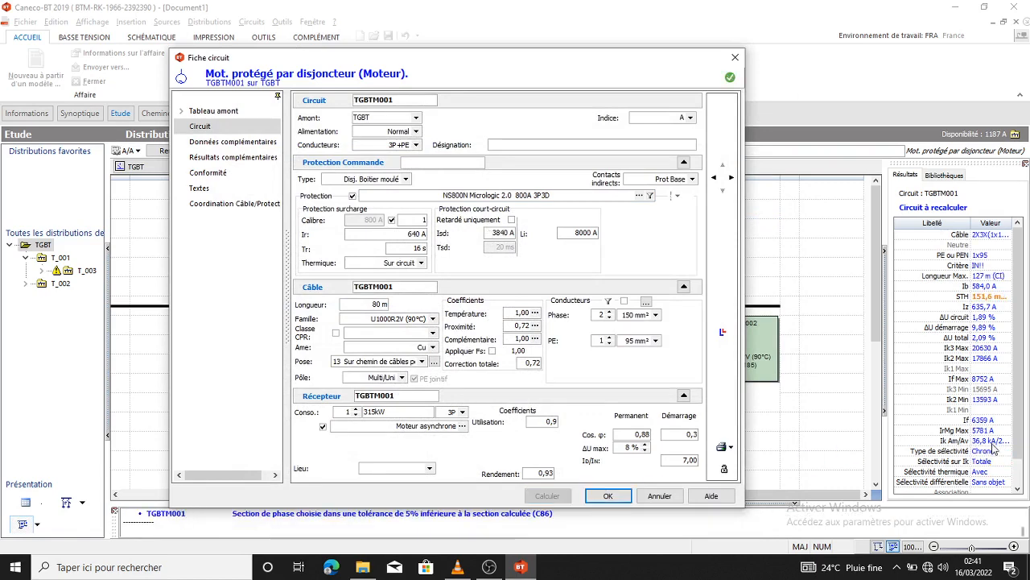
click(723, 331)
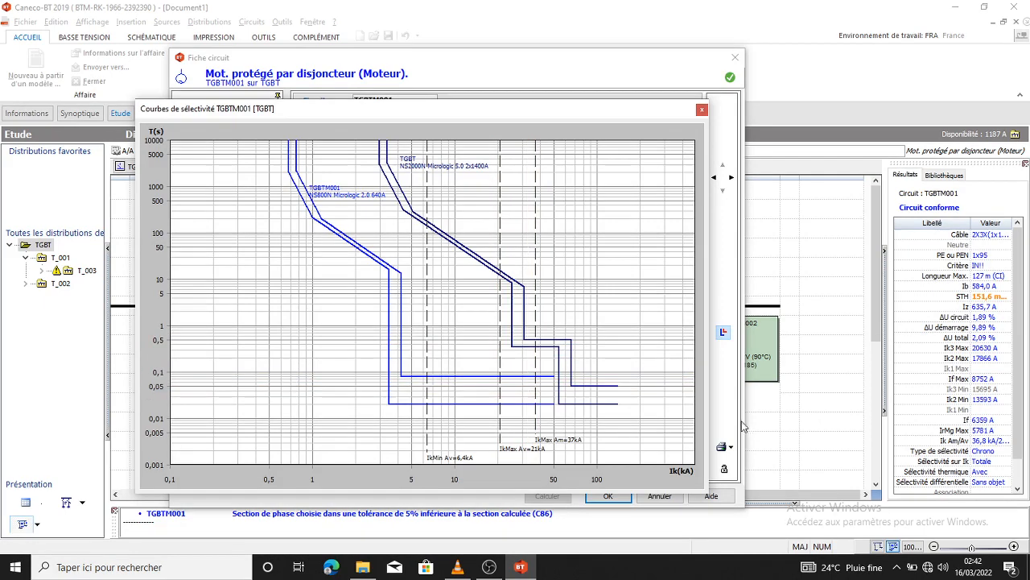
Step: Close the selectivity curves and validate motor circuit TGBTM001 with its new breaker
click(700, 110)
click(608, 495)
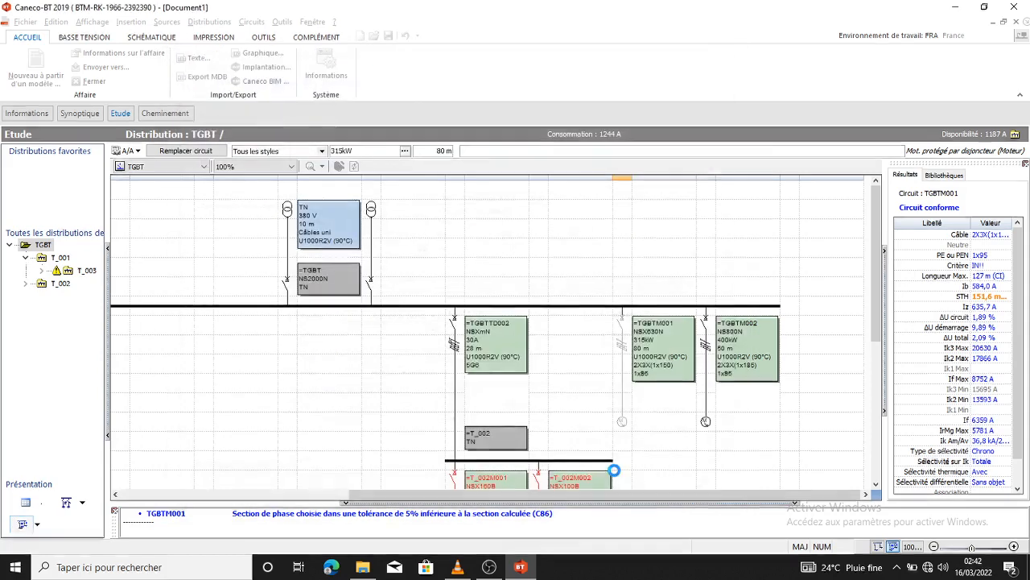
scroll(639, 437, down, 3)
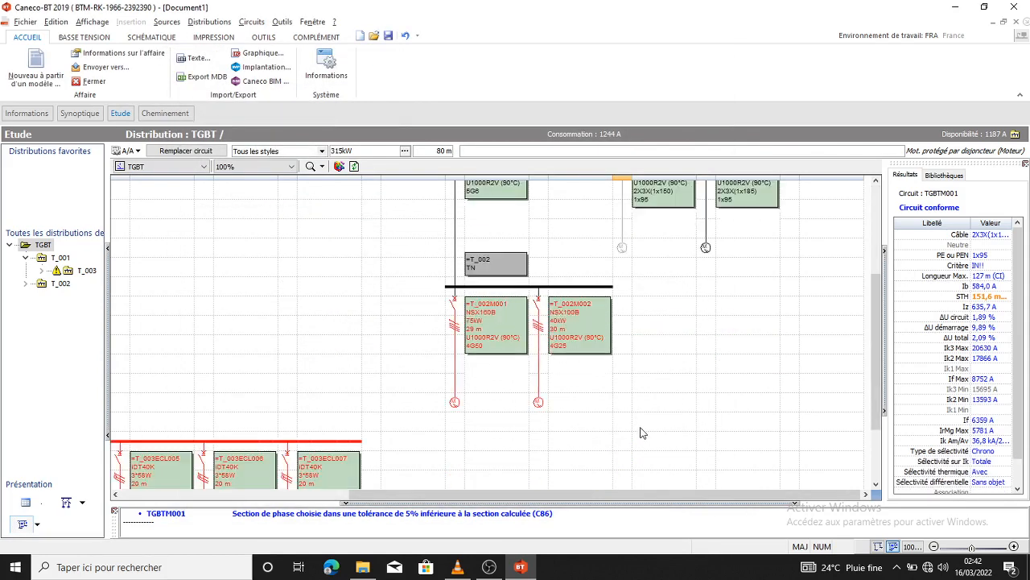
scroll(640, 431, up, 3)
Step: Check switchboard circuit TGBTTD002's short-circuit selectivity result and its curves against the TGBT NS2000N Micrologic 5.0 breaker
click(455, 326)
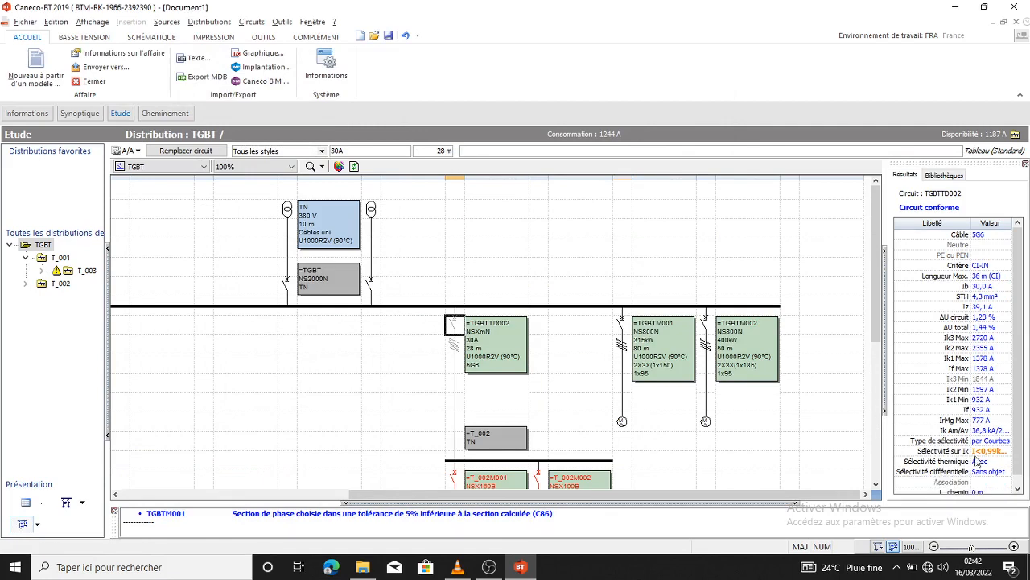
mouse_move(991, 455)
mouse_move(963, 395)
double_click(467, 344)
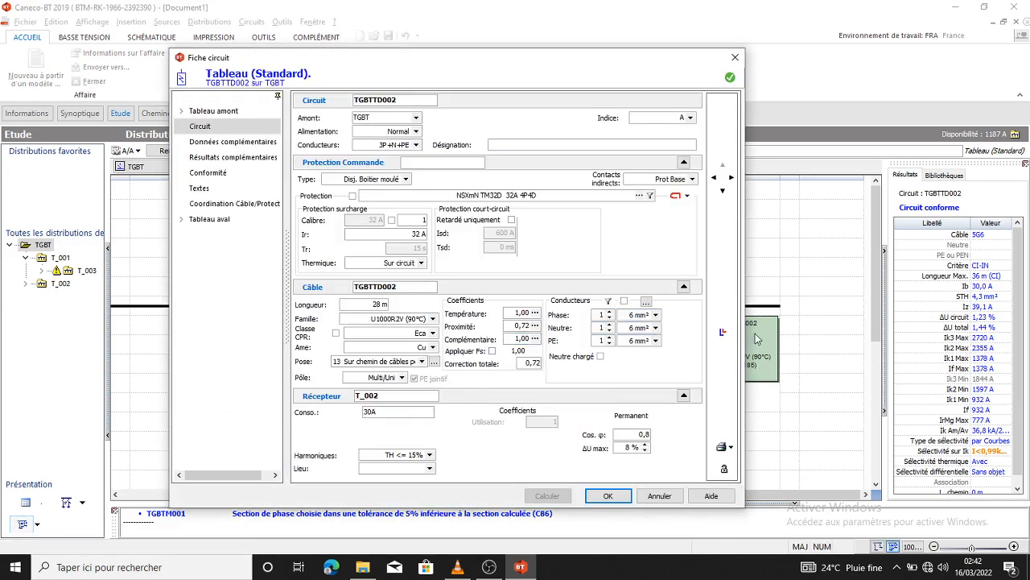
click(722, 331)
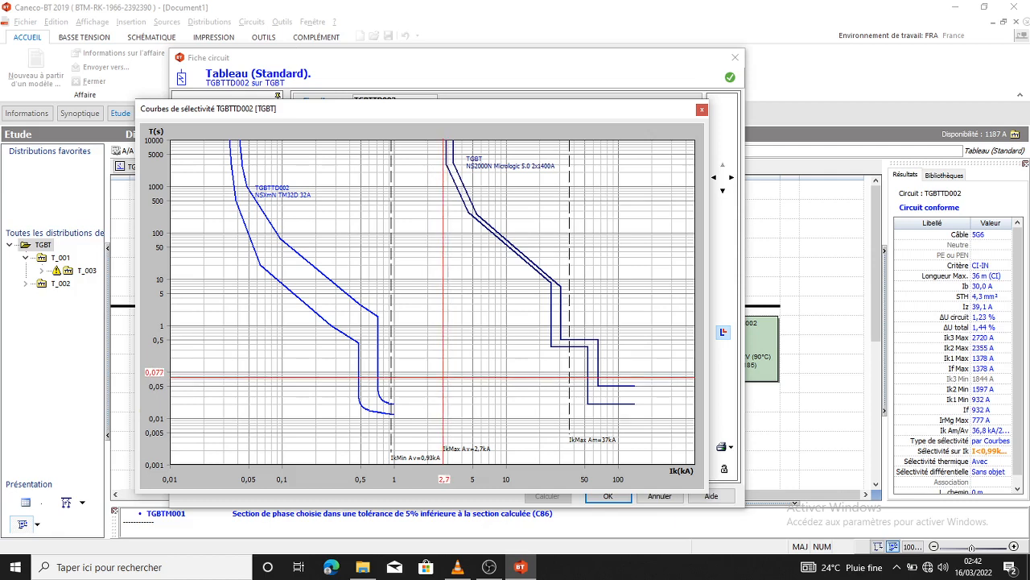
click(702, 108)
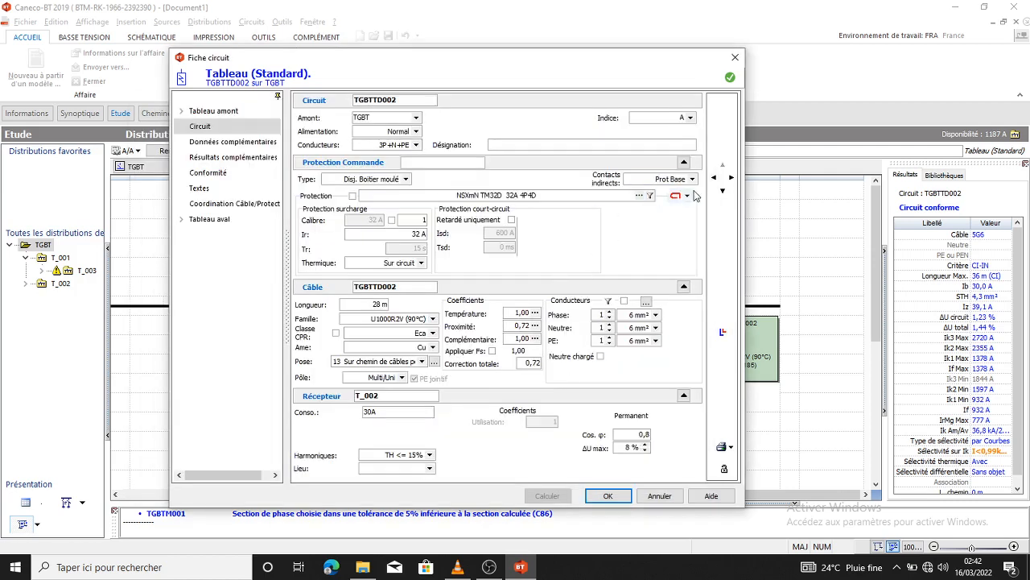
Step: Open the breaker catalogue for circuit TGBTTD002 and compare the short-circuit characteristics of the 32 A TM32D models and the first TM40 models
click(641, 199)
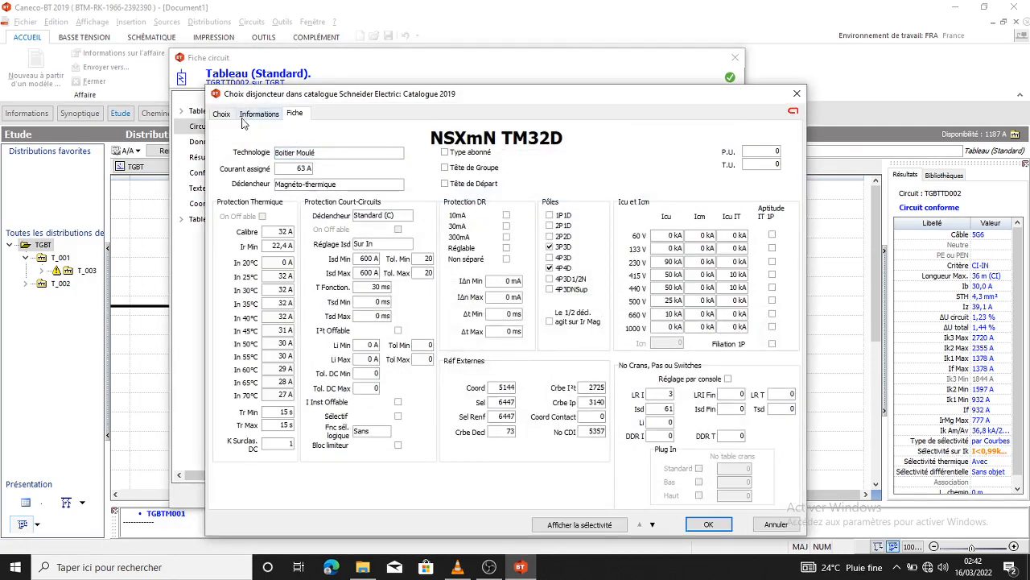
click(232, 114)
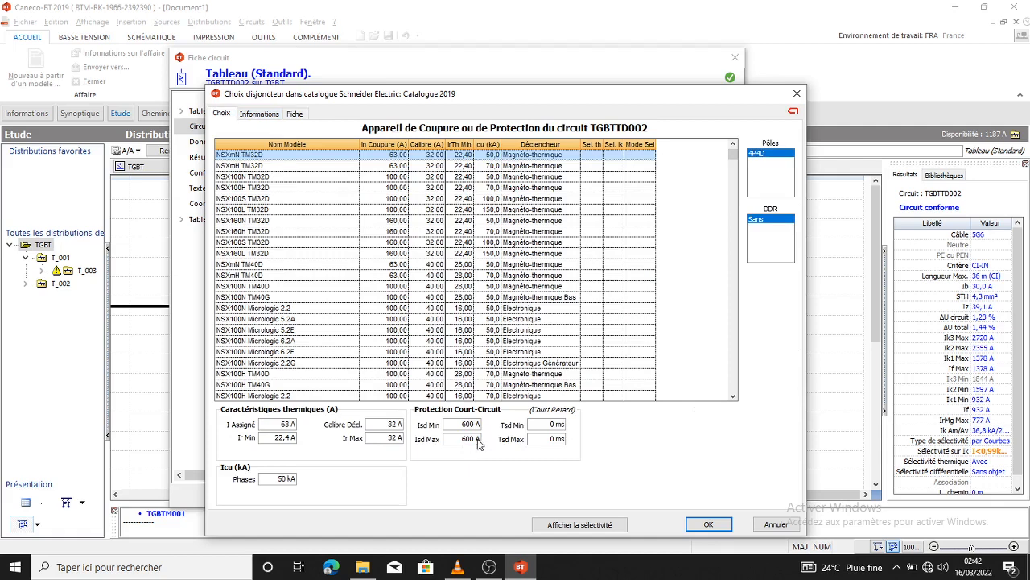
click(392, 179)
click(394, 198)
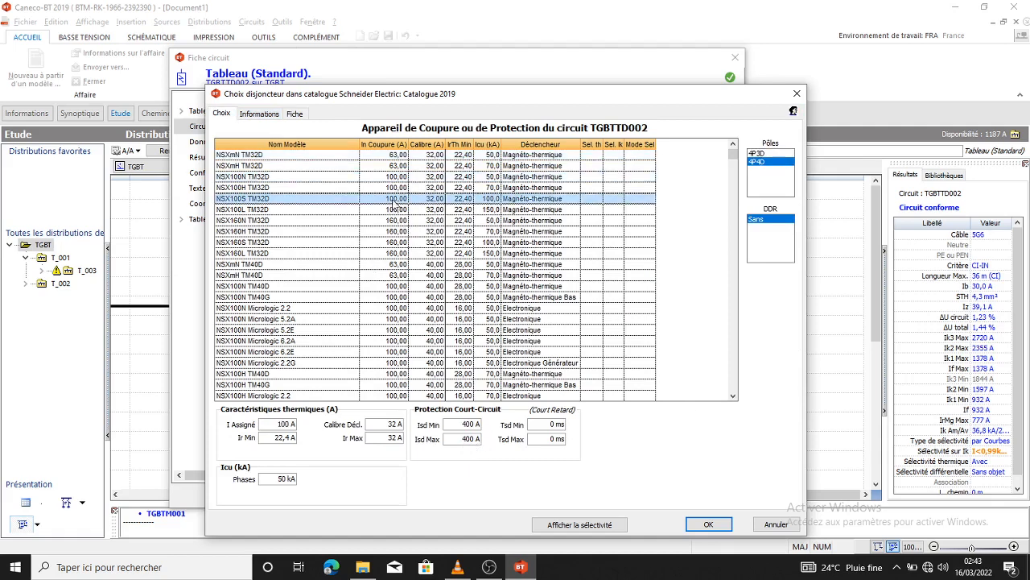
click(403, 166)
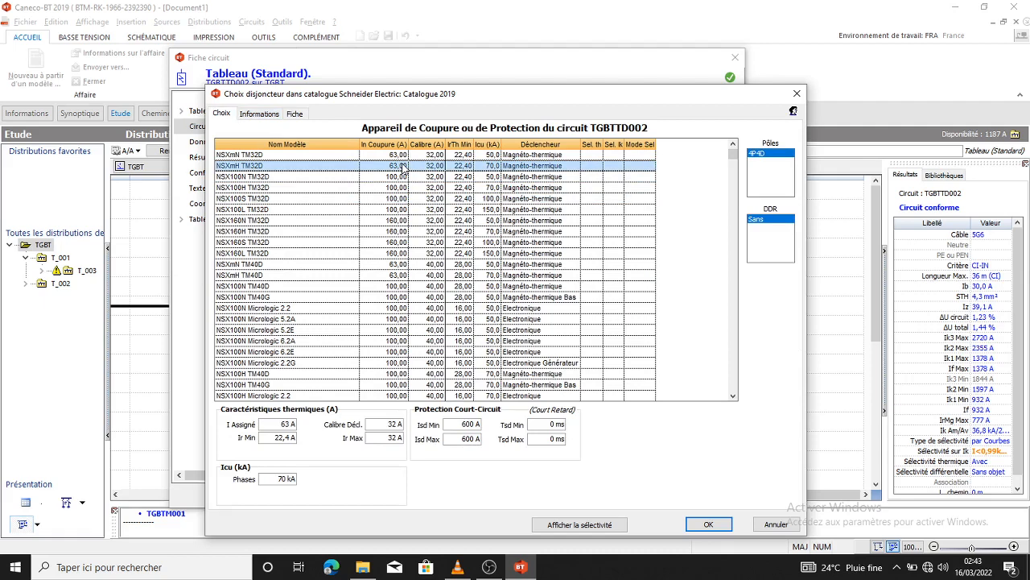
click(470, 220)
click(469, 242)
click(470, 264)
click(468, 297)
Step: Compare the short-circuit characteristics of the 40 A NSX100N and NSX100H Micrologic and thermal-magnetic models
scroll(469, 301, down, 1)
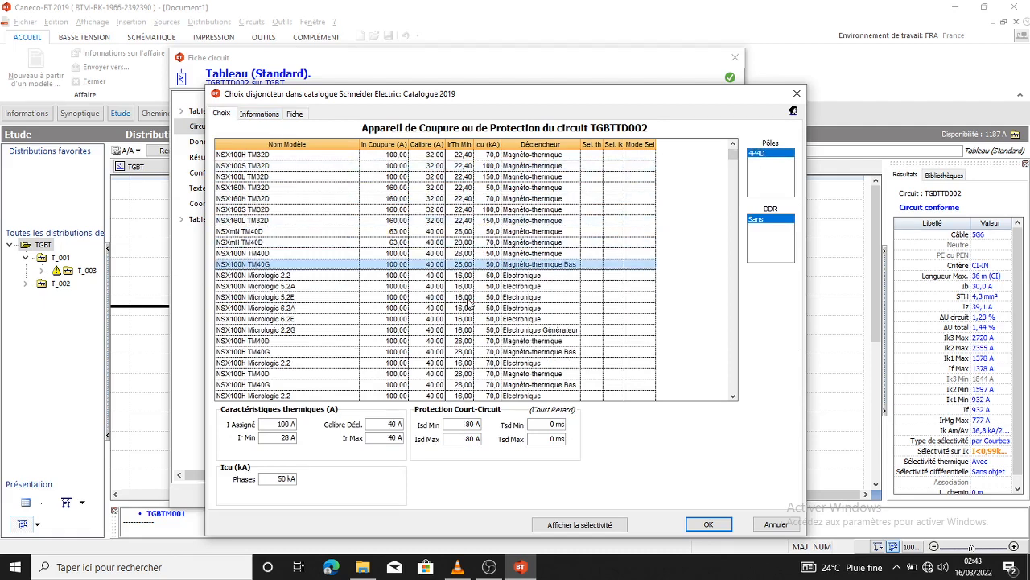
click(458, 275)
click(459, 286)
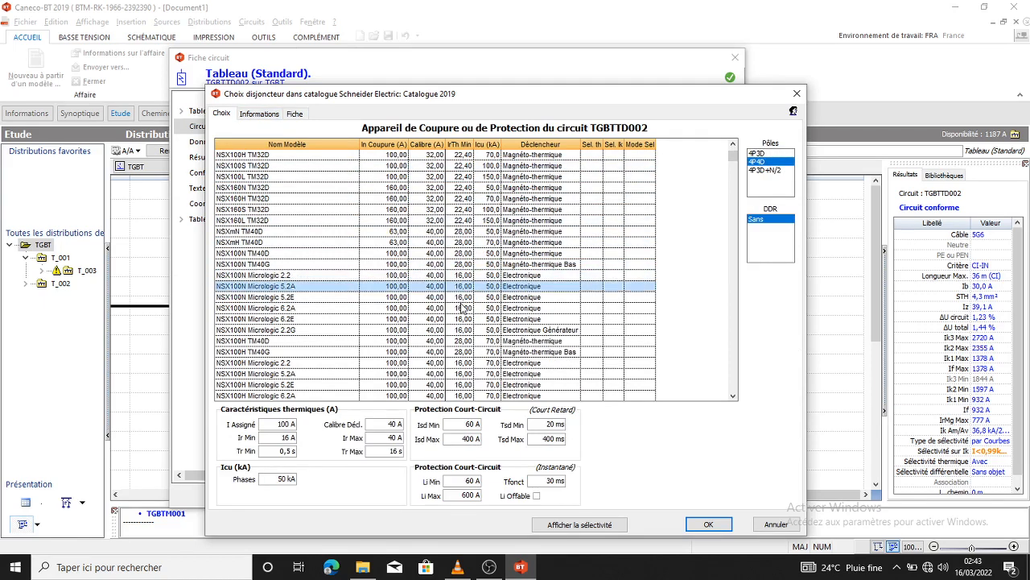
click(462, 307)
click(461, 319)
scroll(472, 298, down, 1)
click(471, 296)
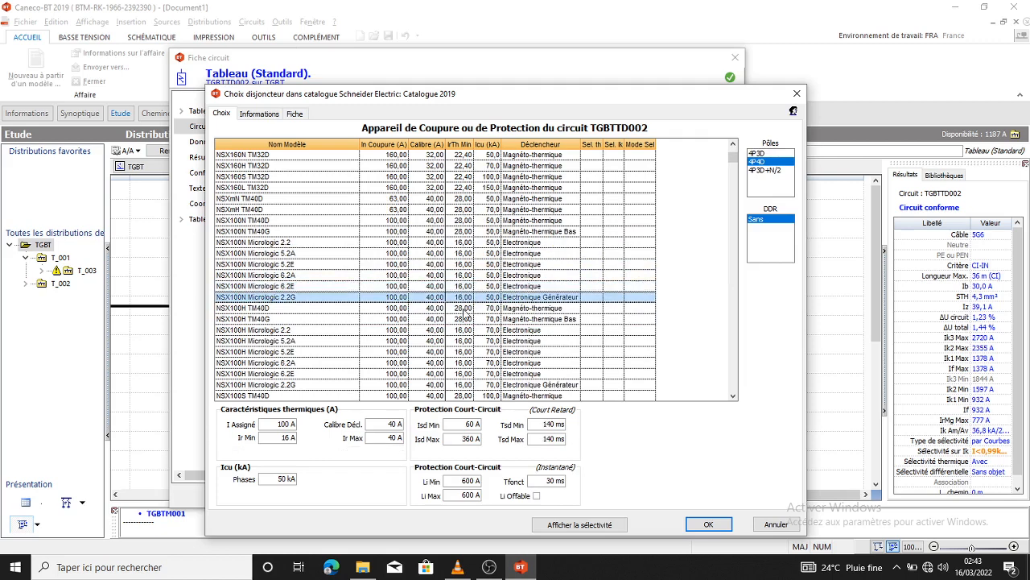
click(460, 308)
click(458, 339)
scroll(469, 284, down, 2)
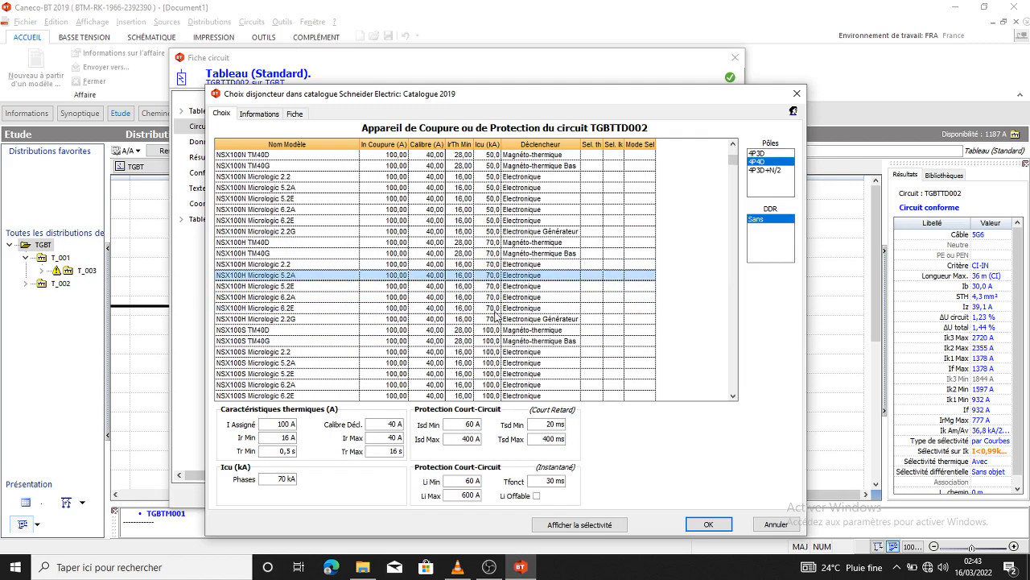
click(471, 286)
click(470, 318)
Step: Examine the short-circuit setting ranges of the 40 A NSX100S models and the NSX100L TM40D
click(472, 330)
scroll(472, 316, down, 1)
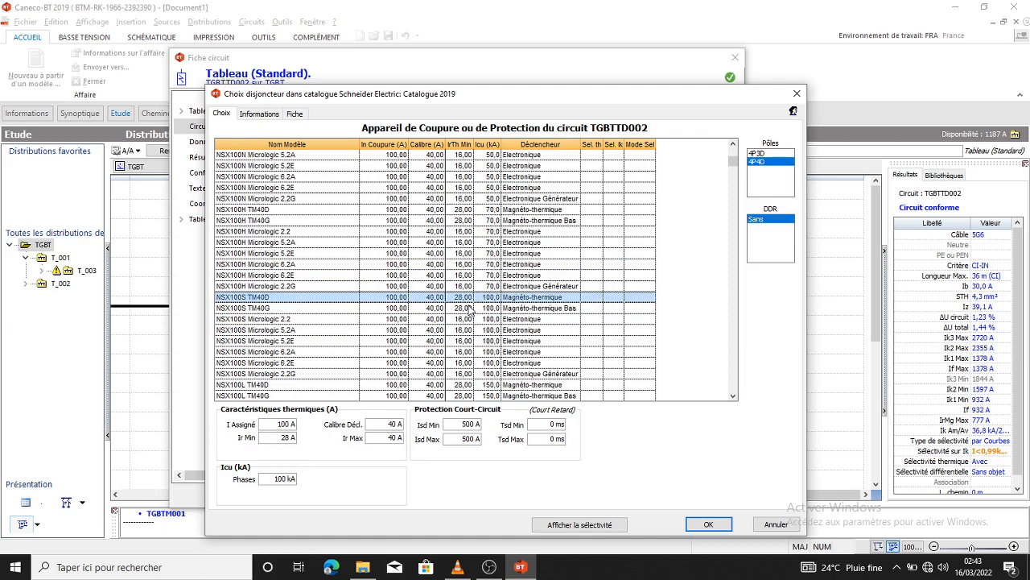
click(472, 309)
click(472, 318)
scroll(473, 307, down, 2)
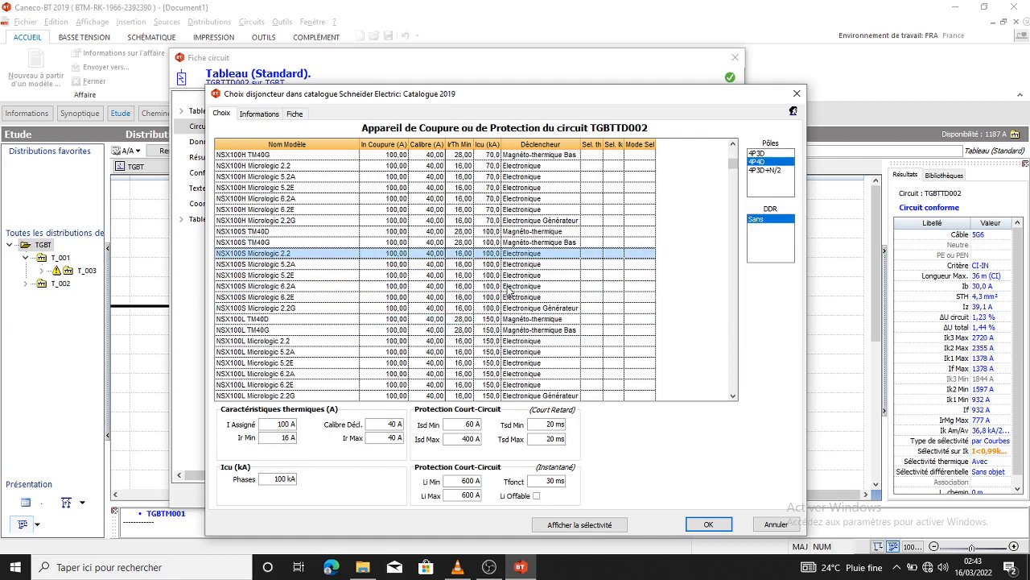
click(435, 265)
click(433, 277)
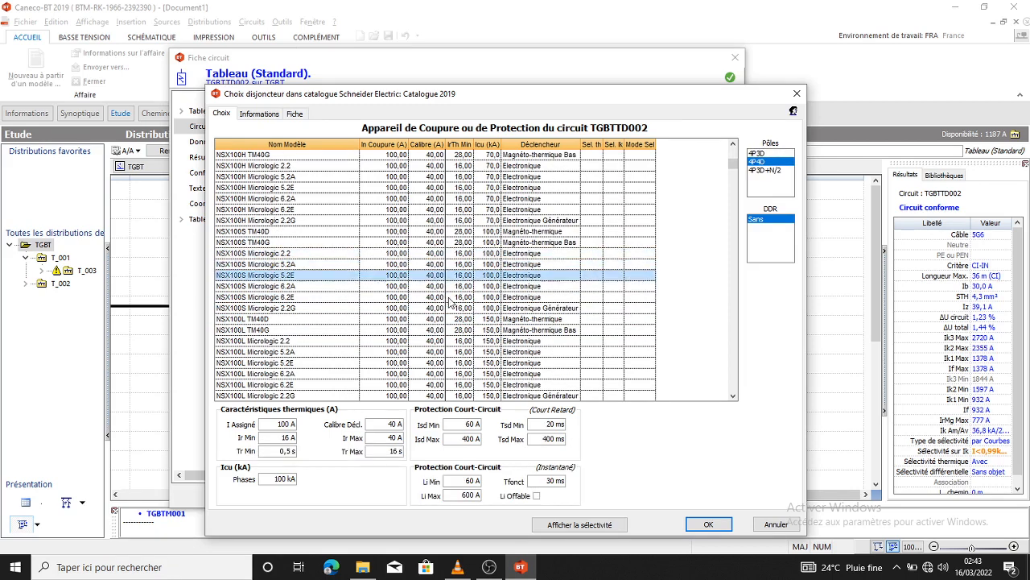
click(451, 298)
click(452, 322)
scroll(453, 321, down, 3)
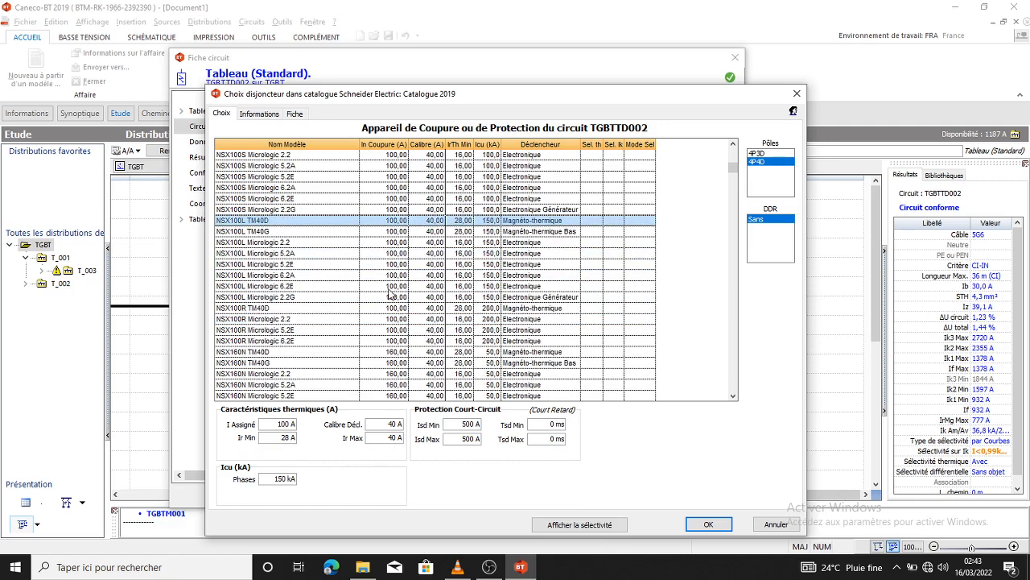
Step: Compare the short-circuit settings of the NSX100R Micrologic 2.2 with those of the 40 A NSX160N models
click(394, 321)
scroll(400, 320, down, 1)
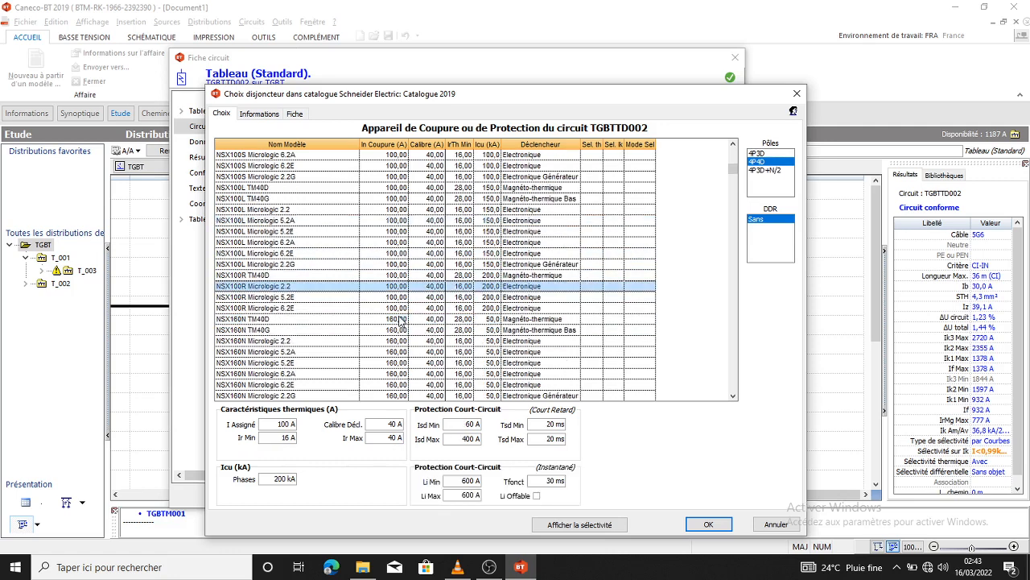
click(400, 330)
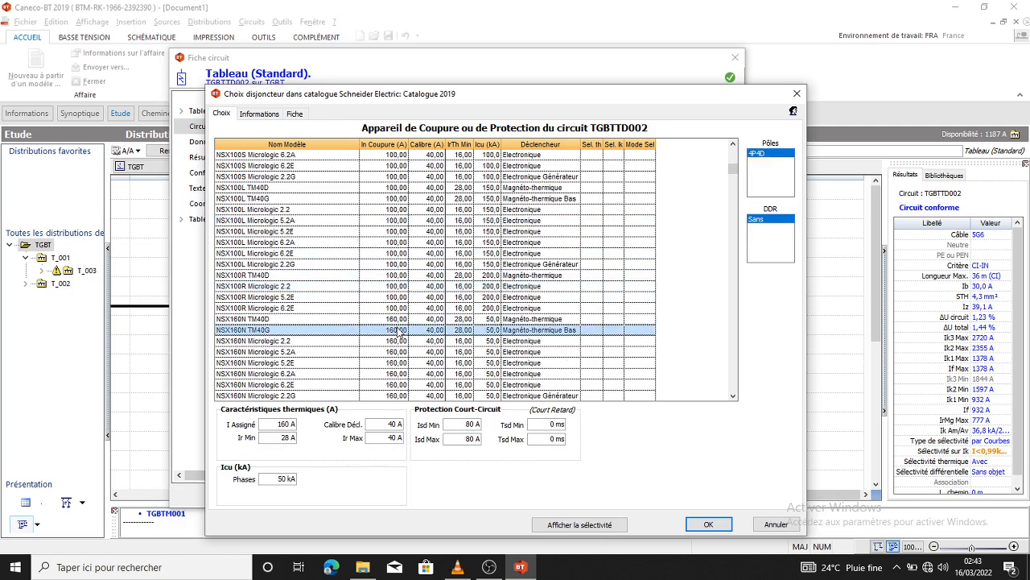
scroll(406, 326, down, 1)
click(391, 310)
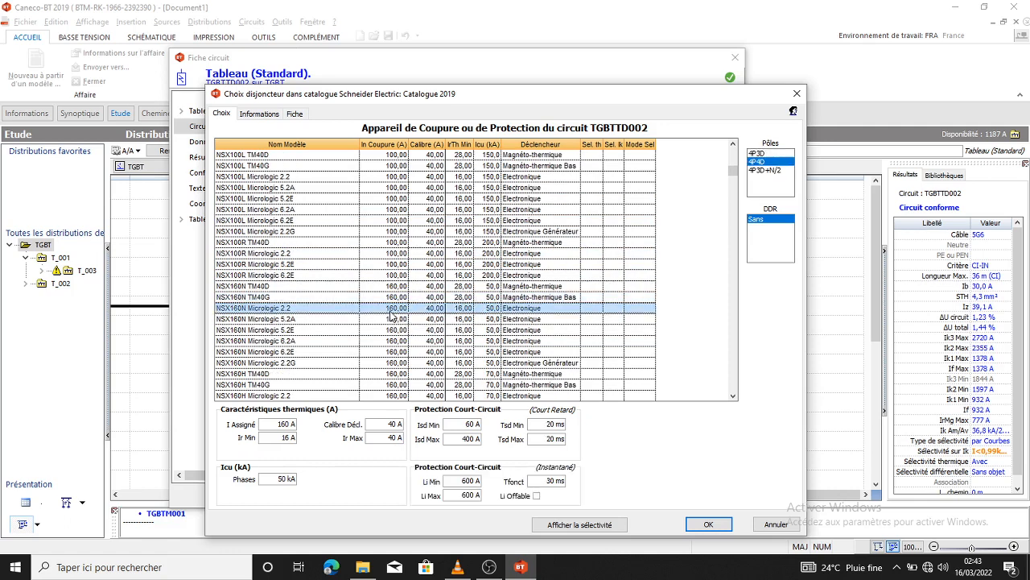
click(406, 319)
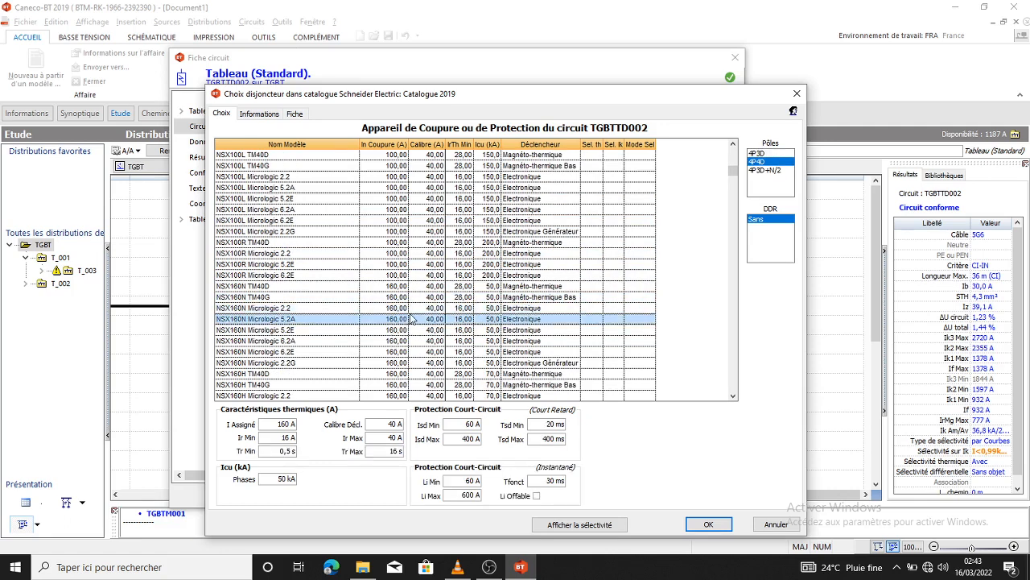
scroll(407, 321, down, 2)
click(396, 276)
click(402, 297)
Step: Examine the short-circuit characteristics of the 40 A NSX160H thermal-magnetic and Micrologic models
click(404, 308)
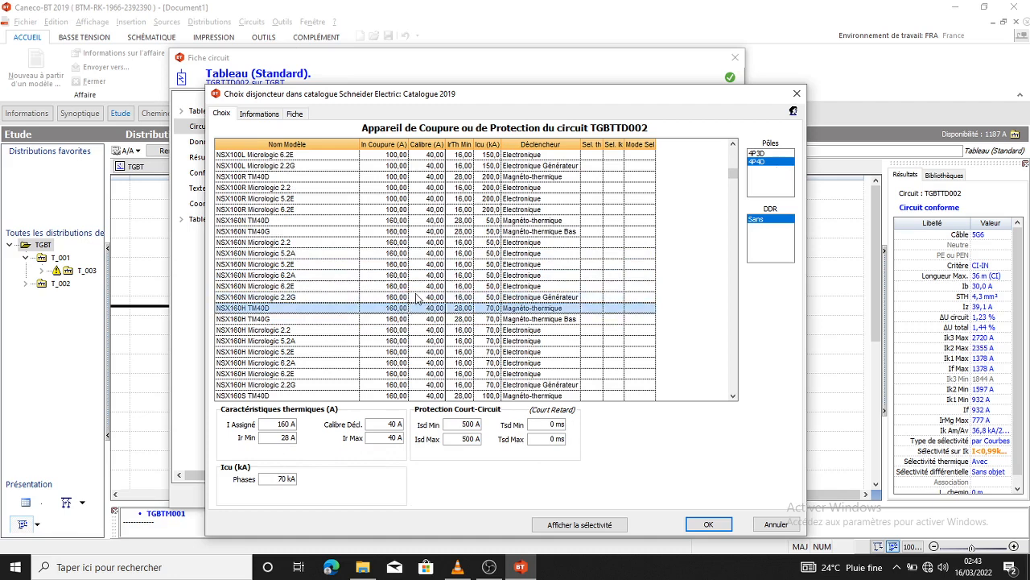
scroll(407, 308, down, 2)
click(405, 253)
click(403, 274)
click(406, 296)
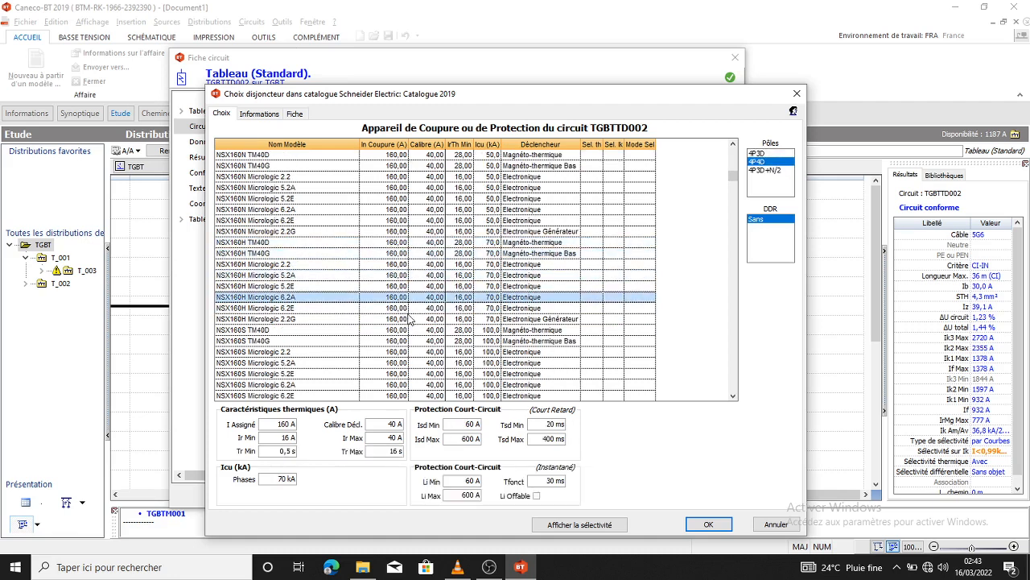
click(414, 319)
scroll(418, 315, down, 1)
Step: Compare the short-circuit characteristics of the 40 A NSX160S and NSX160L models
click(430, 306)
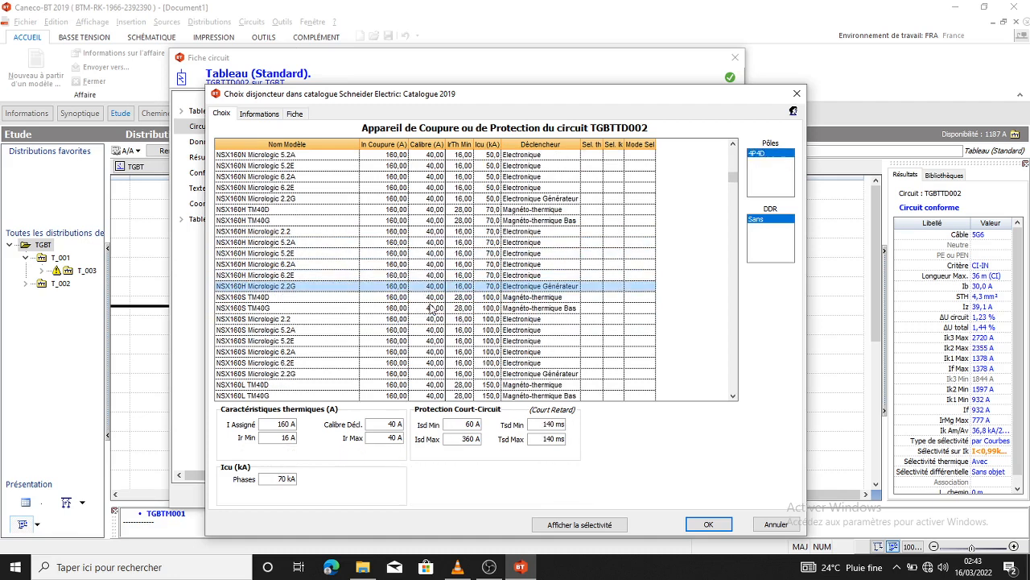
click(436, 322)
click(440, 343)
scroll(441, 340, down, 2)
scroll(453, 261, down, 1)
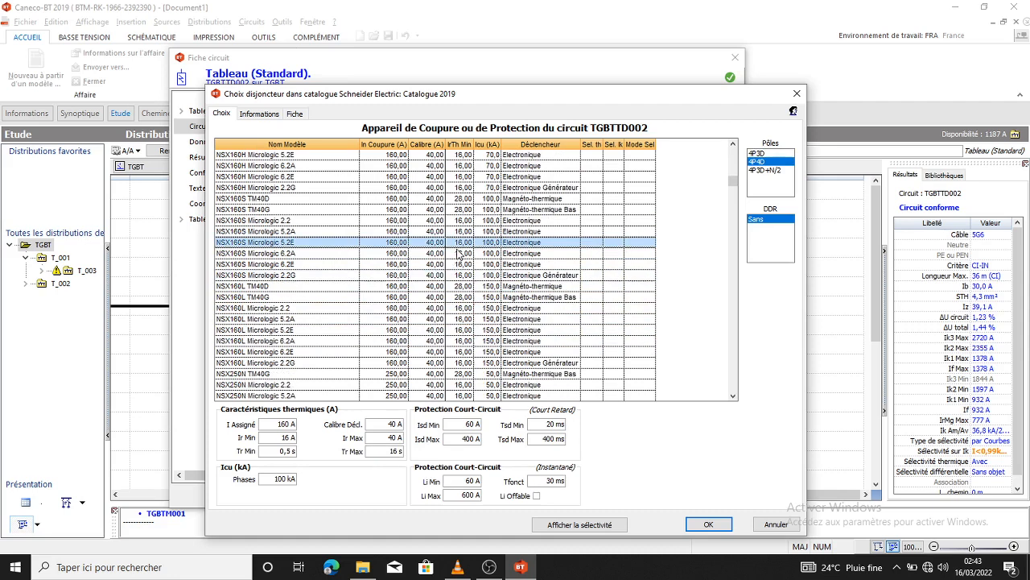
click(435, 265)
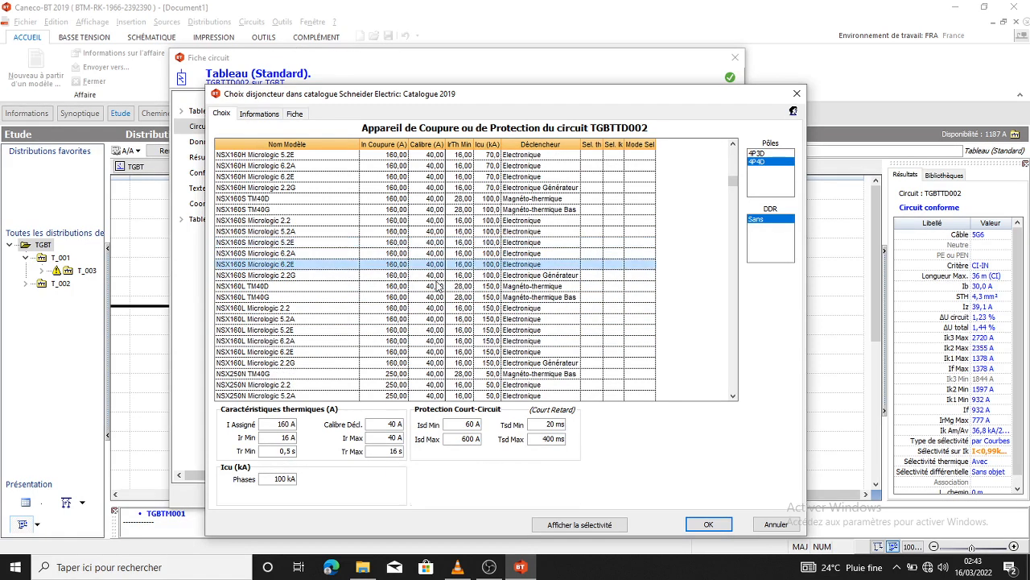
click(440, 286)
click(440, 307)
click(437, 319)
scroll(428, 299, down, 2)
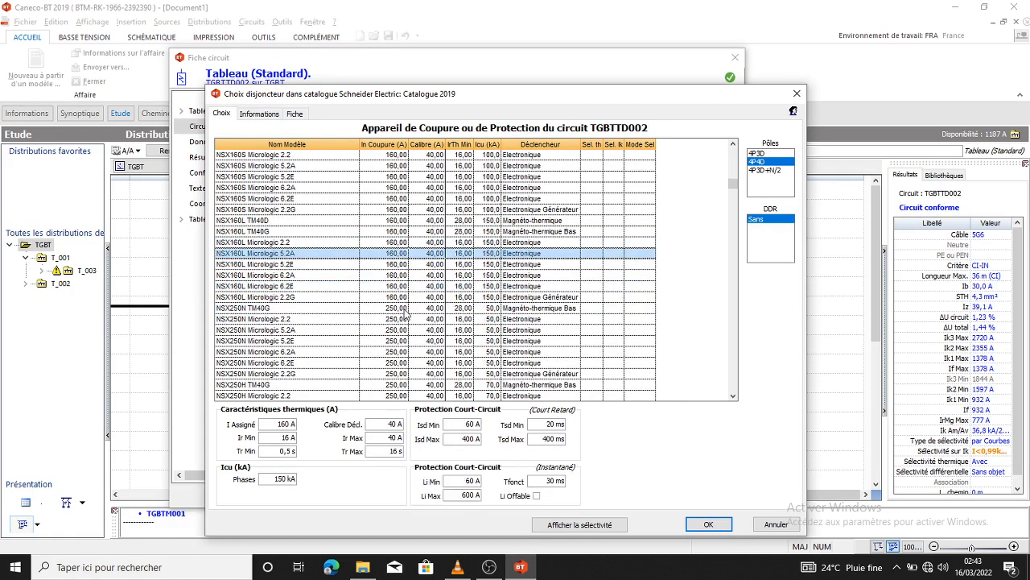
Step: Examine the short-circuit settings of the NSX250N 40 A models and of the 63 A TM63 thermal-magnetic models for NSX100 and NSX160
click(403, 308)
click(400, 319)
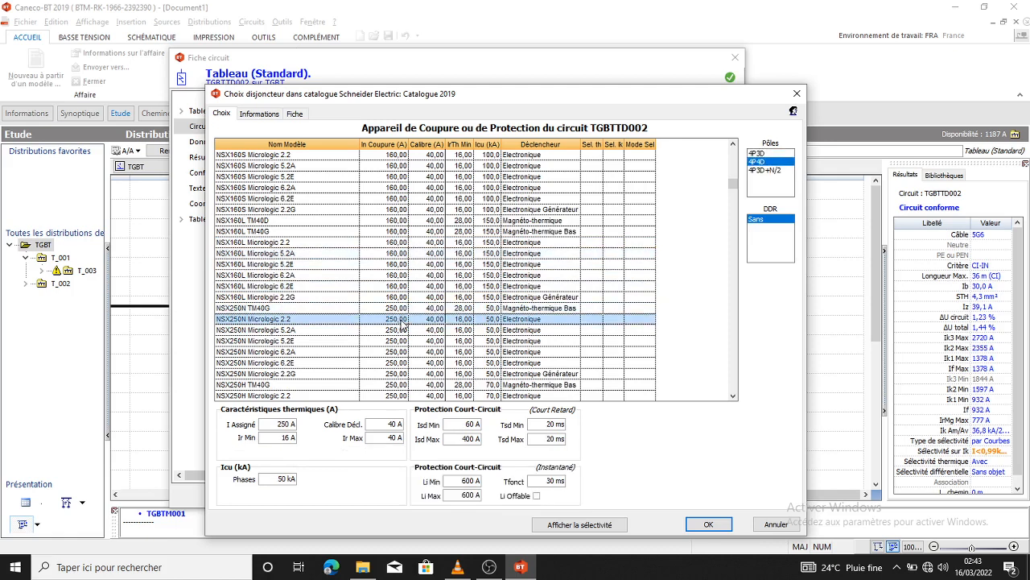
scroll(402, 322, down, 3)
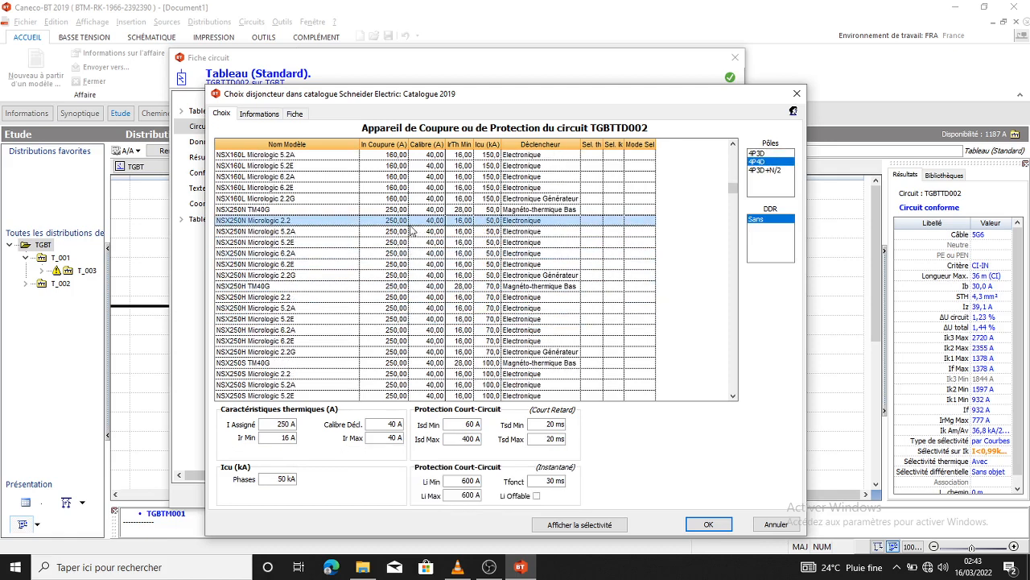
scroll(439, 233, down, 7)
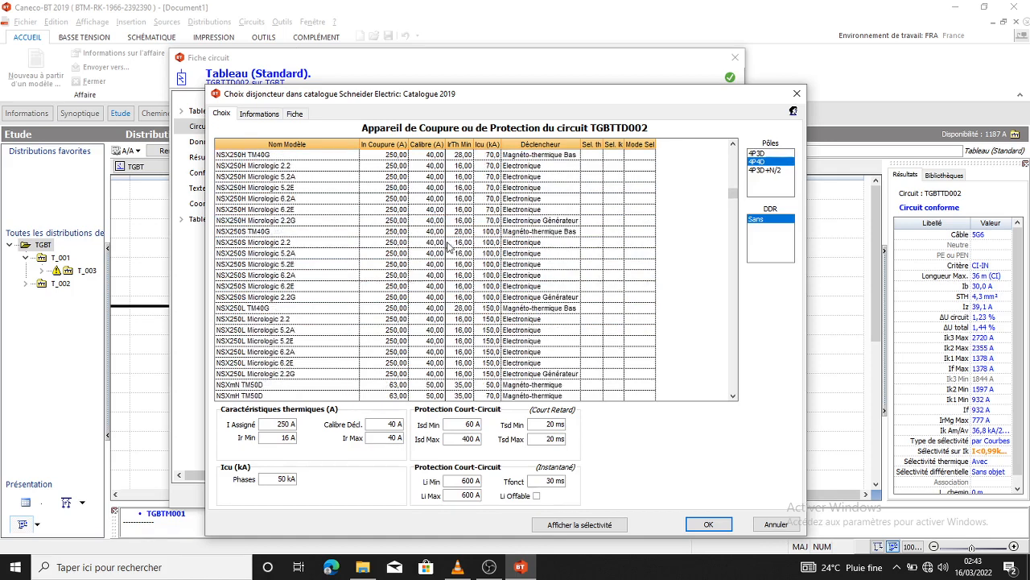
scroll(443, 250, down, 8)
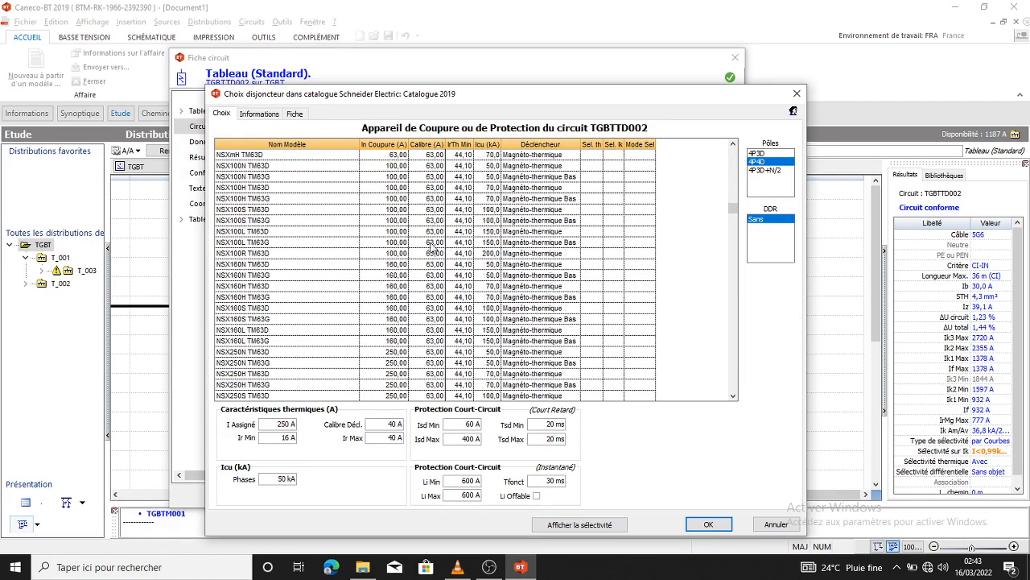
click(432, 244)
click(433, 264)
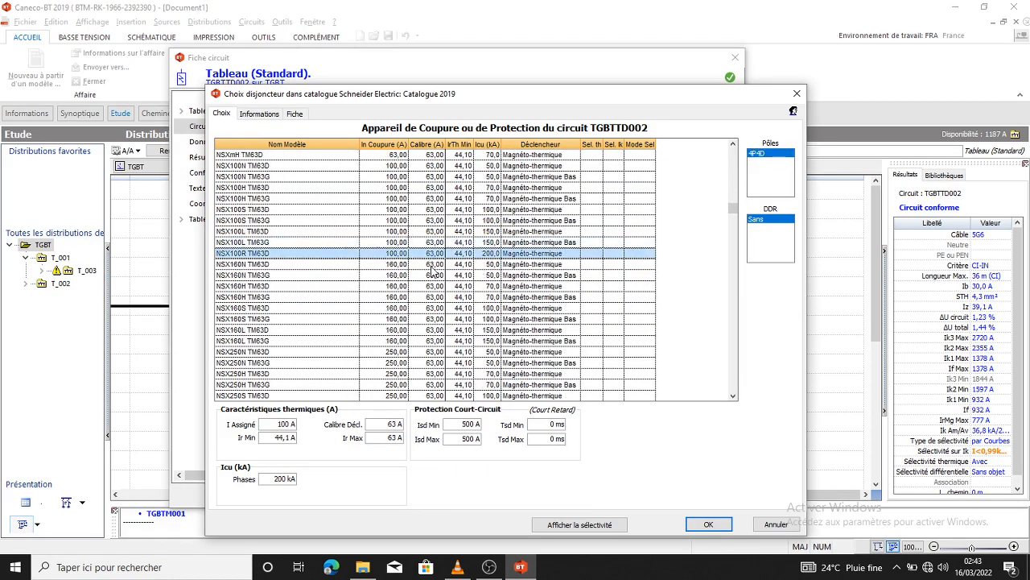
click(441, 286)
Step: Compare the short-circuit settings of the 80 A TM80D thermal-magnetic models from NSX100N to NSXmH
scroll(449, 276, down, 6)
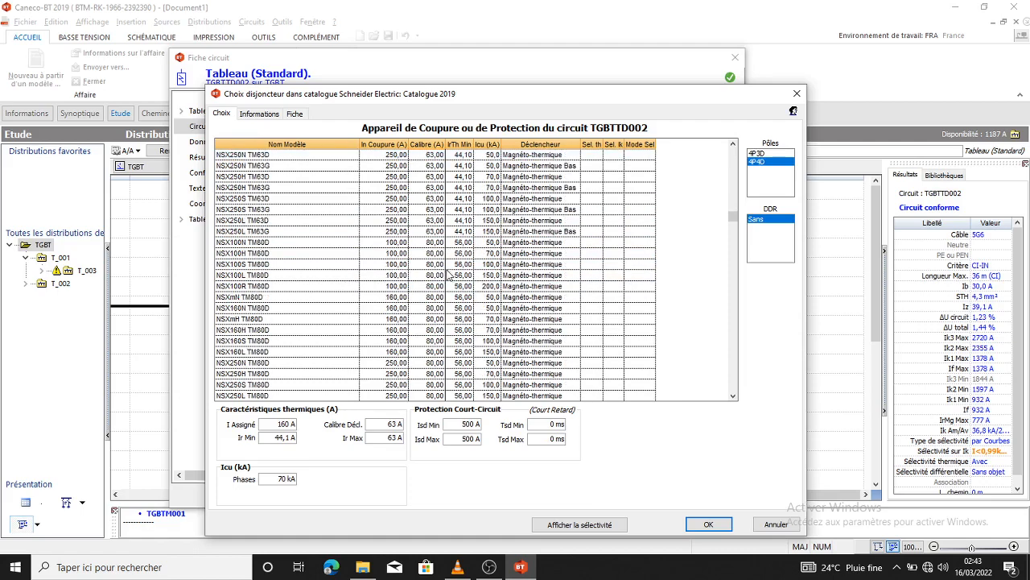
click(433, 246)
click(433, 267)
click(430, 288)
click(436, 316)
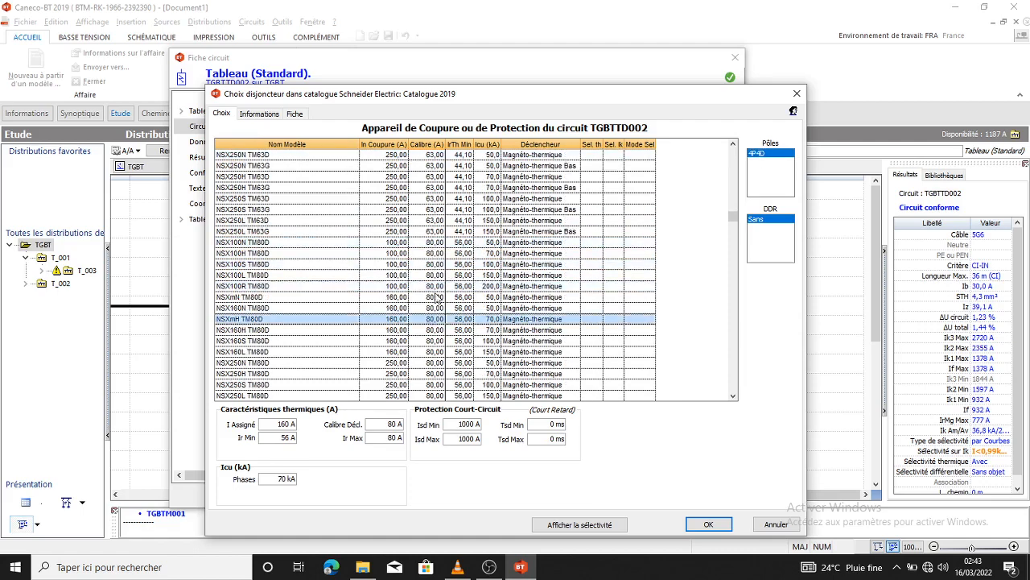
Step: Examine the short-circuit thresholds and delays of the 100 A NSX100N Micrologic models, including 2.2, 2.2G and 6.2E
scroll(436, 282, down, 4)
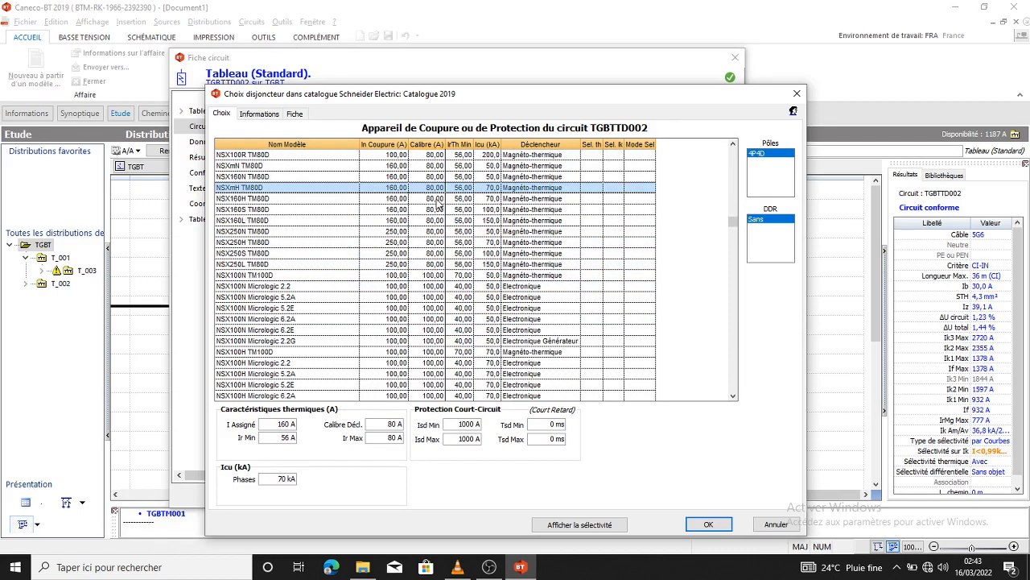
click(433, 286)
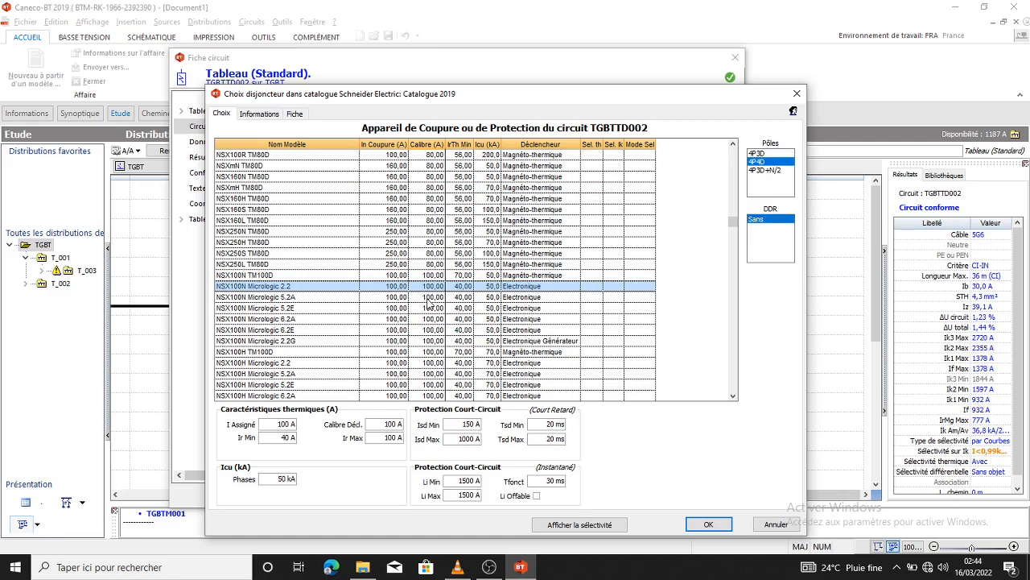
click(431, 298)
click(434, 309)
scroll(433, 310, down, 2)
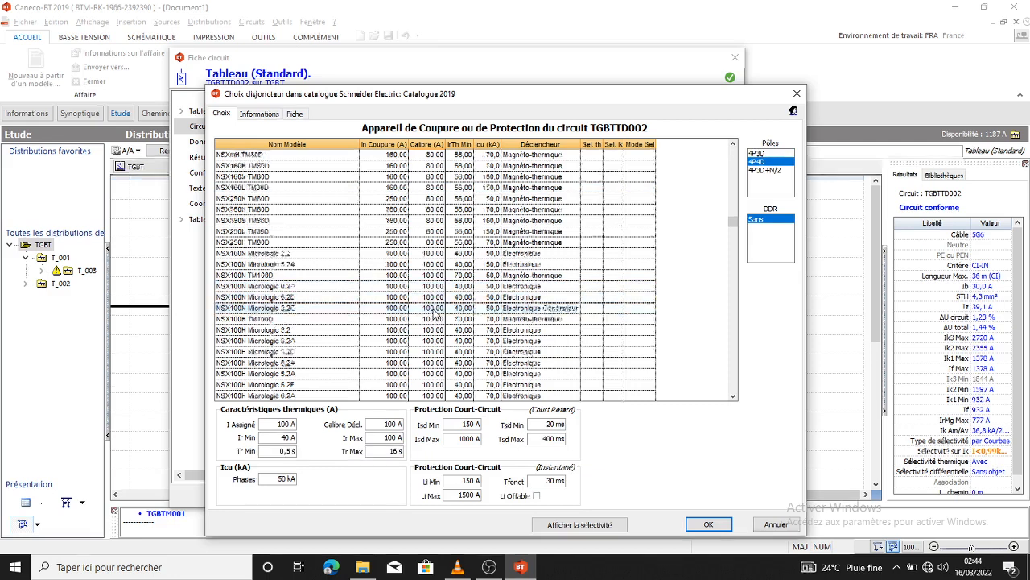
click(429, 254)
click(432, 275)
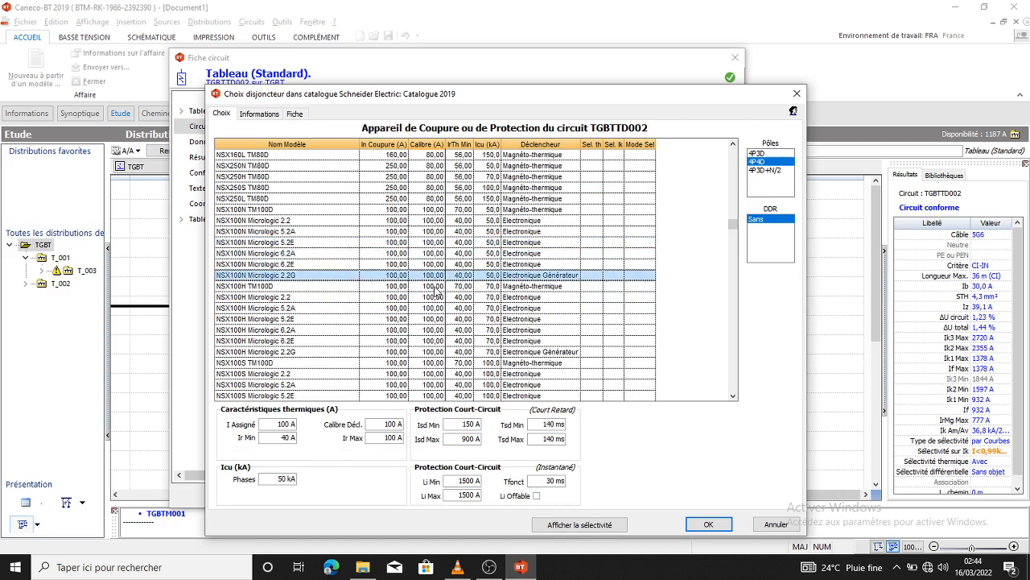
key(Up)
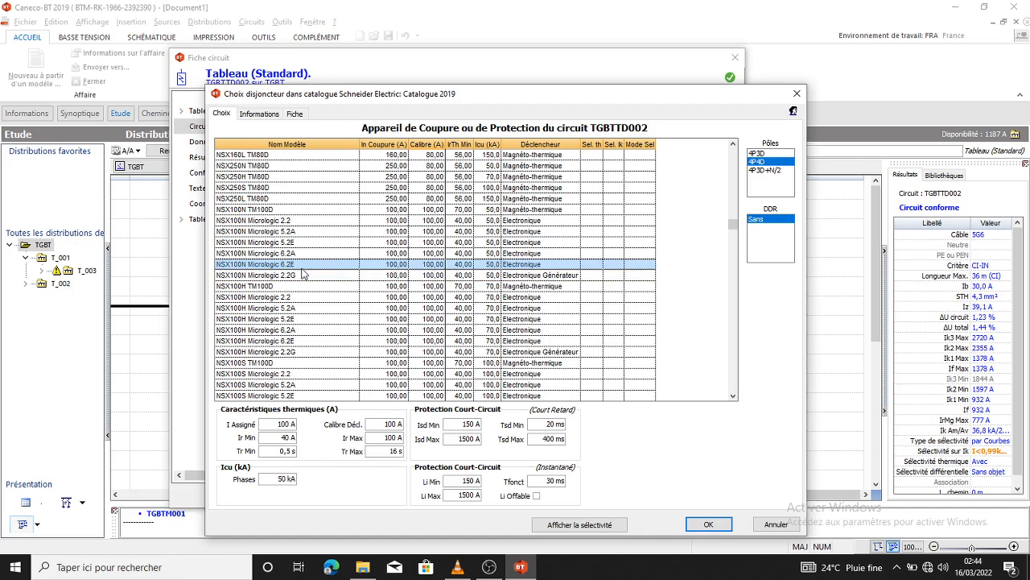
Step: Choose the NSX100H Micrologic 6.2A 100 A 4P4D breaker for TGBTTD002 and recalculate the circuit
click(430, 350)
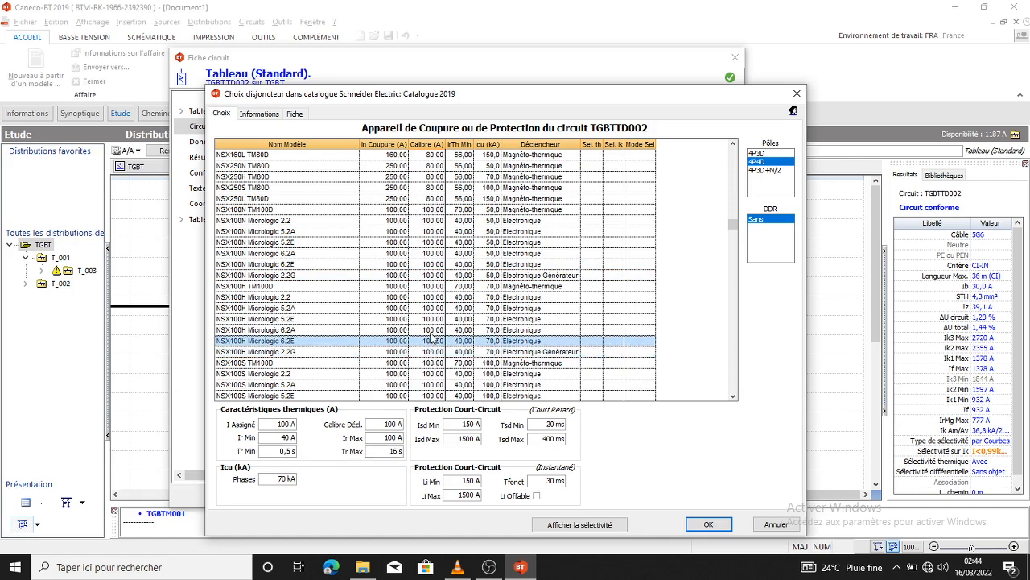
click(433, 330)
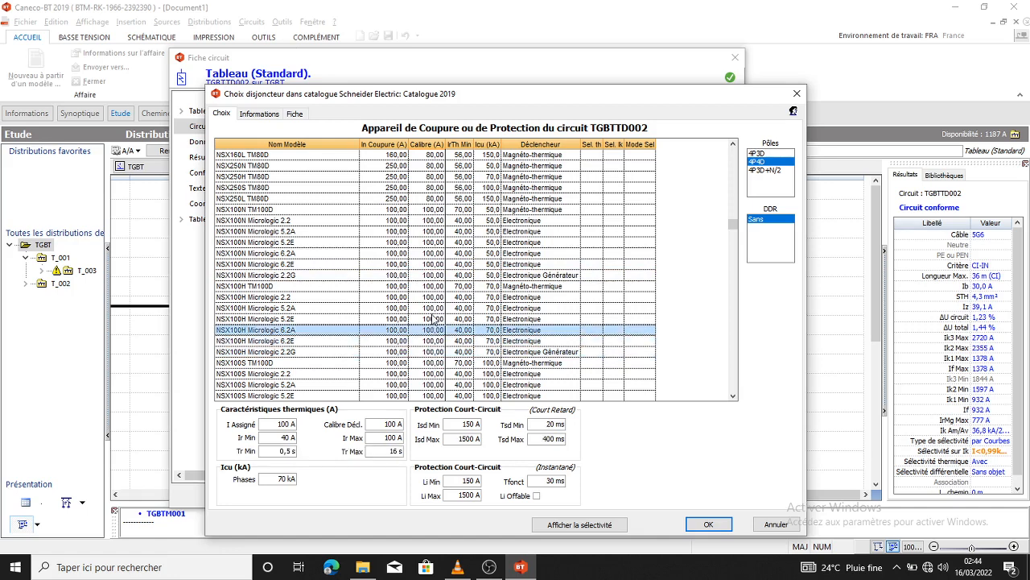
click(431, 309)
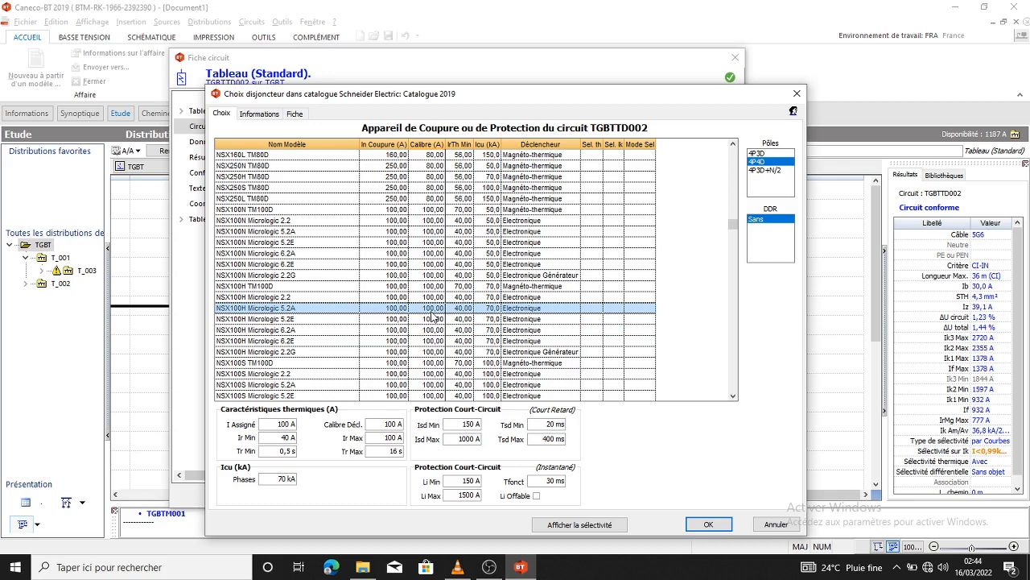
click(431, 320)
click(433, 331)
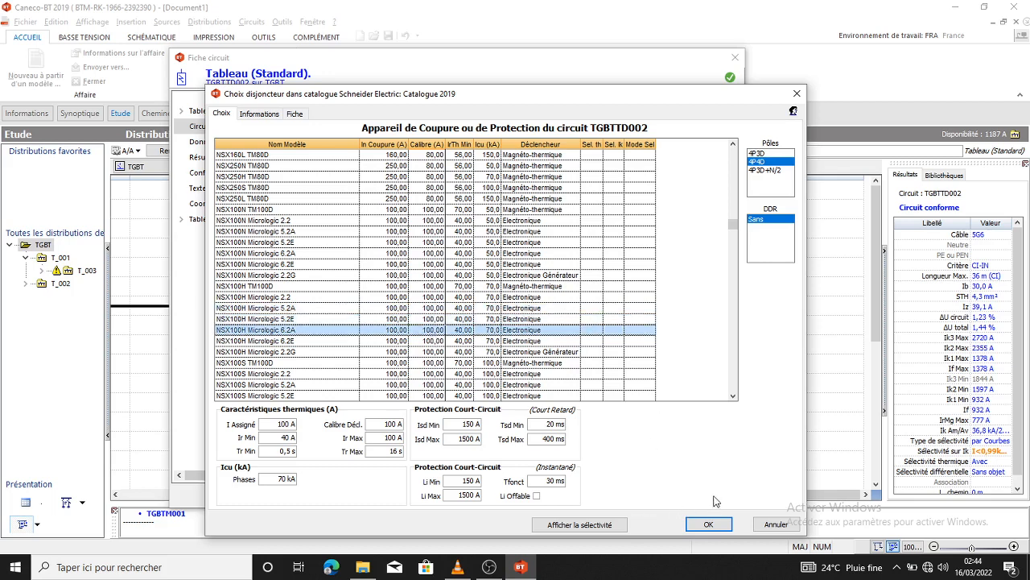
click(708, 524)
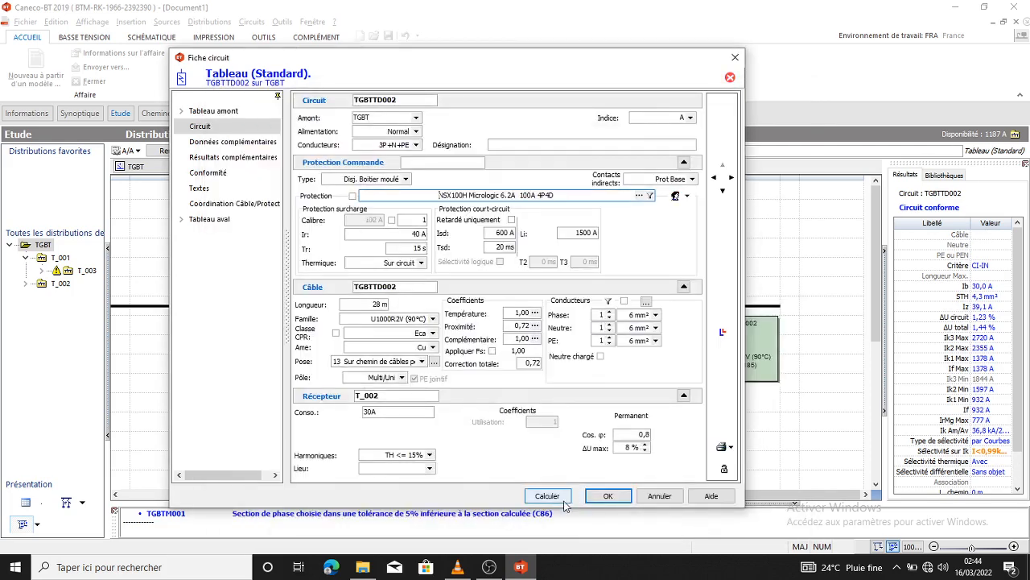
click(546, 495)
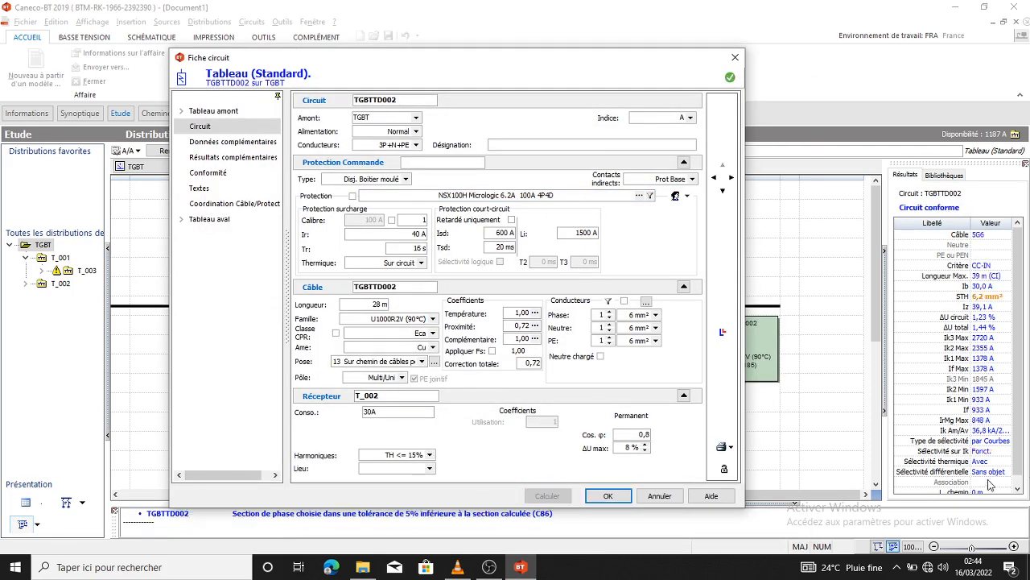
Step: Check the selectivity curves of TGBTTD002 against TGBT, then lock the chosen protection and validate the circuit
click(722, 331)
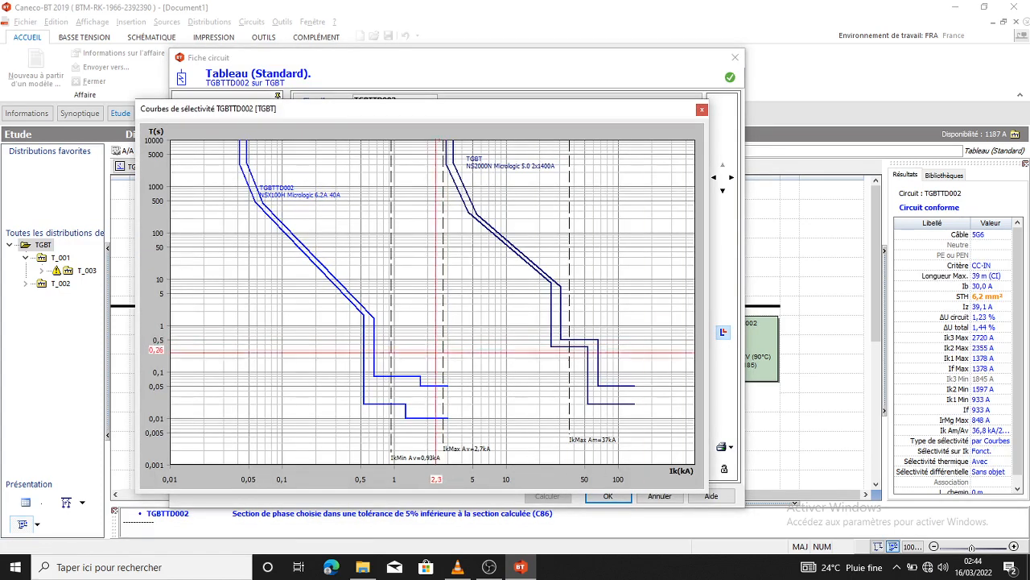
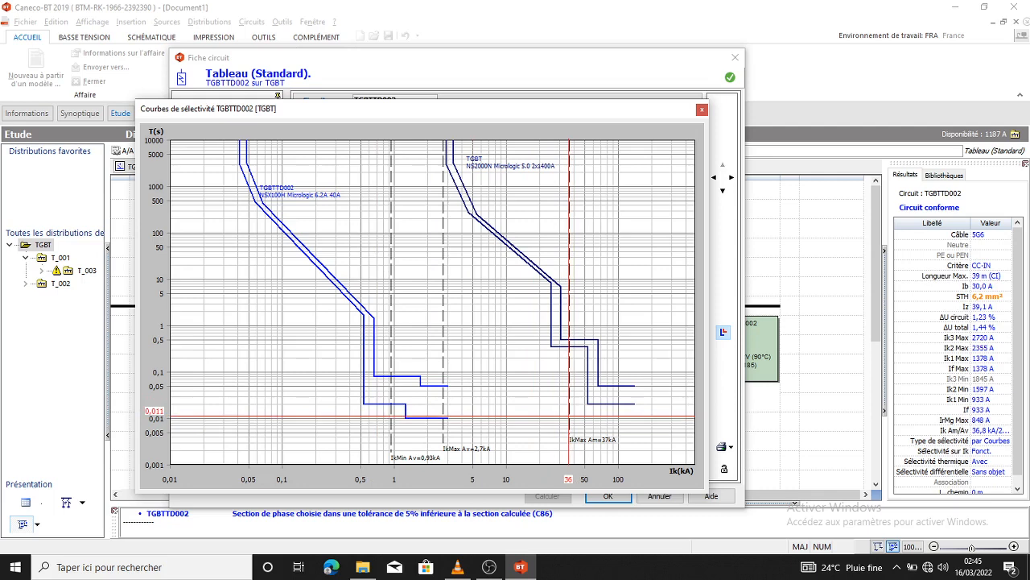
click(702, 111)
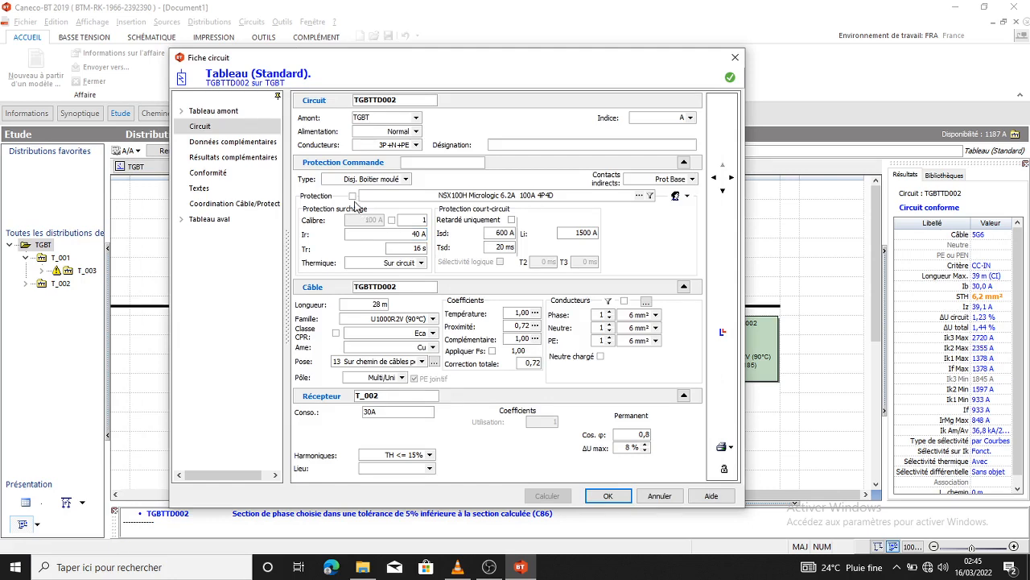
click(352, 195)
click(608, 496)
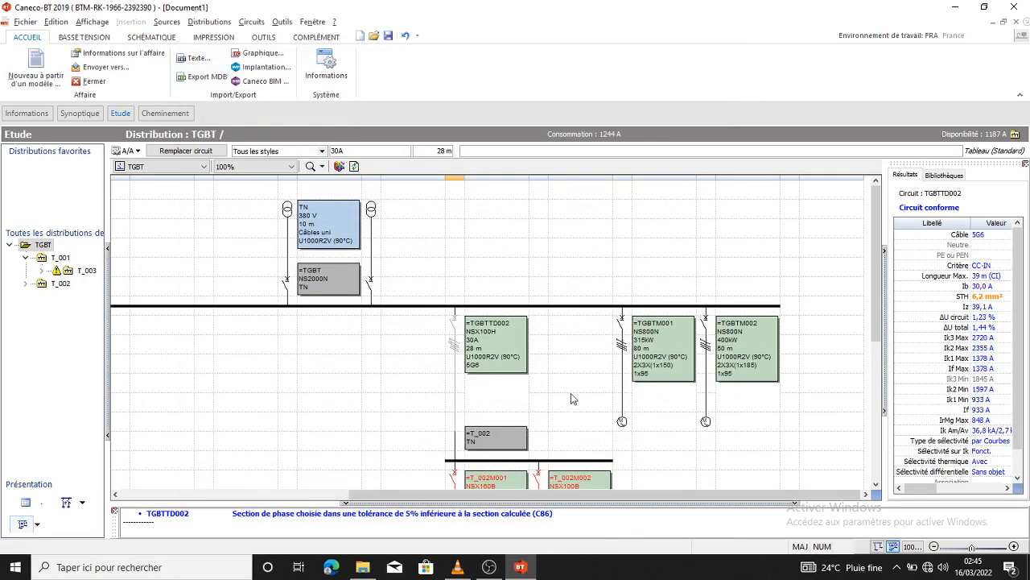
Step: Run the automatic calculation on the motor circuits T_002M002 and T_002M001 fed by T_002
scroll(555, 391, down, 3)
scroll(519, 346, up, 2)
click(538, 364)
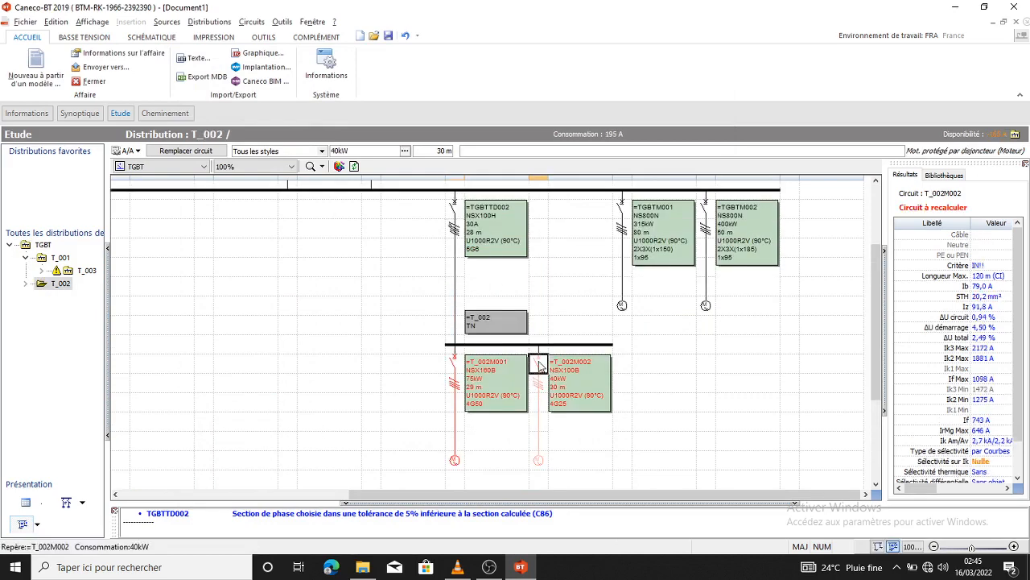
right_click(538, 363)
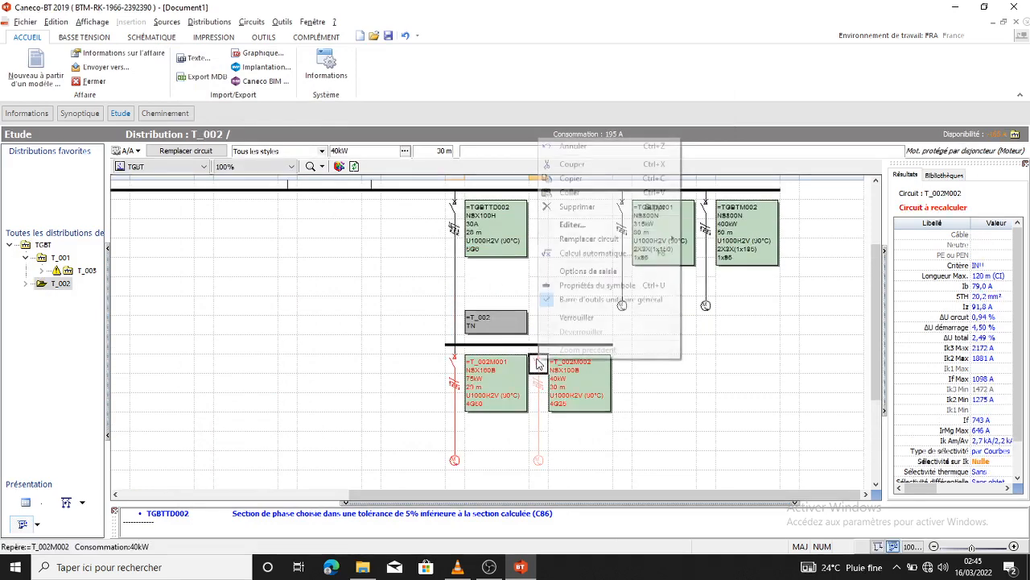
click(613, 255)
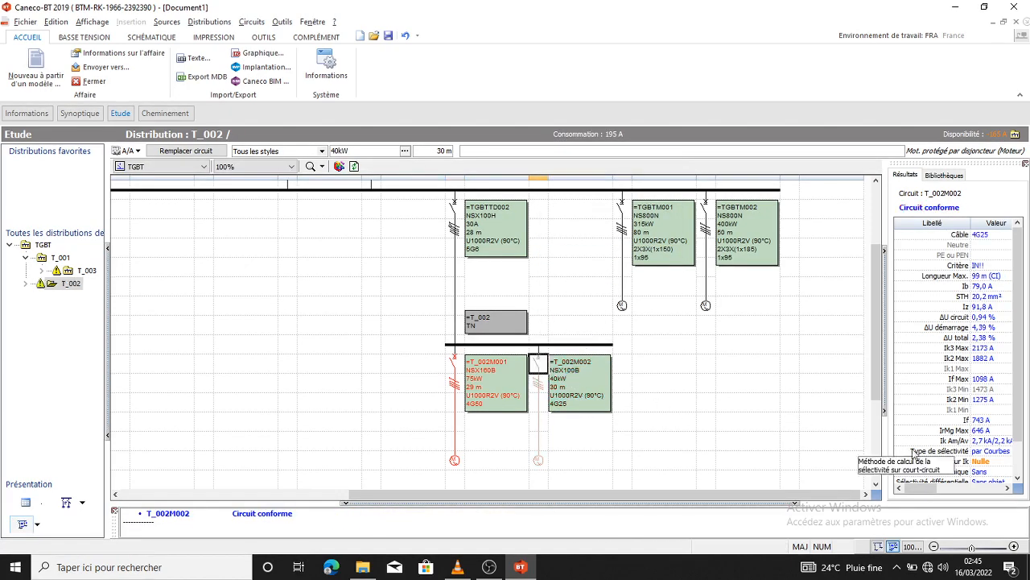
click(461, 366)
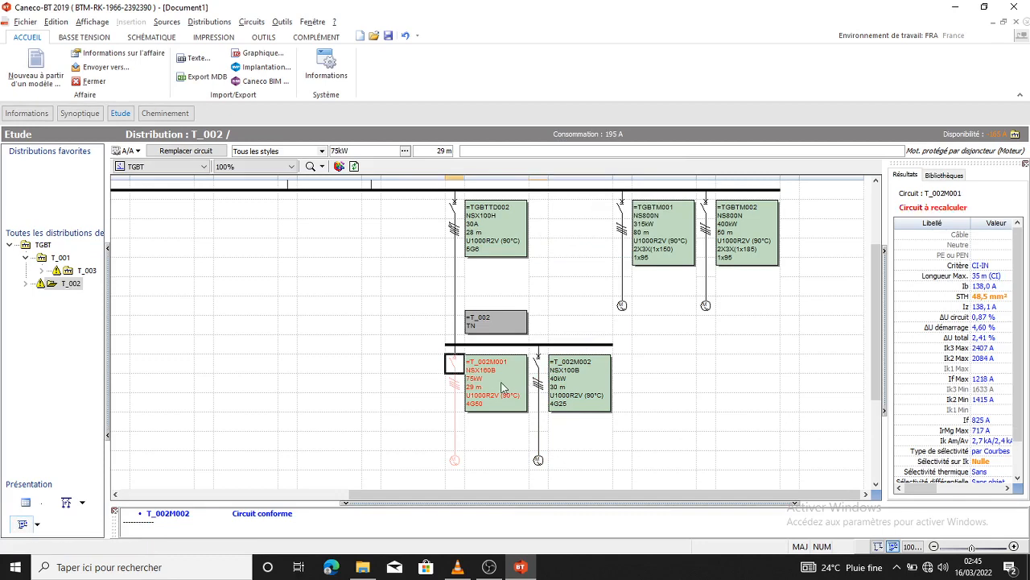
right_click(451, 363)
click(485, 257)
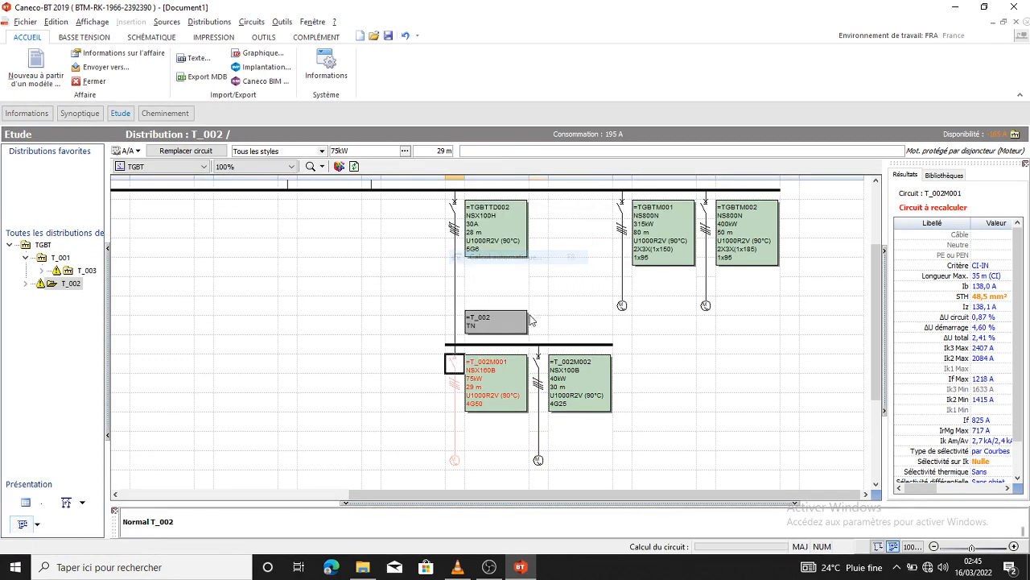
Step: Examine the selectivity curves and results of motor circuit T_002M002 against its upstream breaker TGBTTD002
click(539, 361)
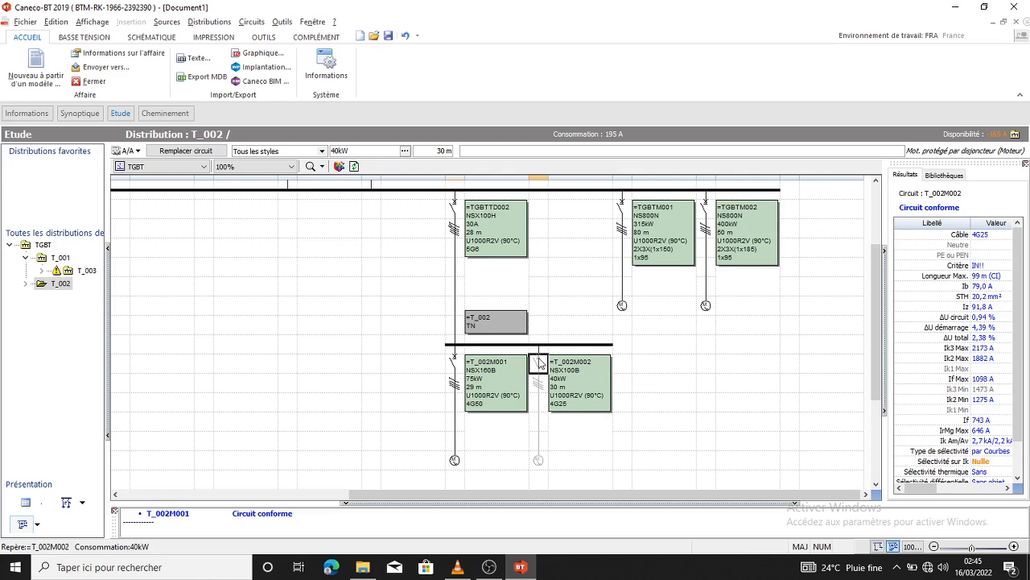
double_click(538, 361)
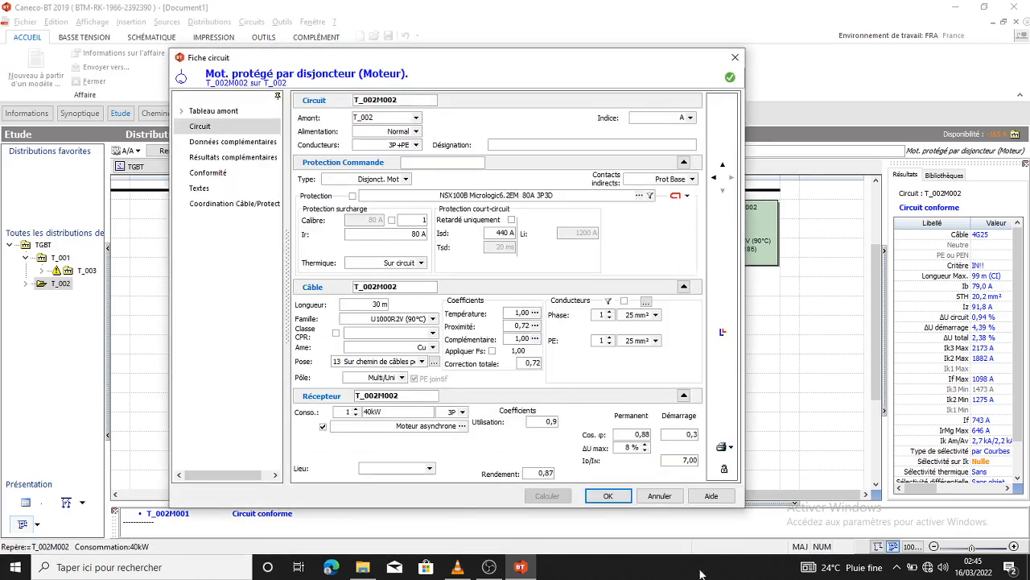
click(722, 332)
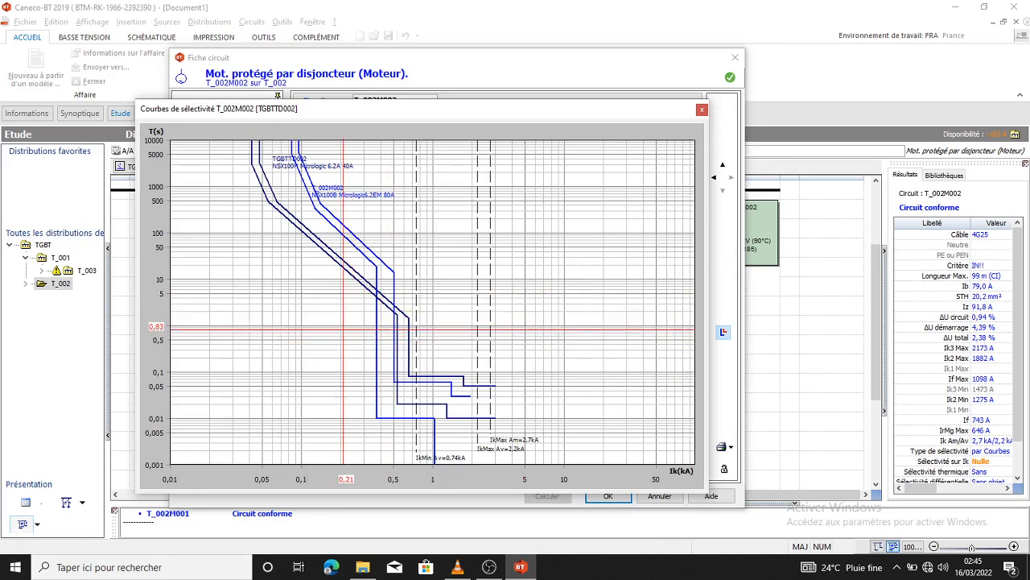
scroll(976, 439, down, 2)
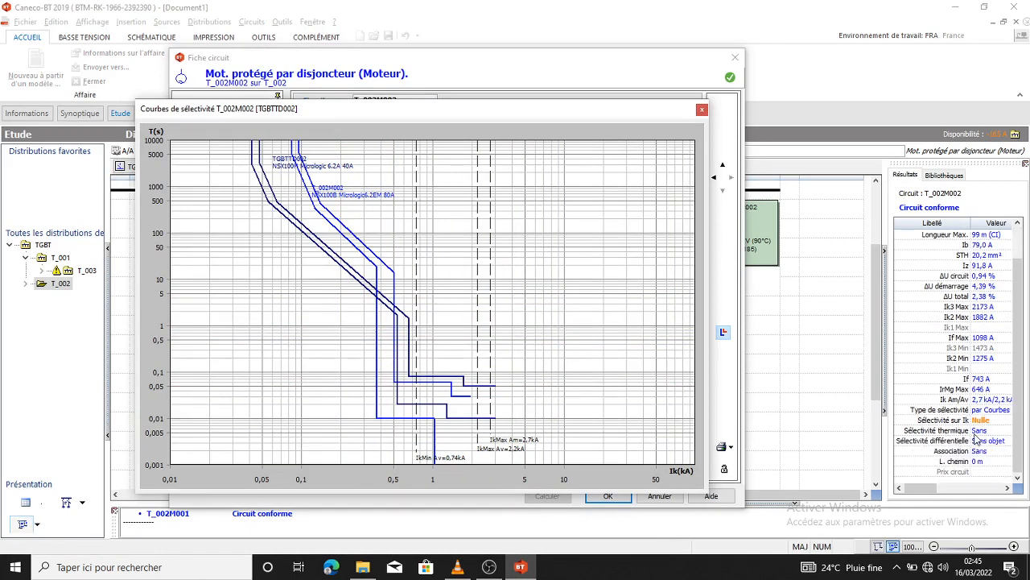
click(701, 110)
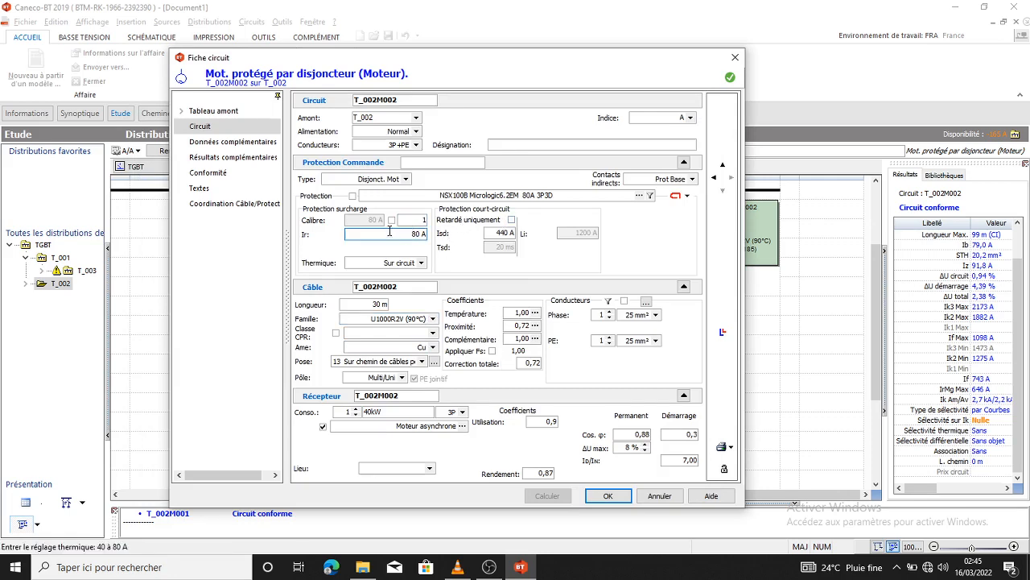
click(735, 57)
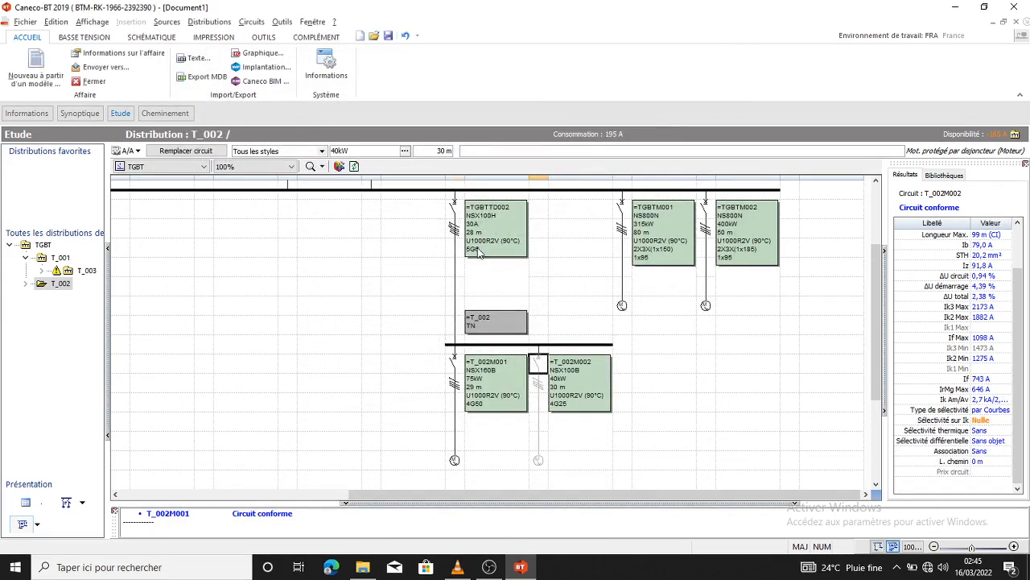
Step: Review the overload setting Ir of TGBTTD002 and its selectivity curves against TGBT, leaving the circuit unmodified
click(452, 205)
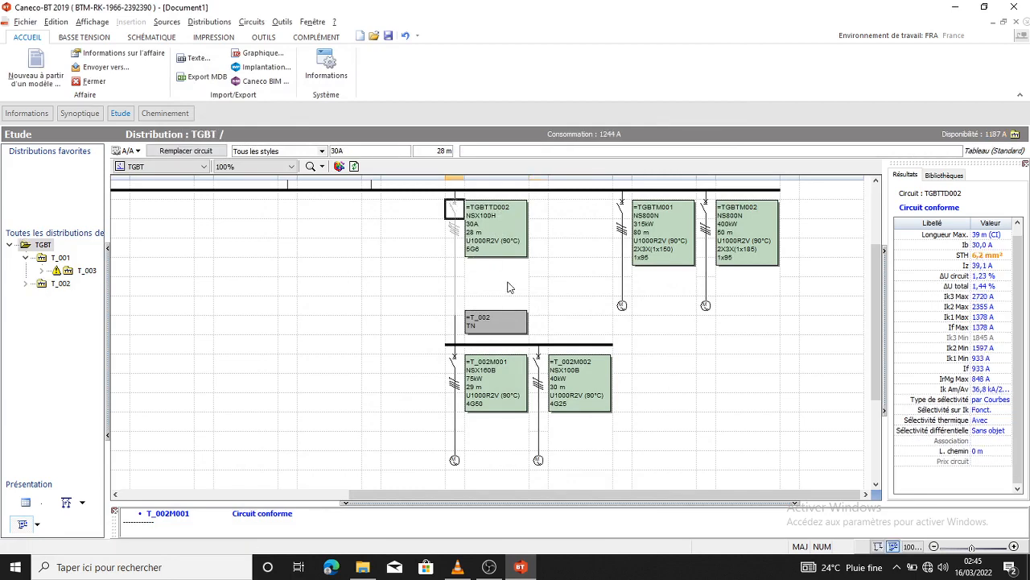
key(Return)
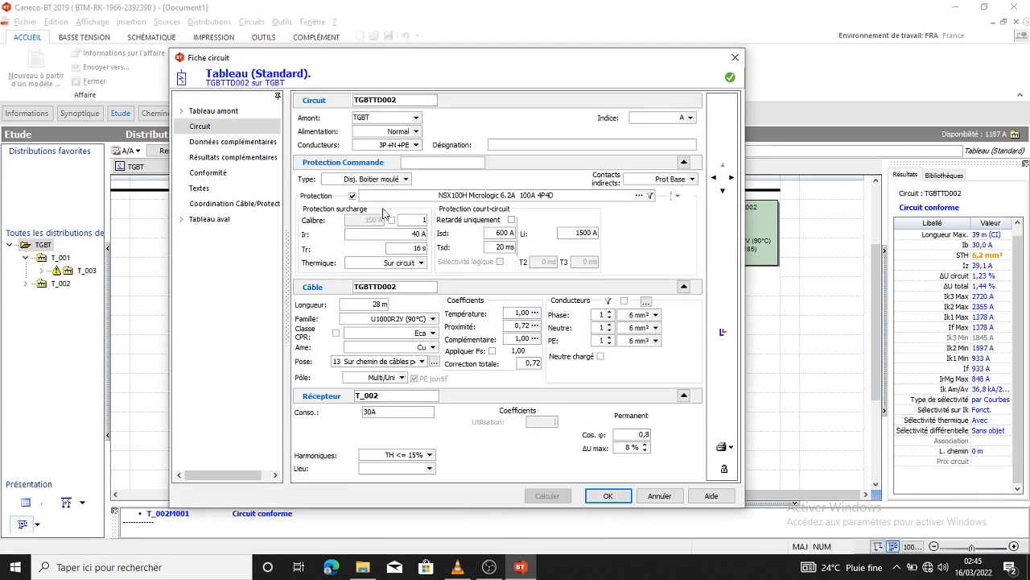
click(422, 233)
click(417, 235)
click(719, 334)
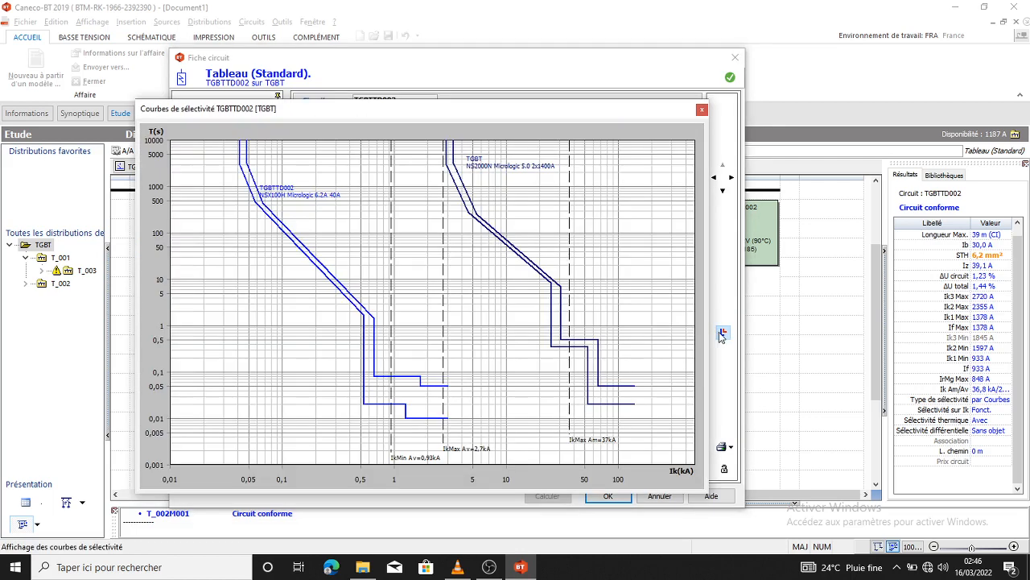
click(702, 110)
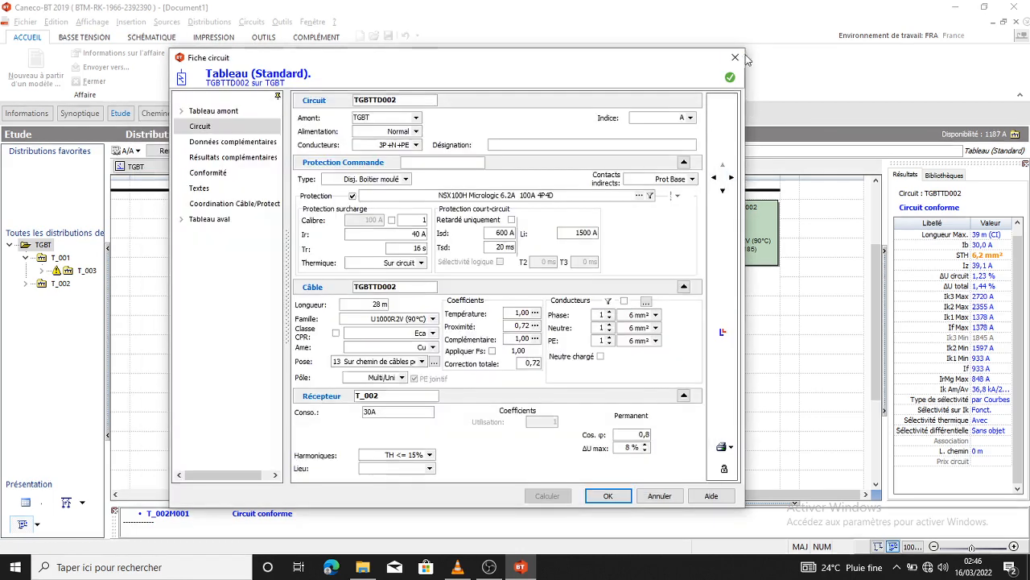
click(735, 57)
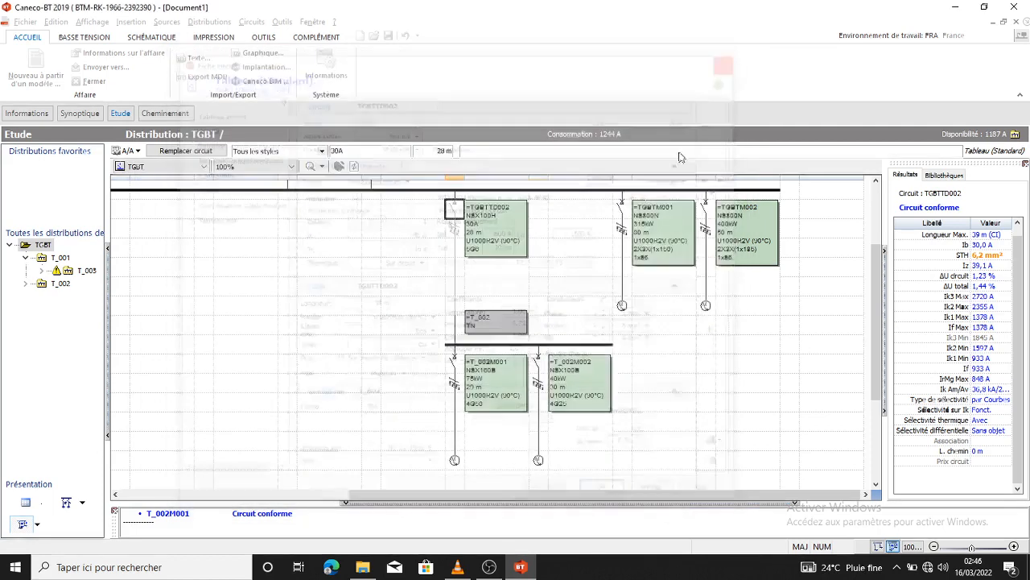
Step: Examine the selectivity curves and short-circuit selectivity result of motor circuit T_002M002 against TGBTTD002, leaving the circuit unmodified
click(540, 363)
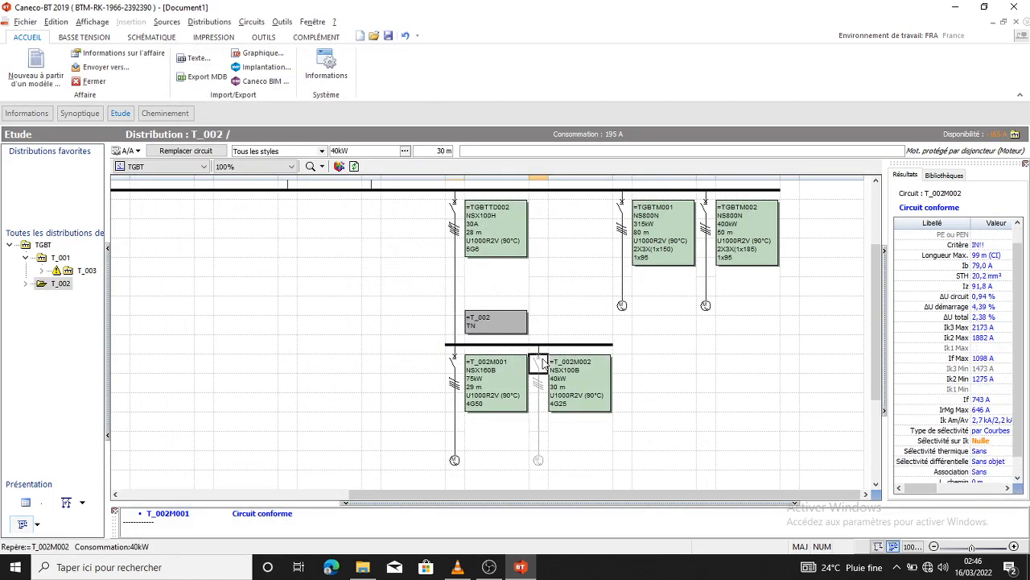
double_click(576, 395)
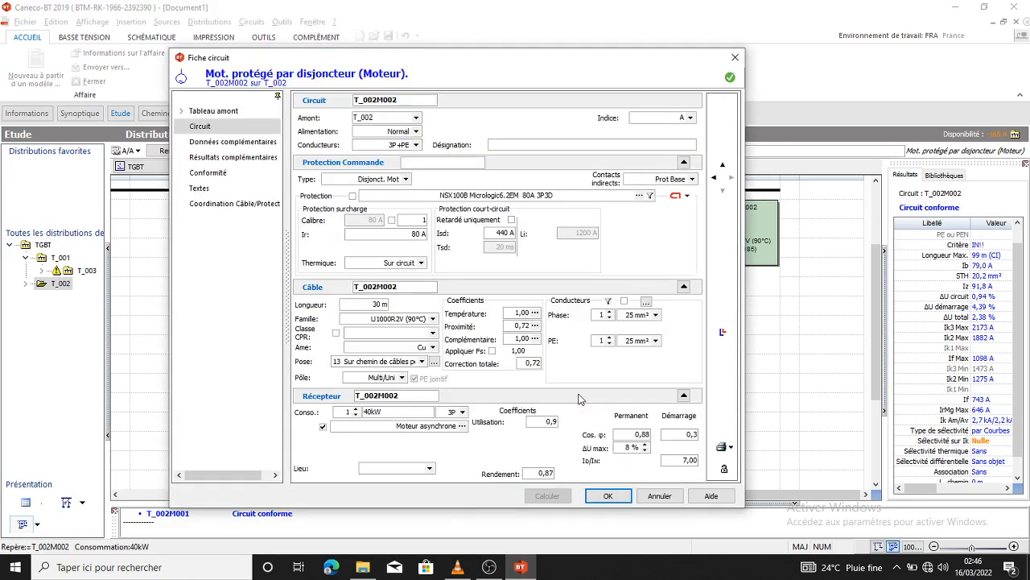
click(722, 331)
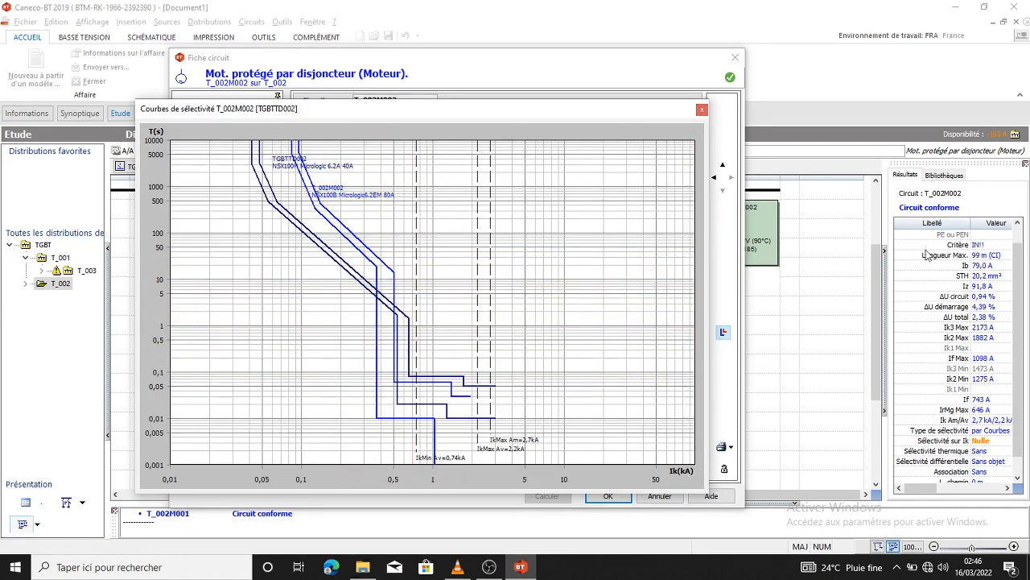
click(701, 110)
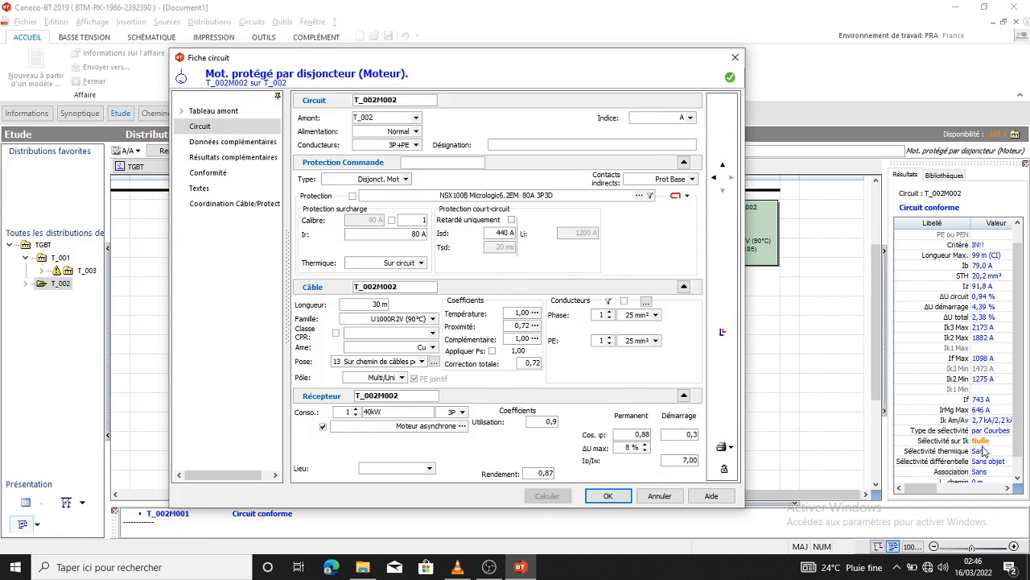
click(734, 57)
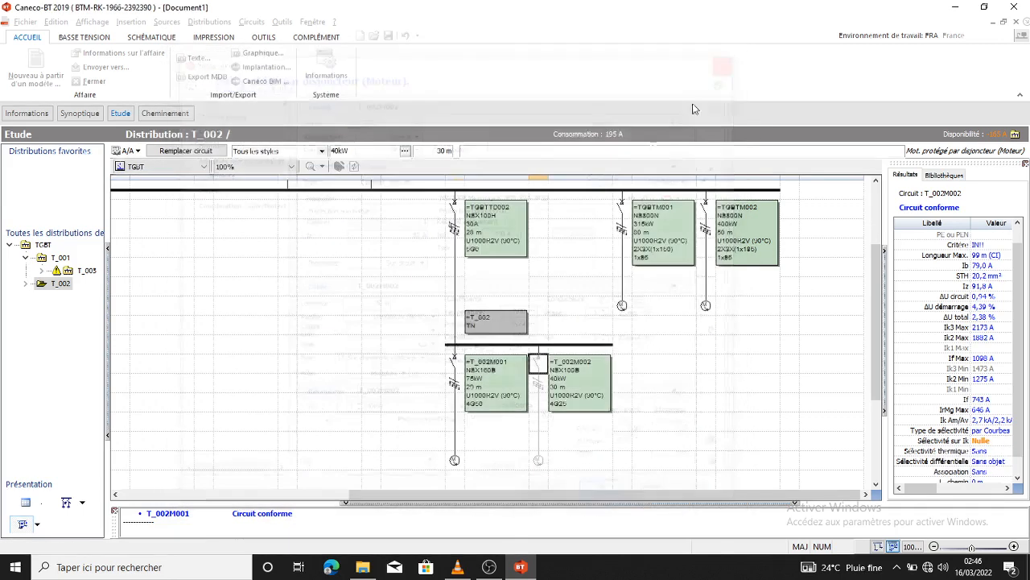
Step: Set the overload setting Ir of TGBTTD002 to 80 A, recalculate the circuit and validate it
click(455, 208)
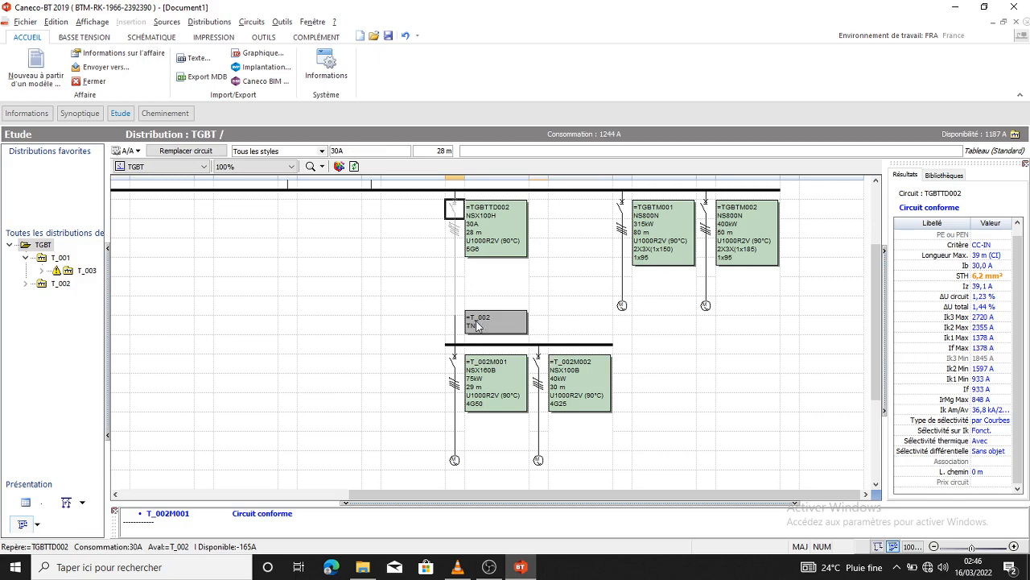
double_click(478, 243)
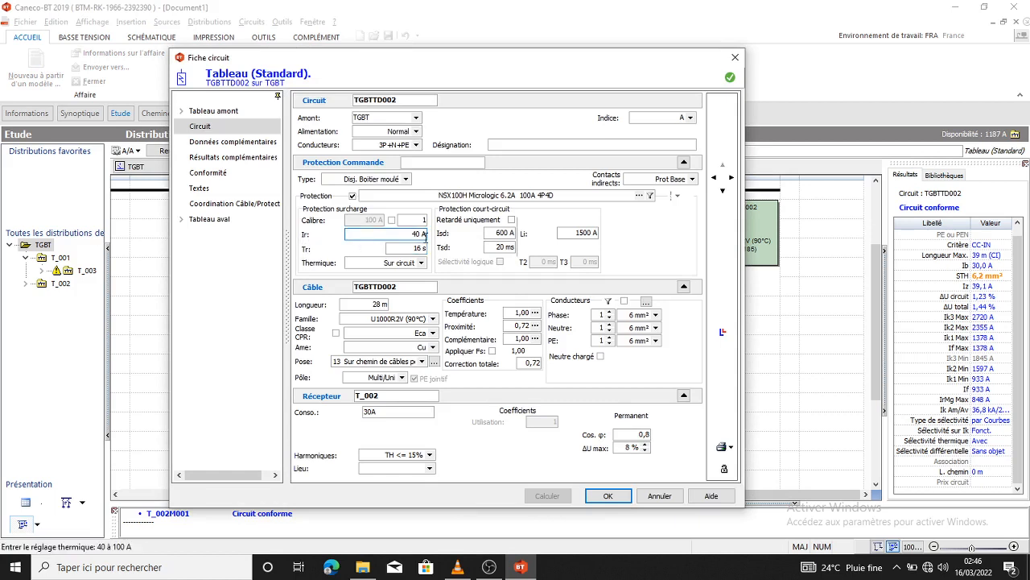
click(340, 233)
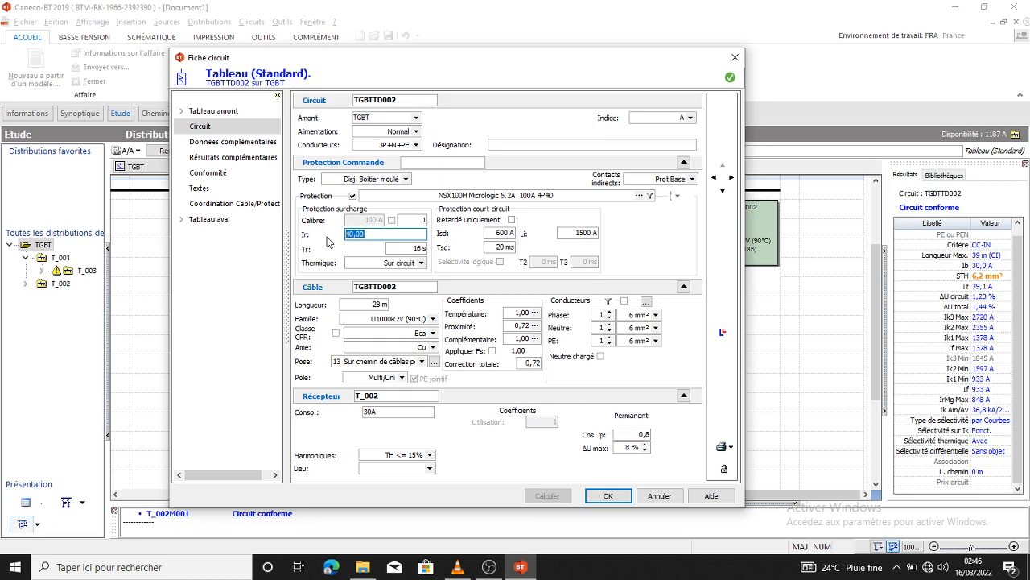
text(80 A)
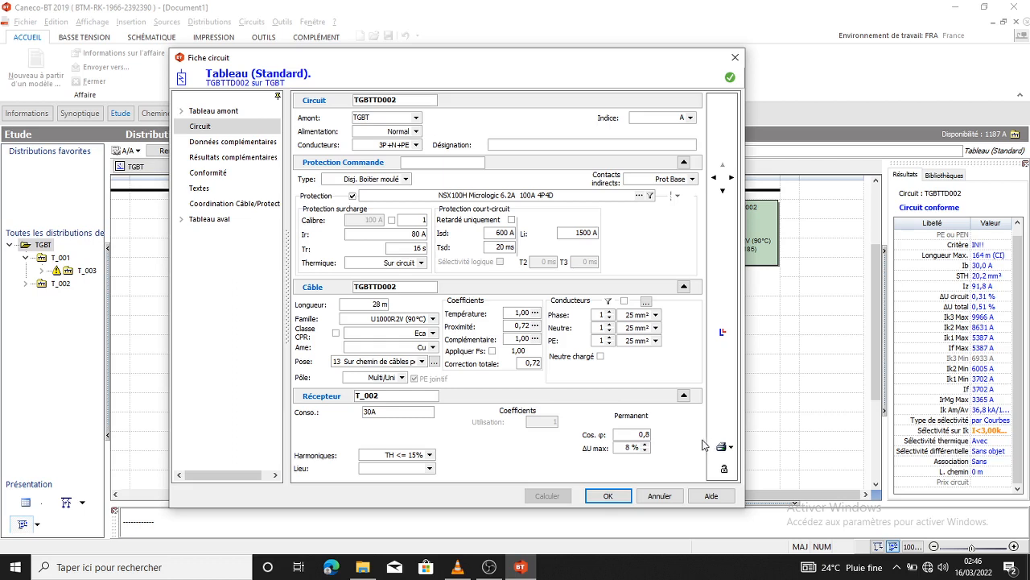
click(387, 234)
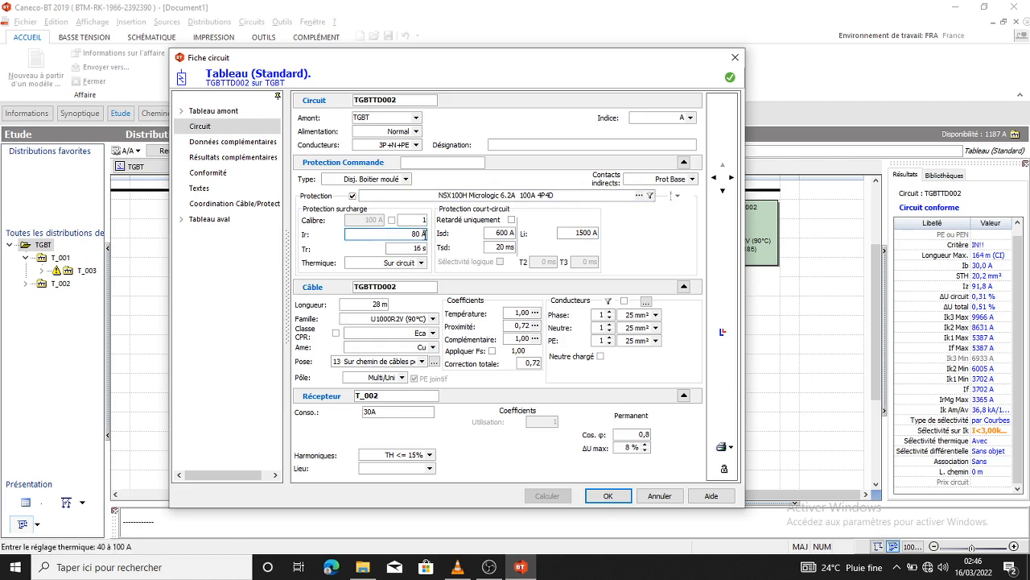
text(0)
click(608, 498)
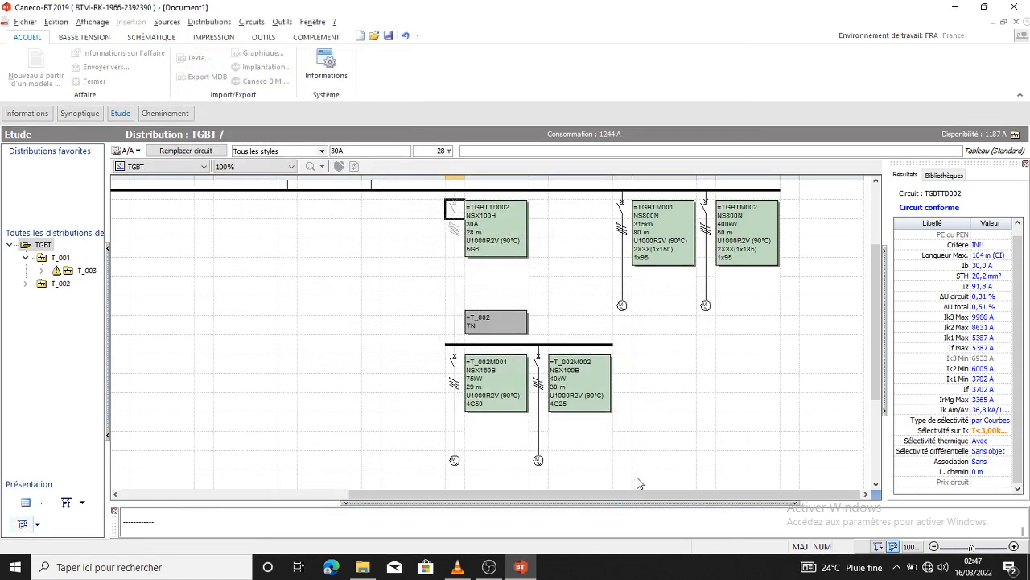
Step: Recalculate motor circuit T_002M002 and check its selectivity curves against the upstream breaker TGBTTD002
click(539, 362)
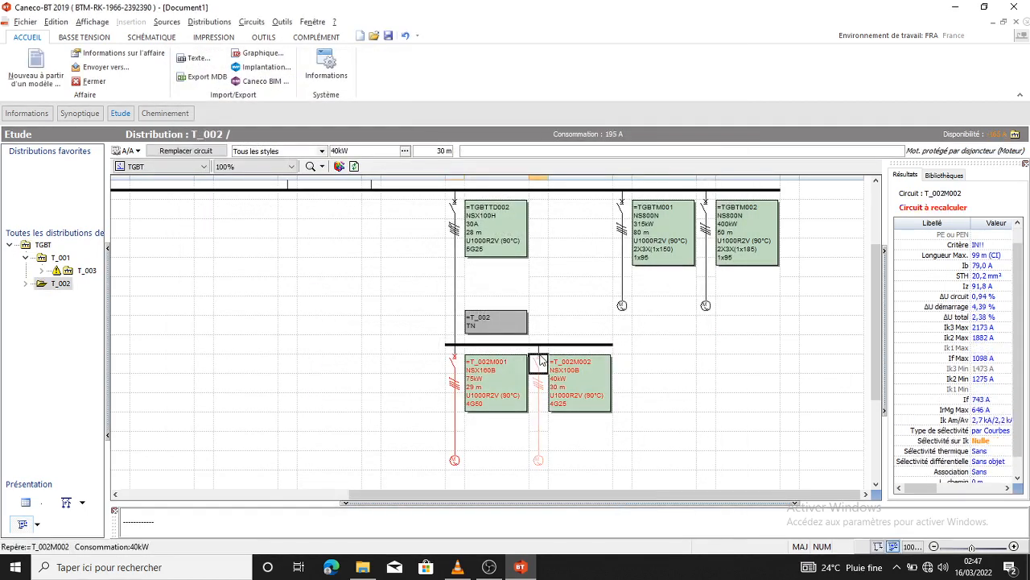
right_click(539, 363)
click(573, 249)
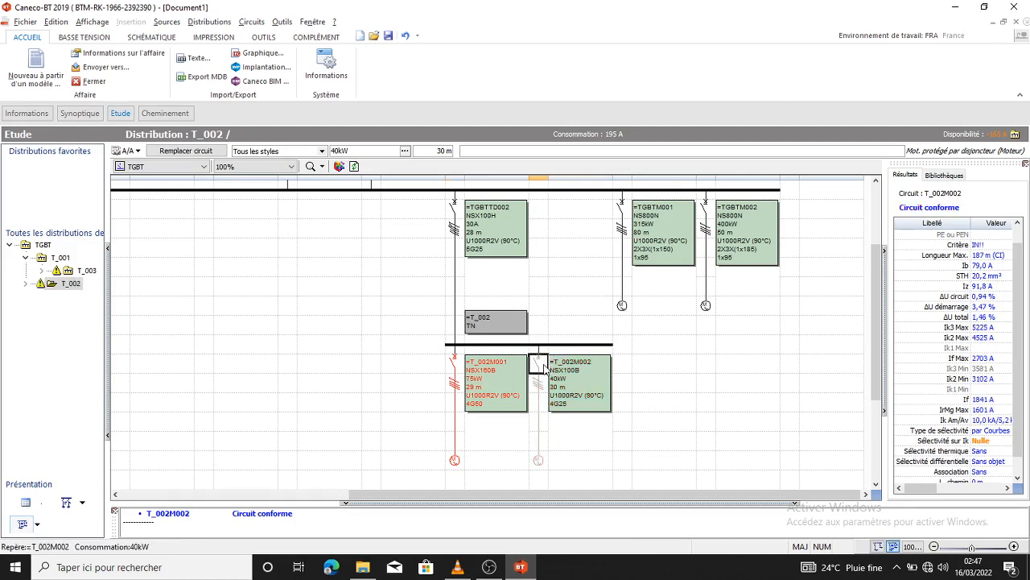
double_click(544, 369)
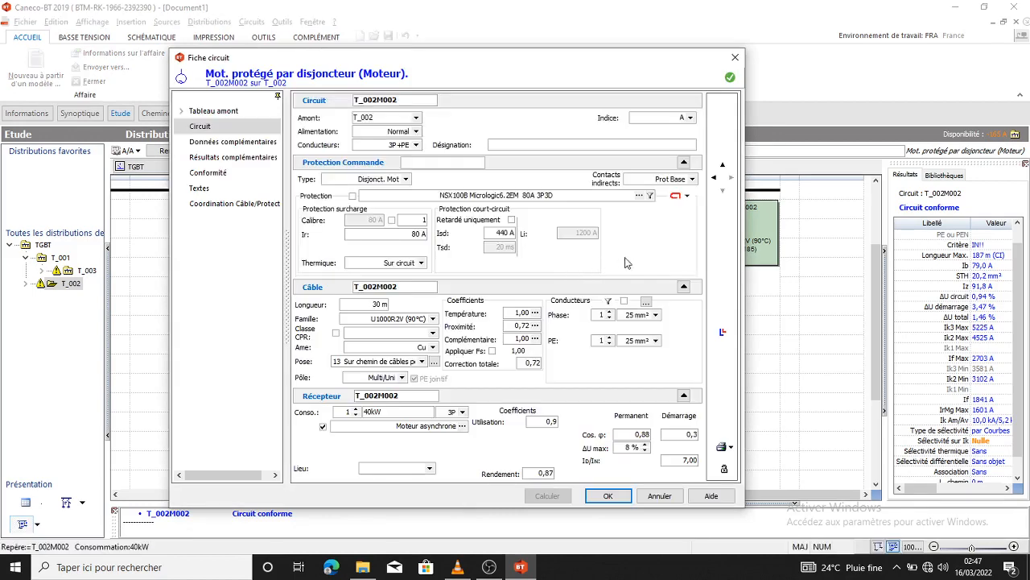
click(722, 333)
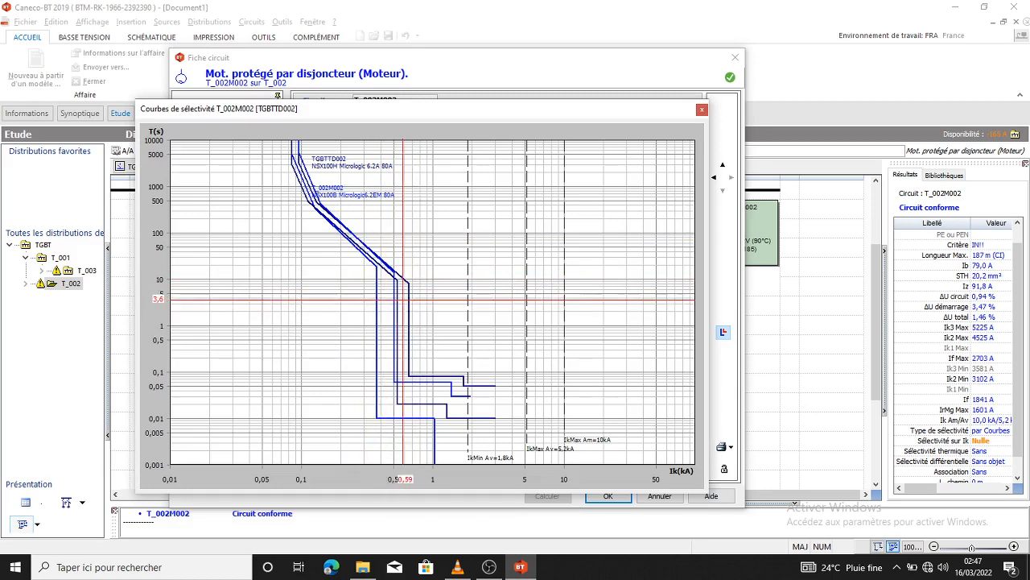
click(702, 110)
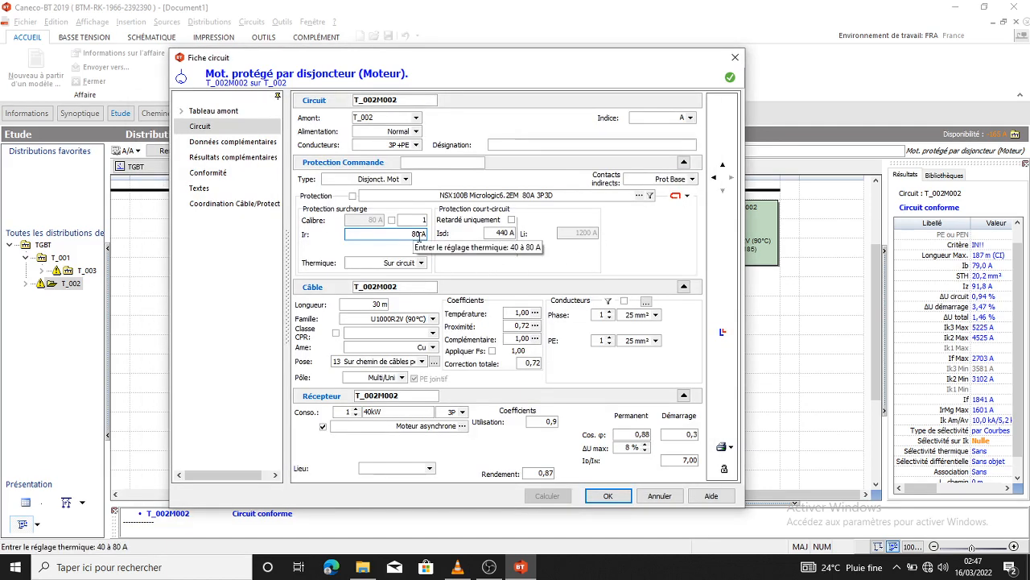
click(734, 57)
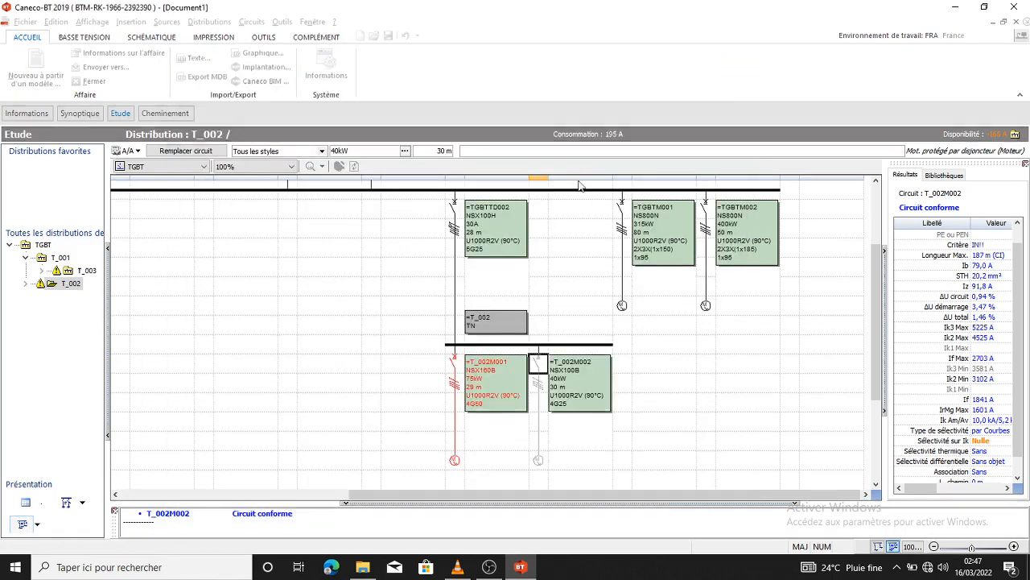
Step: Compare the 250 A NSX250H and NSX250S models in the breaker catalogue and assign NSX250S Micrologic 6.2A, 100 A, 4P4D to TGBTTD002
scroll(479, 235, up, 2)
click(455, 268)
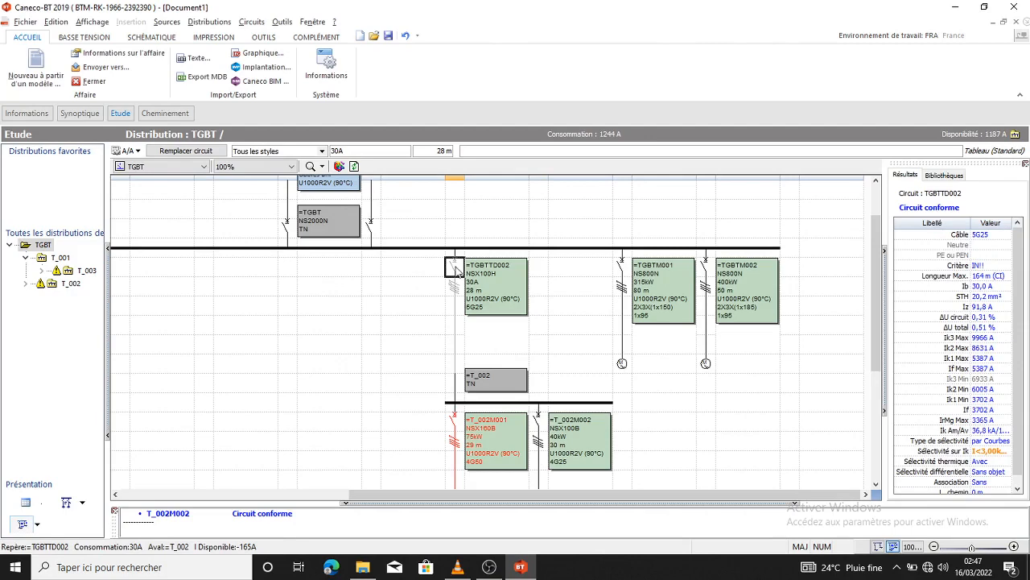
double_click(458, 271)
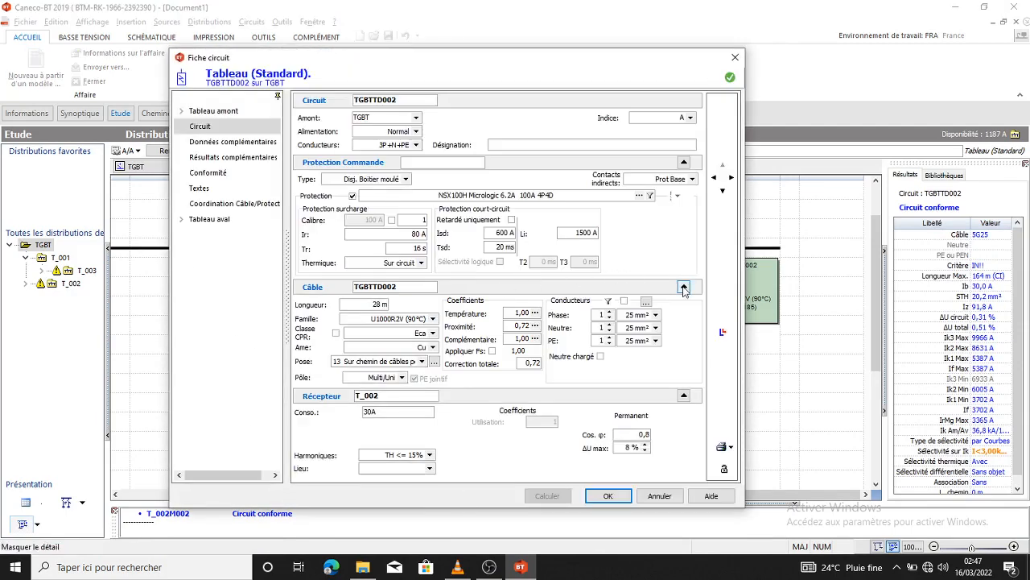
click(640, 197)
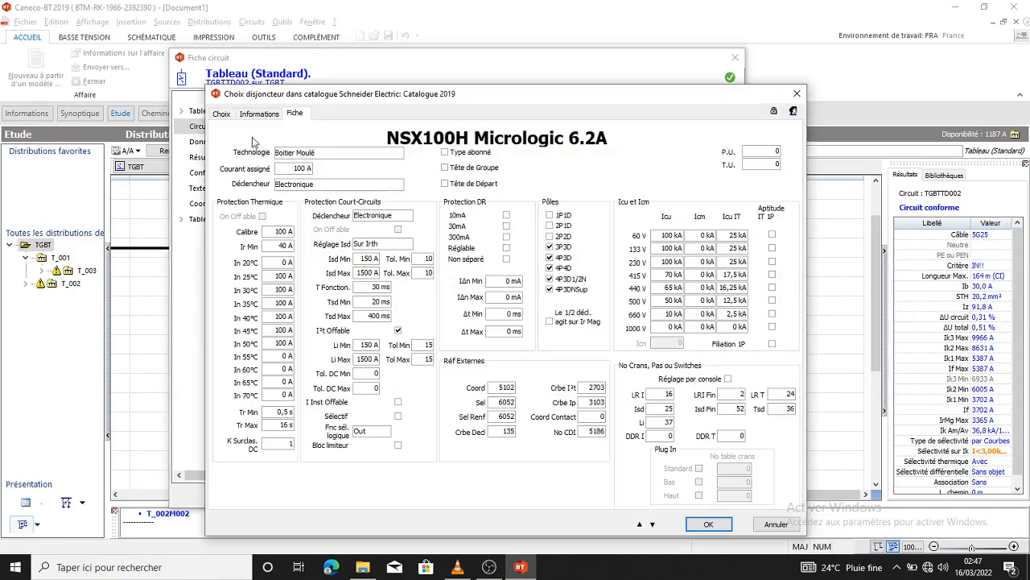
click(221, 114)
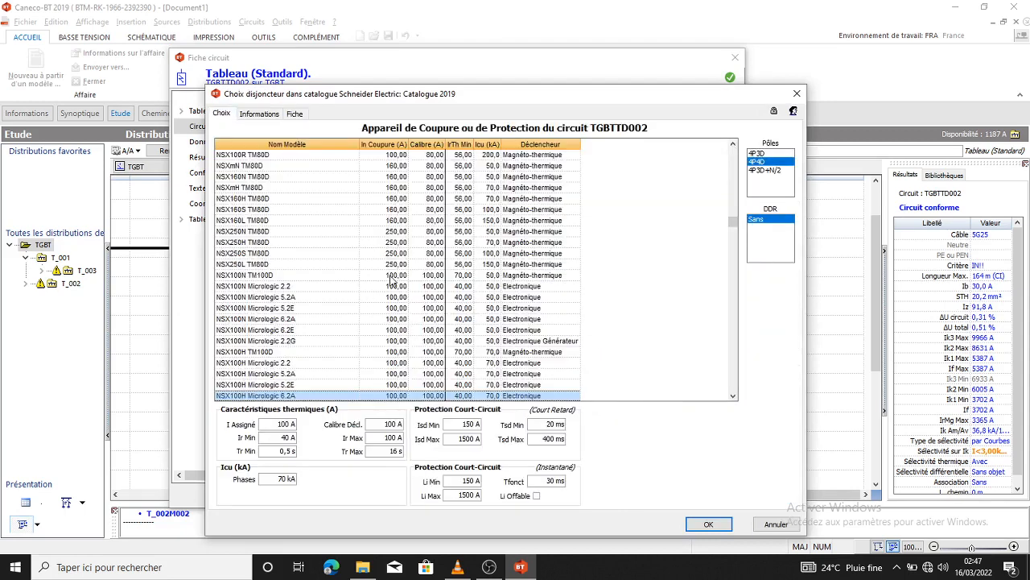
scroll(392, 280, down, 15)
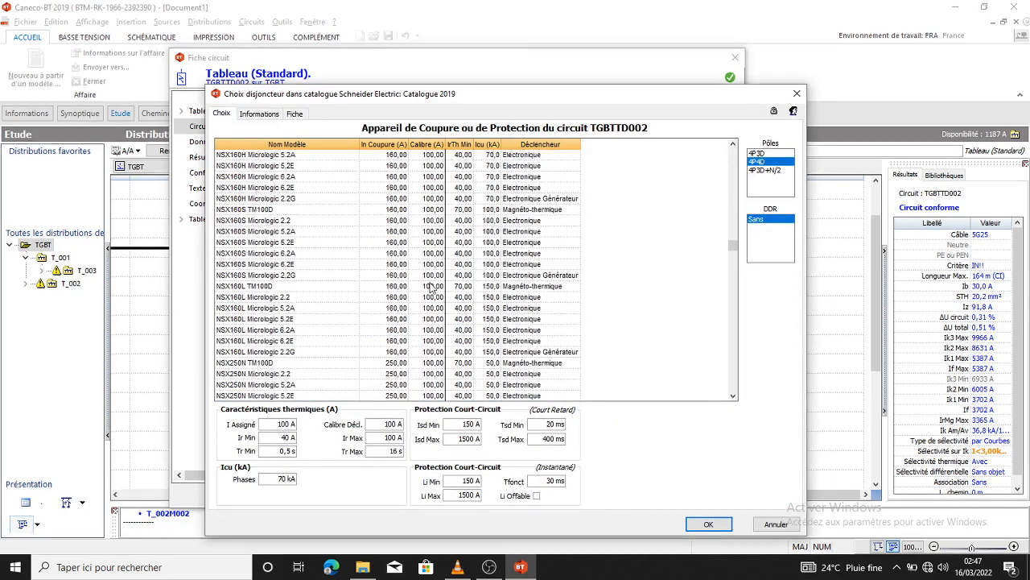
scroll(432, 288, down, 5)
click(396, 298)
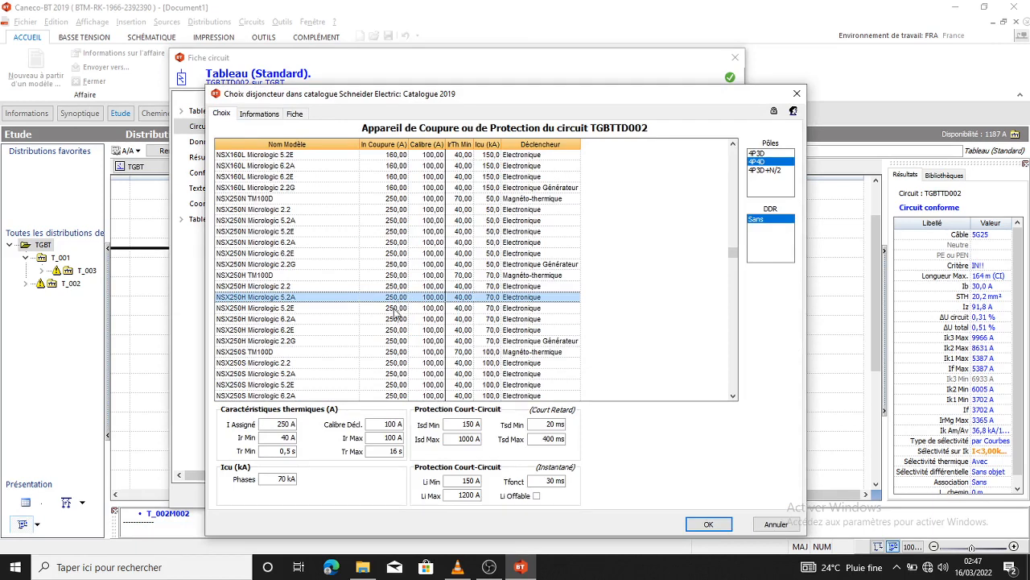
click(398, 309)
click(398, 320)
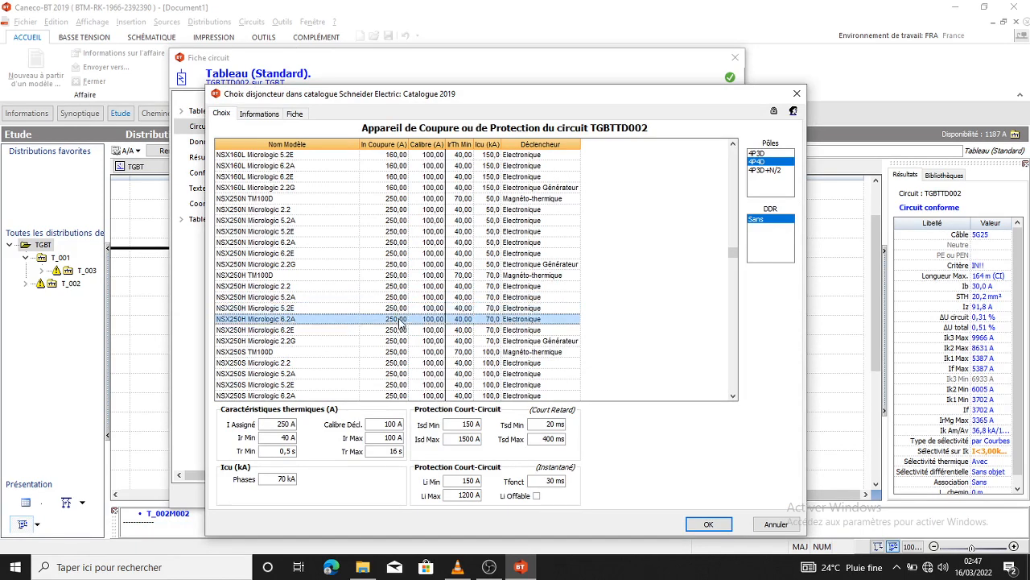
scroll(407, 302, down, 3)
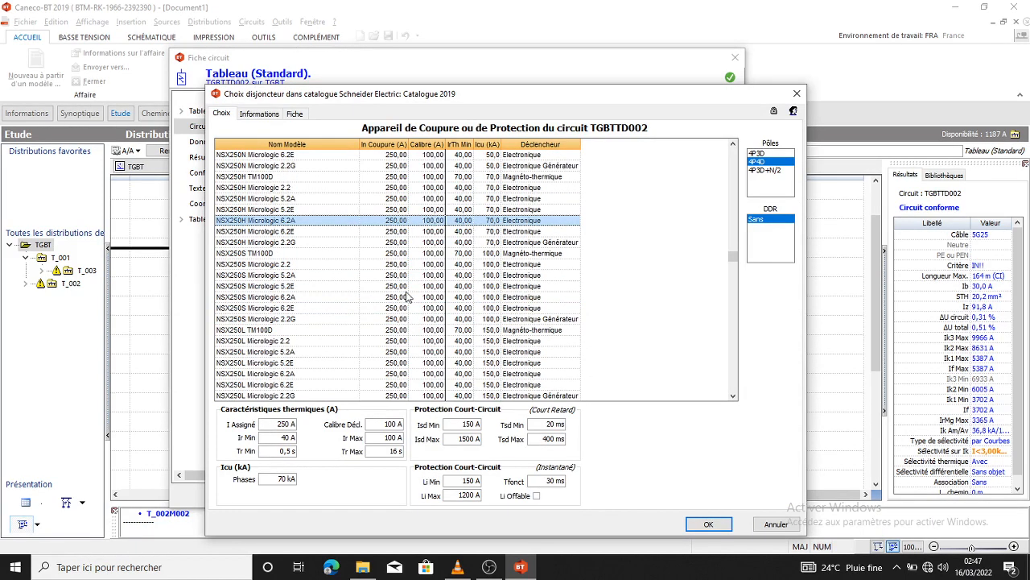
click(397, 242)
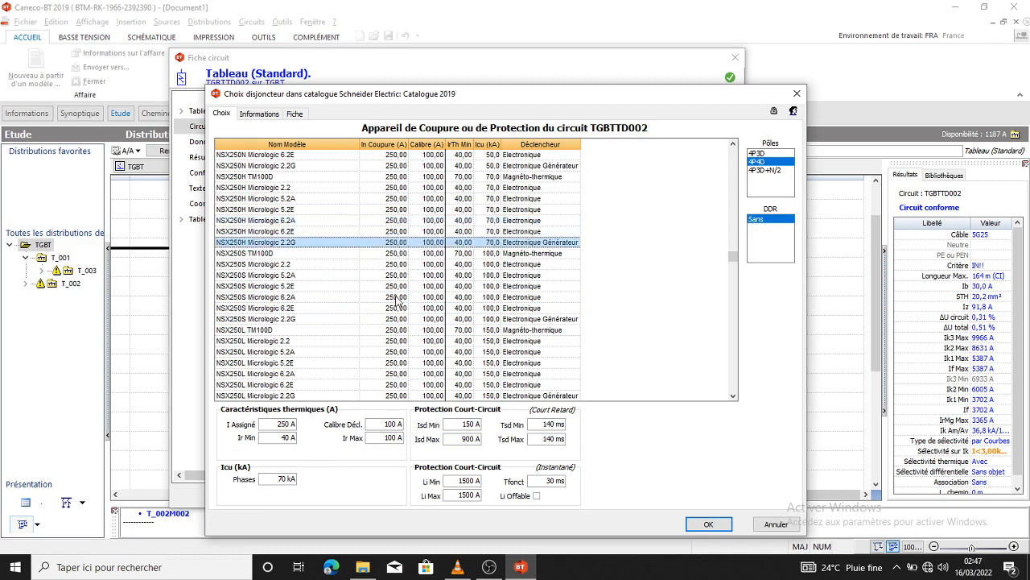
click(398, 256)
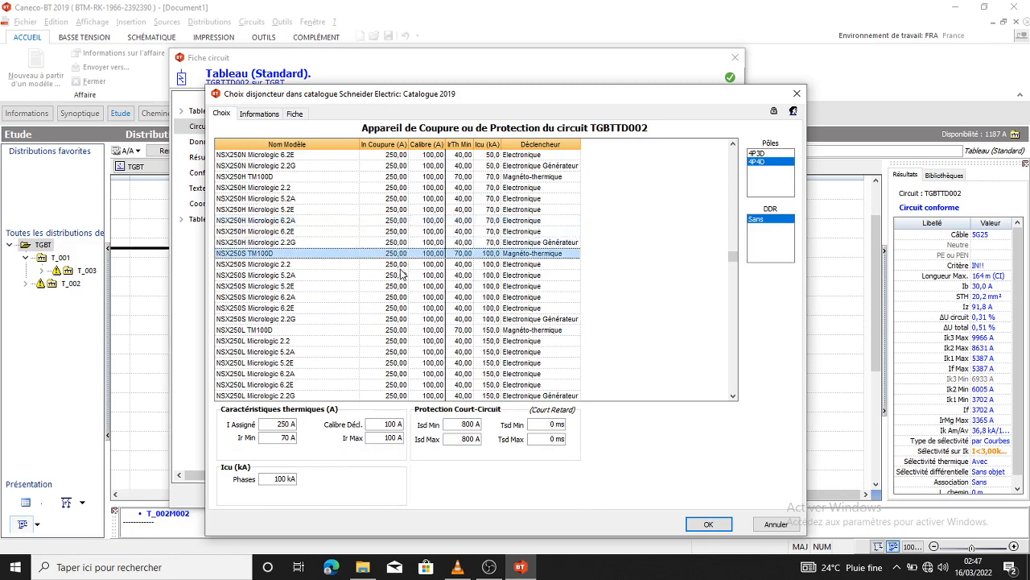
click(397, 267)
click(397, 276)
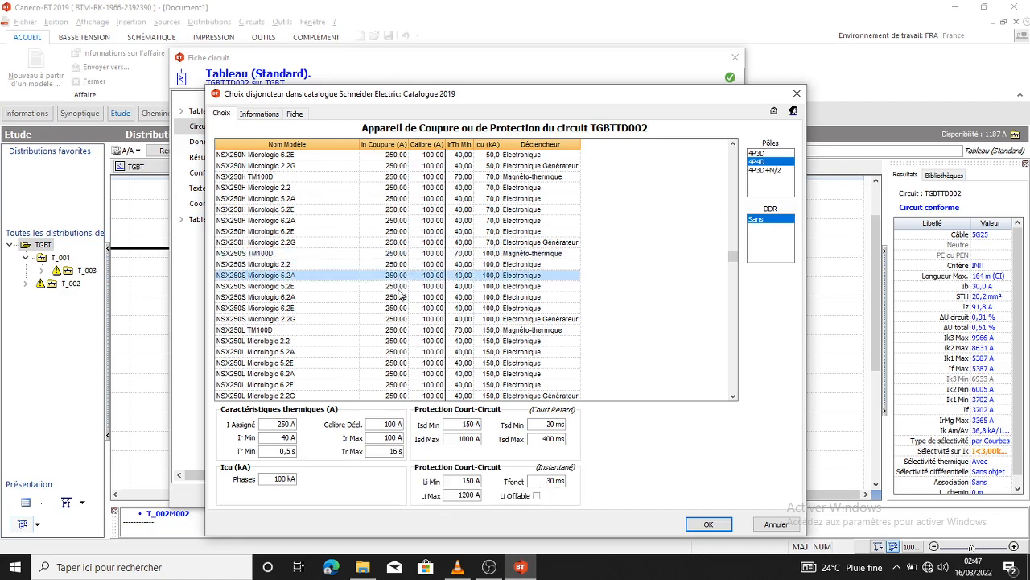
click(398, 288)
click(398, 299)
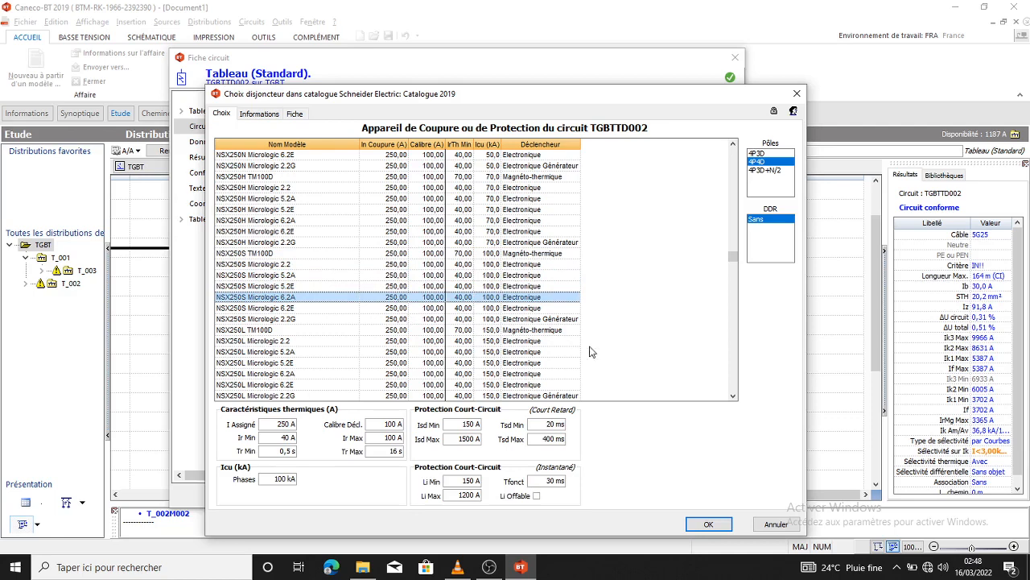
click(708, 524)
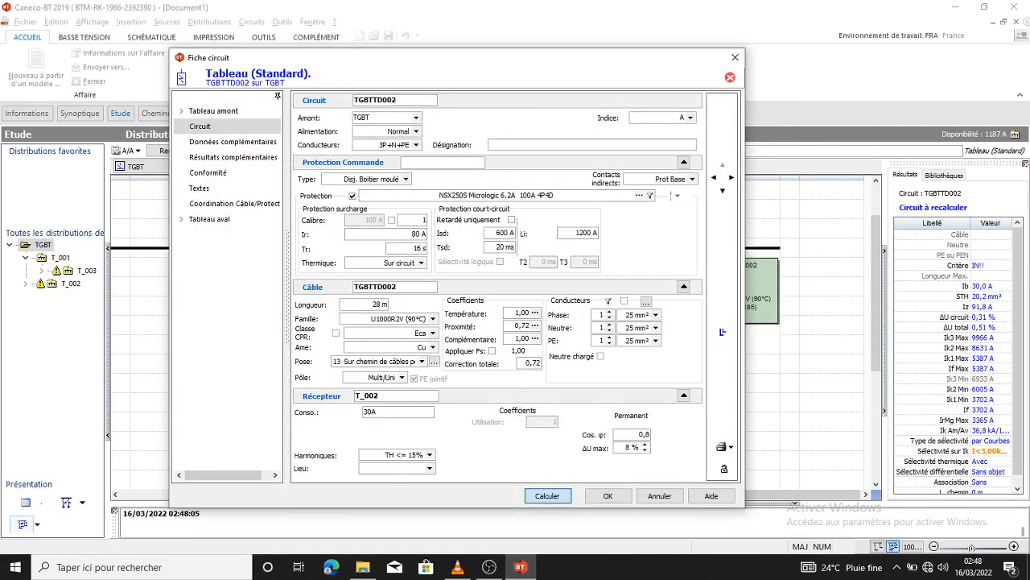
Step: Recalculate TGBTTD002 with the new breaker and check its selectivity curves against TGBT
click(547, 495)
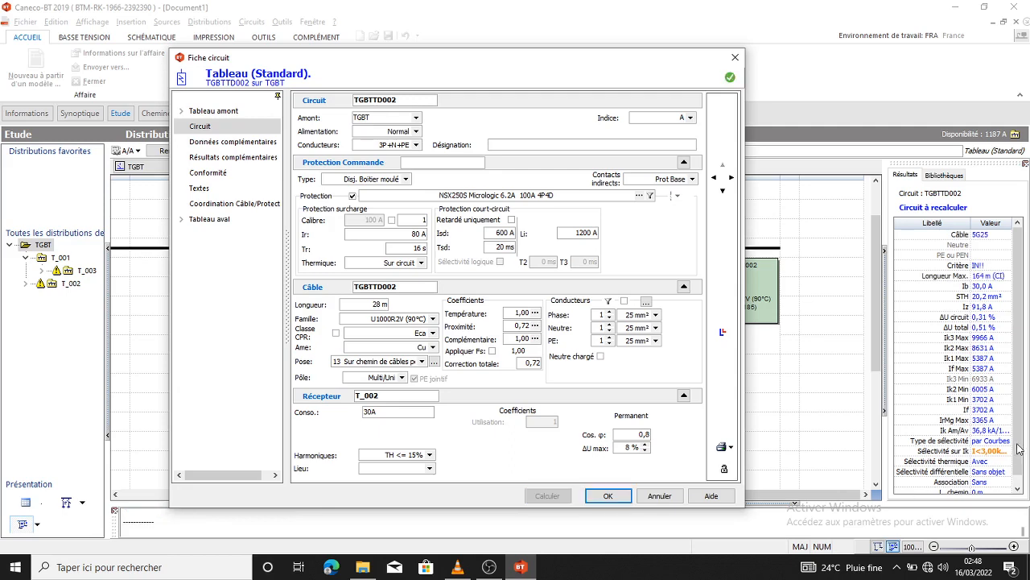
click(724, 333)
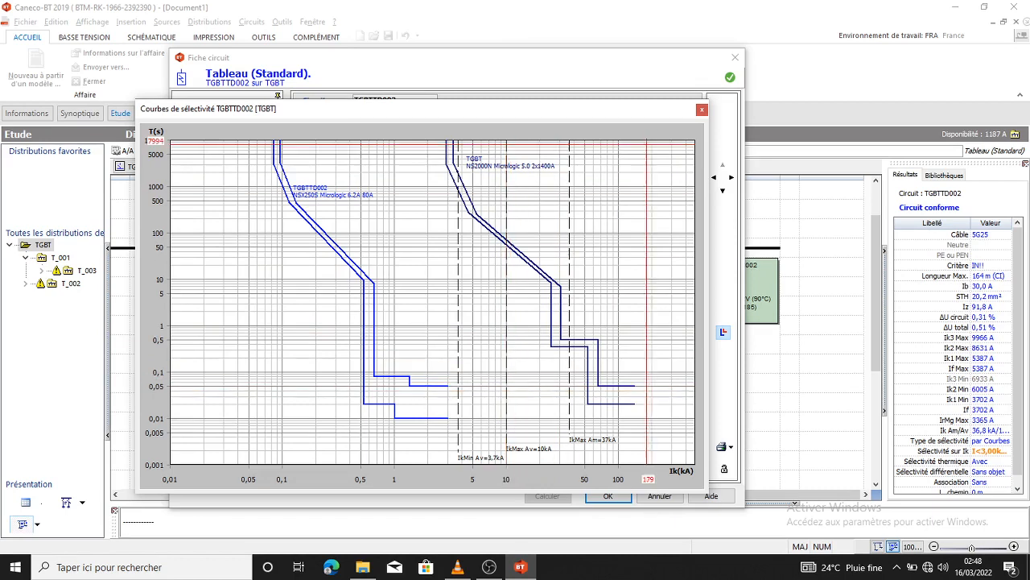
click(702, 110)
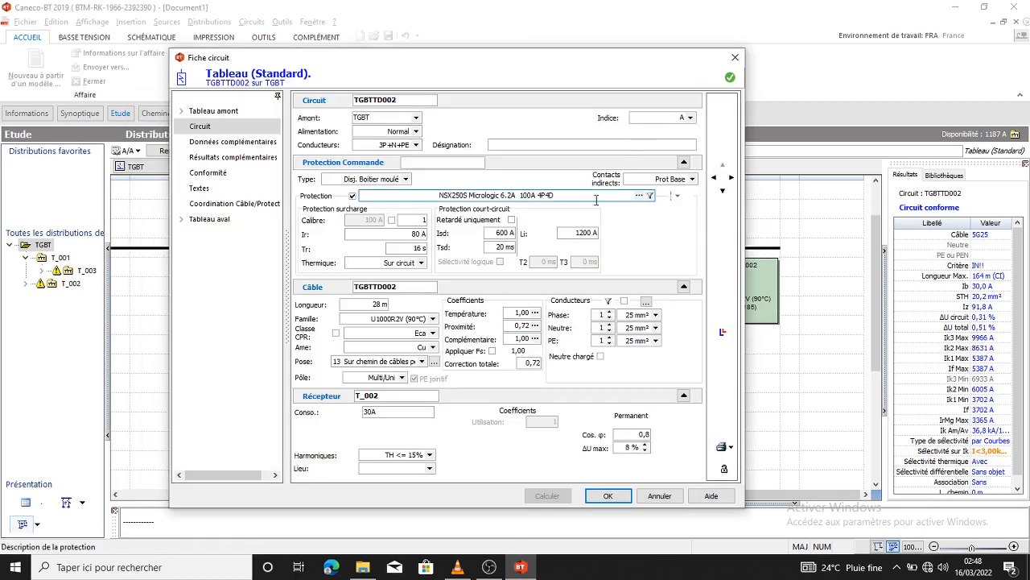
click(639, 197)
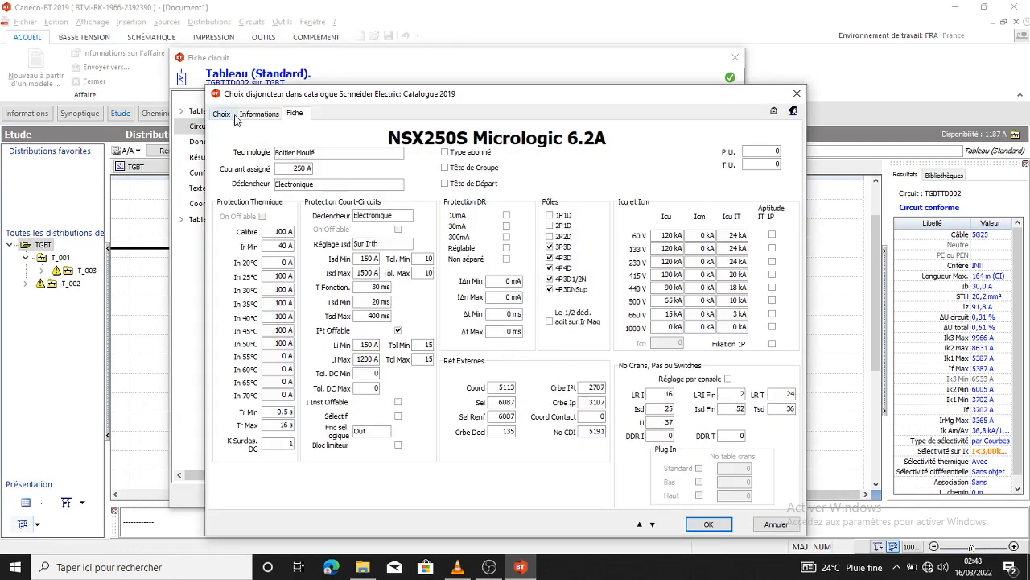
click(222, 114)
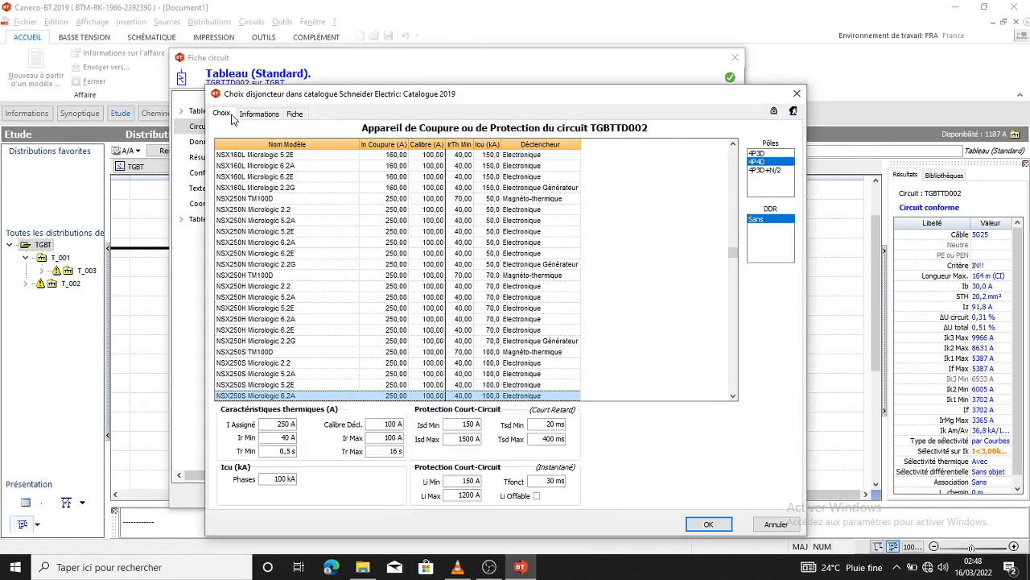
click(796, 94)
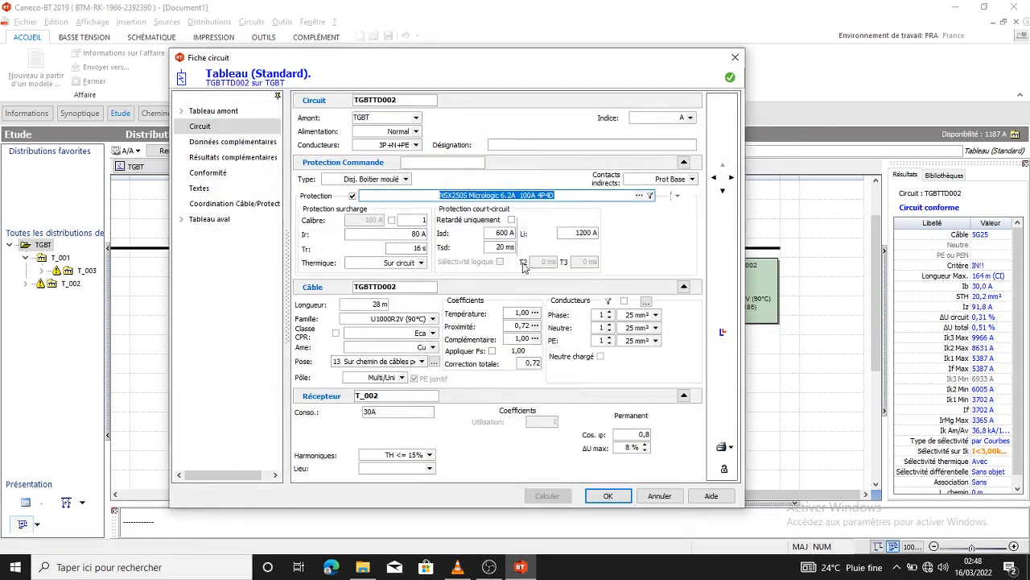
Step: Unlock the protection of TGBTTD002, recalculate the circuit and check its selectivity curves against TGBT
click(351, 196)
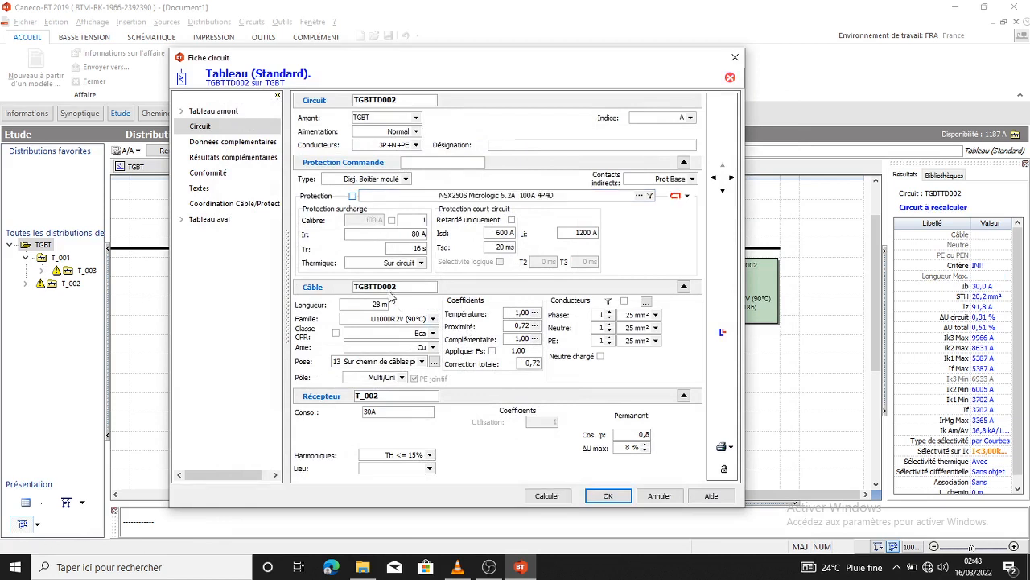
click(547, 495)
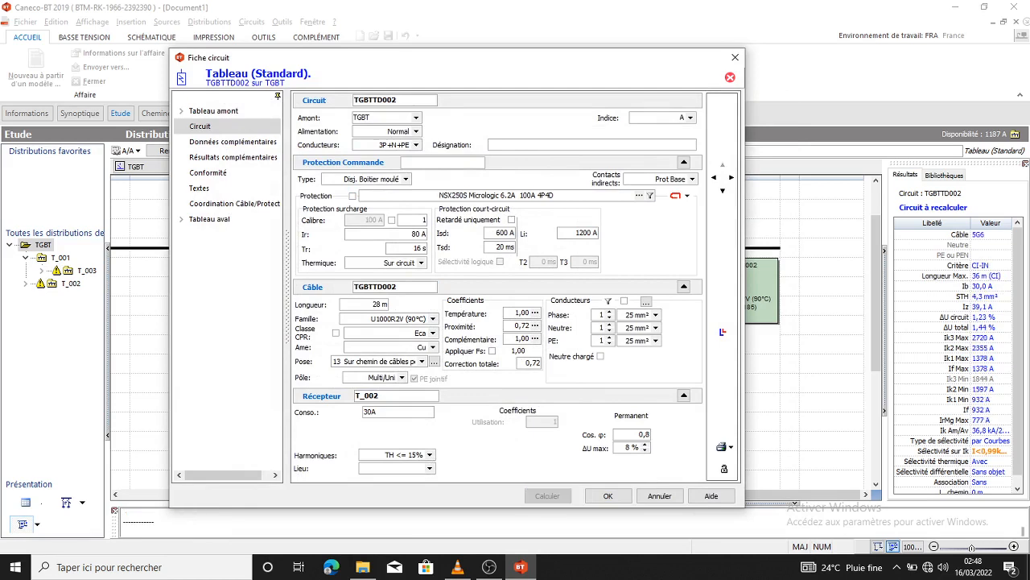
click(722, 331)
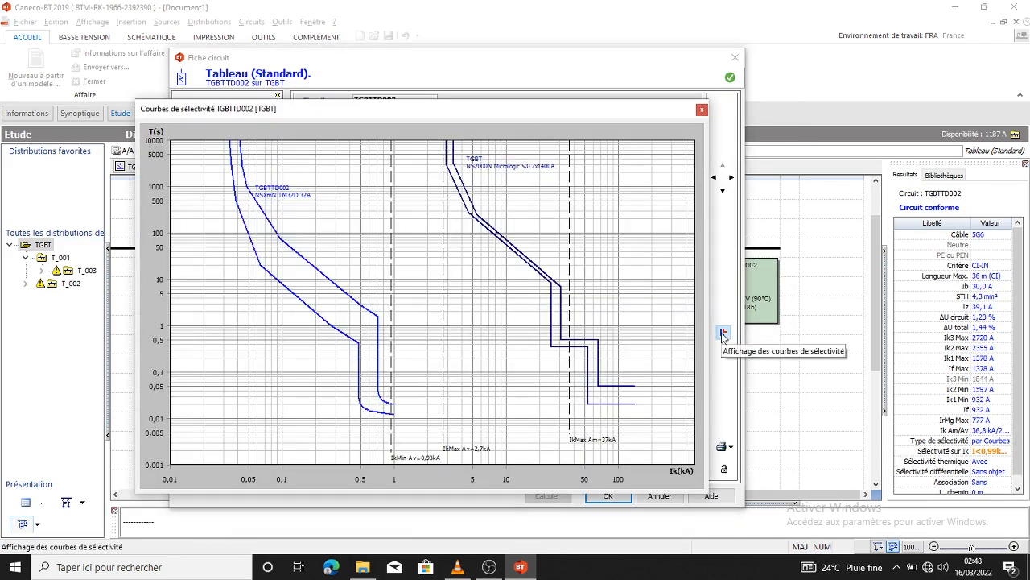
click(702, 109)
Step: Assign the NSX250N Micrologic 5.2A, 160 A, 4P4D breaker to TGBTTD002, recalculate, and check its selectivity curves against TGBT
click(640, 196)
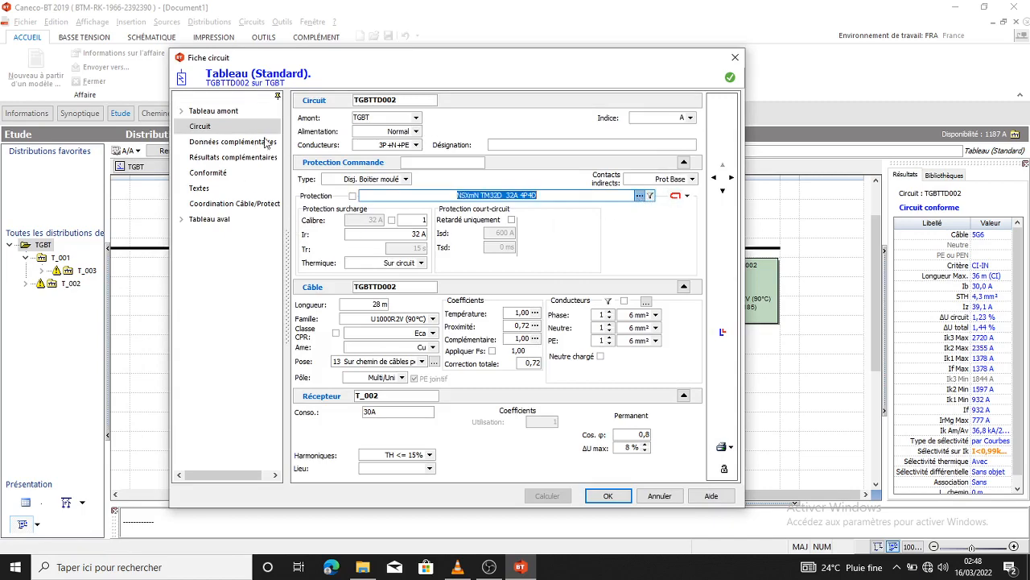
click(222, 114)
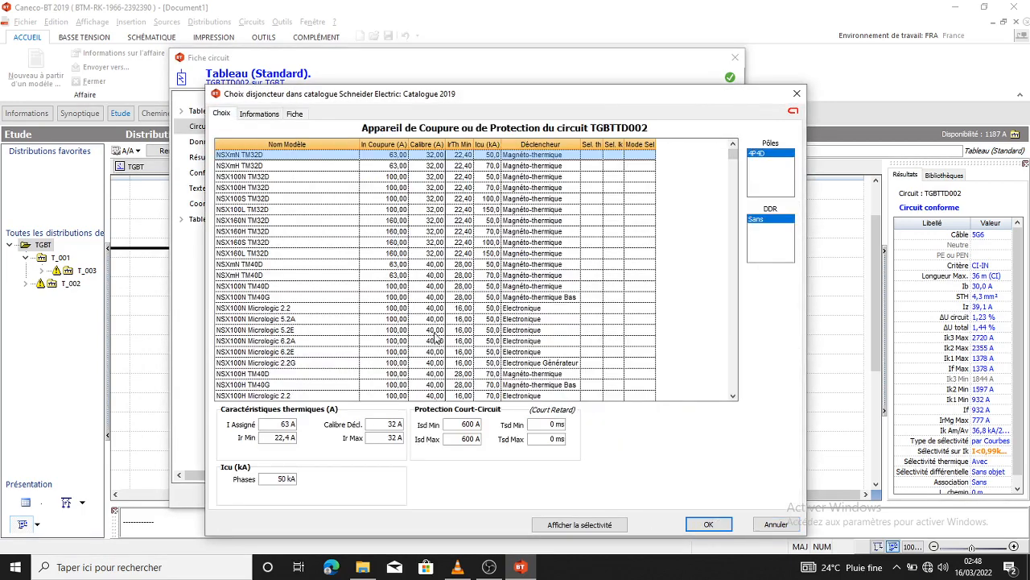
scroll(435, 338, down, 10)
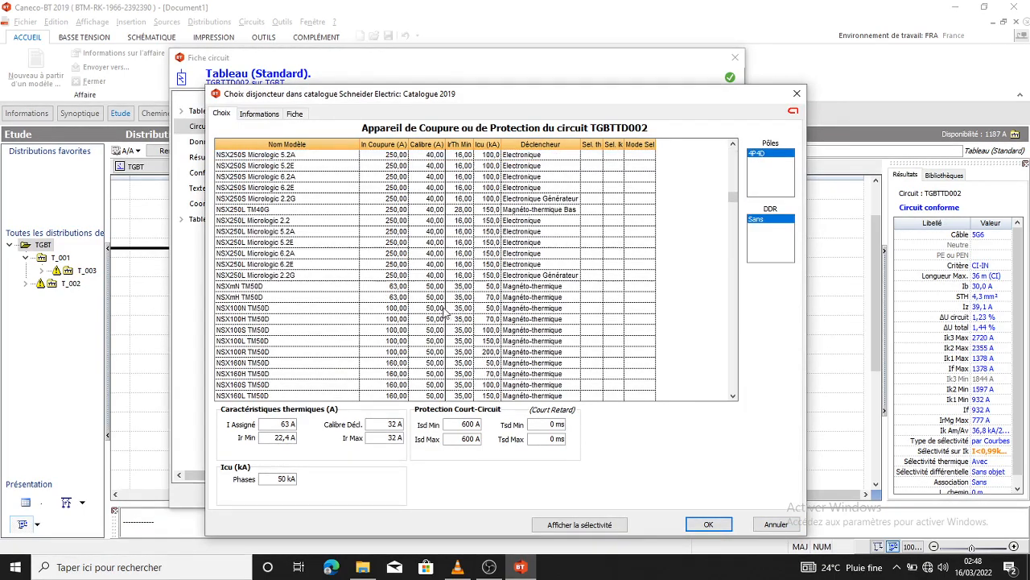
scroll(444, 313, down, 15)
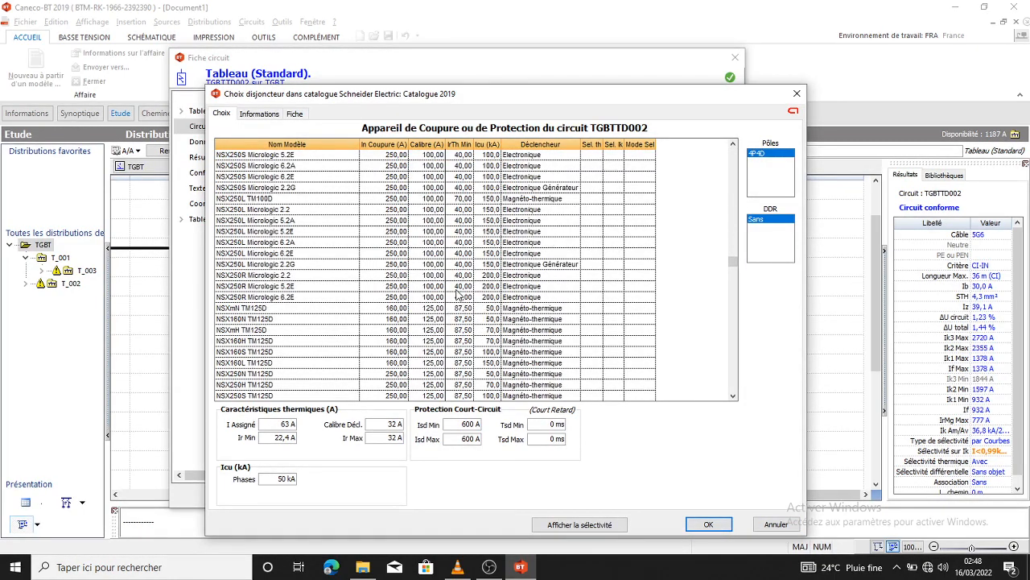
scroll(394, 284, down, 10)
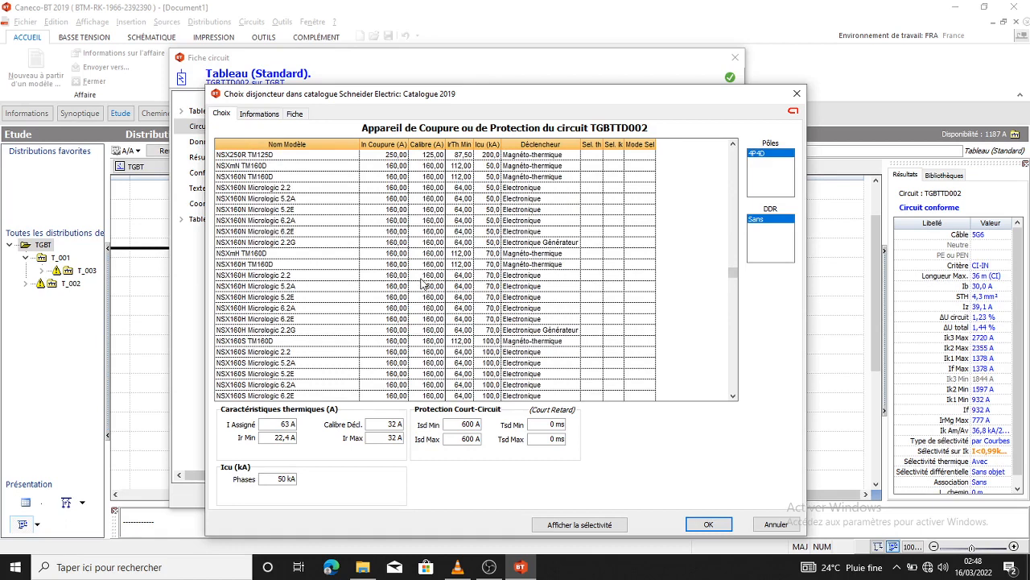
scroll(418, 291, down, 6)
click(396, 333)
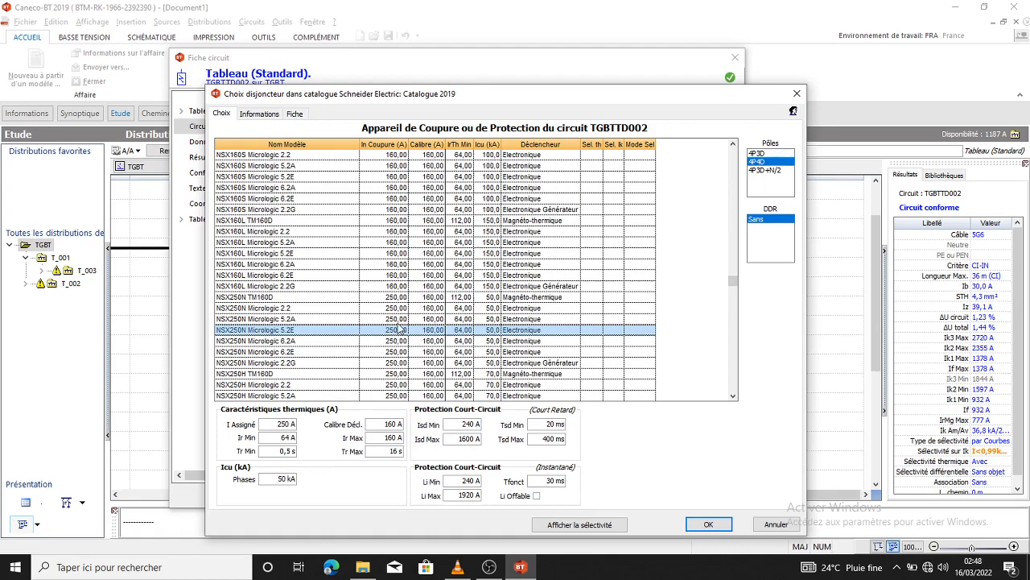
click(710, 525)
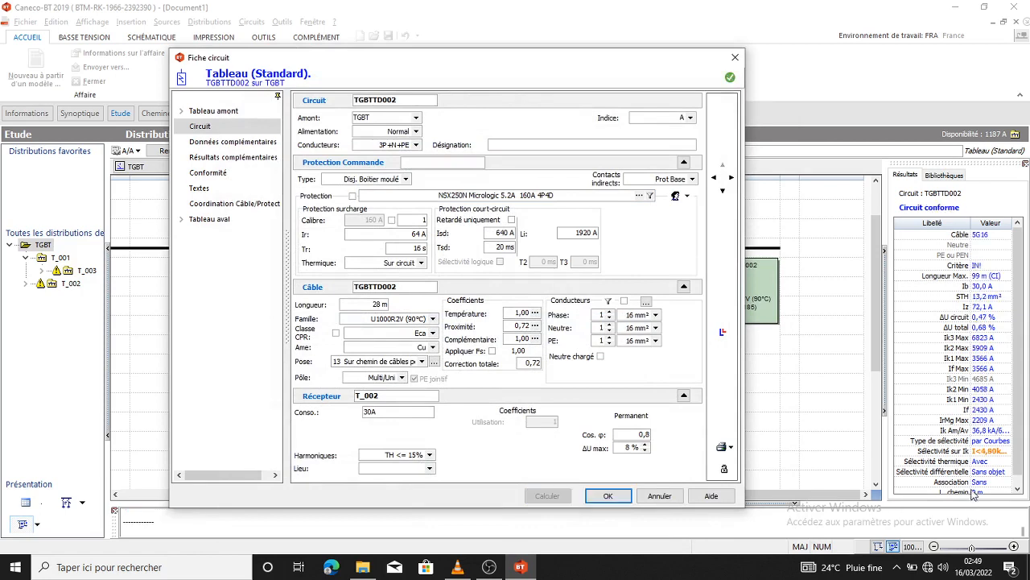
click(723, 331)
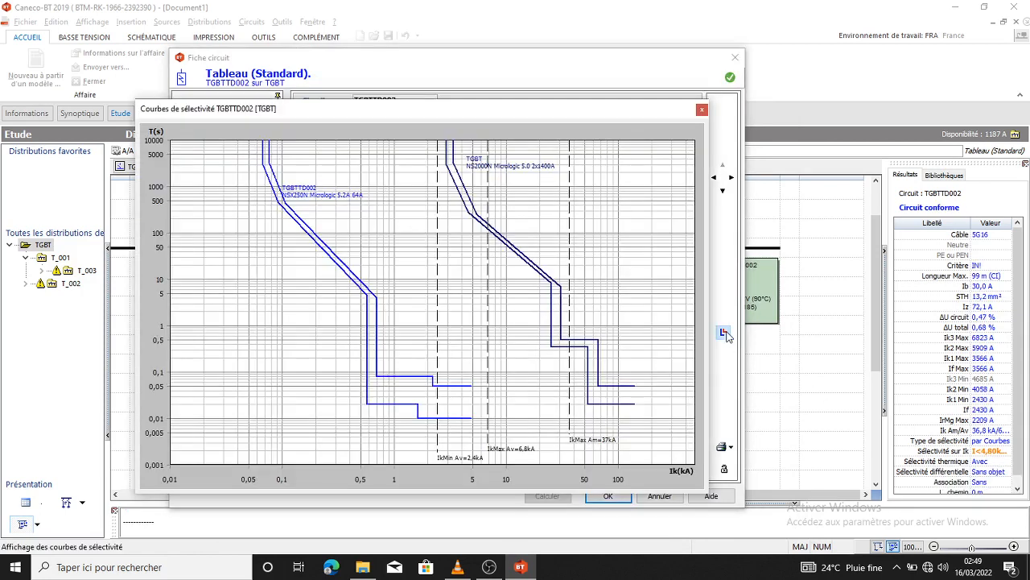
click(702, 110)
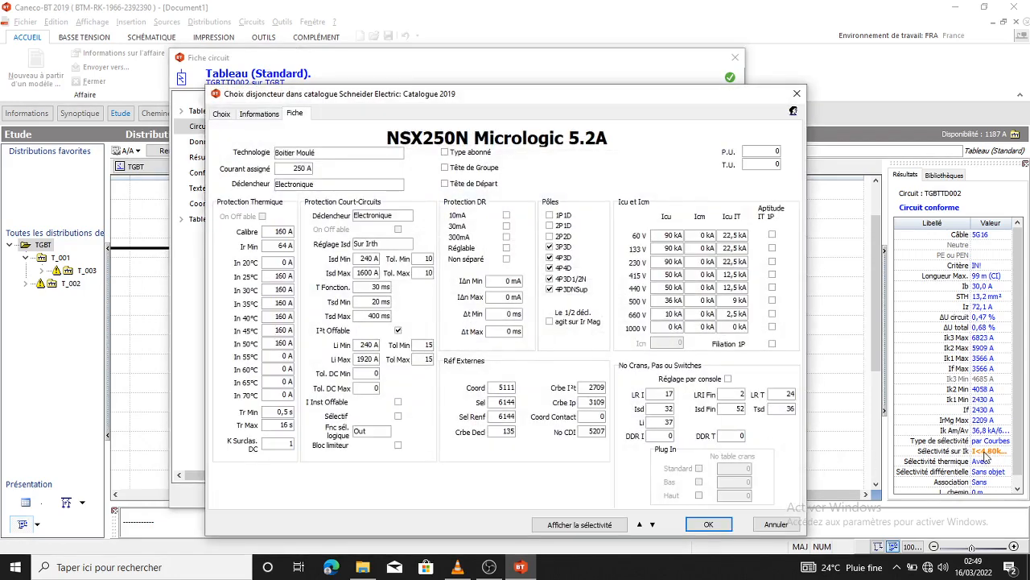
Step: Browse the higher-rated 250 A models in the breaker catalogue and assign NSX250N Micrologic 2.2, 250 A, 4P4D to TGBTTD002
click(222, 114)
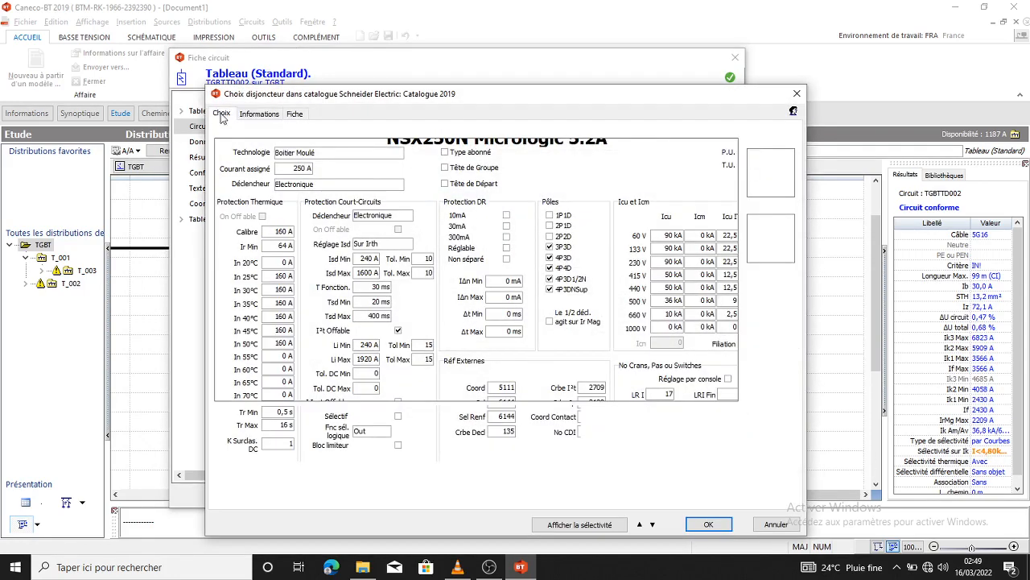
scroll(416, 273, down, 7)
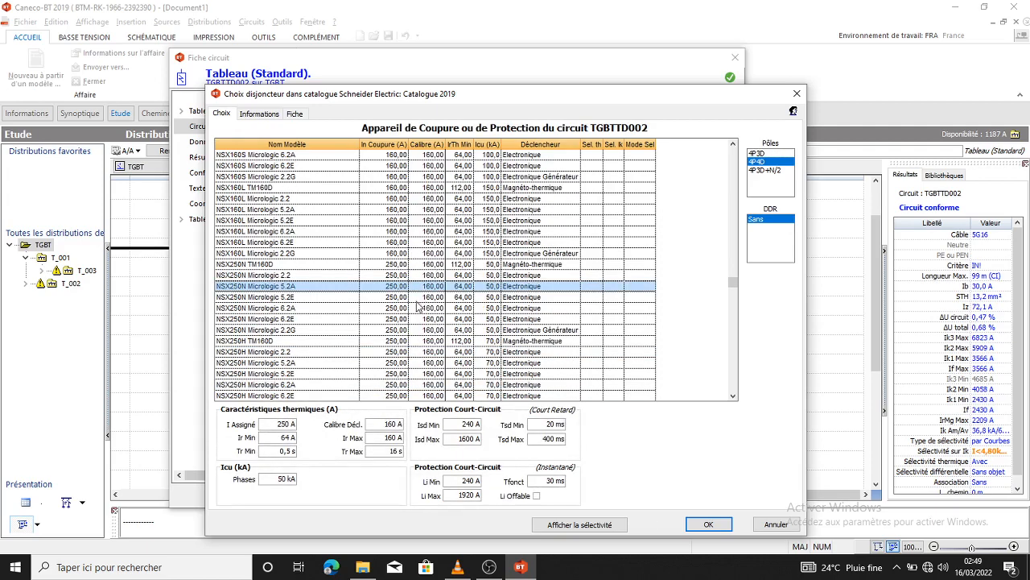
scroll(408, 299, down, 4)
scroll(412, 299, up, 6)
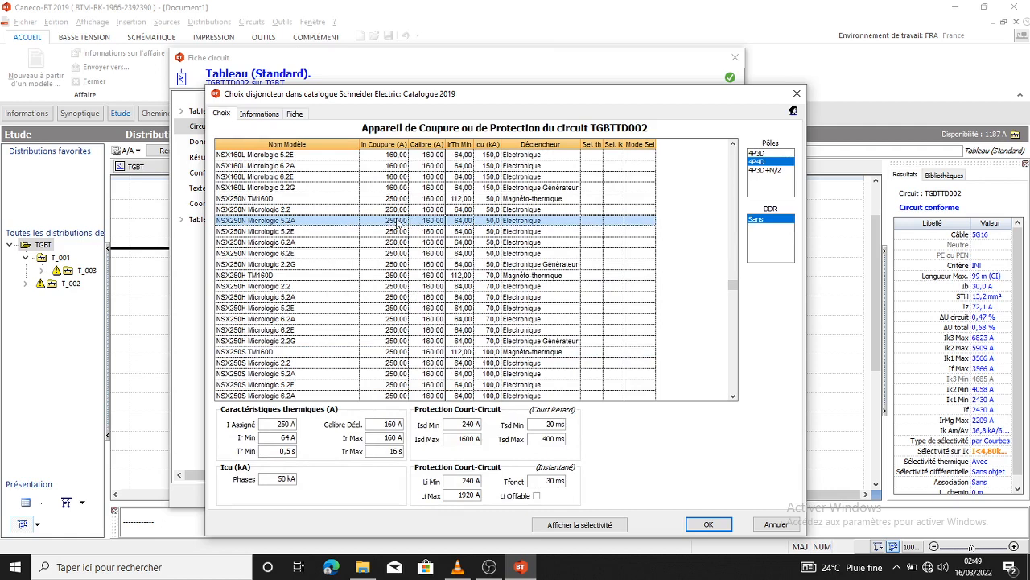
scroll(427, 232, down, 7)
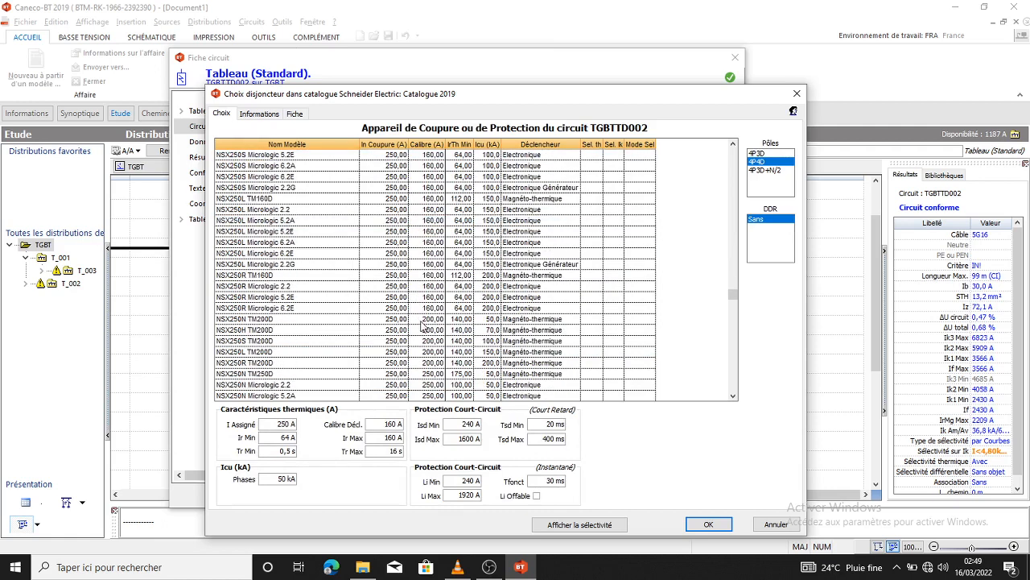
click(426, 321)
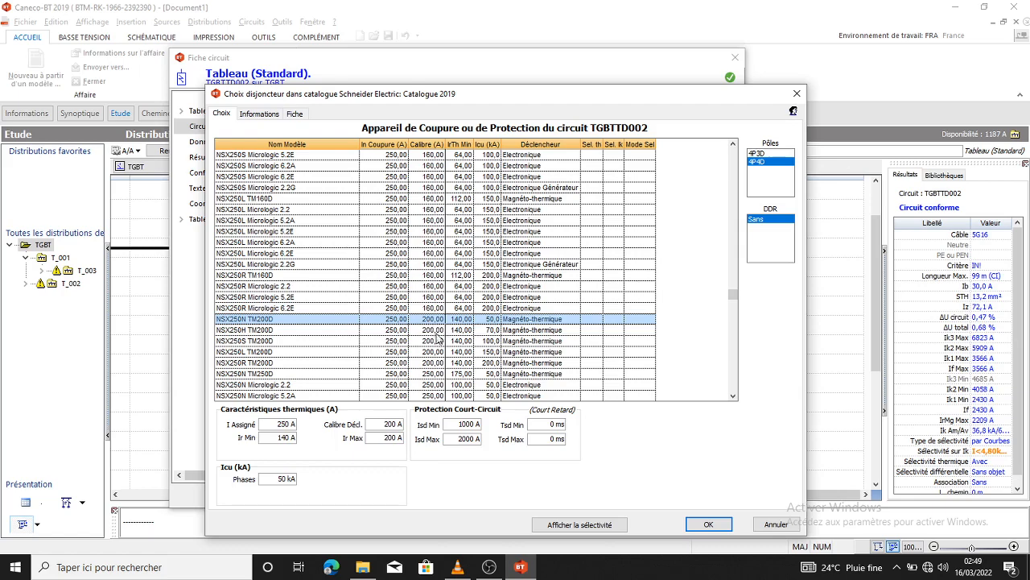
click(436, 385)
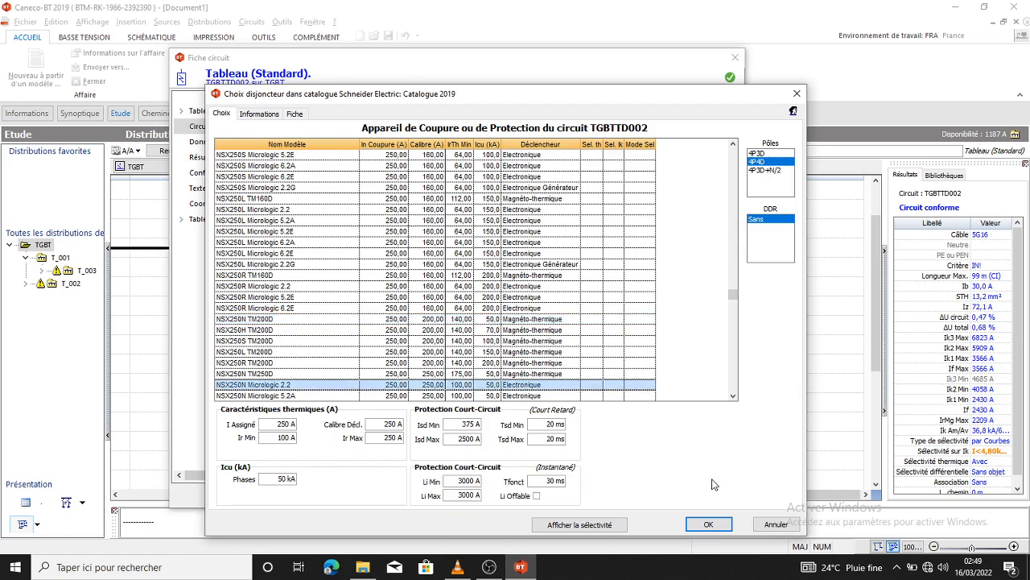
click(709, 524)
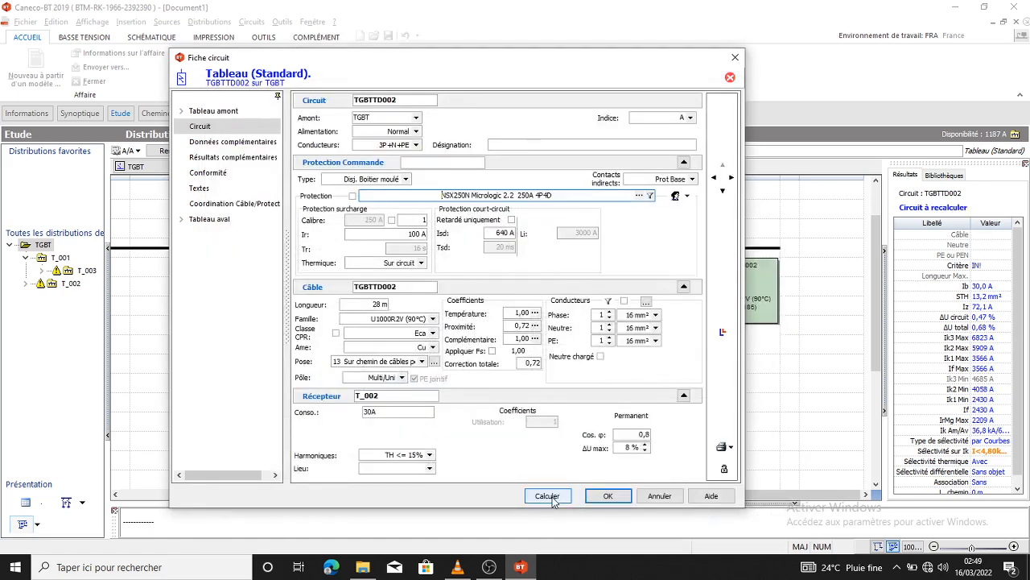
Step: Recalculate TGBTTD002 with the NSX250N Micrologic 2.2, check its selectivity curves against TGBT and validate the circuit
click(552, 498)
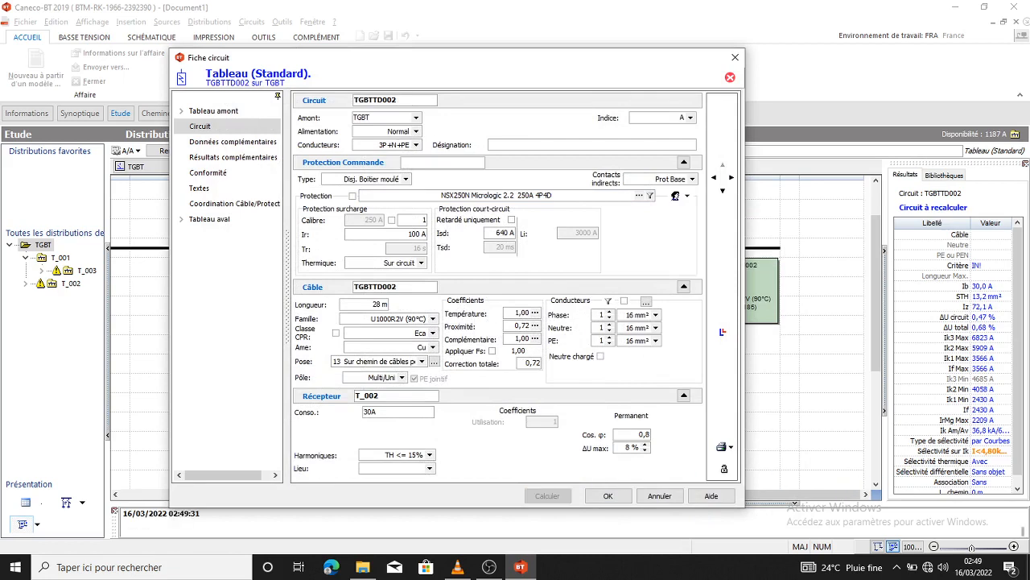
click(722, 331)
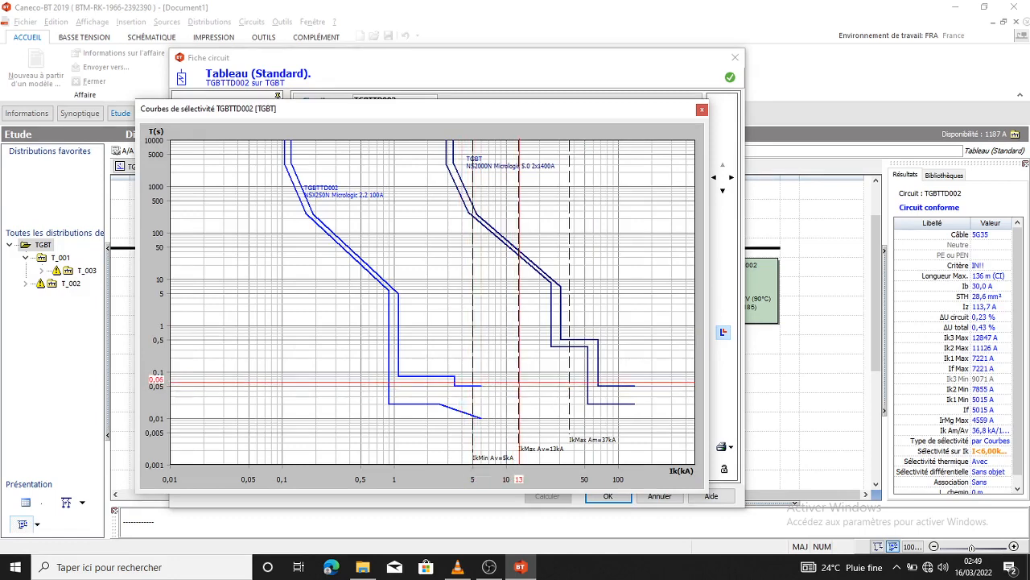
click(702, 108)
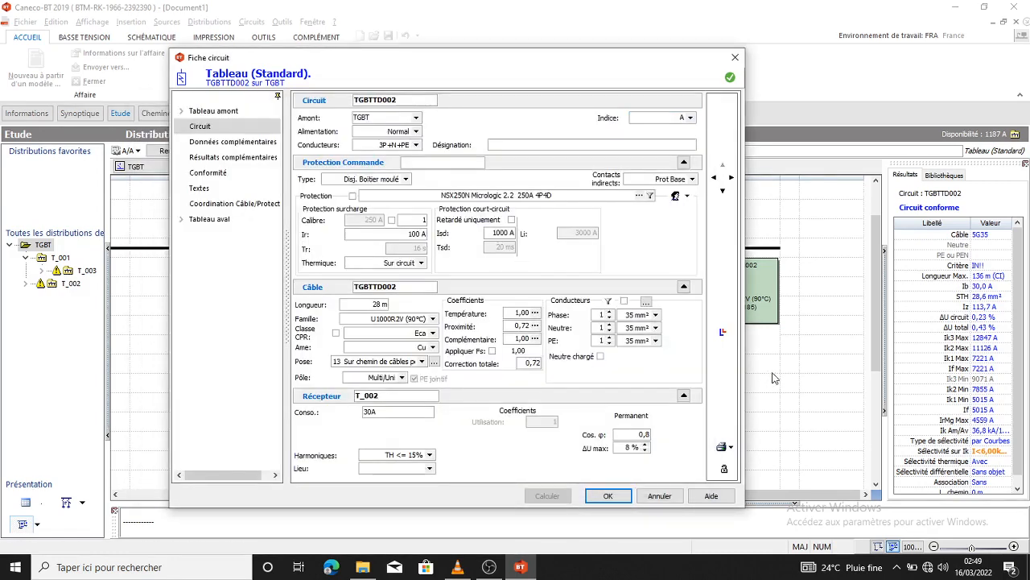
click(609, 496)
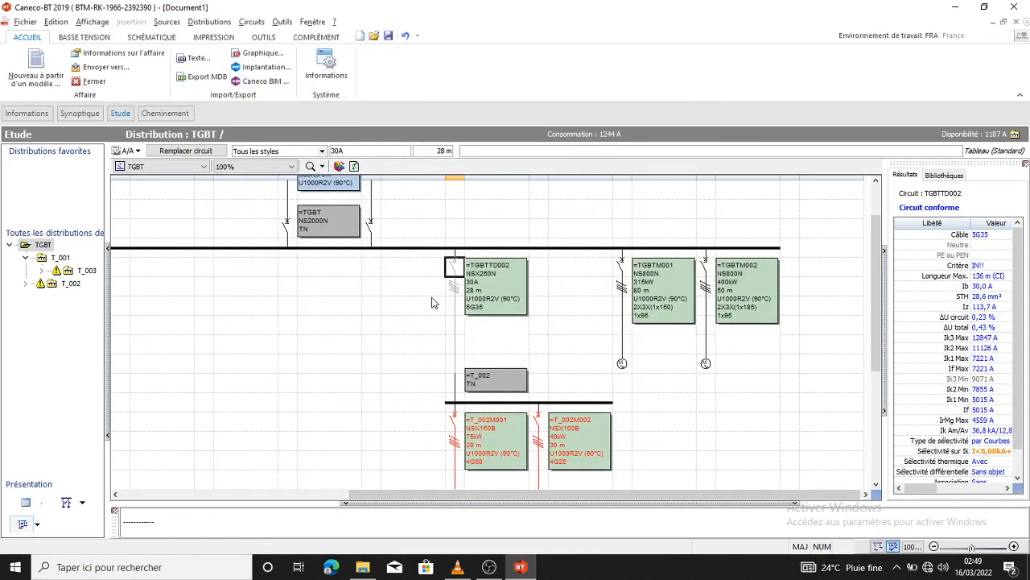
Step: Reopen TGBTTD002 and try to set its short-circuit threshold Isd to 2500 A, recalculating the circuit
double_click(488, 295)
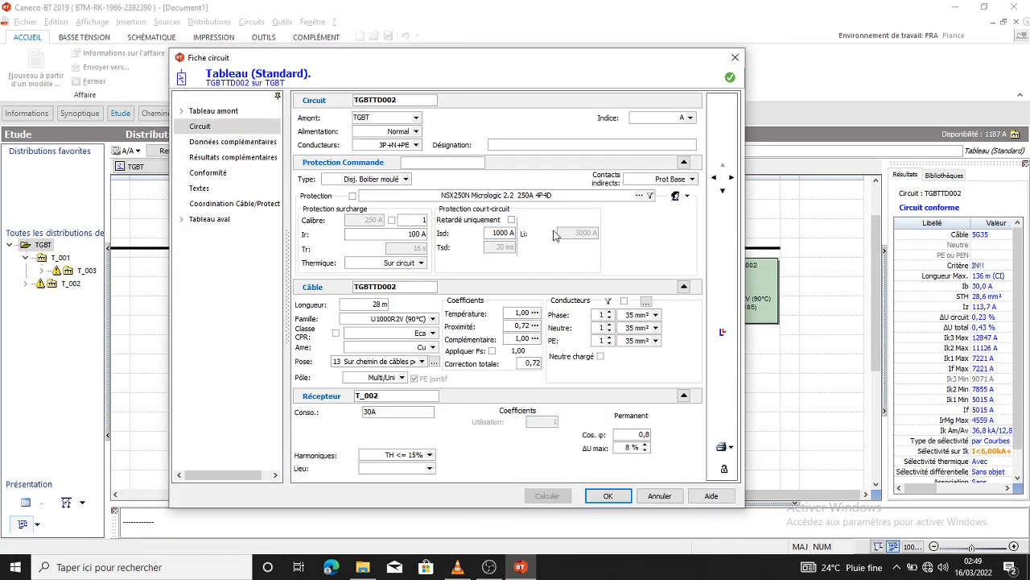
click(514, 232)
double_click(514, 233)
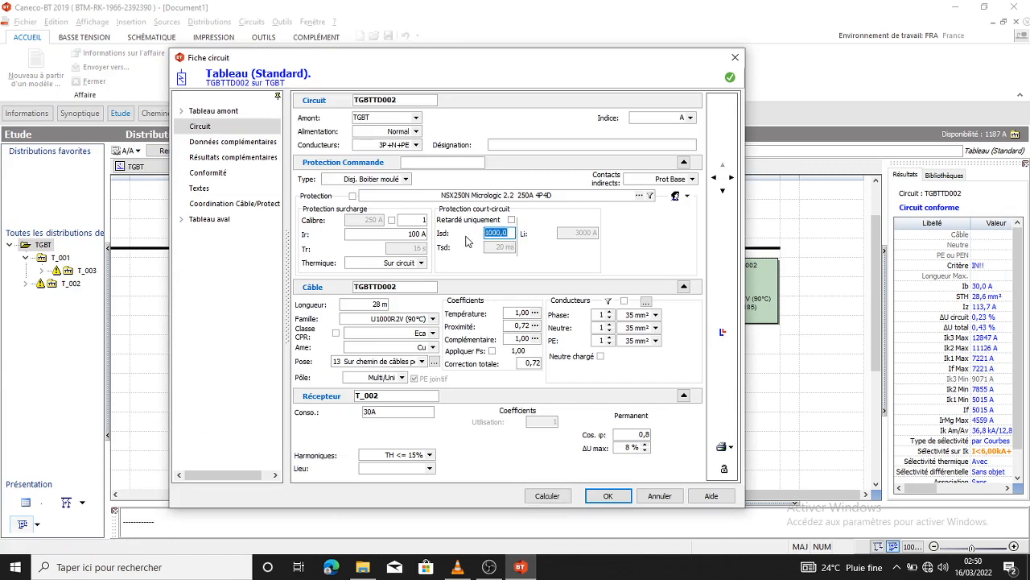
text(2500)
click(596, 495)
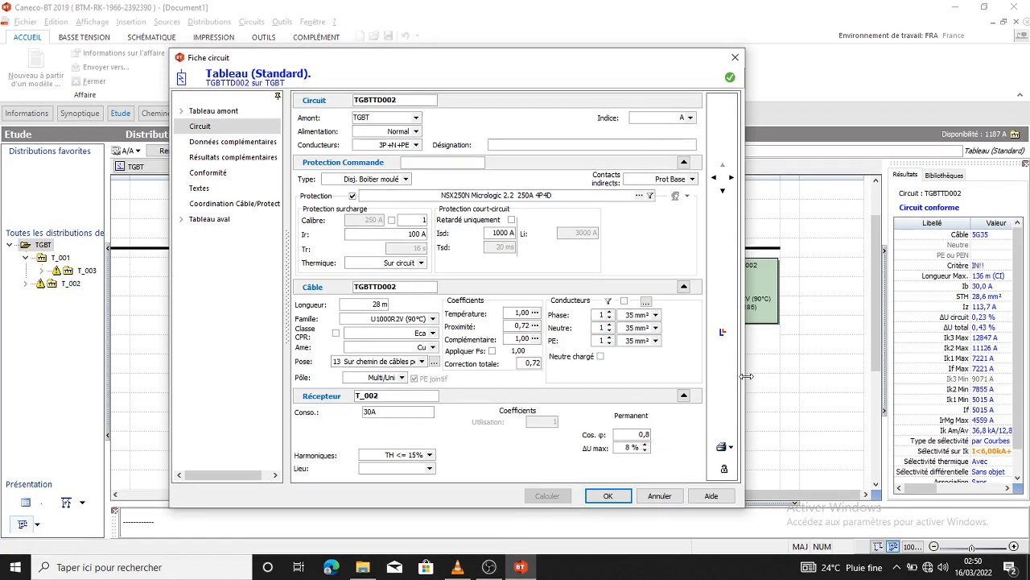
Step: Unlock the protection of TGBTTD002 and try again to change its short-circuit threshold Isd
click(353, 196)
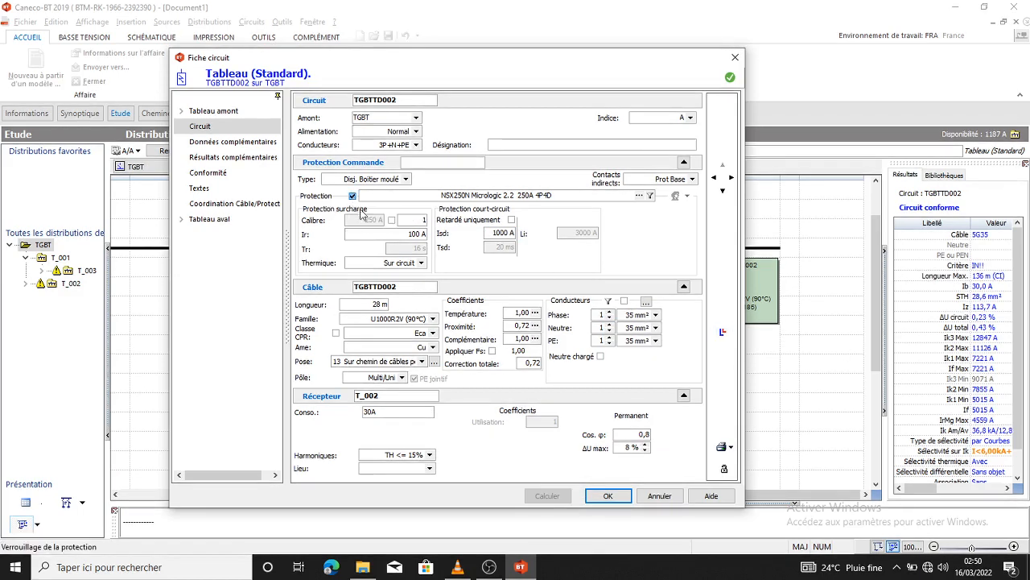
click(499, 233)
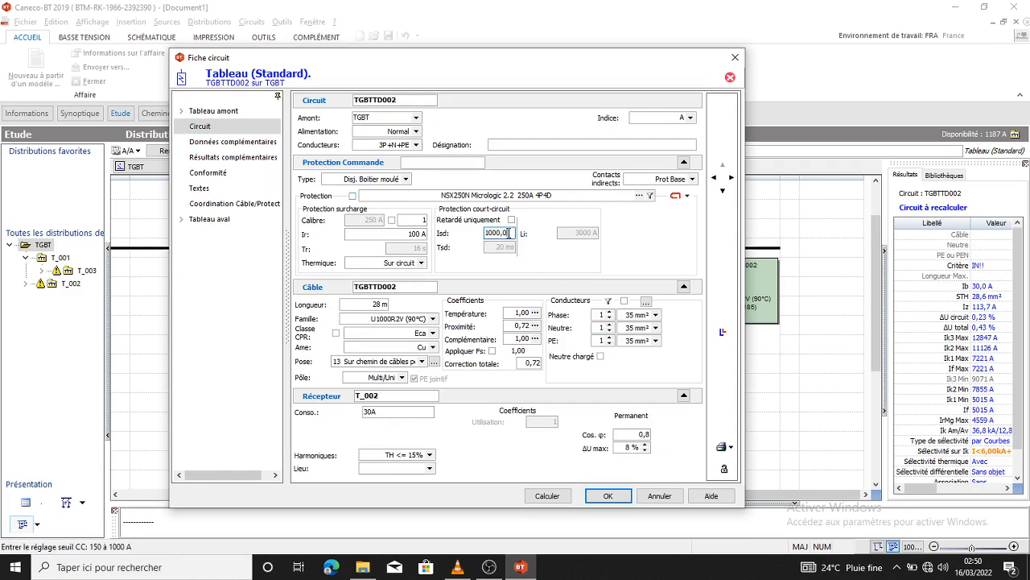
double_click(496, 232)
text(25)
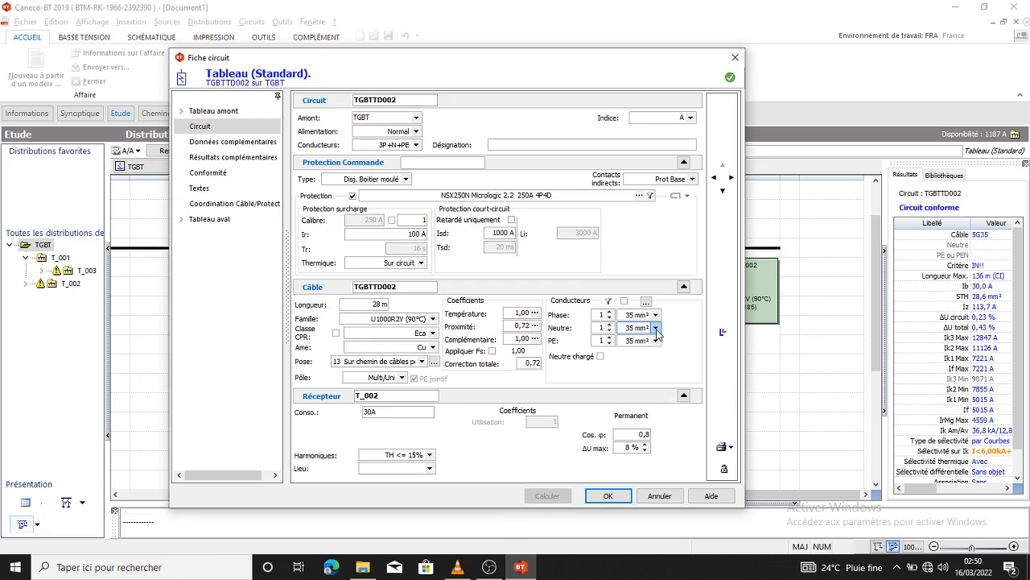
Step: Check the selectivity curves of TGBTTD002 against TGBT once more and validate the circuit sheet
click(722, 332)
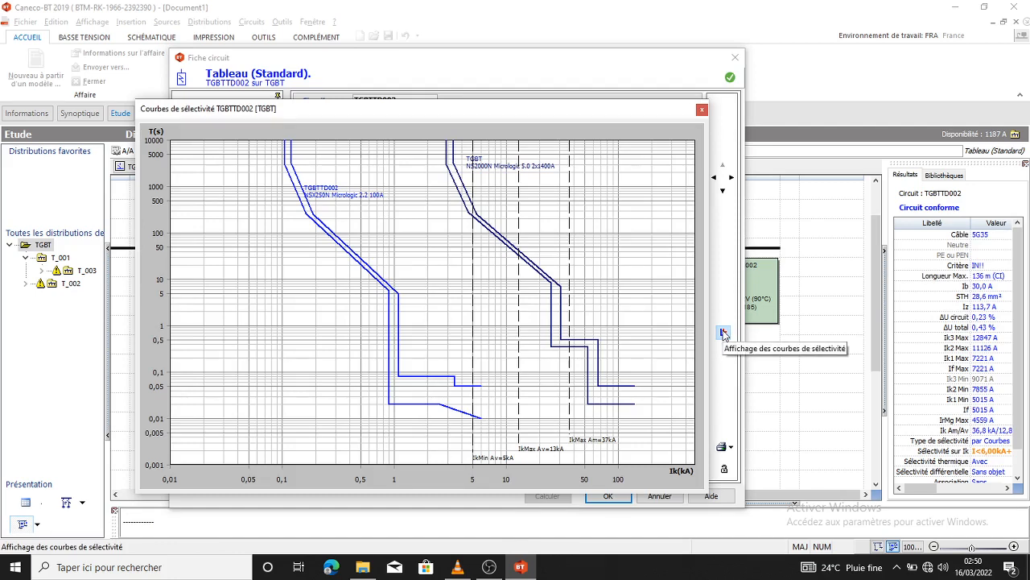
click(702, 109)
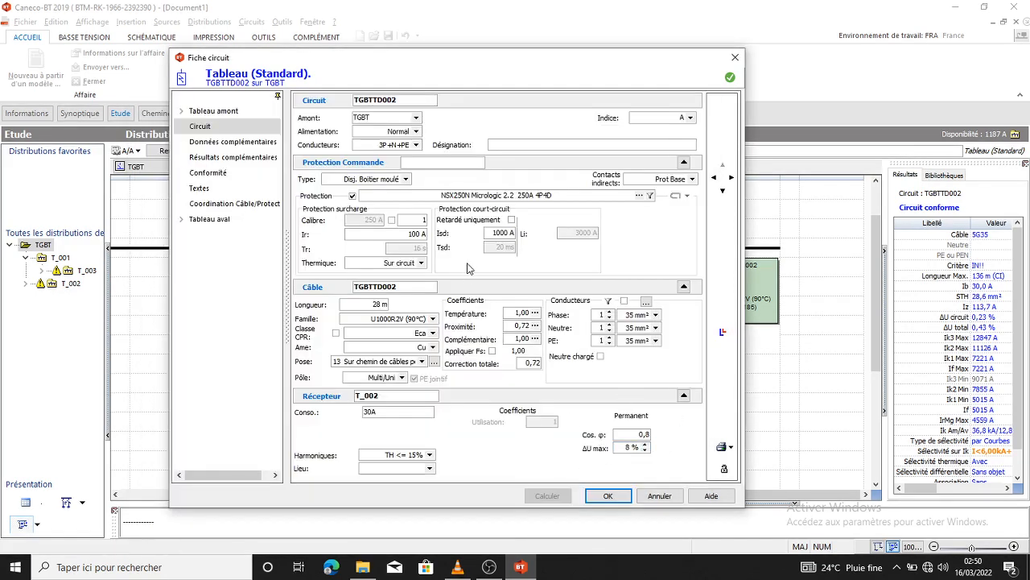
click(605, 496)
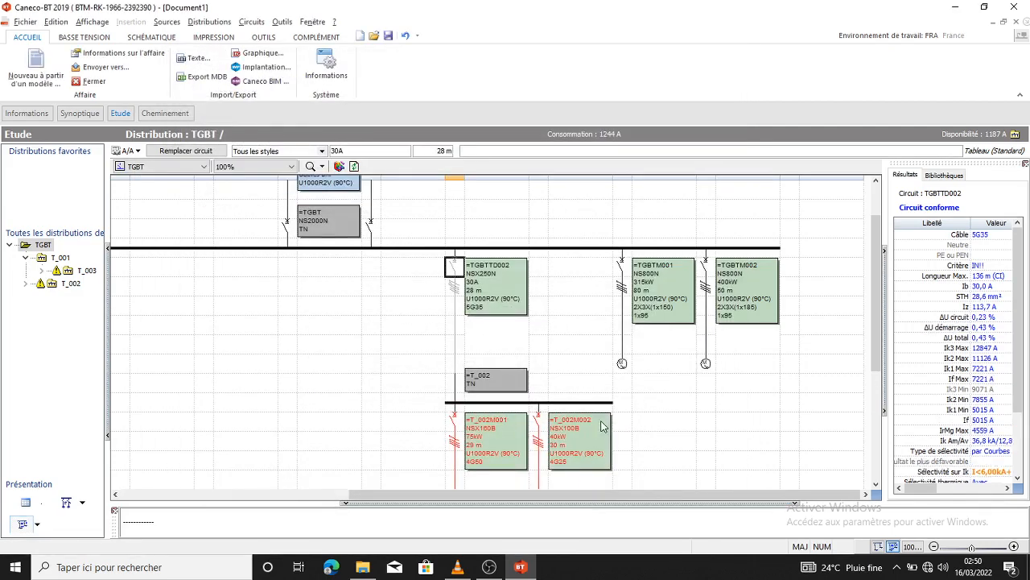
Step: Recalculate the motor circuits fed by distribution board T_002
click(575, 404)
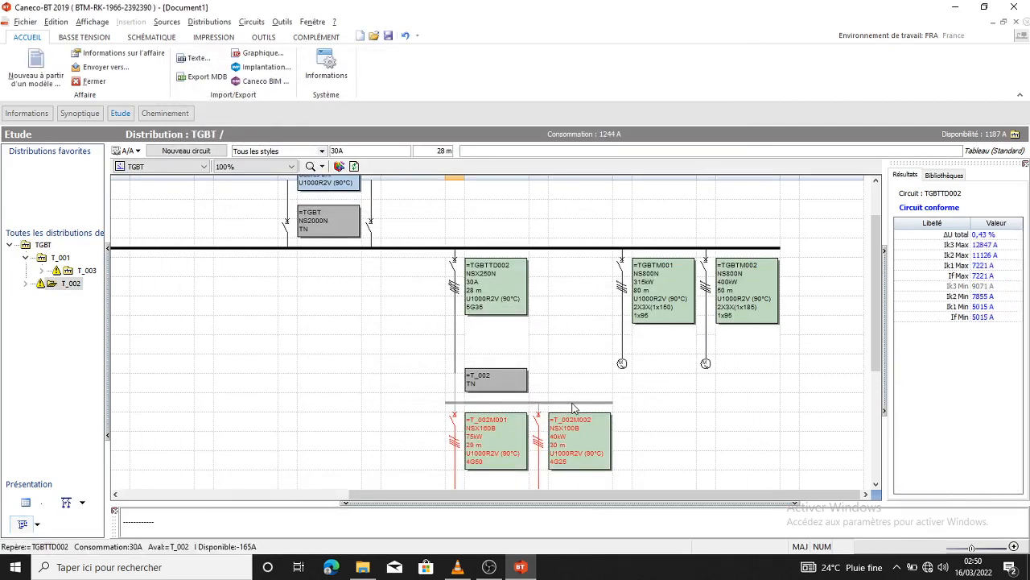
right_click(574, 407)
click(587, 296)
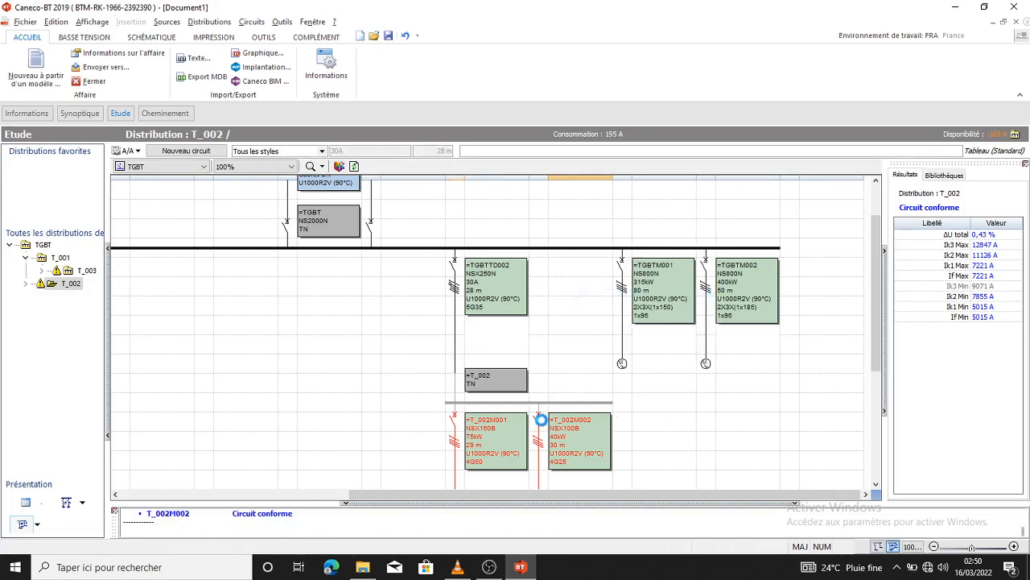
click(539, 426)
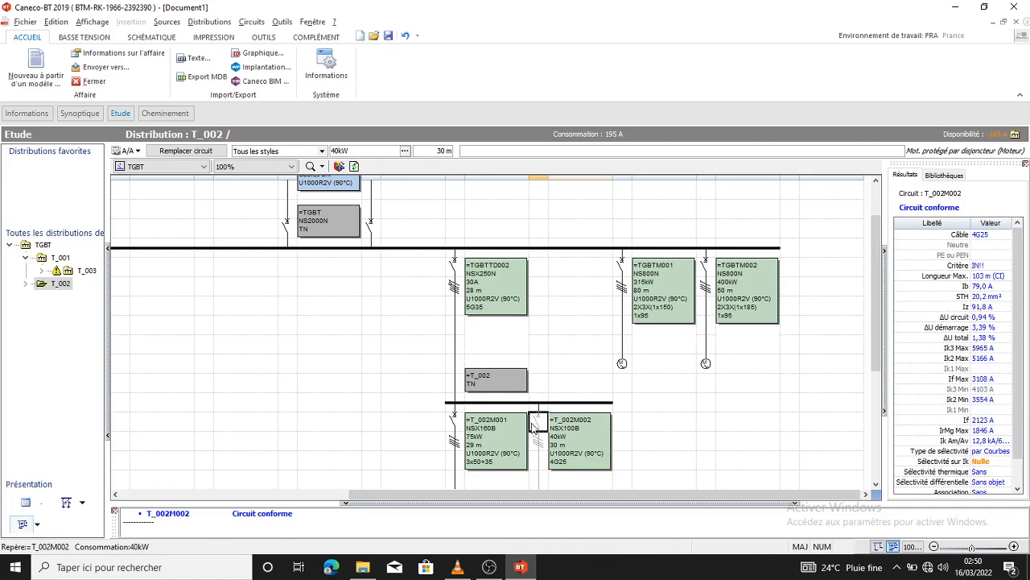
Step: Check the selectivity curves of T_002M002 against TGBTTD002, leaving its circuit sheet unmodified
double_click(568, 419)
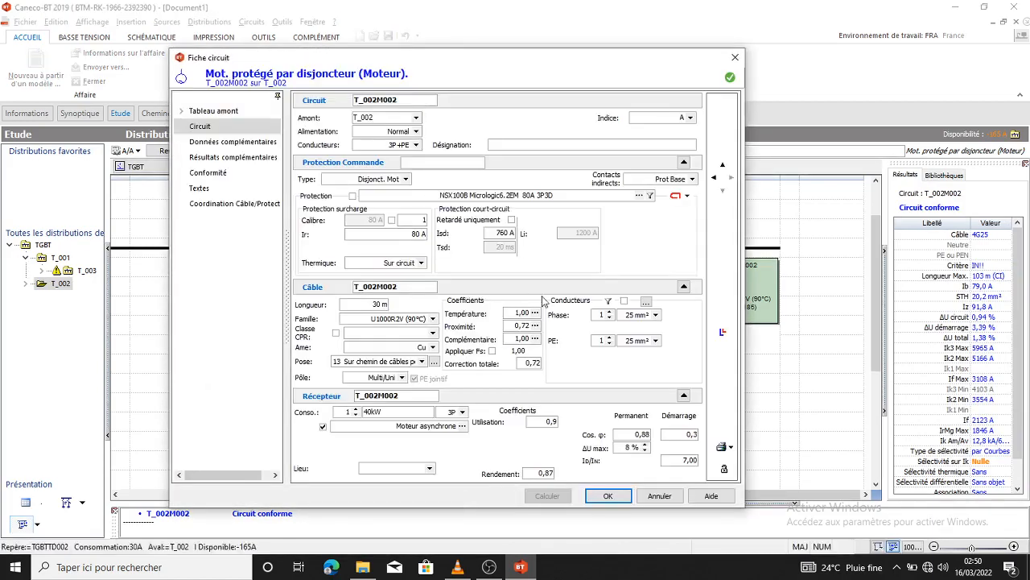
click(722, 331)
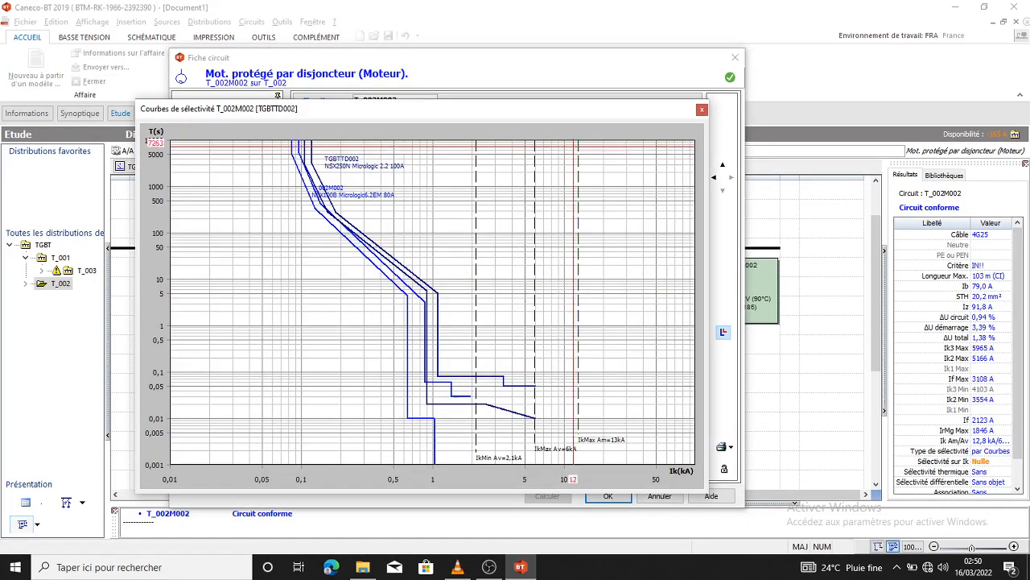
click(701, 109)
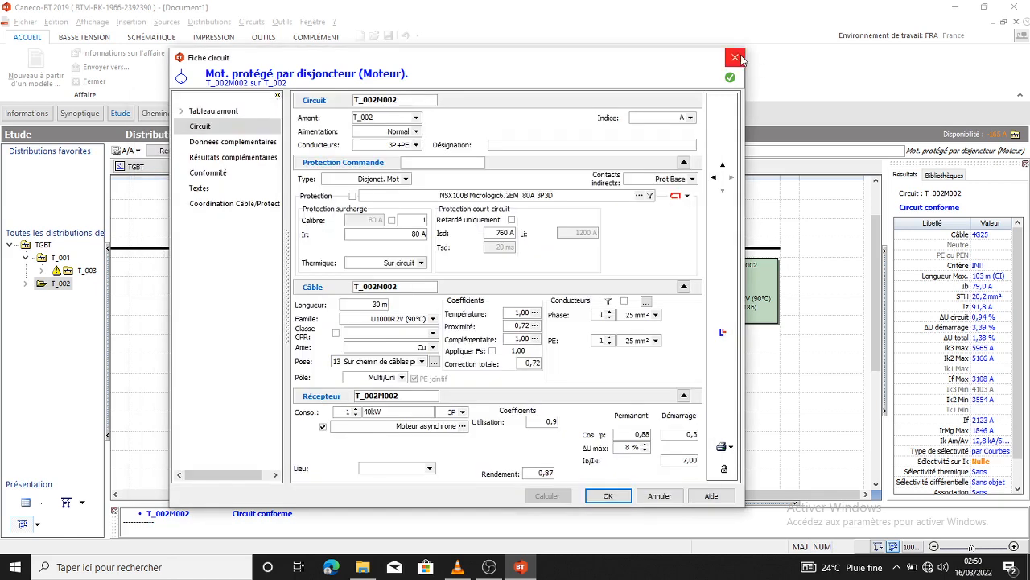
click(735, 59)
Step: Set the overload setting Ir of TGBTTD002 to 250 A, recalculate the circuit and validate its sheet
click(457, 268)
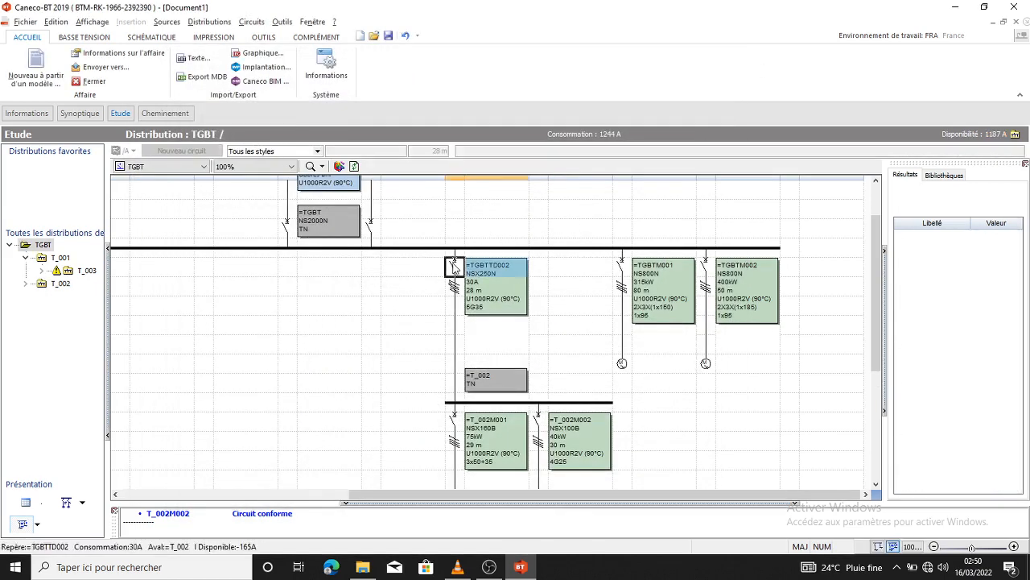
drag(455, 268, 481, 317)
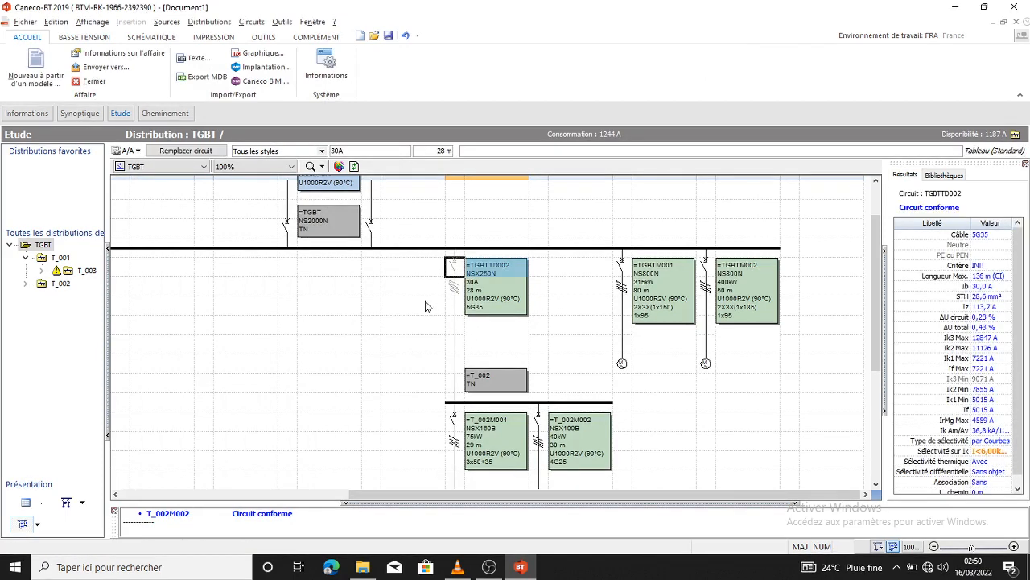
key(Return)
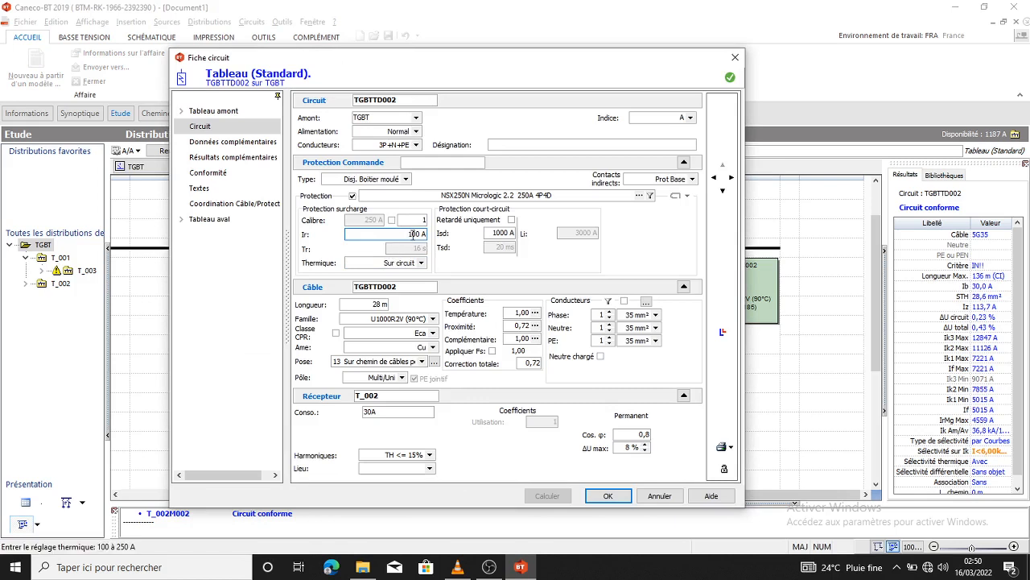
click(421, 237)
drag(415, 235, 312, 243)
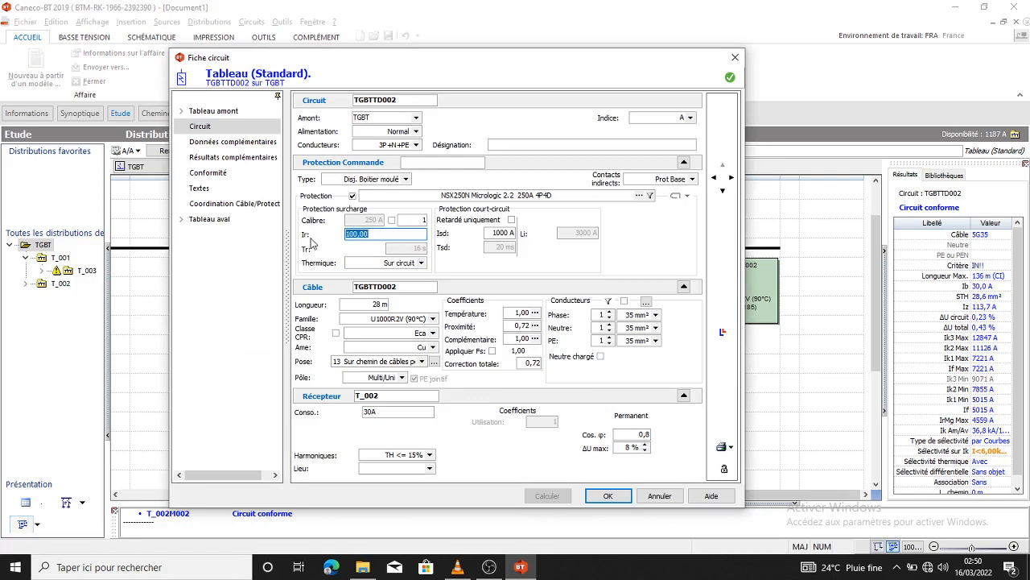
text(250)
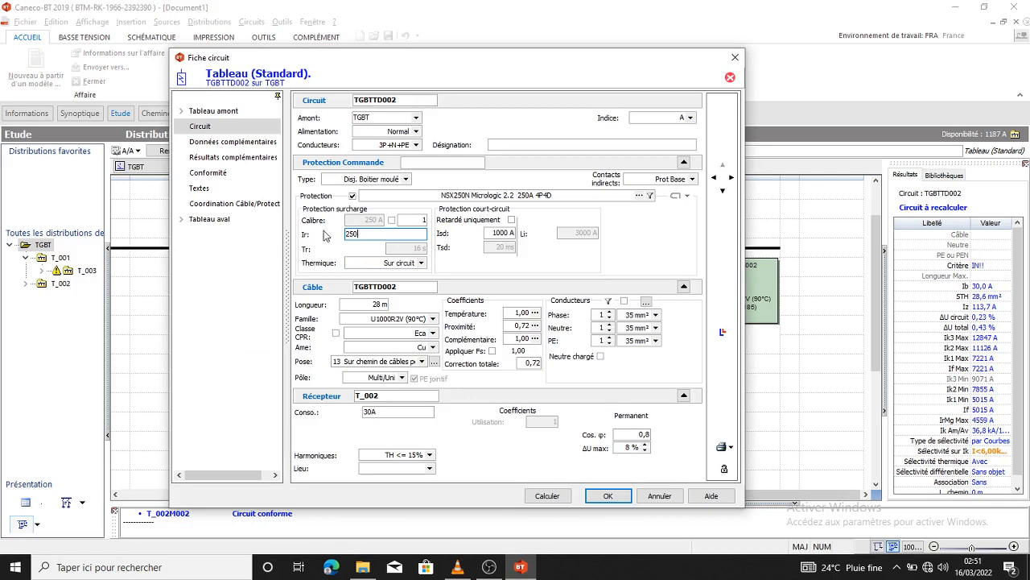
click(551, 496)
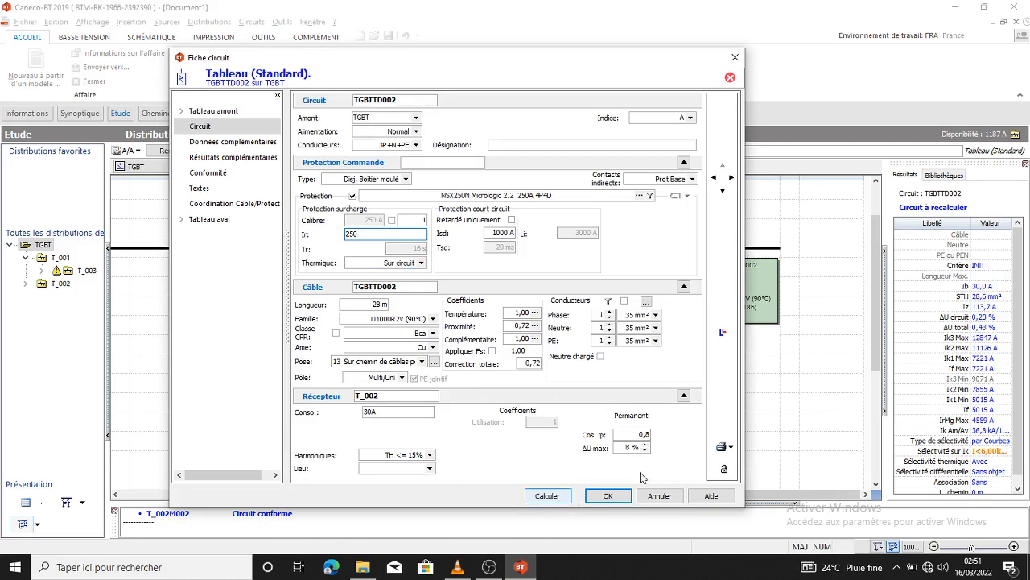
click(547, 495)
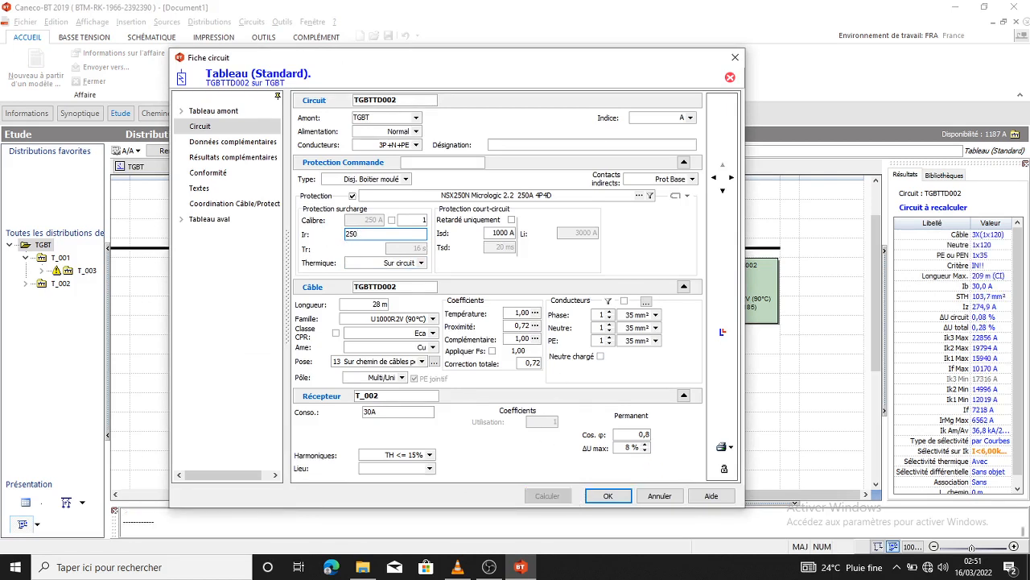
click(607, 496)
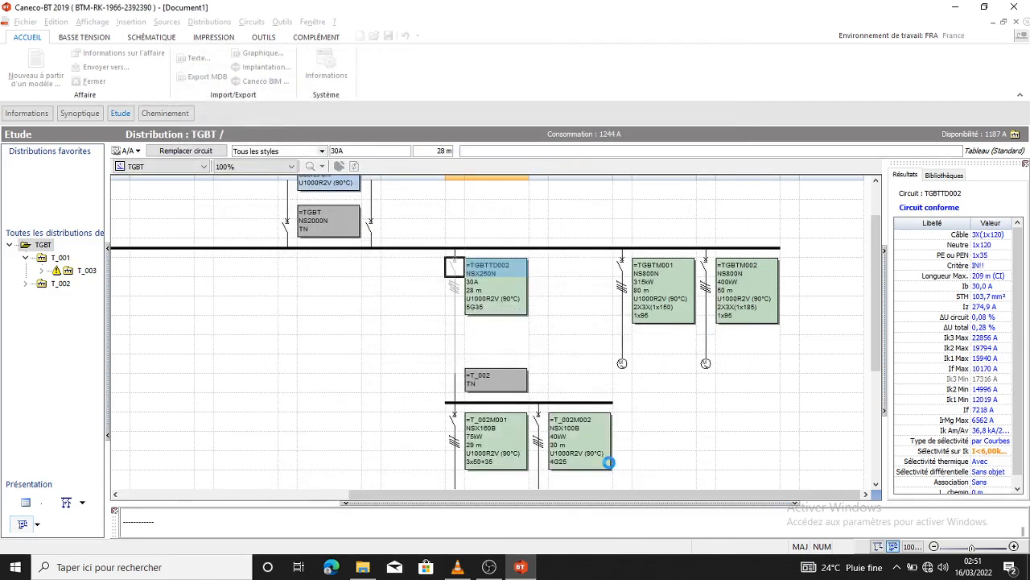
Step: Recalculate T_002M002 and check its selectivity curves against TGBTTD002 with the 250 A overload setting
right_click(543, 416)
click(596, 308)
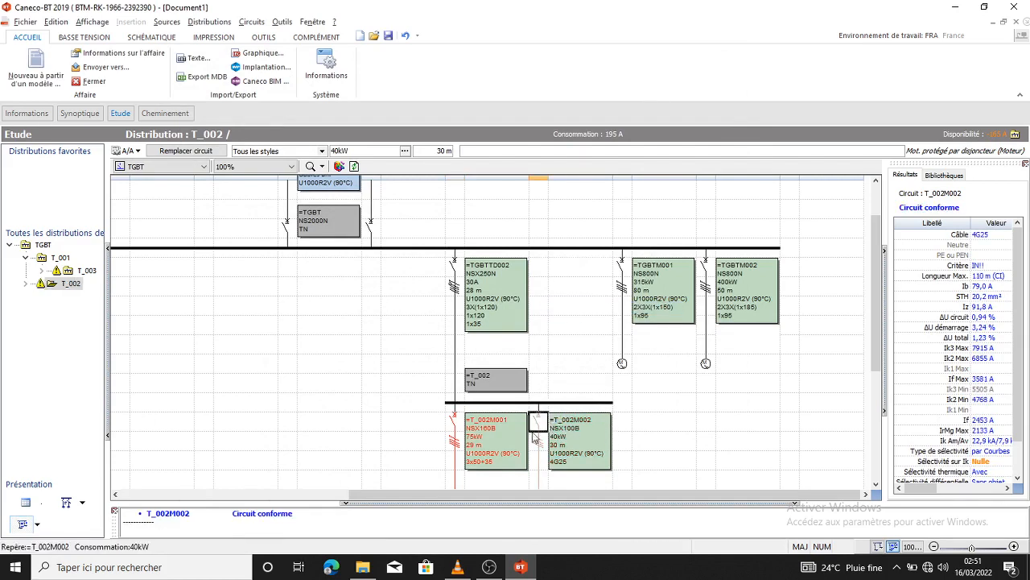
scroll(981, 475, down, 2)
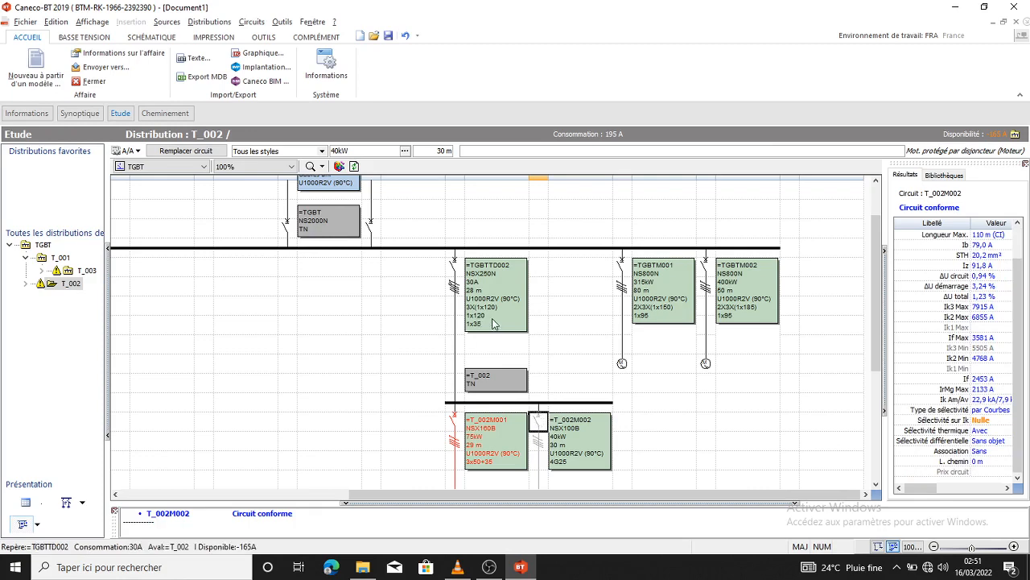
key(Return)
click(721, 334)
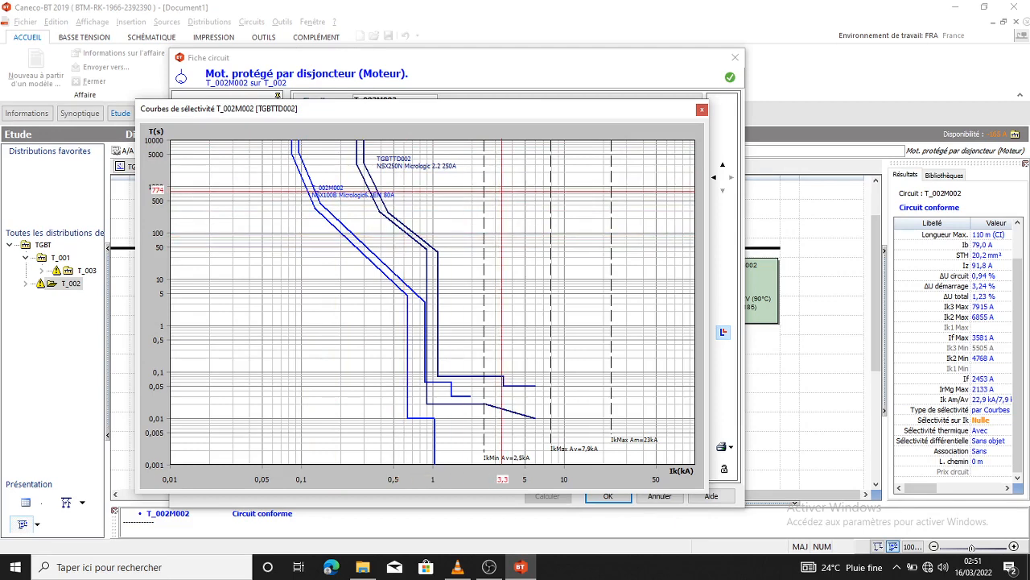
click(702, 110)
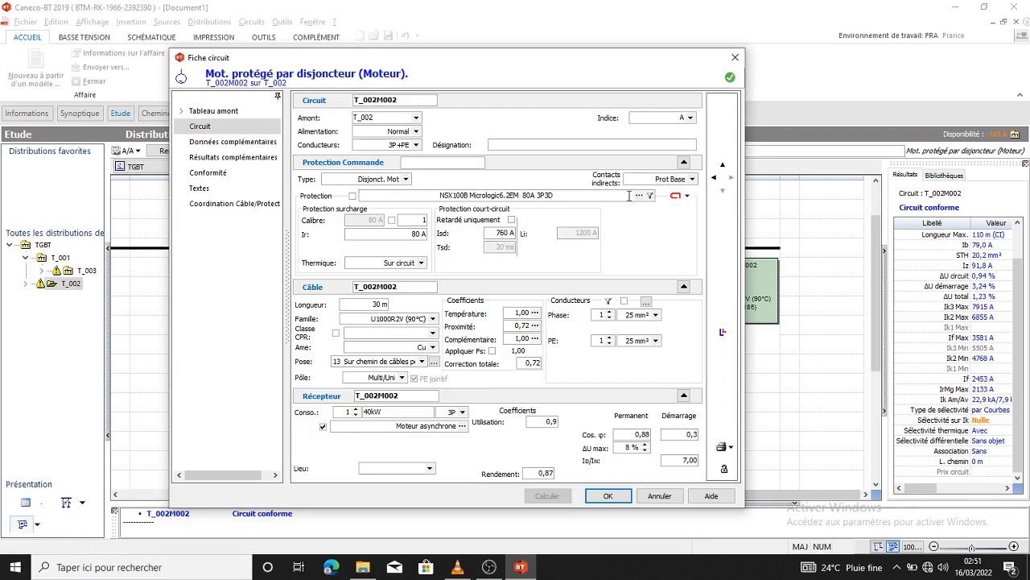
click(734, 57)
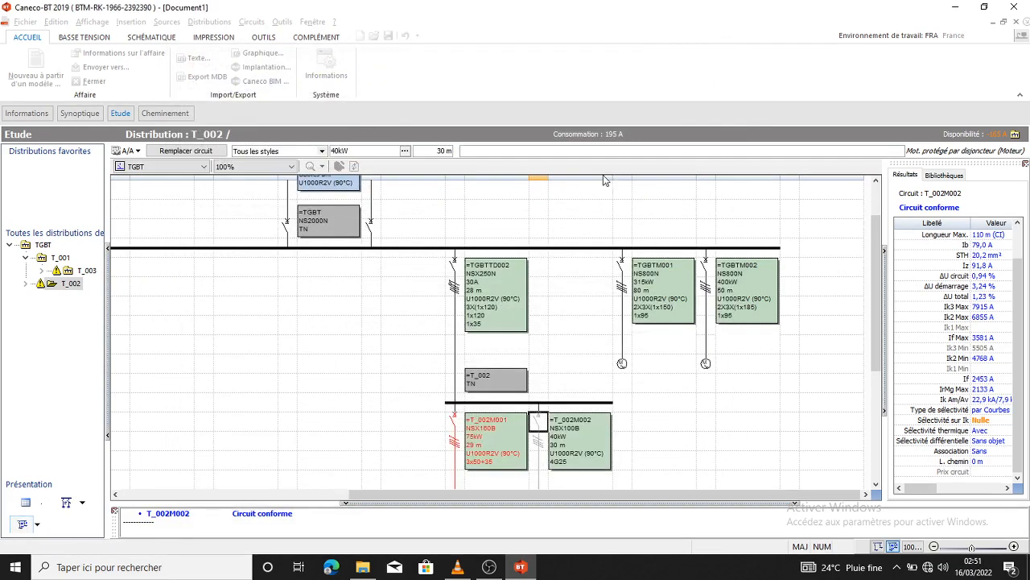
Step: Reopen the TGBTTD002 circuit sheet and bring up the breaker catalogue for its protection
click(455, 268)
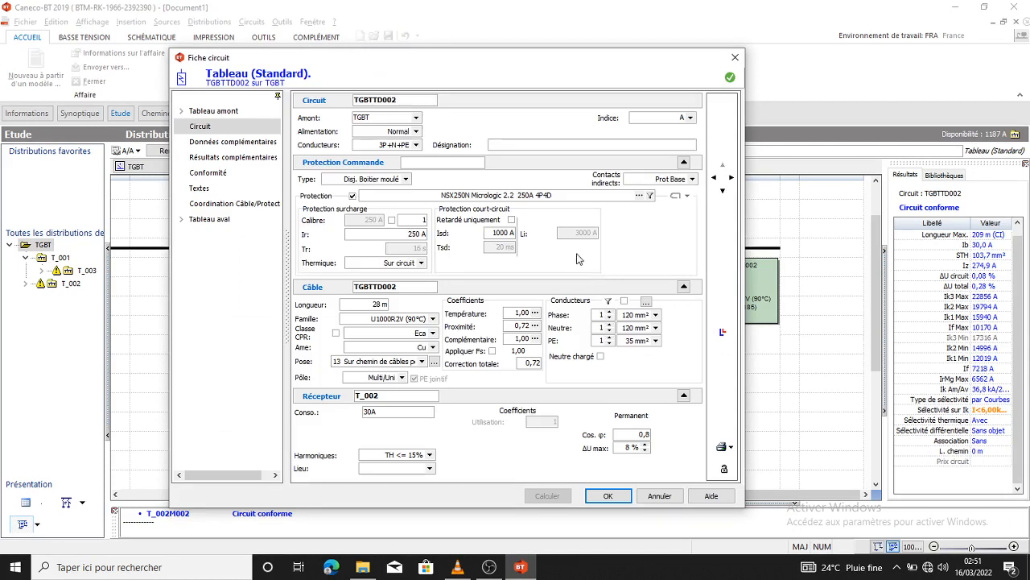
click(507, 234)
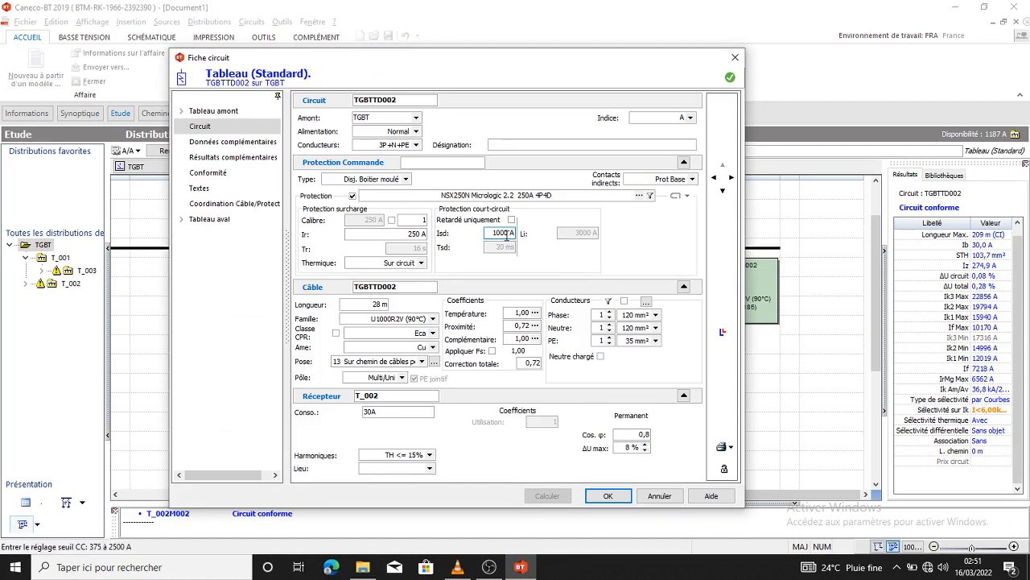
click(640, 196)
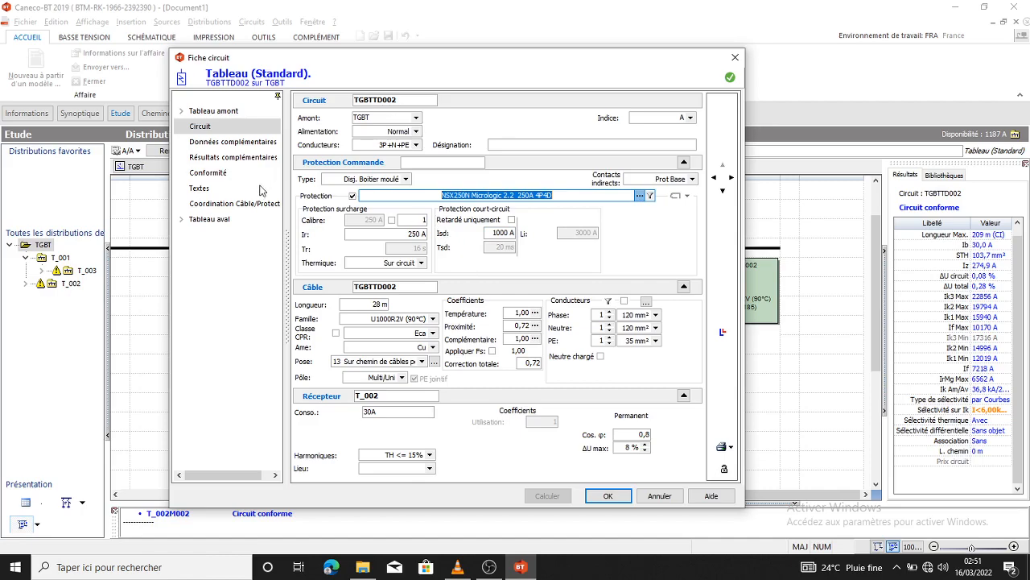
click(221, 114)
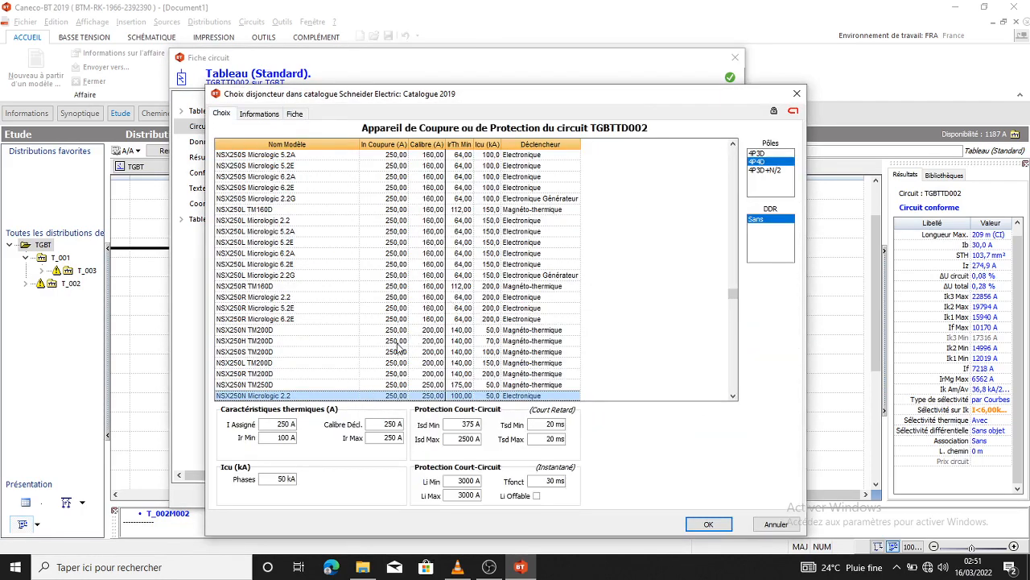
Step: Compare the short-circuit setting ranges of the 250 A NSX400 and NSX630 Micrologic 2.3 breakers in the catalogue
scroll(400, 346, down, 5)
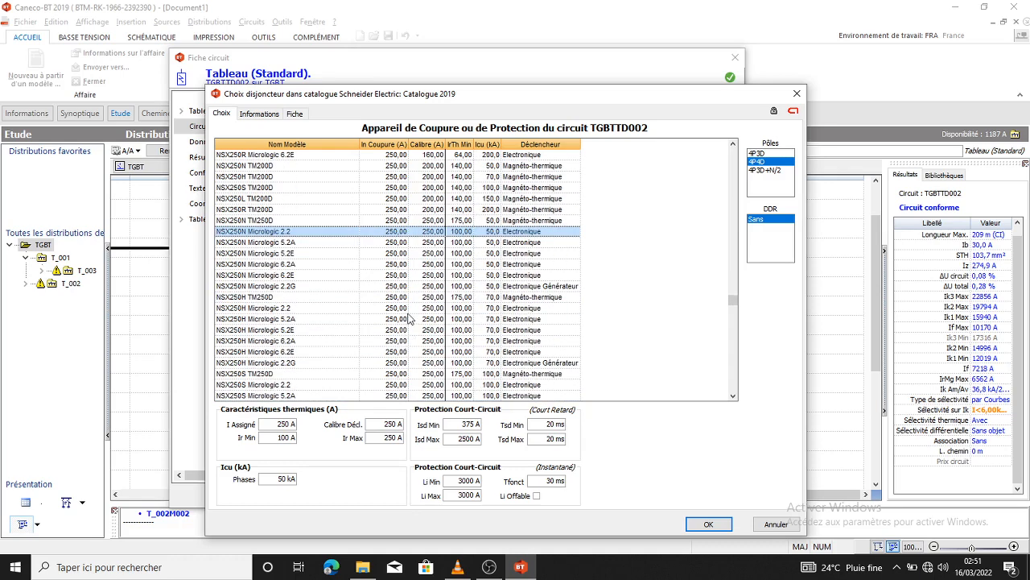
scroll(404, 340, down, 4)
scroll(404, 338, down, 4)
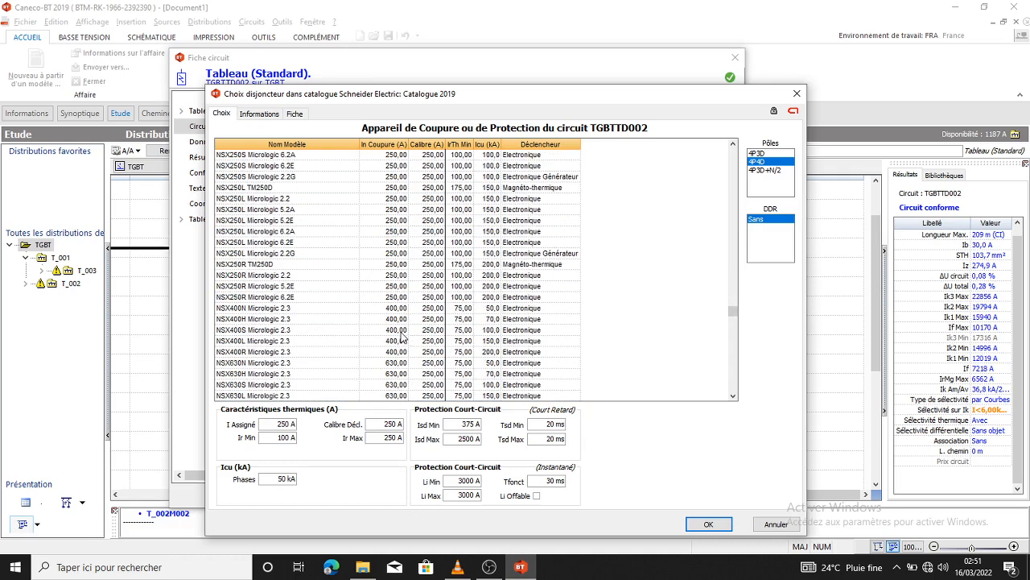
click(397, 309)
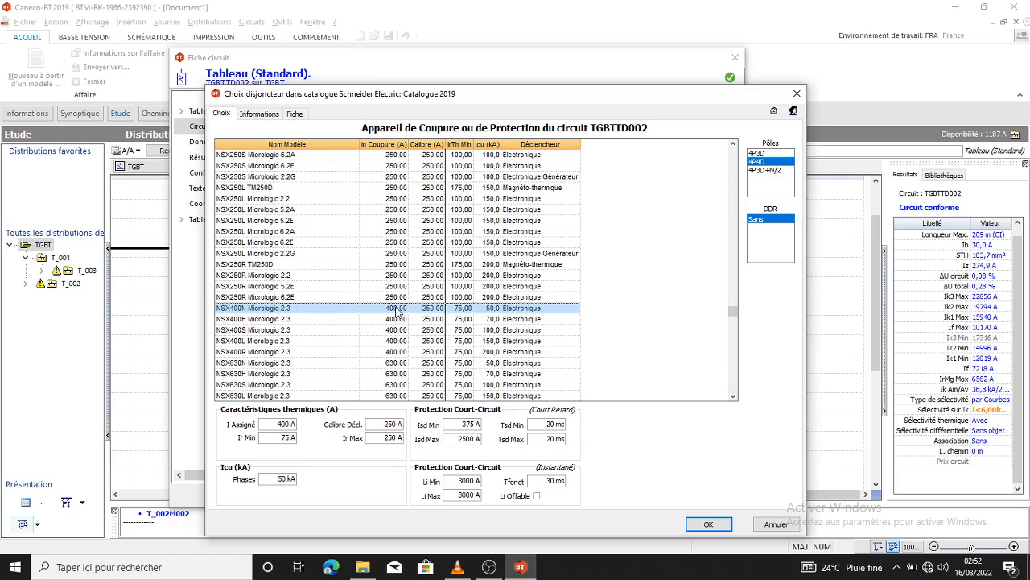
click(401, 317)
click(396, 330)
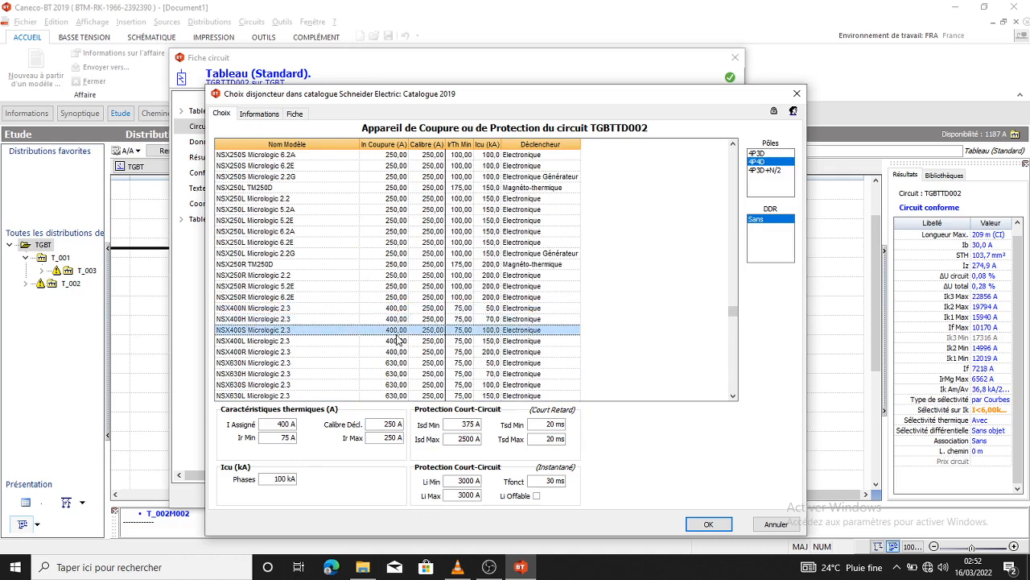
click(398, 351)
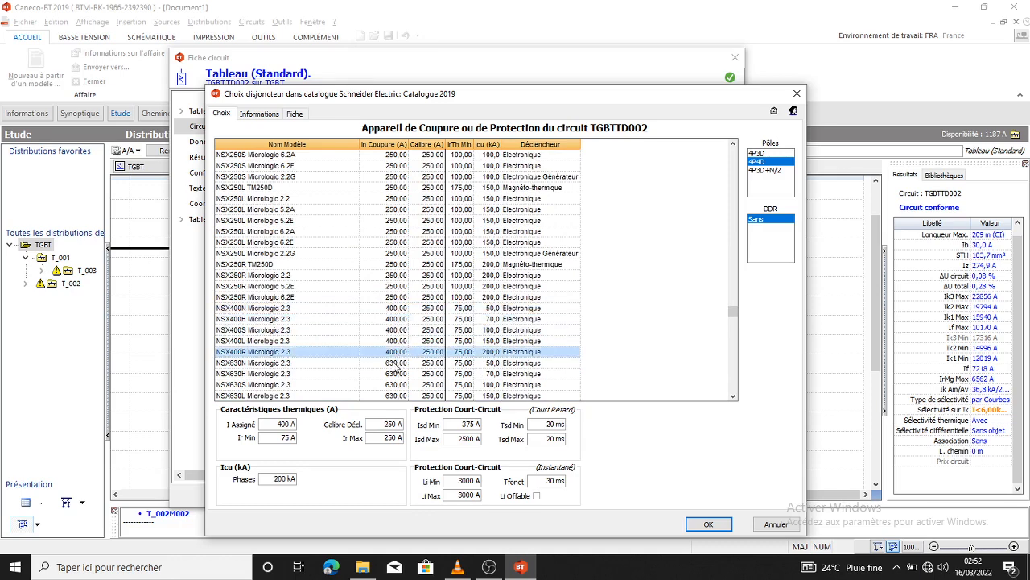
click(395, 363)
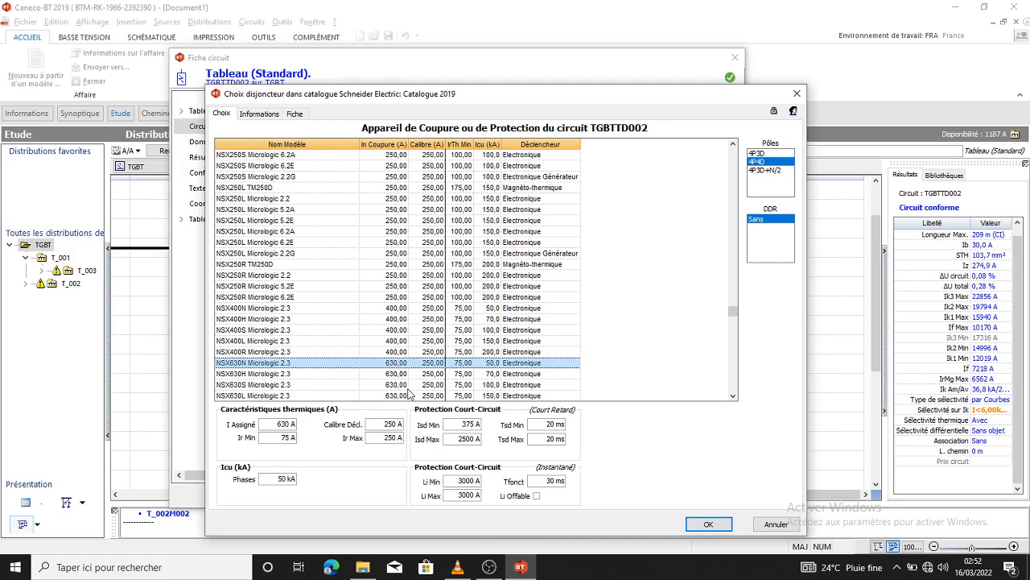
click(398, 375)
click(404, 387)
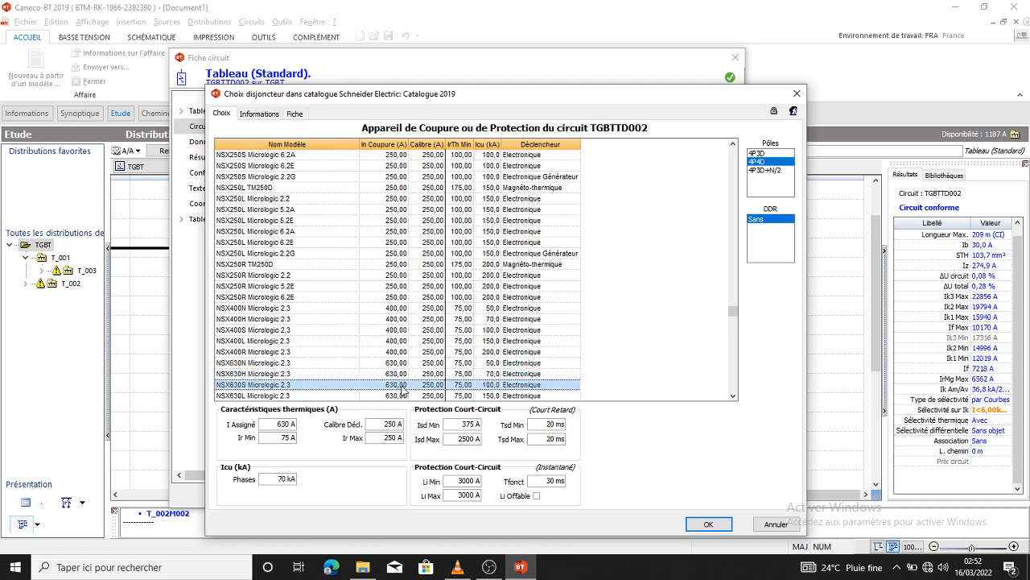
Step: Replace the protection of TGBTTD002 with the NSX400N Micrologic 5.3E 400 A breaker
scroll(408, 357, down, 3)
click(402, 330)
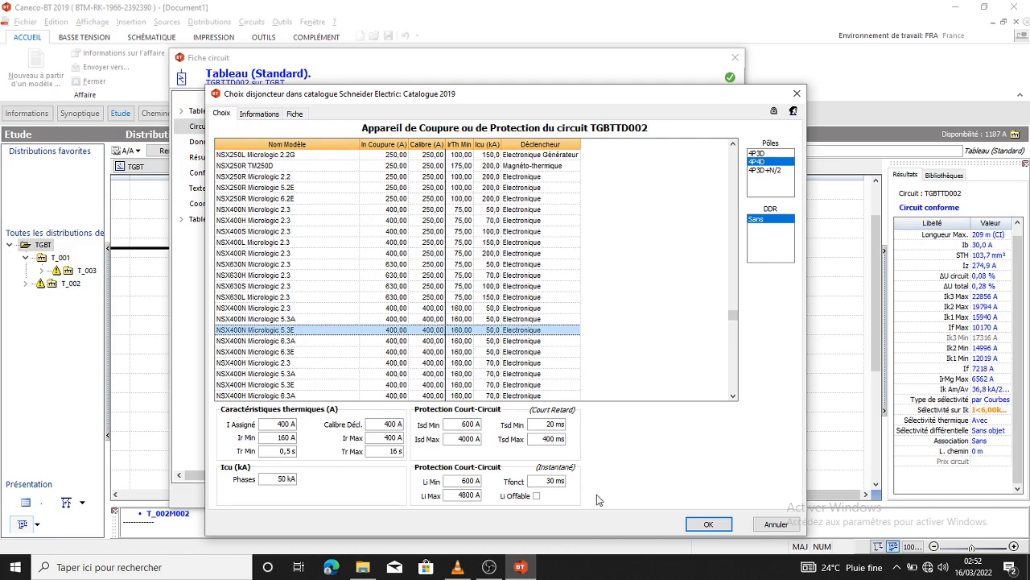
click(698, 524)
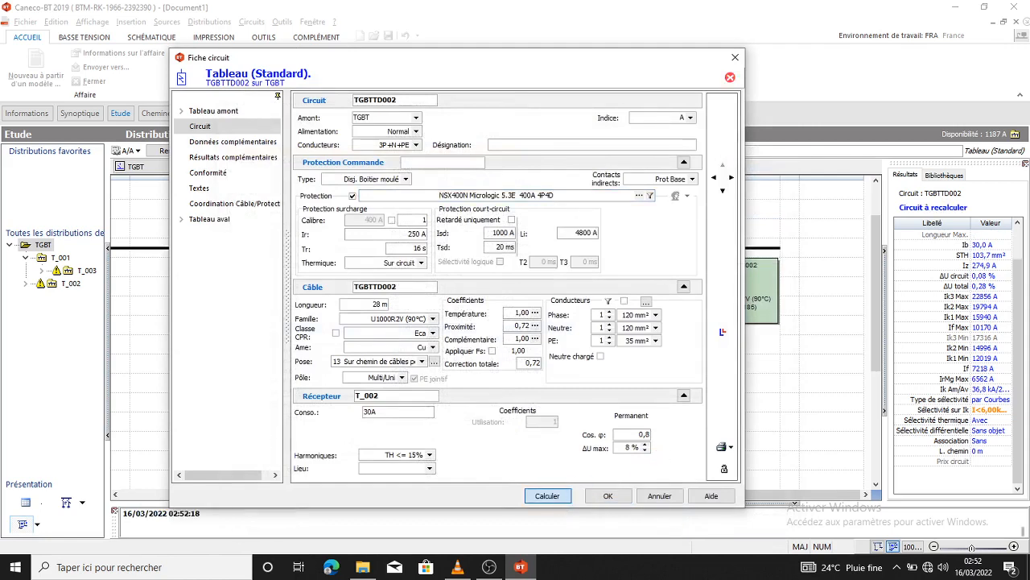
Step: Recalculate TGBTTD002 with the NSX400N Micrologic 5.3E and check its selectivity curves against TGBT
click(547, 495)
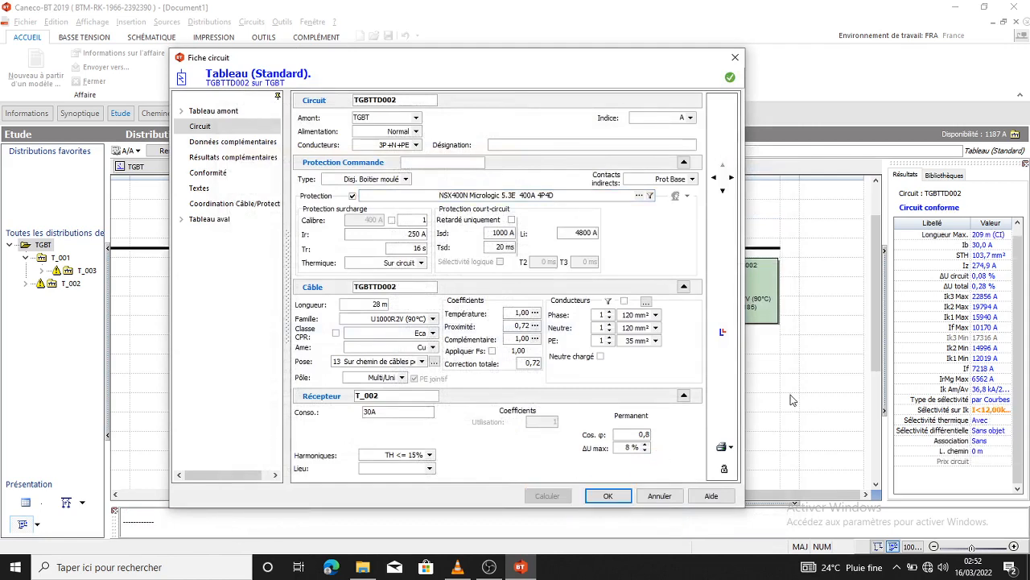
click(723, 330)
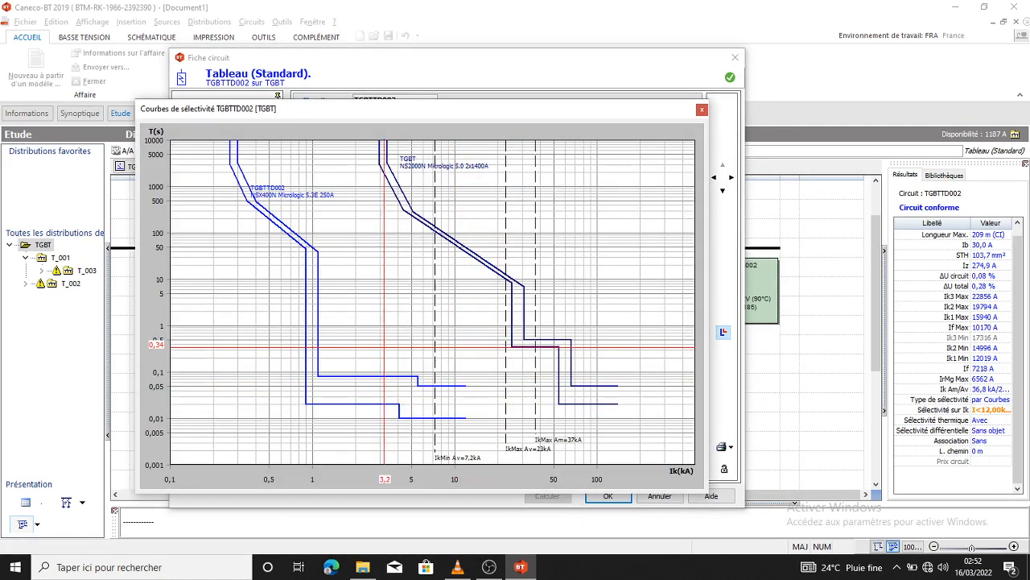
click(702, 111)
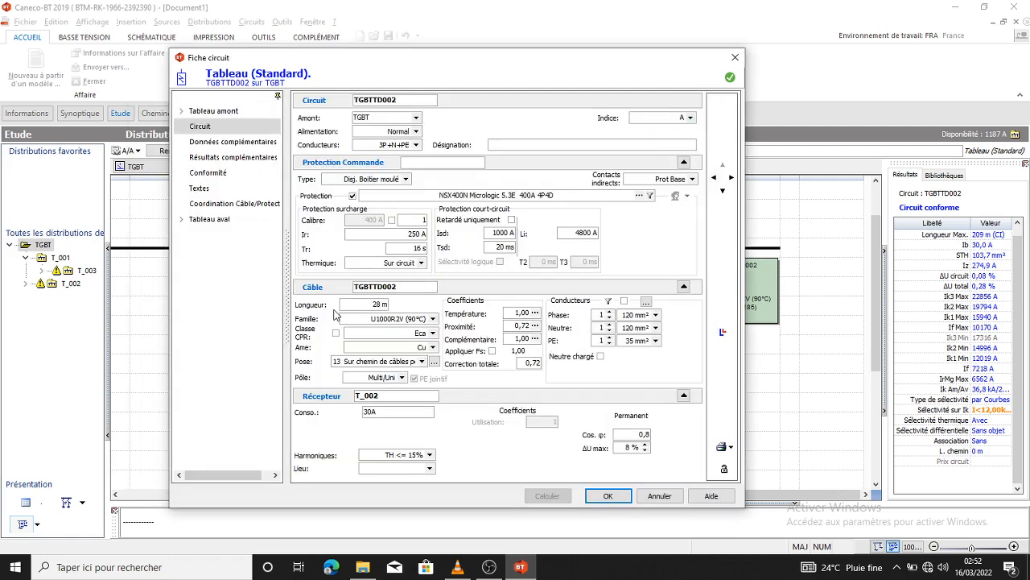
Step: Check the Isd and Li setting ranges of TGBTTD002's NSX400N Micrologic 5.3E breaker in the catalogue, keeping the current model
click(583, 234)
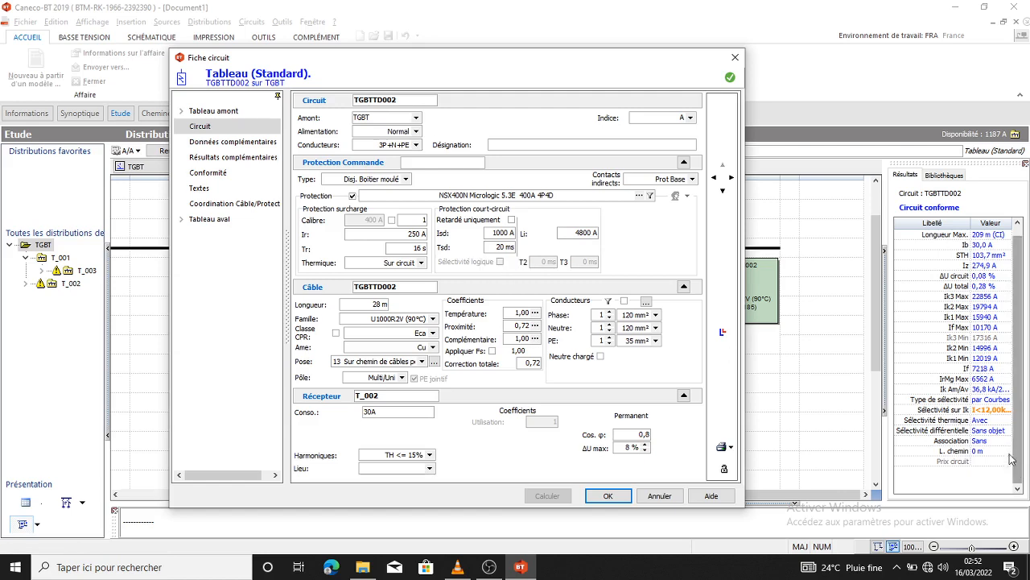
click(504, 234)
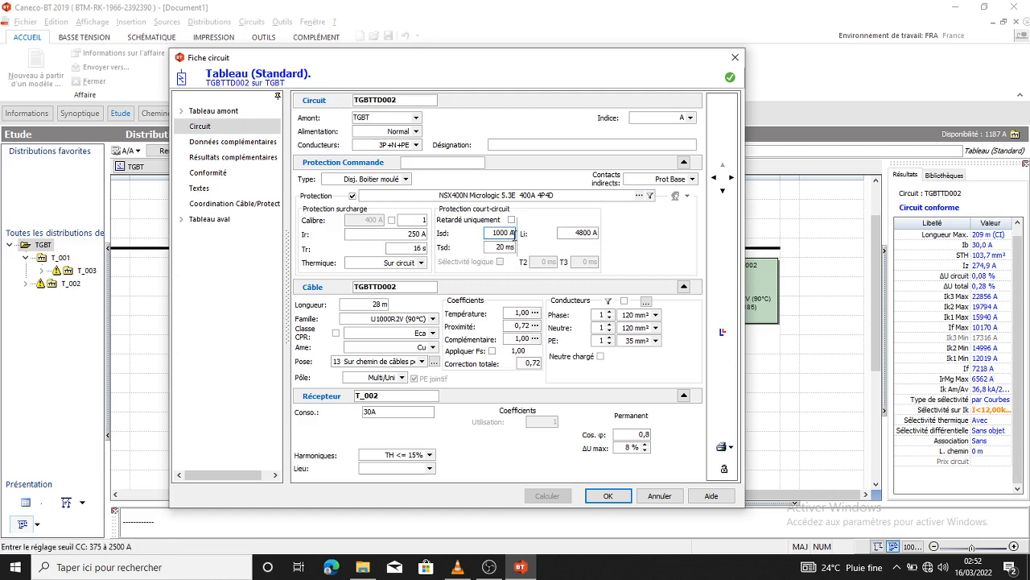
drag(512, 233, 457, 235)
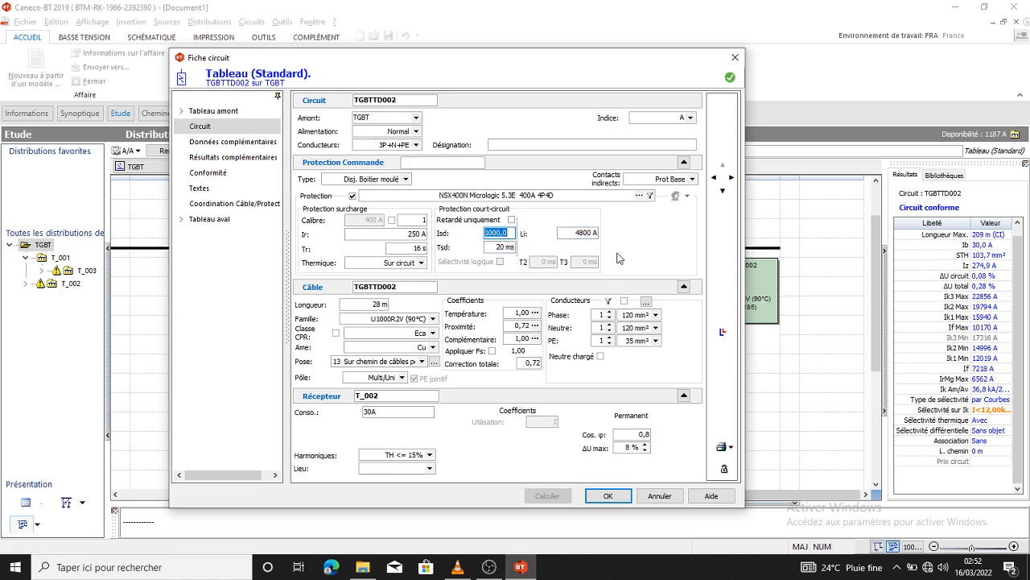
click(494, 232)
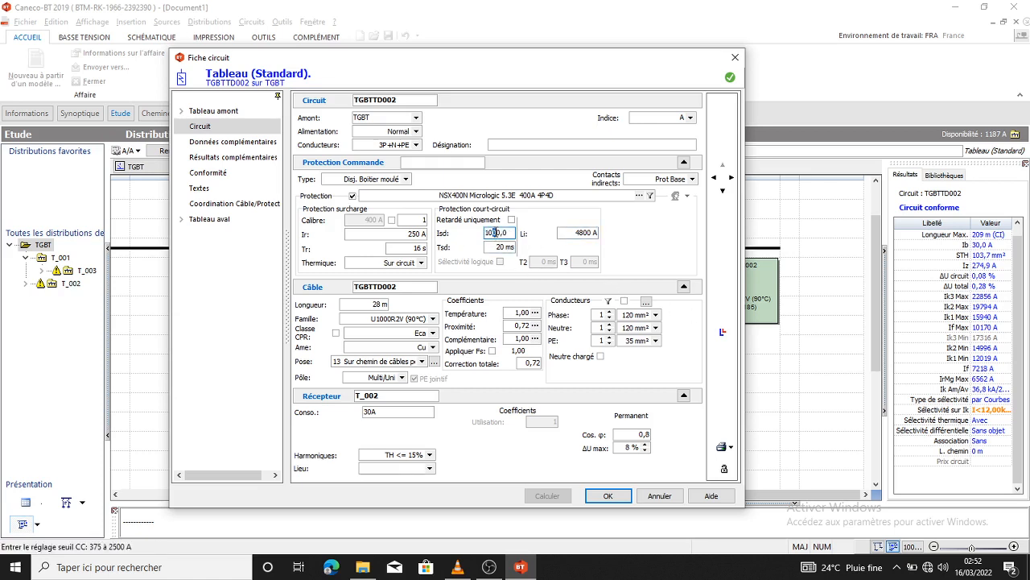
click(641, 198)
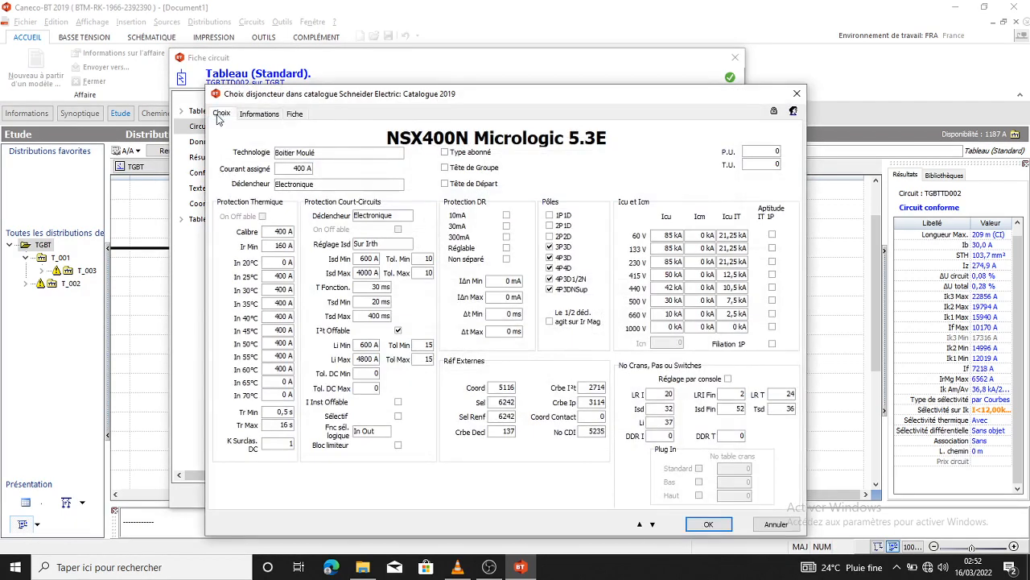
click(222, 113)
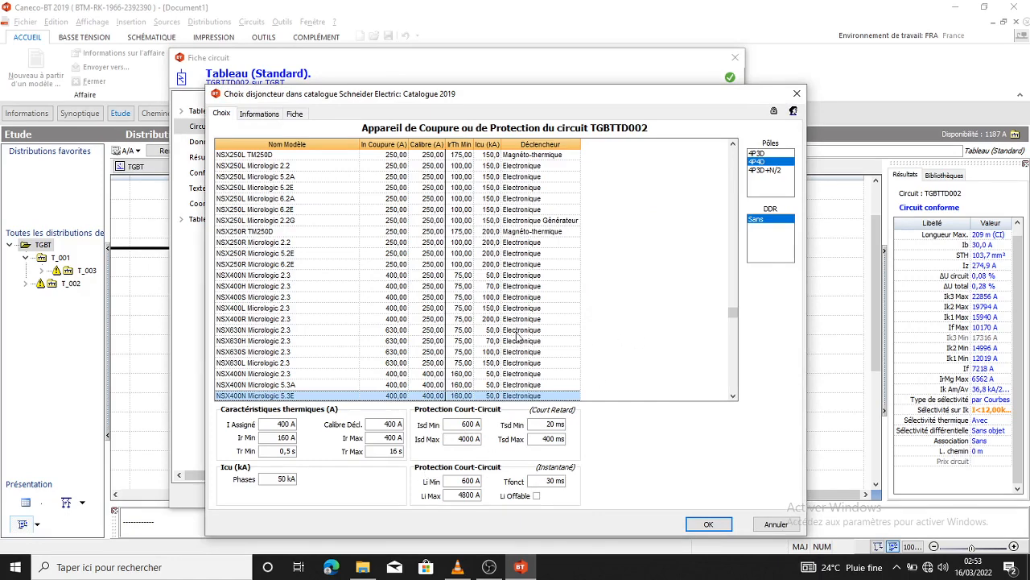
scroll(517, 336, down, 2)
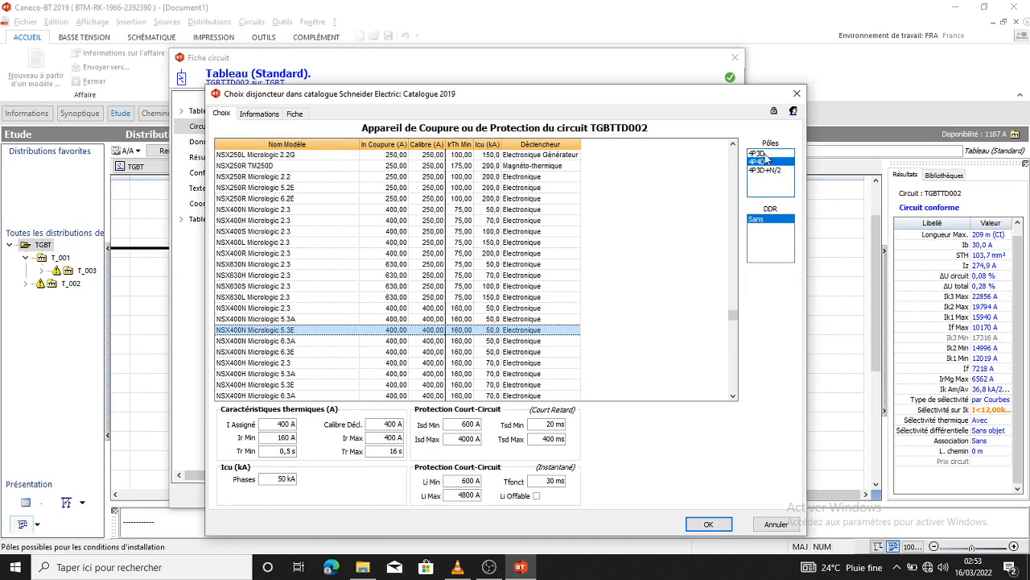
click(797, 95)
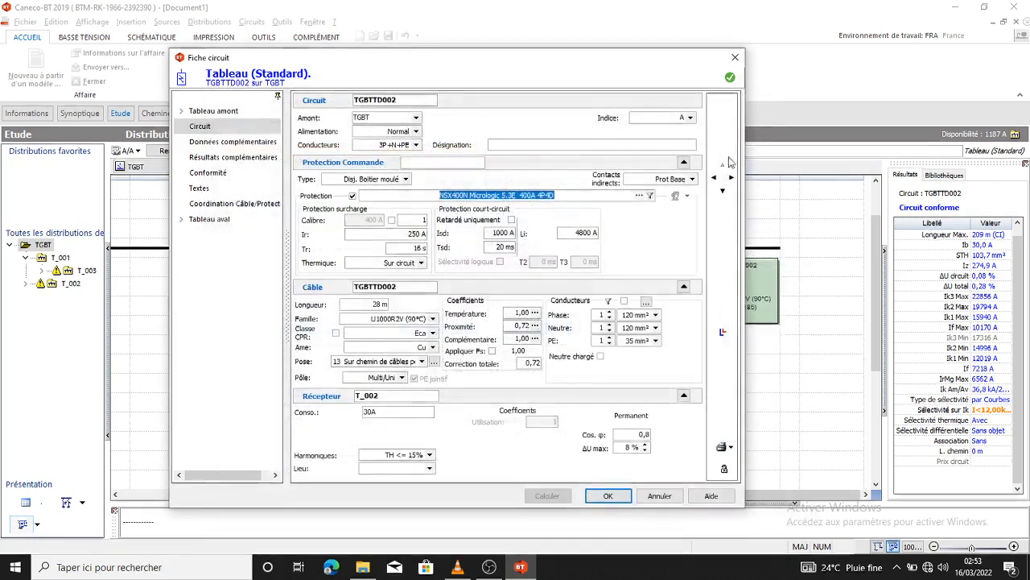
Step: Try to raise the short-circuit threshold Isd of TGBTTD002 to 4000 A and recalculate the circuit
click(507, 233)
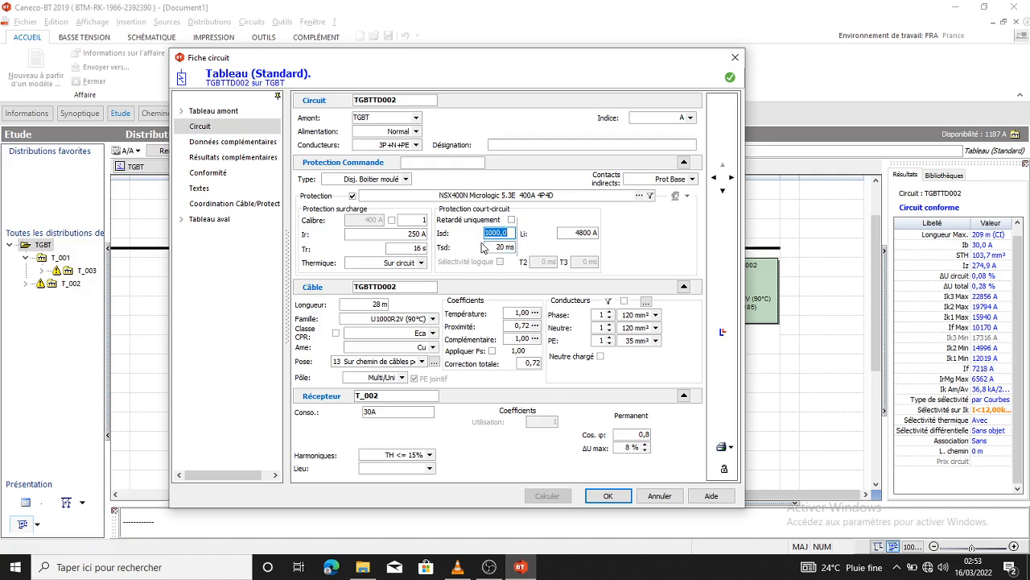
text(4000)
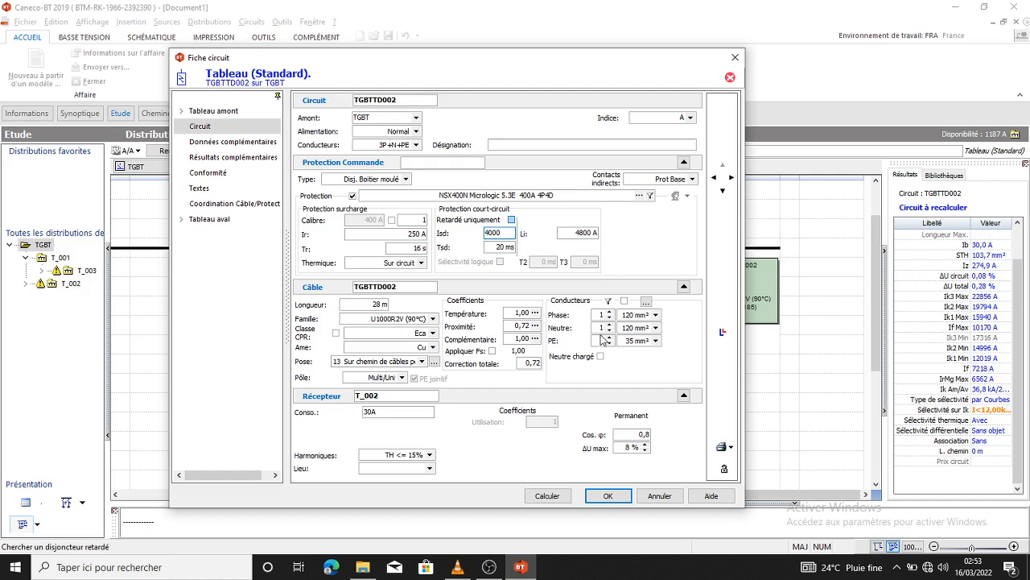
click(547, 495)
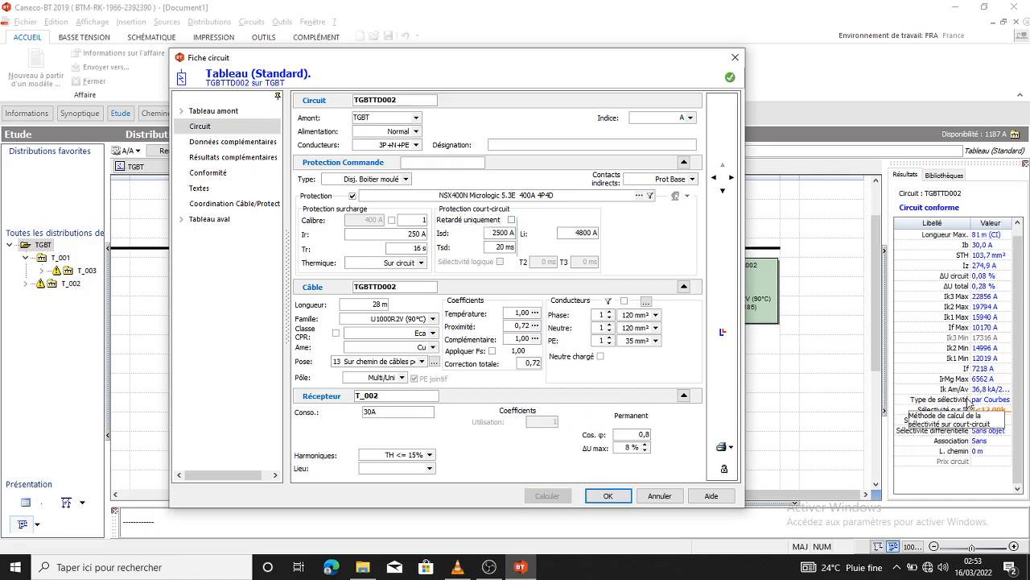
Step: Display the selectivity curves of circuit TGBTTD002, close them and validate its circuit sheet
click(723, 332)
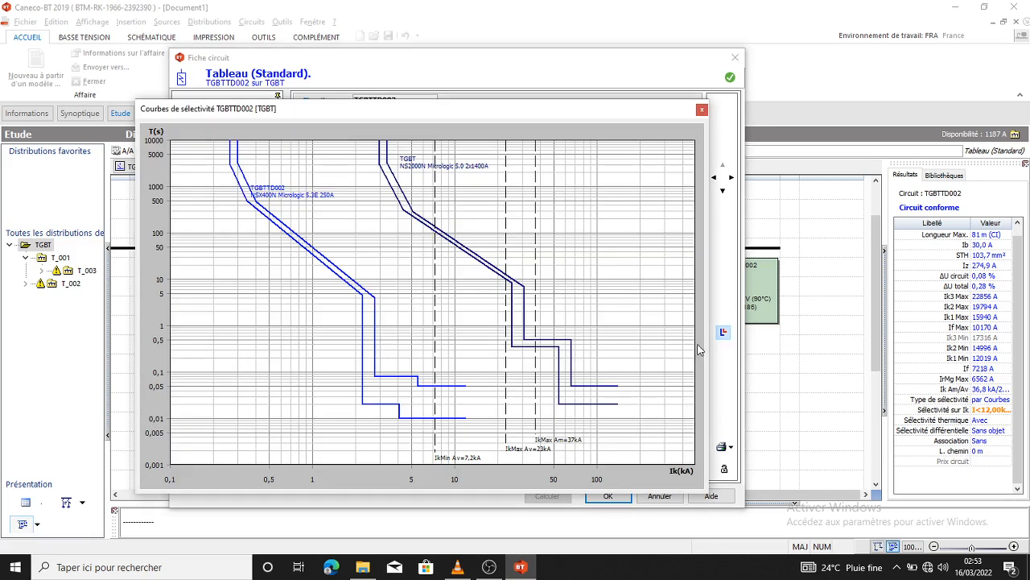
click(702, 111)
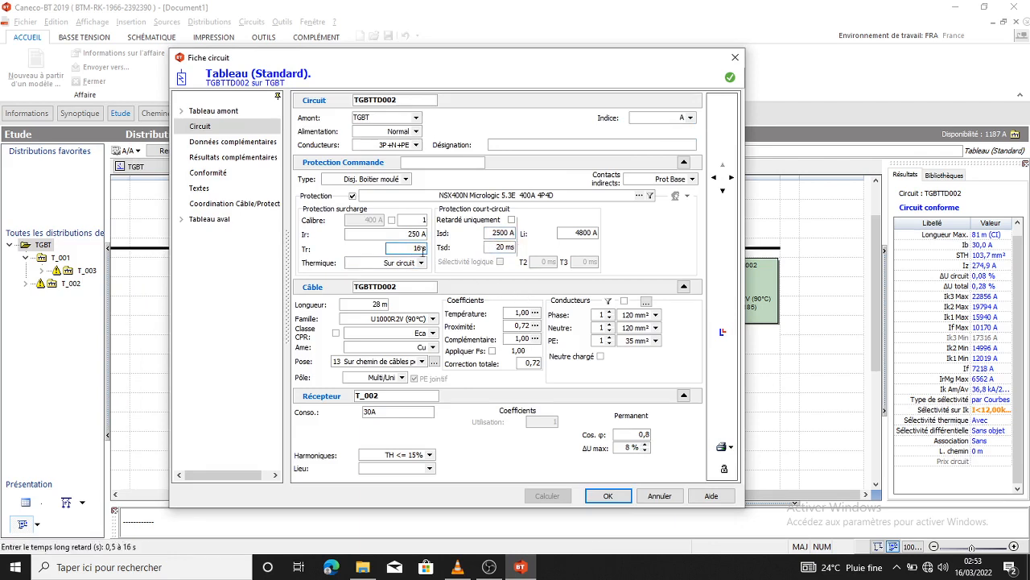
click(609, 496)
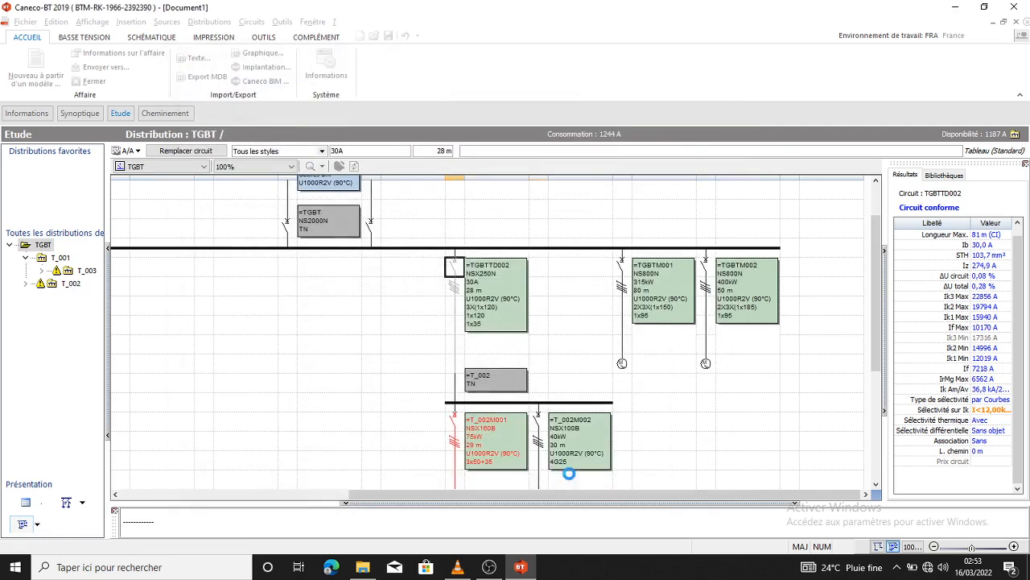
Step: Run the automatic calculation on distribution T_002 to recalculate its motor circuits
click(554, 404)
right_click(552, 402)
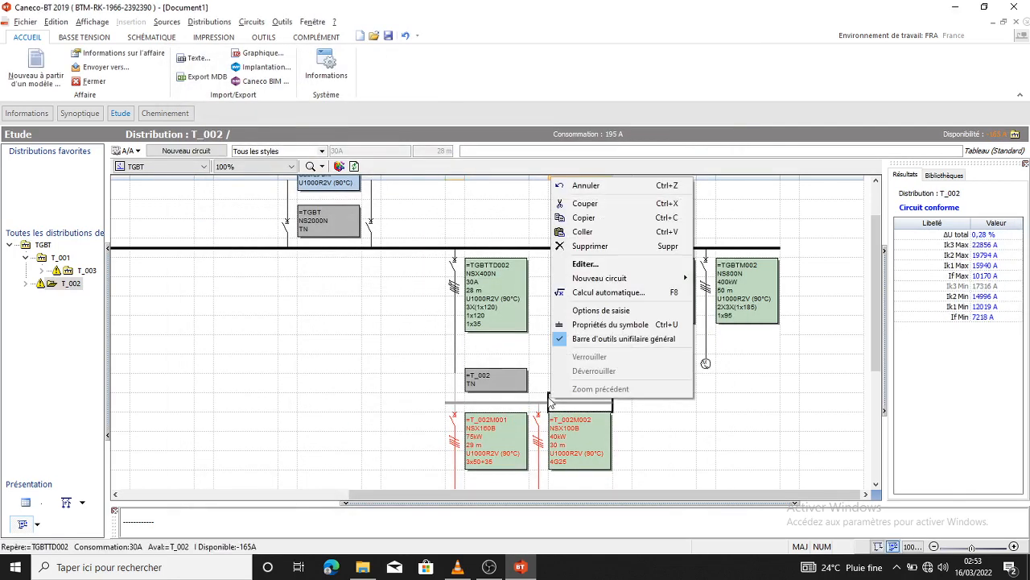
click(607, 292)
click(547, 406)
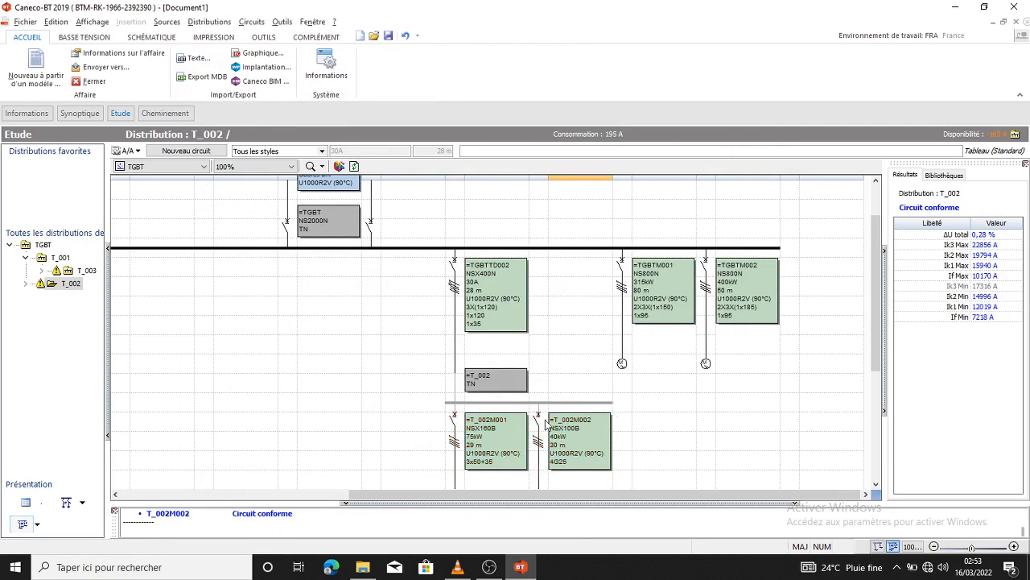
Step: Inspect the selectivity curves of motor circuit T_002M002 against its upstream protection, and close its circuit sheet
click(537, 422)
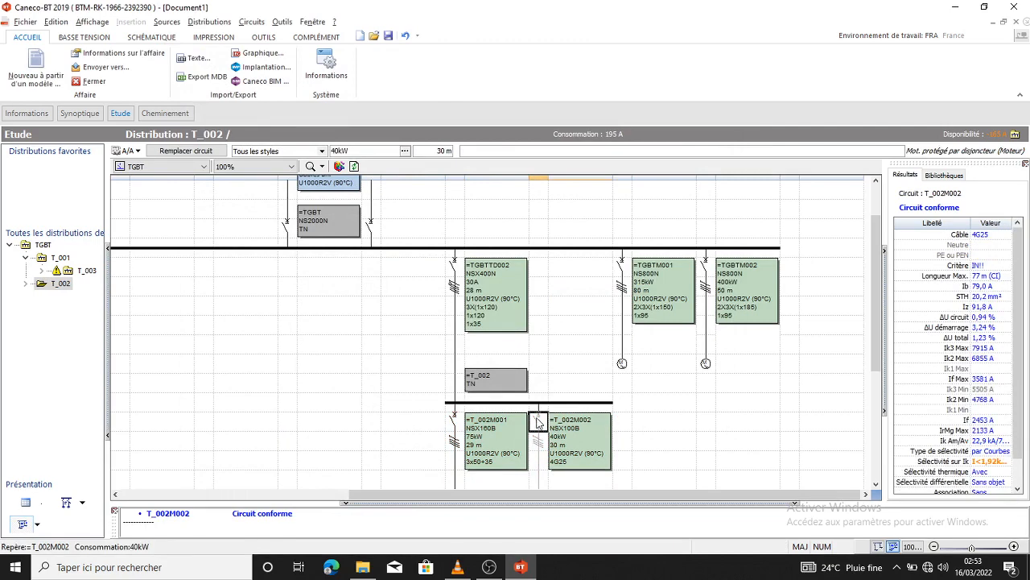
double_click(538, 423)
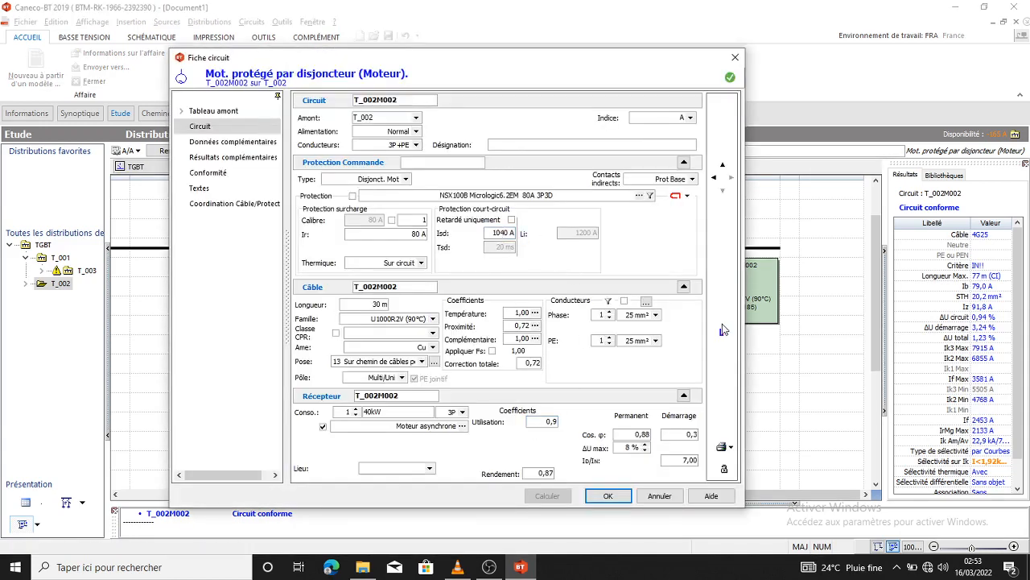
click(723, 330)
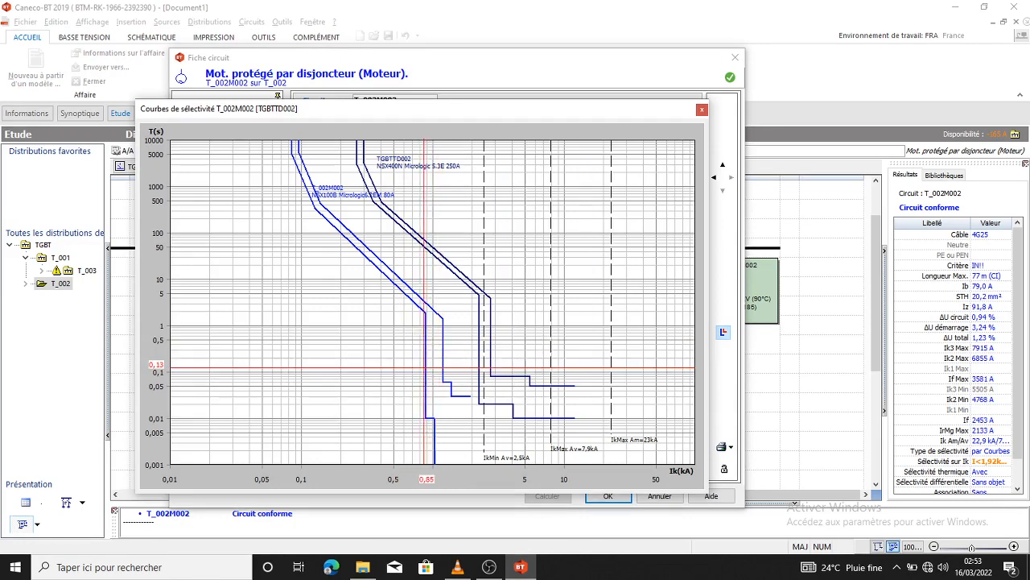
click(702, 108)
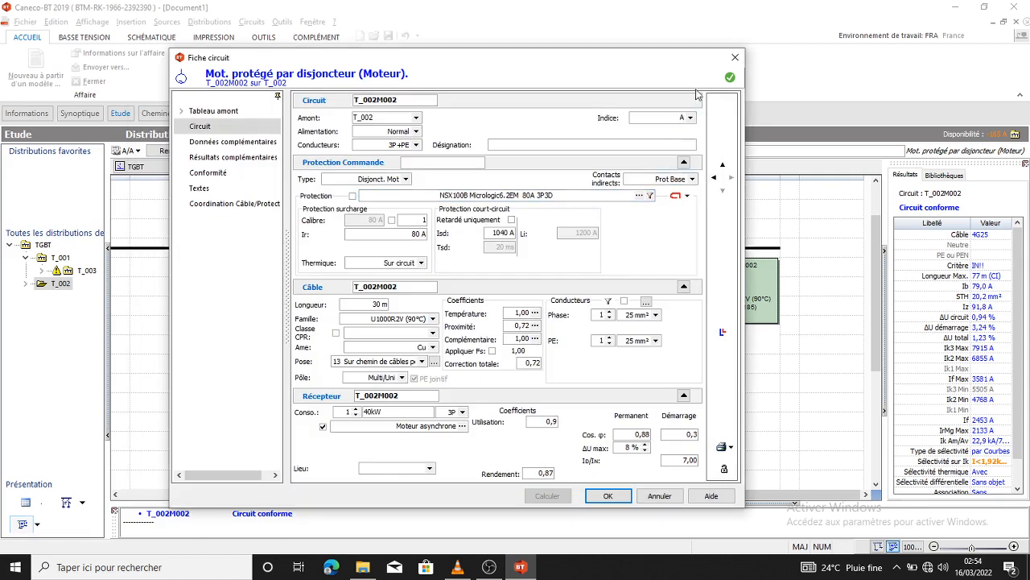
click(609, 496)
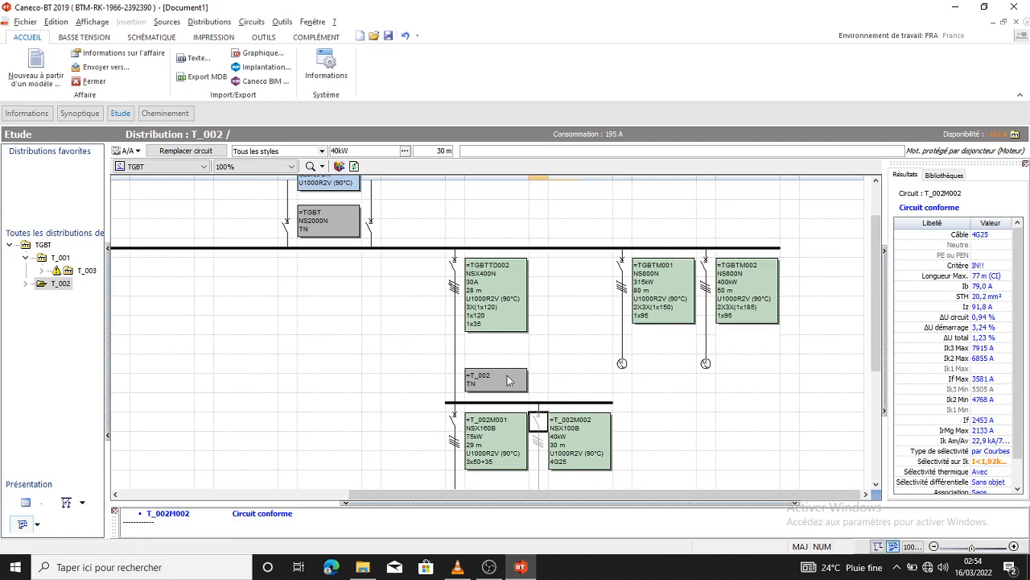
scroll(510, 368, down, 1)
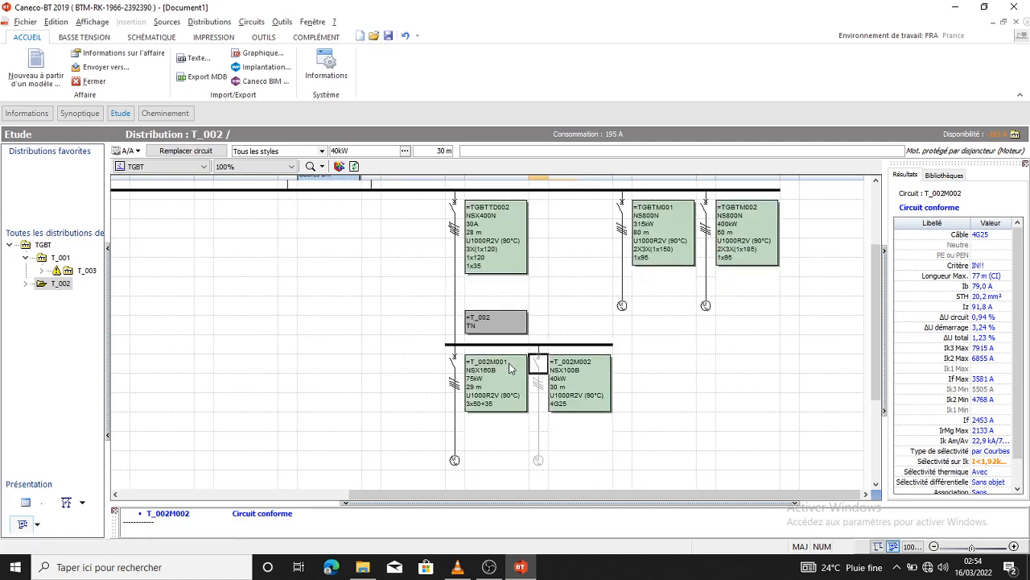
scroll(510, 368, up, 1)
scroll(507, 363, down, 2)
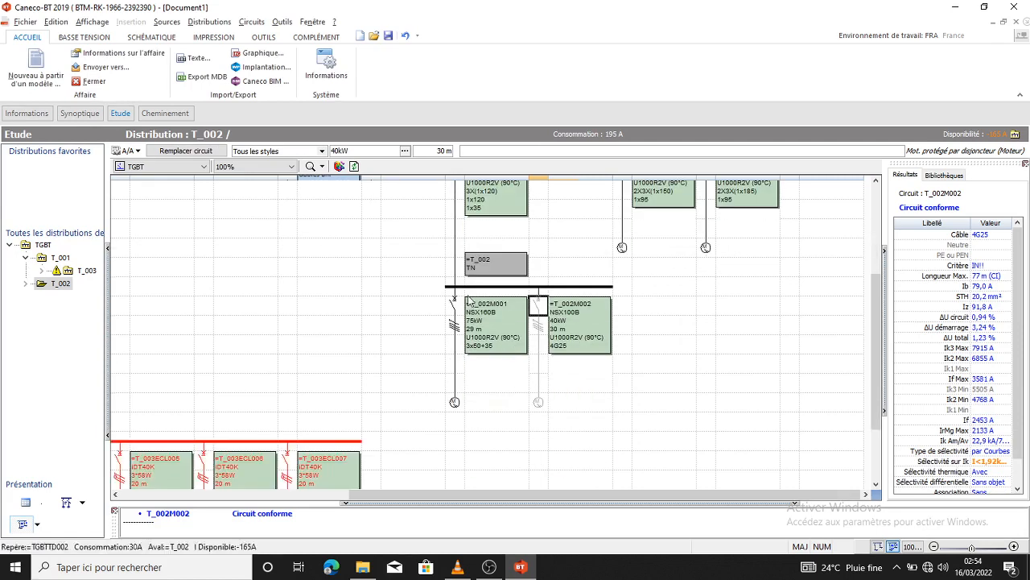
scroll(483, 322, up, 2)
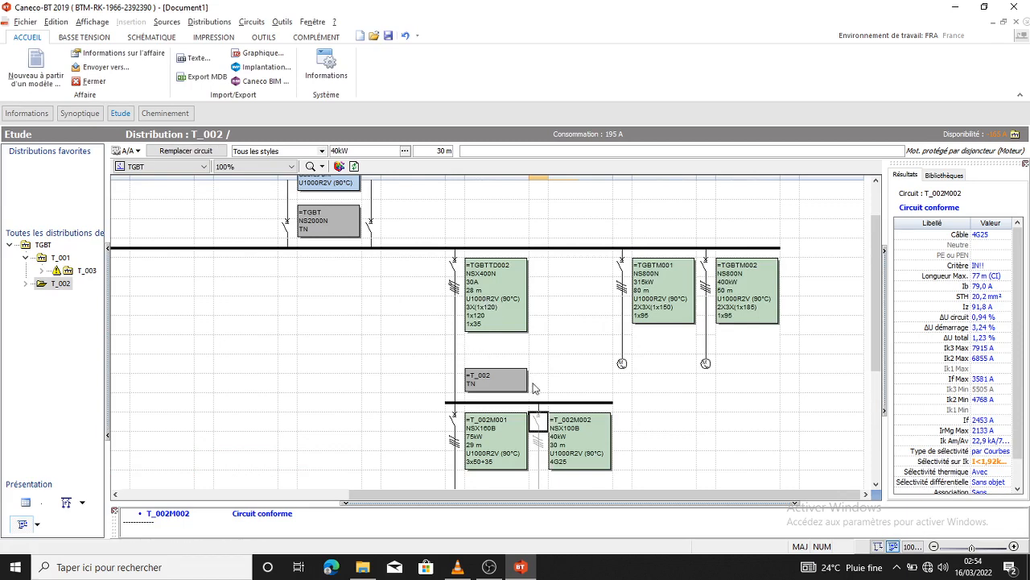
Step: Examine the Protection and Calcul settings in the document's calculation options
click(285, 22)
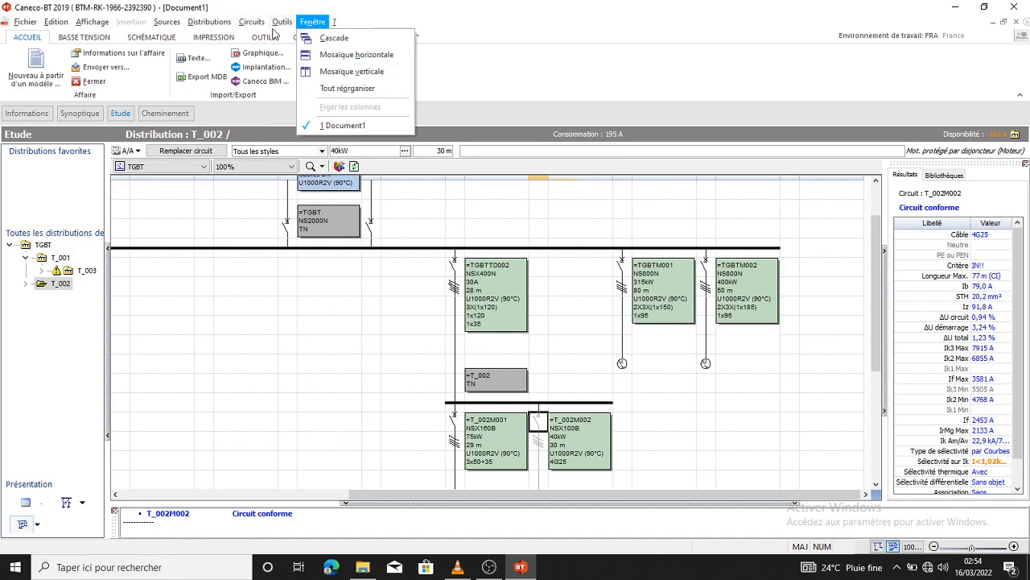
mouse_move(283, 25)
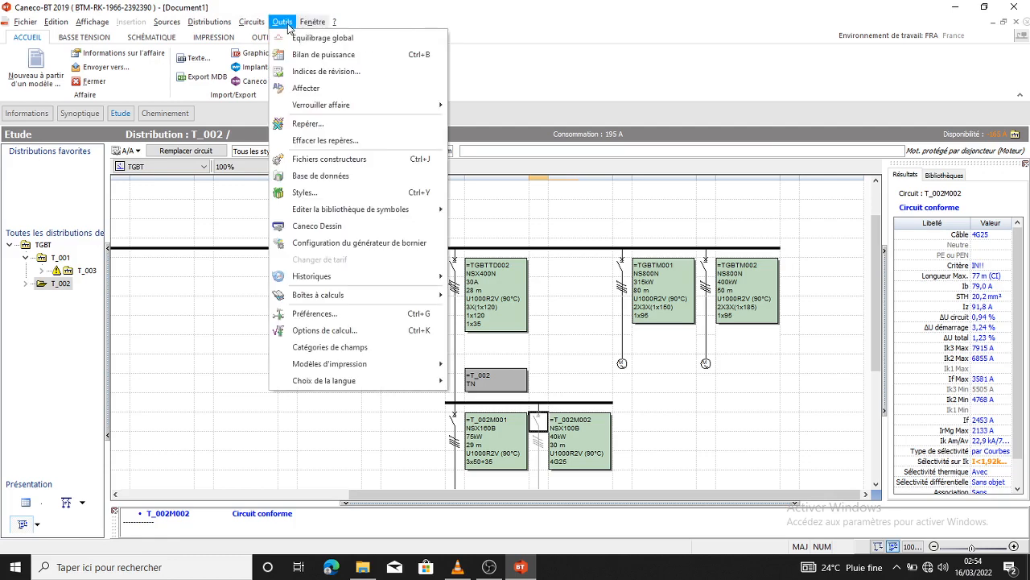
click(350, 331)
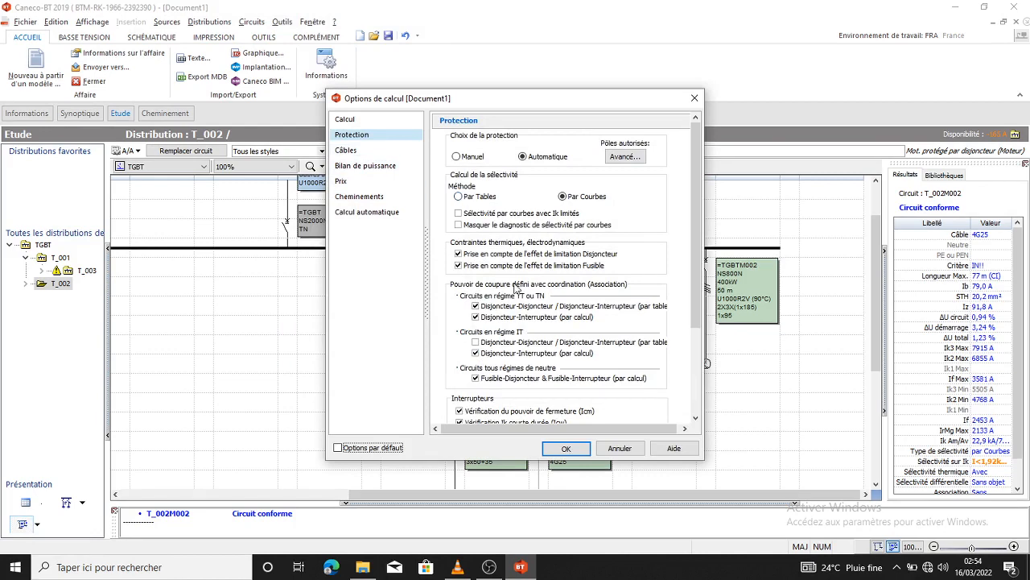
scroll(700, 259, down, 3)
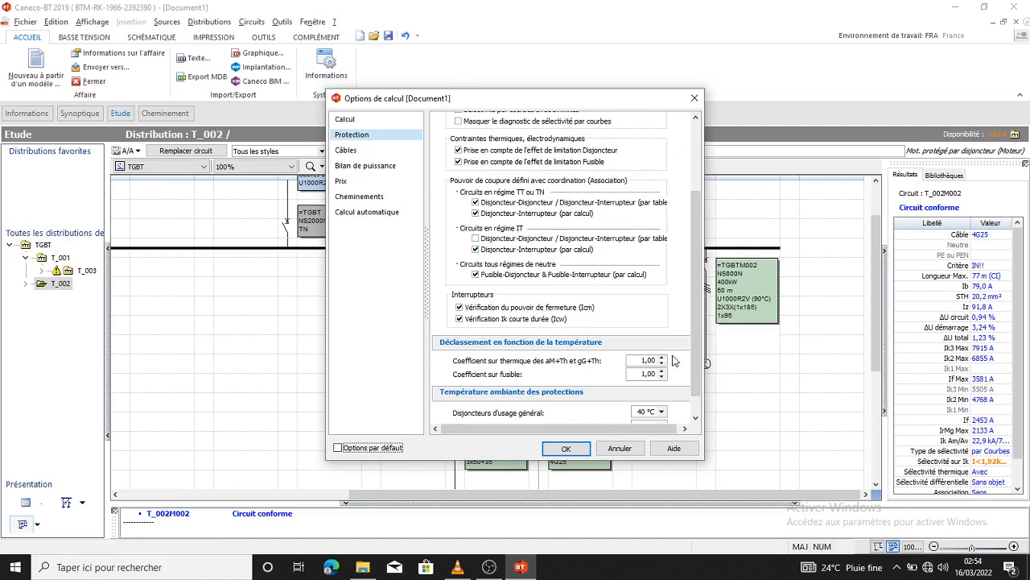
scroll(680, 306, up, 3)
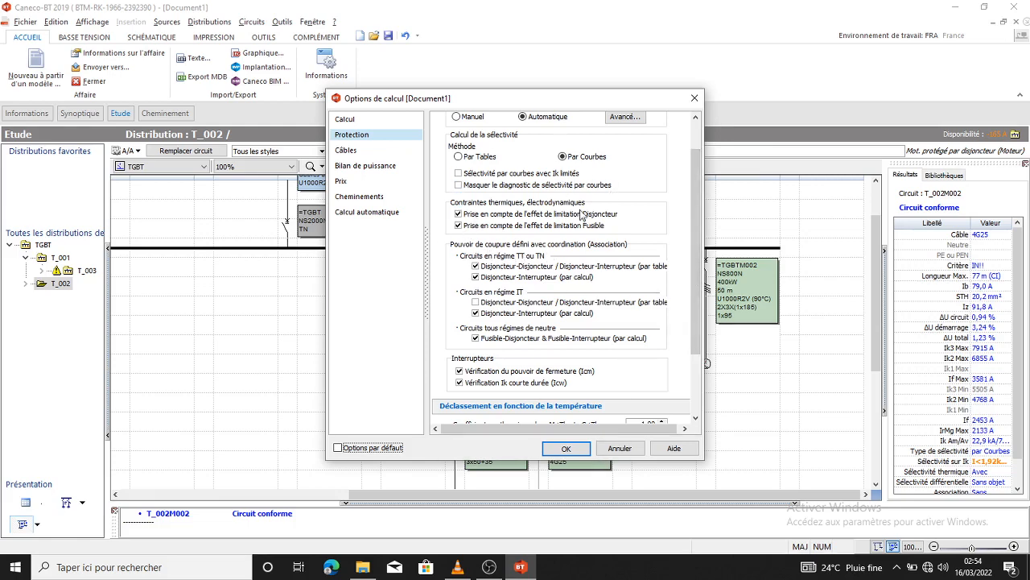
scroll(690, 212, up, 2)
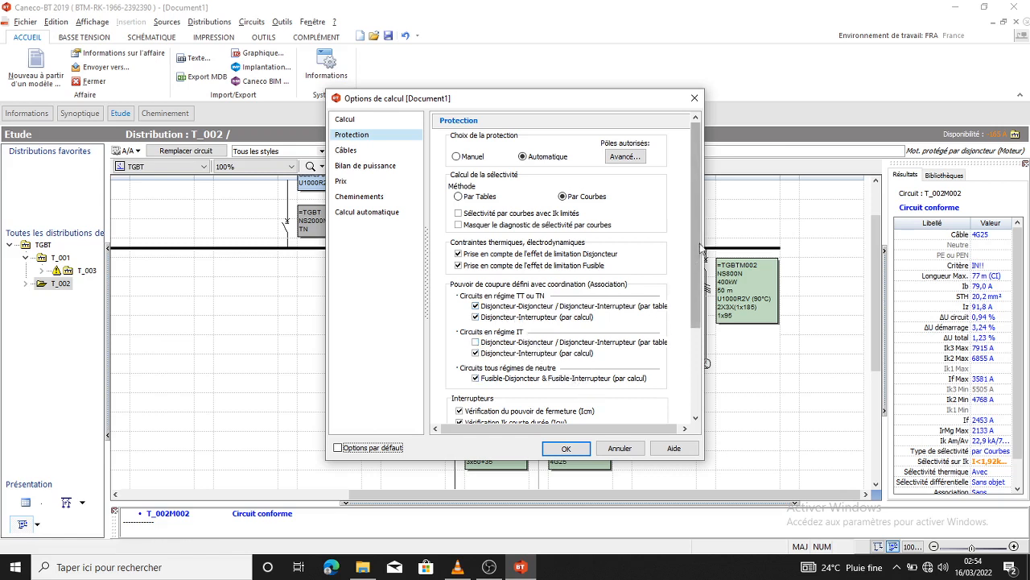
scroll(696, 243, down, 3)
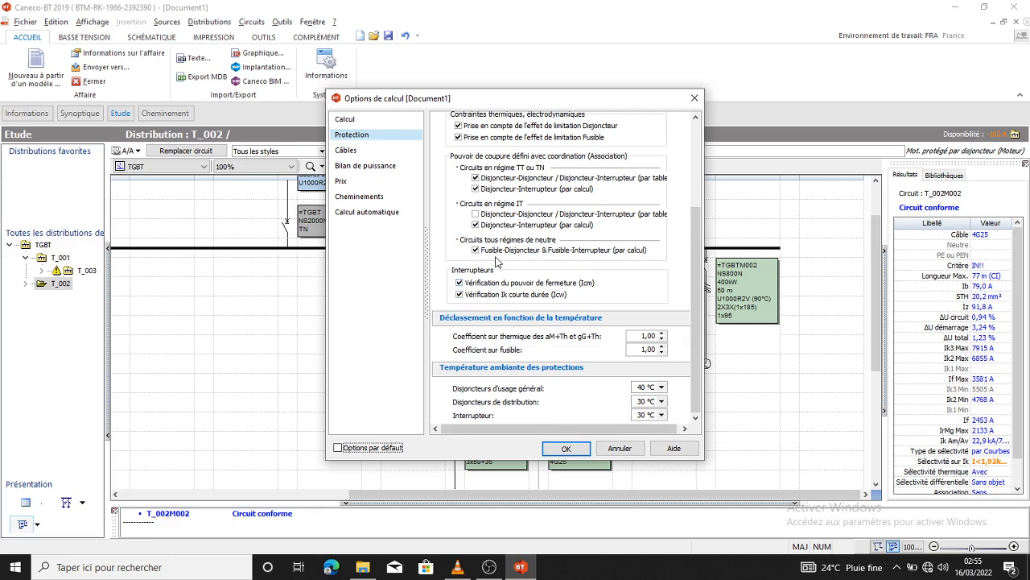
scroll(690, 322, up, 2)
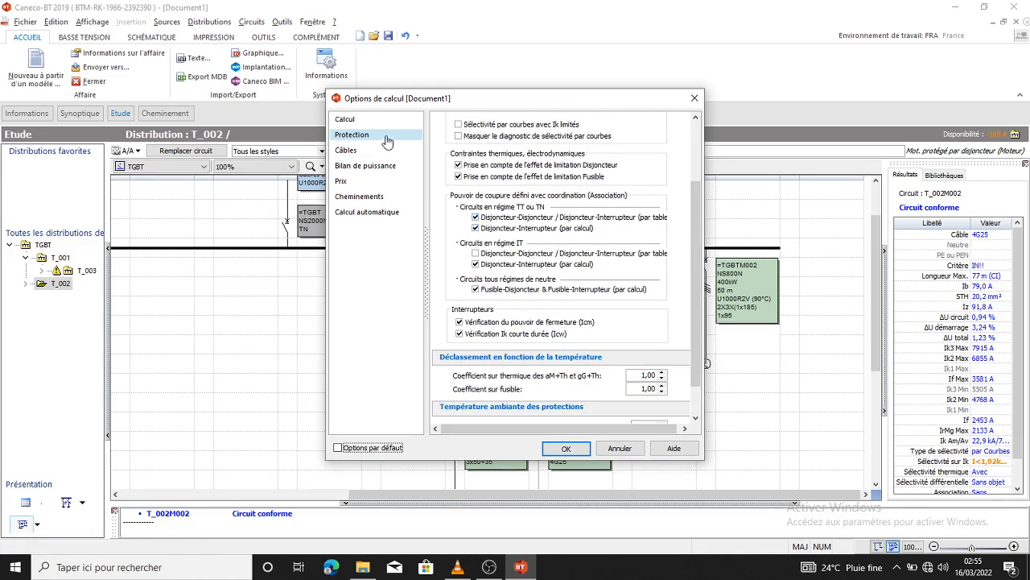
click(368, 120)
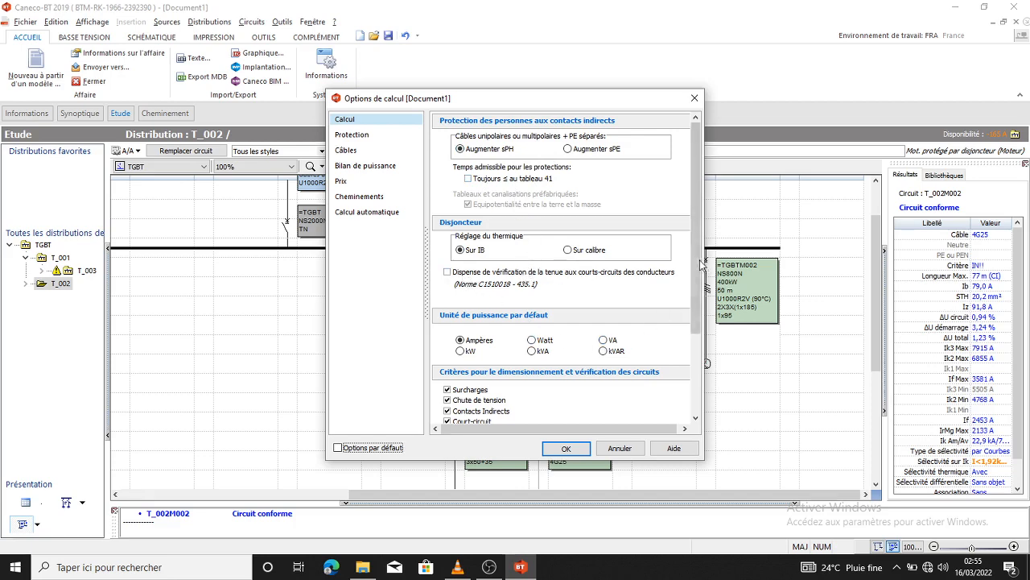
drag(697, 270, 616, 215)
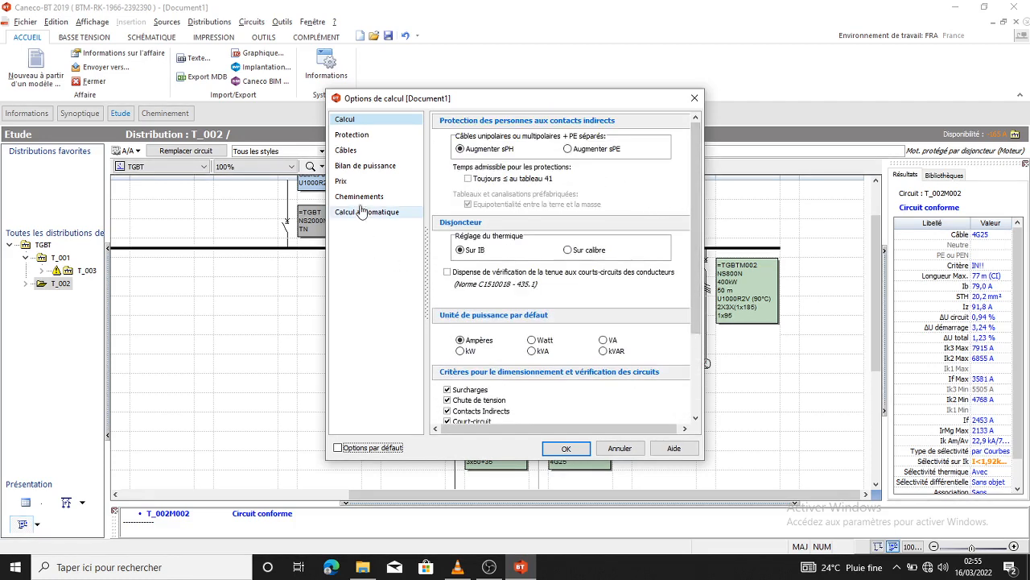
Step: Enable "Sélectivité par courbes avec Ik limités" in the protection options and reapply all parameters to all circuits and distributions
click(352, 134)
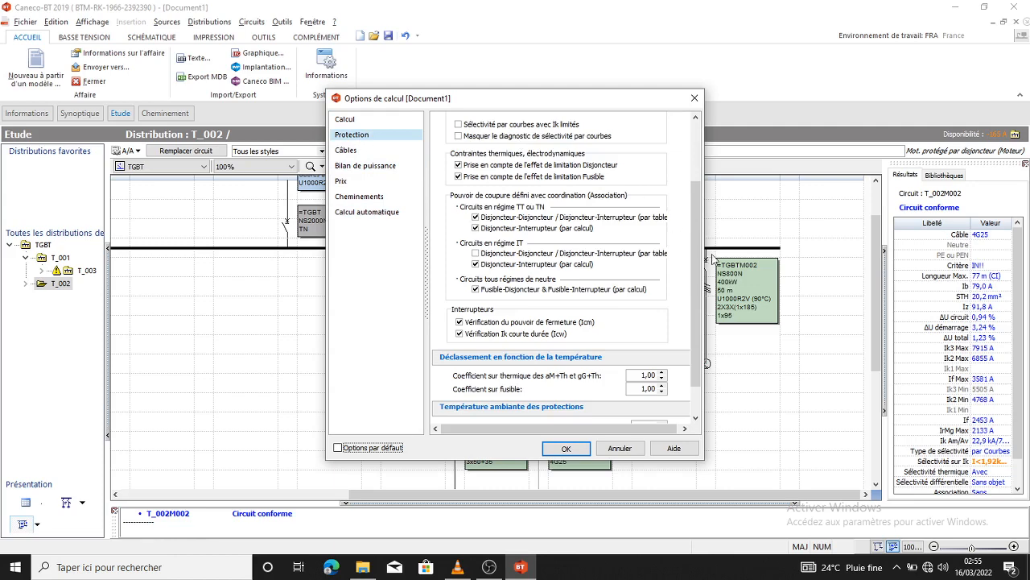
drag(697, 252, 689, 193)
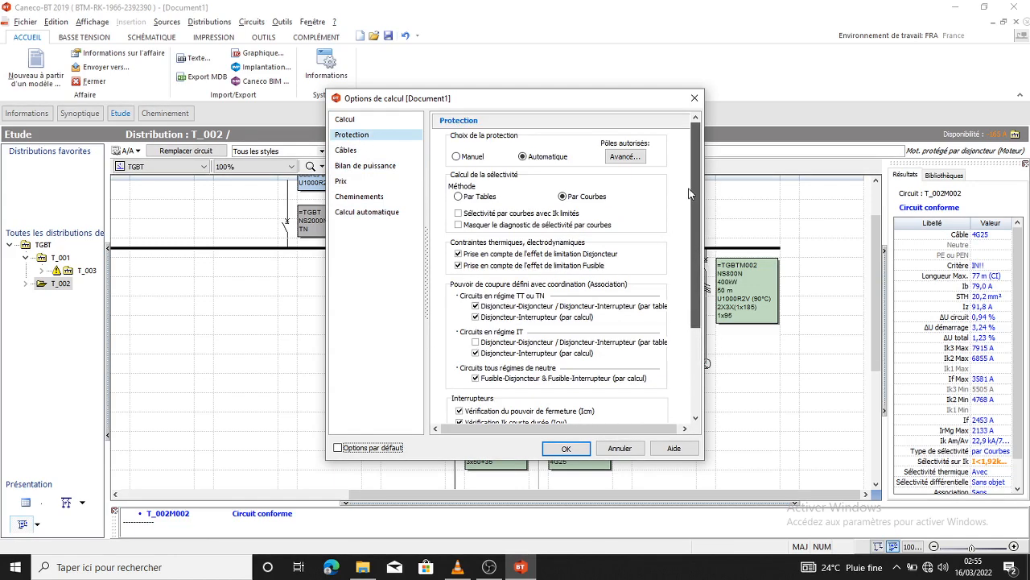
click(458, 213)
click(566, 448)
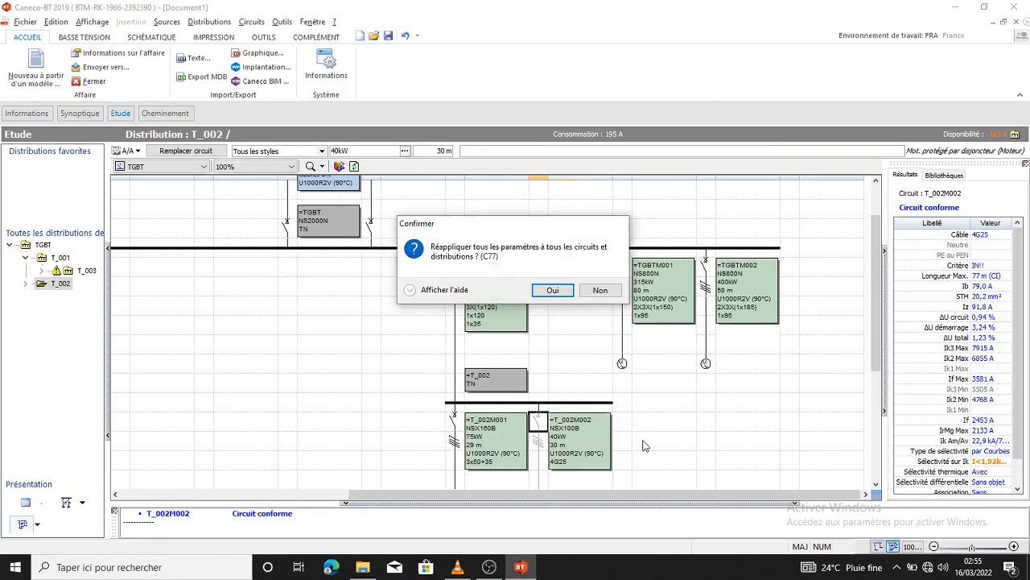
click(552, 292)
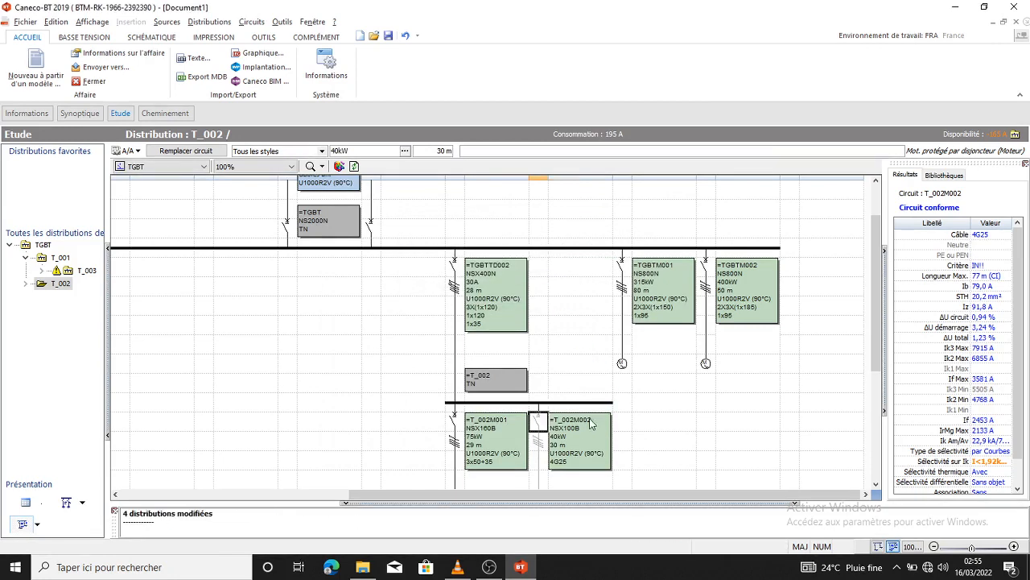
Step: Recalculate motor circuit T_002M002 automatically and select circuit TGBTM001 to check its results
right_click(539, 425)
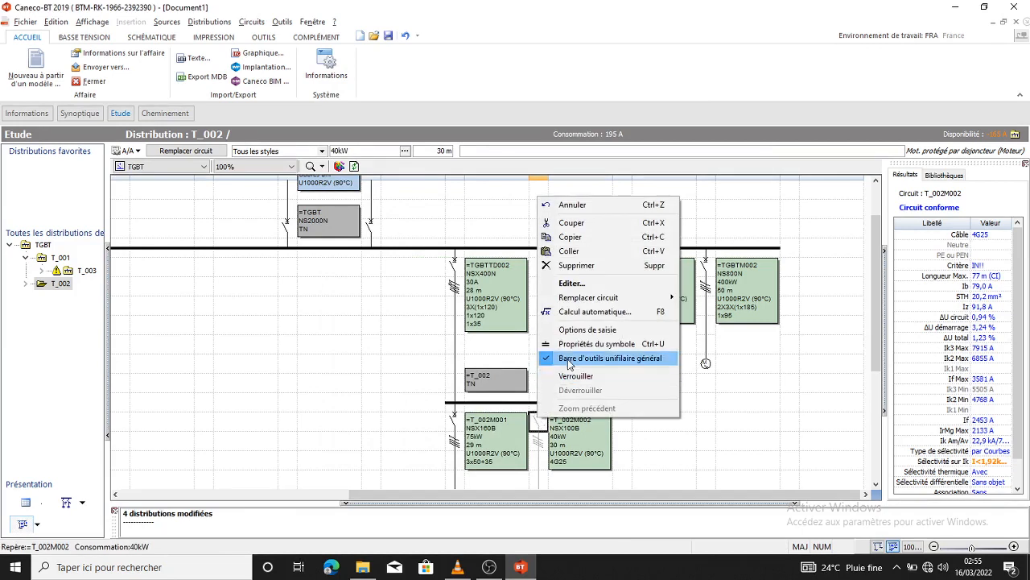
click(594, 311)
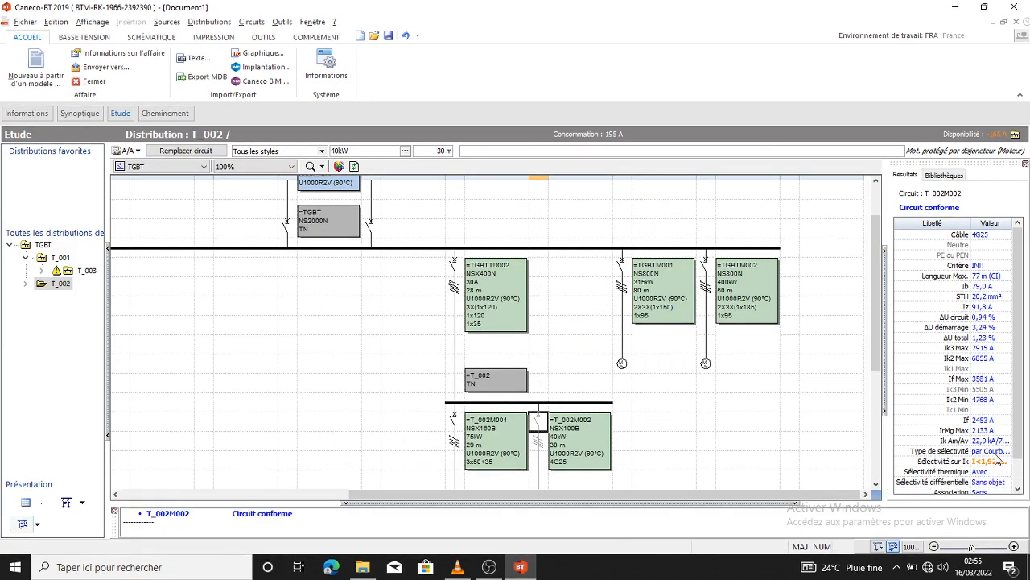
click(621, 265)
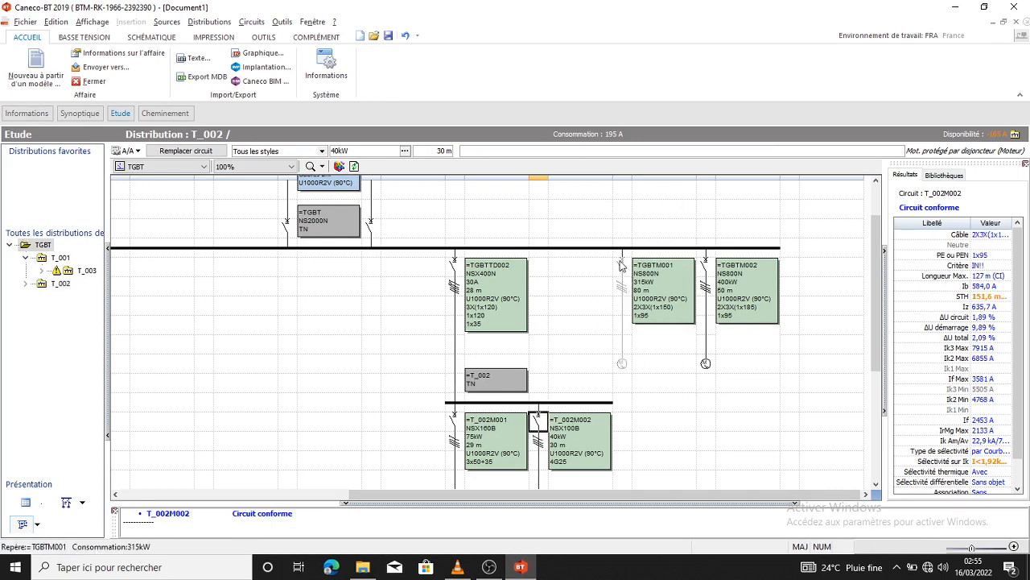
Step: Run a complete automatic calculation of the whole network and accept the power balance
scroll(600, 292, up, 3)
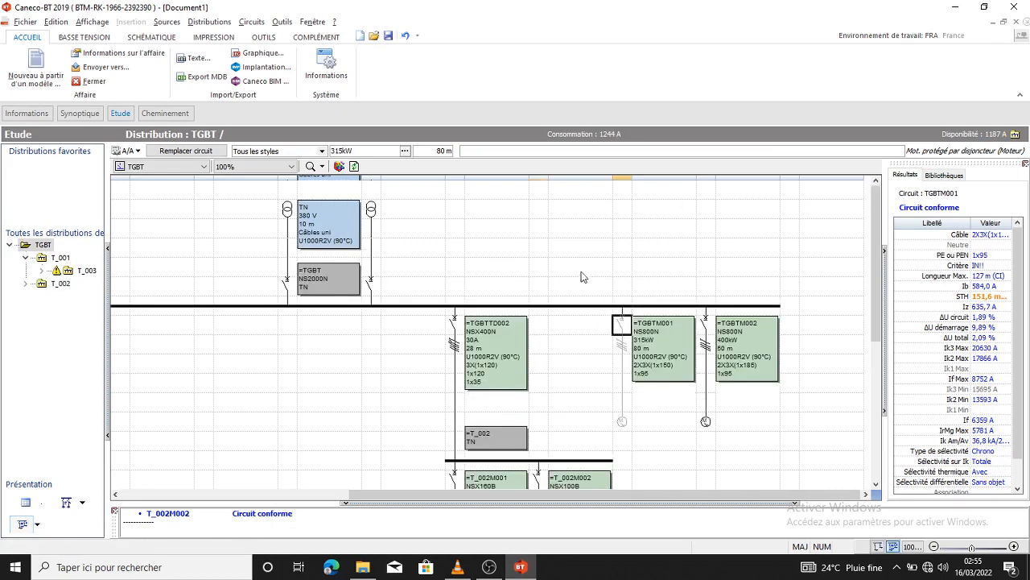
click(581, 275)
right_click(581, 272)
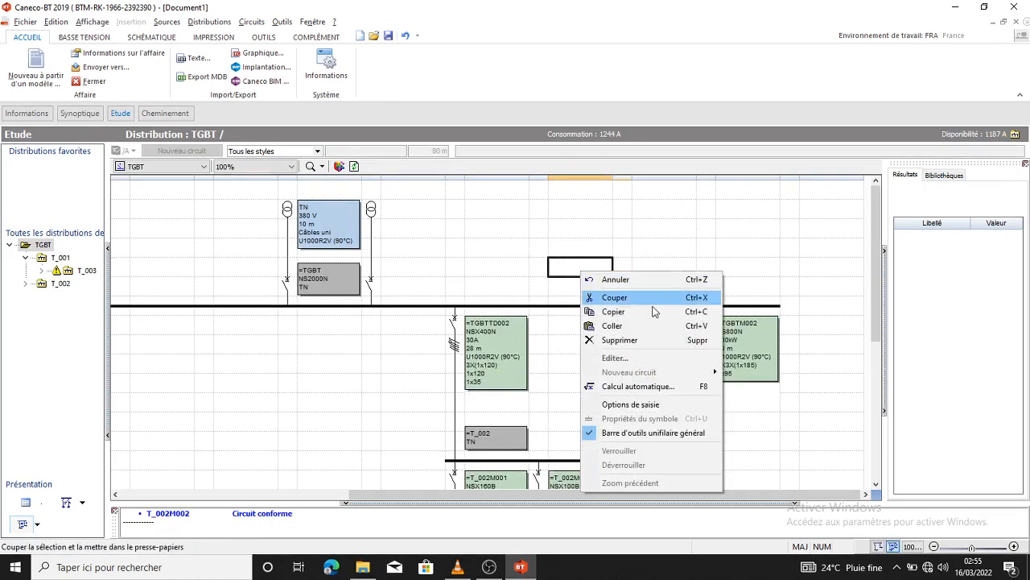
click(642, 387)
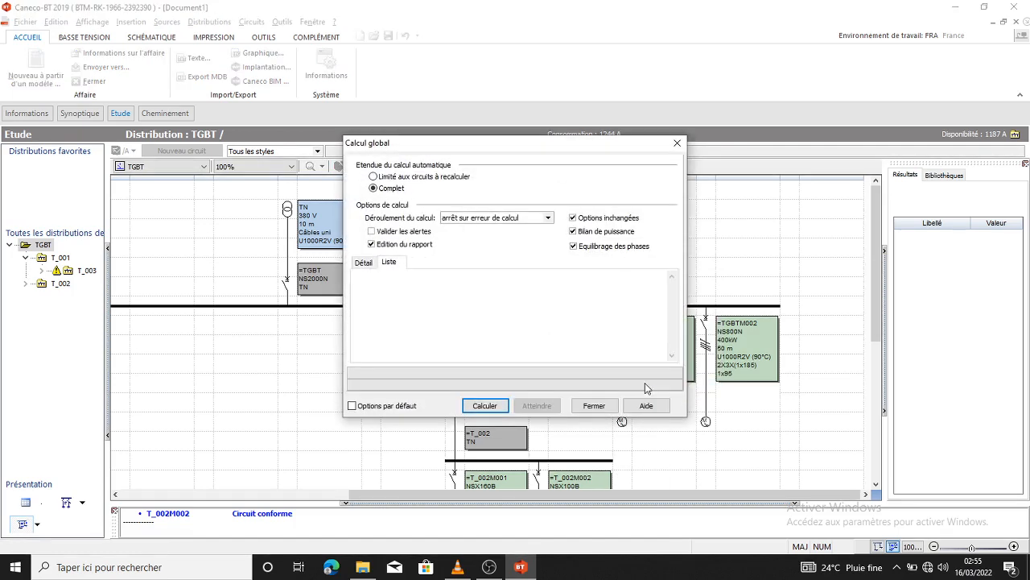
click(482, 405)
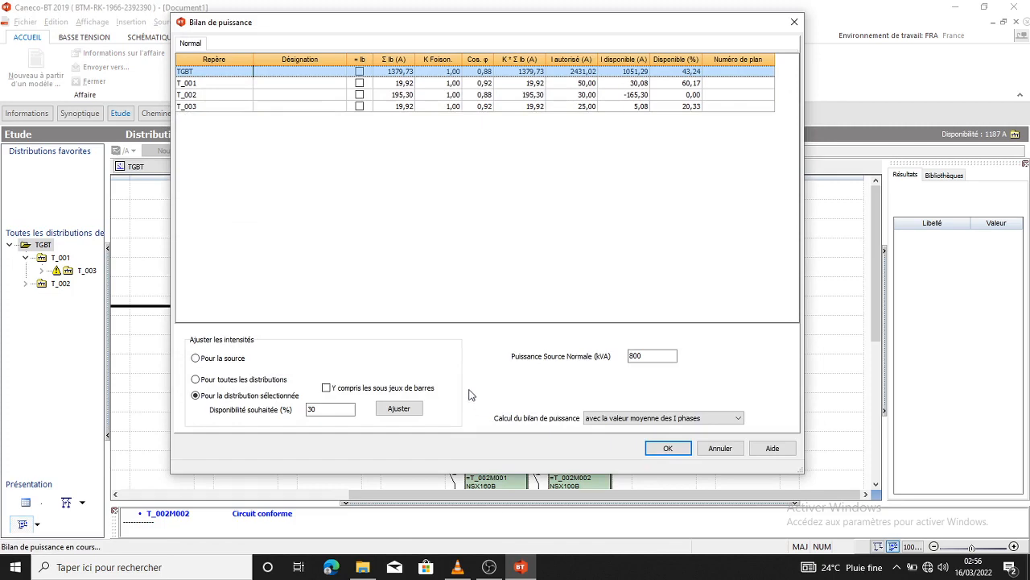
click(667, 449)
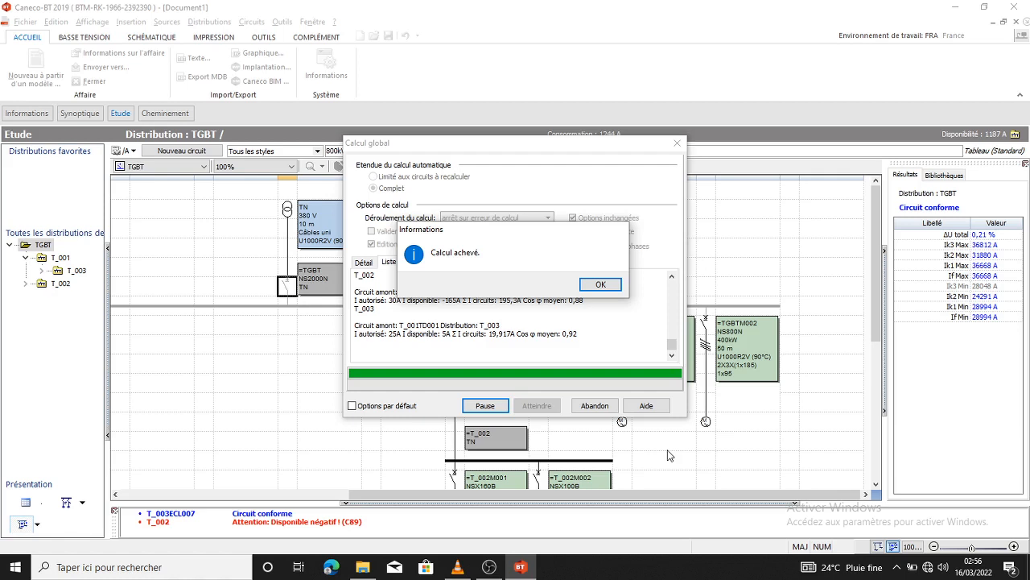
Step: Close the completed global calculation and check the selectivity results of motor circuits TGBTM001 and TGBTM002
click(602, 285)
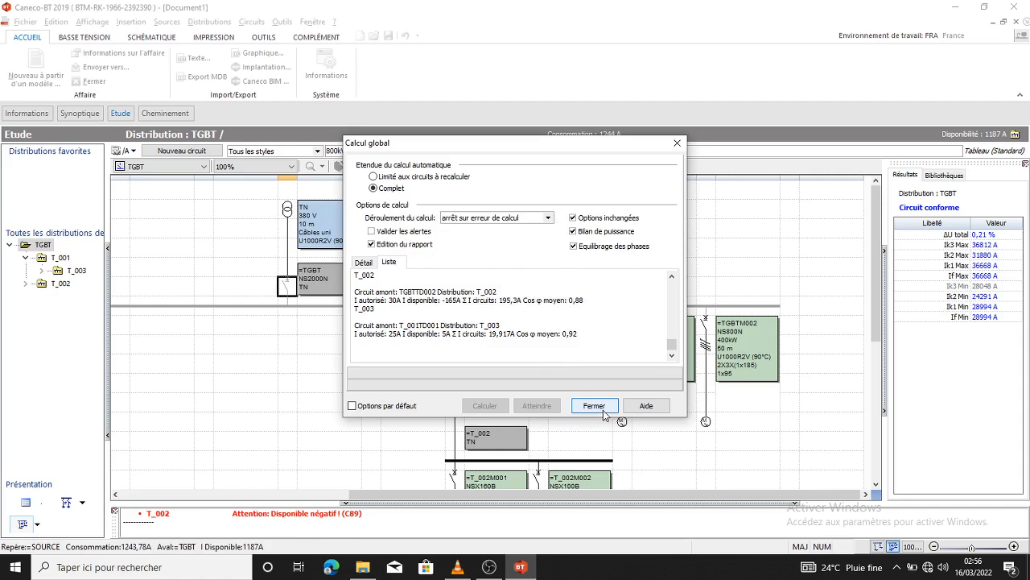
click(594, 405)
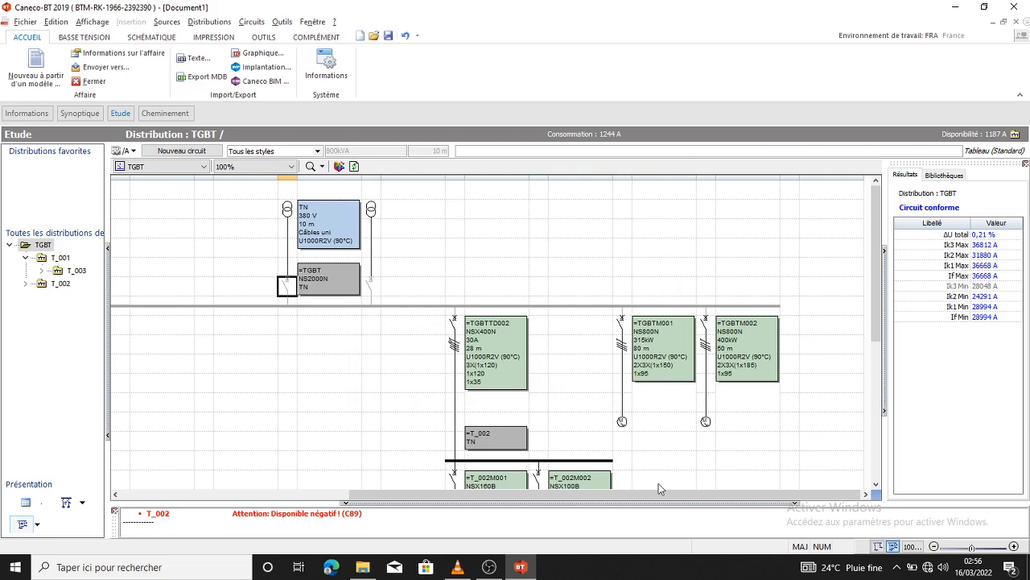
click(637, 347)
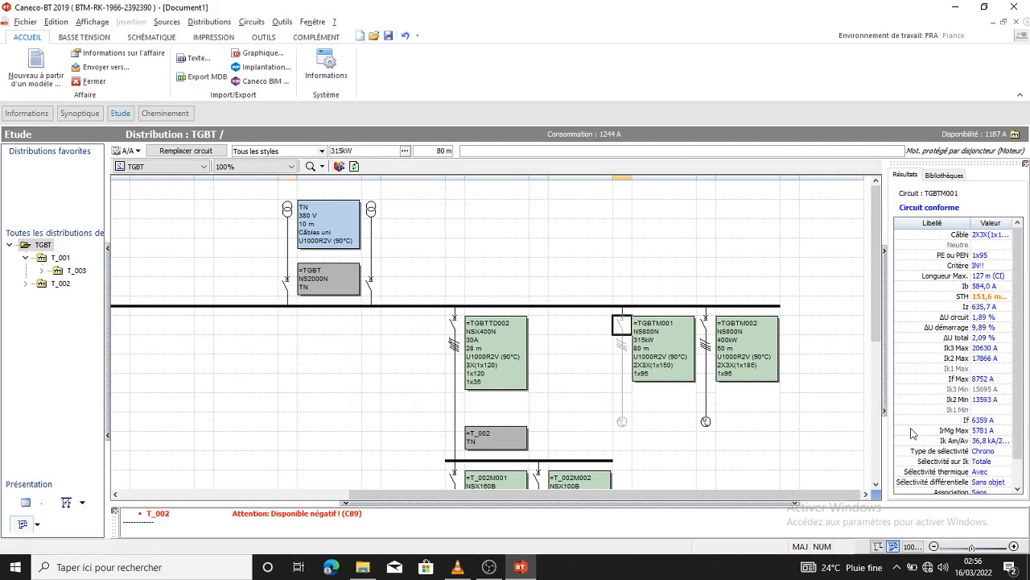
scroll(980, 435, down, 1)
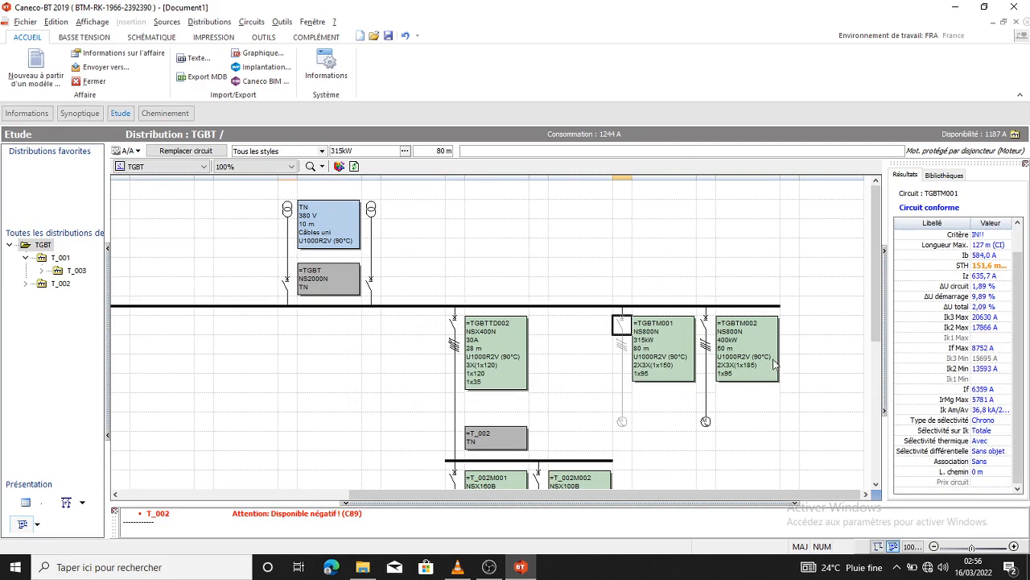
click(709, 334)
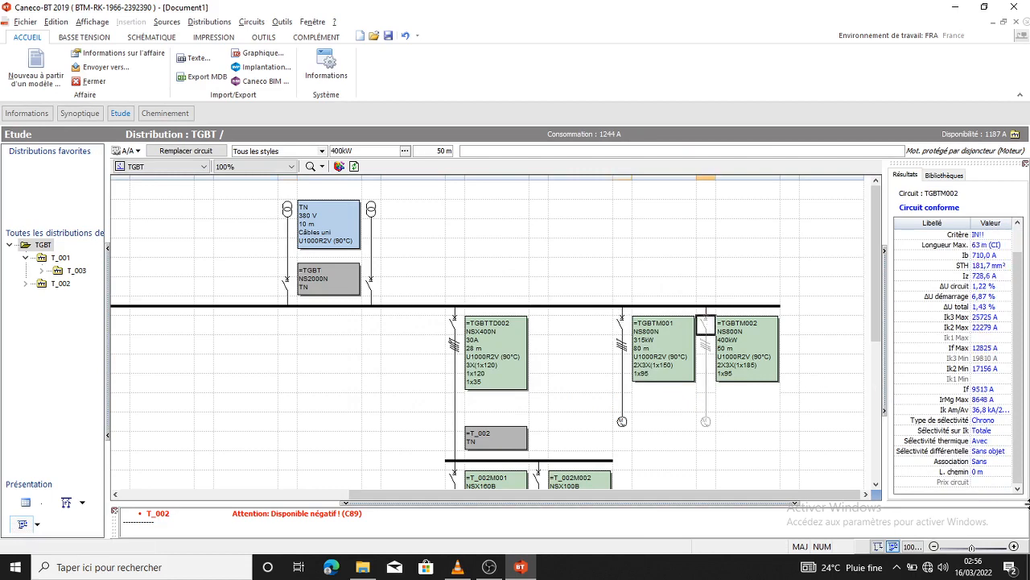
scroll(778, 414, down, 3)
scroll(488, 222, up, 1)
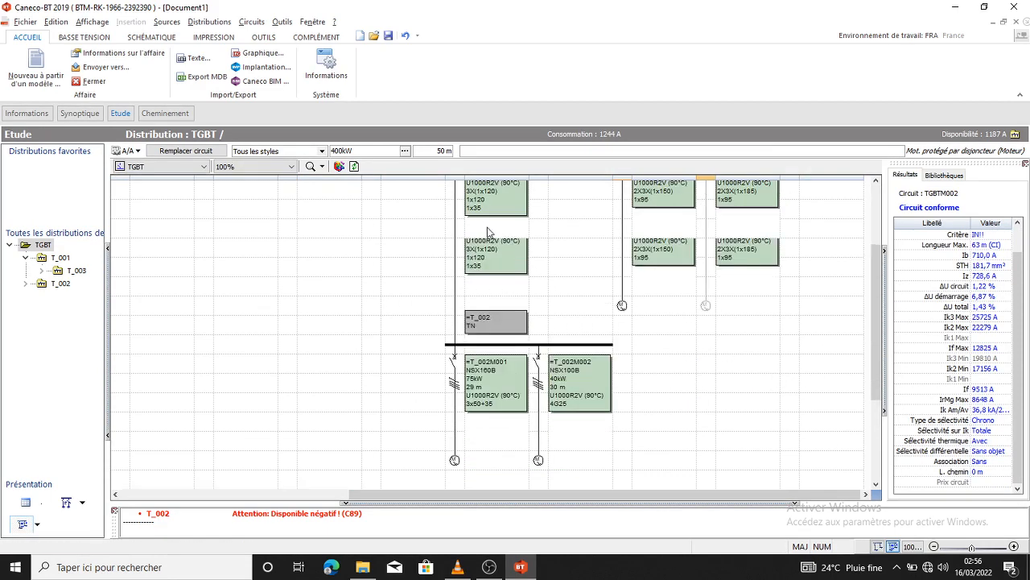
Step: Examine the selectivity results of circuits TGBTTD002, T_002M002, T_002M001, T_003ECL007 and TGBTTD001 in turn
click(451, 221)
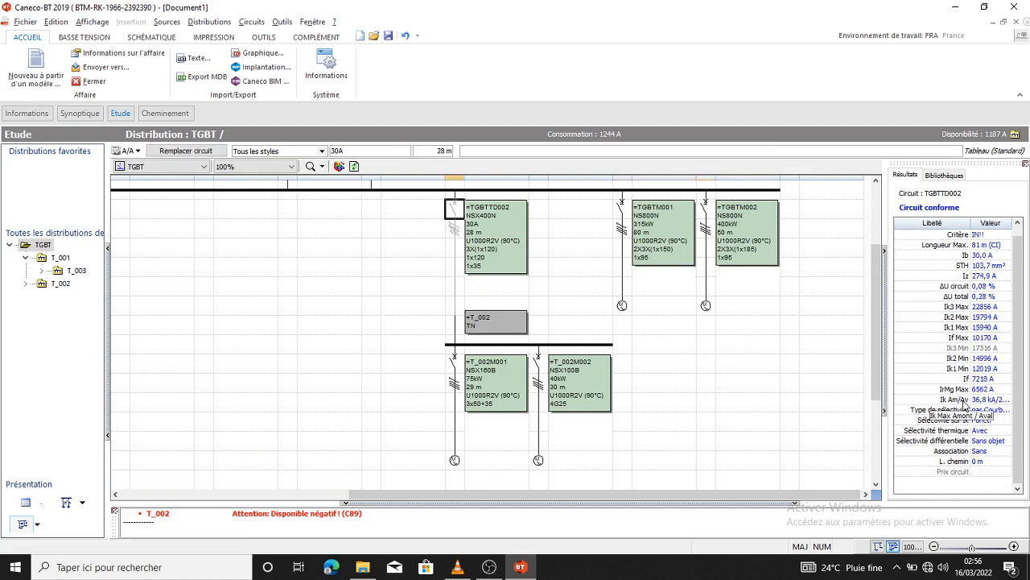
click(537, 362)
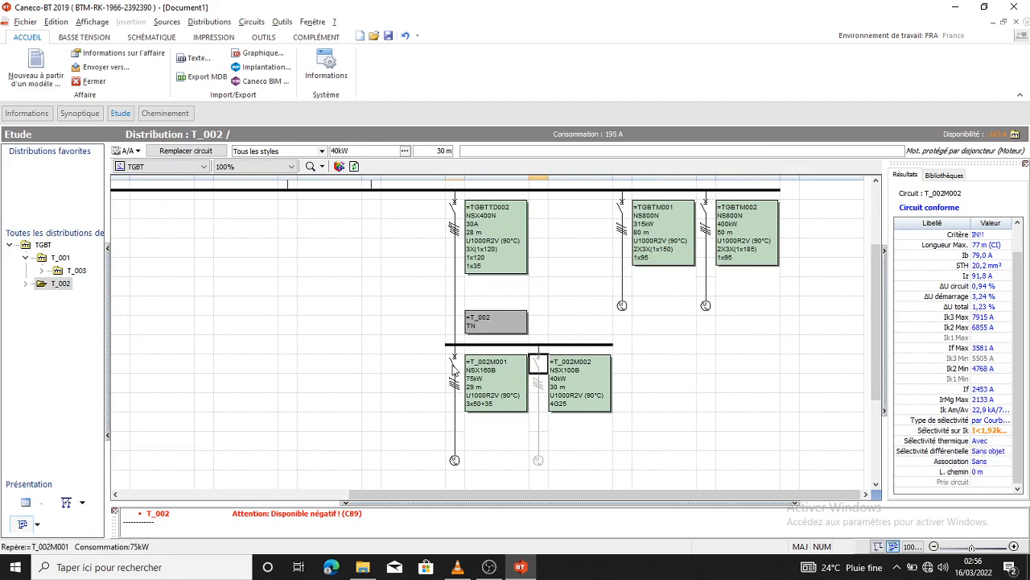
click(453, 369)
scroll(509, 440, down, 3)
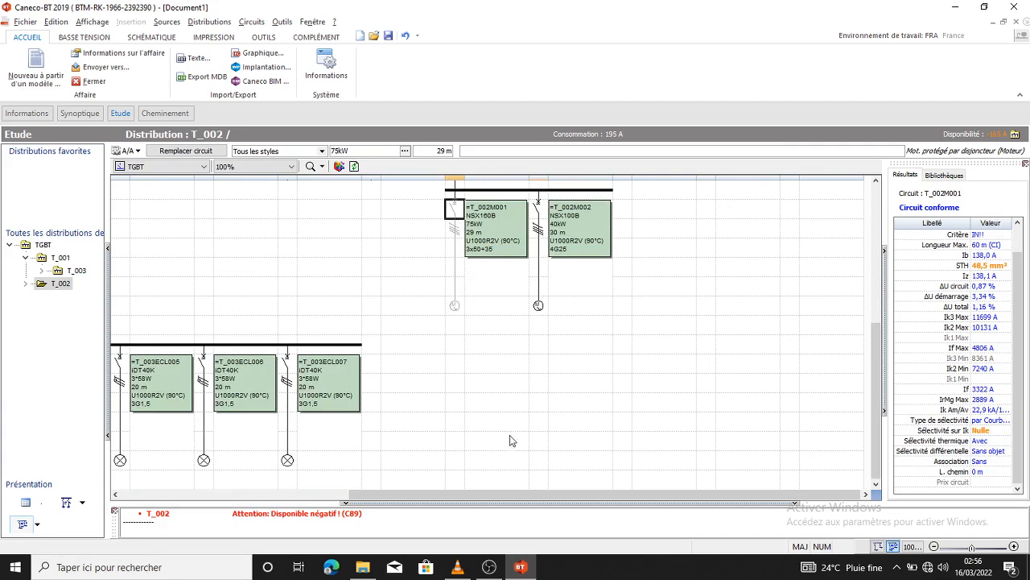
click(299, 367)
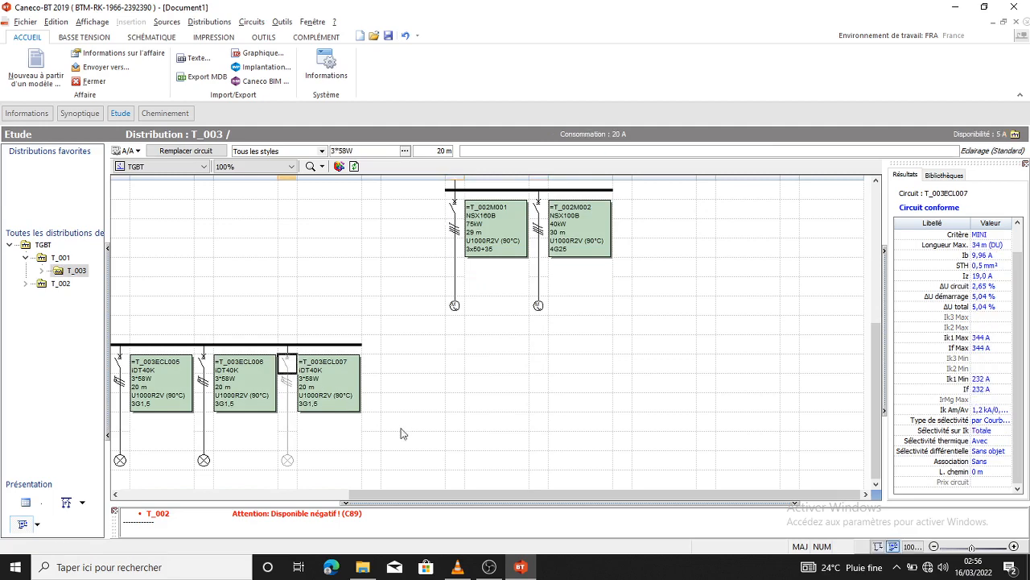
drag(224, 455, 227, 450)
scroll(331, 338, up, 3)
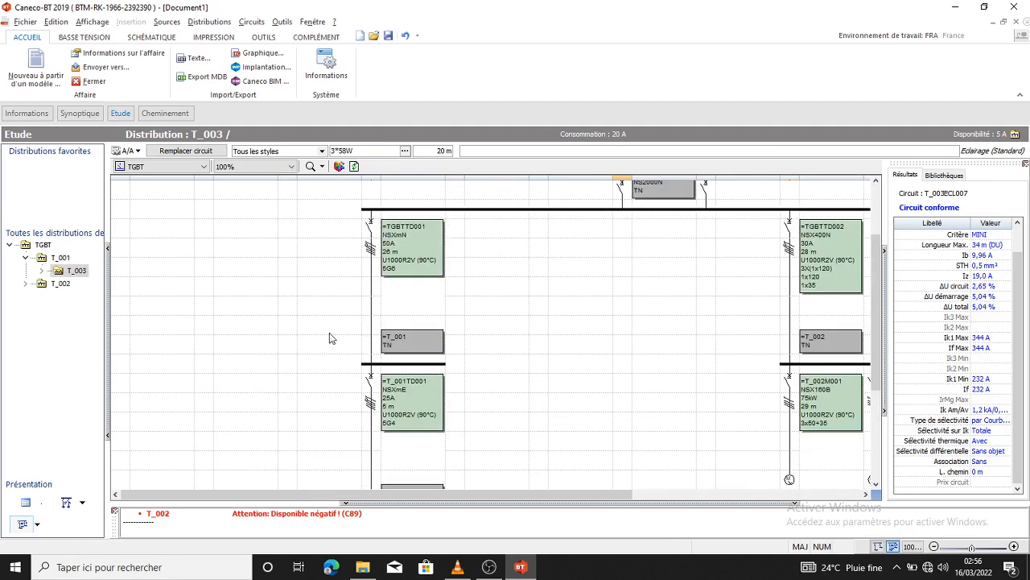
click(370, 223)
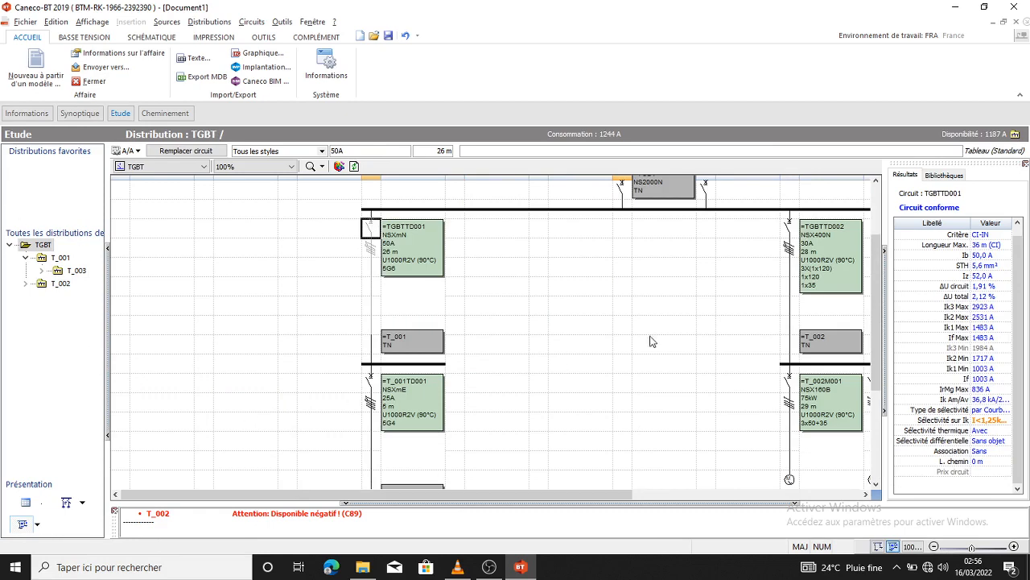
Step: Display the selectivity curves of motor circuit T_002M002 against its upstream circuit TGBTTD002, then close its circuit sheet
drag(549, 494, 752, 537)
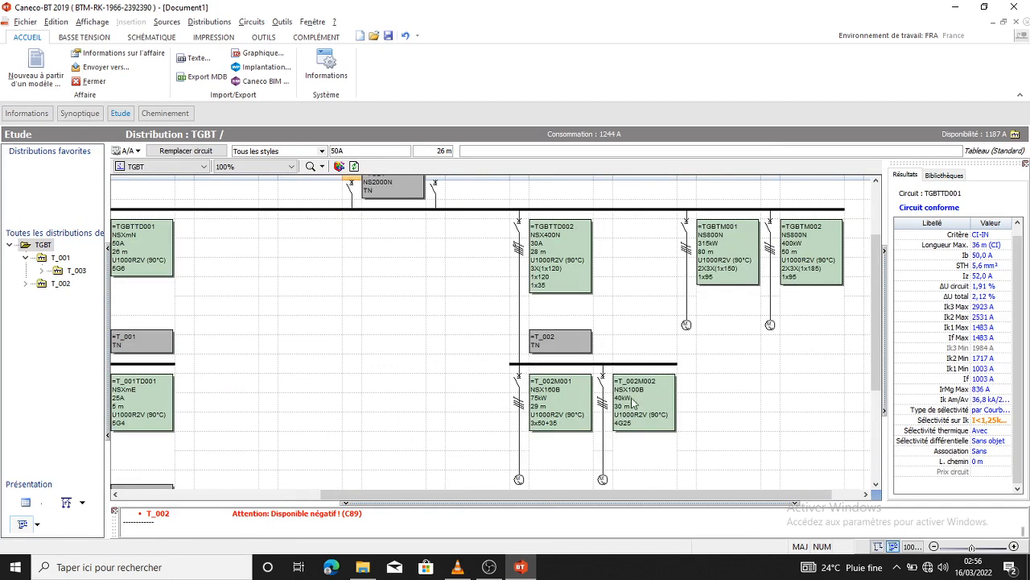
click(604, 384)
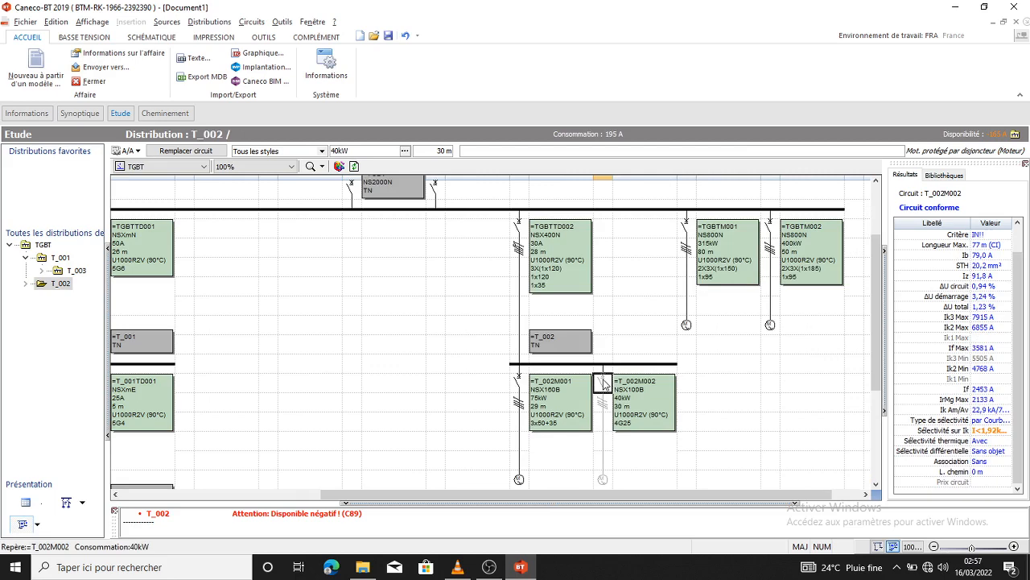
double_click(604, 384)
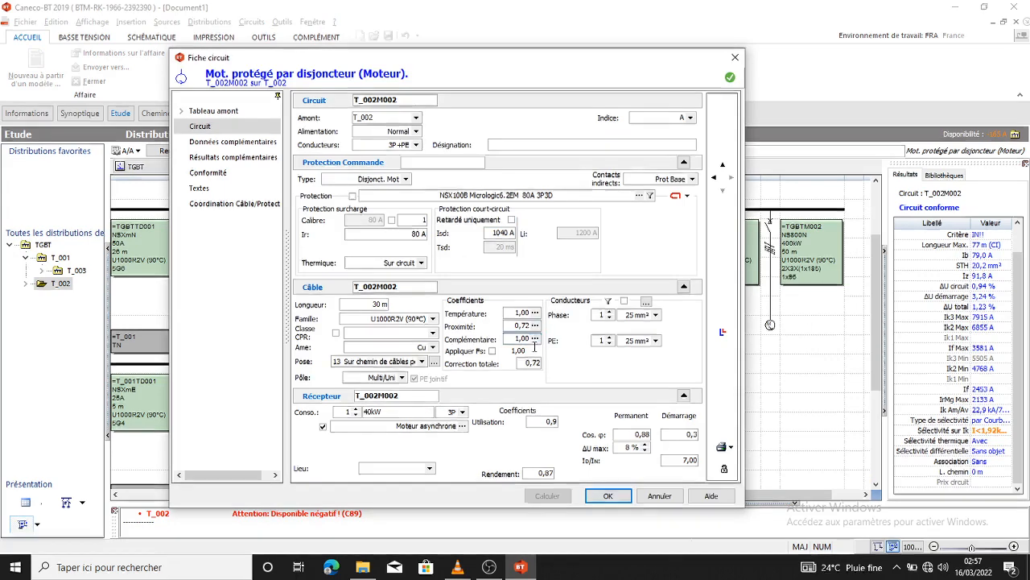
click(721, 334)
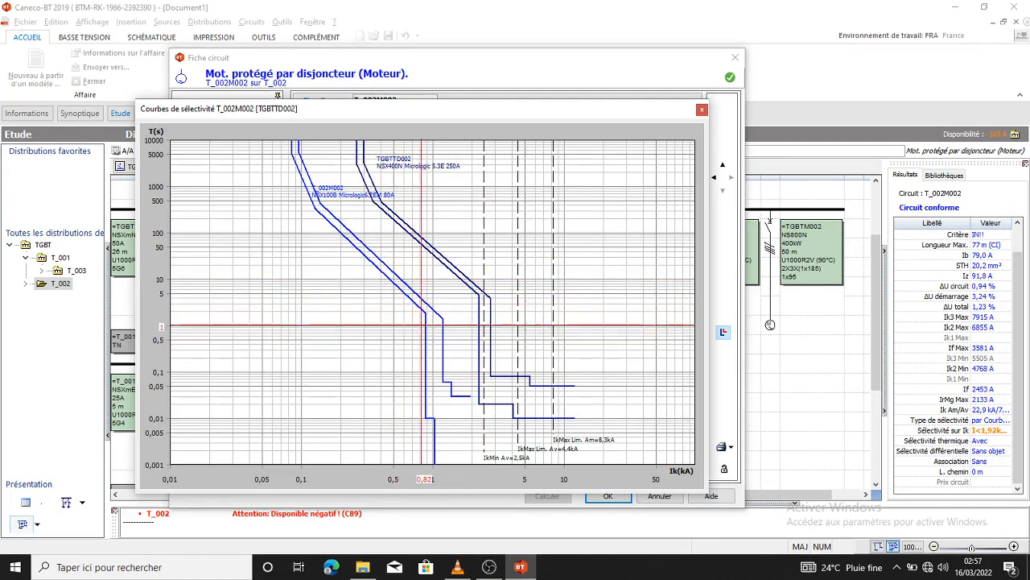
click(701, 111)
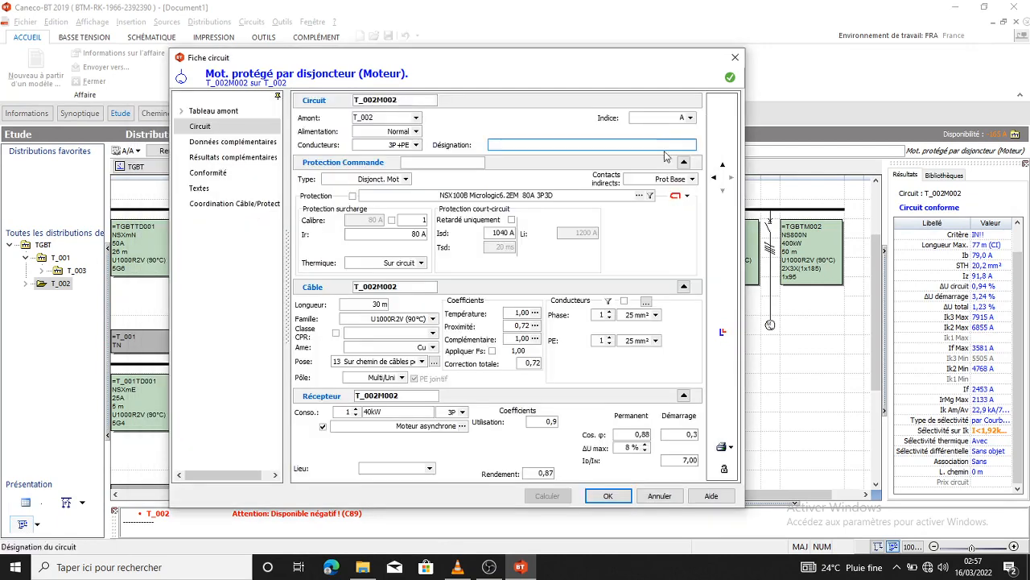
click(735, 57)
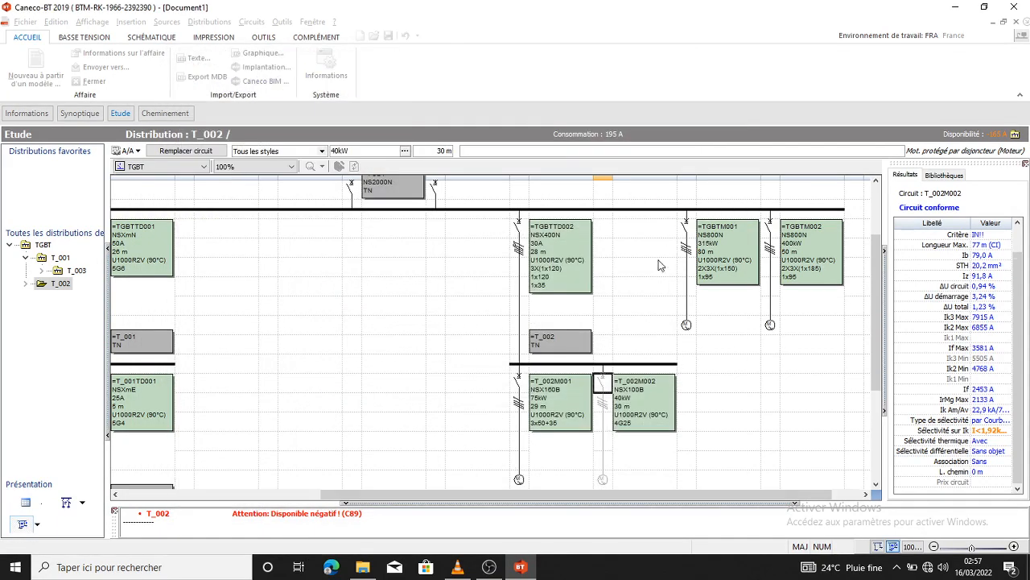
Step: Open circuit TGBTTD002, consult its breaker's catalogue data and view its selectivity curves against TGBT
click(517, 229)
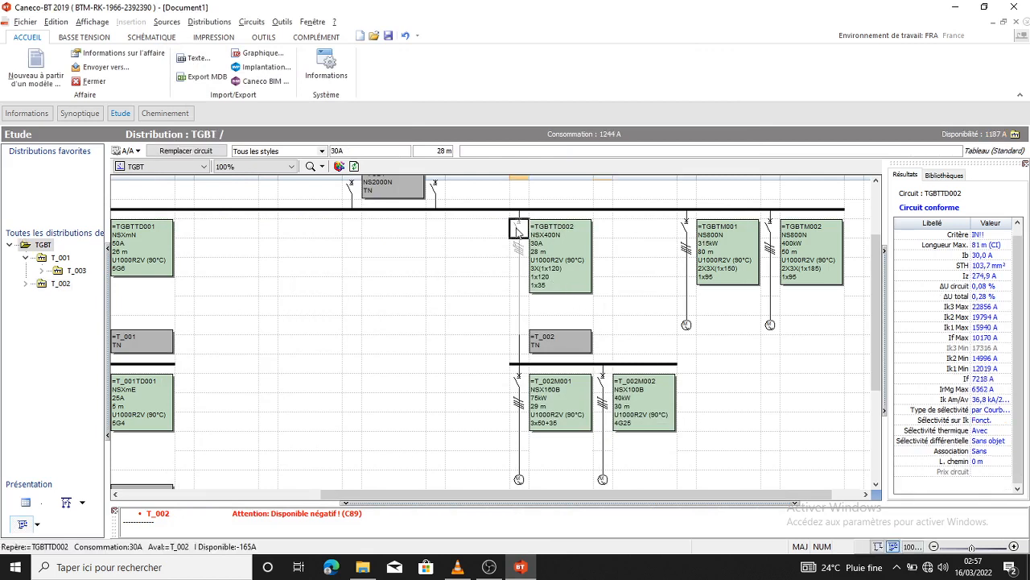
double_click(532, 284)
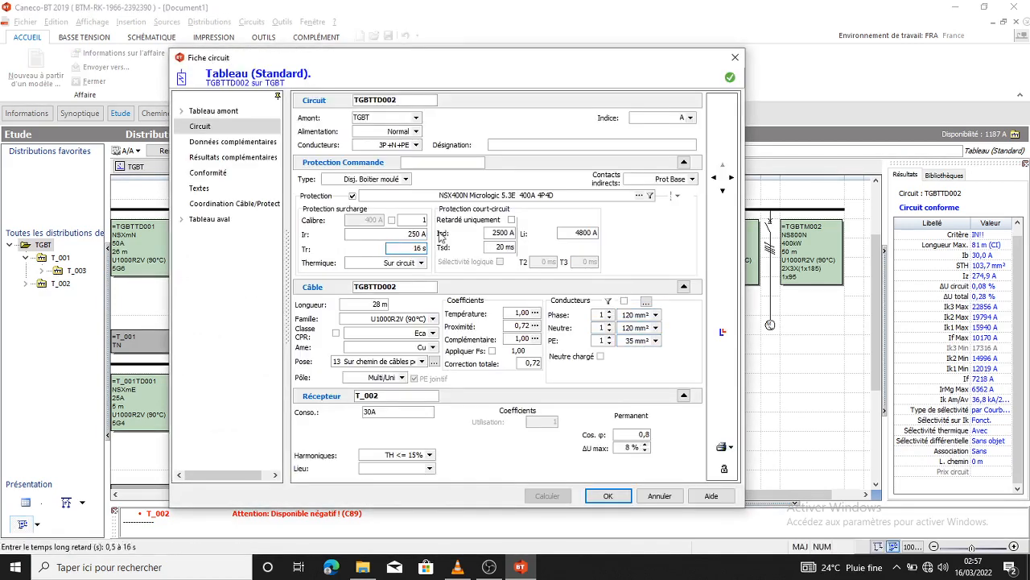
click(635, 197)
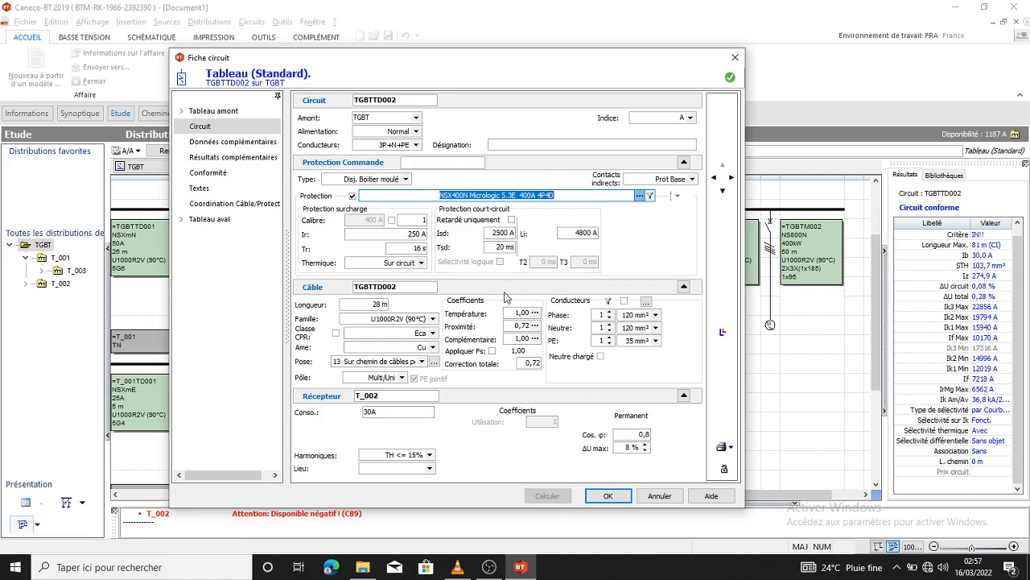
click(797, 99)
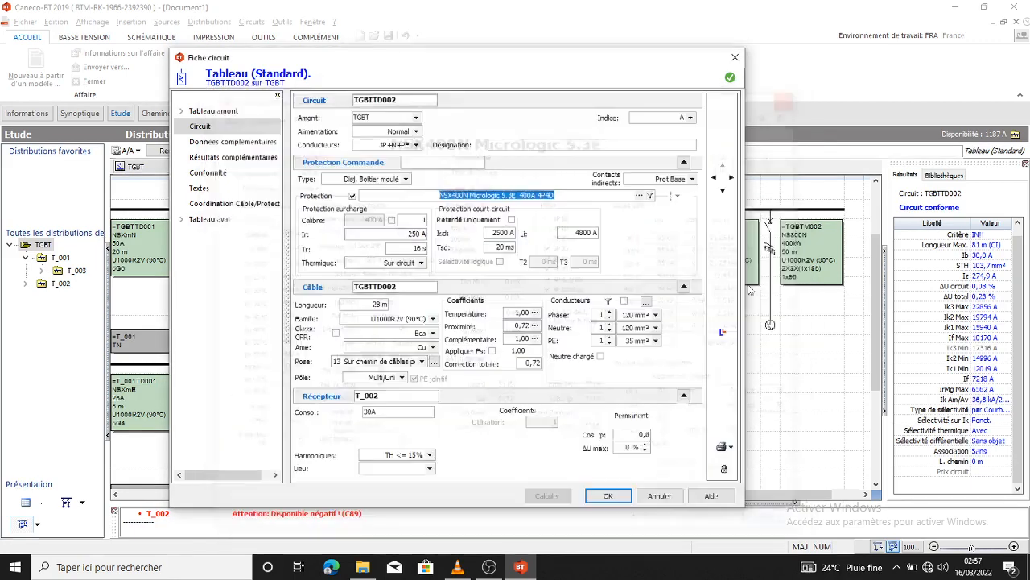
click(723, 332)
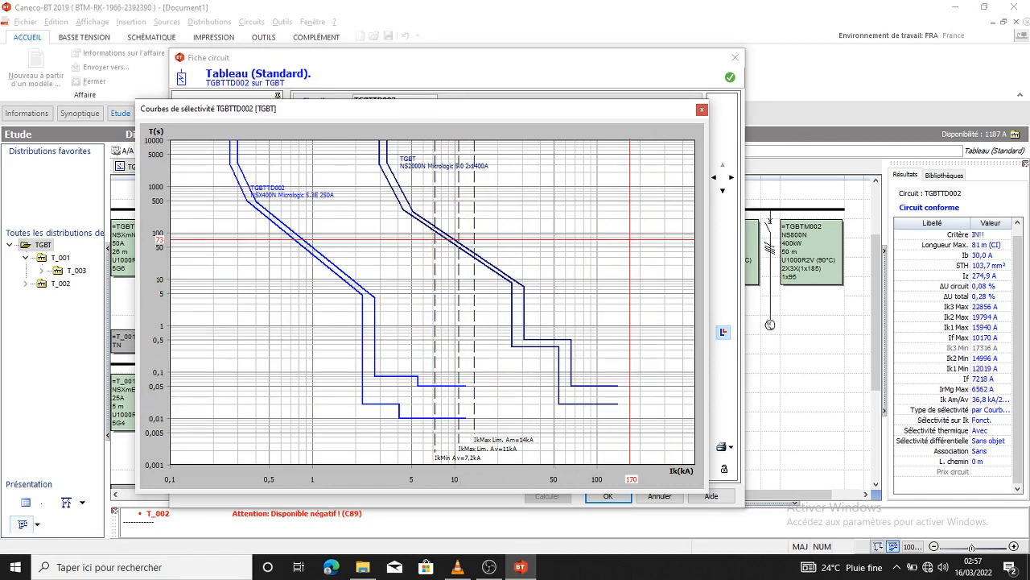
click(702, 110)
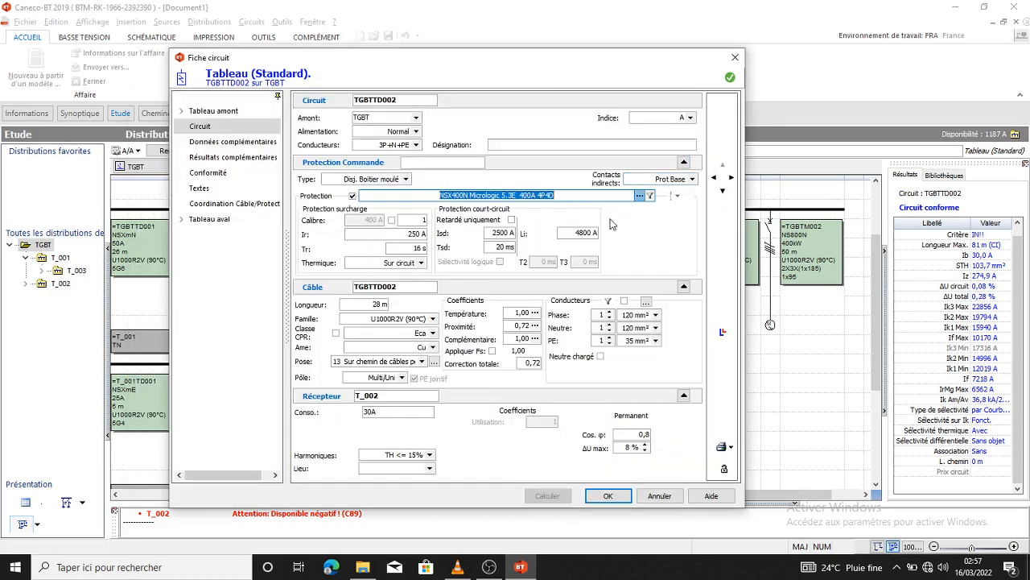
Step: Replace the protection of circuit TGBTTD002 with the catalogue breaker NSX630N Micrologic 5.3A, 630 A, 4P4D
click(639, 196)
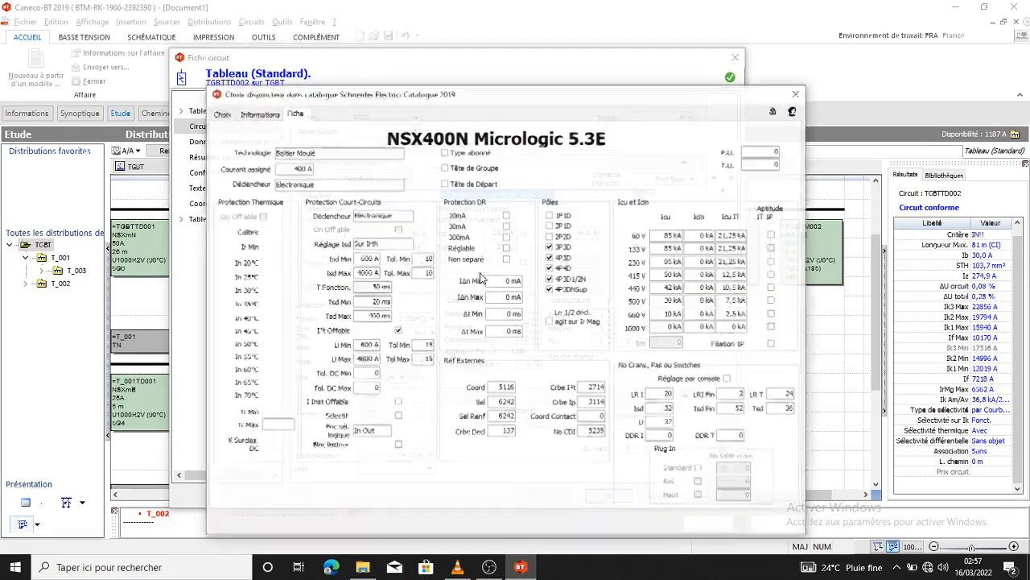
click(222, 114)
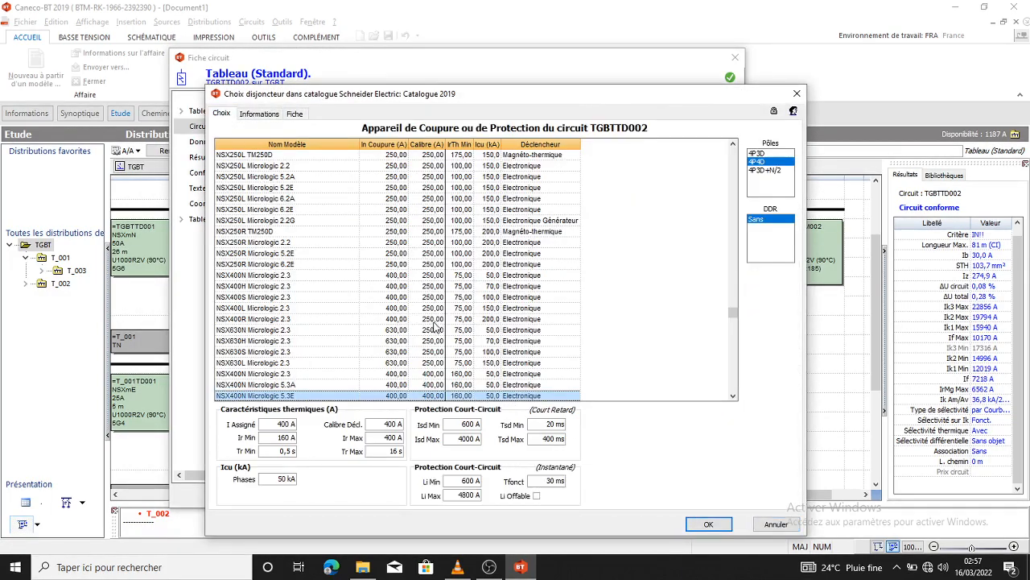
scroll(440, 322, down, 7)
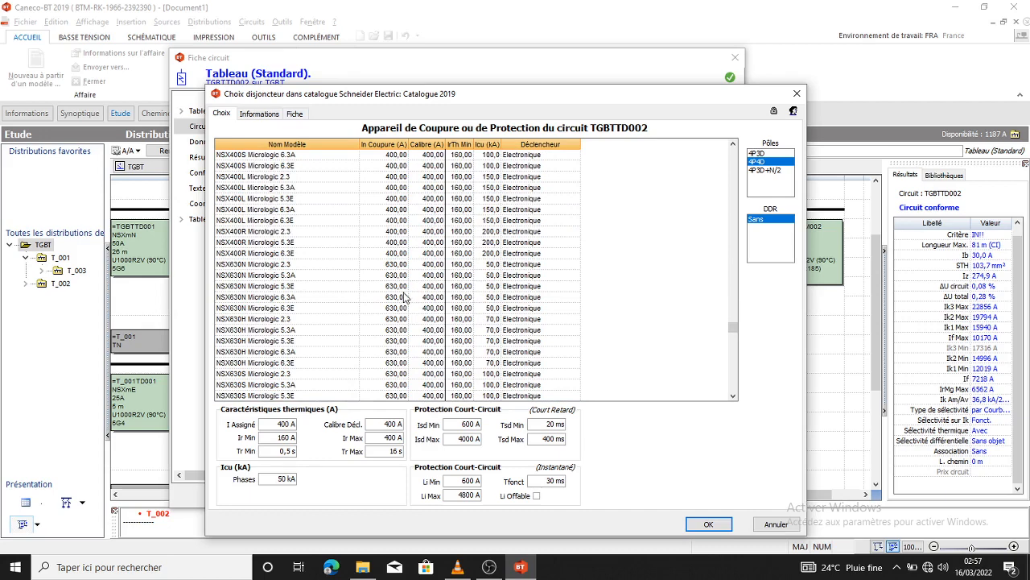
click(392, 275)
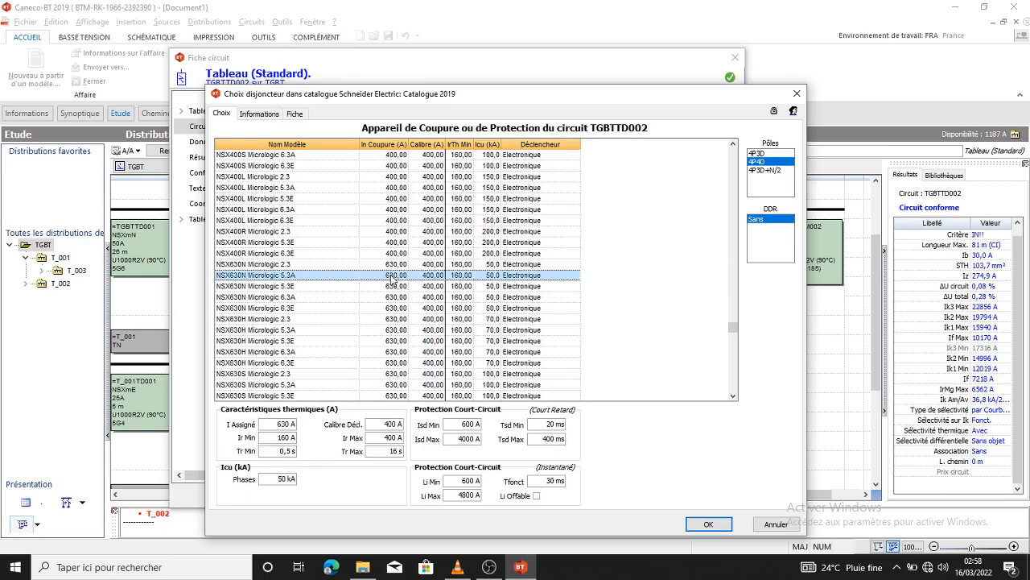
click(391, 298)
scroll(392, 302, down, 2)
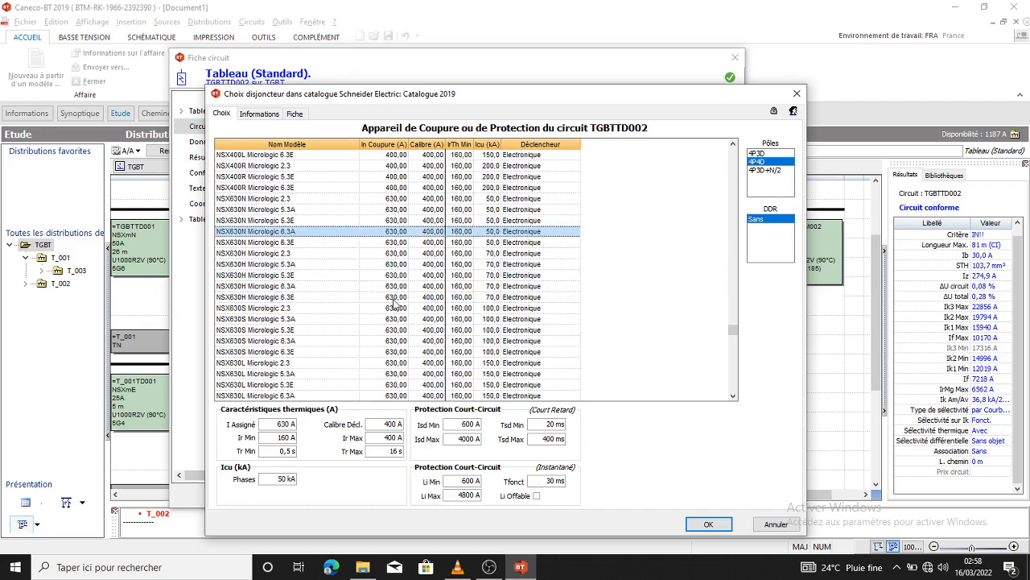
click(396, 374)
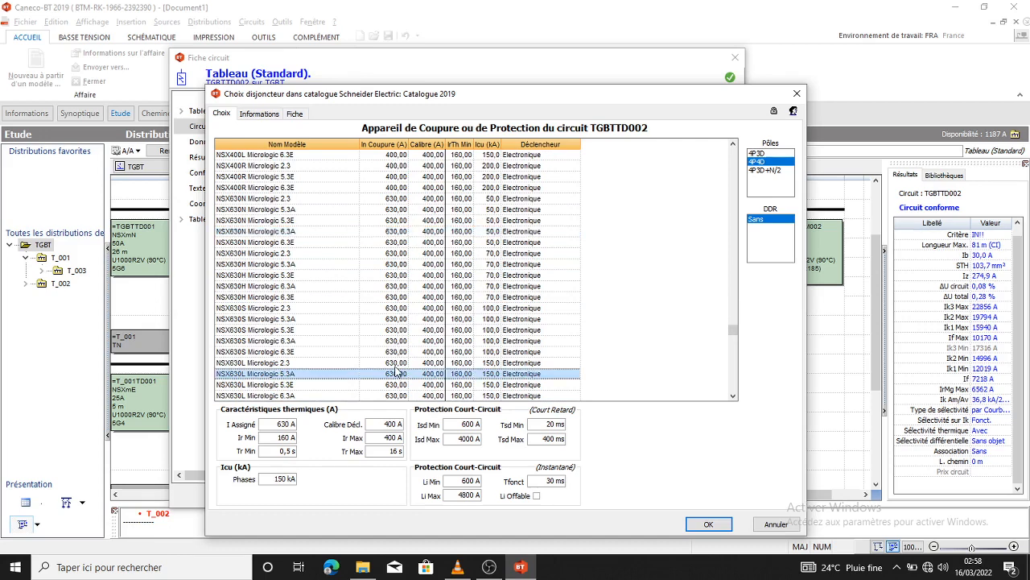
scroll(396, 371, down, 3)
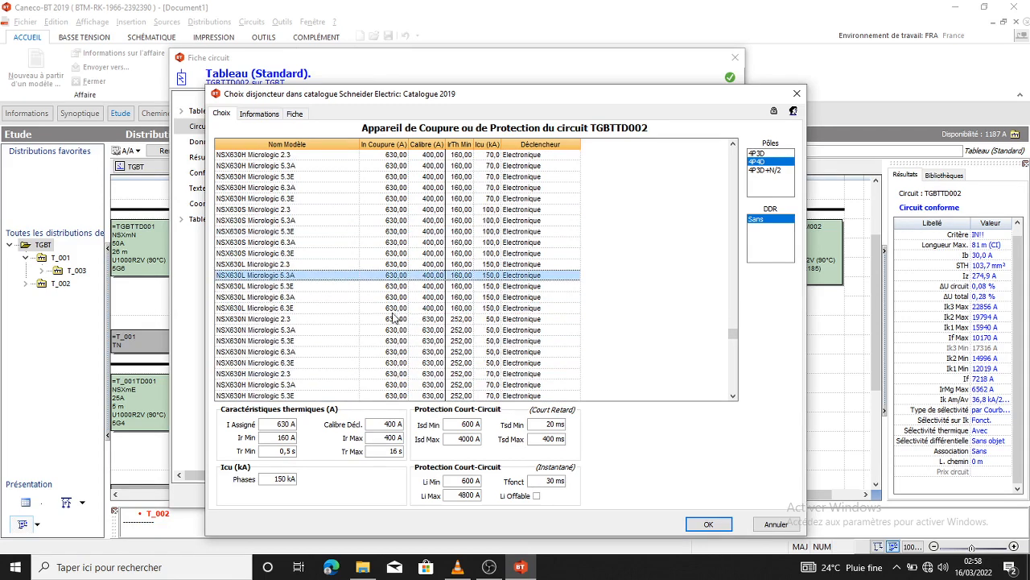
click(394, 320)
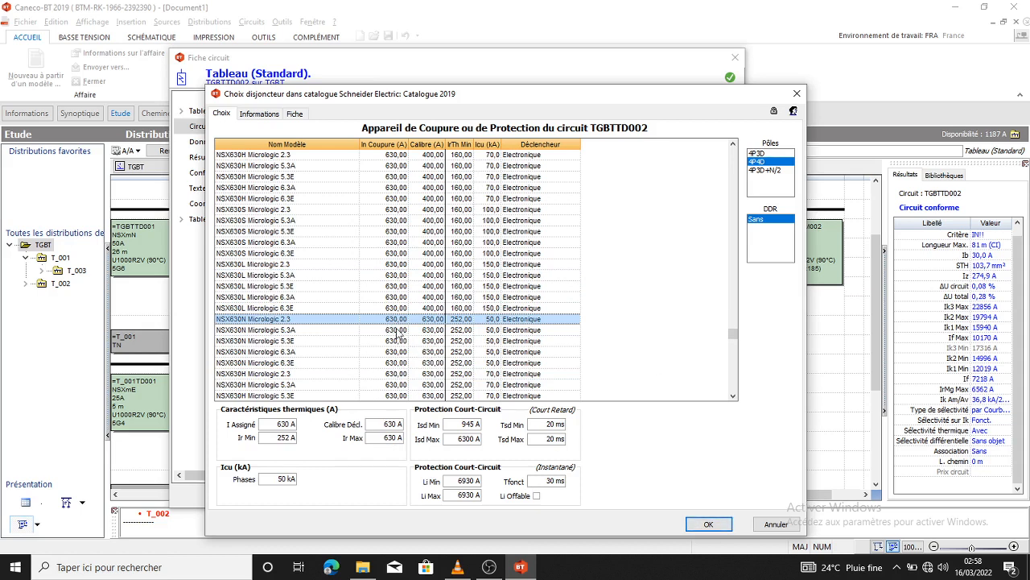
click(715, 526)
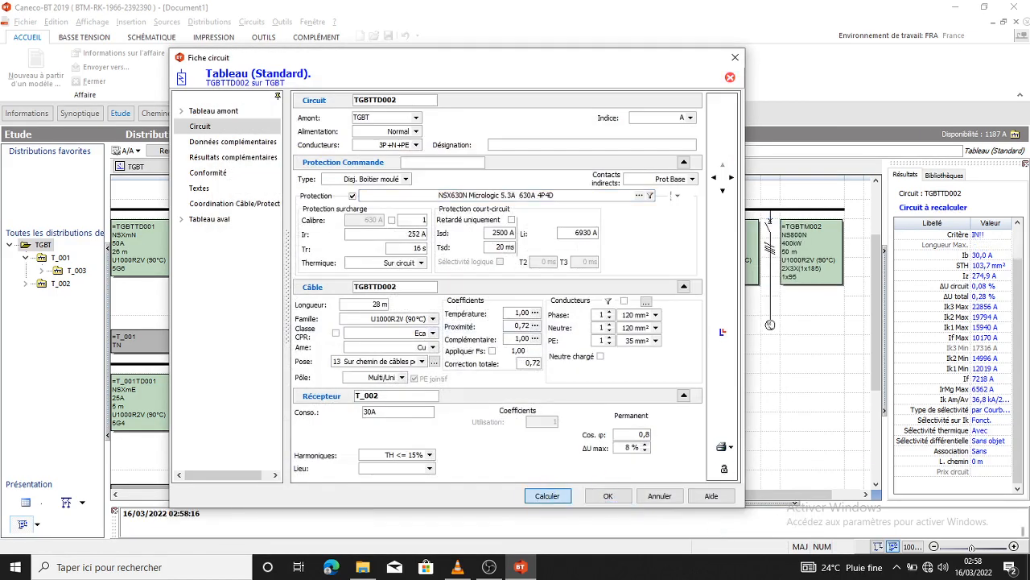
Step: Recalculate circuit TGBTTD002 with its new breaker and display its selectivity curves against TGBT
click(548, 495)
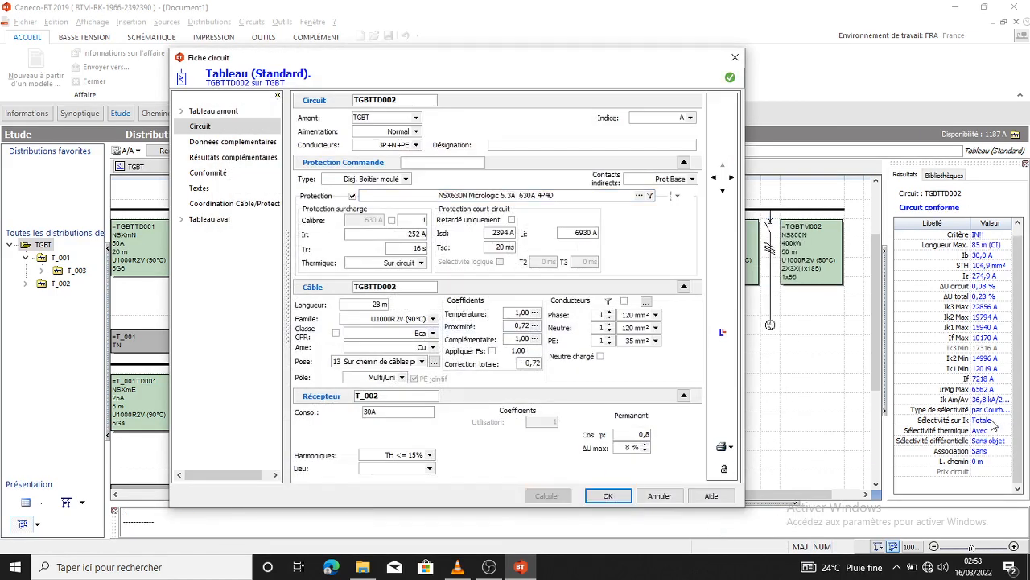
click(722, 331)
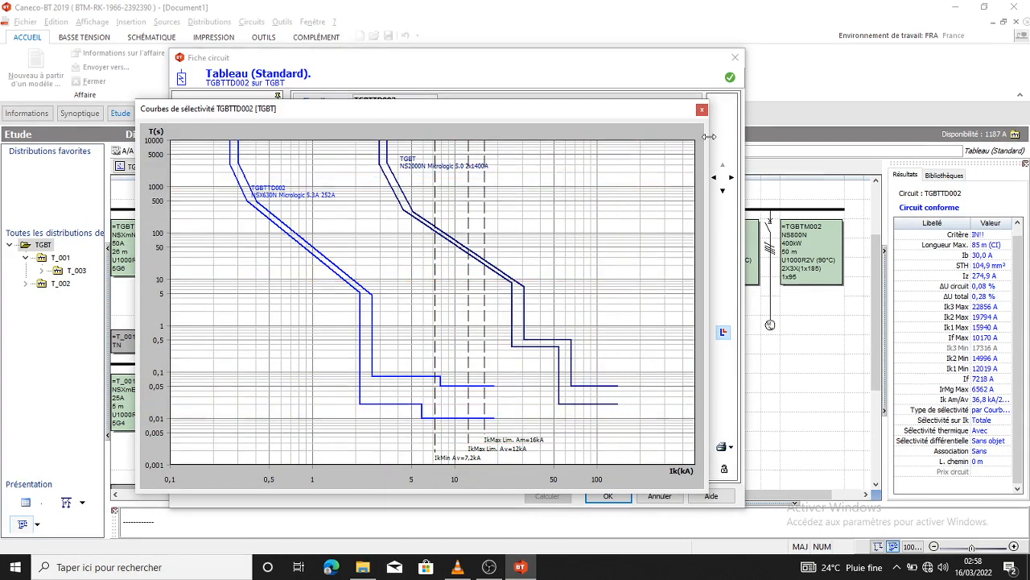
Step: Confirm the changes to circuit TGBTTD002, then run the automatic calculation on distribution T_002
click(701, 111)
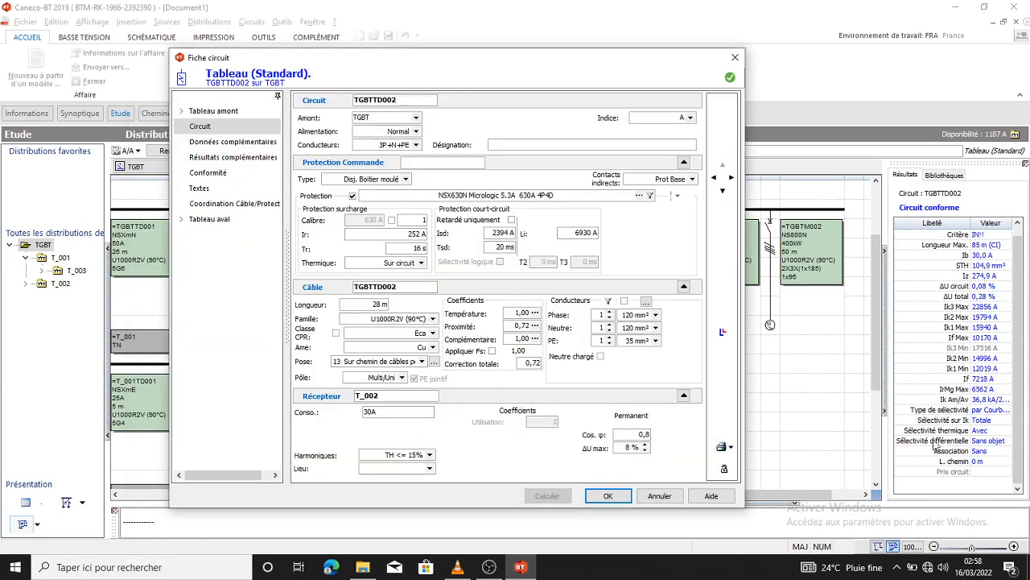
click(608, 496)
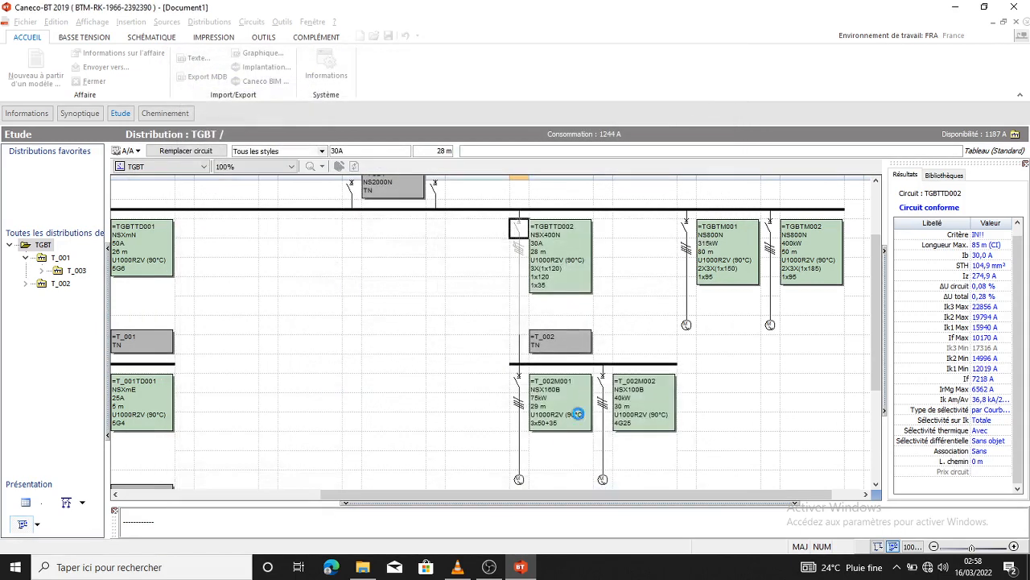
click(636, 367)
right_click(636, 367)
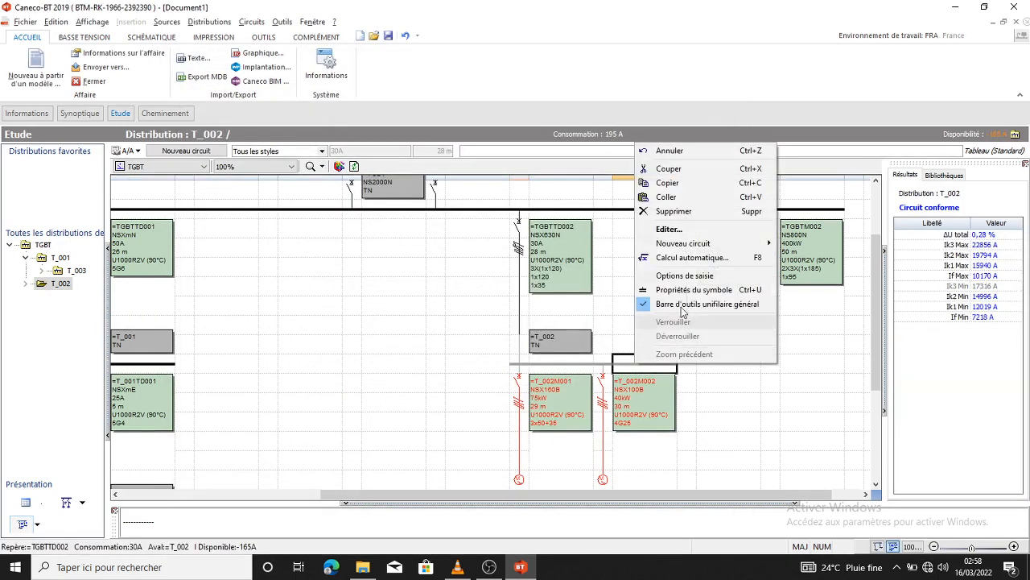
click(682, 261)
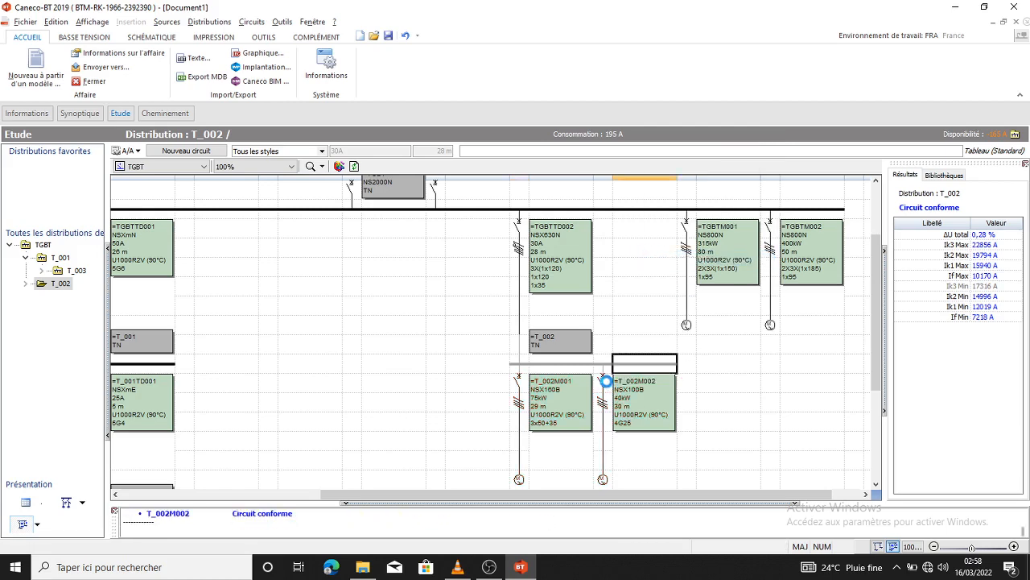
Step: Display the selectivity curves of motor circuit T_002M002 against the re-equipped TGBTTD002, then close the circuit sheet
click(605, 384)
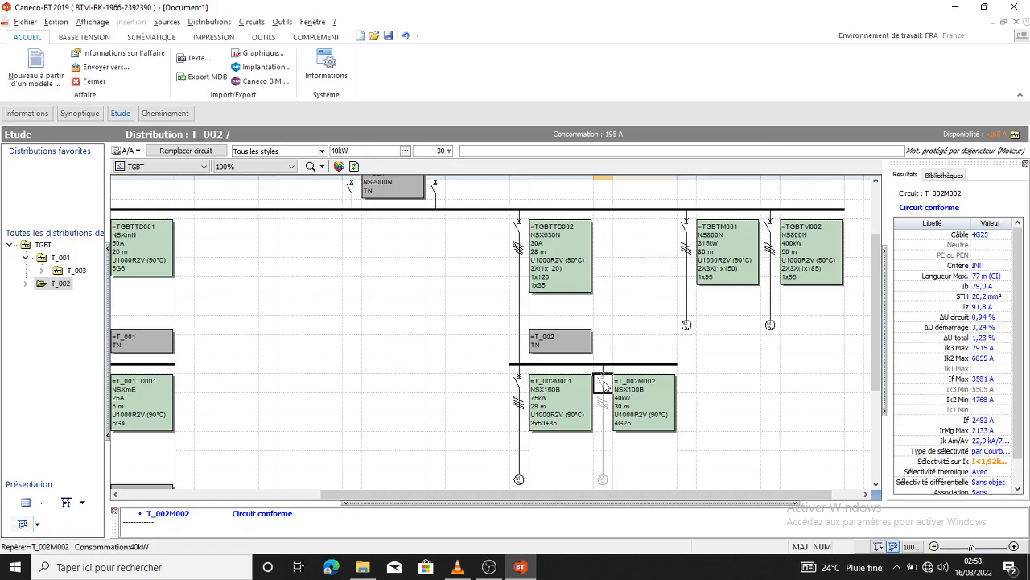
double_click(604, 384)
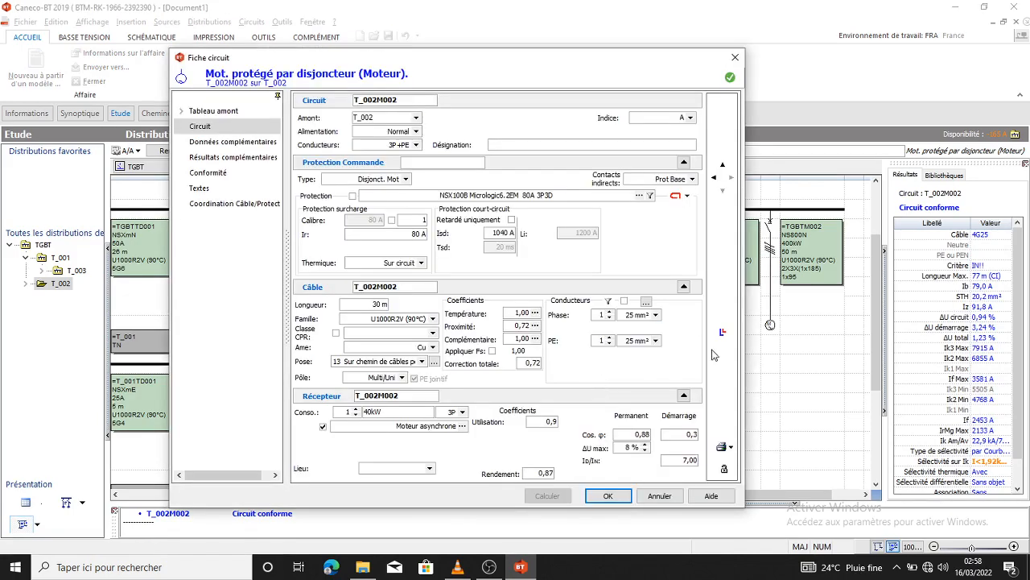
click(722, 332)
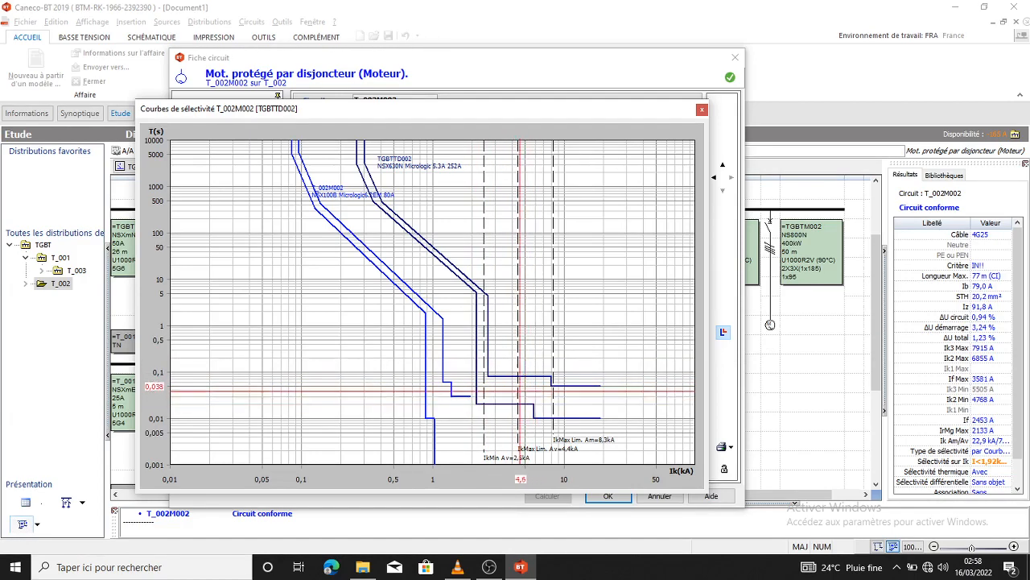
click(735, 58)
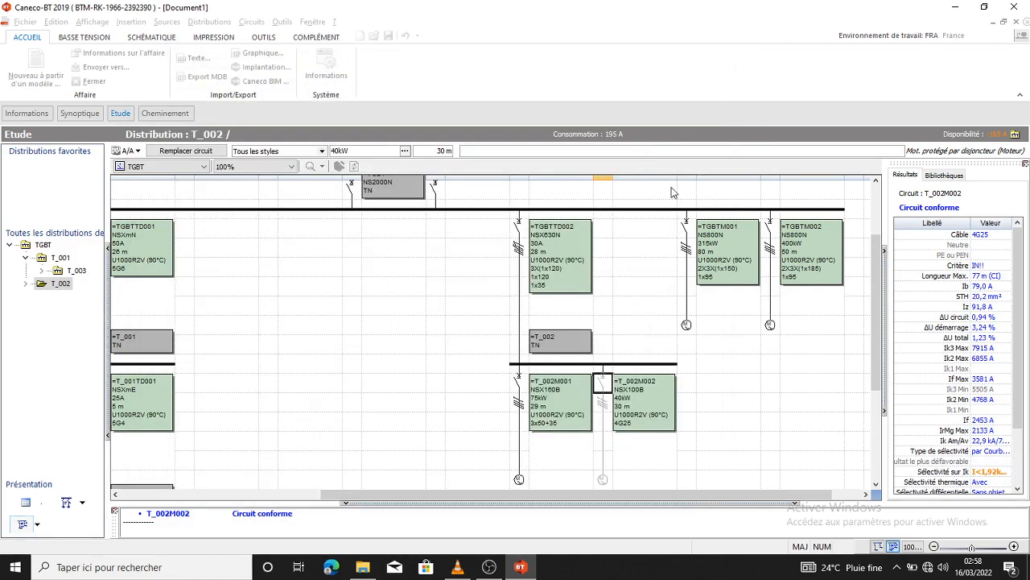
Step: Recalculate circuit TGBTTD002 with its Isd threshold set to 4000 A and check its selectivity curves against TGBT
click(518, 227)
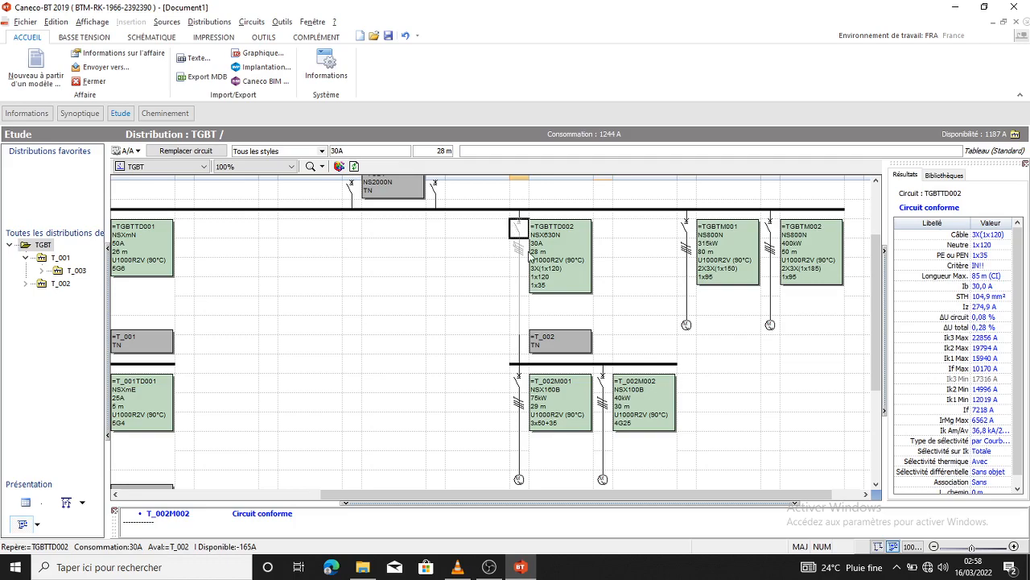
double_click(530, 257)
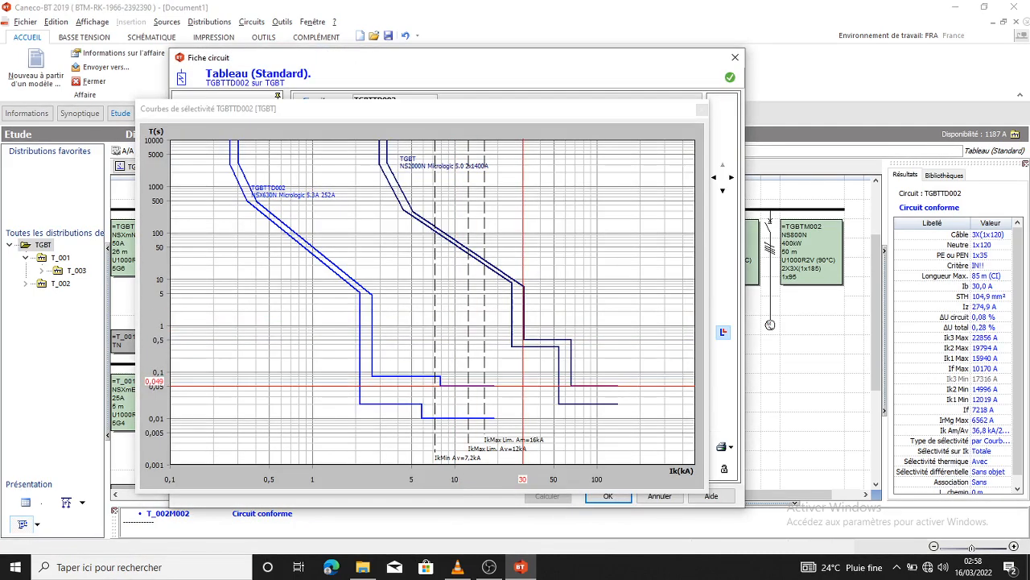
click(702, 109)
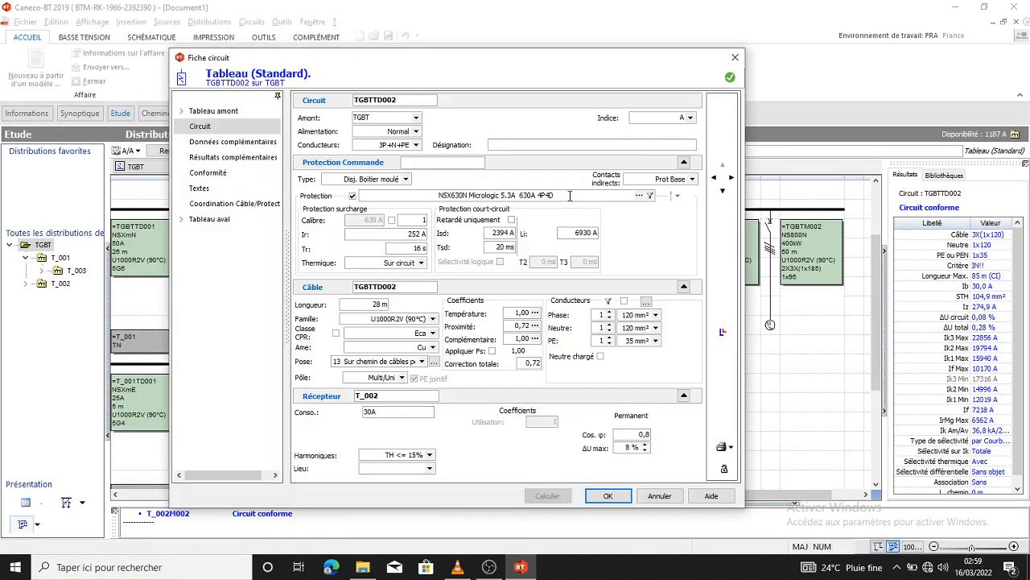
click(510, 236)
text(4000)
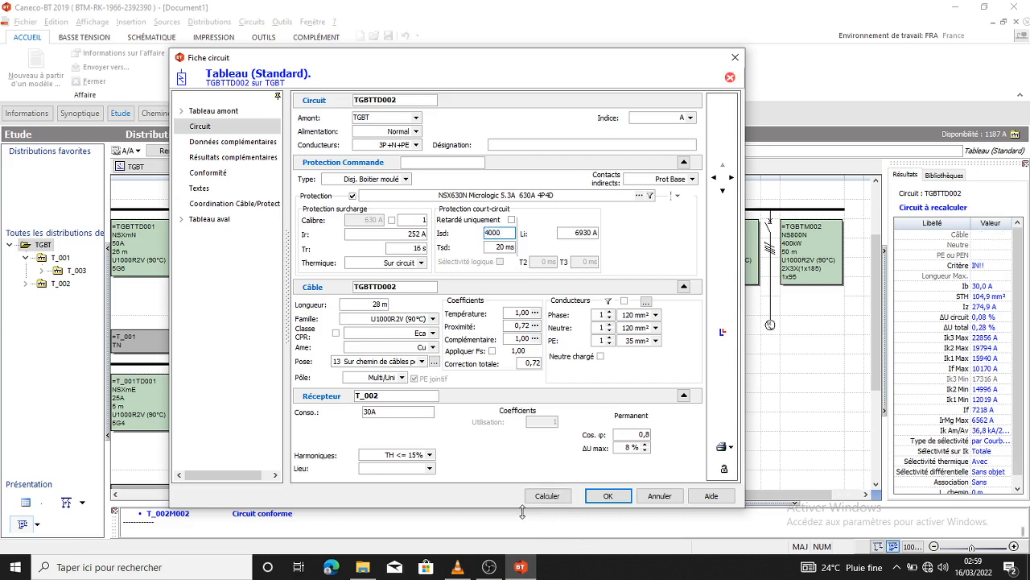
click(545, 497)
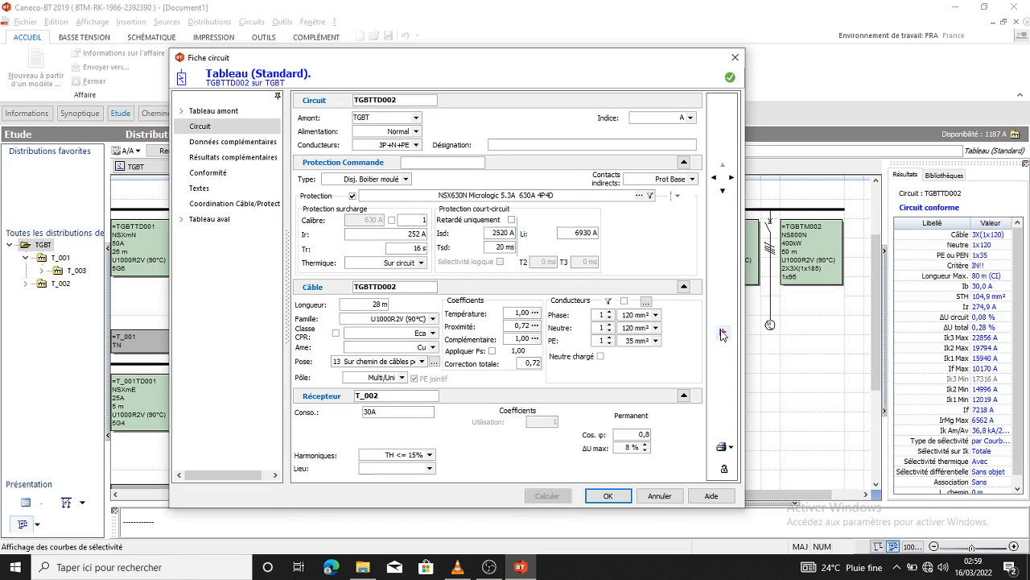
click(723, 333)
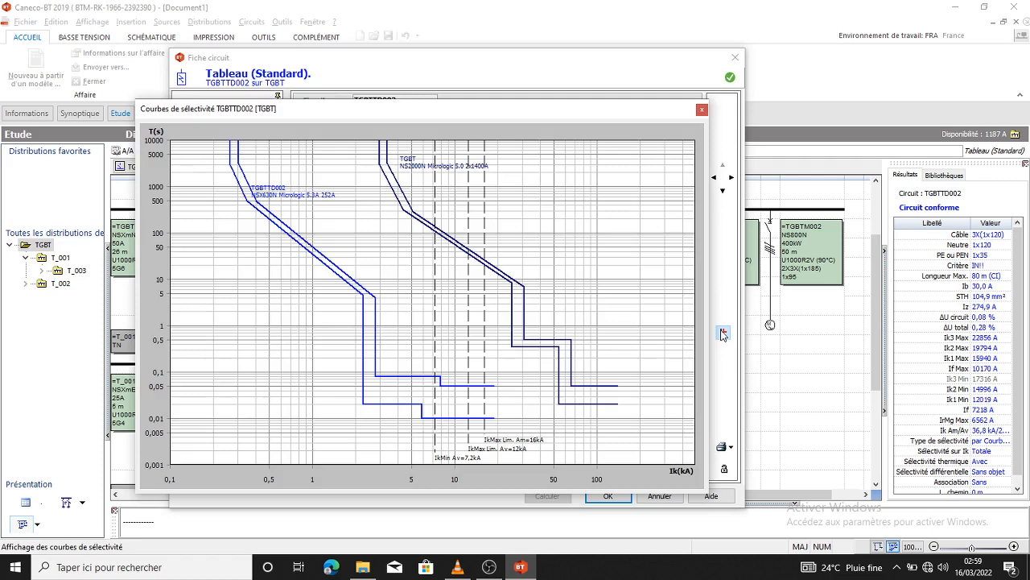
click(701, 110)
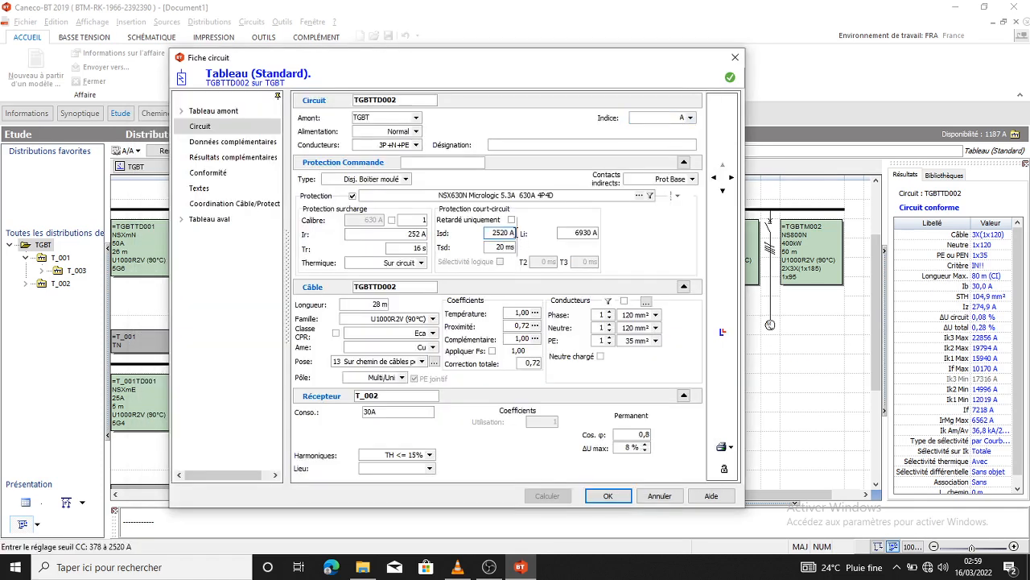
Step: Try to raise the Isd threshold of circuit TGBTTD002 to 6000 A and 6300 A, recalculating the circuit
click(515, 232)
drag(514, 233, 468, 236)
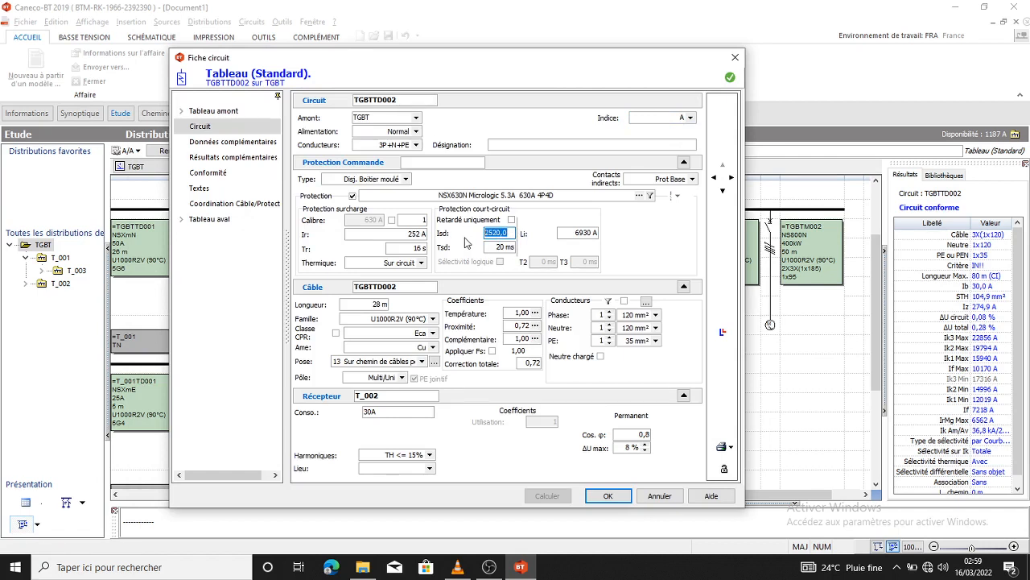
text(60000)
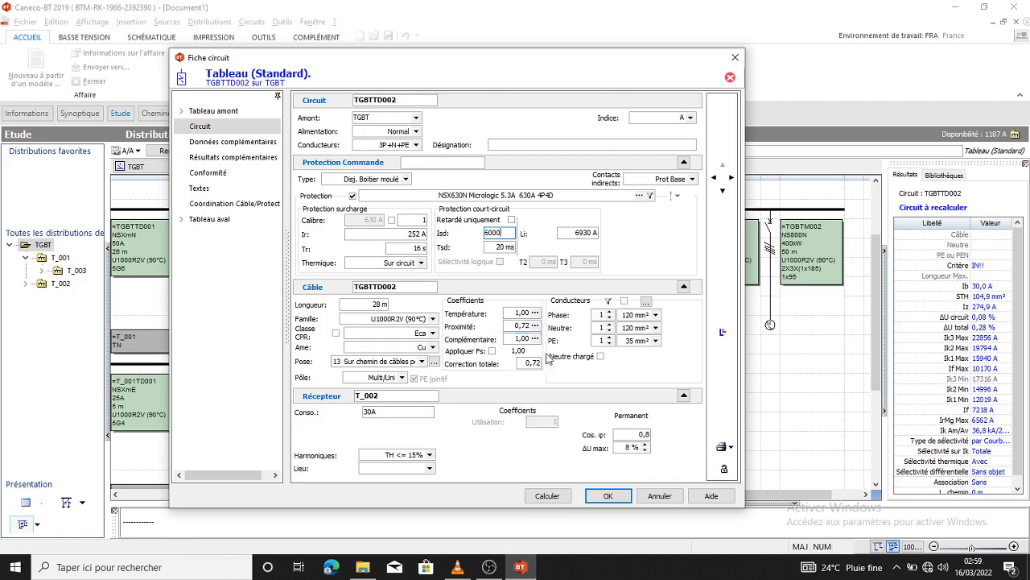
click(511, 219)
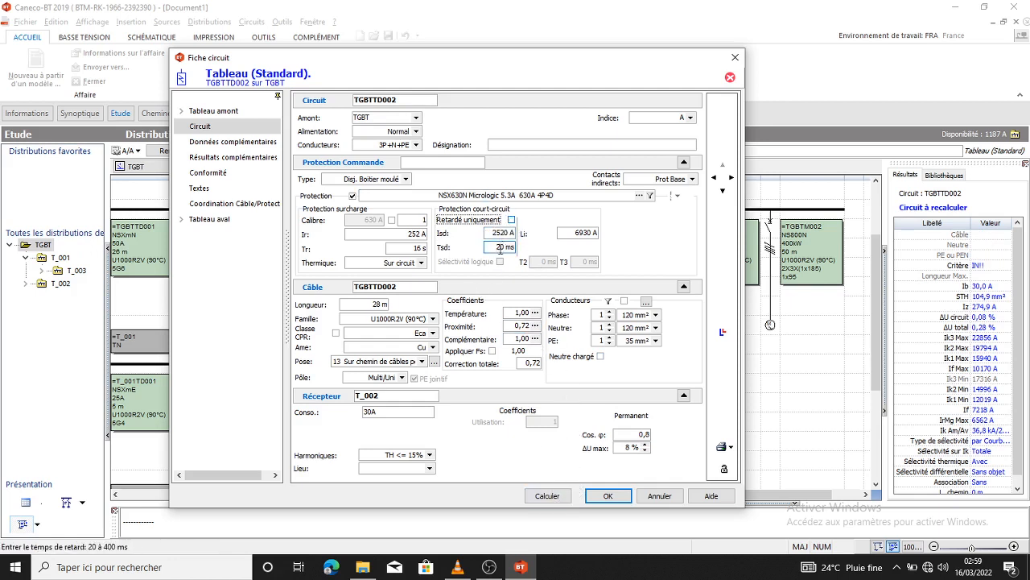
click(507, 233)
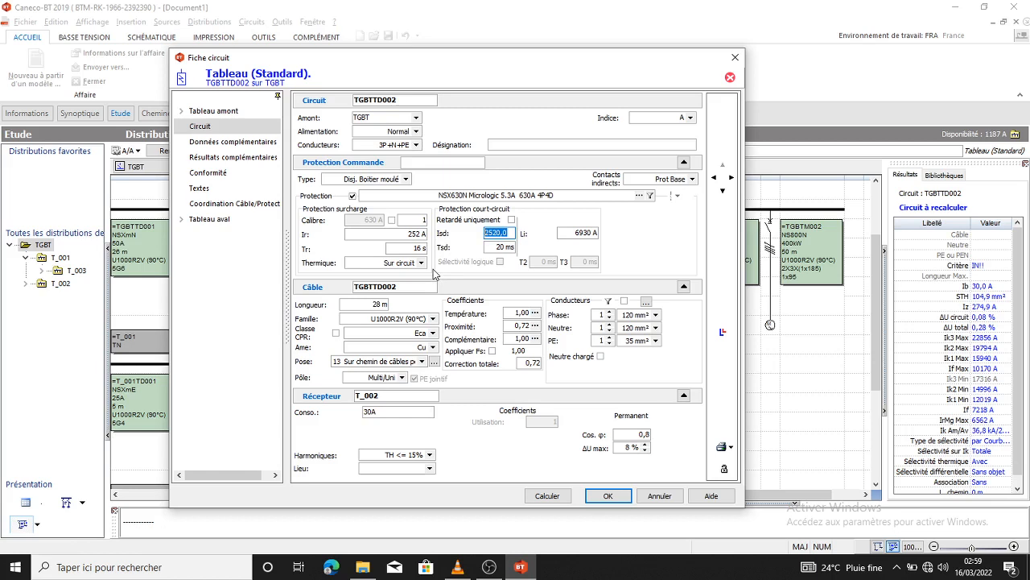
text(6300)
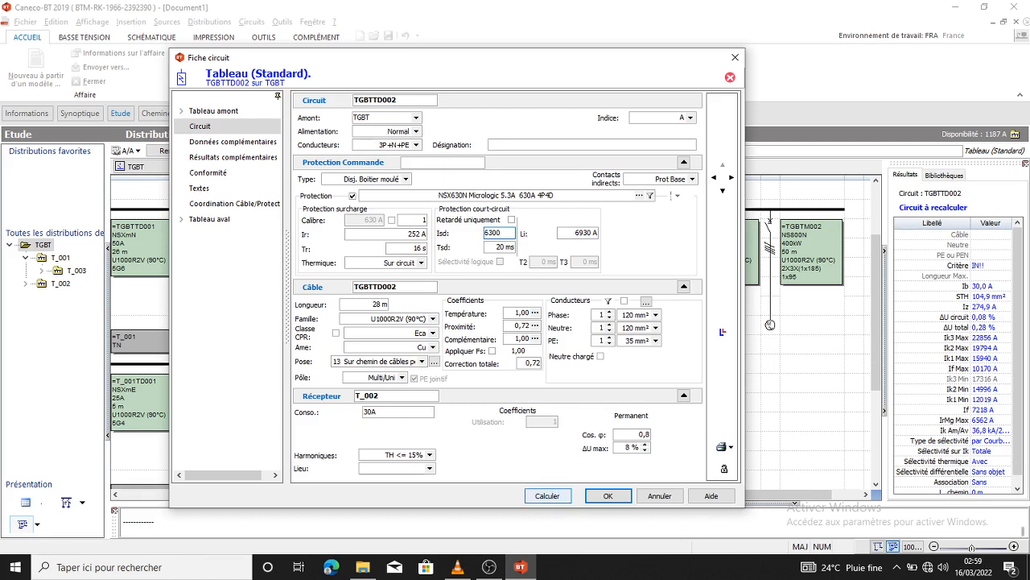
click(547, 496)
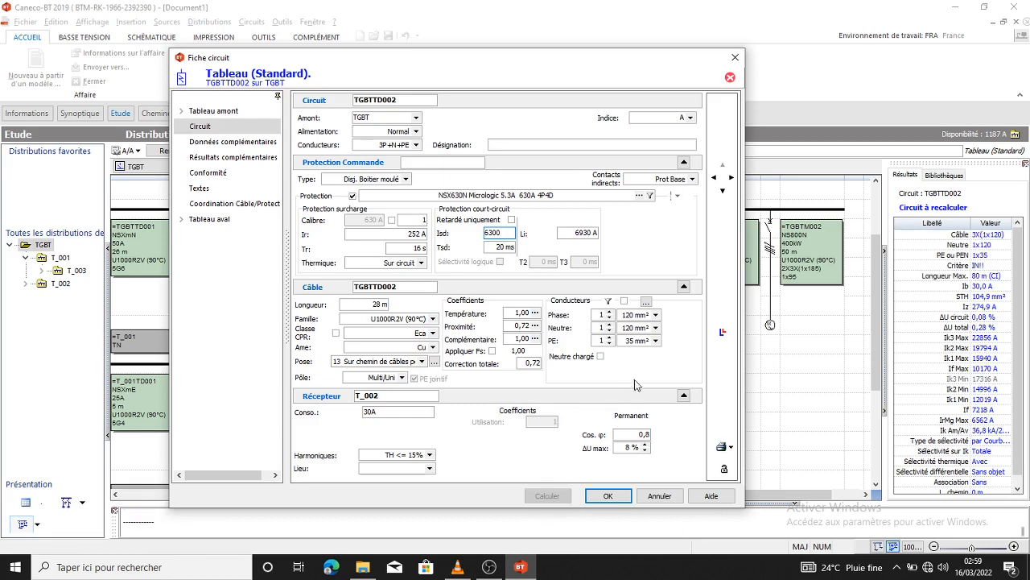
click(516, 246)
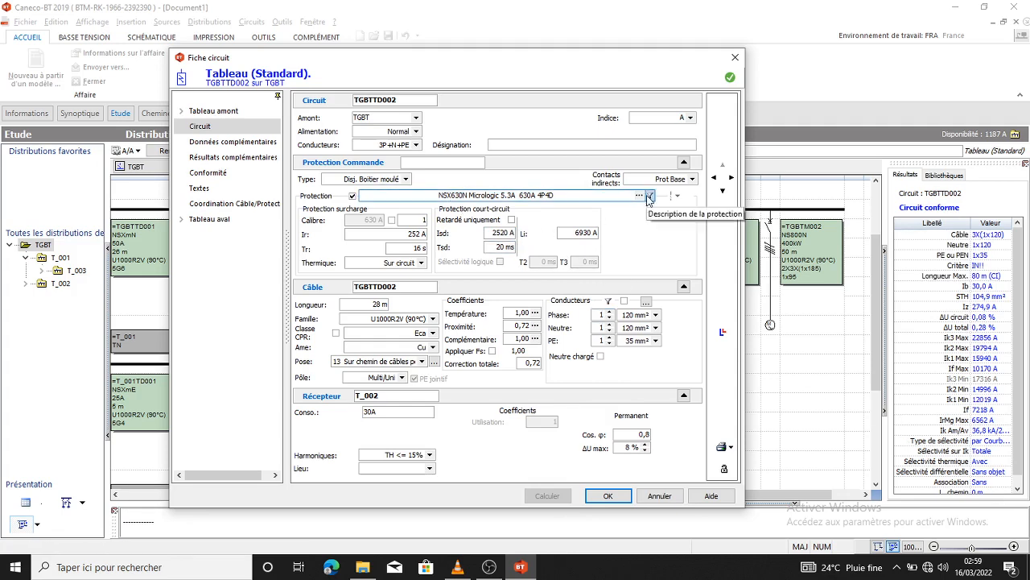
Step: Consult the catalogue data of TGBTTD002's breaker and view the circuit's selectivity curves against TGBT
click(217, 222)
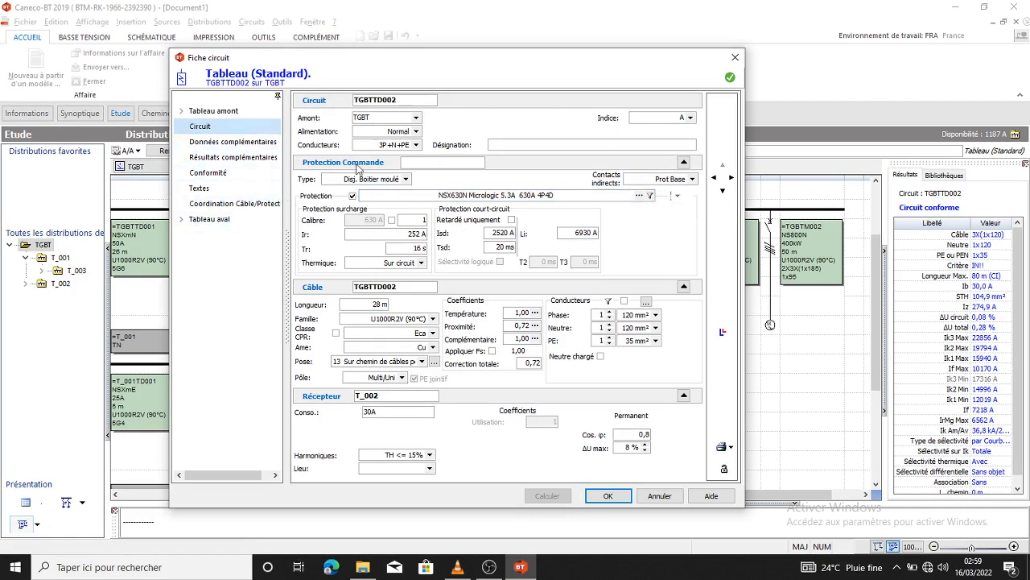
click(617, 196)
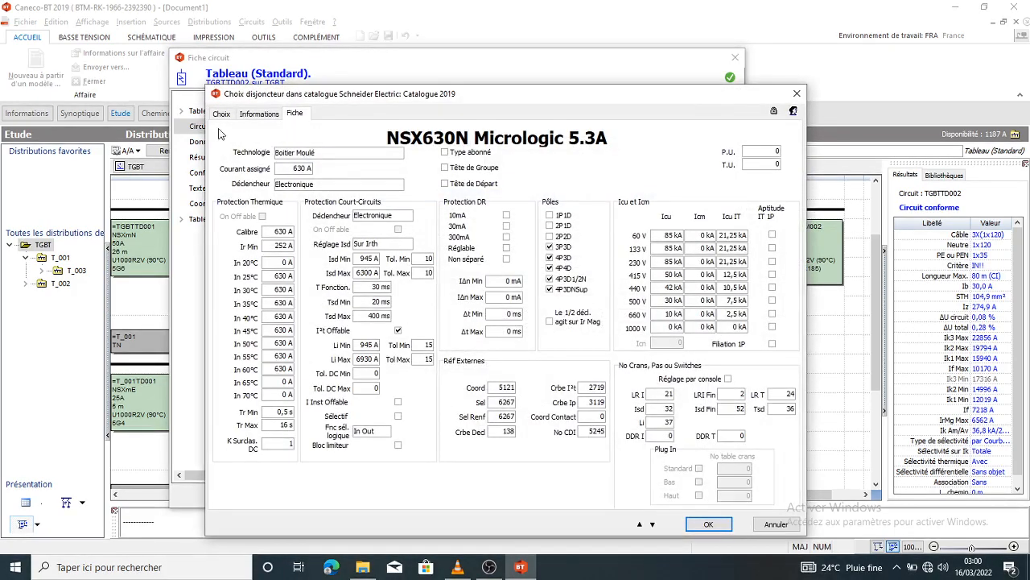
click(222, 115)
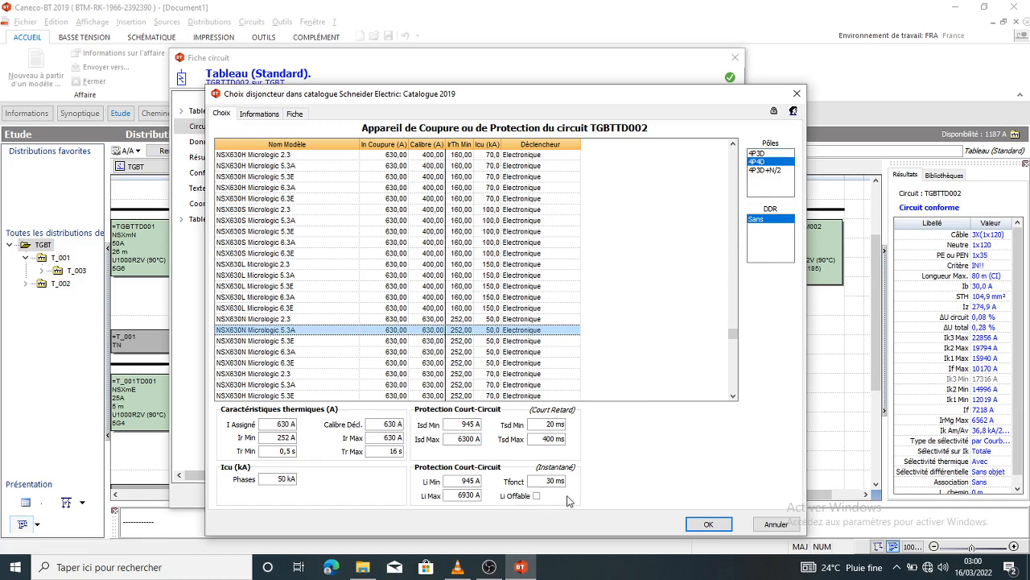
click(797, 93)
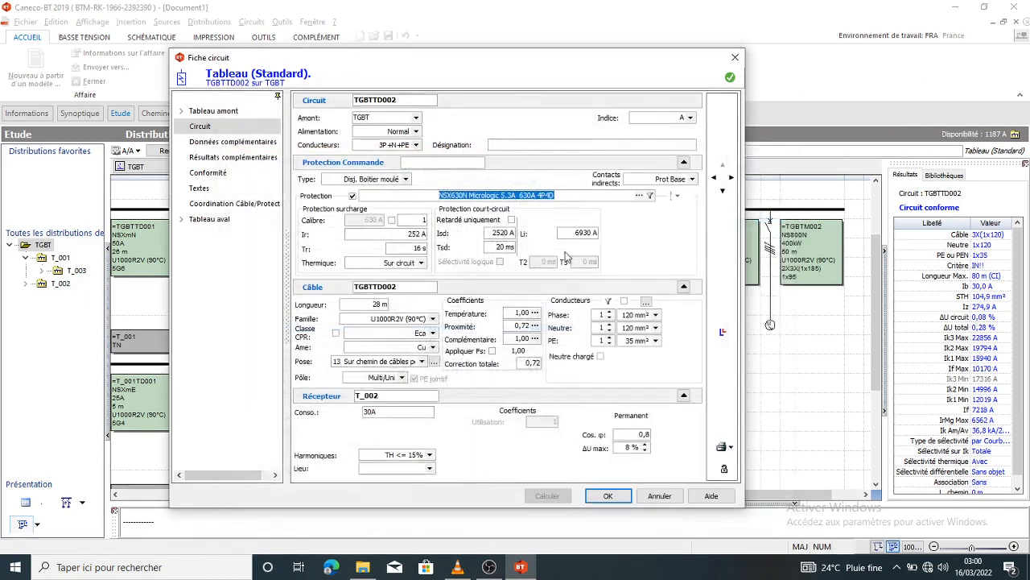
click(723, 333)
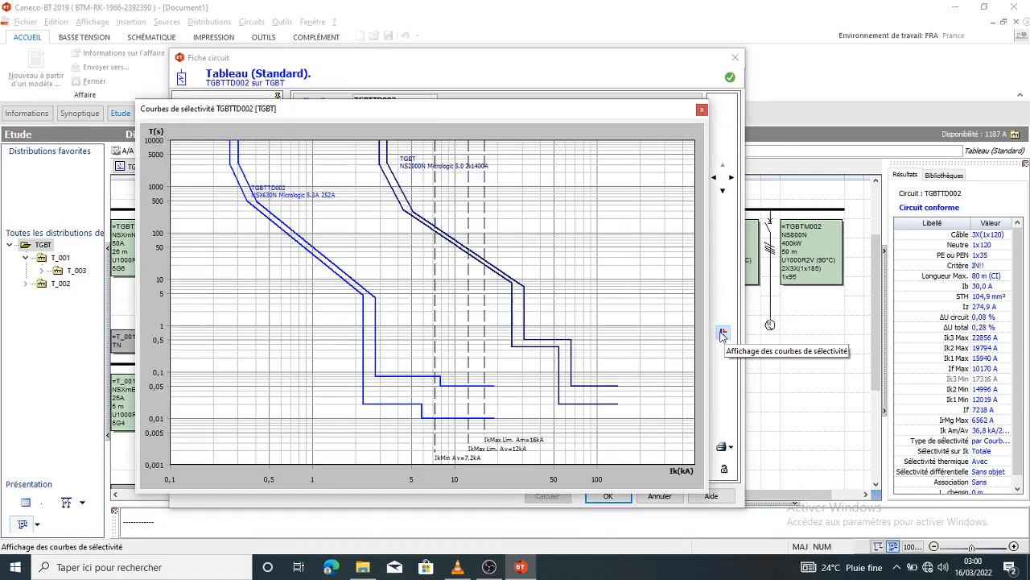
click(702, 109)
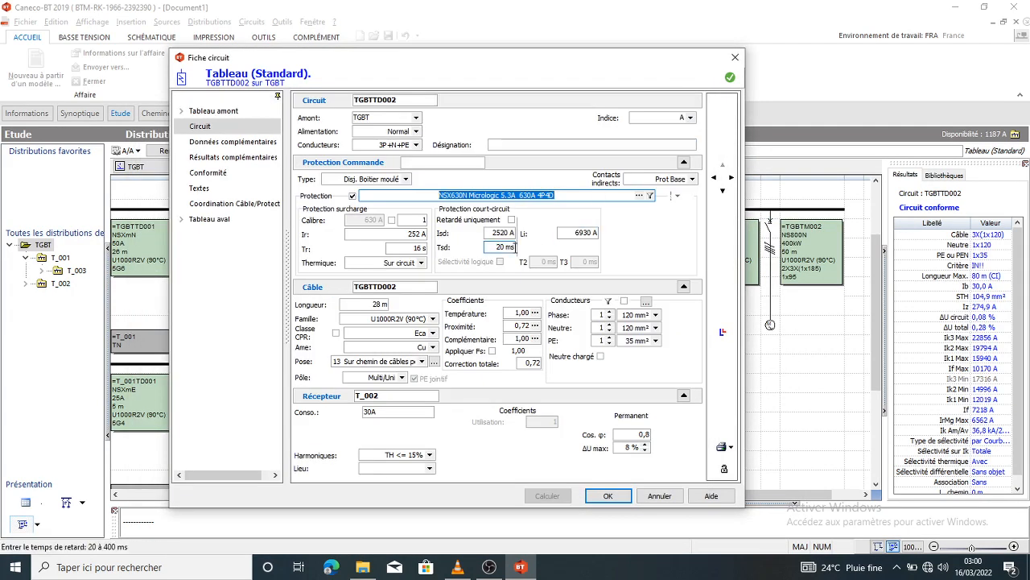
Step: Set the Tsd short-time delay of circuit TGBTTD002 to 360 ms, then recalculate and validate the circuit
click(507, 247)
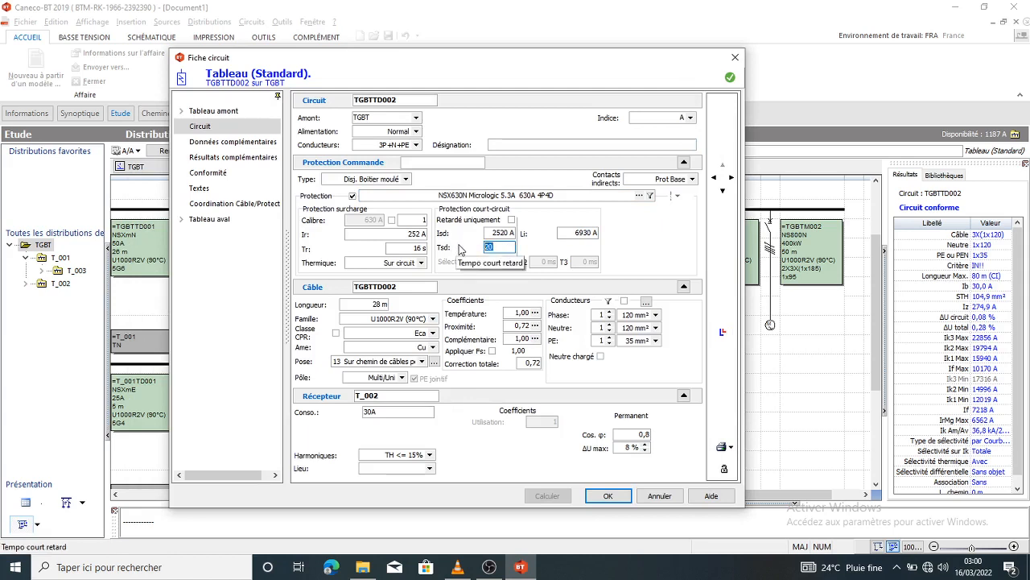
text(36)
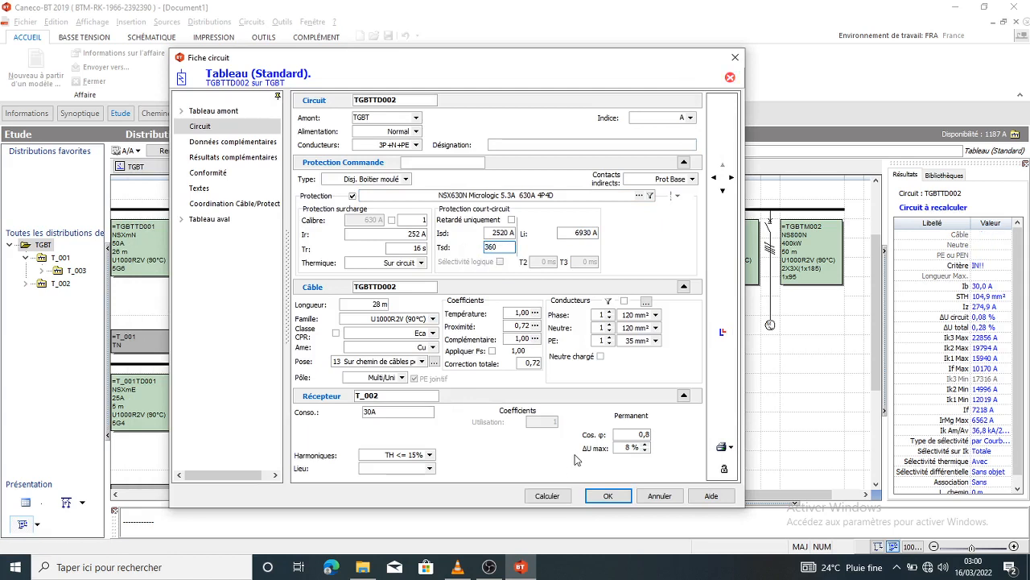
click(554, 496)
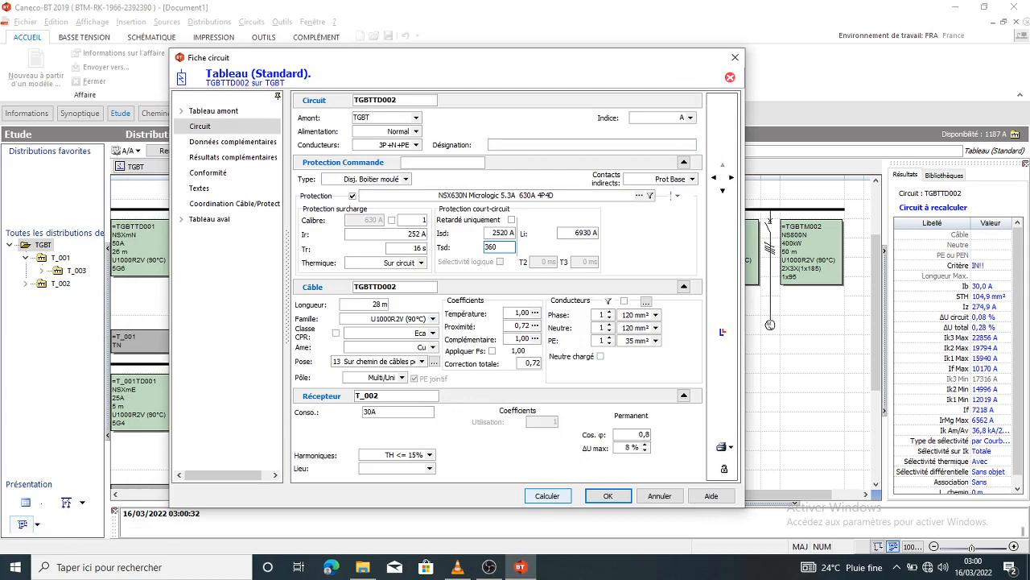
text(0)
click(548, 495)
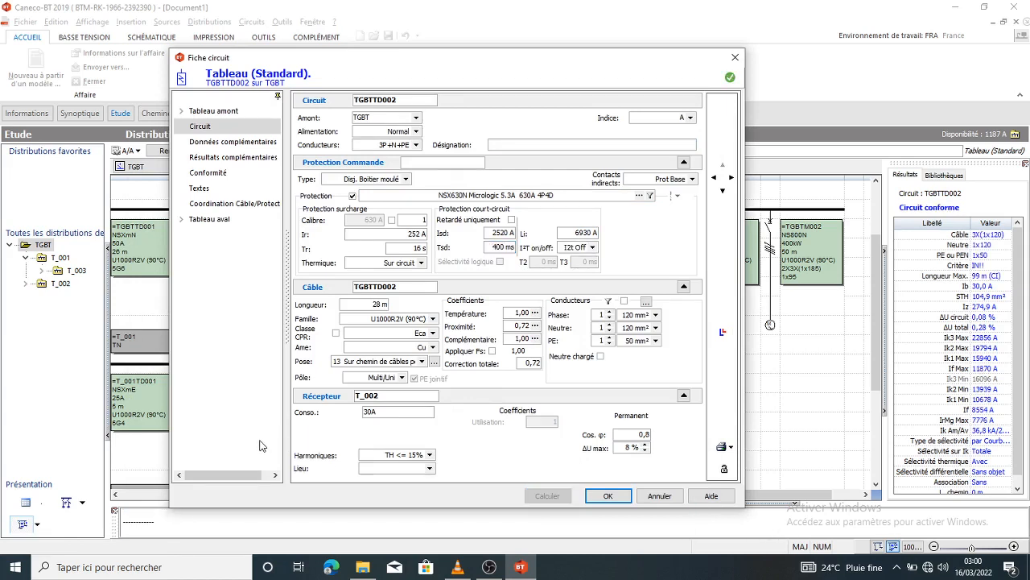
click(608, 495)
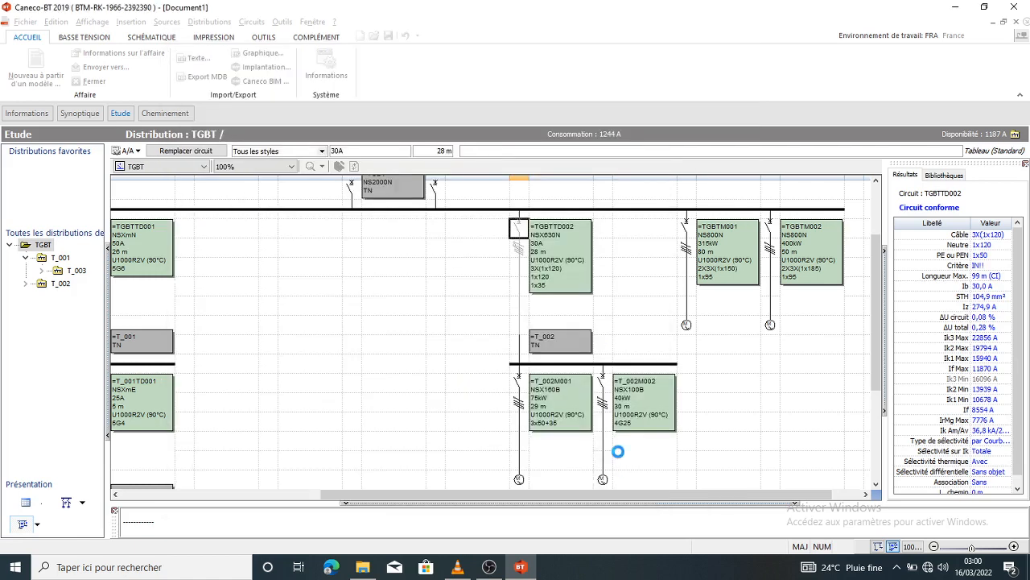
Step: Recalculate motor circuit T_002M002 and check its selectivity curves against TGBTTD002
click(604, 382)
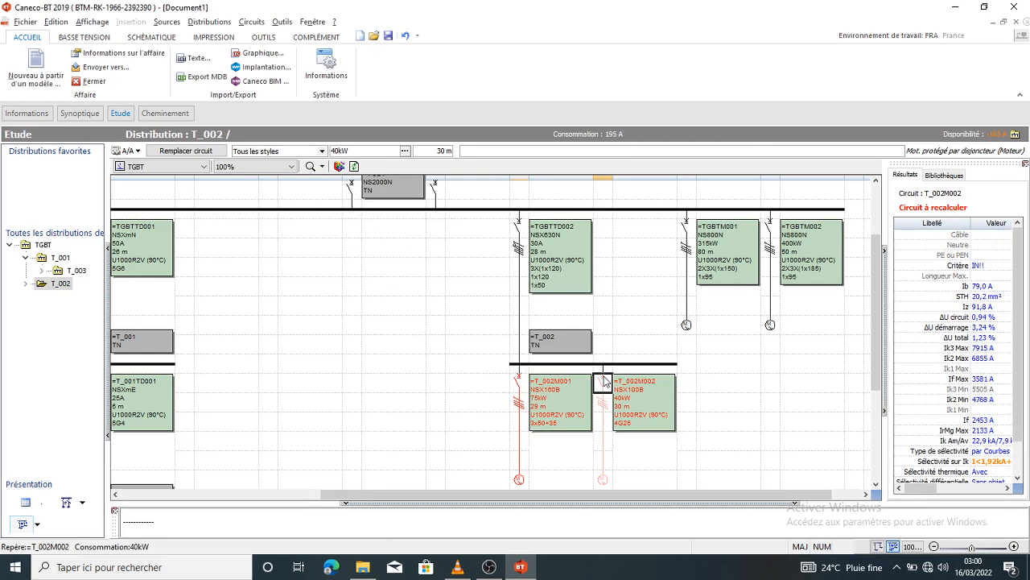
double_click(604, 382)
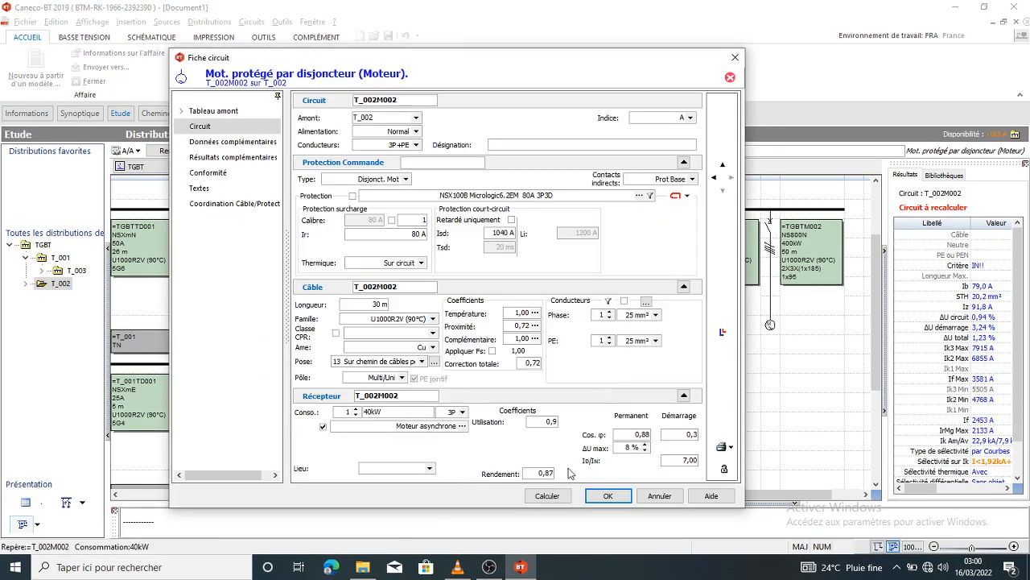
click(547, 494)
click(547, 495)
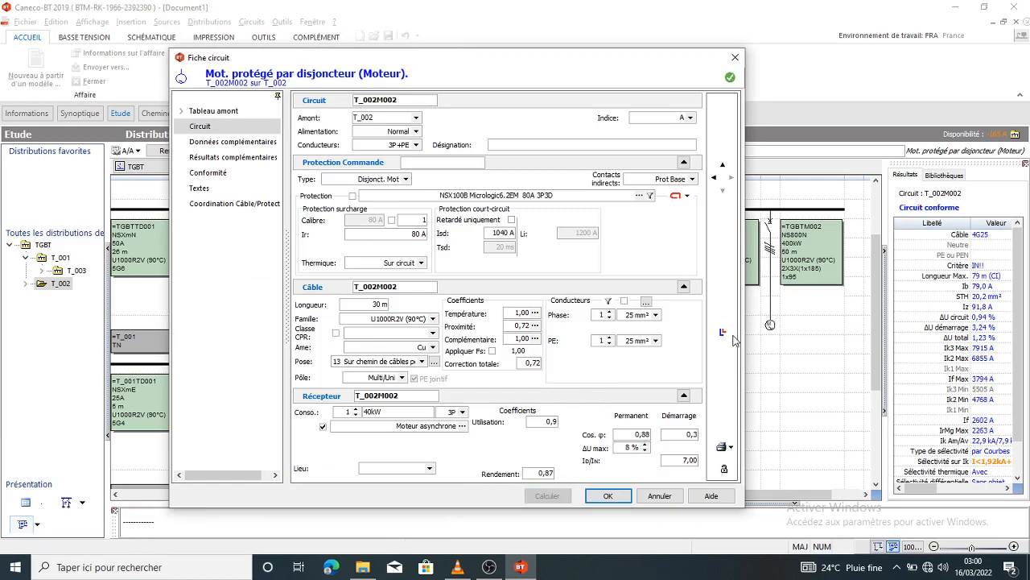
click(722, 332)
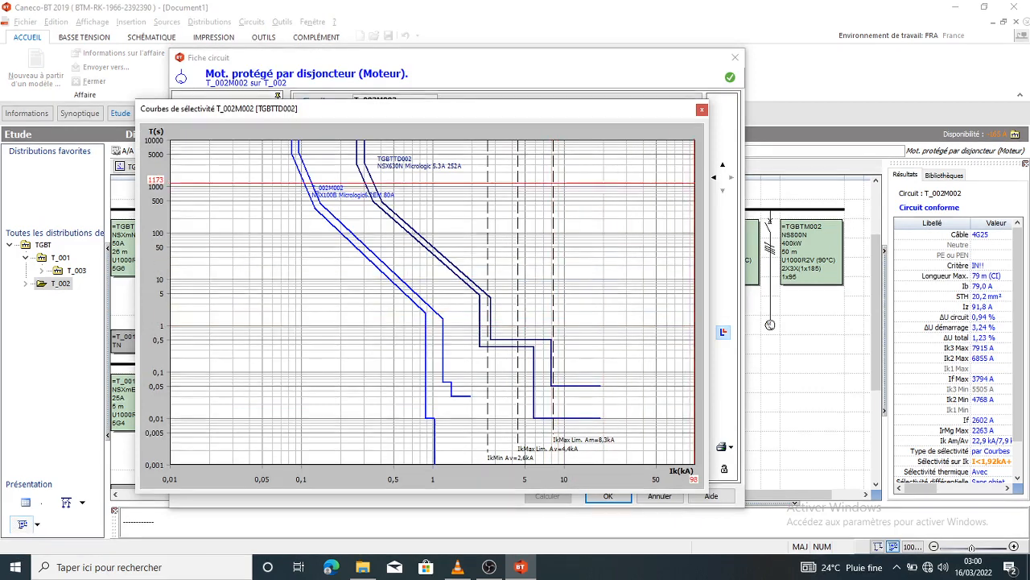
click(701, 110)
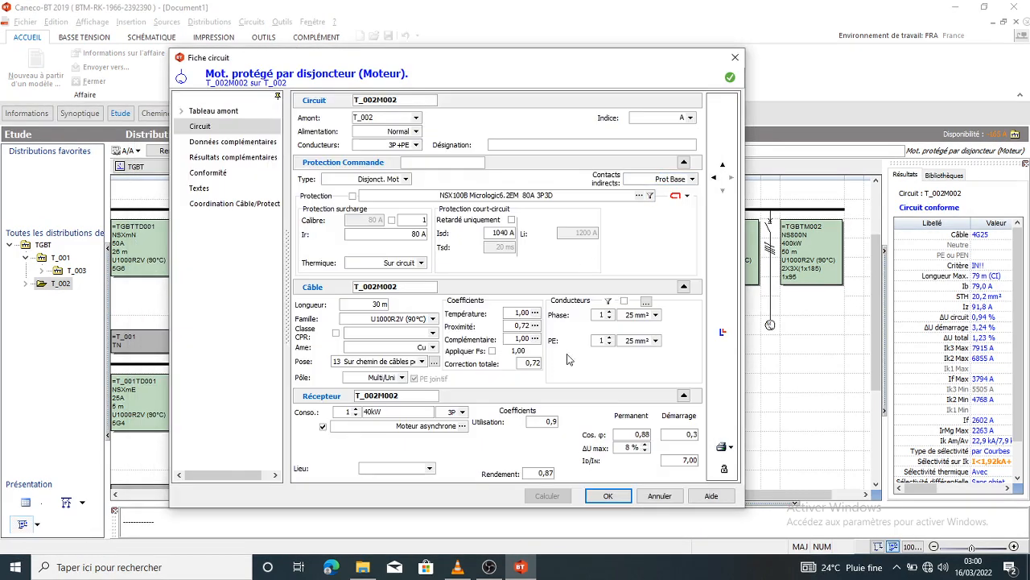
Step: Consult the catalogue data of T_002M002's breaker and review the circuit's selectivity curves against TGBTTD002 again
click(564, 195)
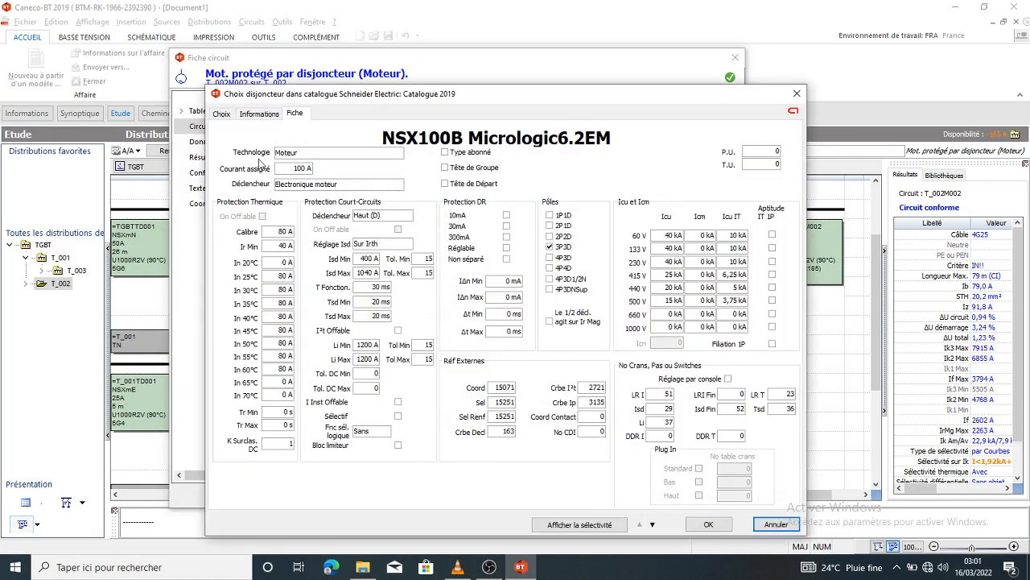
click(222, 115)
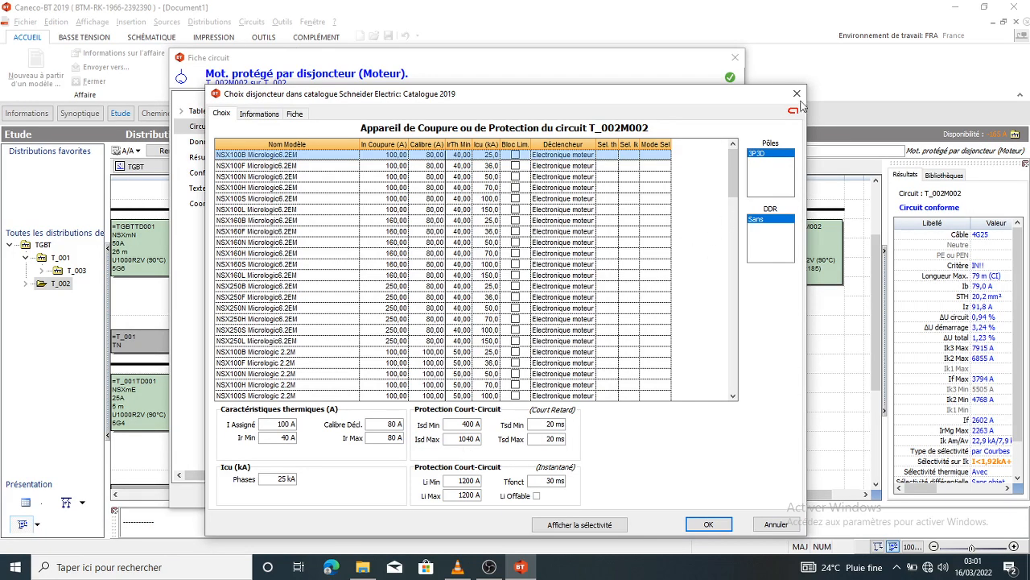
click(797, 93)
click(723, 332)
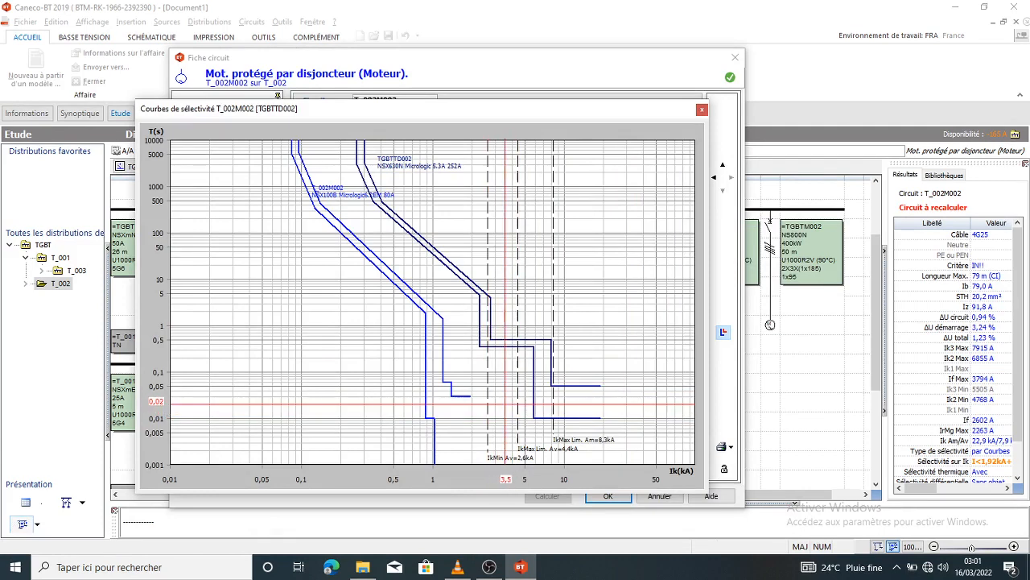
click(702, 110)
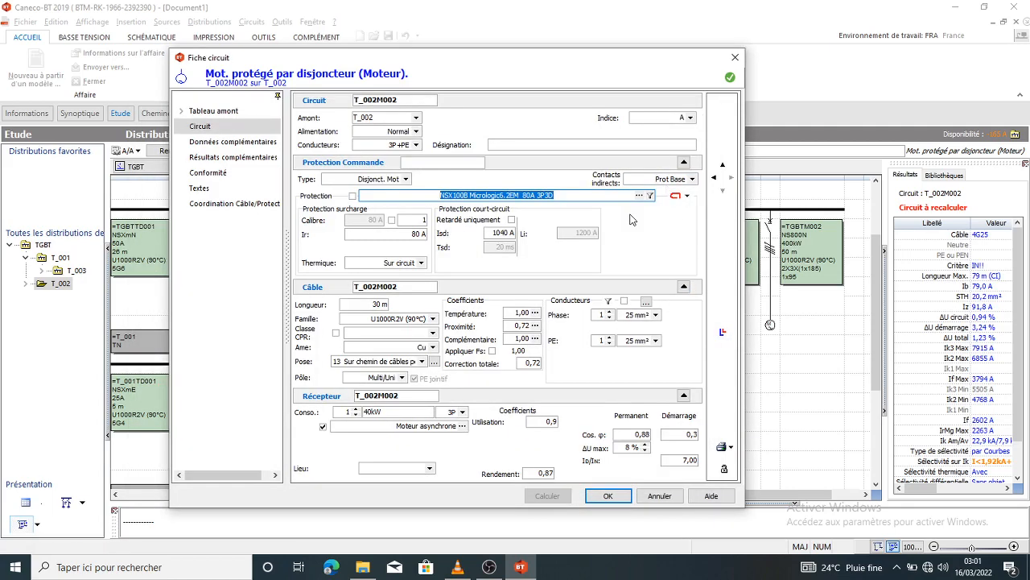
Step: Browse the catalogue's motor breakers for T_002M002, comparing the short-circuit setting ranges of the Micrologic 6.2EM and 2.2M models
click(639, 195)
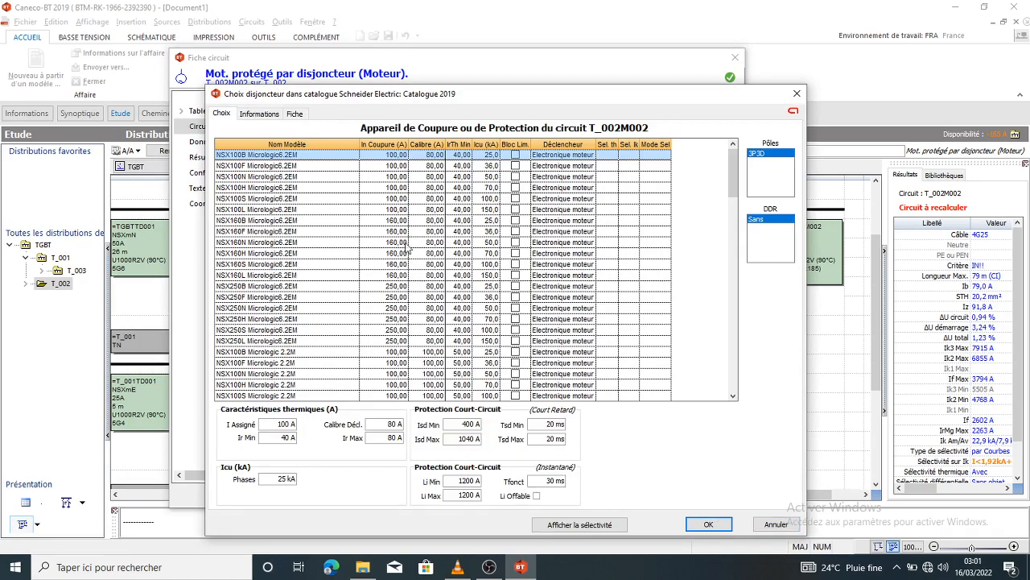
click(390, 201)
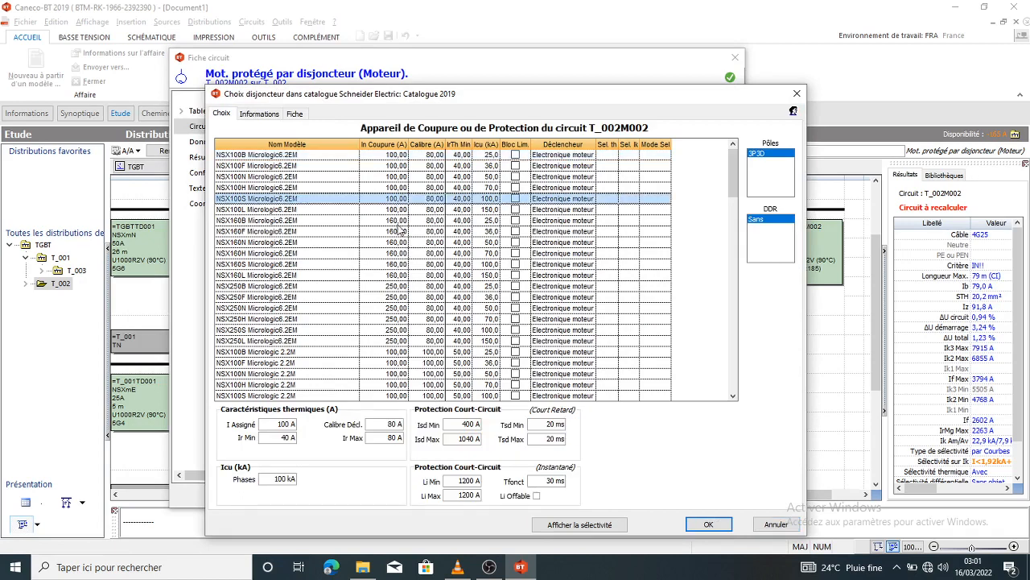
click(401, 231)
click(404, 275)
scroll(418, 321, down, 1)
click(398, 275)
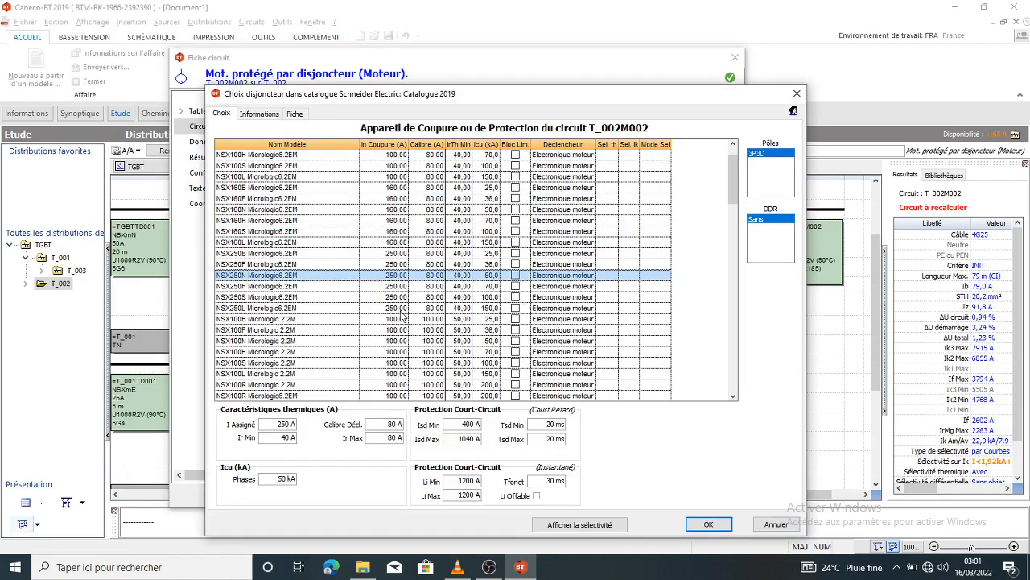
click(402, 308)
scroll(403, 307, down, 3)
click(406, 274)
click(411, 320)
scroll(411, 327, down, 3)
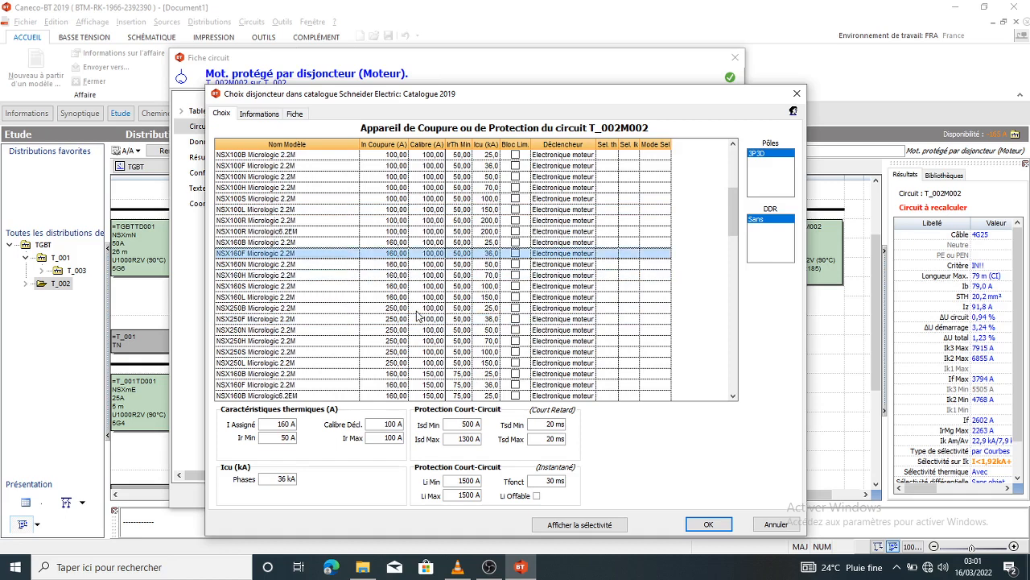
click(403, 276)
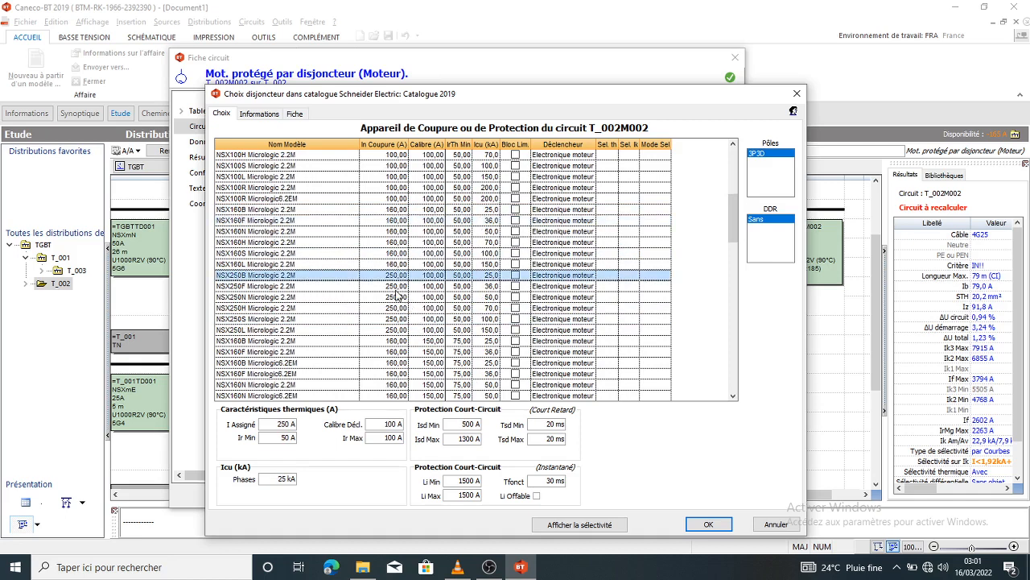
key(Down)
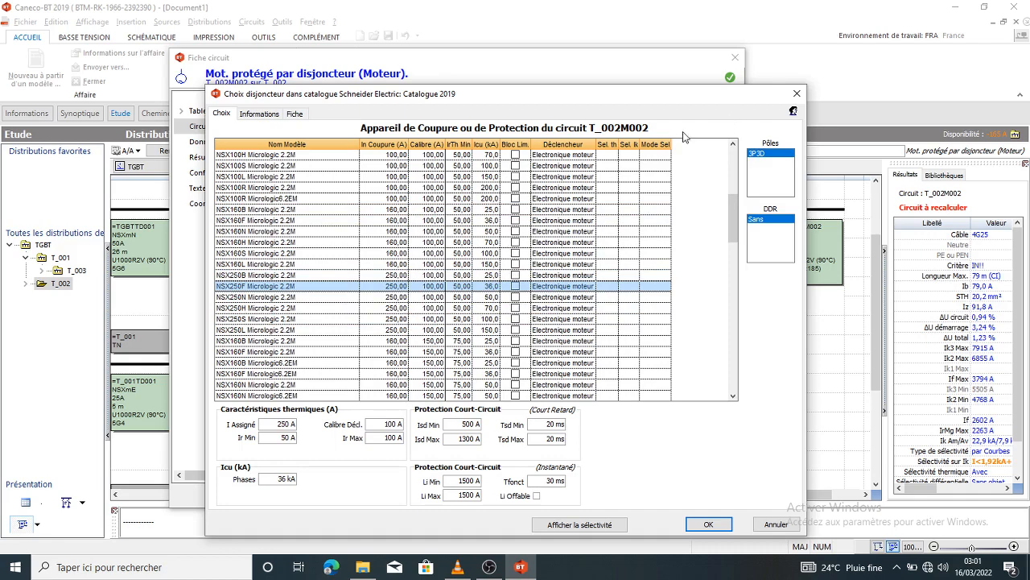
click(797, 94)
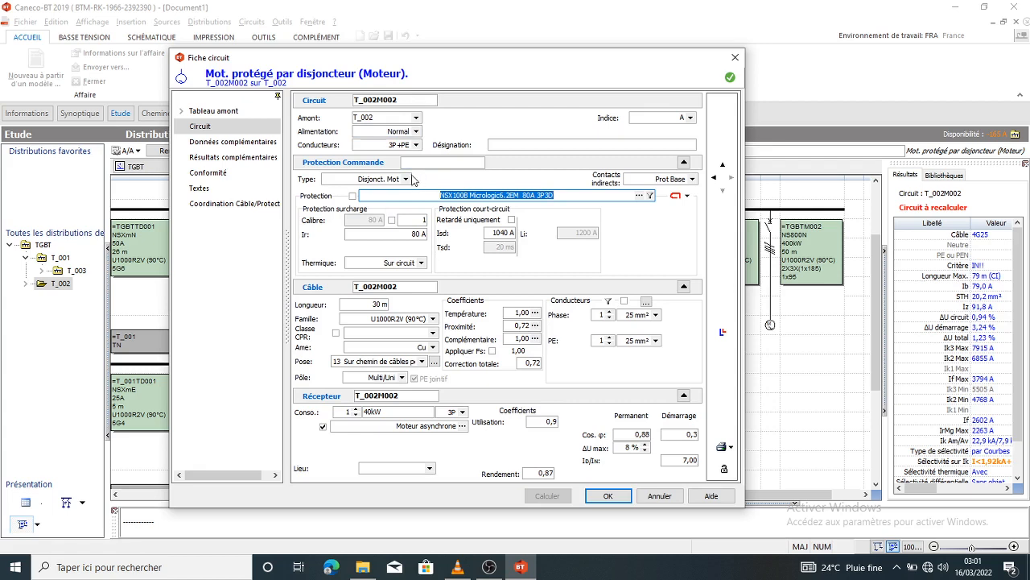
Step: Change T_002M002's protection type to Disj. Boitier moulé, then recalculate the circuit, check its selectivity curves and validate it
click(406, 179)
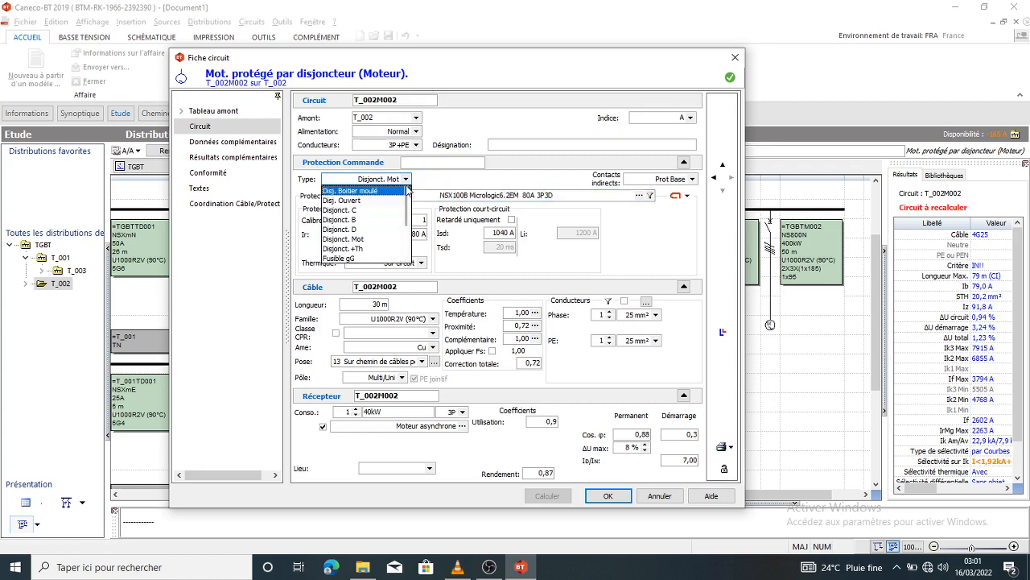
click(556, 296)
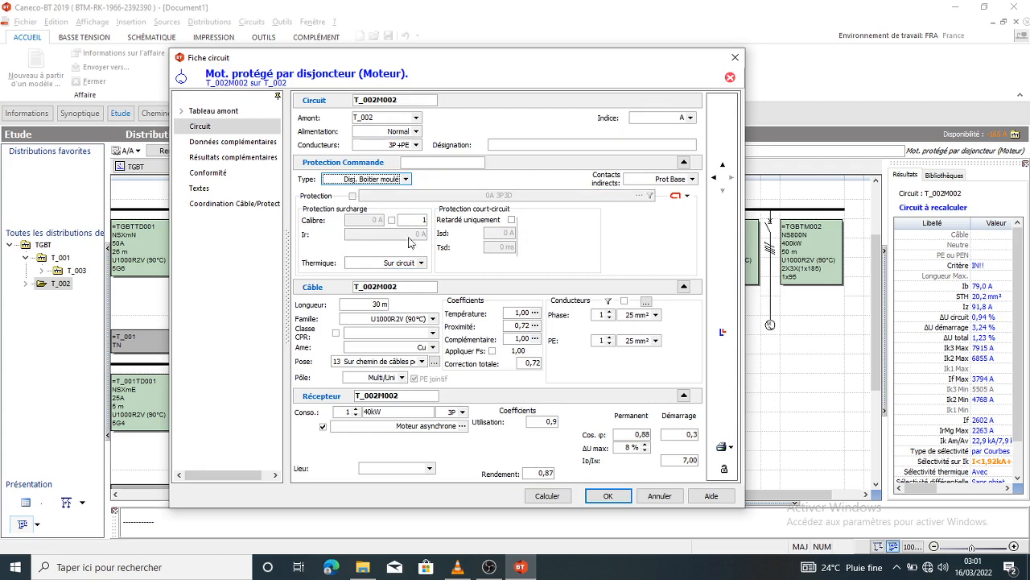
click(547, 495)
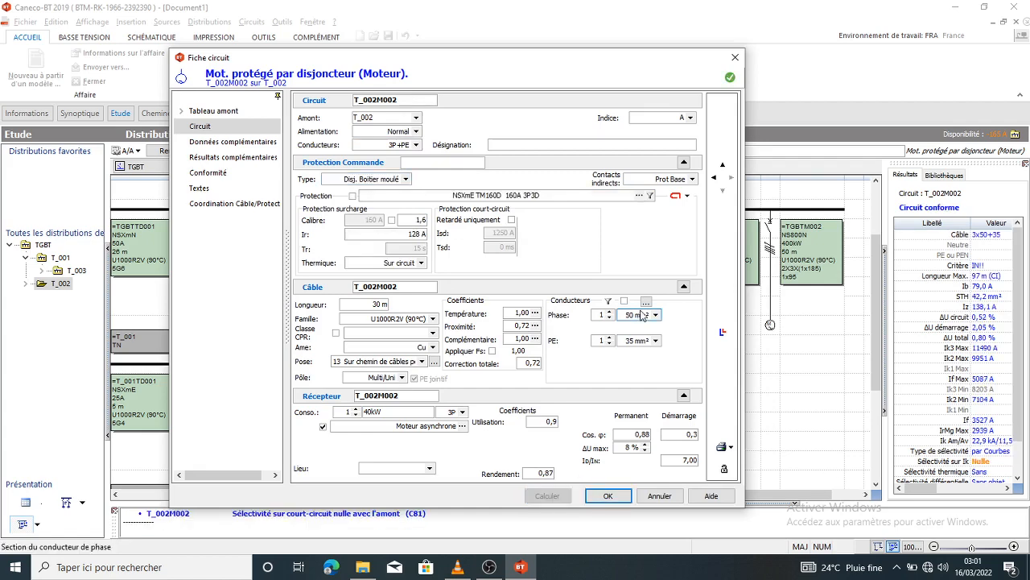
click(722, 331)
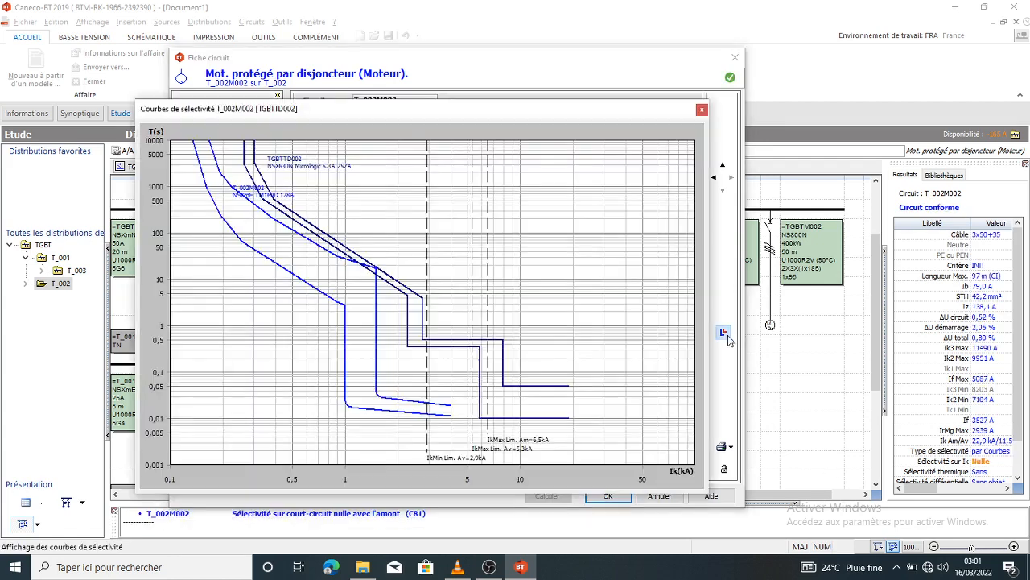
click(701, 111)
click(355, 234)
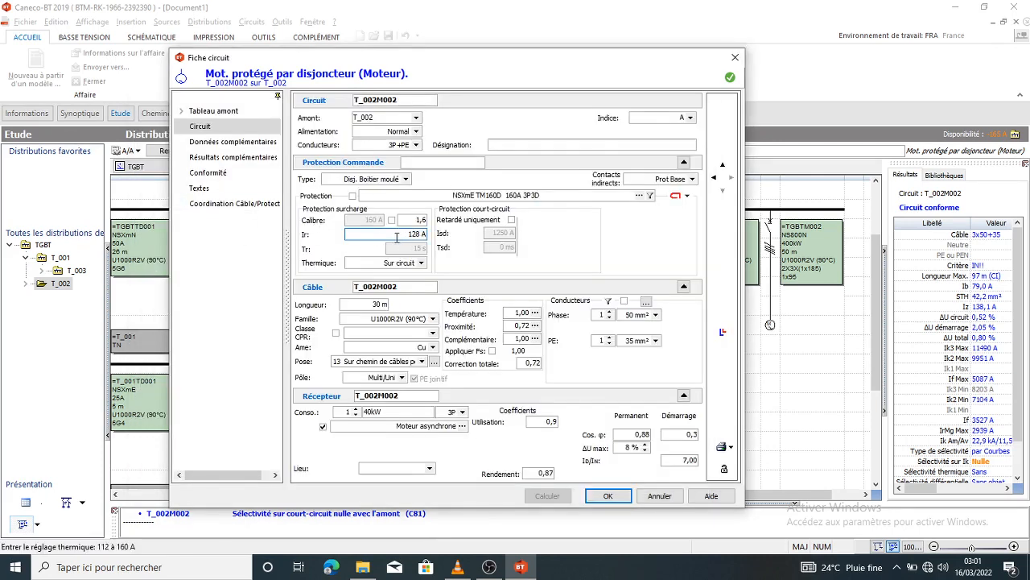
click(609, 496)
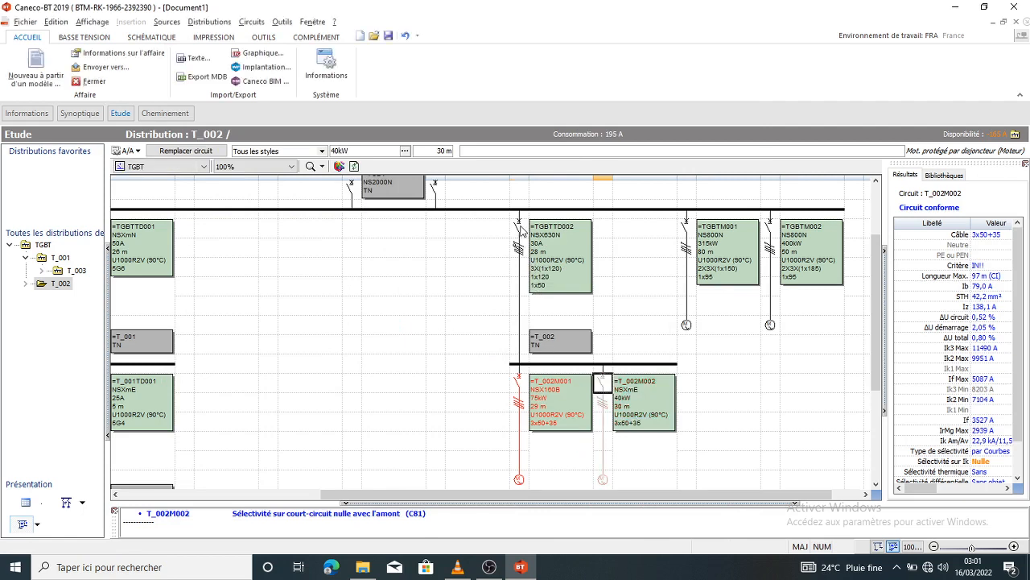
Step: Set the Ir thermal setting of circuit TGBTTD002 to 400 A, then recalculate and validate the circuit
click(519, 228)
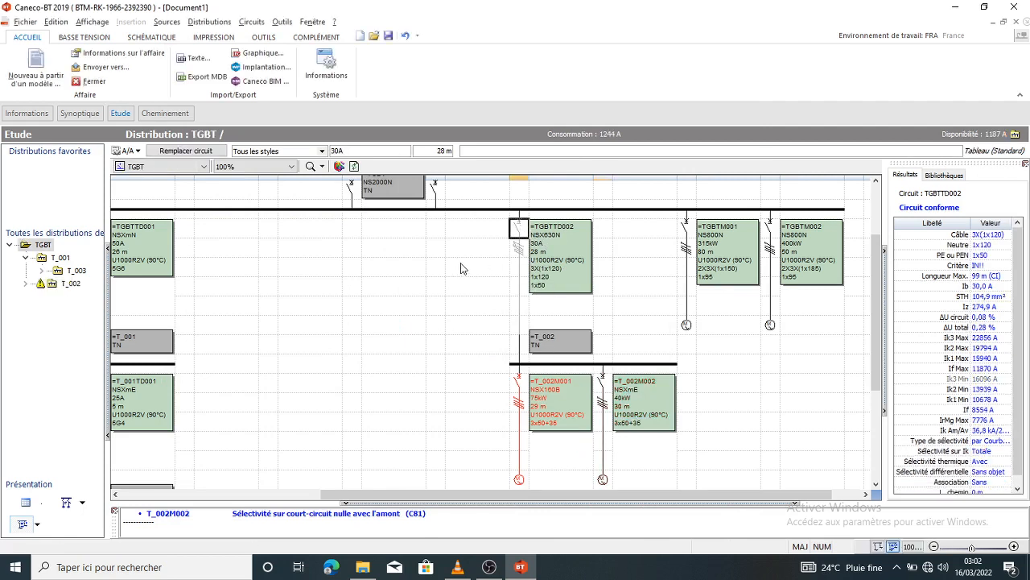
click(369, 231)
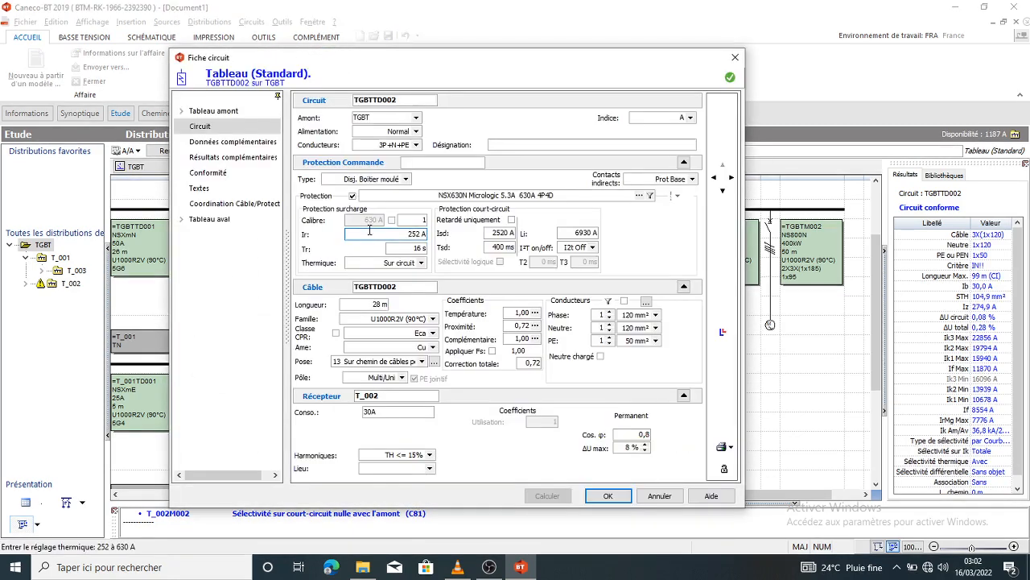
click(347, 235)
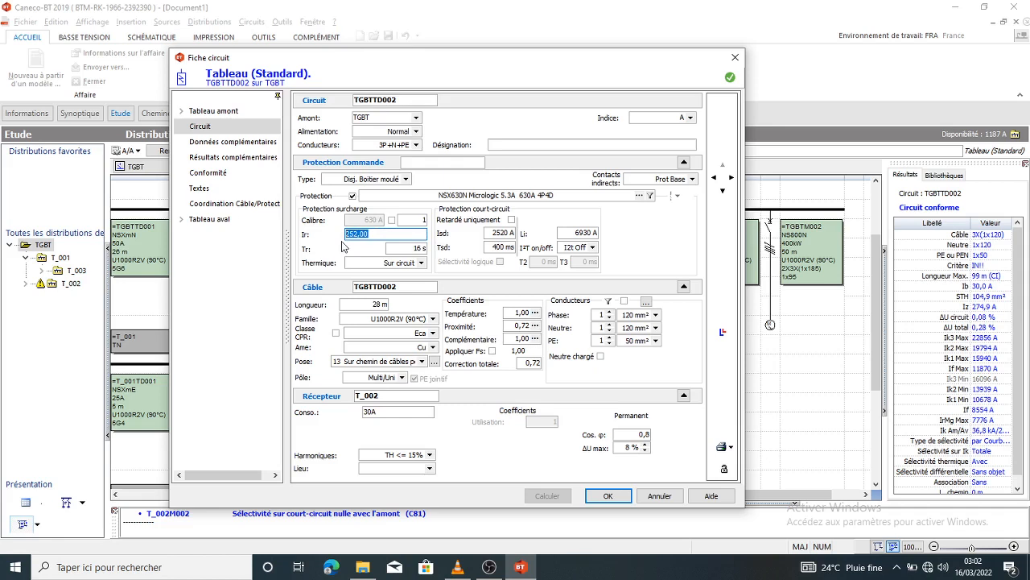
text(300)
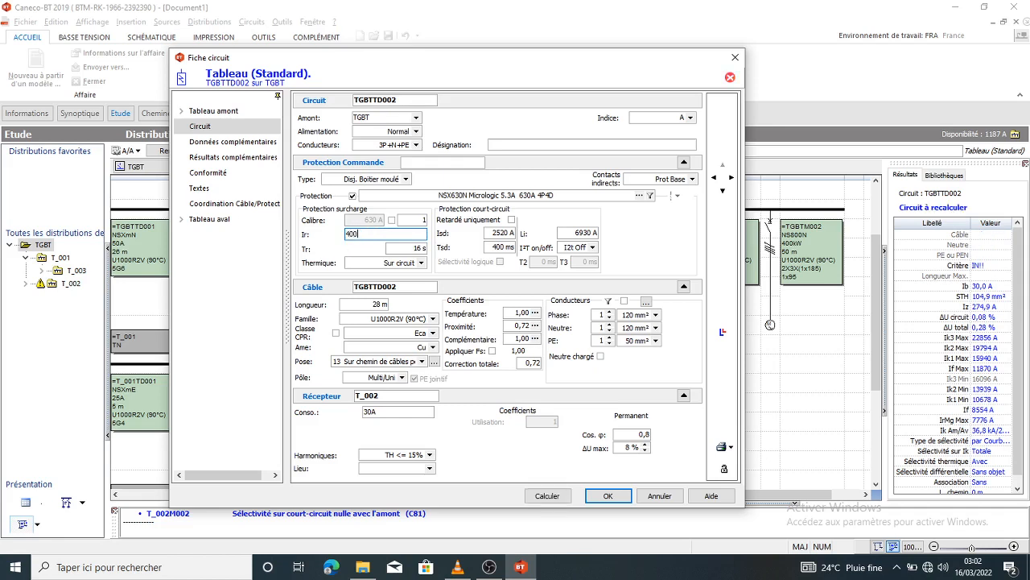
click(564, 492)
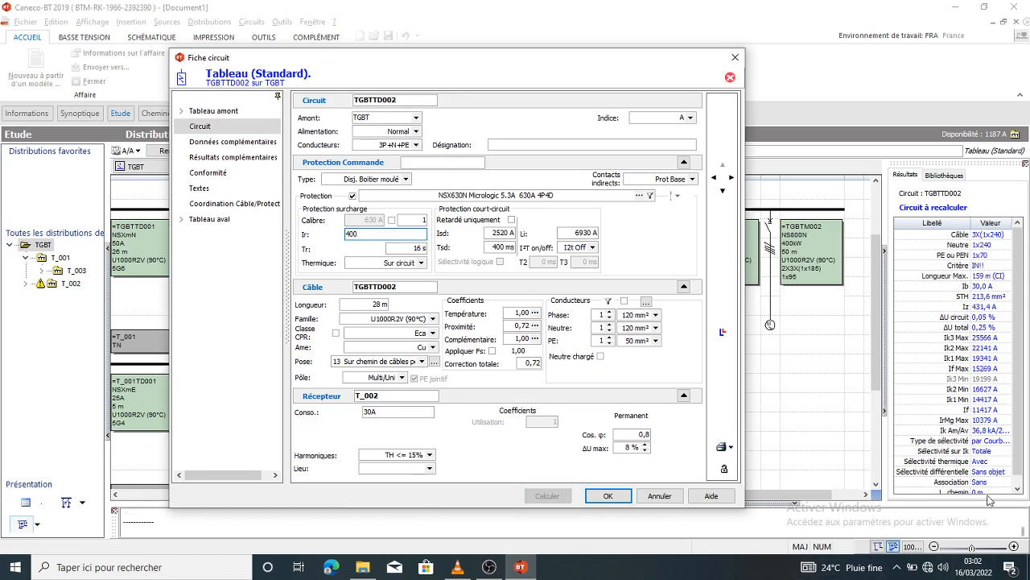
click(610, 495)
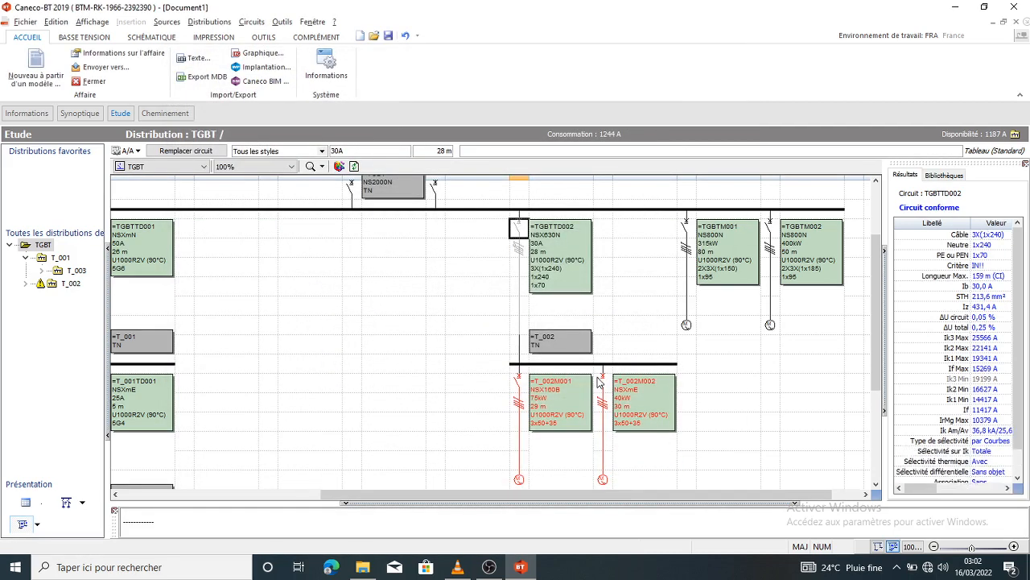
Step: Recalculate circuit T_002M002 with its moulded-case breaker and compare its selectivity curves with TGBTTD002 set to 400 A
click(602, 383)
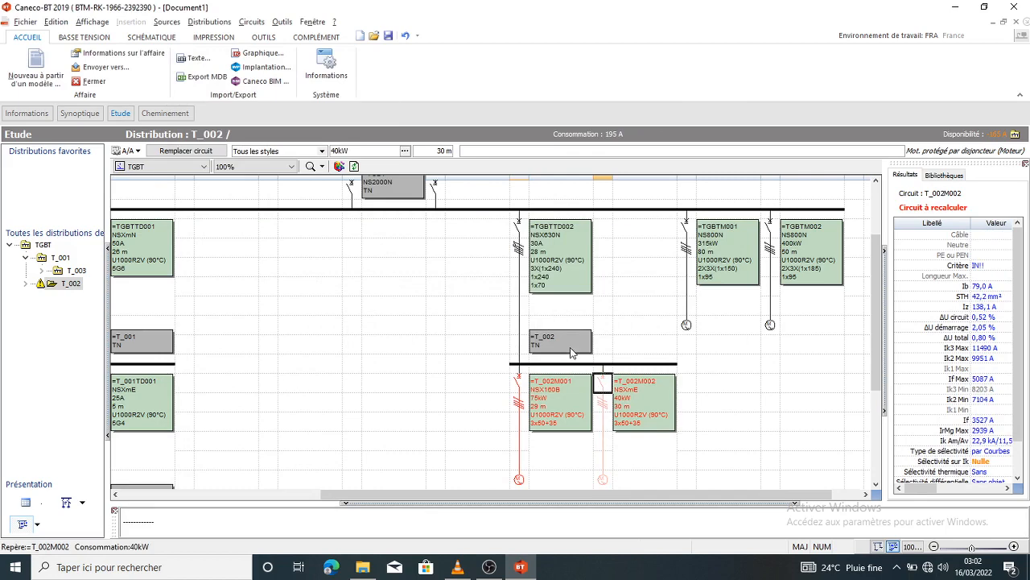
click(546, 495)
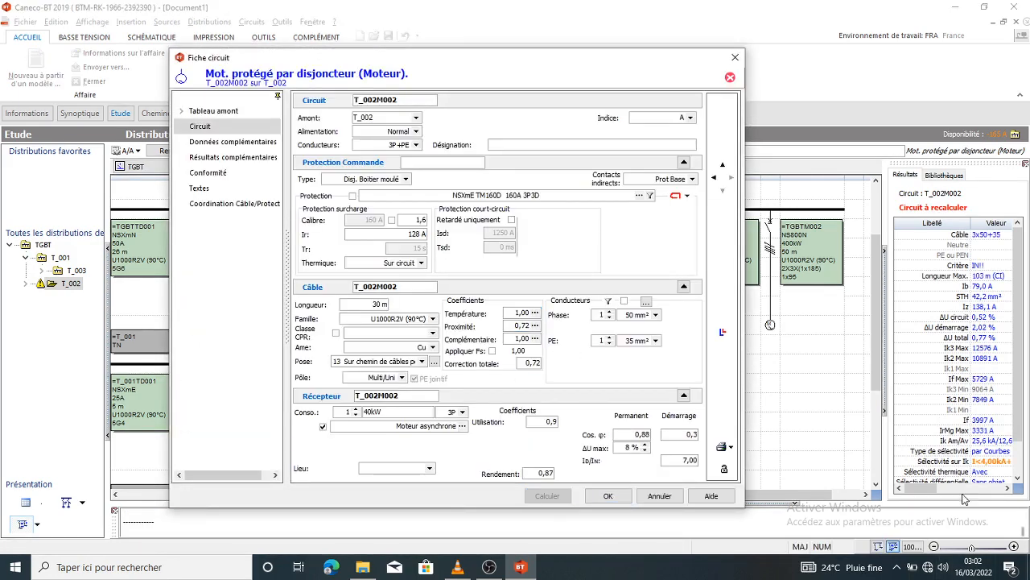
click(722, 334)
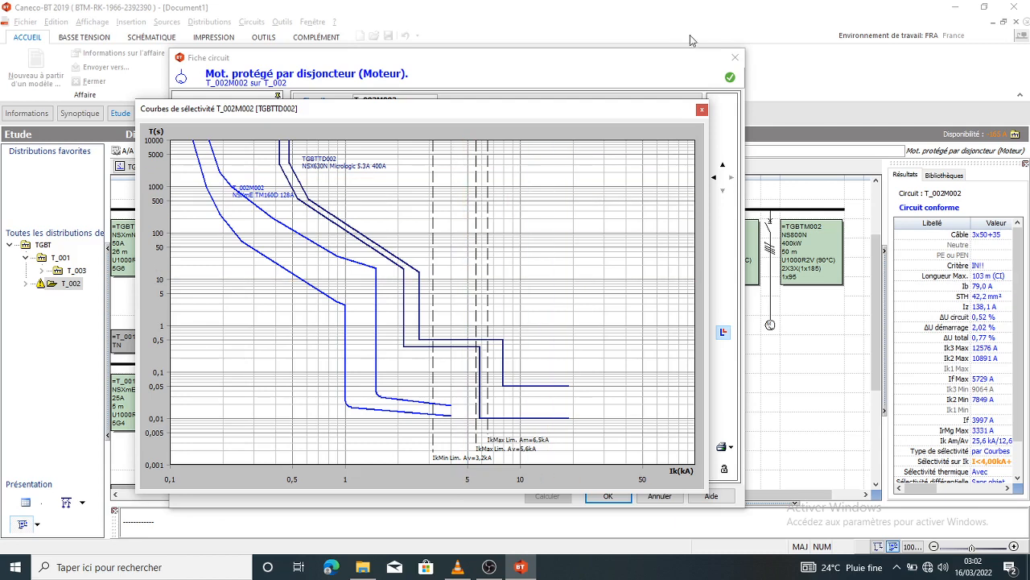
click(702, 109)
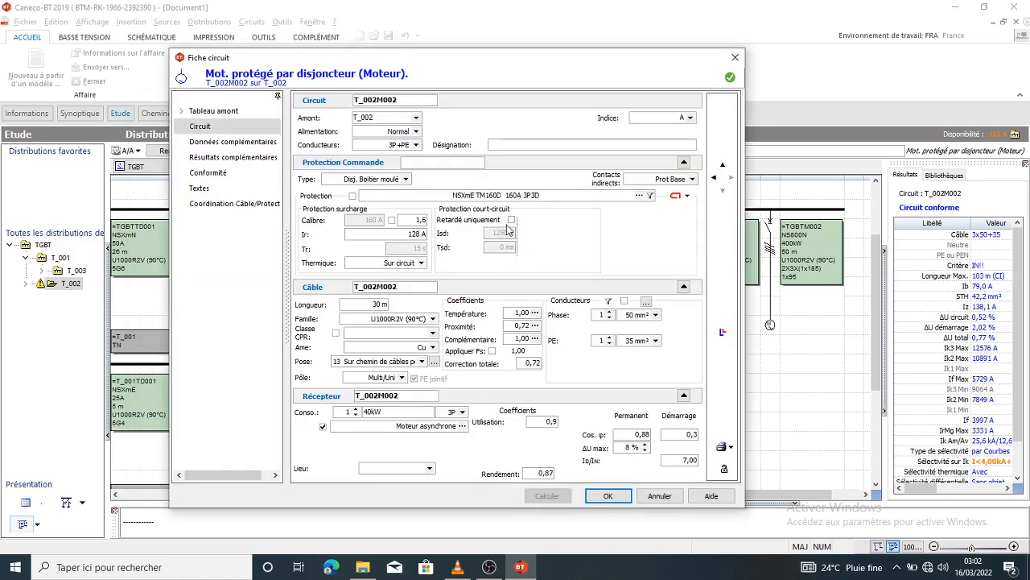
Step: Try the NSX160B Micrologic 2.2 breaker on T_002M002, recalculating and checking its selectivity curves, and close the circuit sheet without validating
click(640, 196)
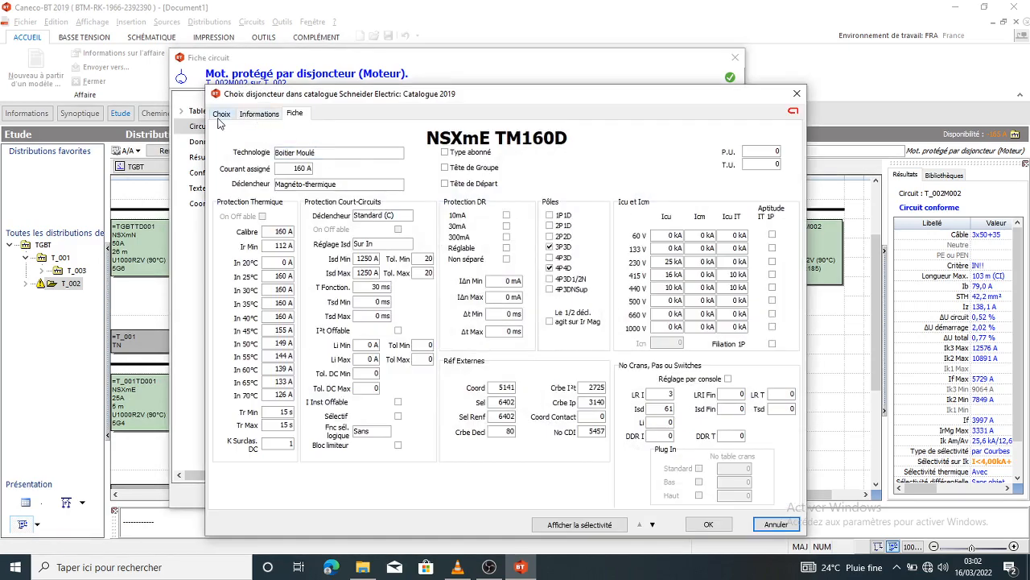
click(221, 114)
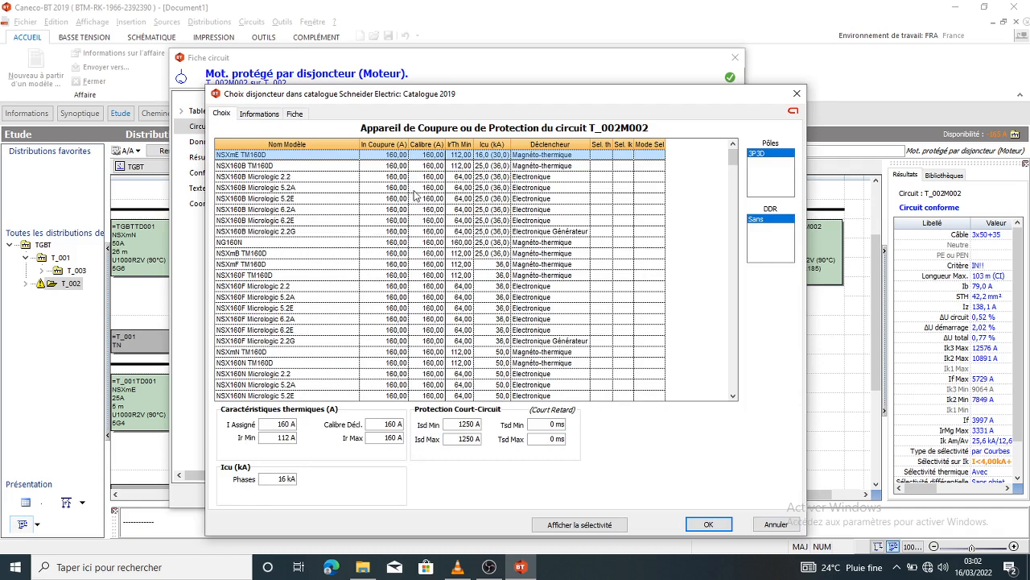
click(391, 179)
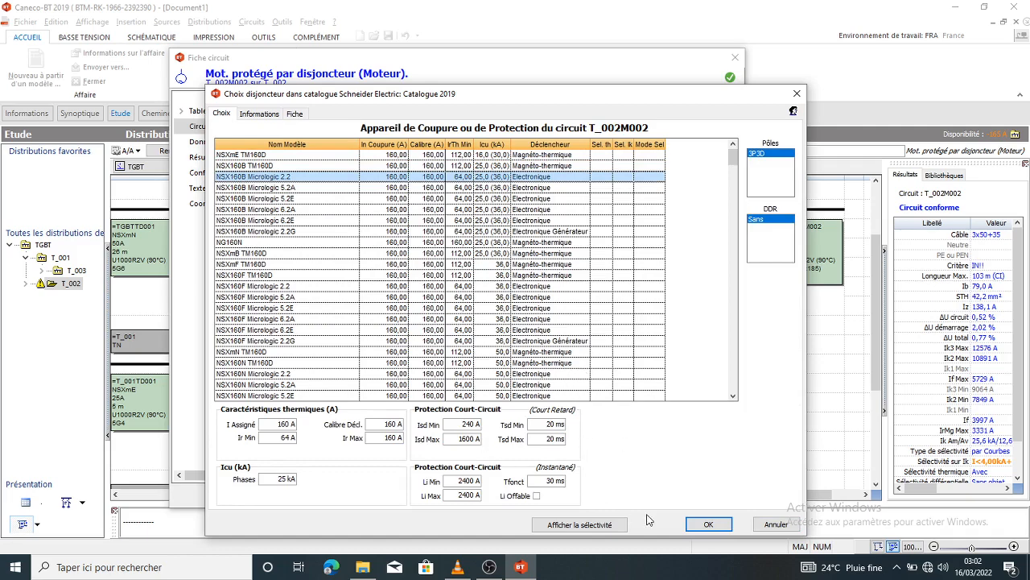
click(776, 524)
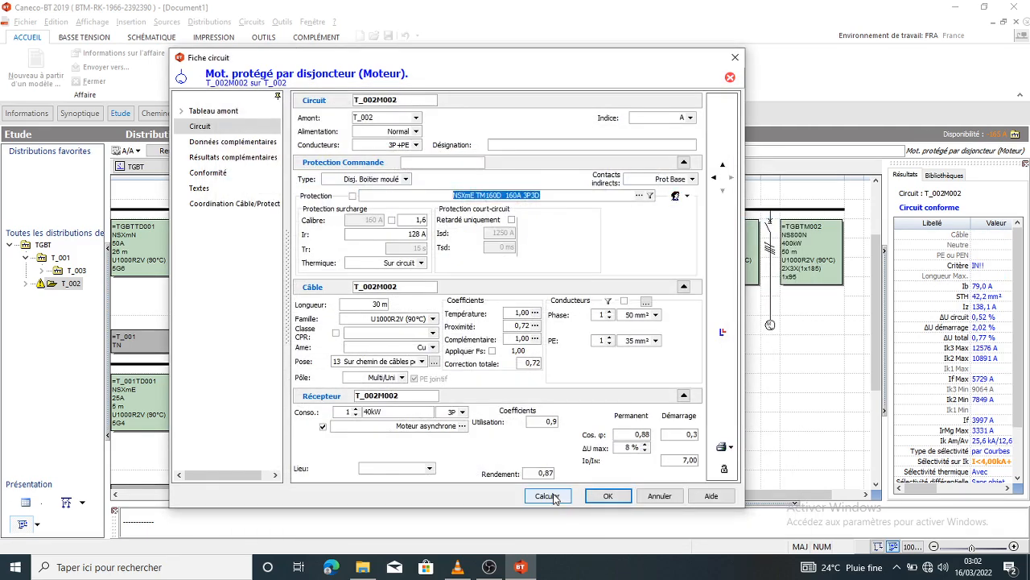
click(553, 494)
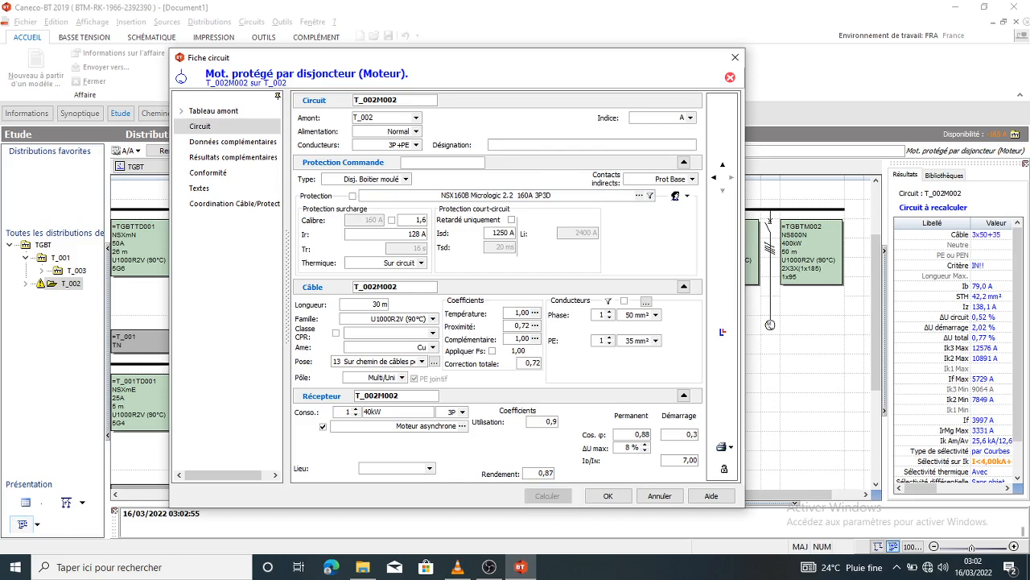
click(721, 333)
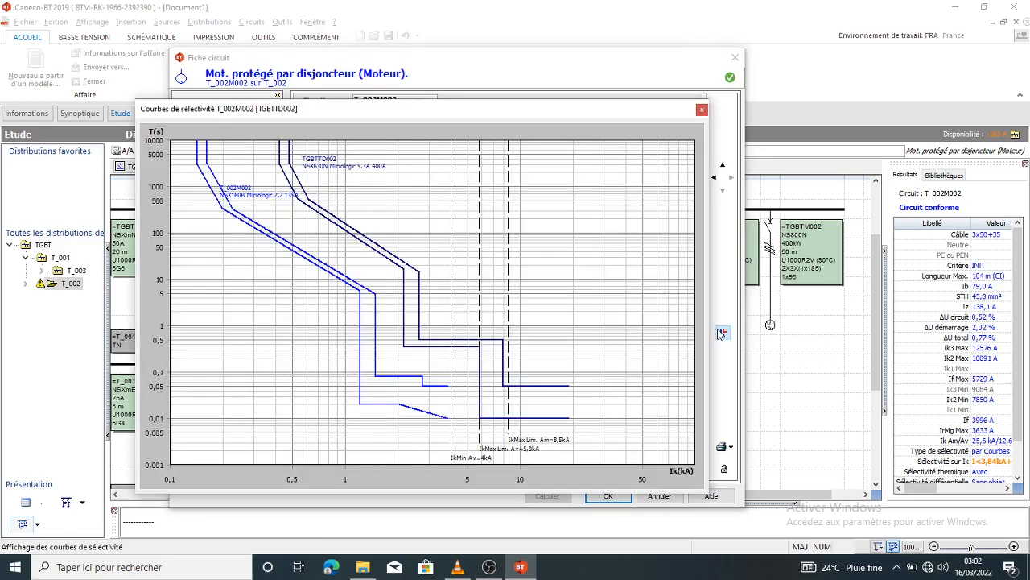
click(702, 111)
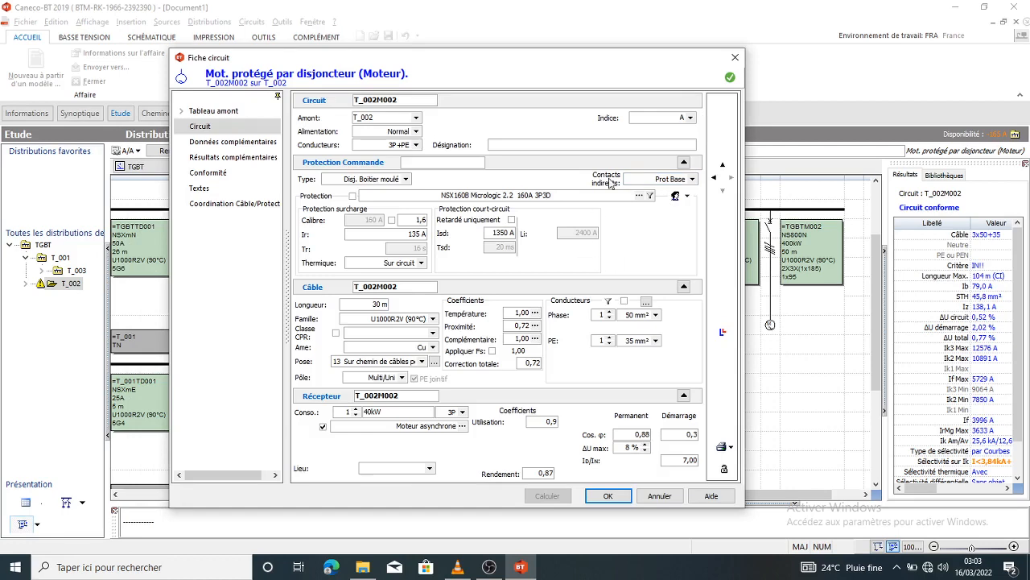
click(733, 58)
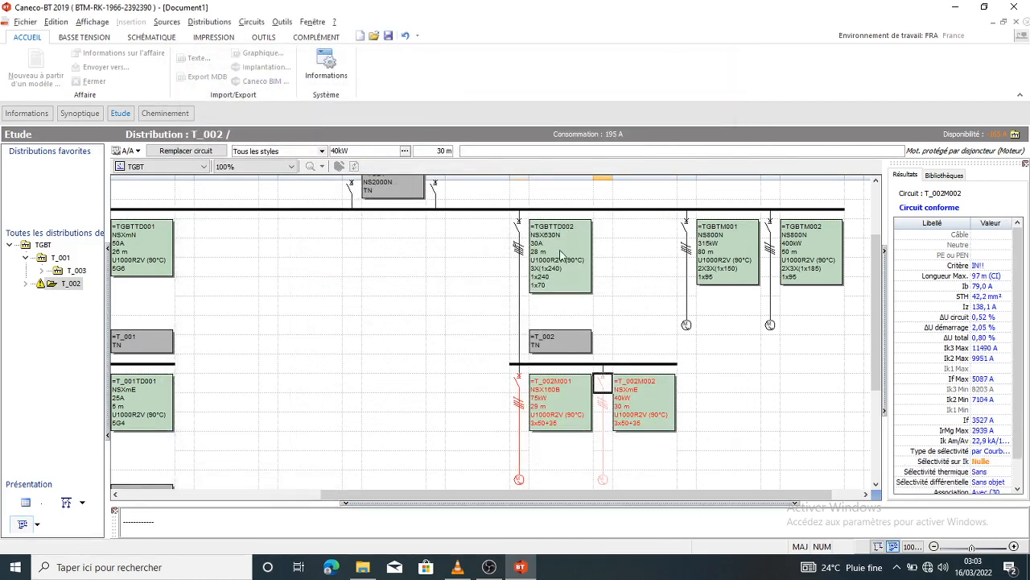
click(519, 228)
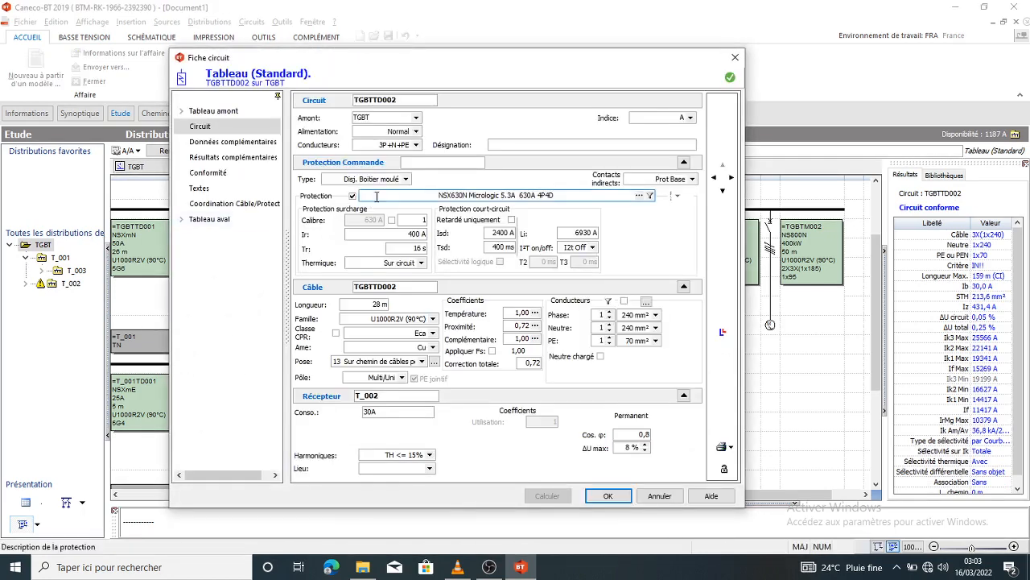
click(735, 57)
Step: Change T_002M002's protection type to Disjonct. Mot, recalculate the circuit and check its selectivity curves against TGBTTD002
click(602, 384)
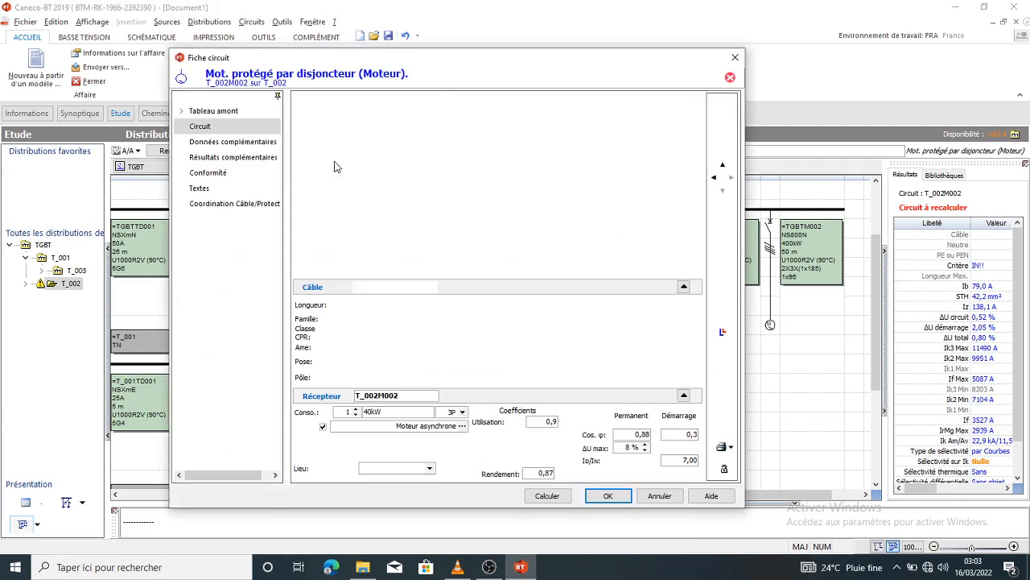
click(398, 183)
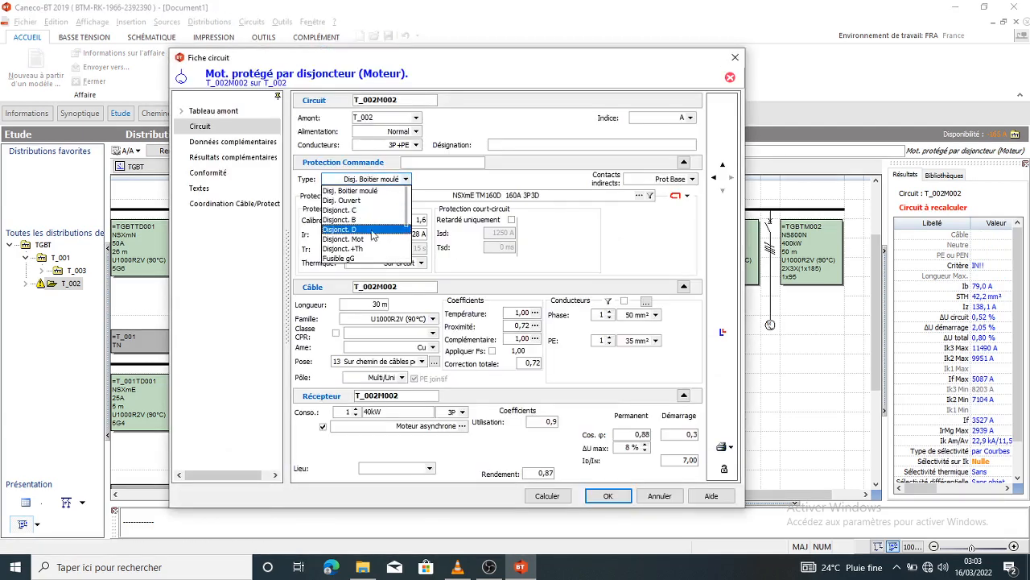
click(369, 240)
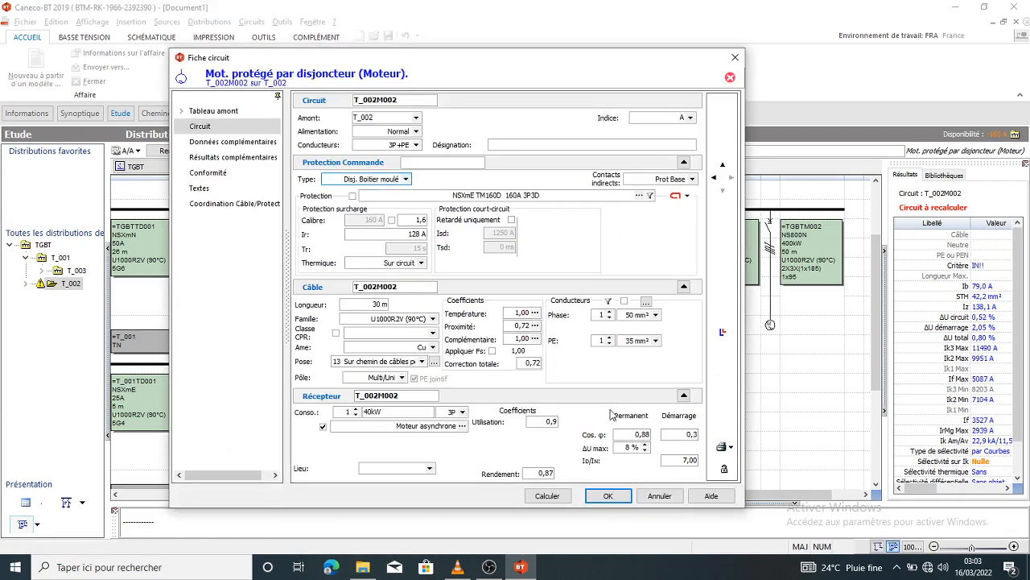
click(546, 495)
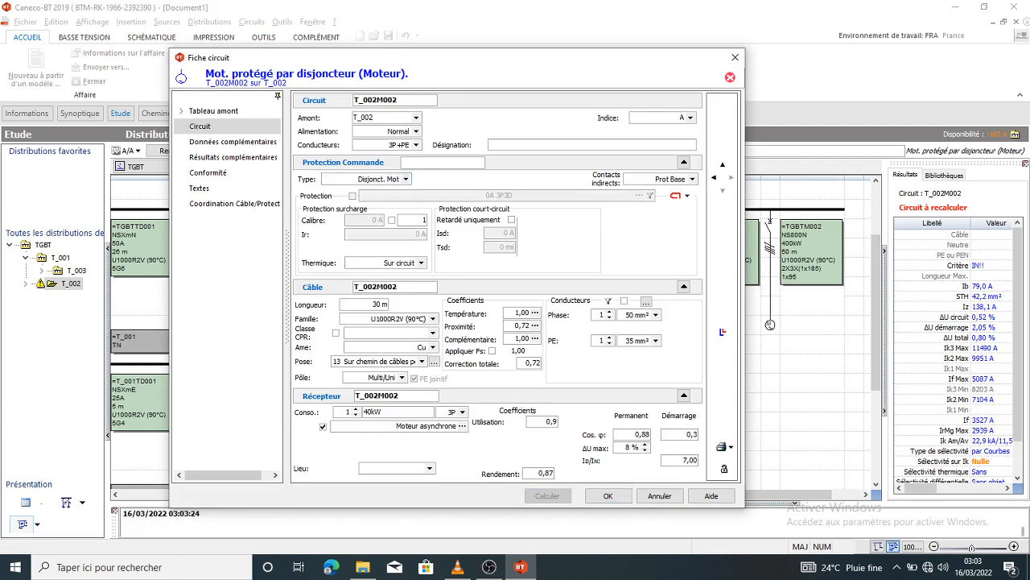
click(722, 332)
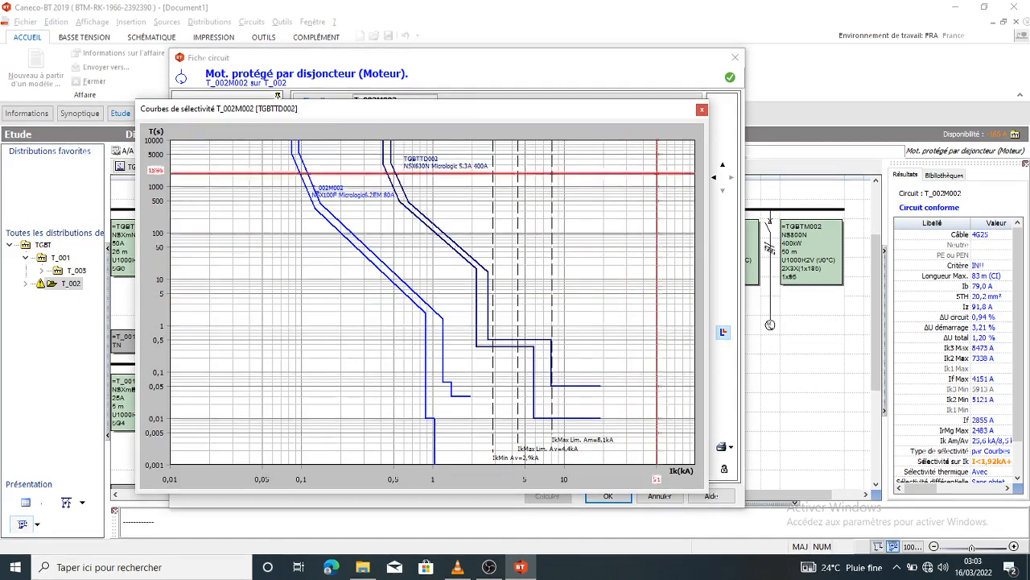
click(702, 110)
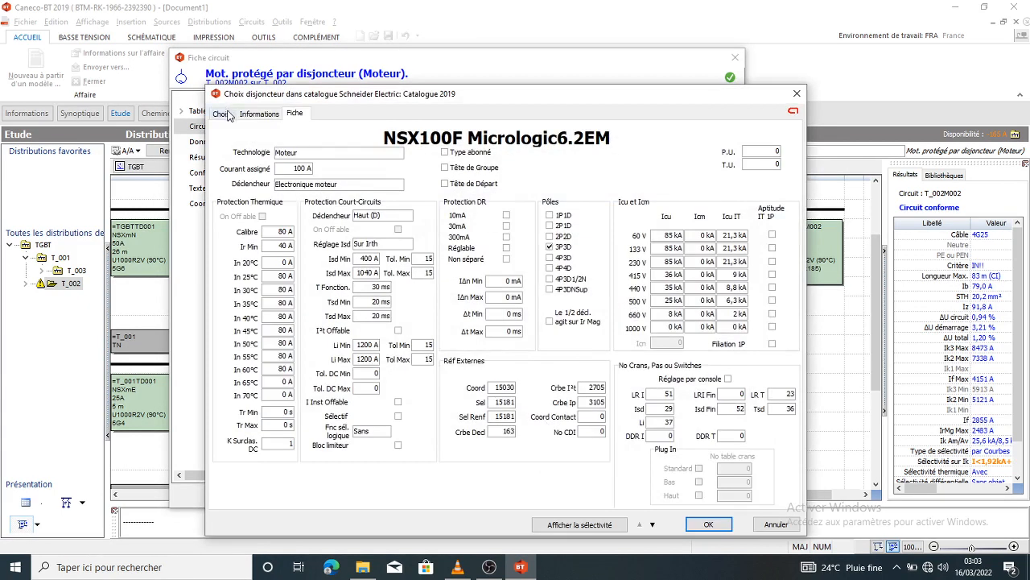
Step: Try the NSX160N Micrologic 2.2M 150 A motor breaker from the catalogue on T_002M002 and check its recalculated selectivity curves
click(227, 115)
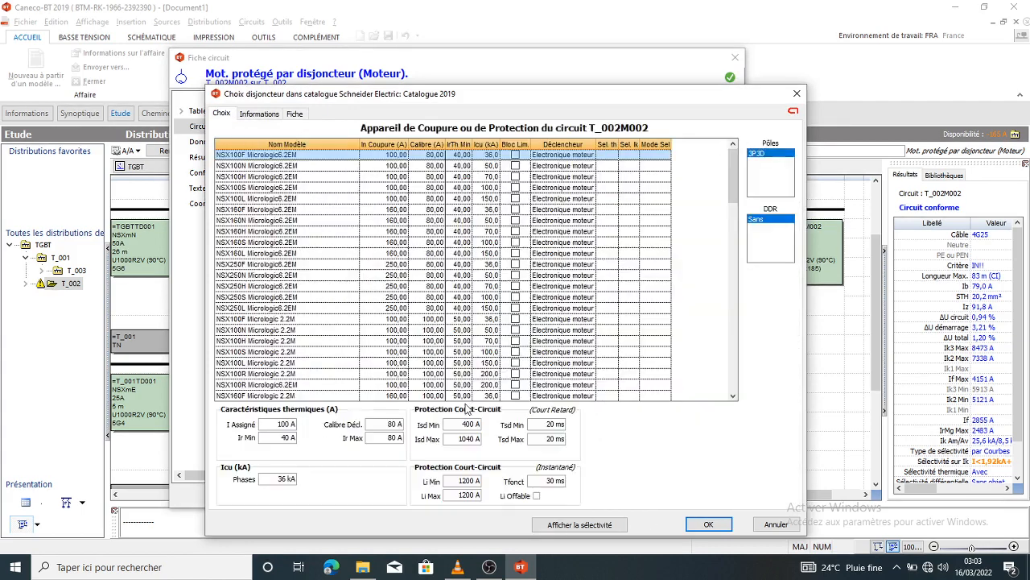
click(391, 288)
click(414, 308)
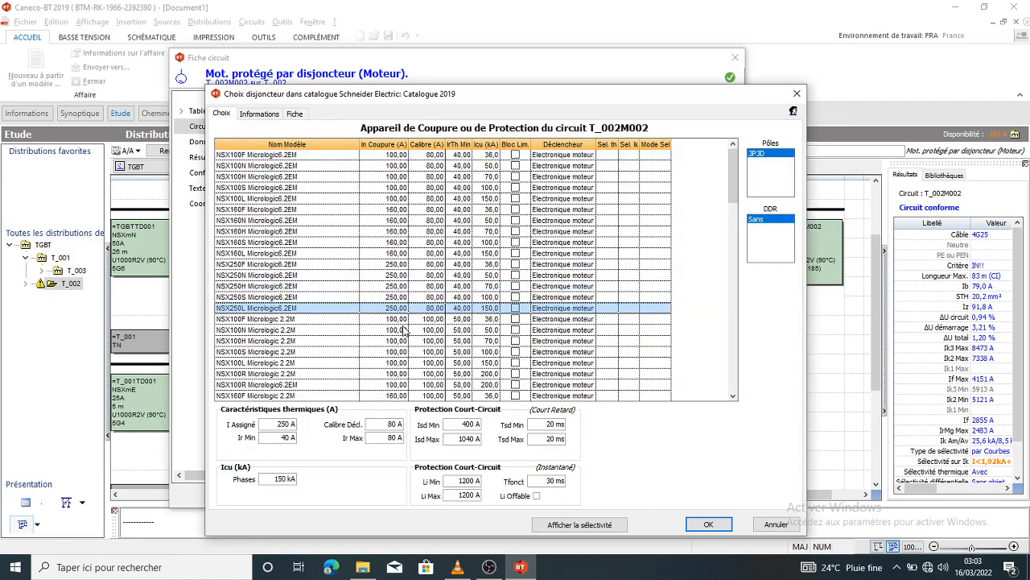
click(403, 330)
click(398, 341)
scroll(418, 303, down, 3)
click(392, 308)
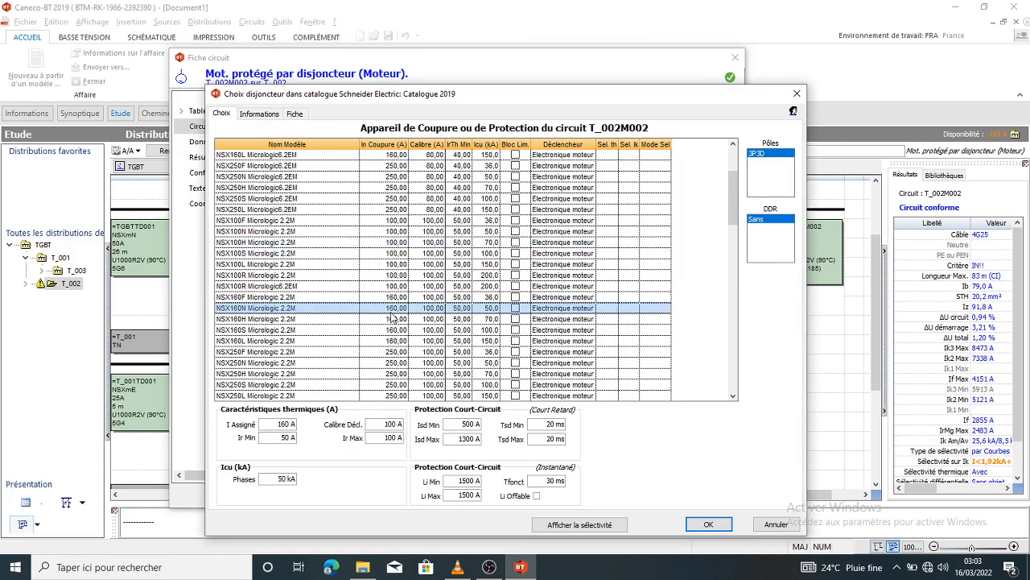
scroll(391, 314, down, 2)
click(392, 319)
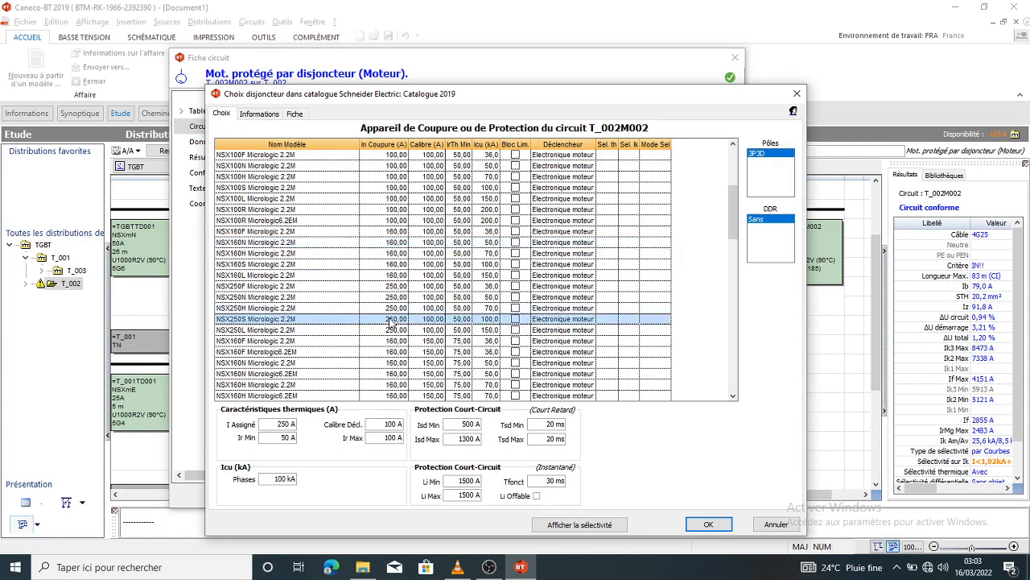
click(395, 330)
click(400, 364)
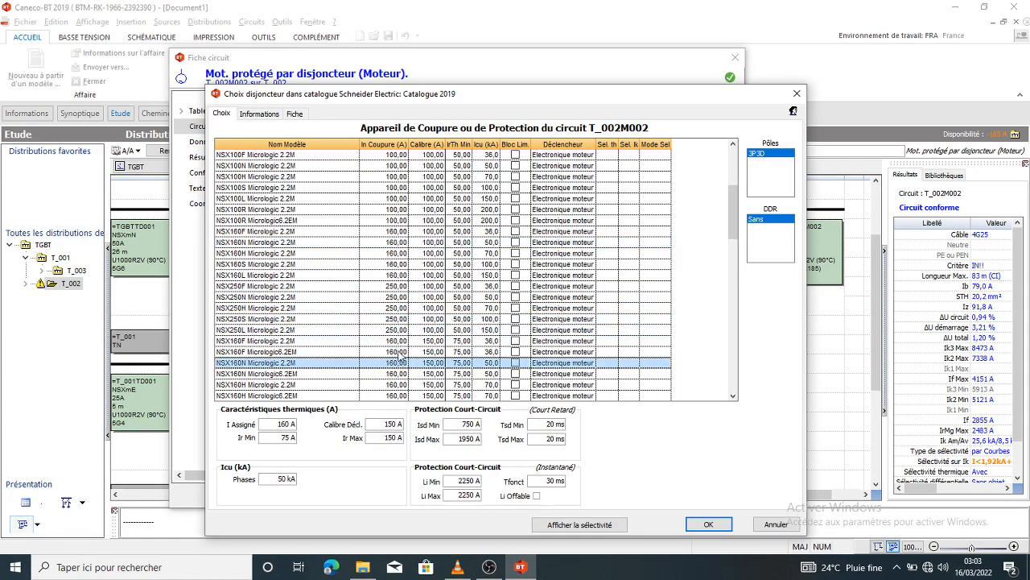
scroll(404, 344, down, 1)
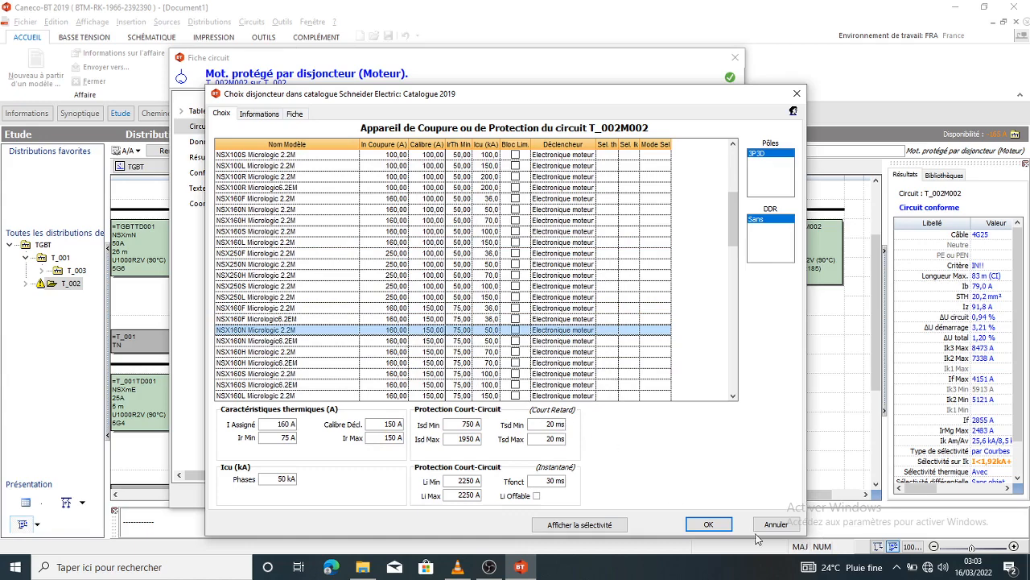
click(708, 524)
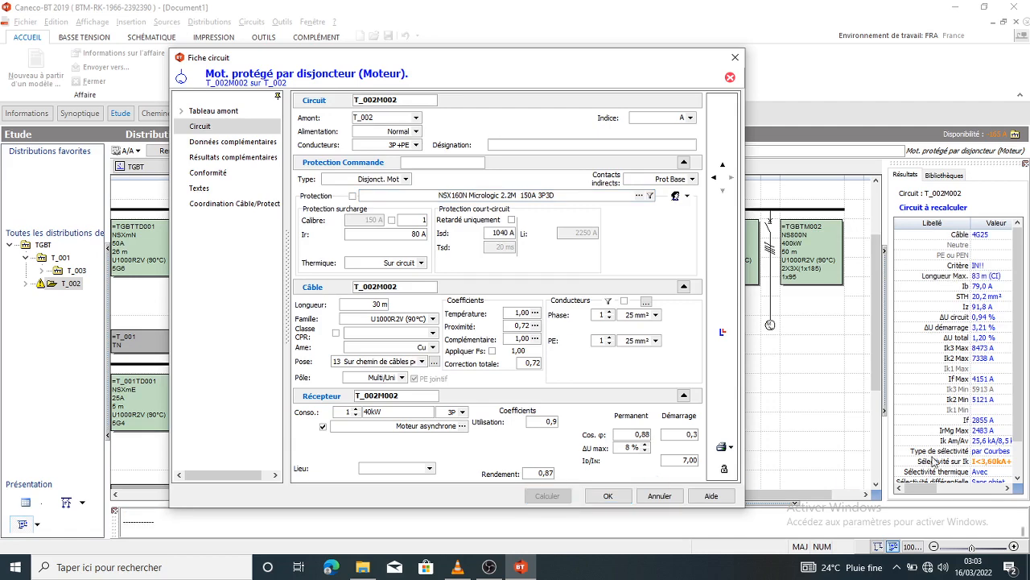
click(723, 333)
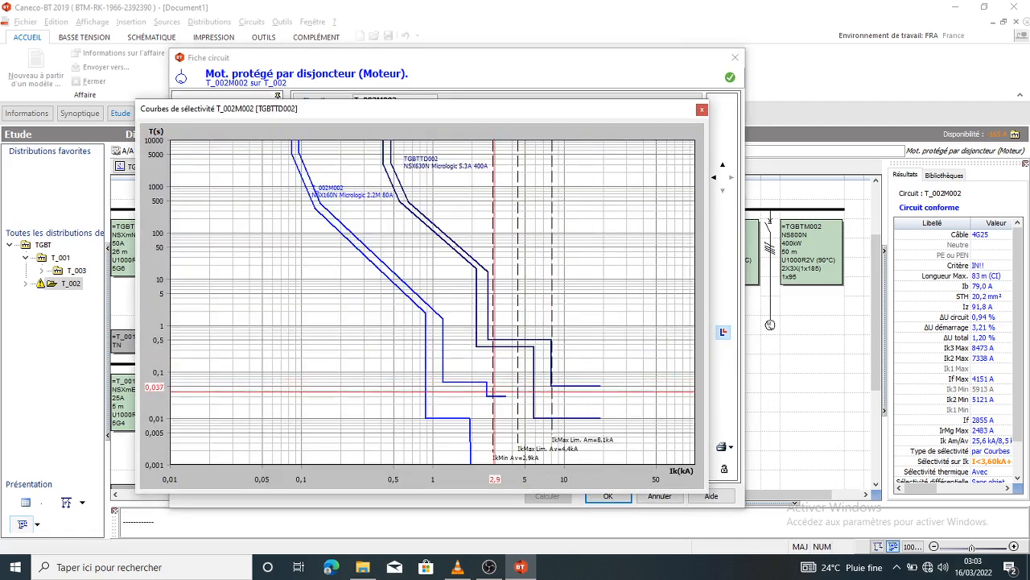
click(701, 111)
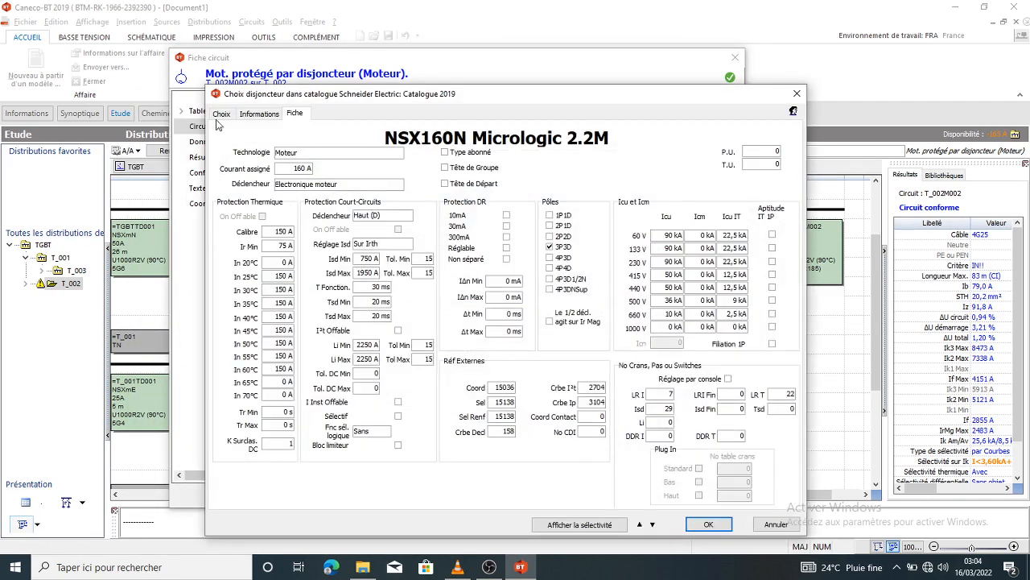
Step: Compare the larger motor breakers in the catalogue and assign the NSX250F Micrologic6.2EM 220 A model to T_002M002
click(220, 114)
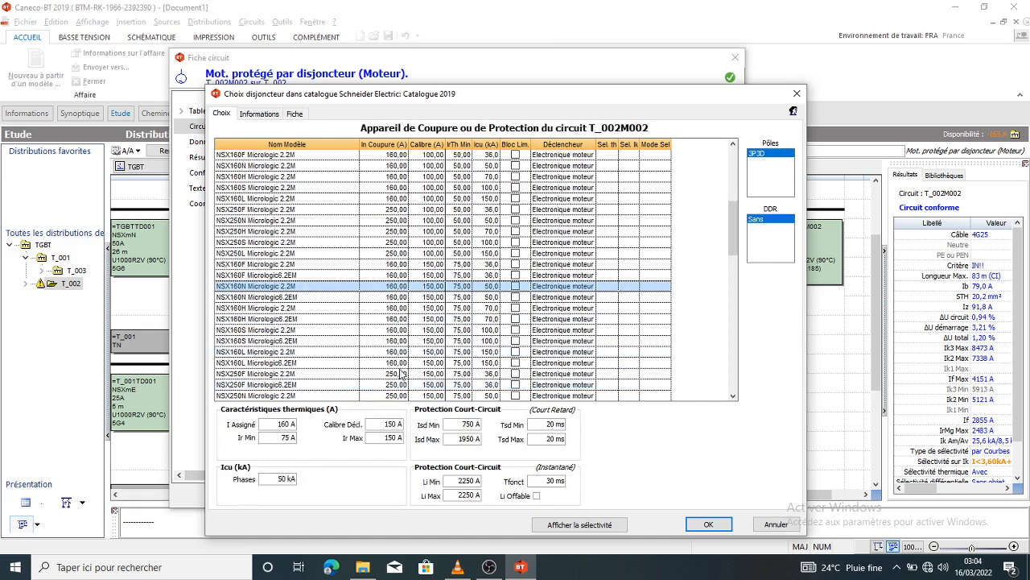
click(401, 375)
click(395, 297)
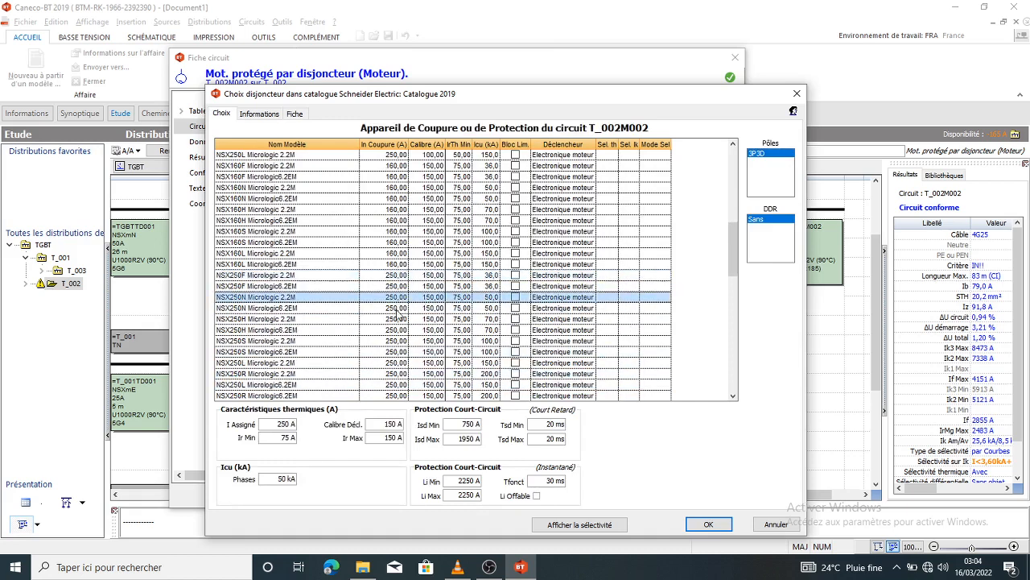
click(396, 308)
click(401, 330)
scroll(435, 304, down, 2)
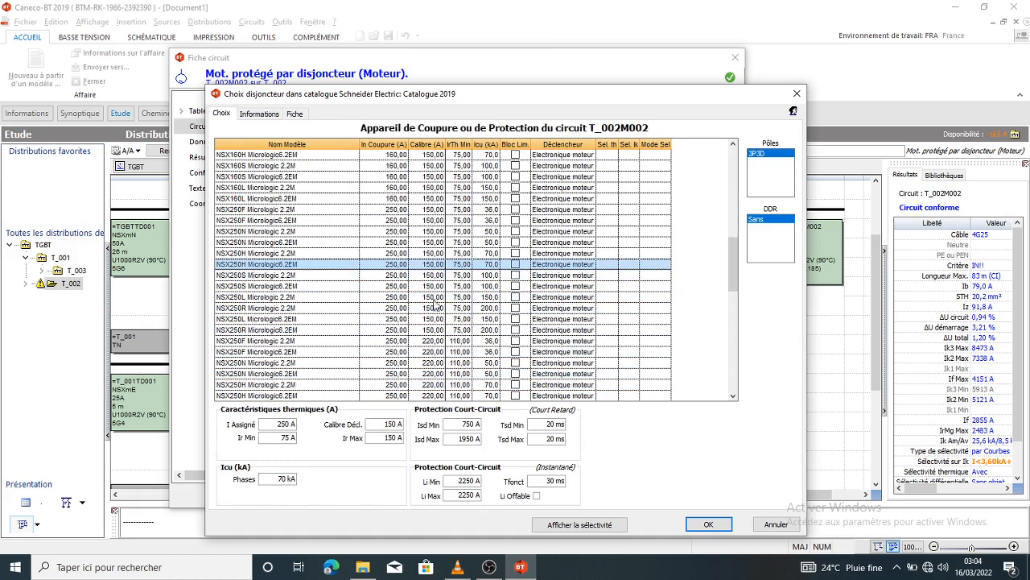
click(410, 296)
click(406, 307)
click(402, 330)
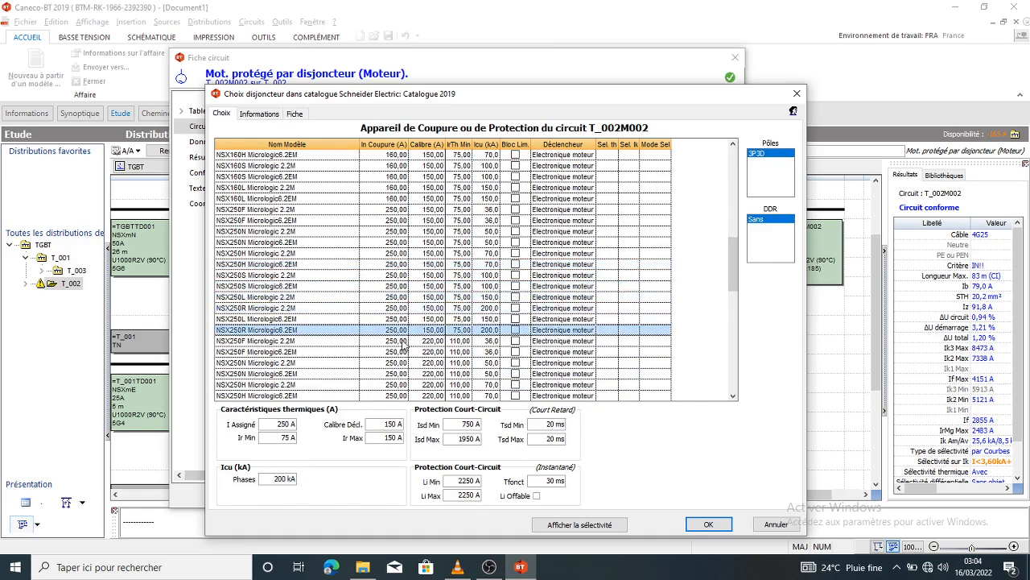
scroll(422, 310, down, 2)
click(401, 287)
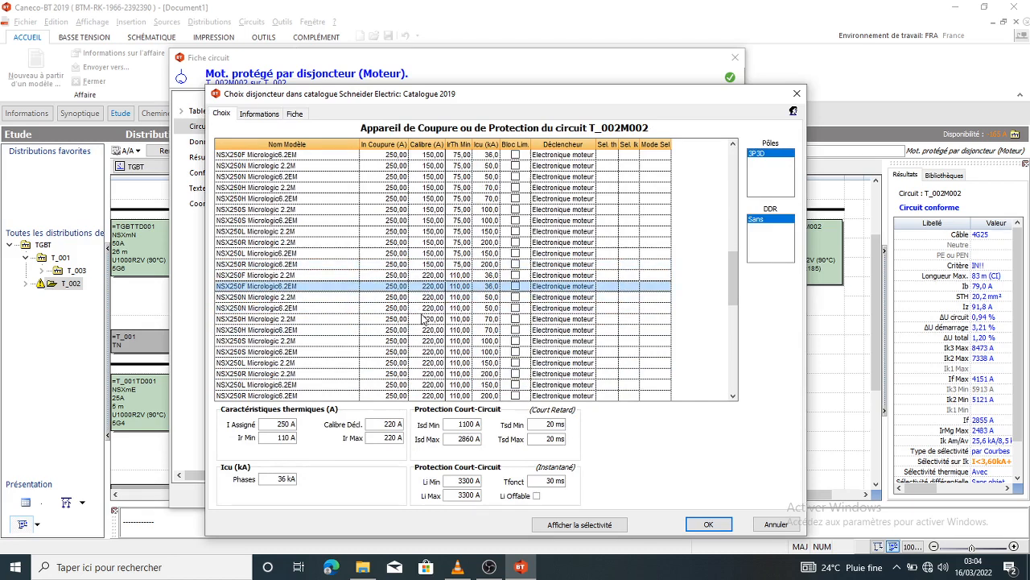
click(685, 524)
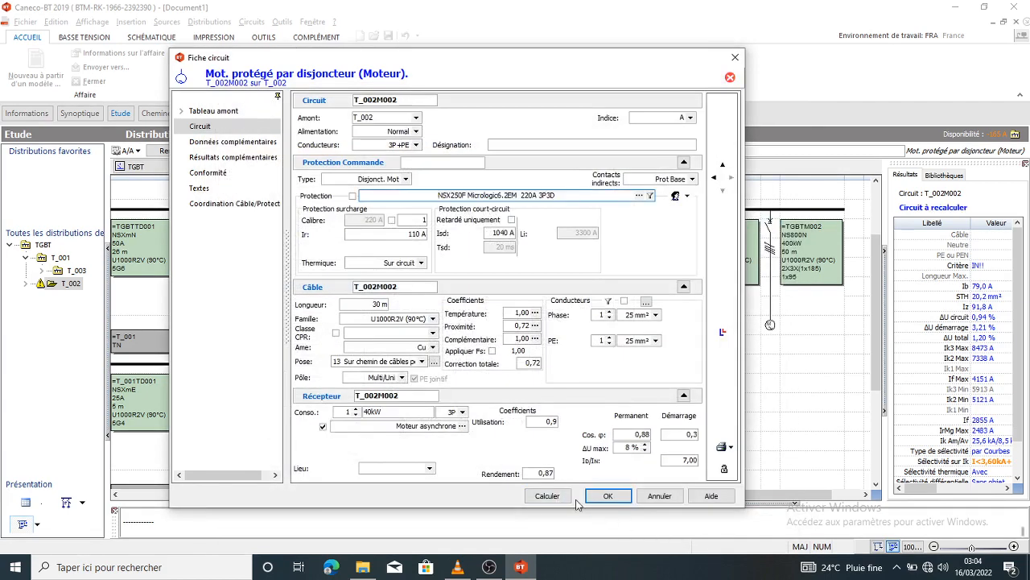
Step: Recalculate T_002M002 with the NSX250F Micrologic6.2EM breaker and compare its selectivity curves with TGBTTD002
click(546, 495)
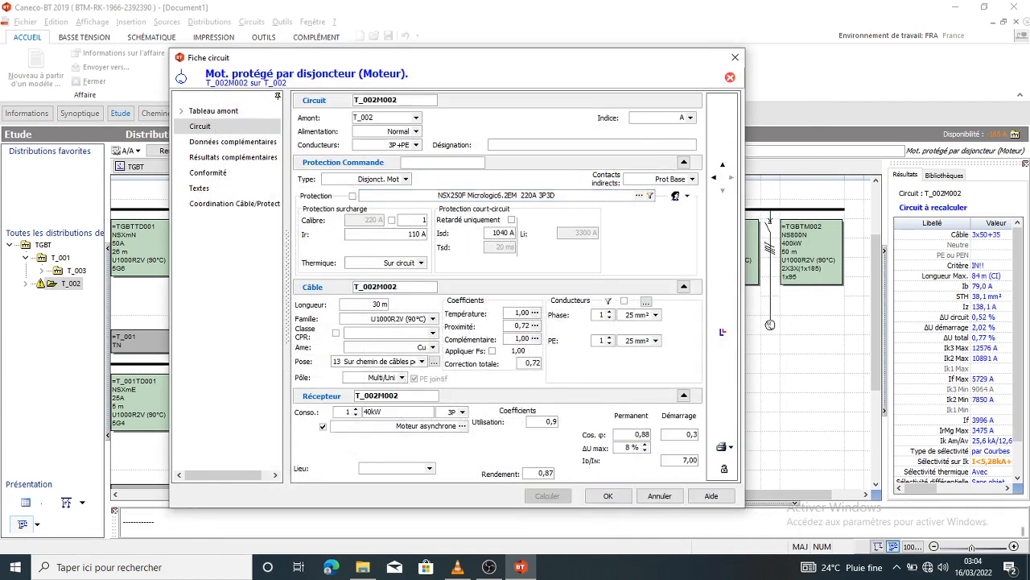
click(722, 333)
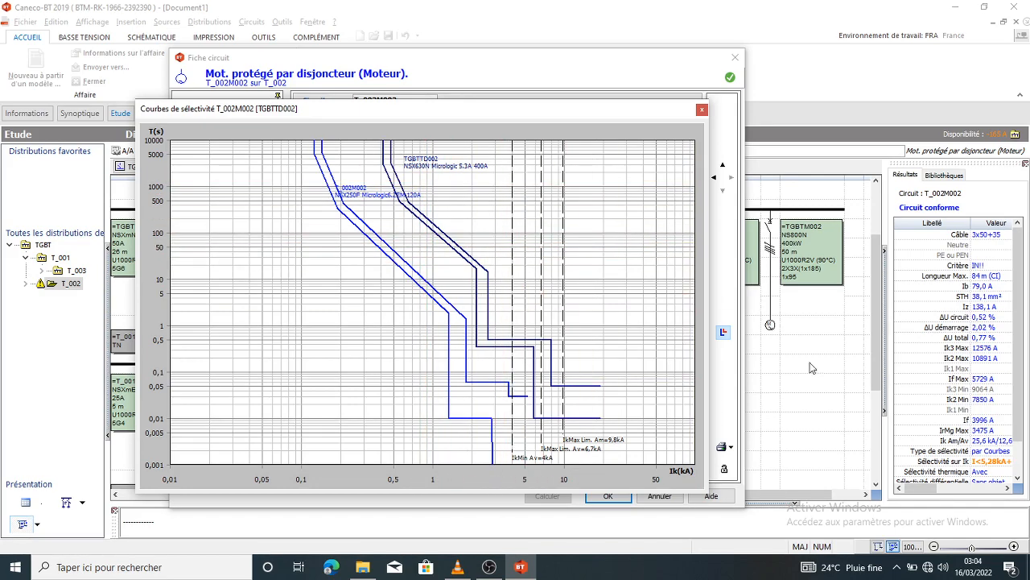
mouse_move(995, 467)
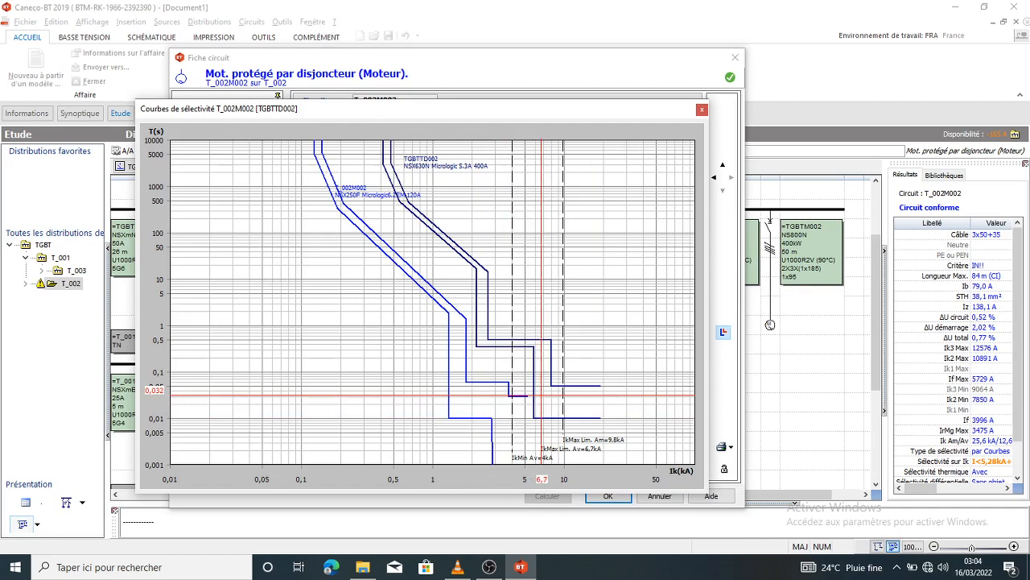
click(701, 110)
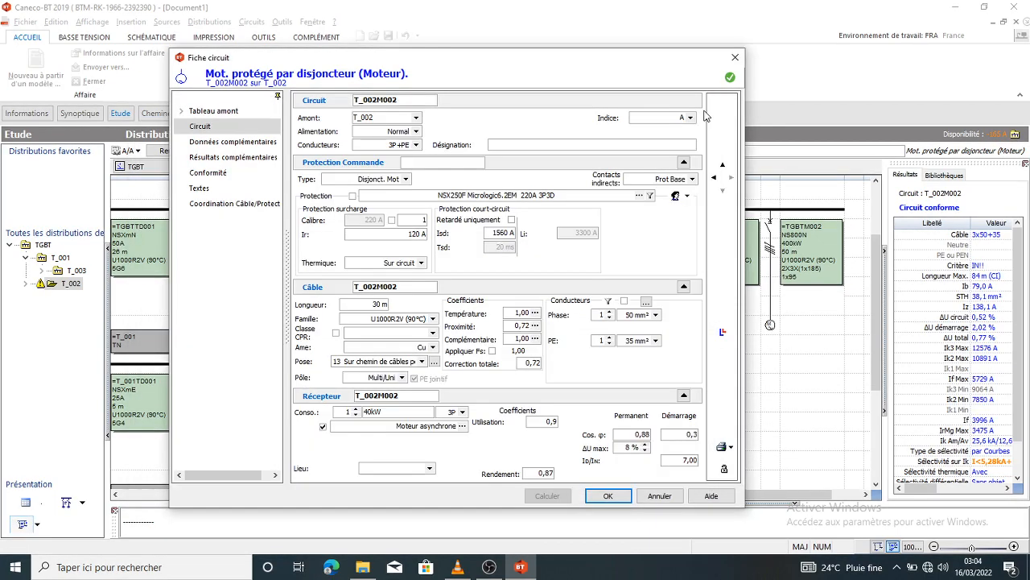
Step: Try a different Isd setting on T_002M002, check its selectivity and cable/protection coordination curves, and accept the circuit
click(513, 233)
drag(512, 233, 478, 236)
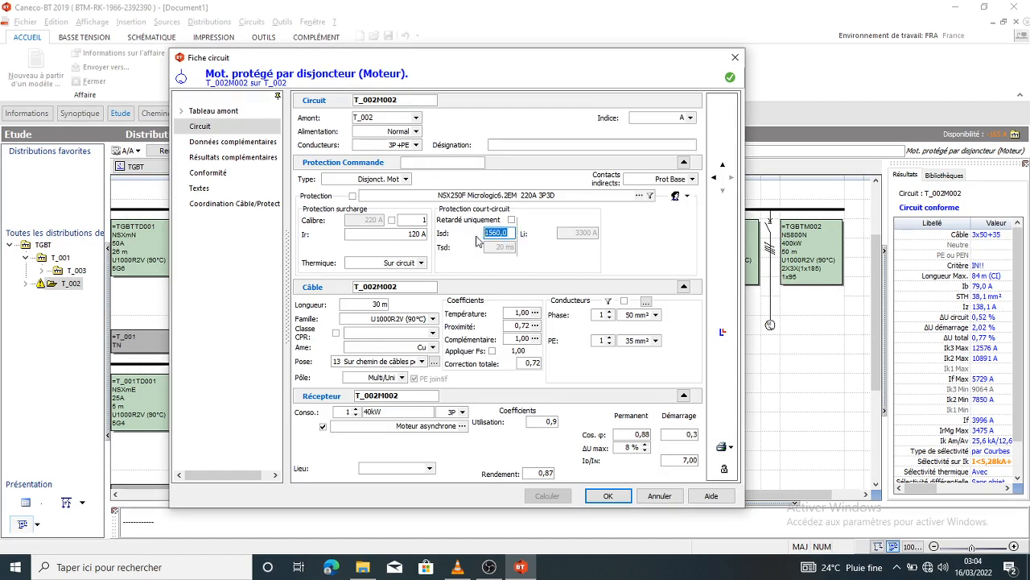
text(25)
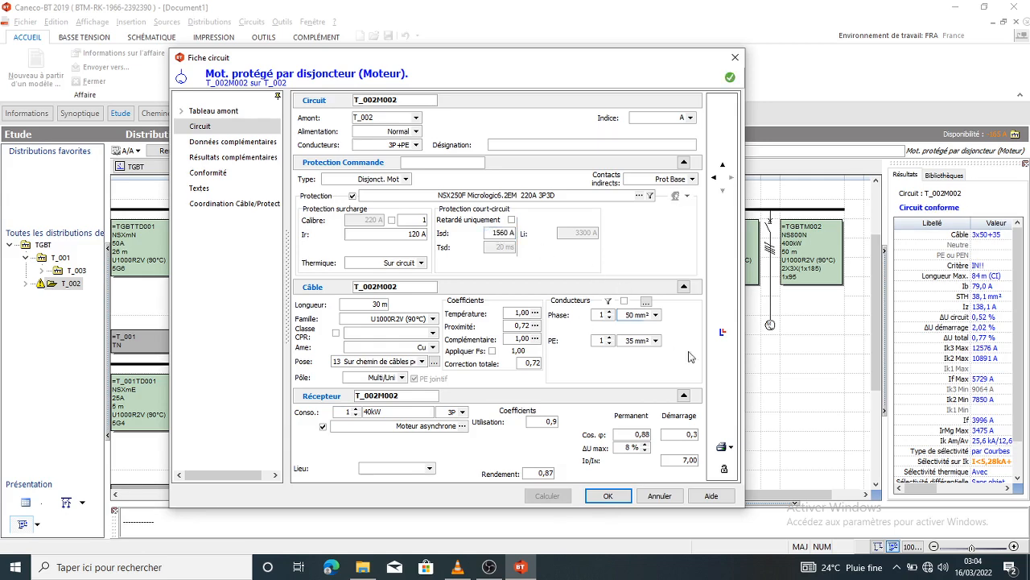
click(723, 332)
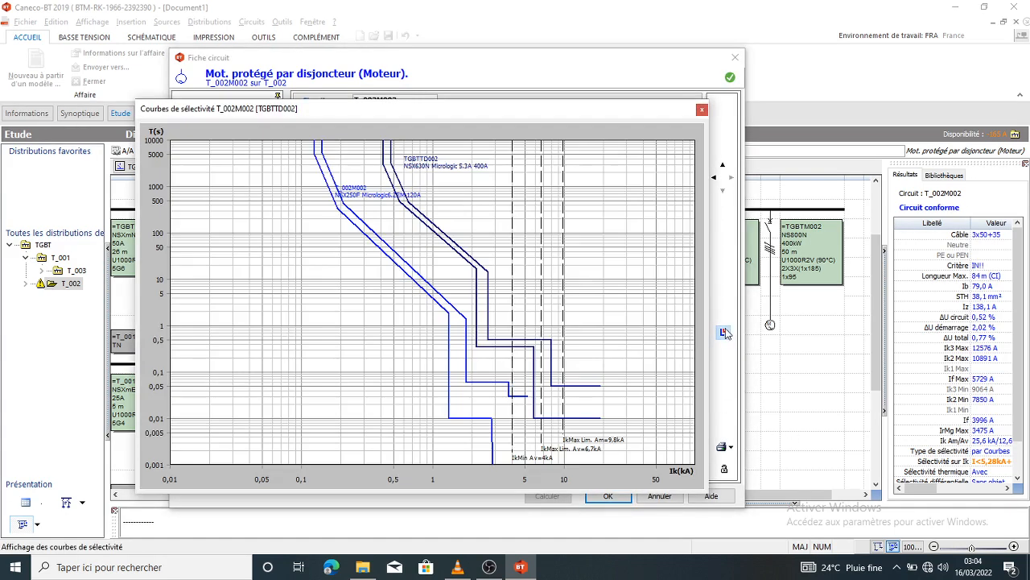
click(701, 109)
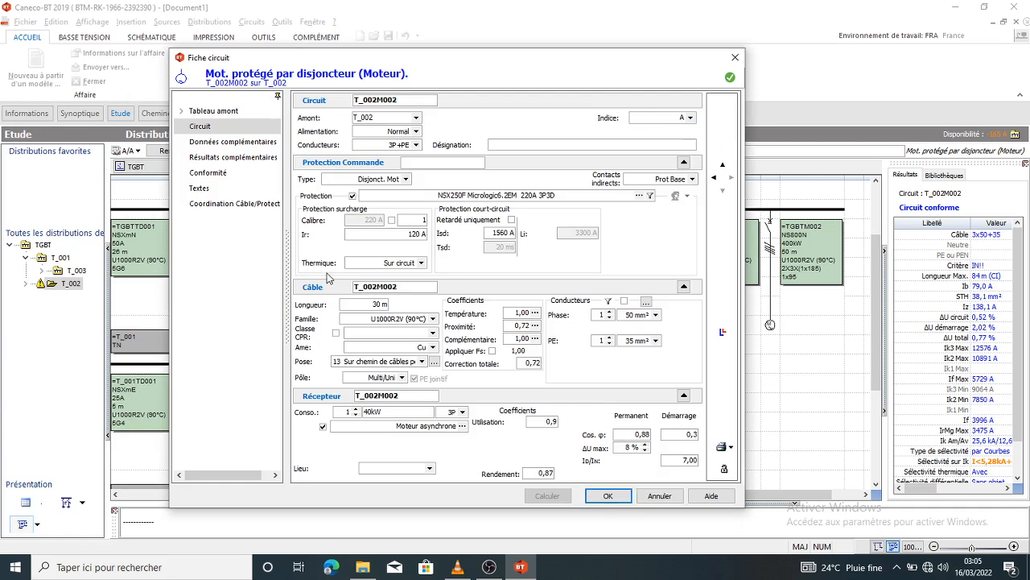
click(229, 203)
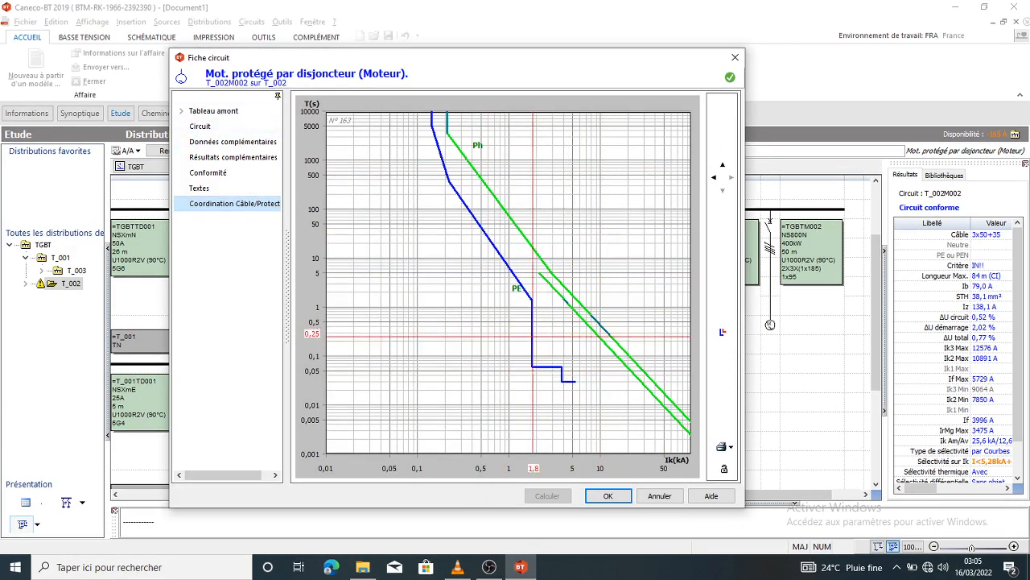
click(606, 495)
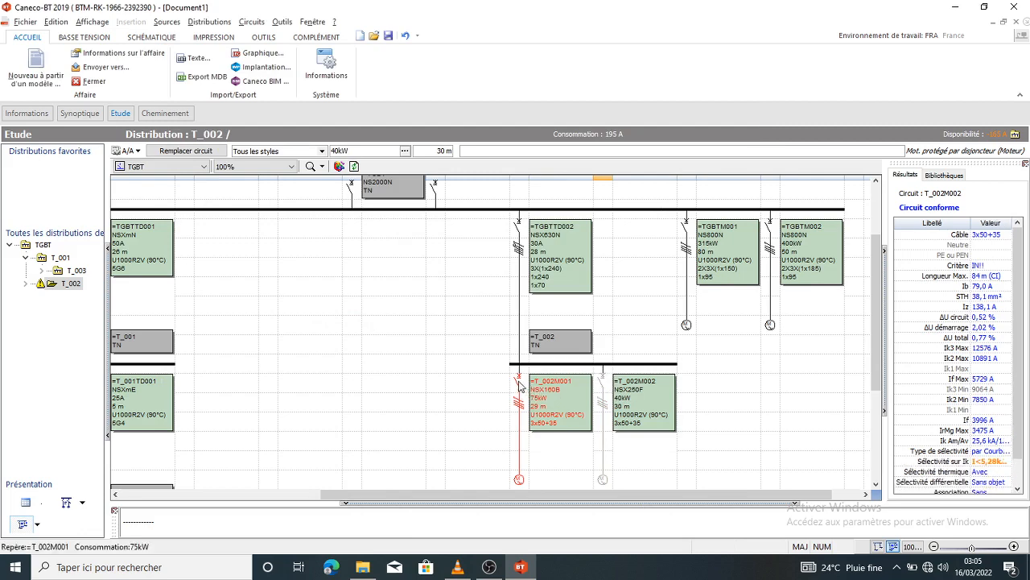
Step: Recalculate motor circuit T_002M001 and check its selectivity curves against TGBTTD002
right_click(519, 386)
click(563, 275)
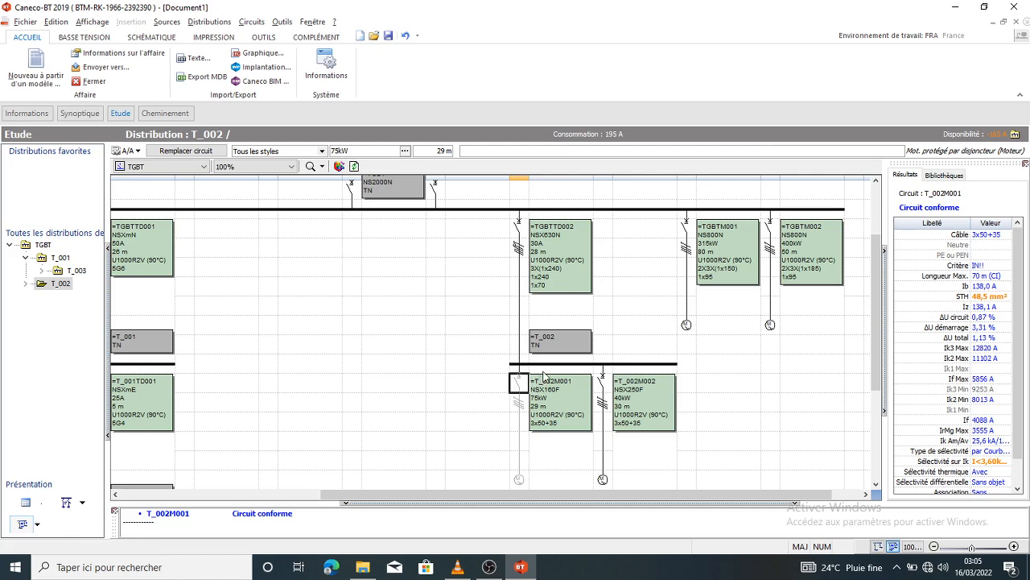
double_click(544, 376)
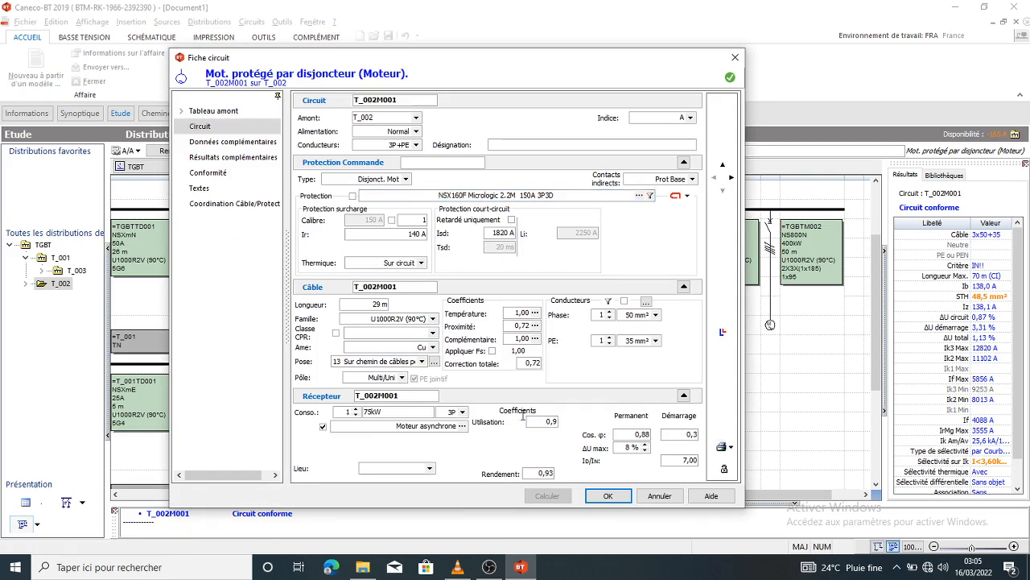
click(722, 331)
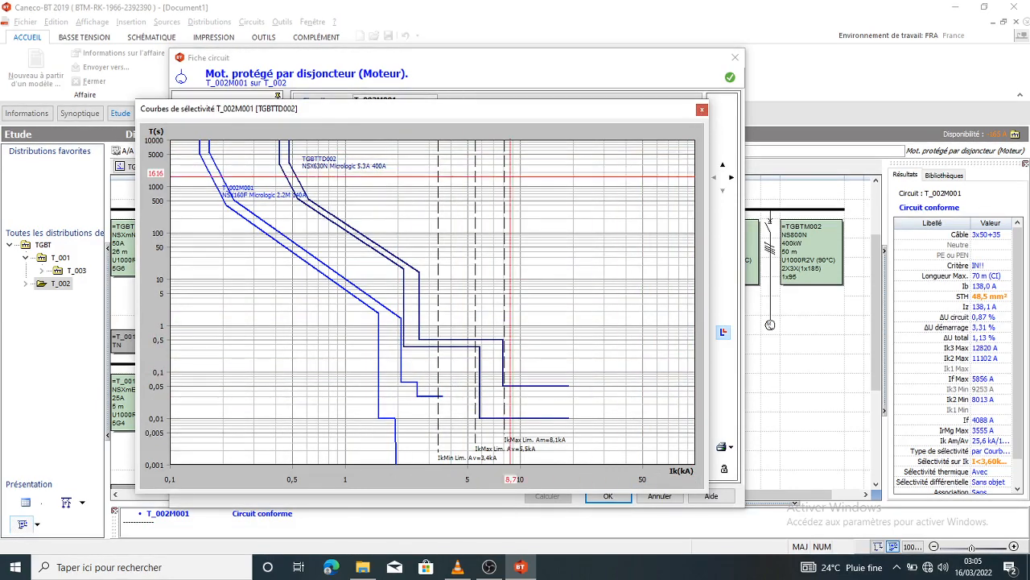
click(702, 110)
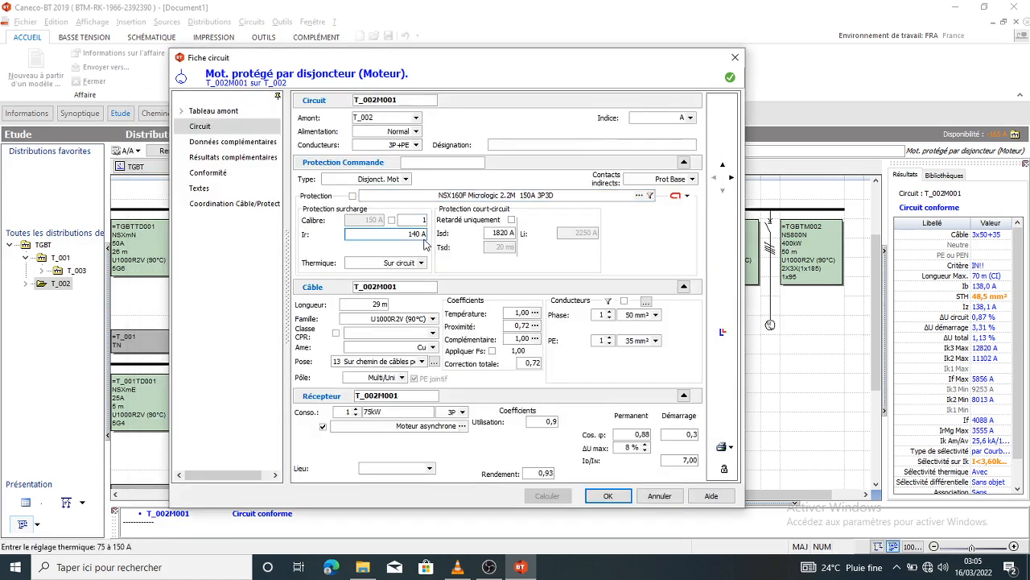
Step: Assign the NSX250F Micrologic6.2EM 220 A motor breaker from the catalogue to T_002M001
click(640, 197)
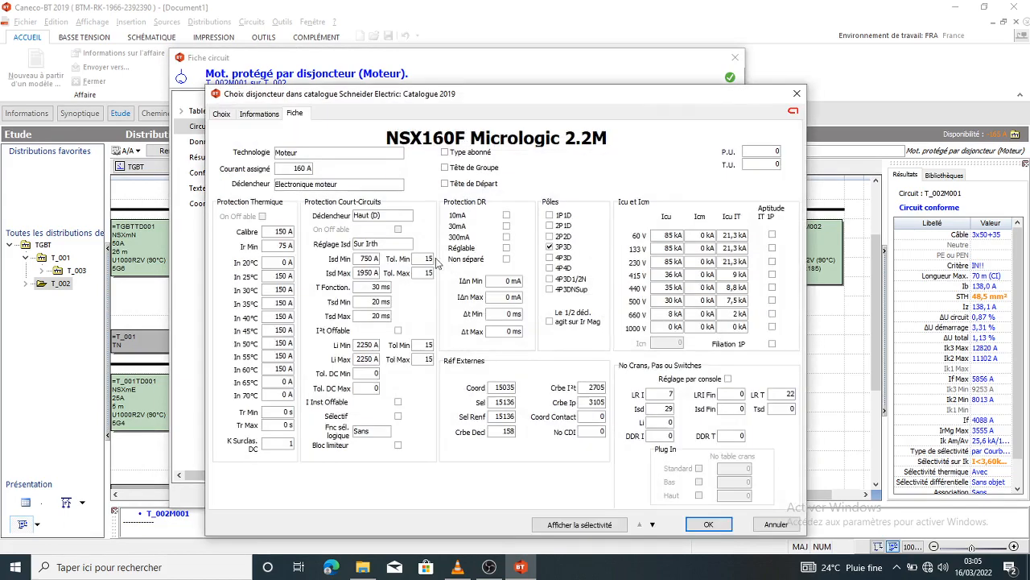
click(223, 114)
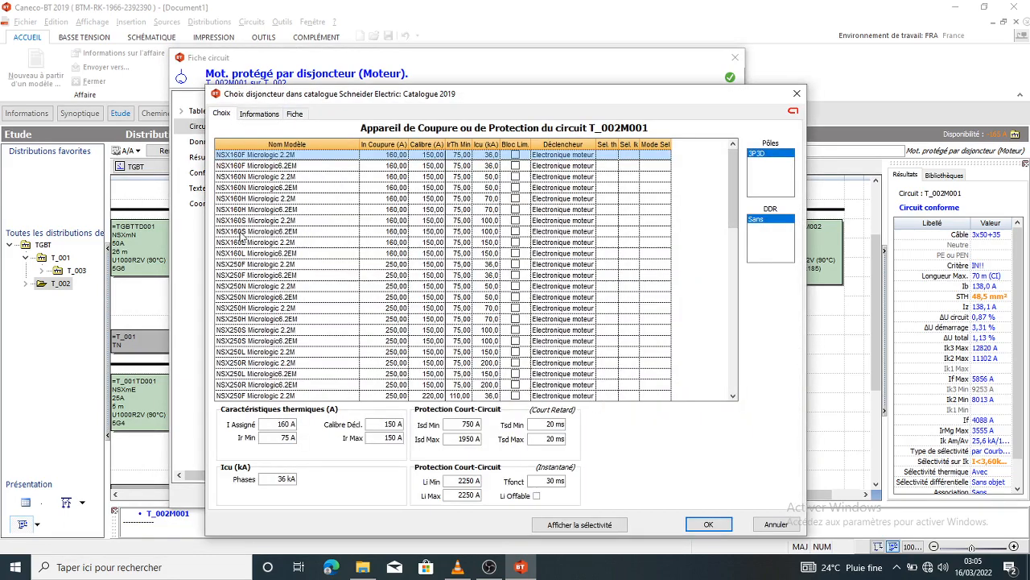
click(1029, 567)
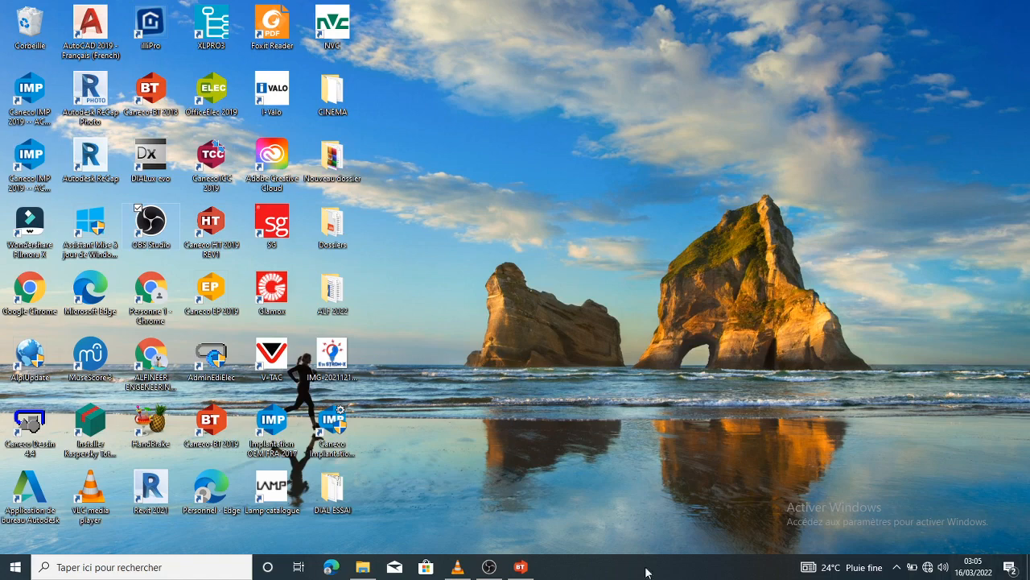
click(521, 568)
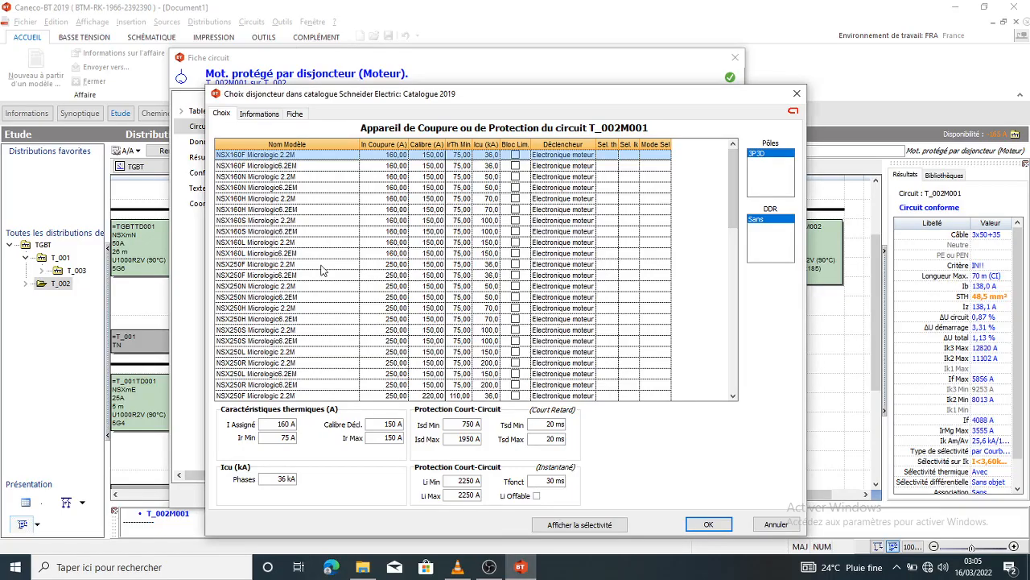
click(337, 166)
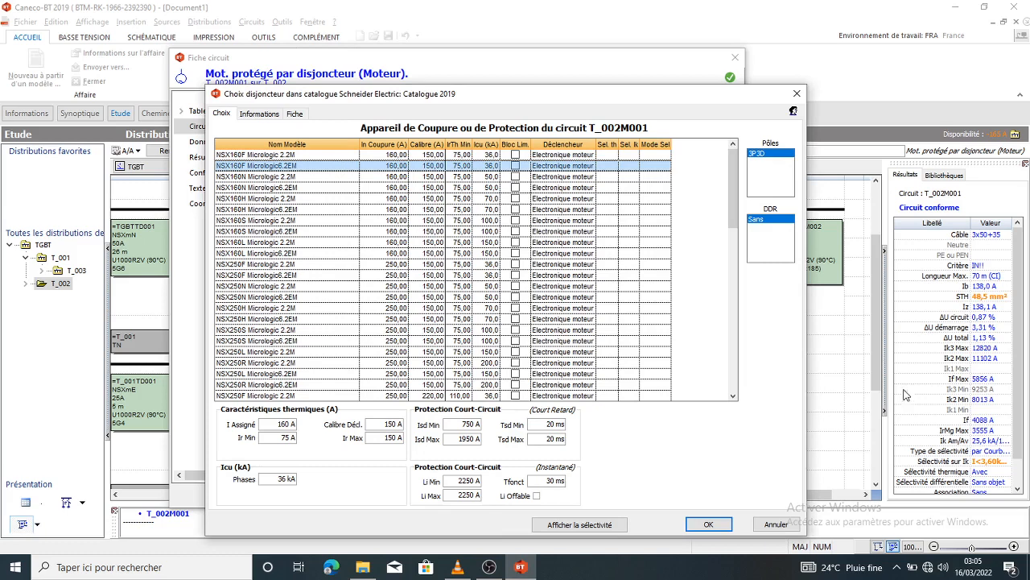
drag(375, 191, 406, 309)
scroll(409, 304, down, 1)
scroll(404, 329, down, 1)
scroll(411, 300, down, 1)
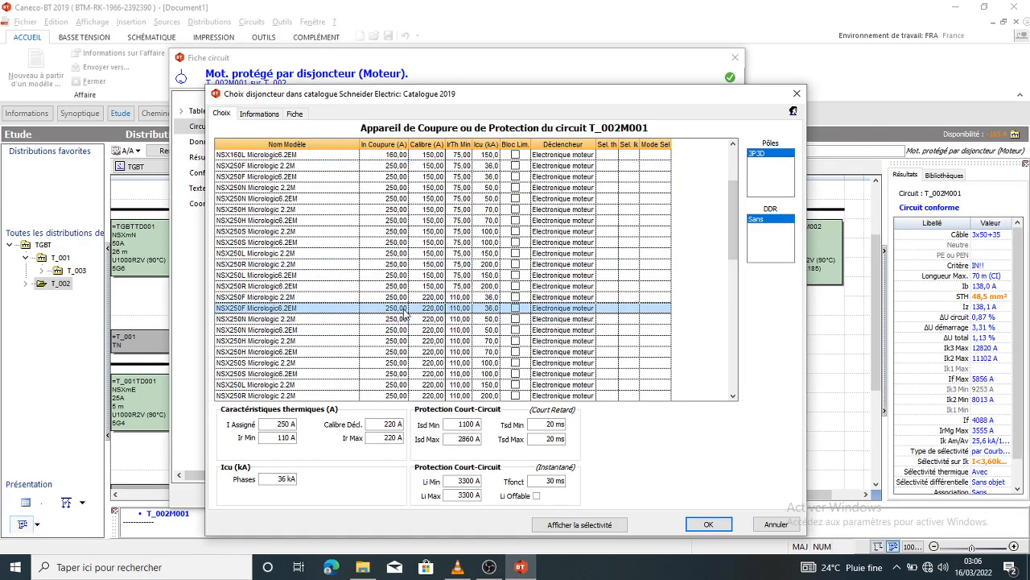
click(707, 524)
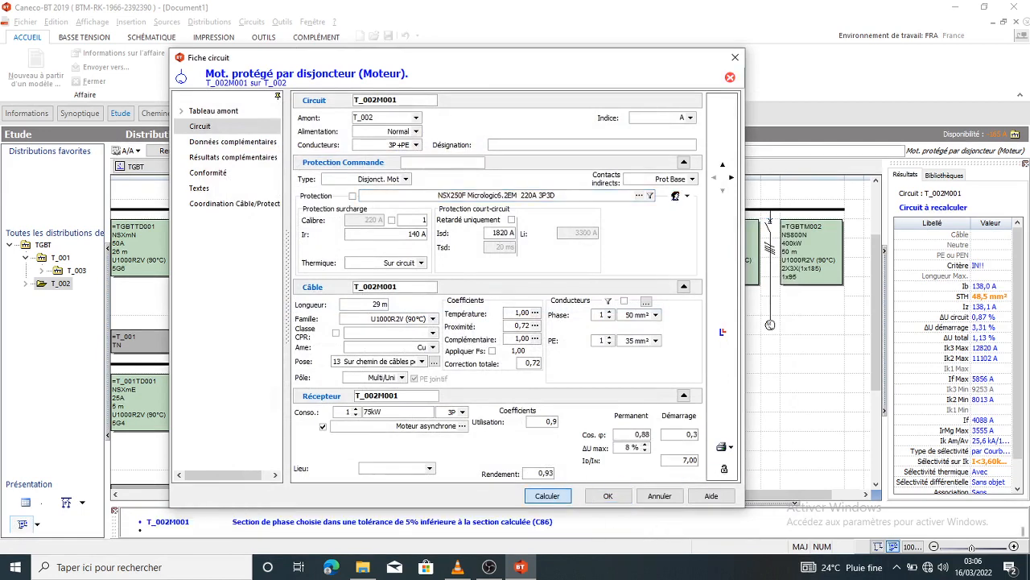
Step: Recalculate T_002M001 with its new breaker, check the selectivity curves against TGBTTD002 and accept the circuit
click(723, 332)
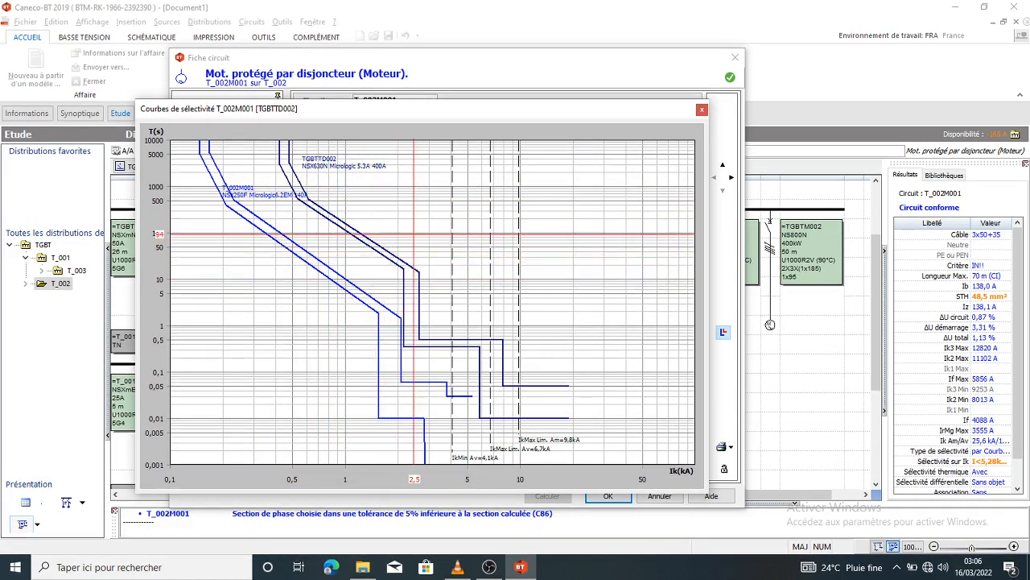
click(701, 111)
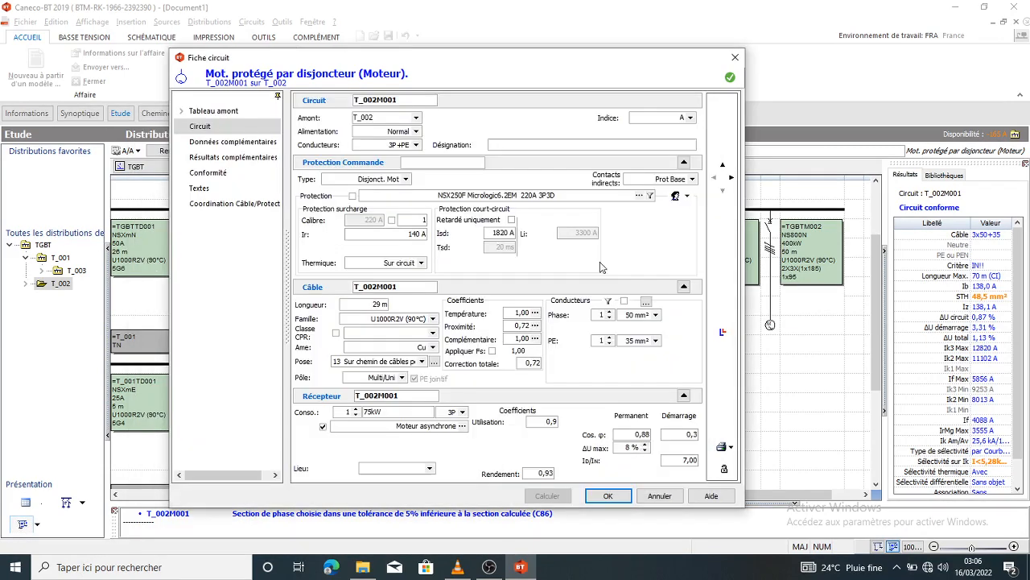
click(609, 496)
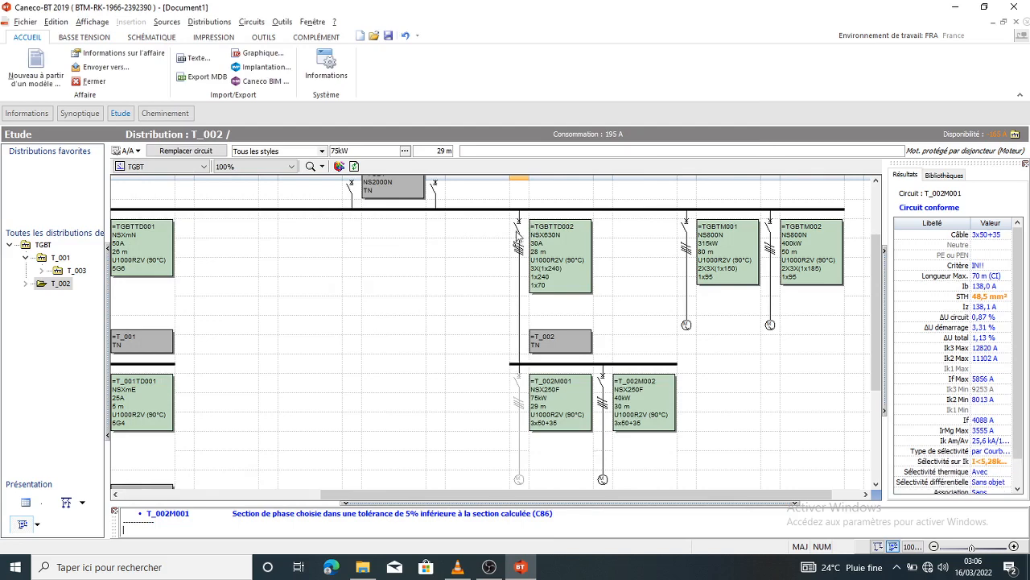
Step: Examine the NSX630 and NS800 catalogue breakers available for TGBTTD002 and close its circuit sheet without replacing the device
click(519, 229)
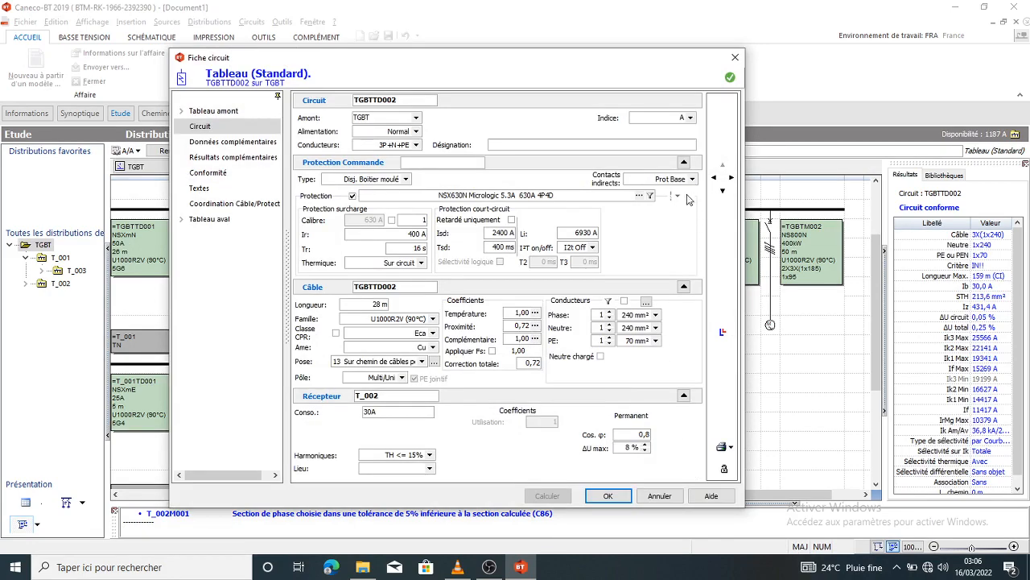
click(640, 197)
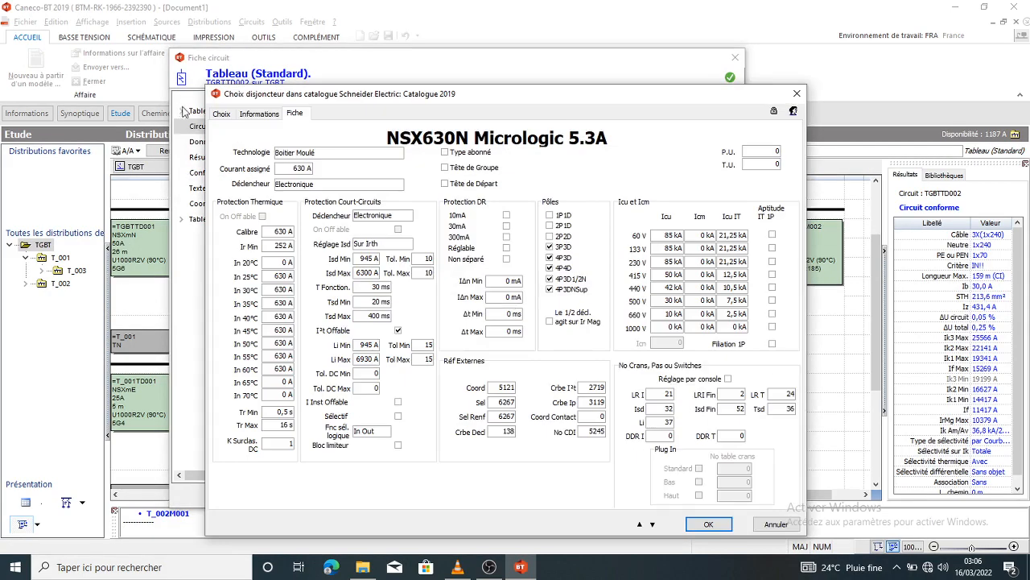
click(222, 113)
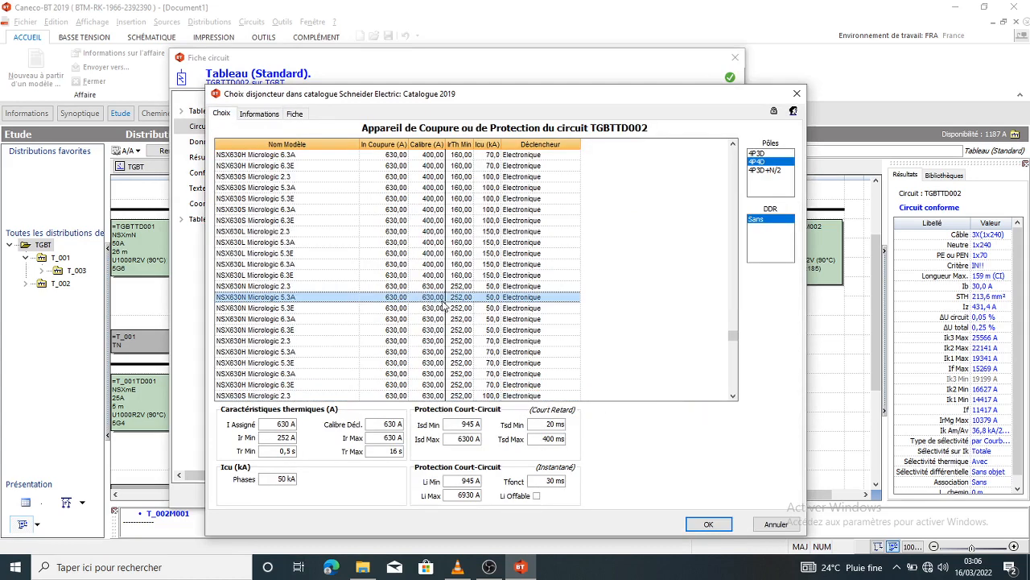
scroll(394, 344, down, 4)
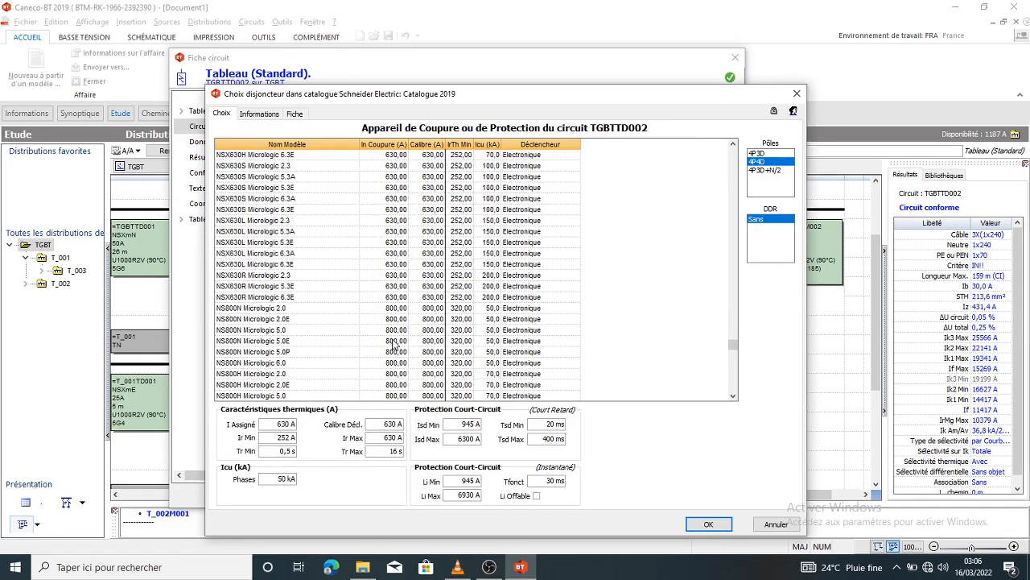
scroll(399, 344, up, 3)
scroll(409, 347, down, 8)
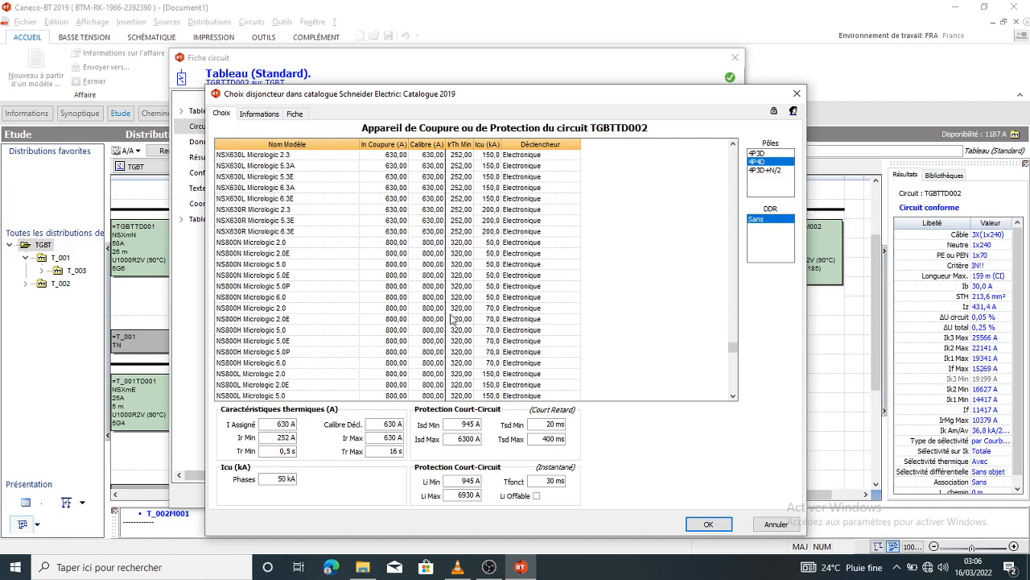
click(797, 93)
click(608, 497)
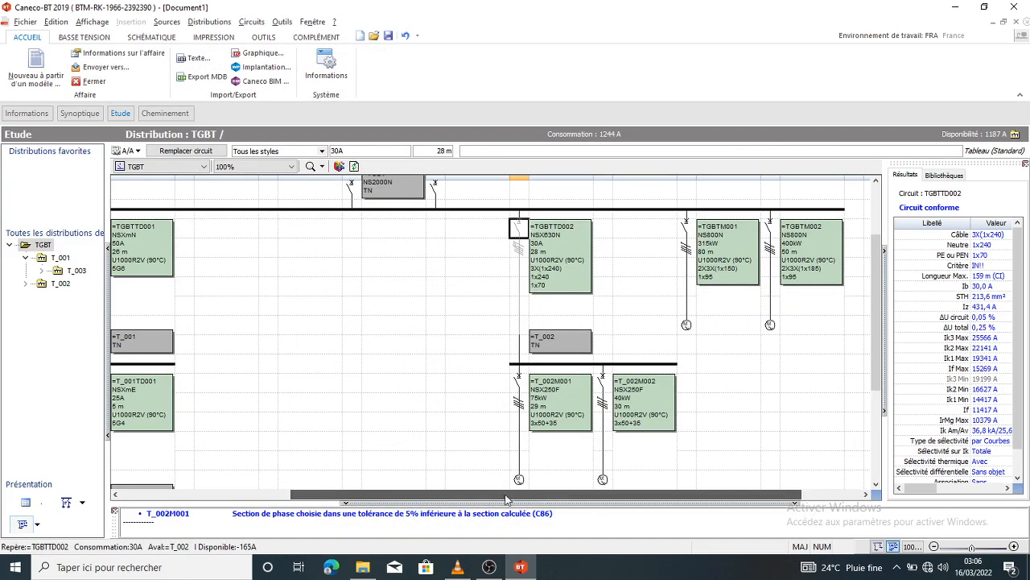
Step: Open the circuit sheet of TGBTTD001 and check its selectivity curves against TGBT
drag(531, 495, 359, 495)
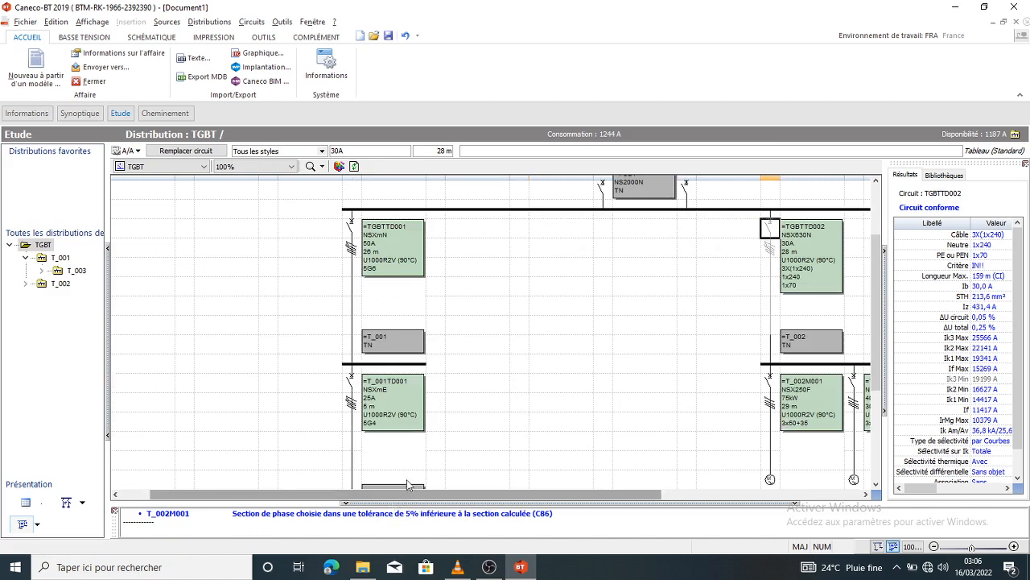
click(351, 229)
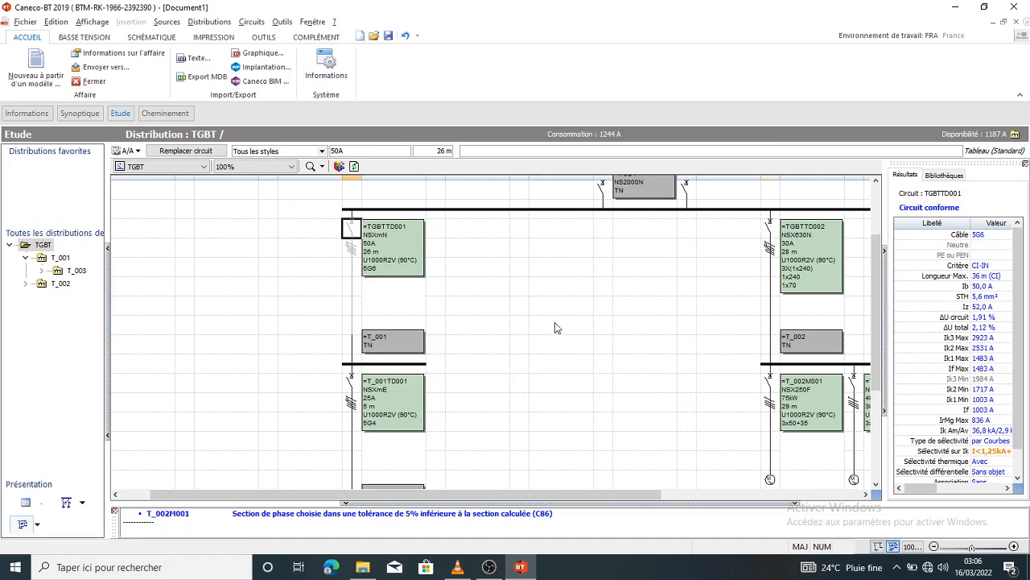
click(722, 332)
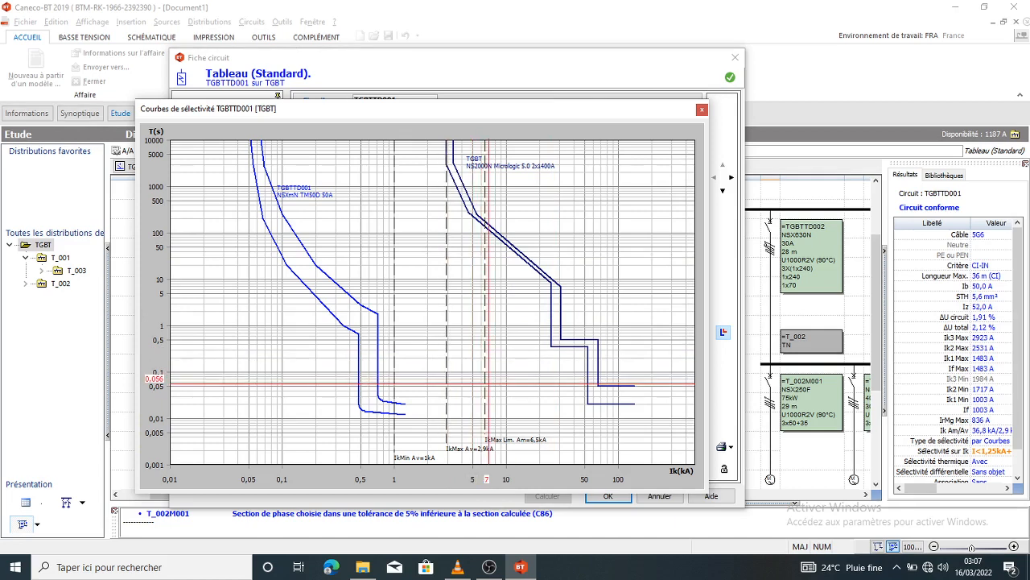
click(701, 110)
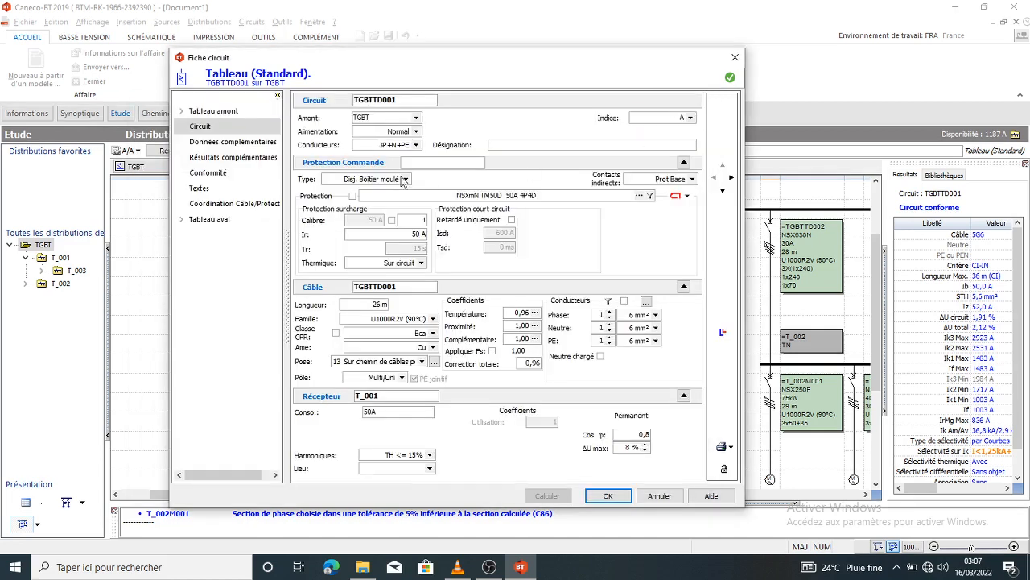
Step: Browse the catalogue breakers for TGBTTD001 and assign the NSX160N Micrologic 2.2 160 A to the circuit
click(640, 196)
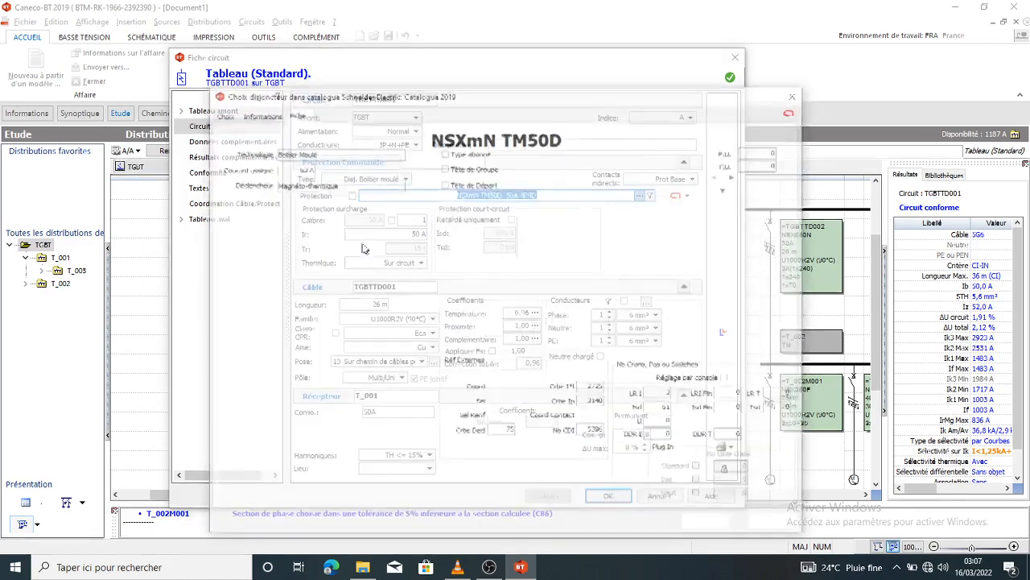
click(222, 113)
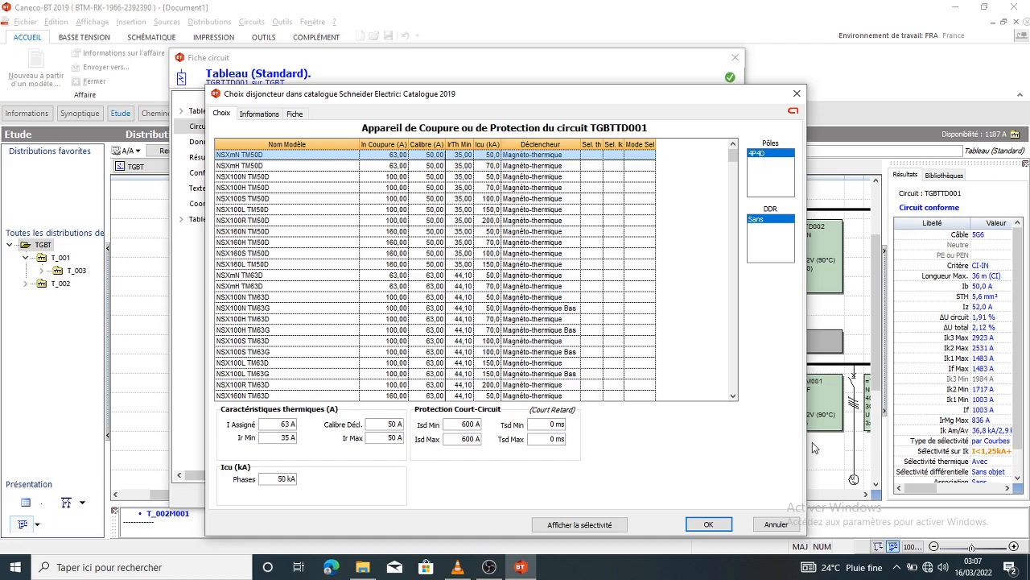
click(492, 269)
scroll(489, 274, down, 2)
click(475, 287)
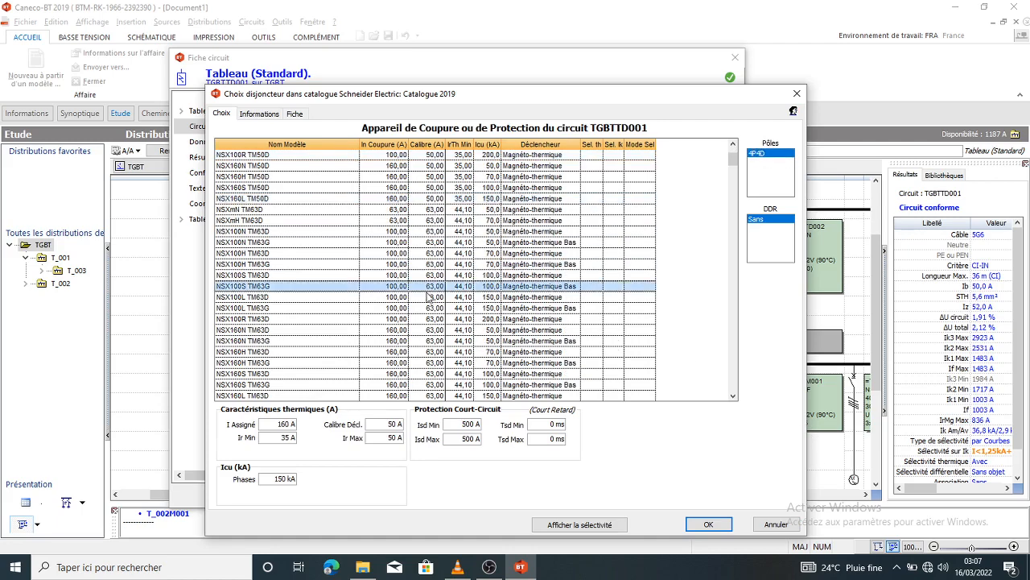
click(475, 341)
scroll(486, 333, down, 4)
click(475, 310)
click(486, 338)
scroll(490, 299, down, 5)
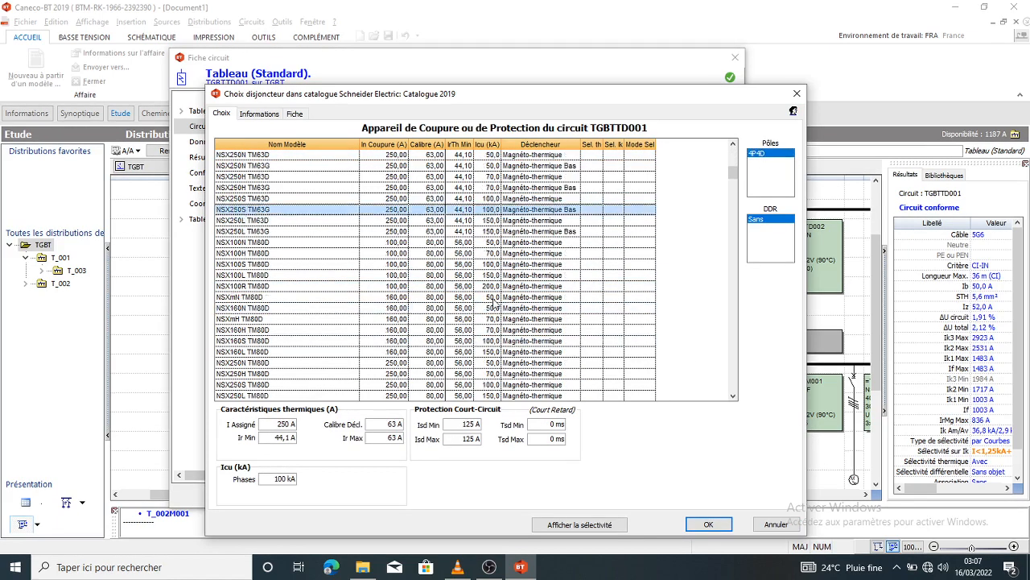
click(451, 275)
click(483, 330)
scroll(379, 251, down, 5)
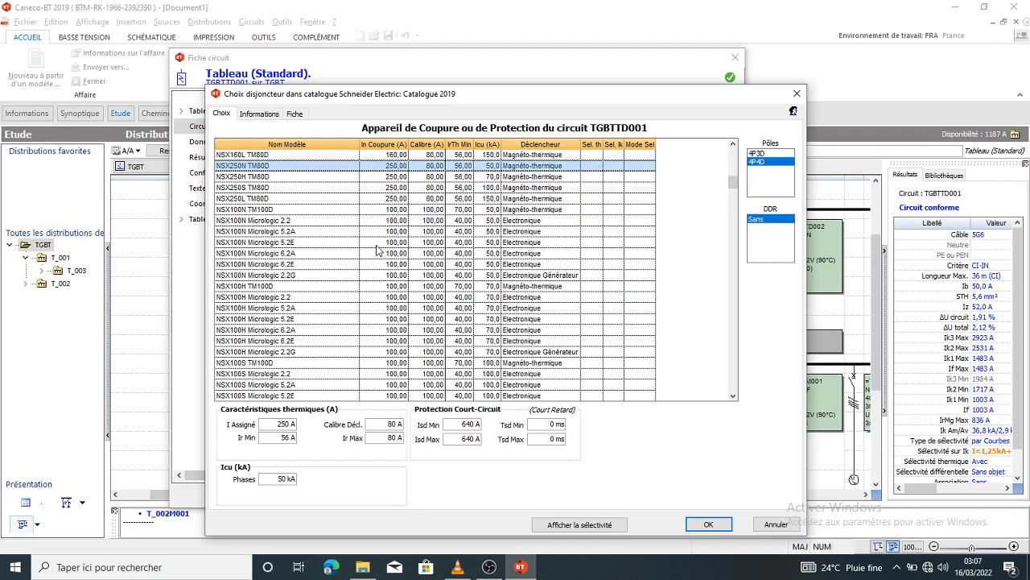
click(438, 242)
scroll(432, 251, down, 19)
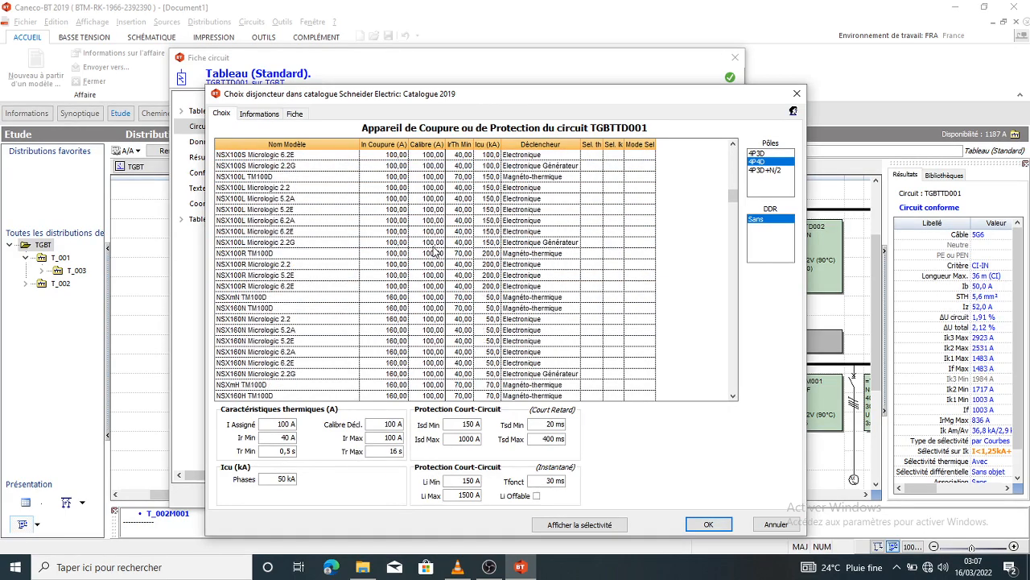
click(419, 298)
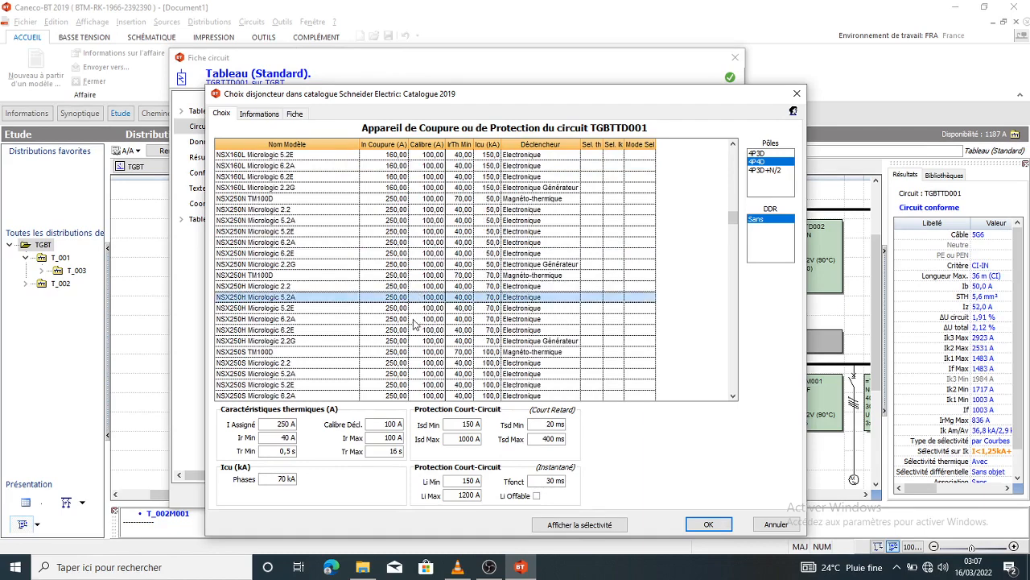
click(414, 322)
scroll(419, 316, down, 2)
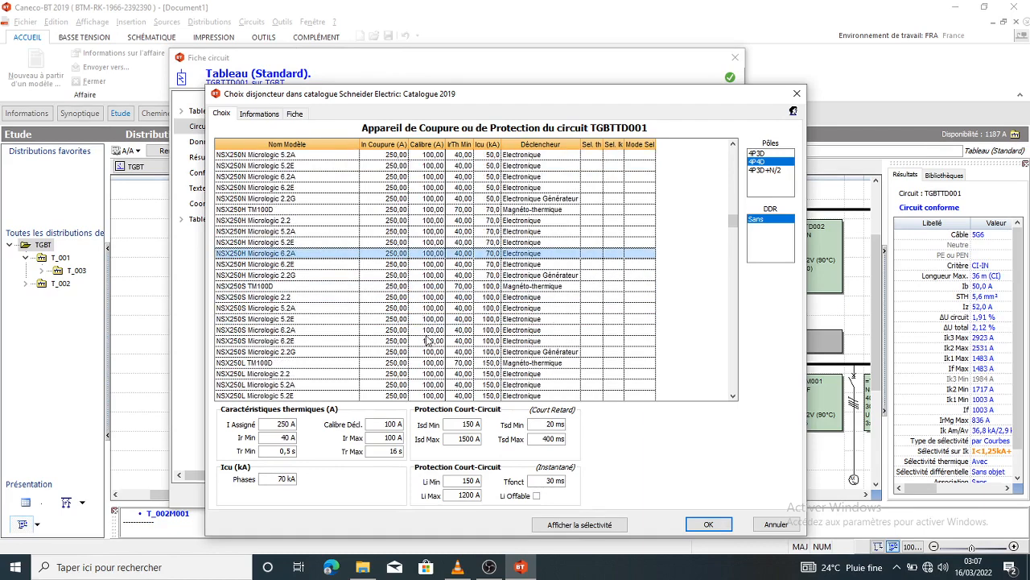
click(429, 341)
scroll(425, 336, down, 7)
click(424, 320)
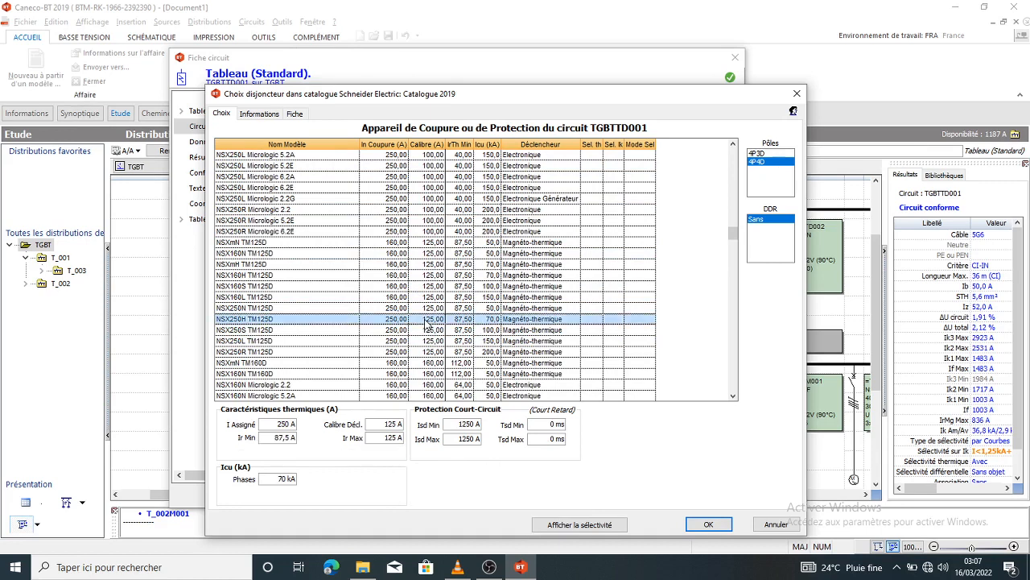
click(425, 339)
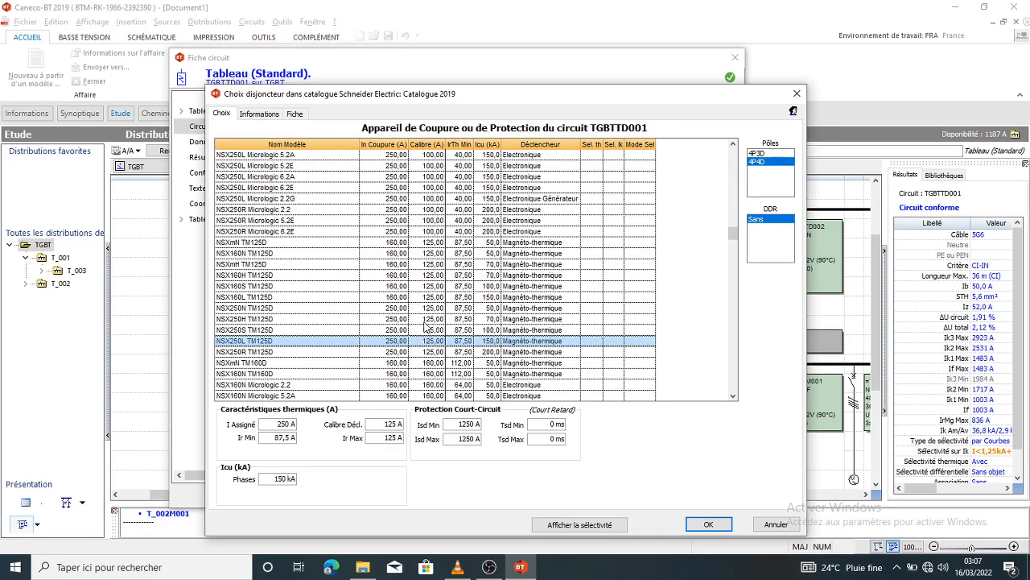
scroll(427, 324, down, 2)
click(425, 308)
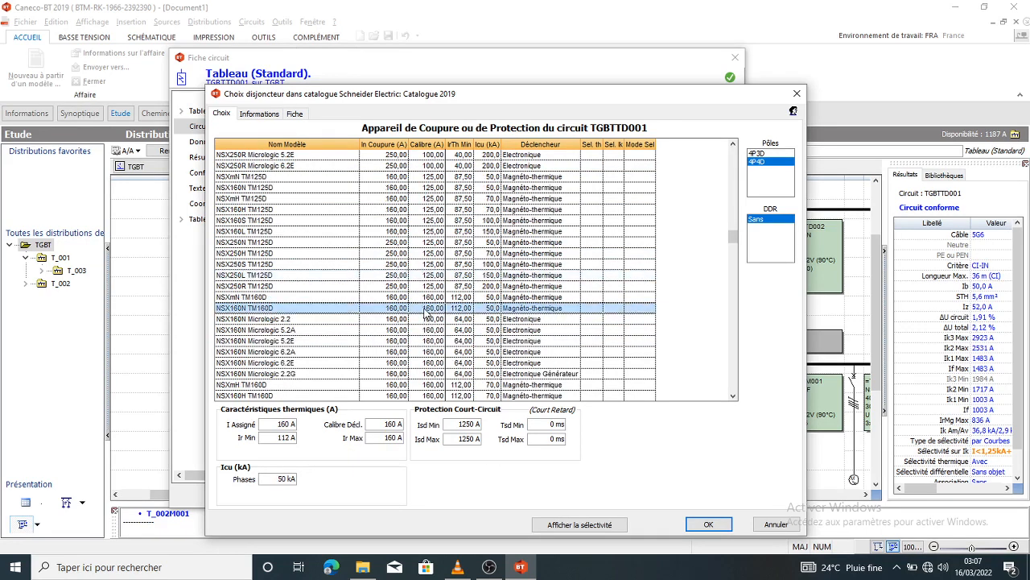
double_click(446, 320)
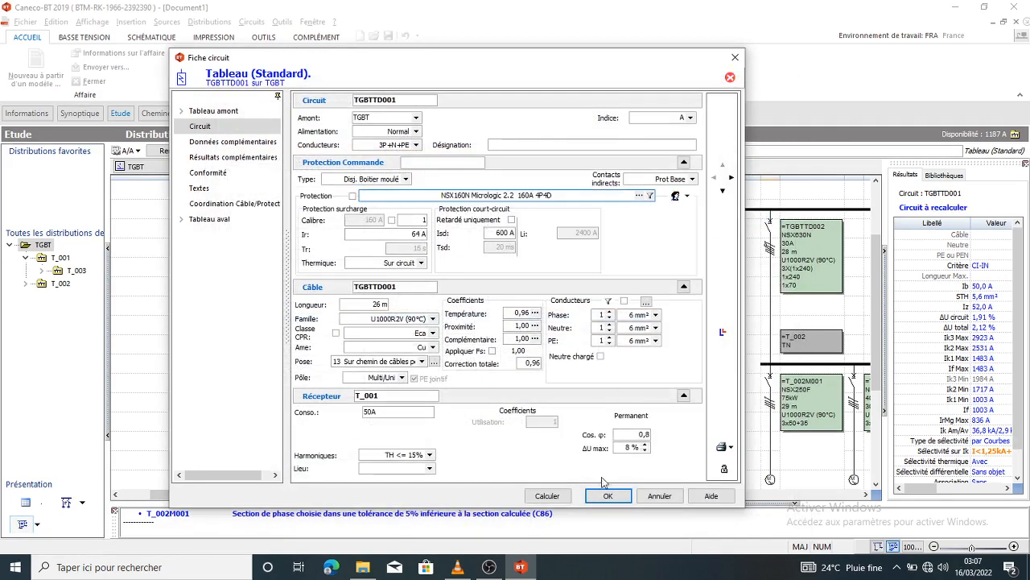
Step: Recalculate TGBTTD001 with its new breaker, check the selectivity curves against TGBT and accept the circuit
click(547, 492)
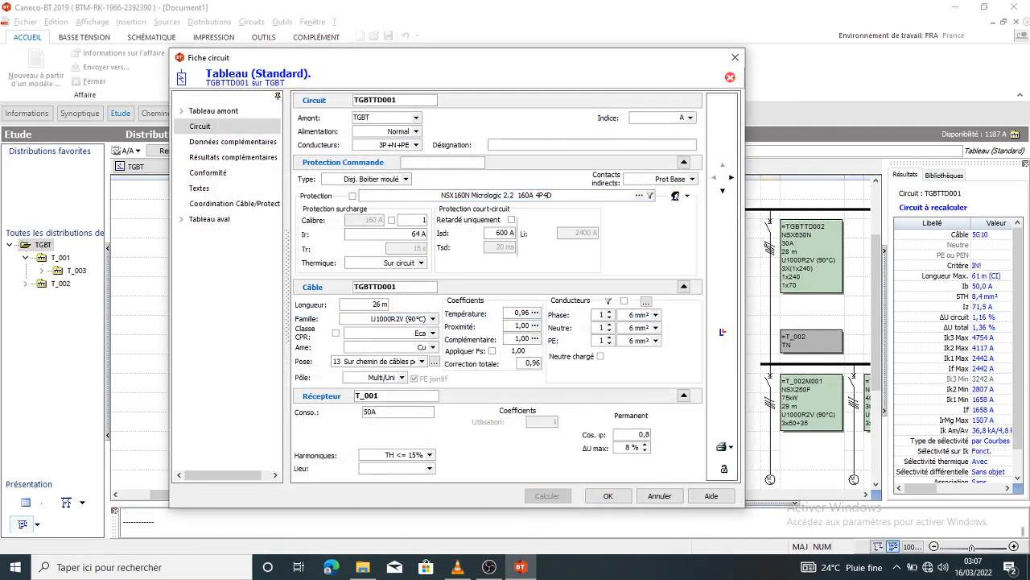
click(723, 332)
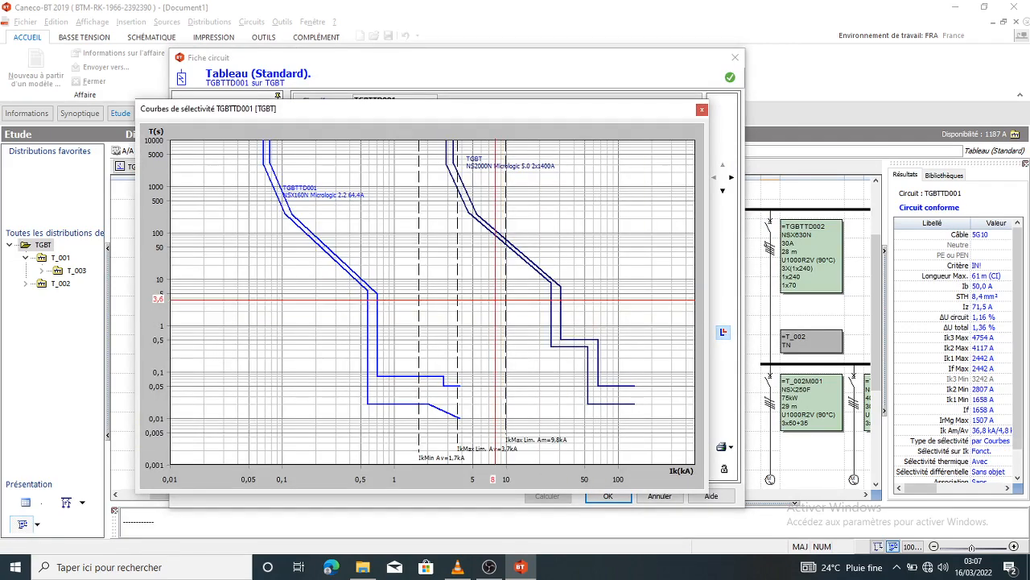
click(702, 110)
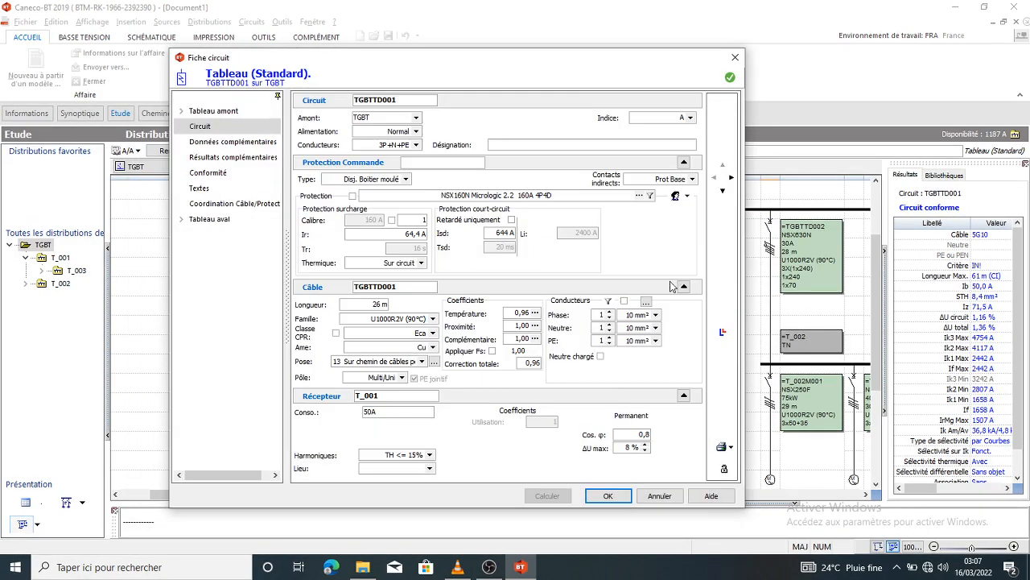
click(609, 495)
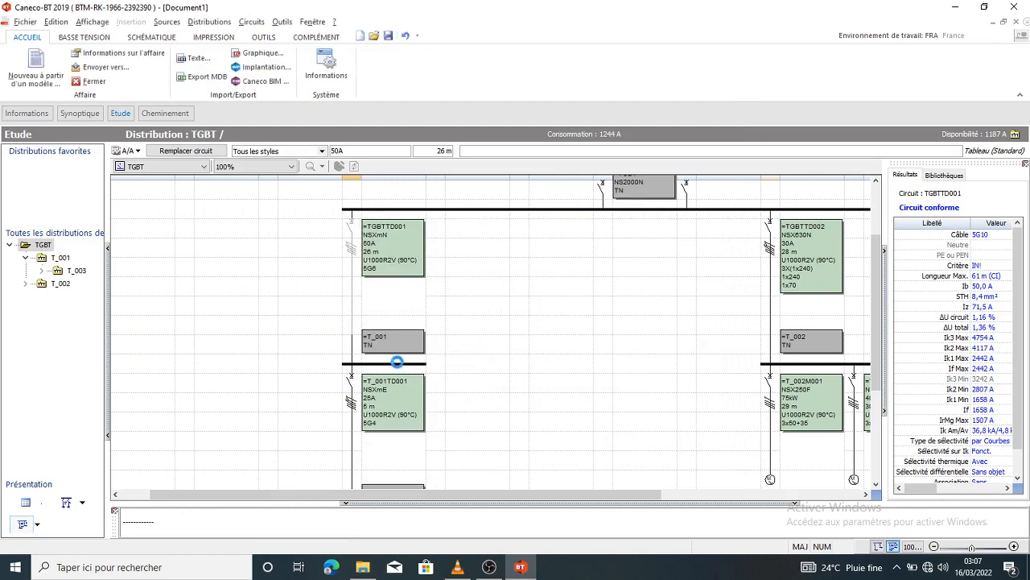
Step: Open the circuit sheet of T_001TD001 and check its selectivity curves against TGBTTD001
click(352, 386)
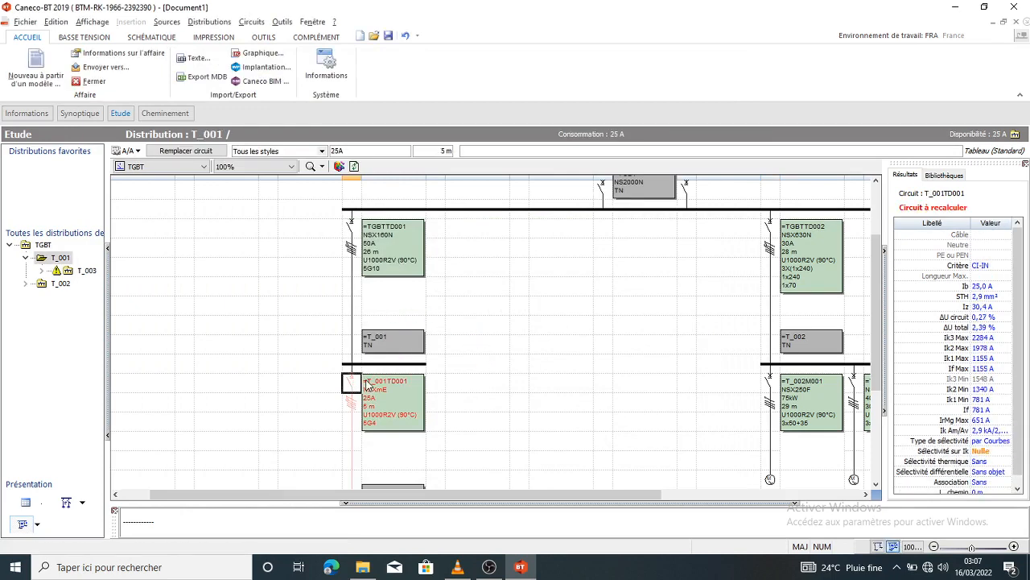
double_click(370, 385)
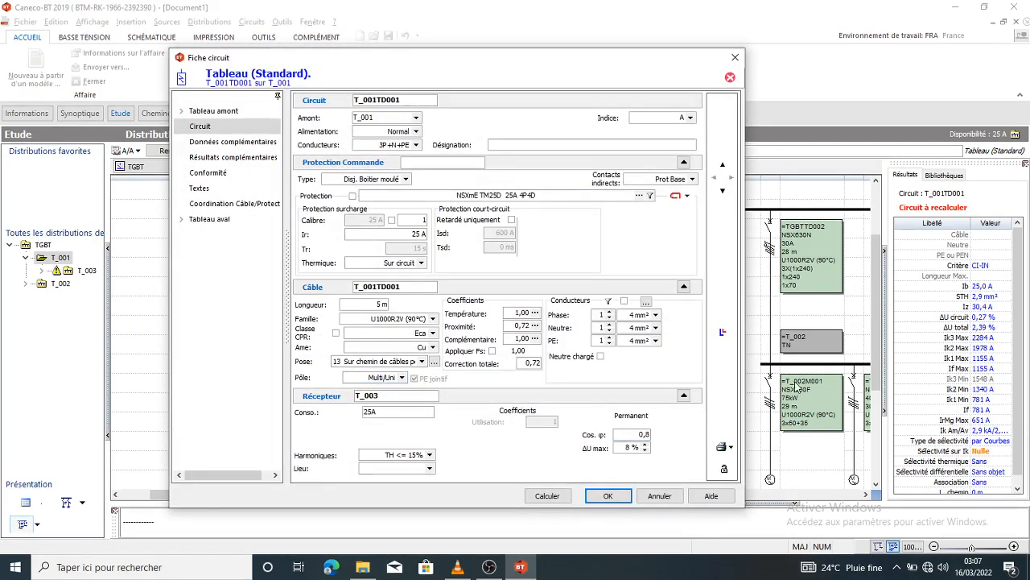
click(722, 332)
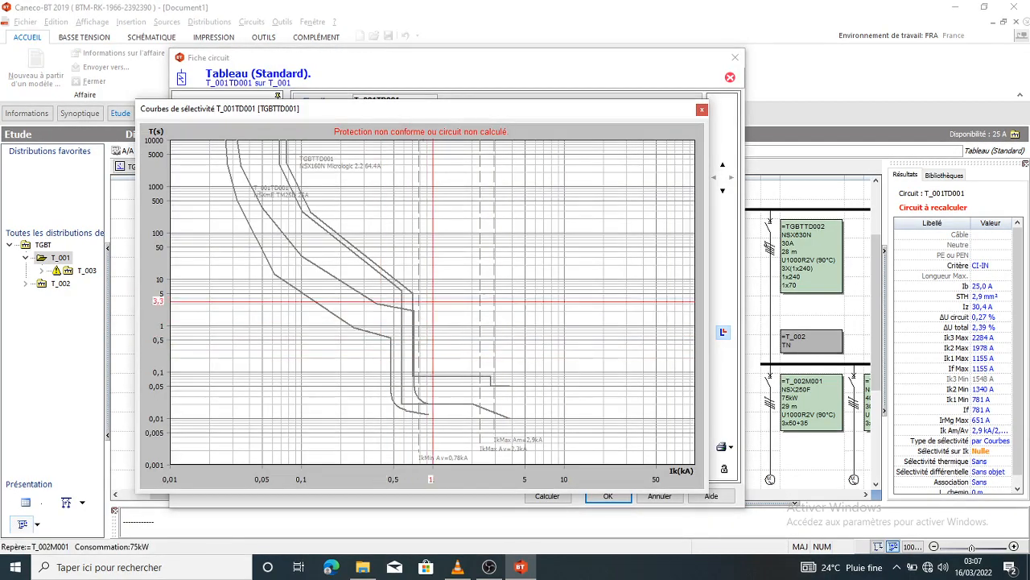
click(701, 111)
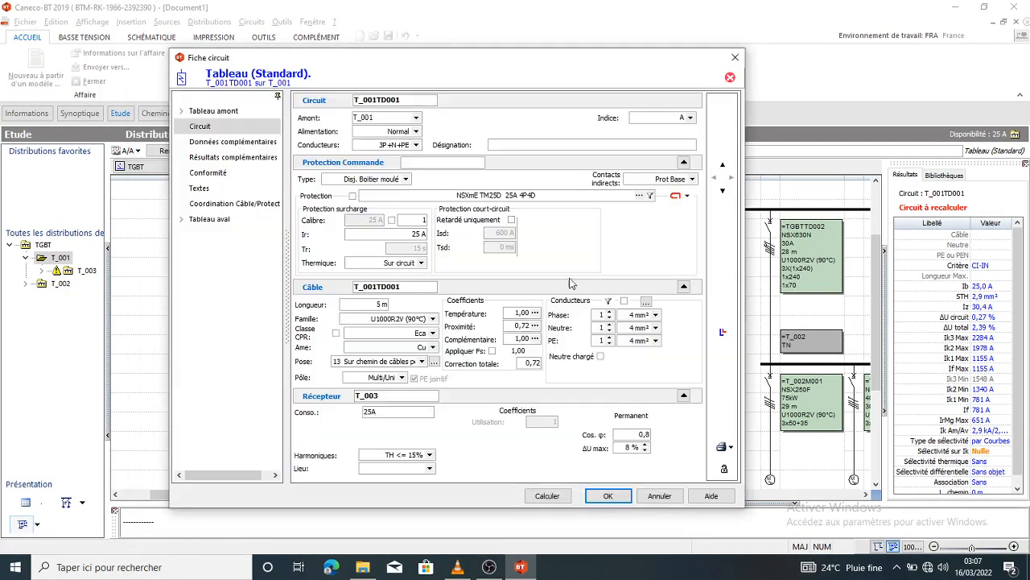
Step: Recalculate T_001TD001, examine its updated selectivity curves and close its circuit sheet without accepting
click(547, 495)
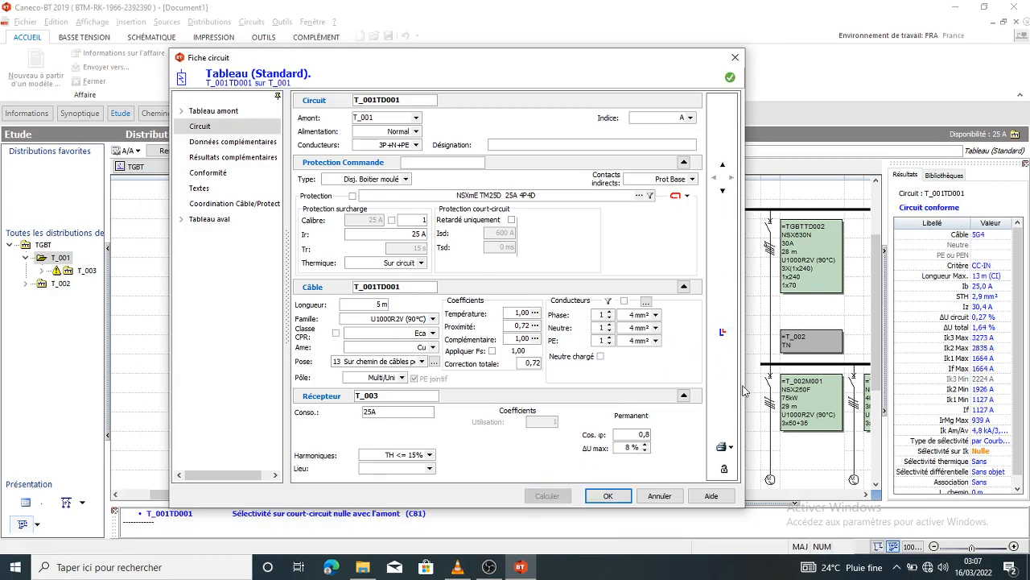
click(722, 331)
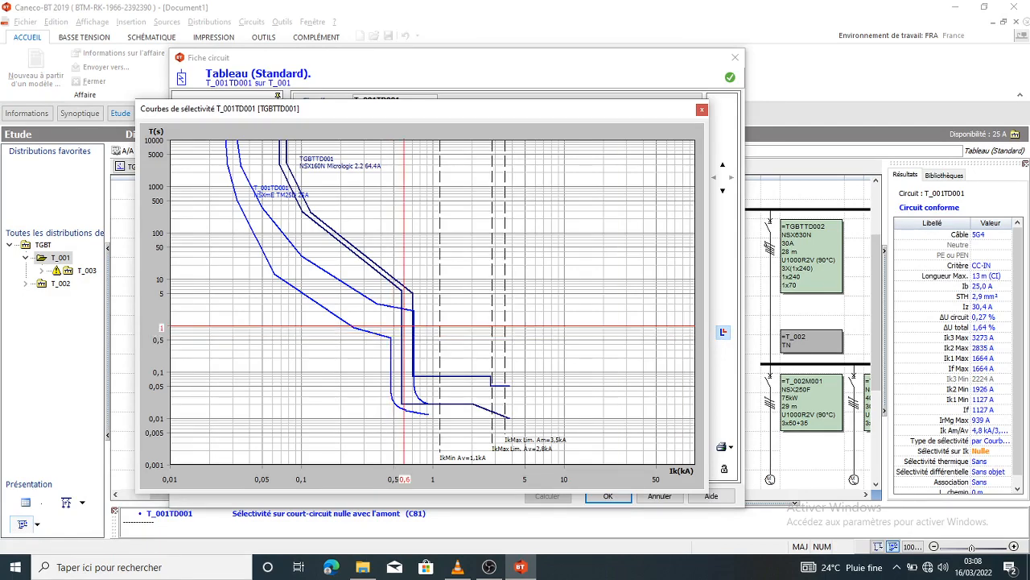
click(701, 110)
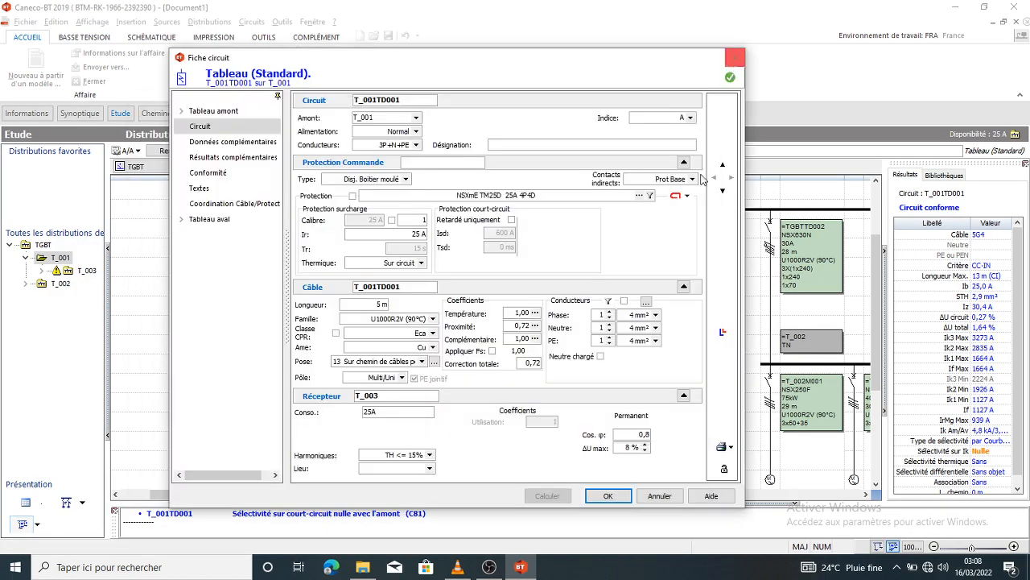
click(722, 331)
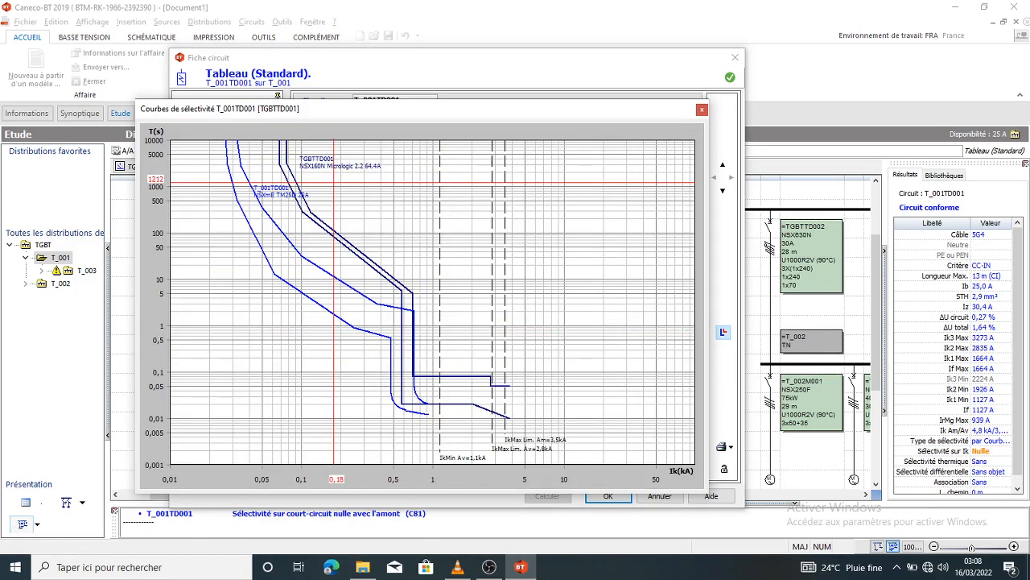
click(701, 111)
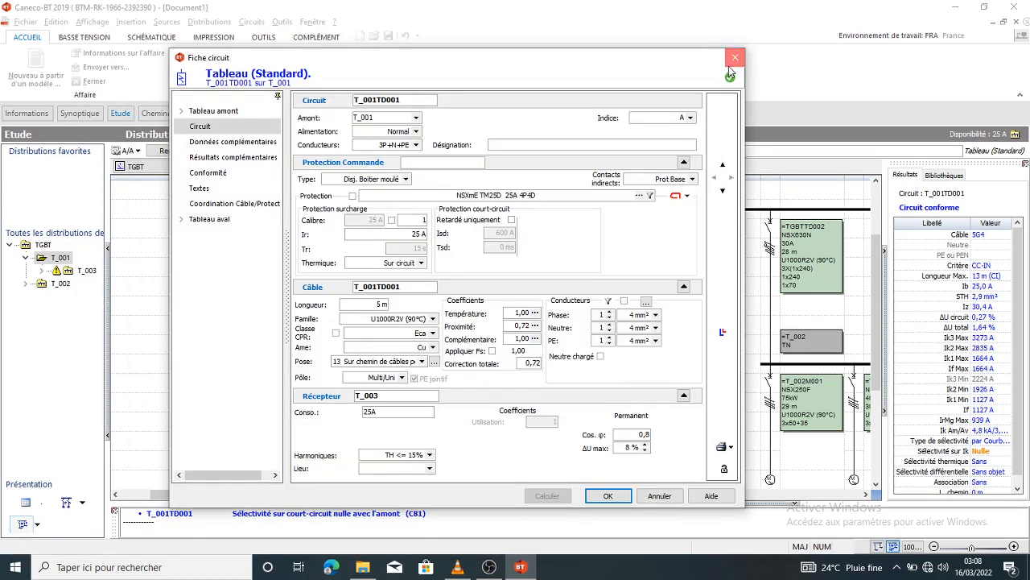
click(728, 66)
Step: Reopen TGBTTD001 and replace its breaker with the NSX160N Micrologic 5.2A 160 A from the catalogue
click(352, 228)
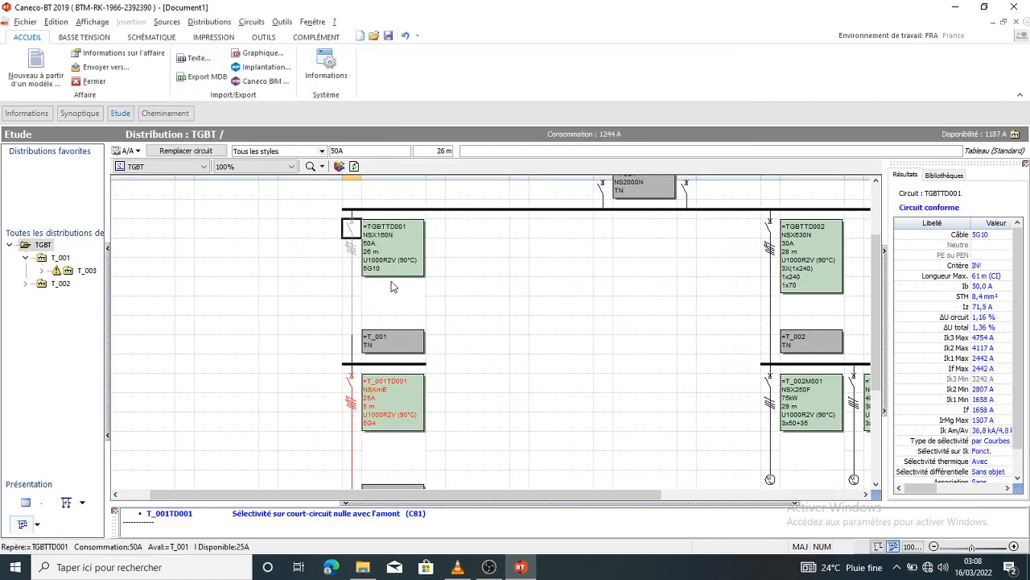
double_click(430, 283)
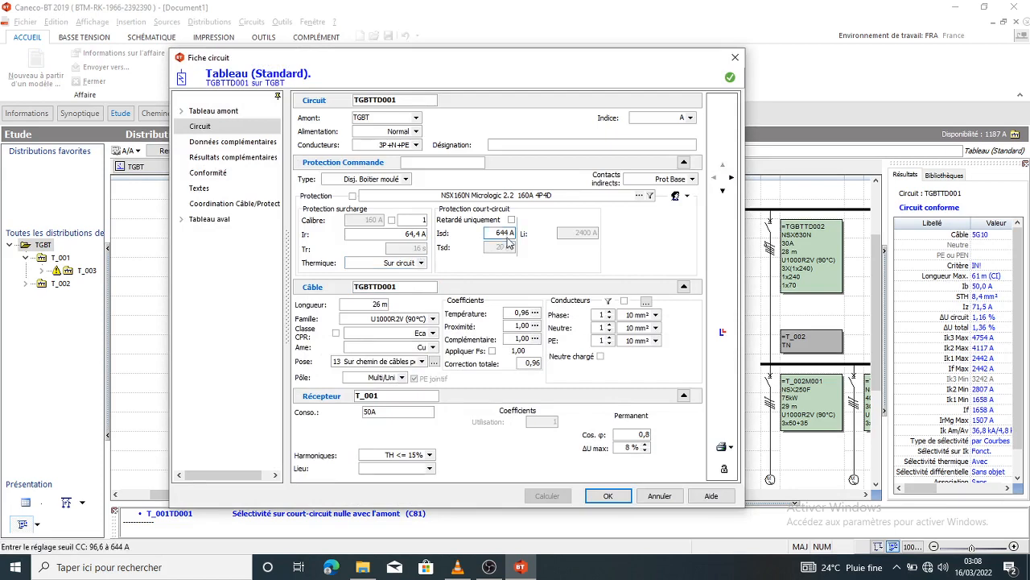
click(584, 196)
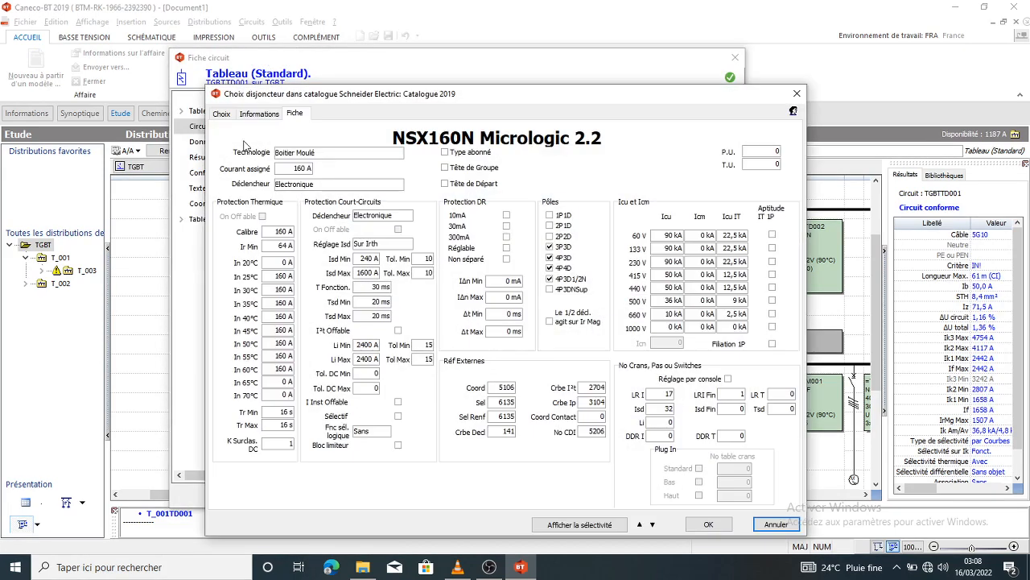
click(220, 115)
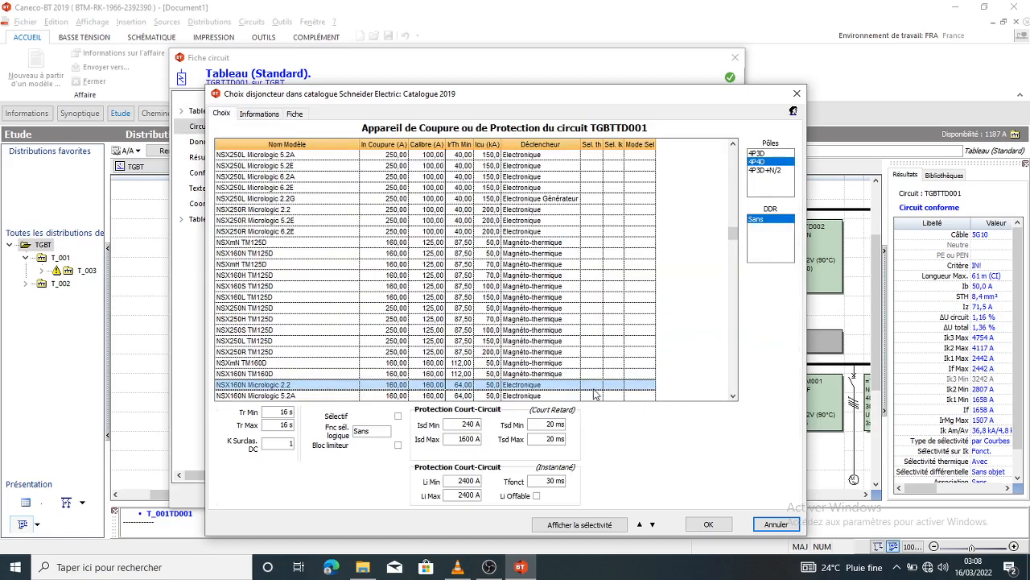
scroll(481, 361, down, 2)
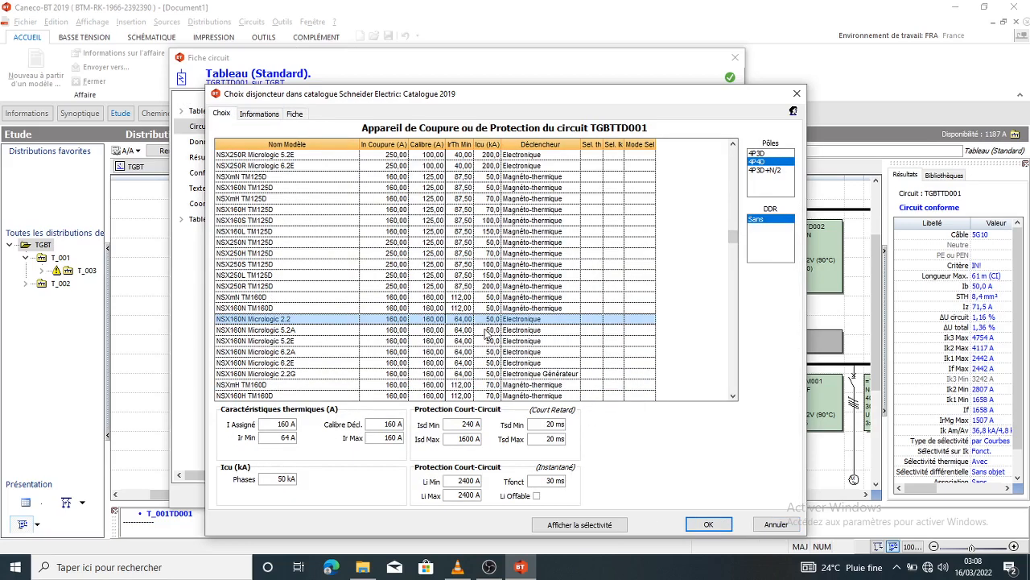
click(486, 331)
click(707, 524)
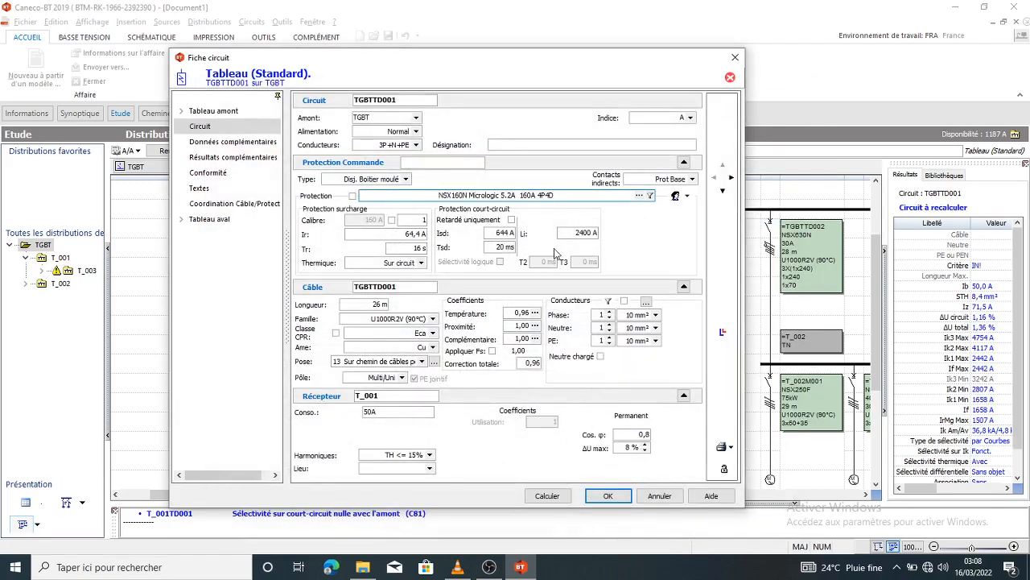
Step: Set the short-circuit delay Tsd of TGBTTD001 to 360 ms, recalculate it and check its selectivity curves against TGBT
double_click(489, 247)
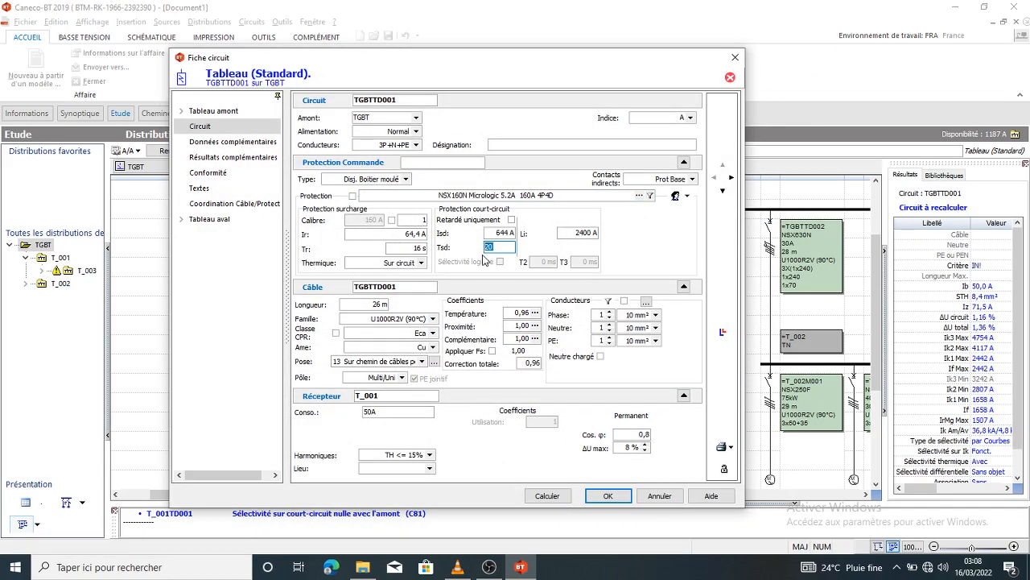
text(36)
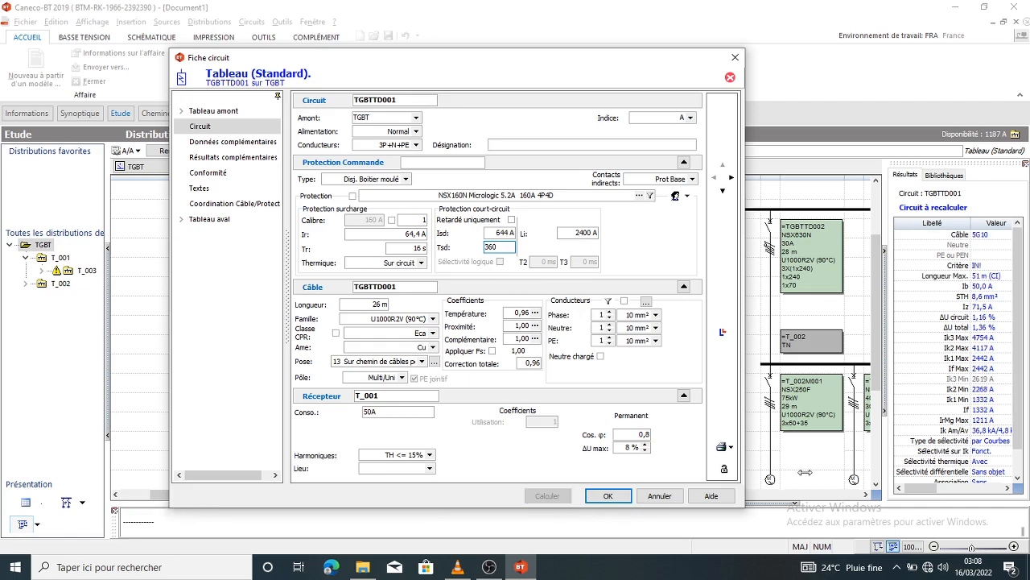
click(722, 335)
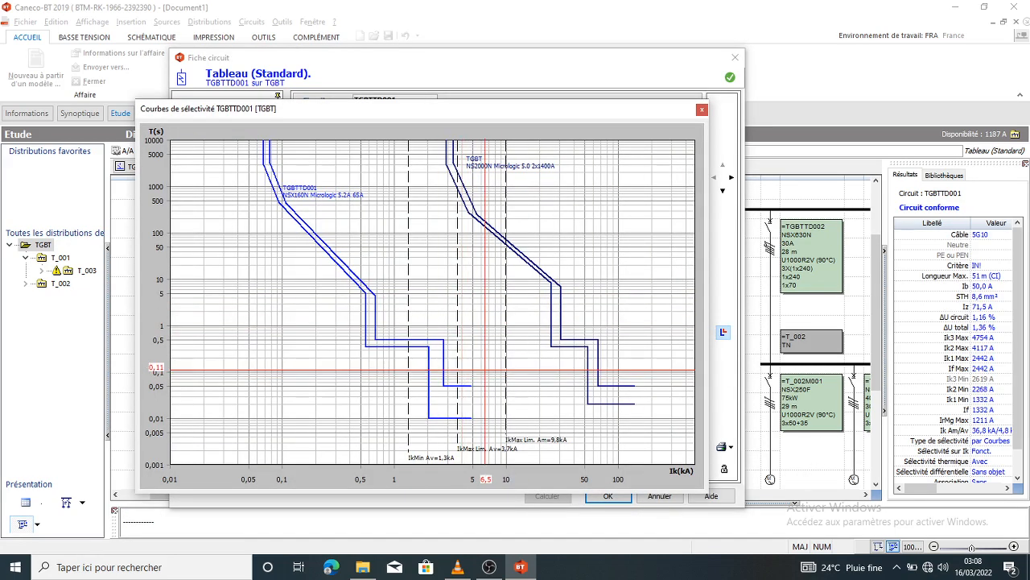
click(702, 110)
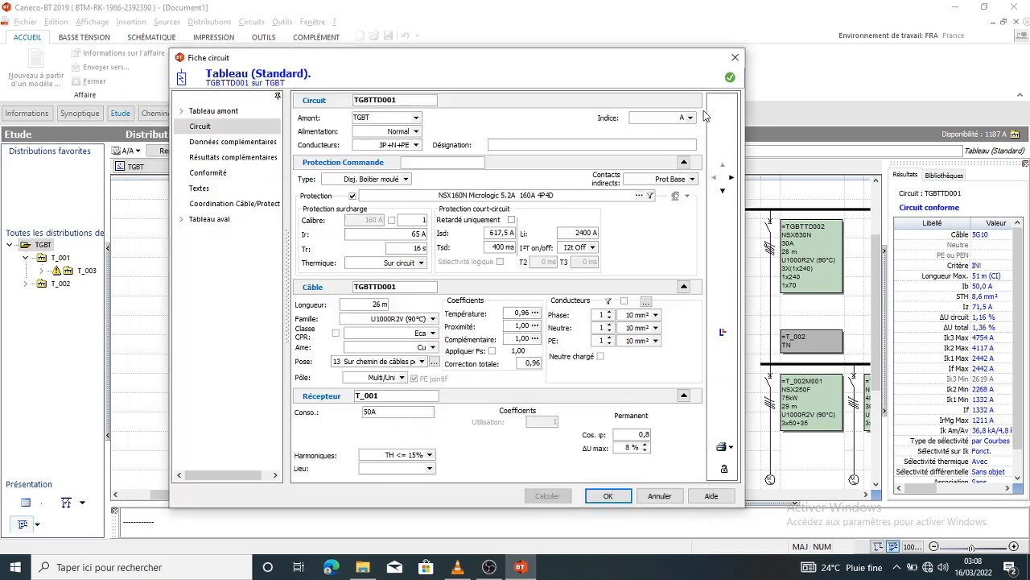
Step: Enter 1500 A for the short-circuit threshold Isd of TGBTTD001, recalculate, check its selectivity curves against TGBT and accept the circuit sheet
drag(511, 233, 494, 234)
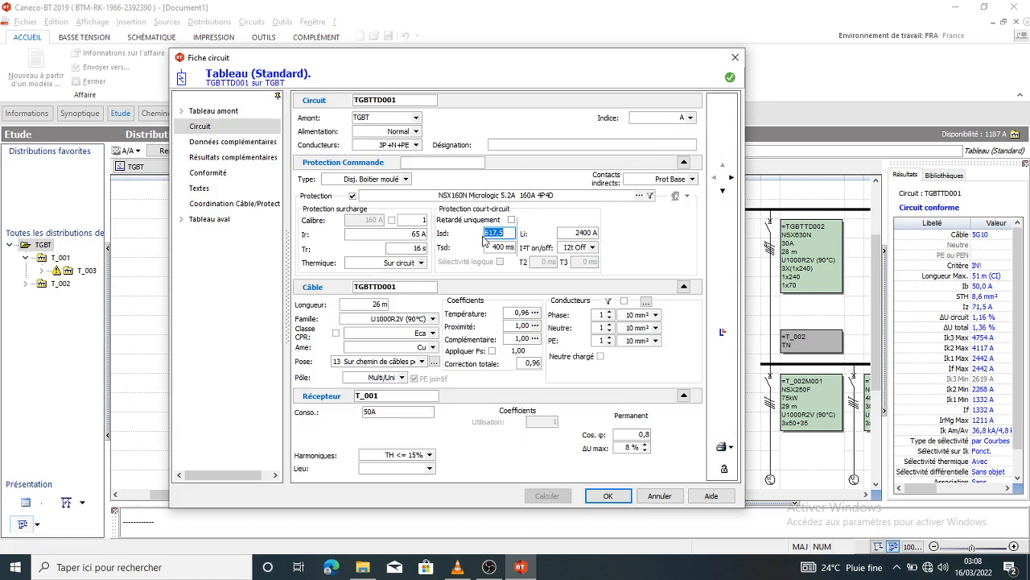
text(1500)
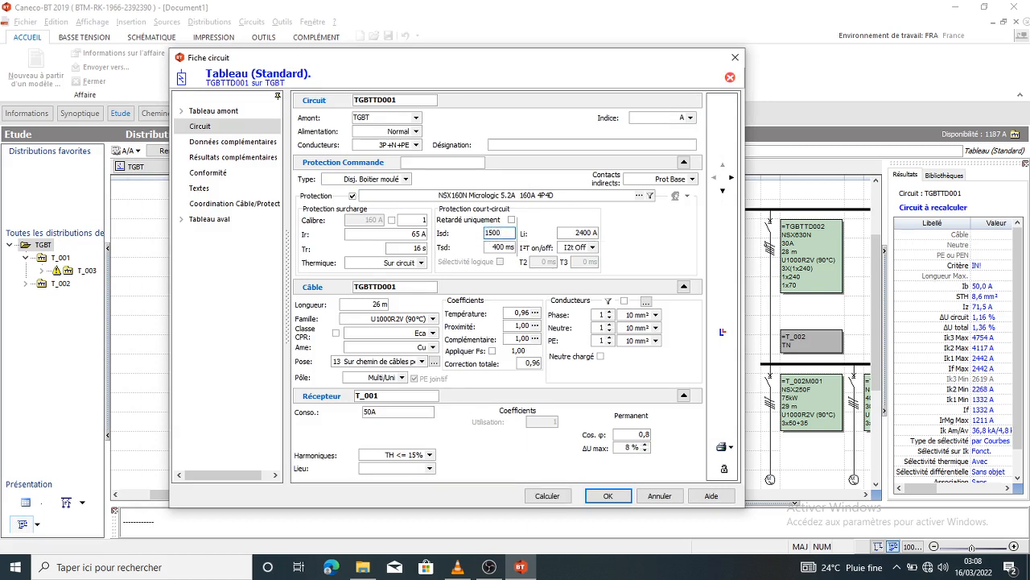
click(549, 496)
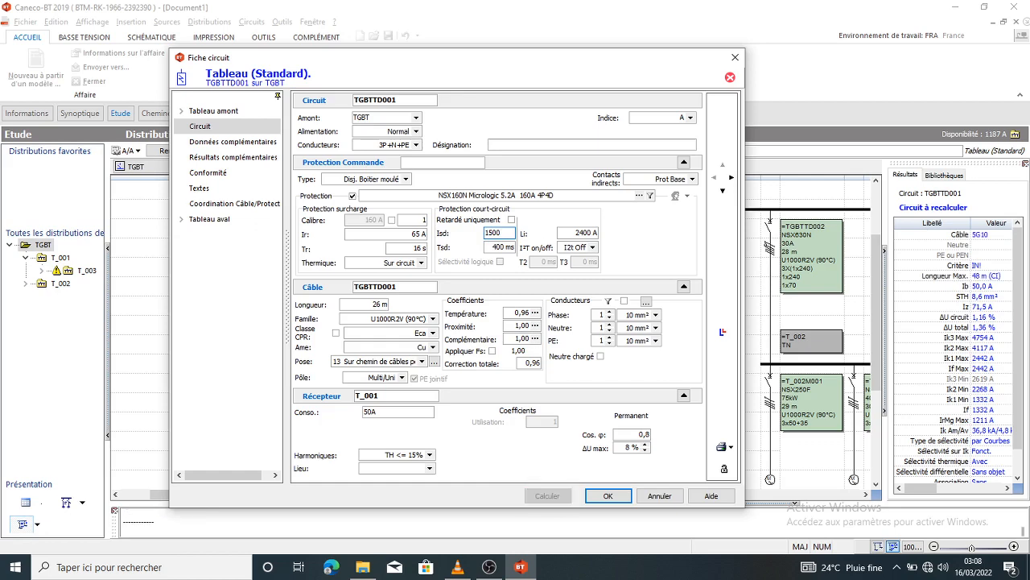
click(722, 331)
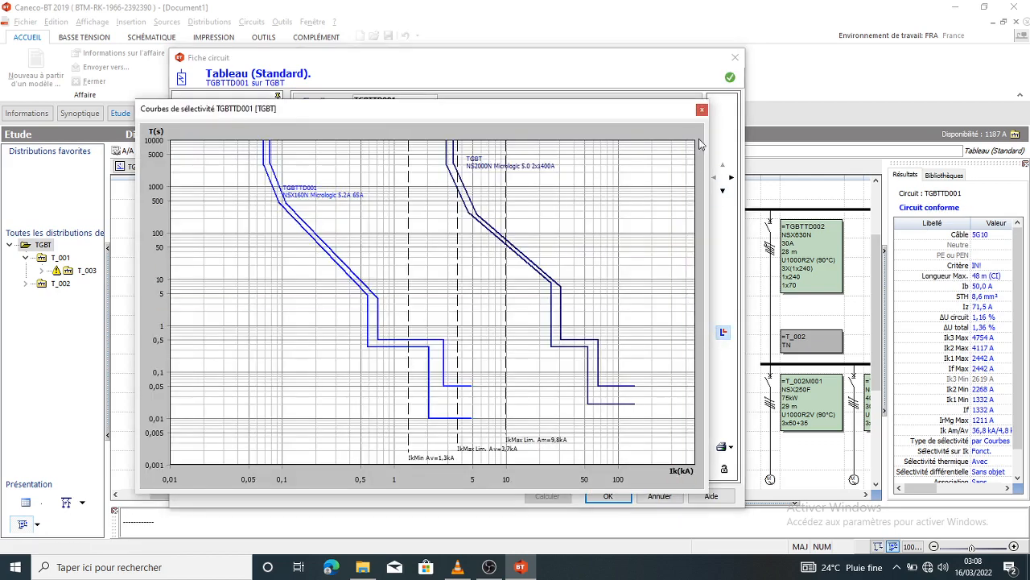
click(702, 109)
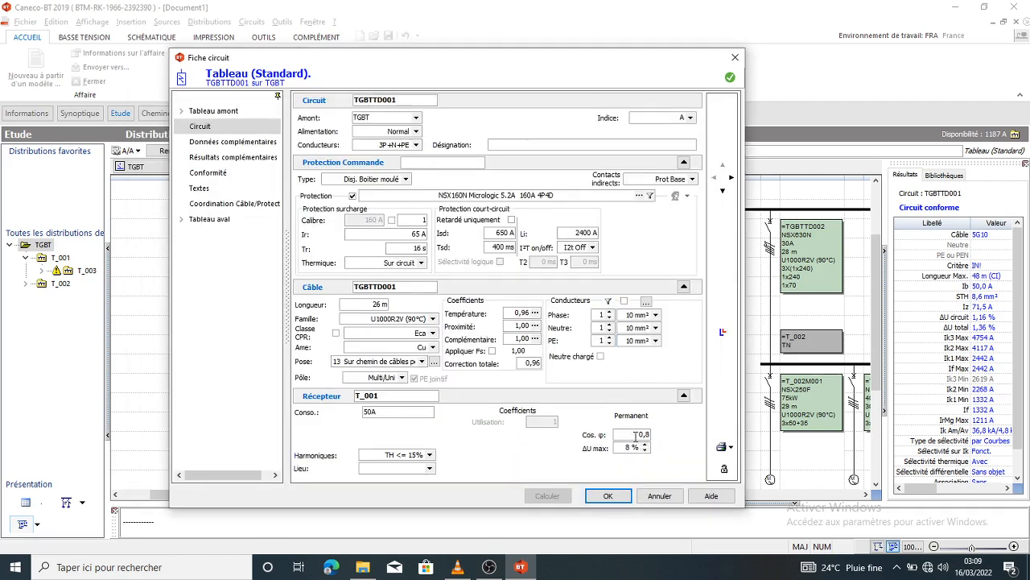
click(609, 496)
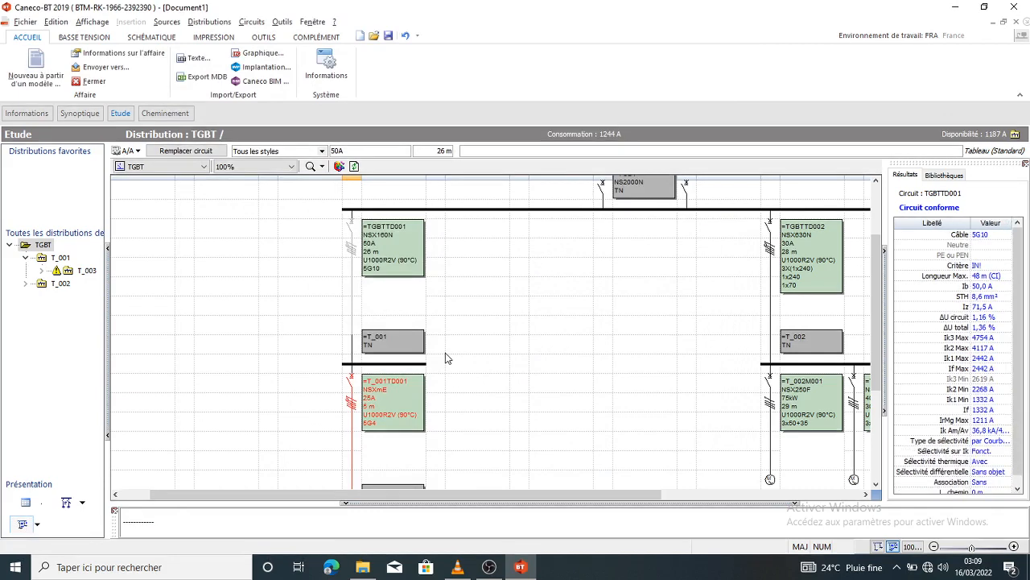
Step: Recalculate T_001TD001, examine its selectivity curves against TGBTTD001 and close its circuit sheet without accepting
scroll(435, 338, down, 2)
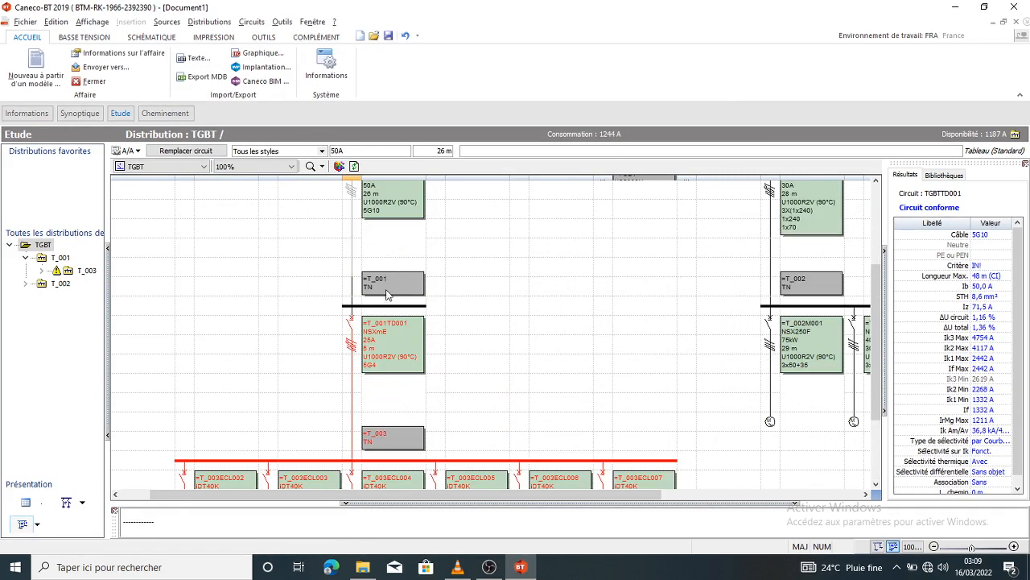
click(352, 325)
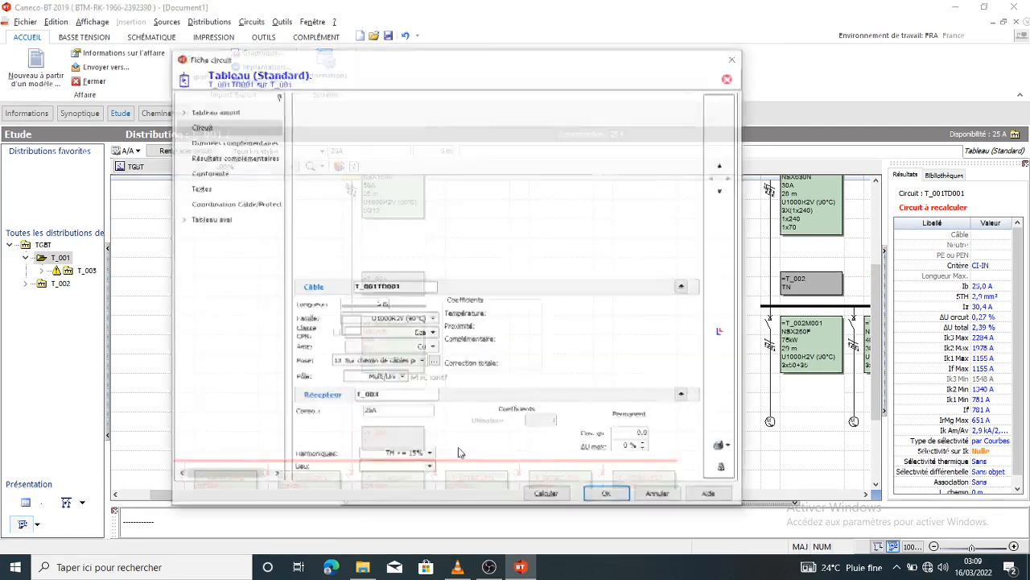
click(549, 492)
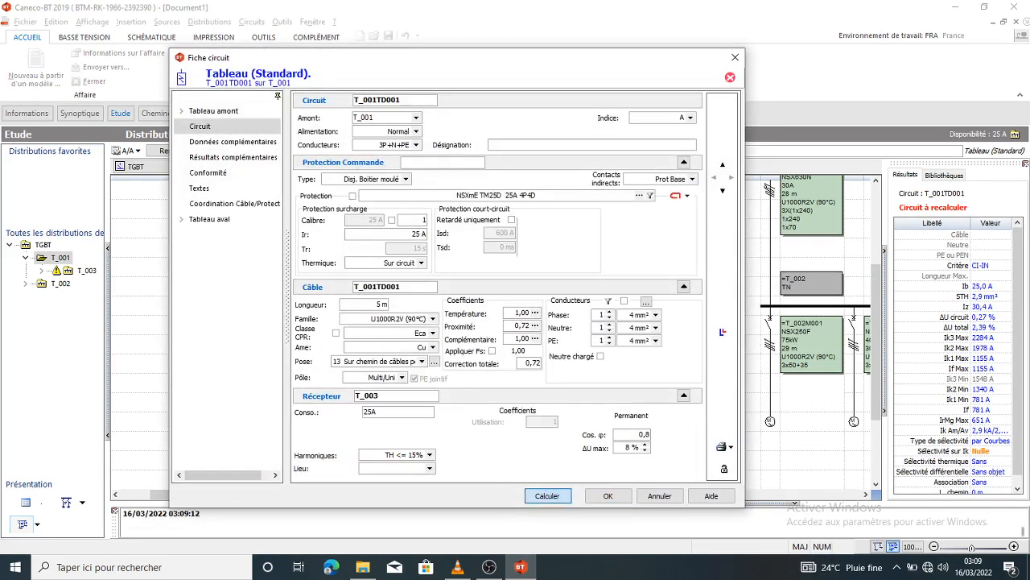
click(723, 331)
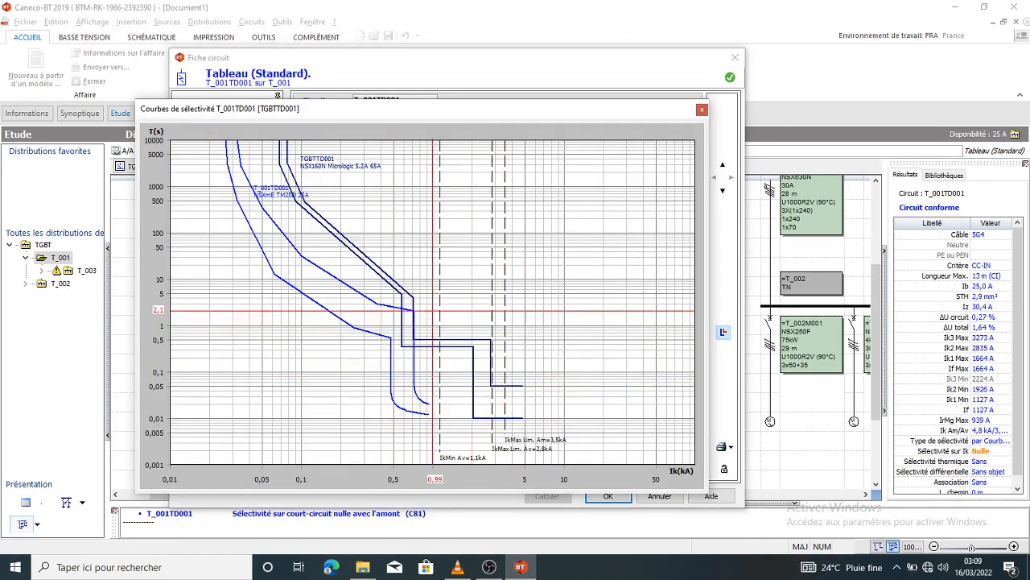
click(702, 110)
click(734, 57)
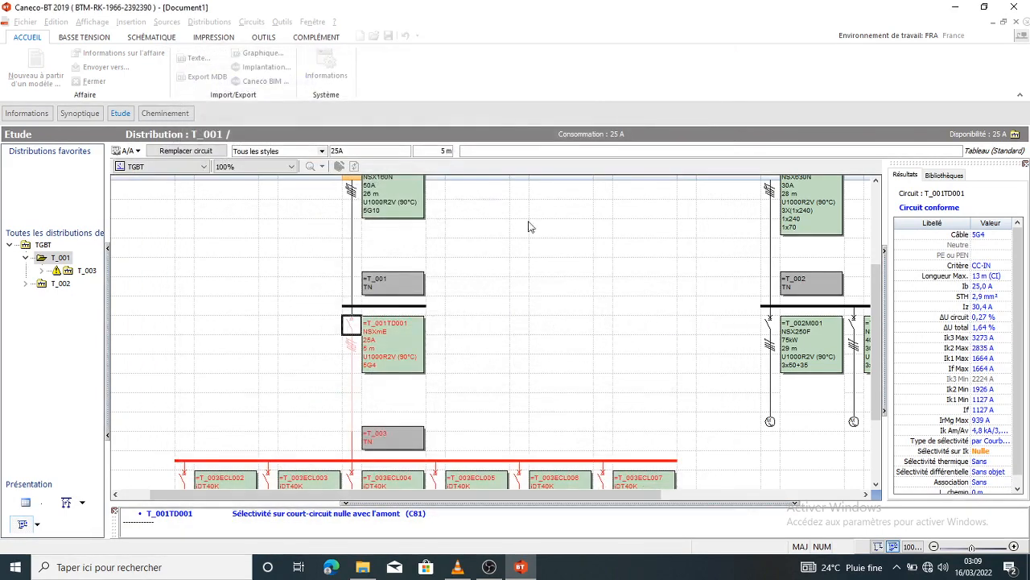
Step: Reopen TGBTTD001, set its thermal setting Ir to 100 A, recalculate and accept the circuit sheet
scroll(367, 243, up, 2)
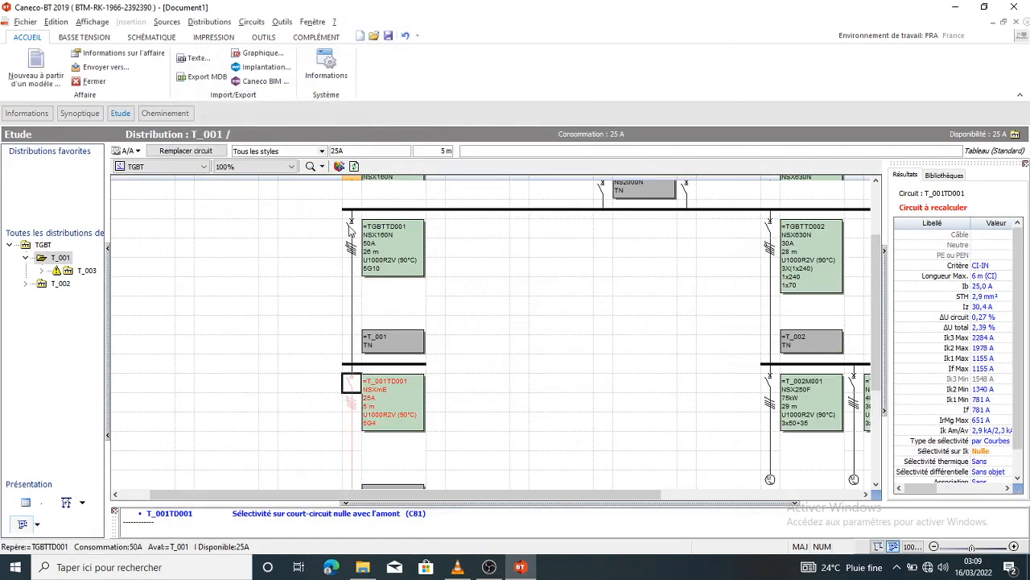
click(351, 231)
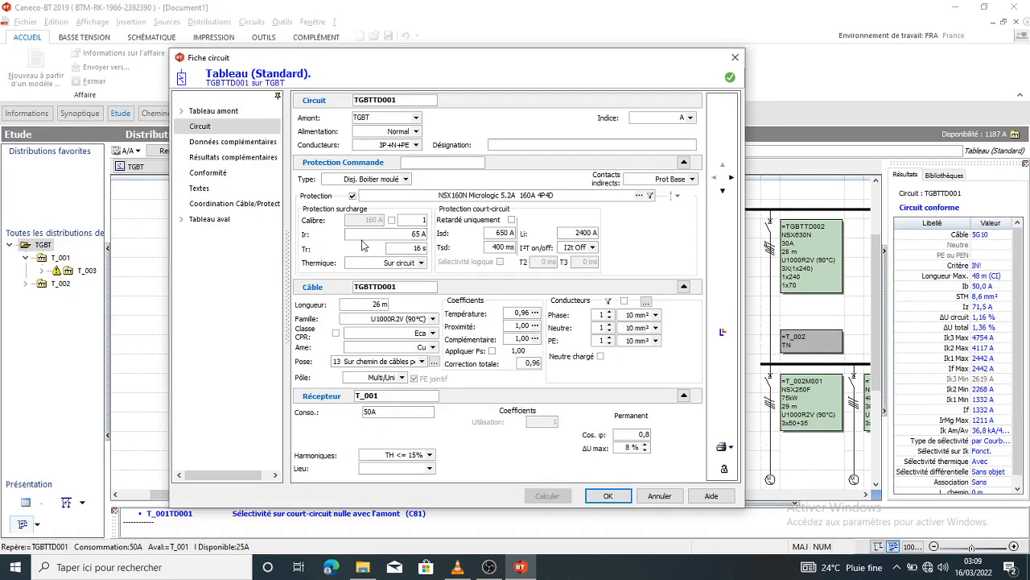
click(419, 234)
drag(405, 234, 345, 238)
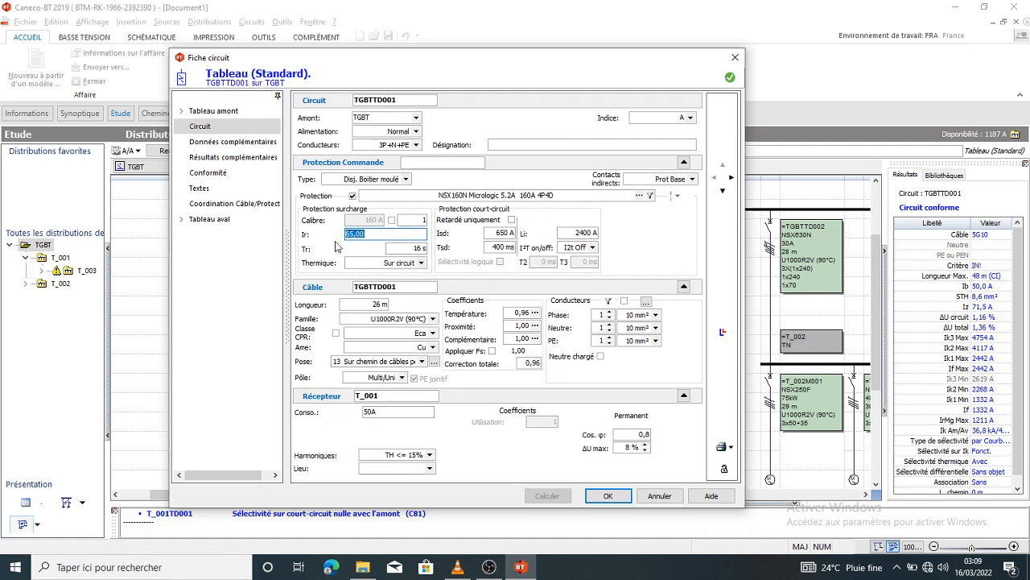
text(100 A)
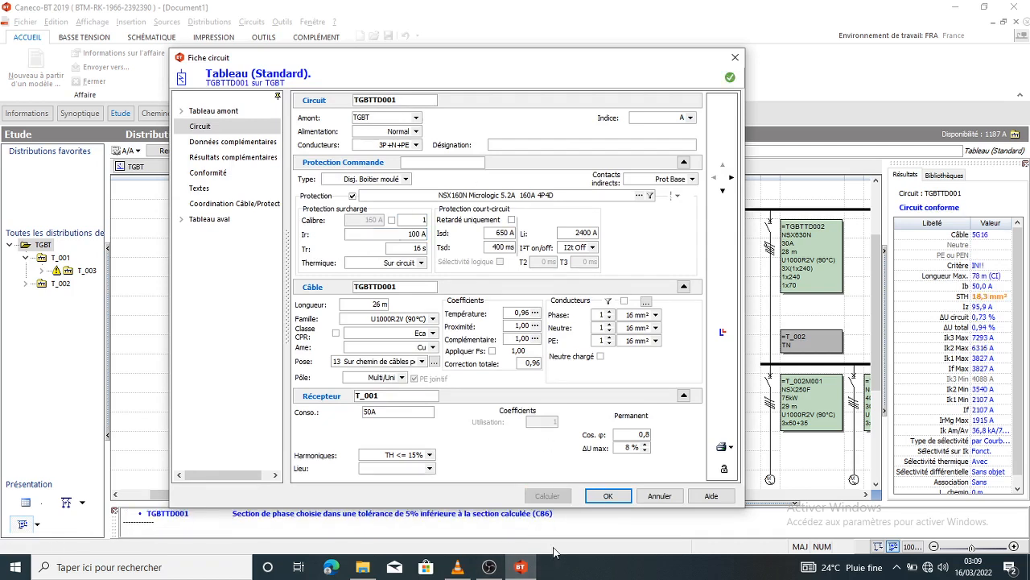
click(608, 496)
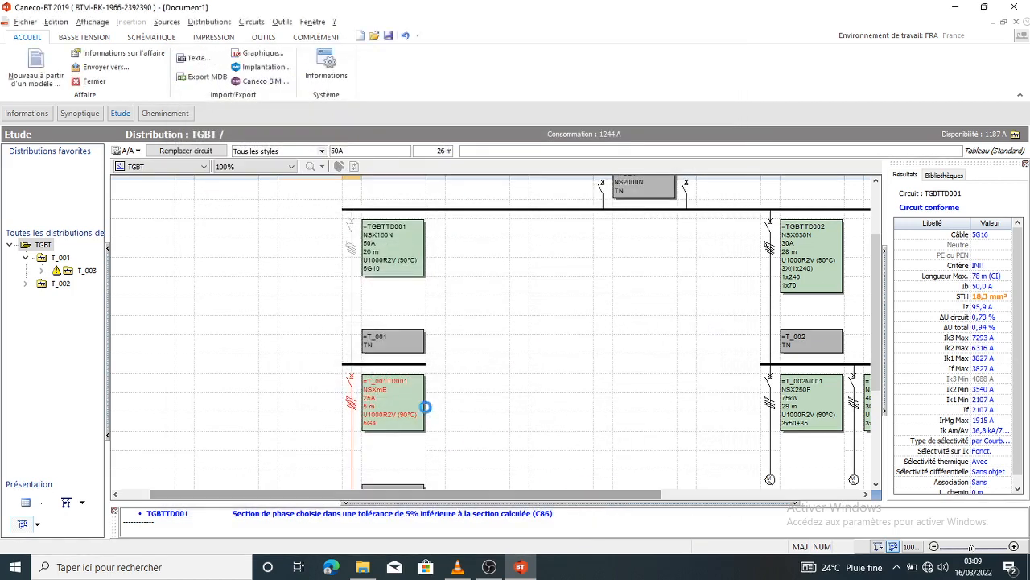
Step: Recalculate T_001TD001, compare its selectivity curves with TGBTTD001 at the 100 A setting and close its sheet without accepting
click(352, 384)
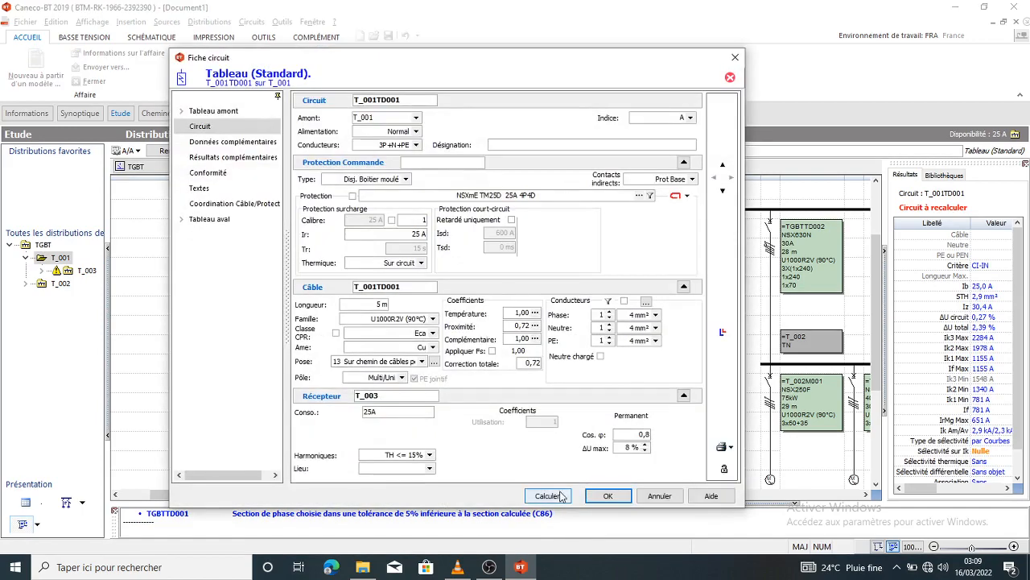
click(561, 495)
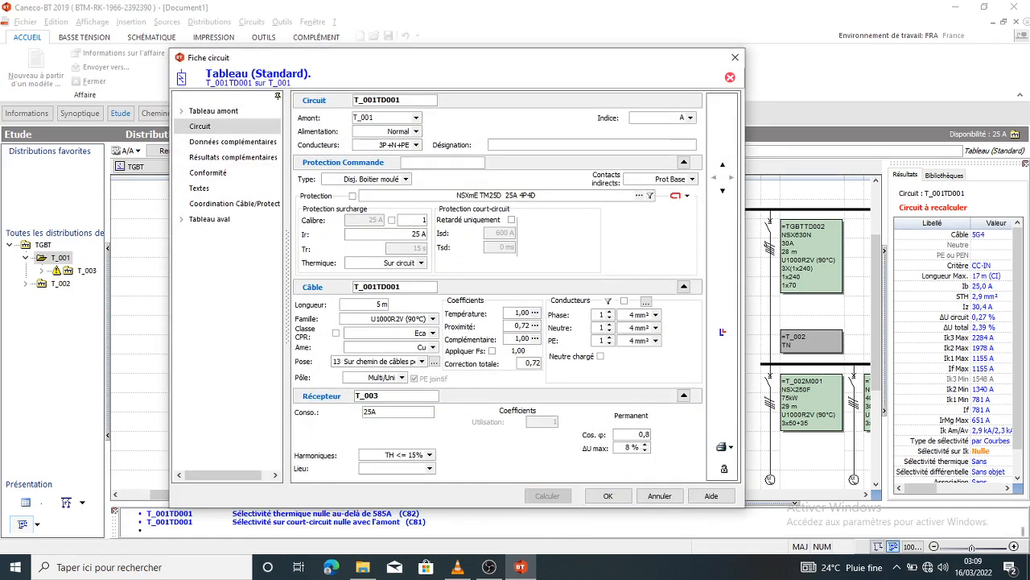
click(722, 330)
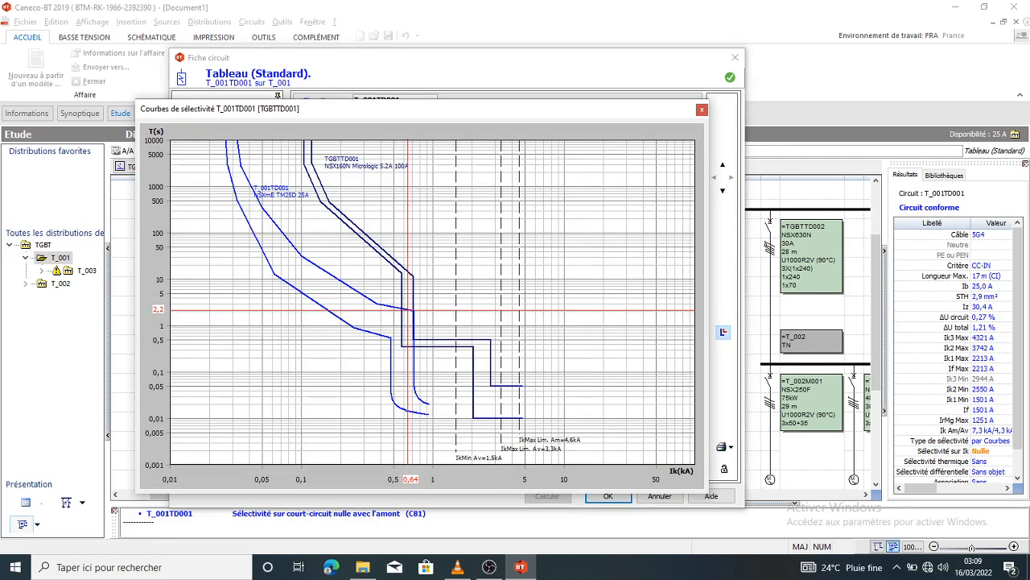
click(702, 110)
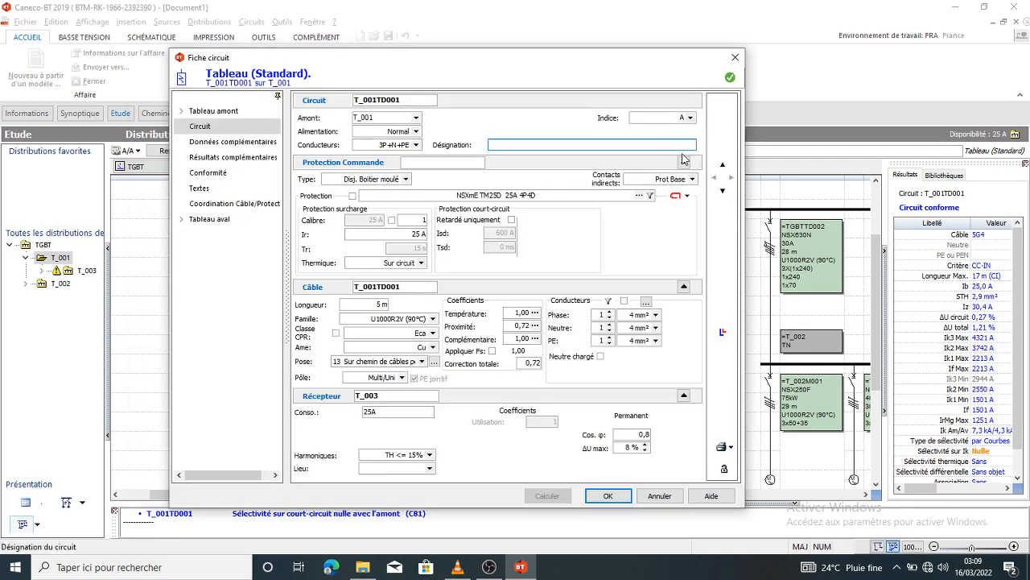
click(734, 58)
Step: Reopen TGBTTD001 and replace its breaker with the NSX250N Micrologic 5.2E 160 A, 4P4D, from the catalogue
click(351, 229)
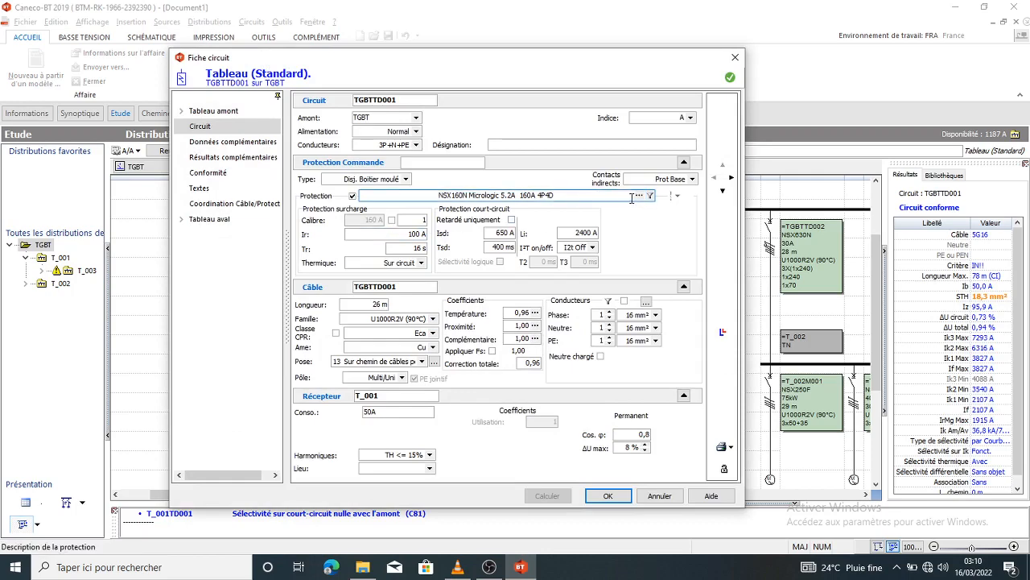
click(635, 194)
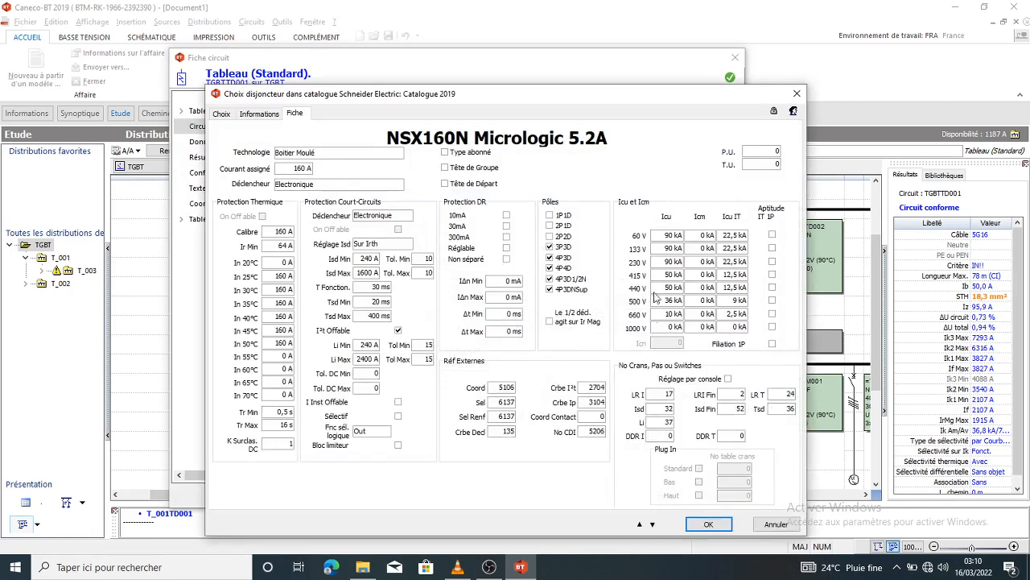
click(225, 114)
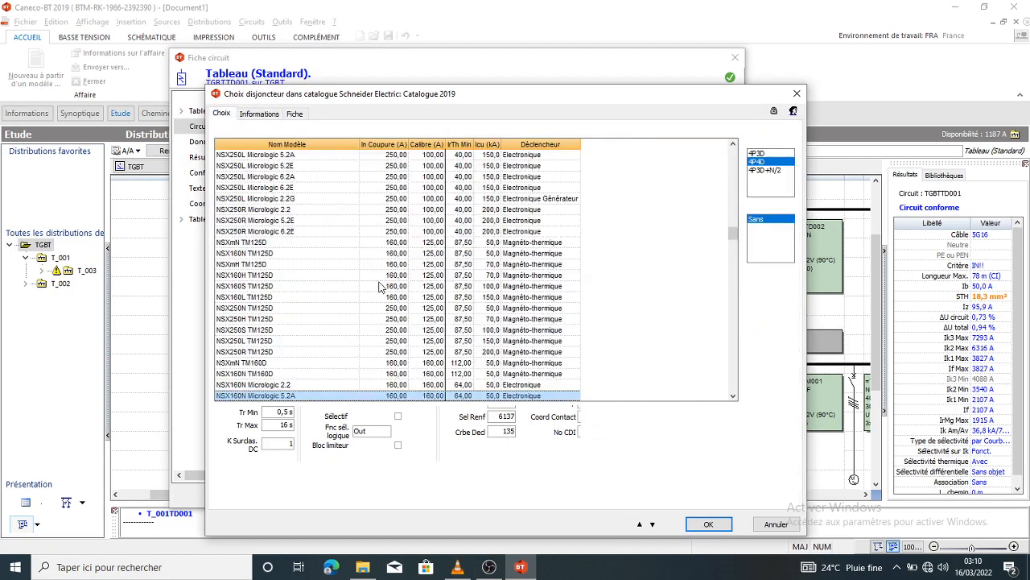
scroll(457, 328, down, 6)
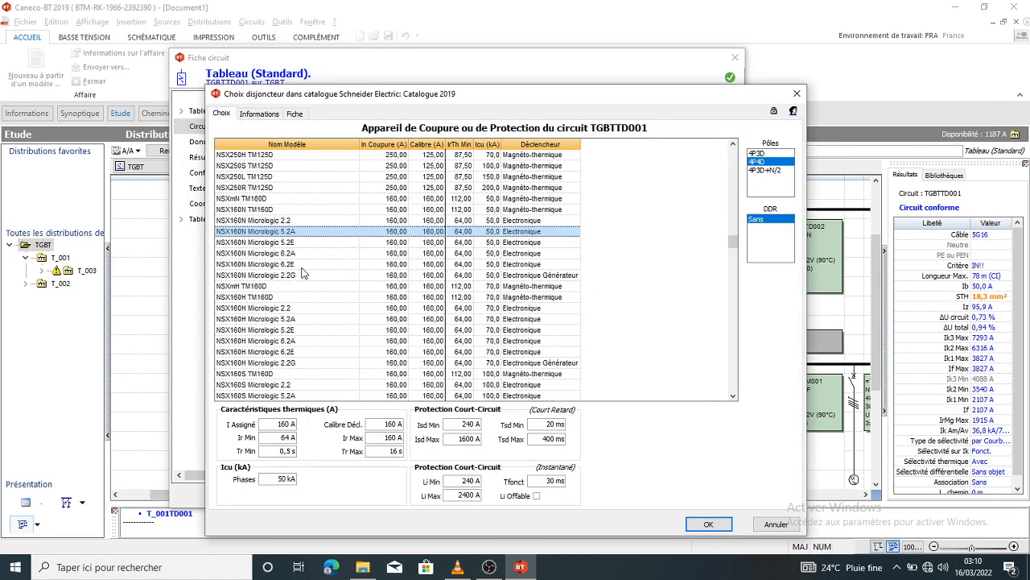
scroll(306, 273, down, 7)
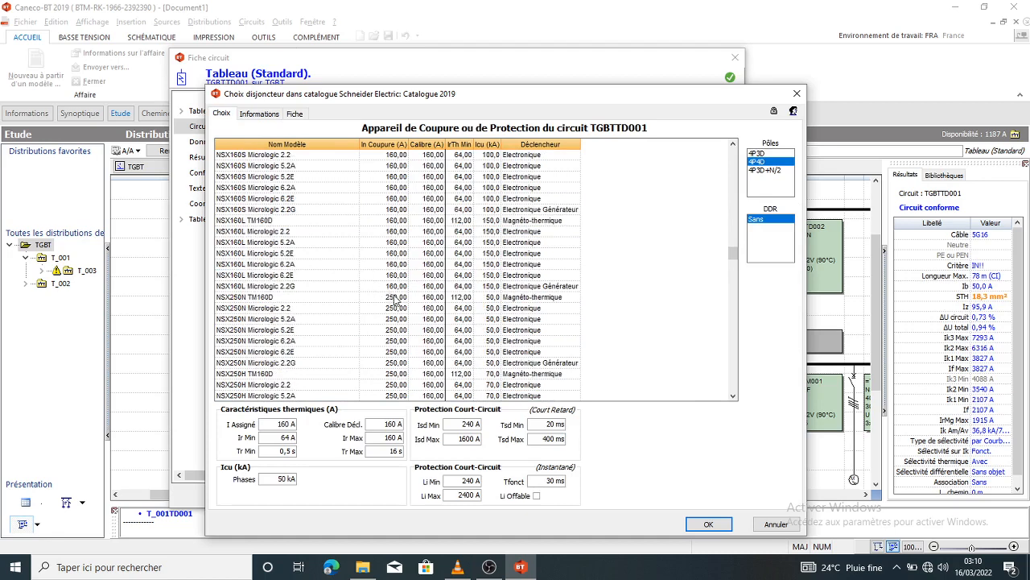
click(395, 298)
click(402, 308)
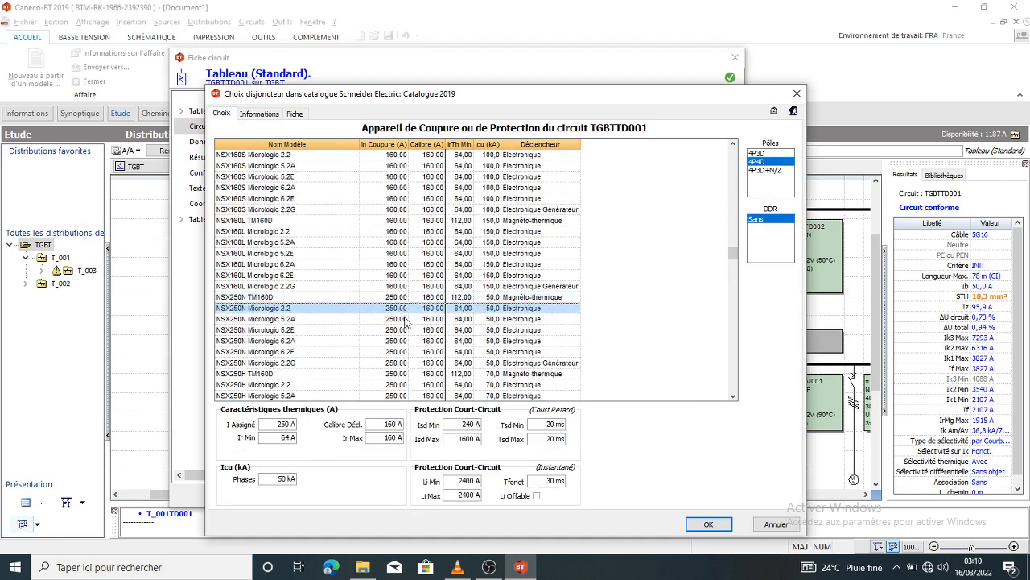
click(406, 321)
click(407, 331)
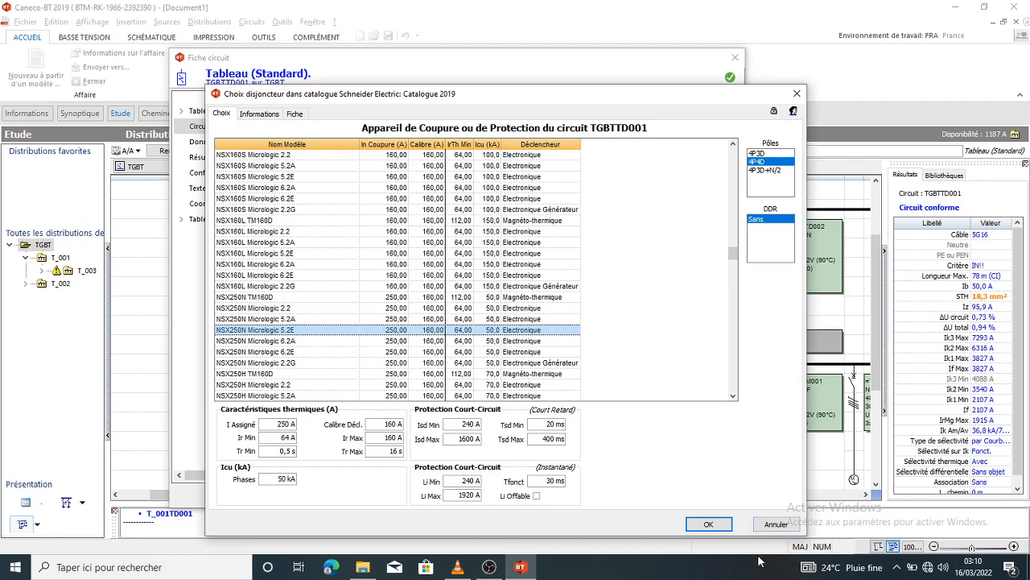
click(709, 524)
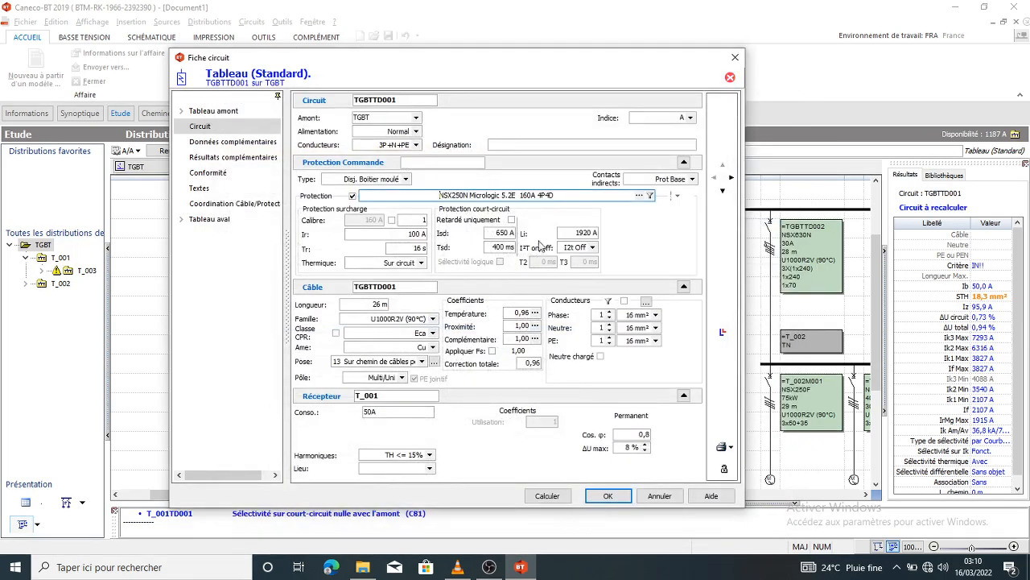
Step: Release the imposed protection on TGBTTD001 and recalculate the circuit so its breaker is chosen automatically
click(507, 246)
click(352, 196)
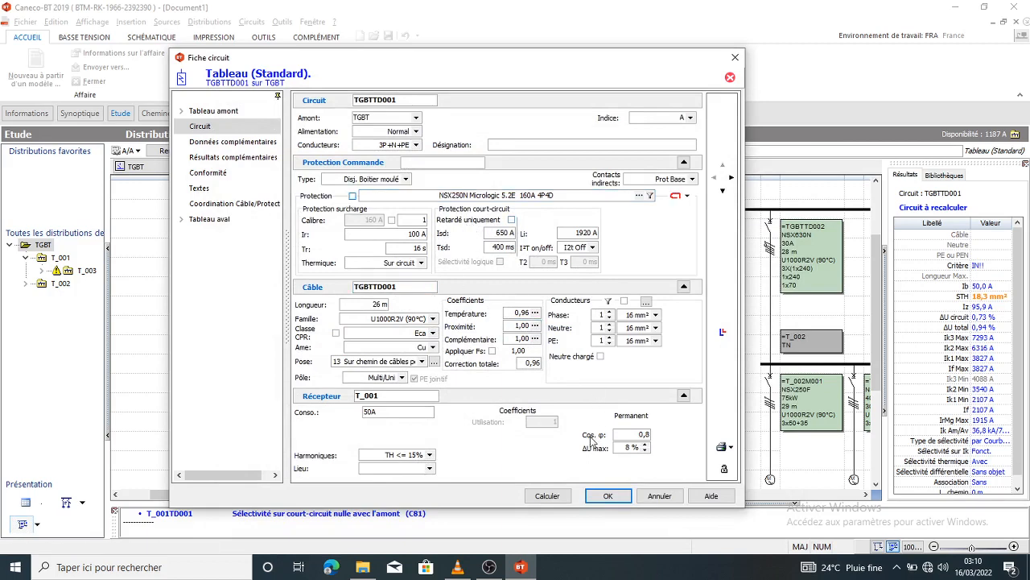
click(553, 495)
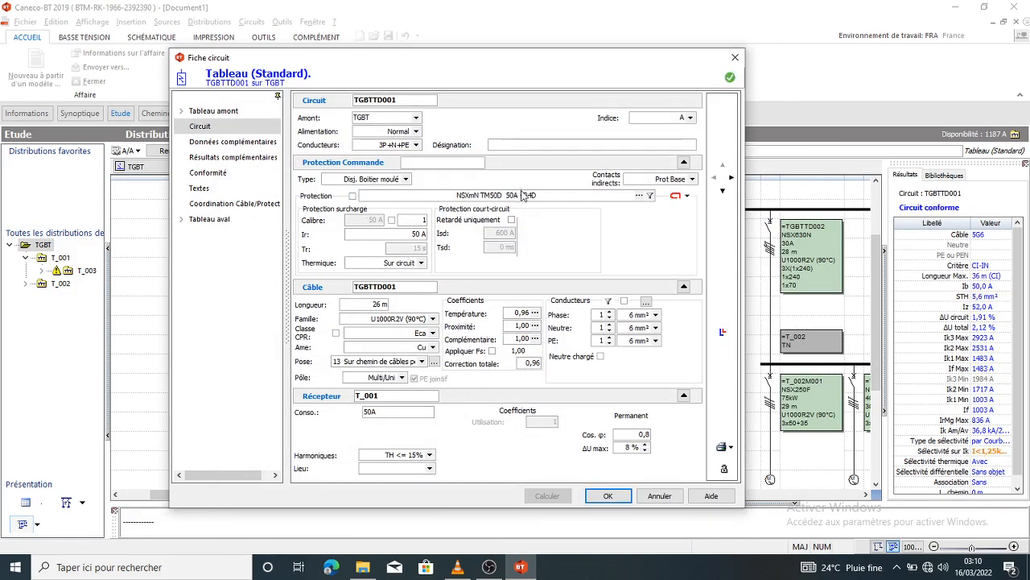
Step: Choose the NSX250N Micrologic 5.2A 160 A, 4P4D, from the catalogue as the breaker of TGBTTD001
click(639, 195)
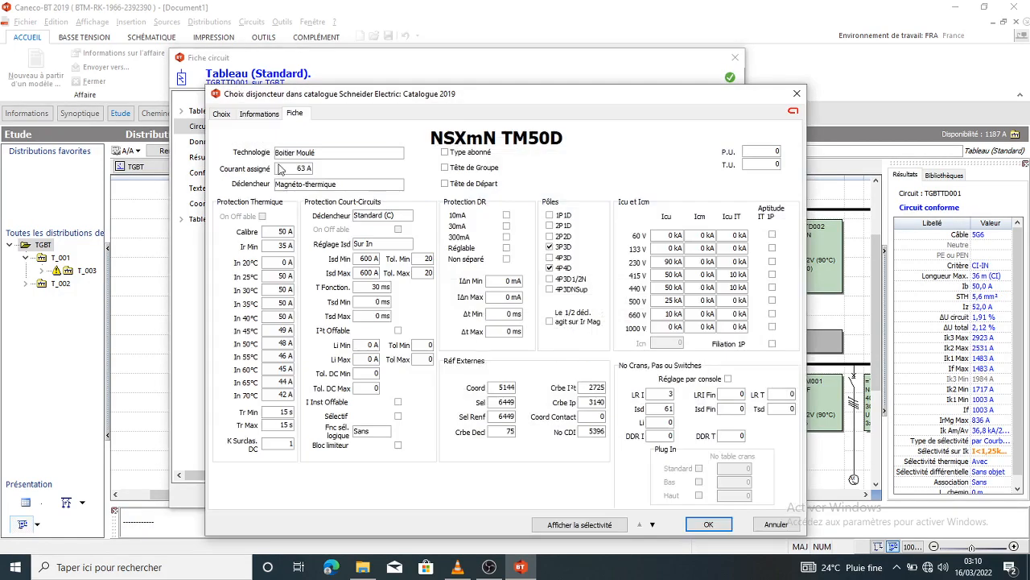
click(221, 113)
scroll(431, 282, down, 7)
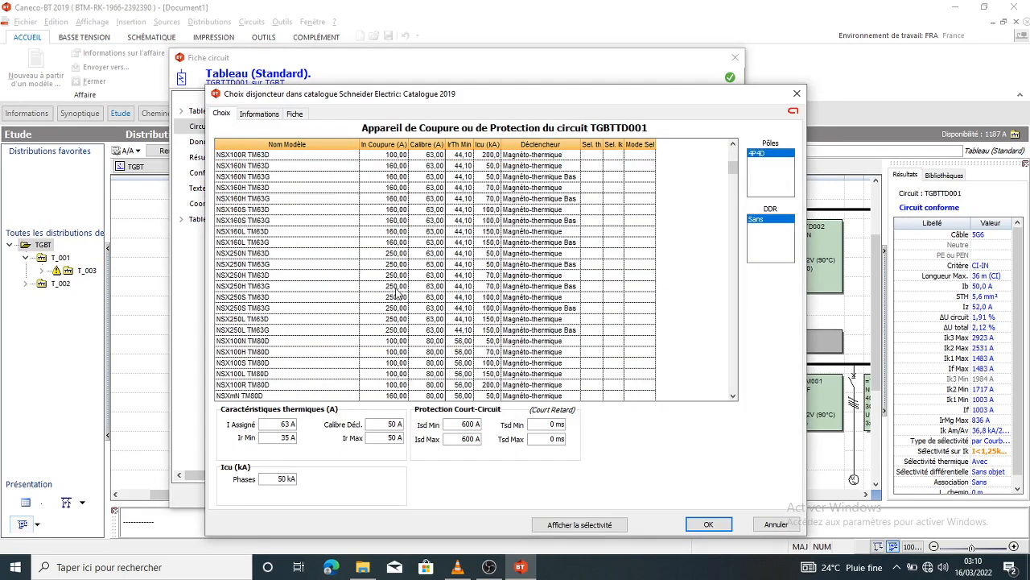
click(397, 288)
scroll(397, 293, down, 15)
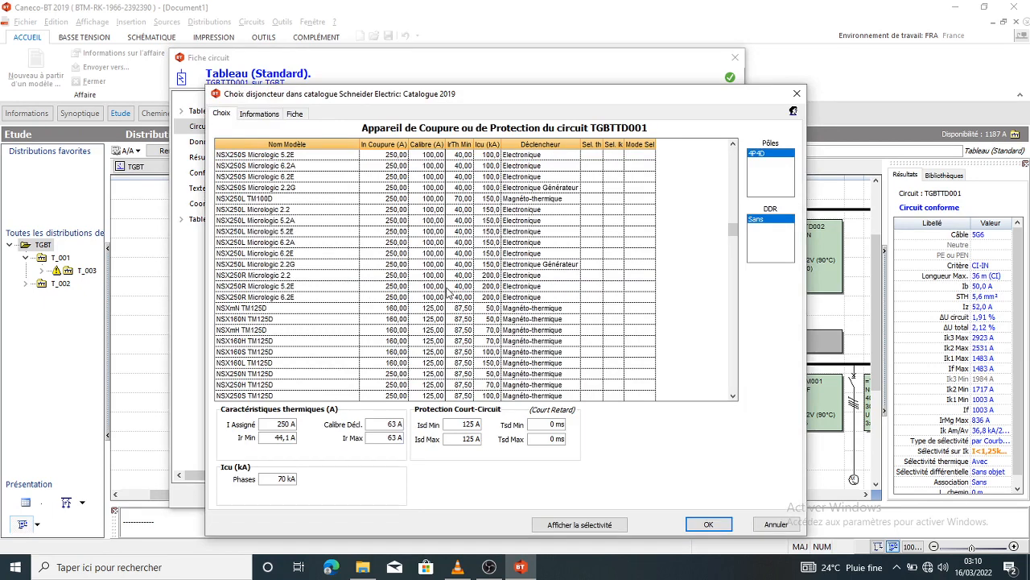
scroll(441, 294, down, 3)
click(397, 275)
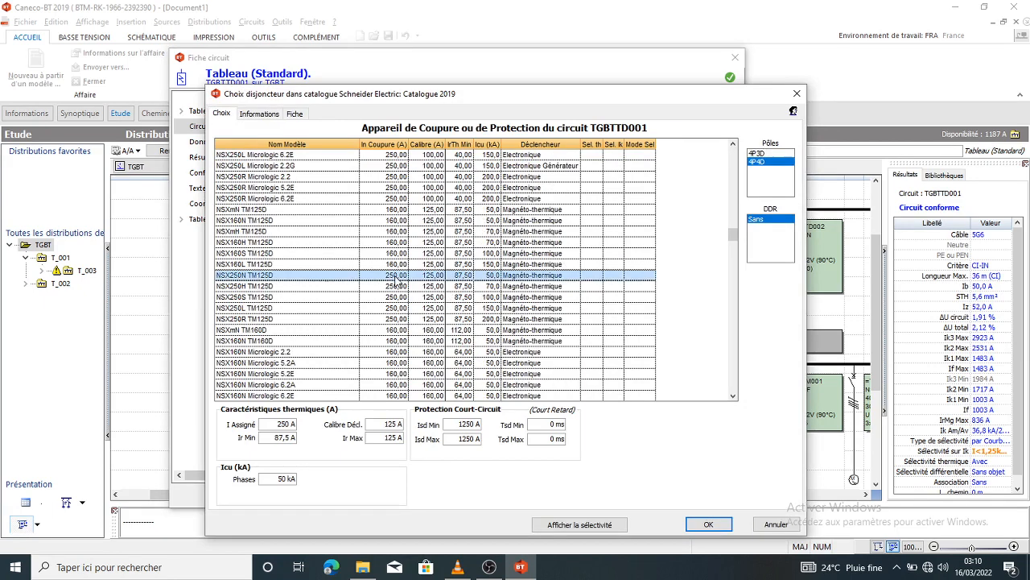
click(405, 351)
scroll(424, 301, down, 7)
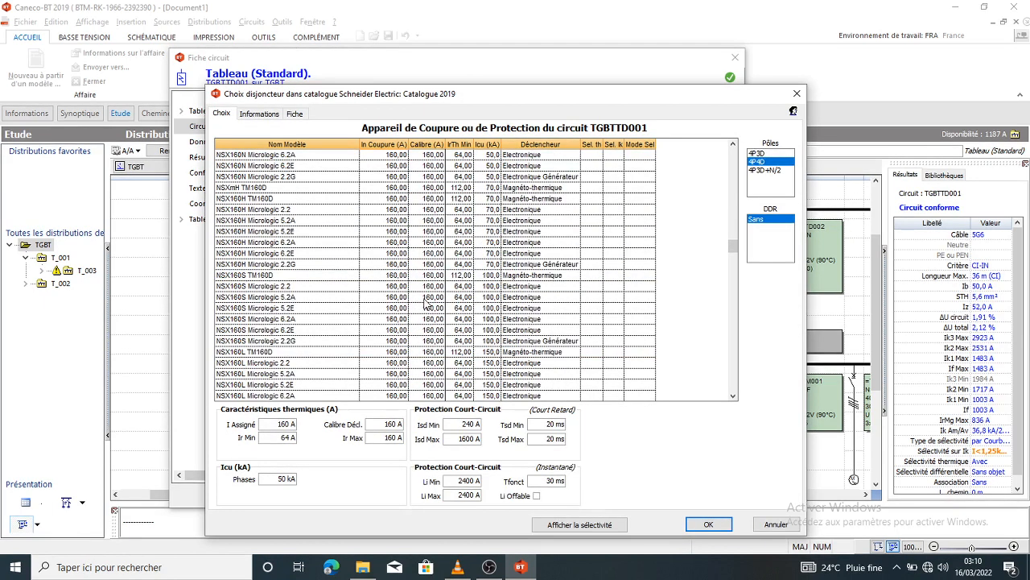
scroll(418, 302, down, 3)
click(394, 330)
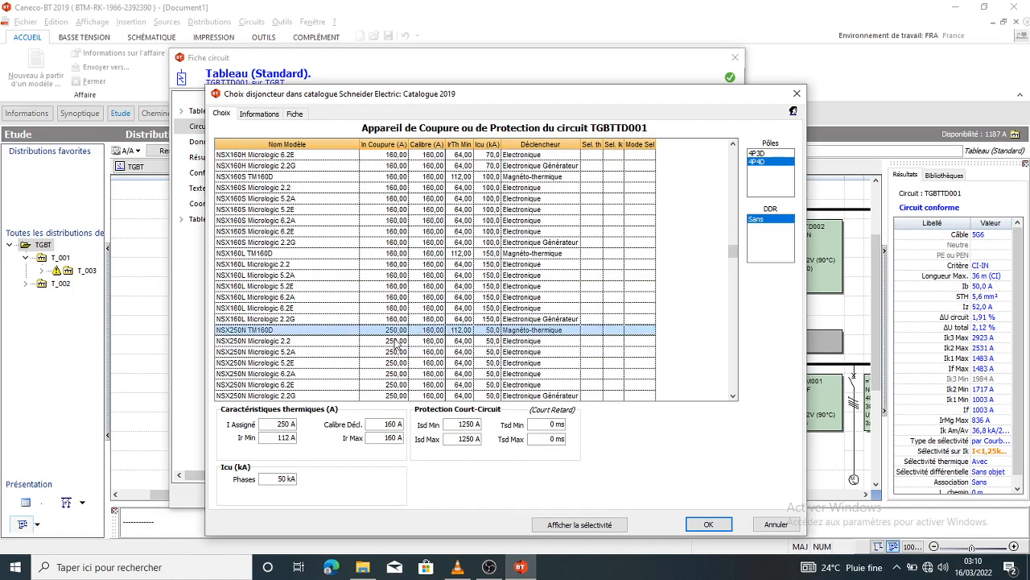
click(392, 340)
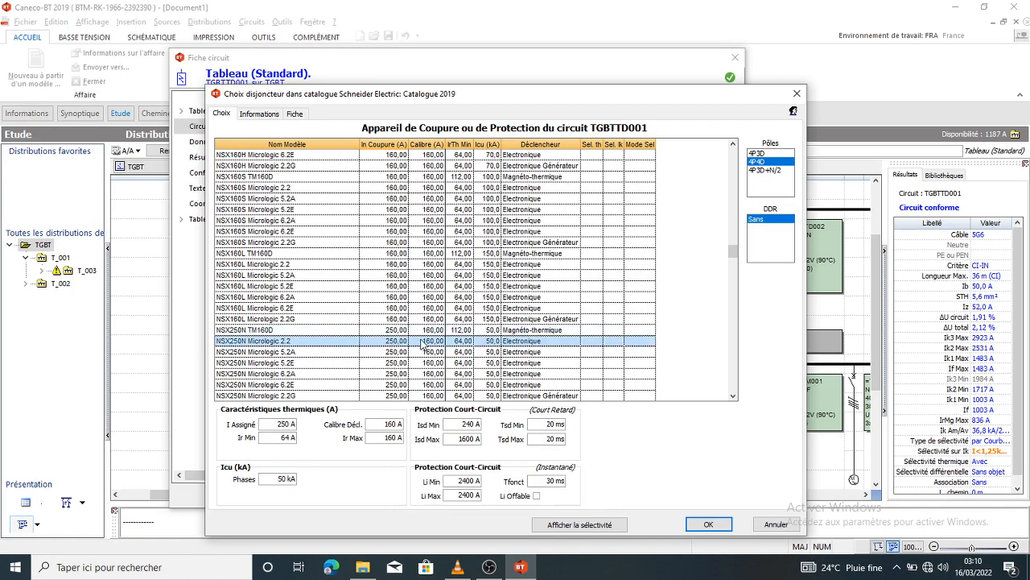
scroll(422, 344, down, 1)
click(398, 319)
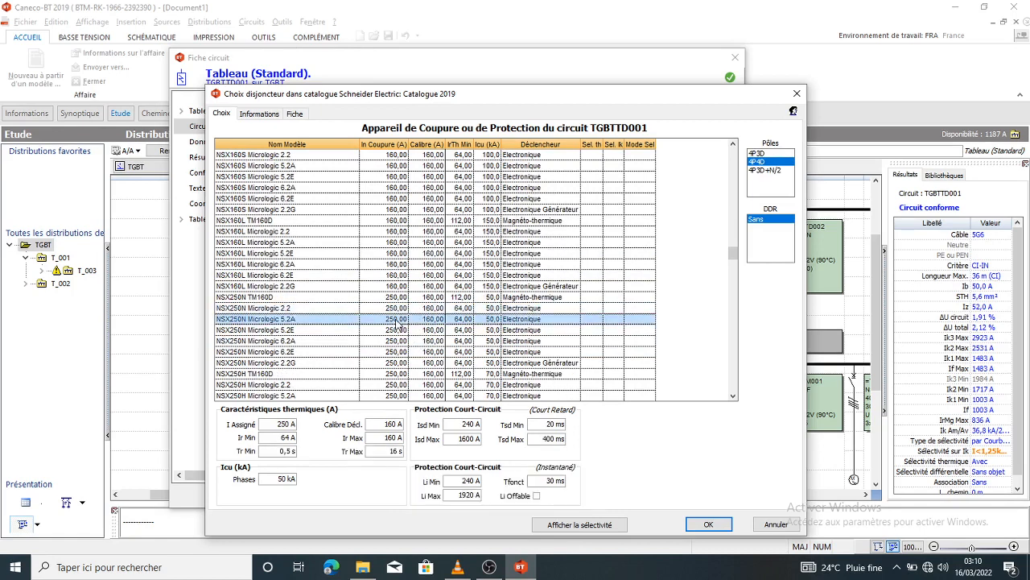
click(703, 525)
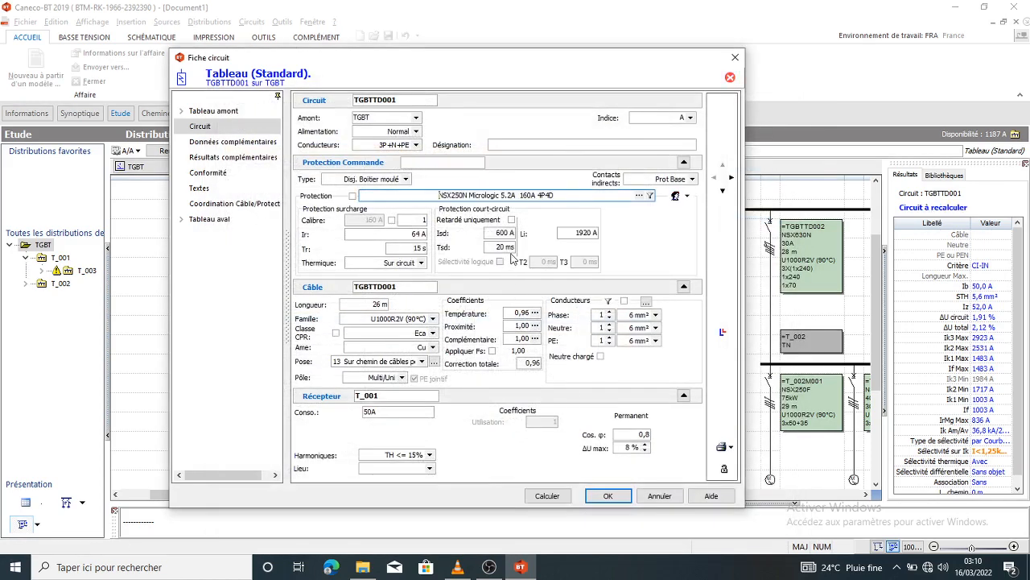
Step: Set the short-circuit delay Tsd of TGBTTD001 to 400 ms and recalculate the circuit with its breaker imposed
click(501, 247)
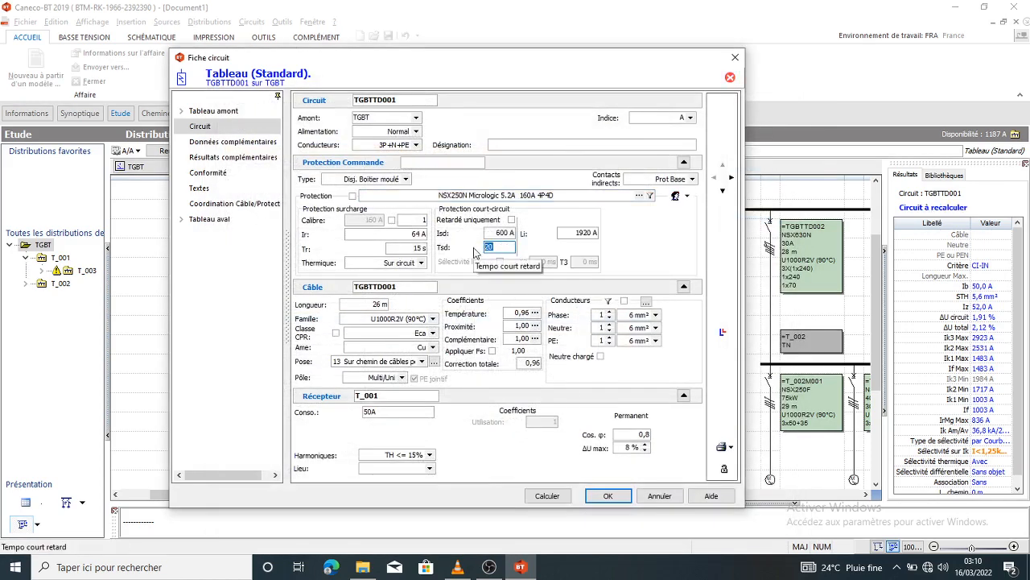
text(3)
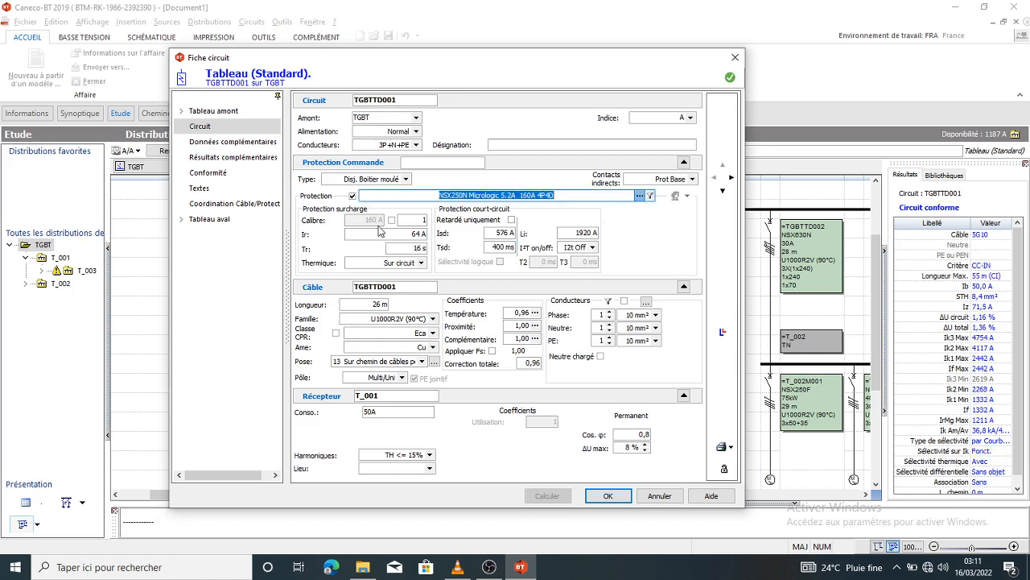
Step: Replace the TGBTTD001 breaker with the NSX250H Micrologic 5.2A 250 A, 4P4D, from the catalogue and recalculate the circuit
click(220, 113)
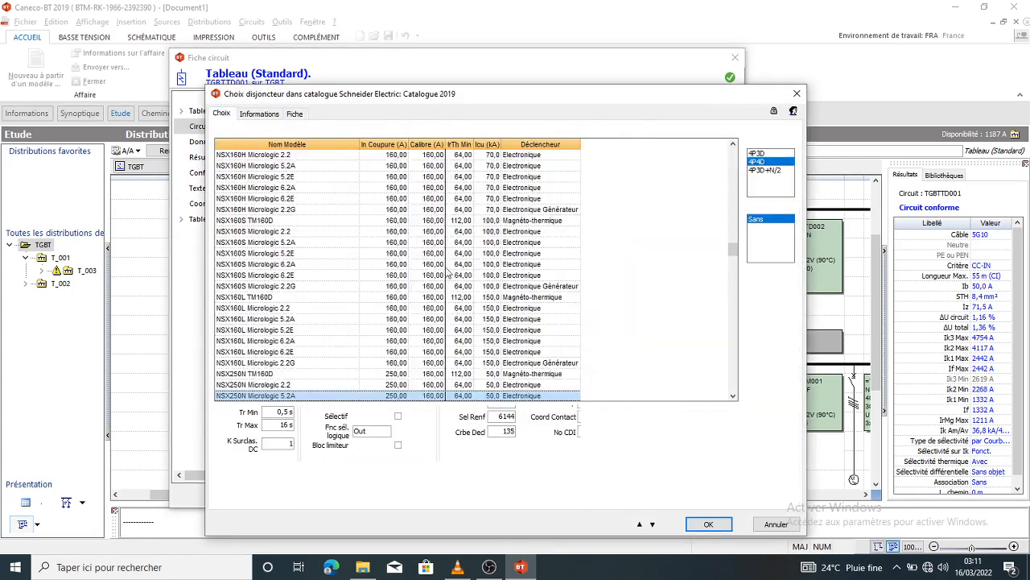
scroll(441, 332, down, 8)
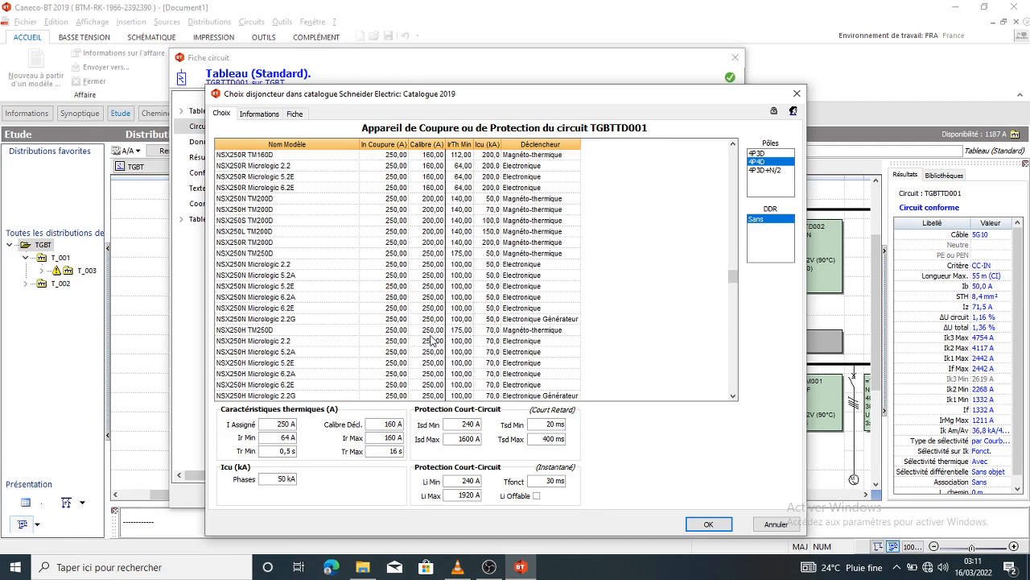
click(432, 342)
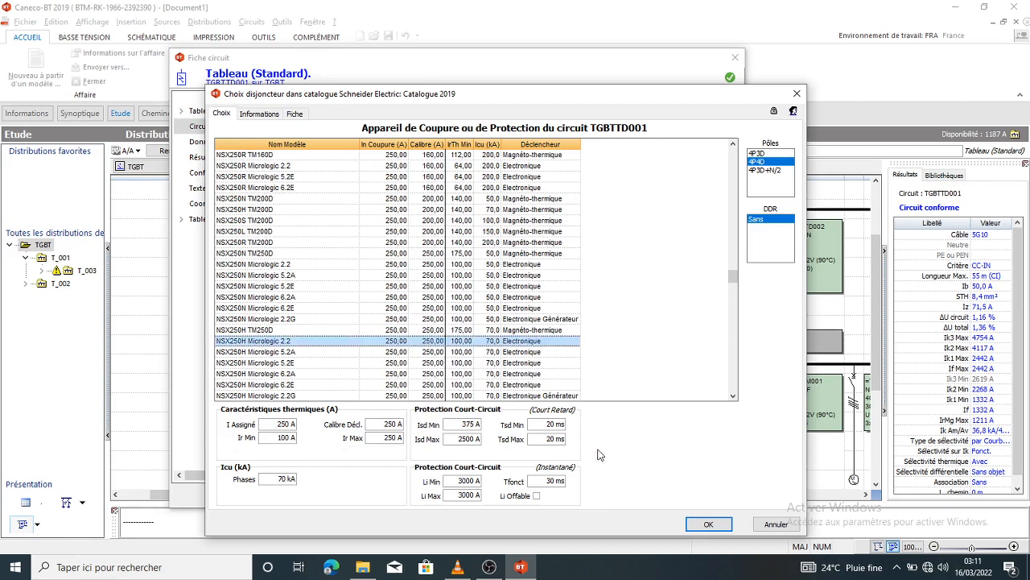
click(437, 352)
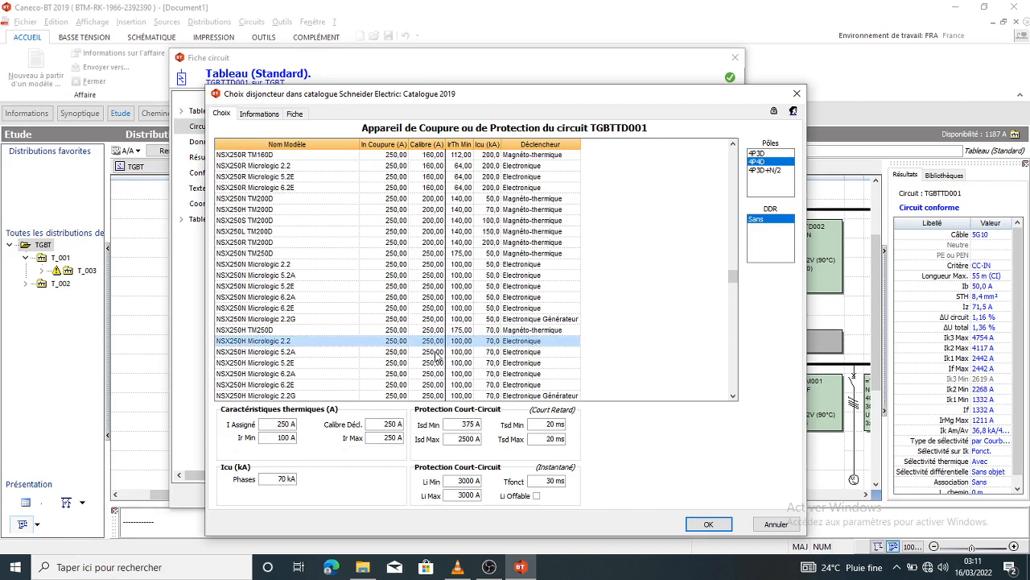
click(706, 524)
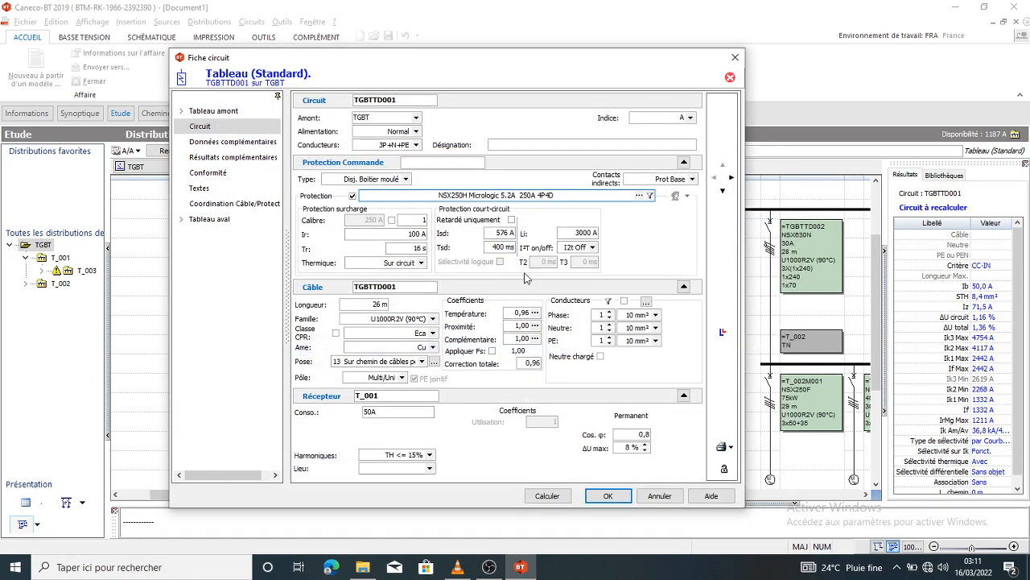
click(547, 495)
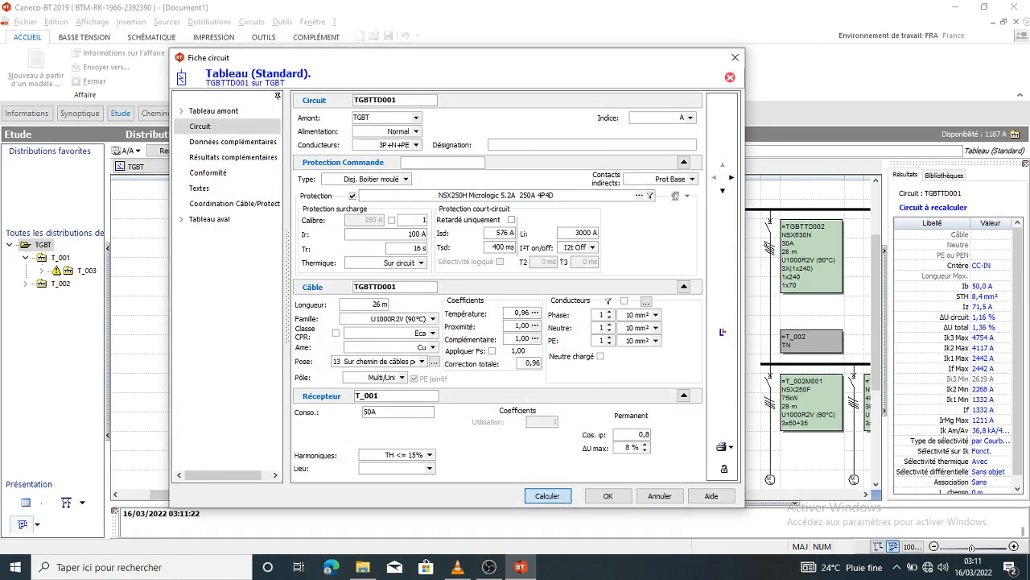
Step: Set the thermal setting Ir of TGBTTD001 to 200 A, recalculate and inspect its selectivity curves against TGBT
click(417, 233)
key(Return)
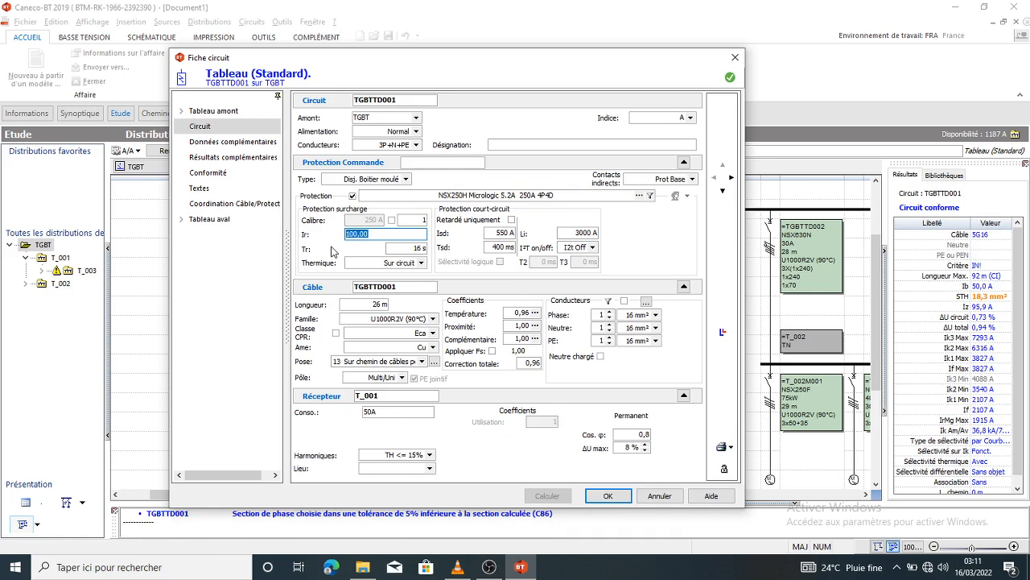
text(200)
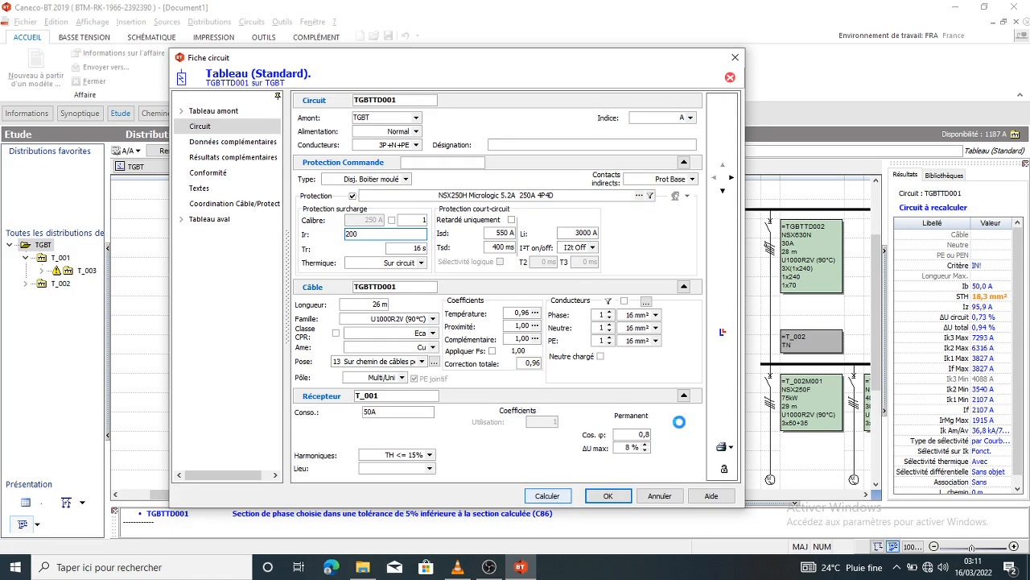
click(548, 495)
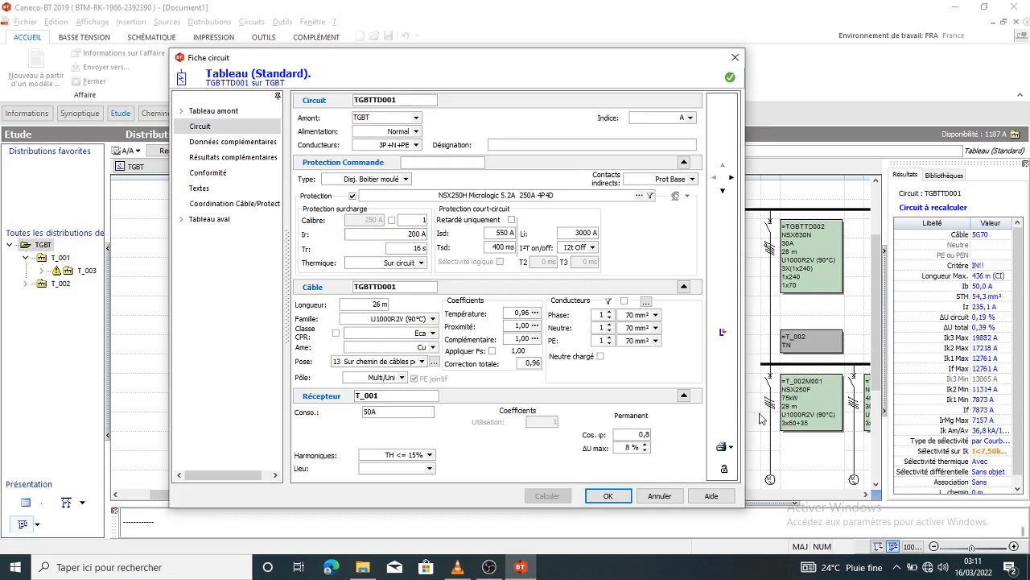
click(722, 333)
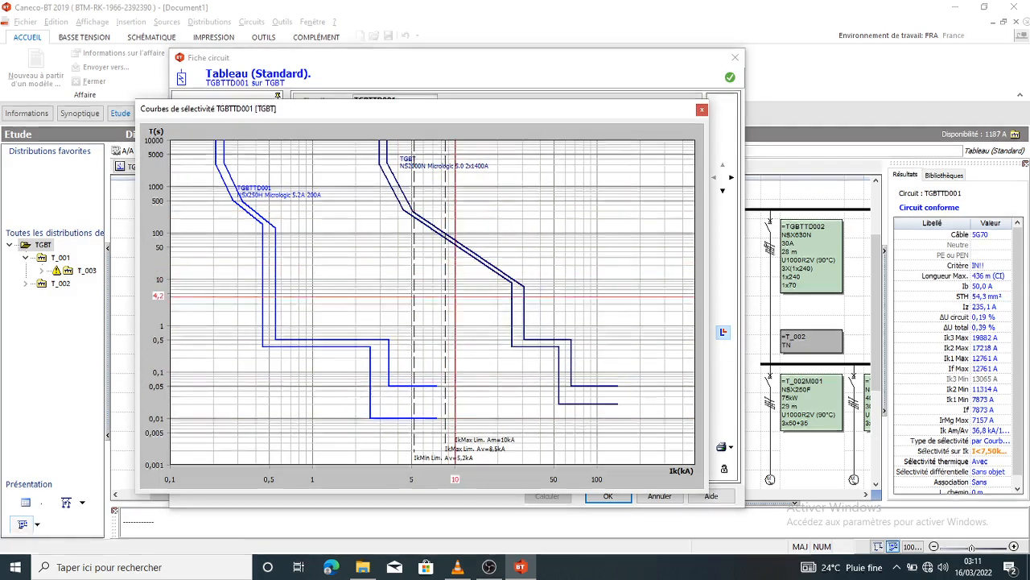
click(702, 109)
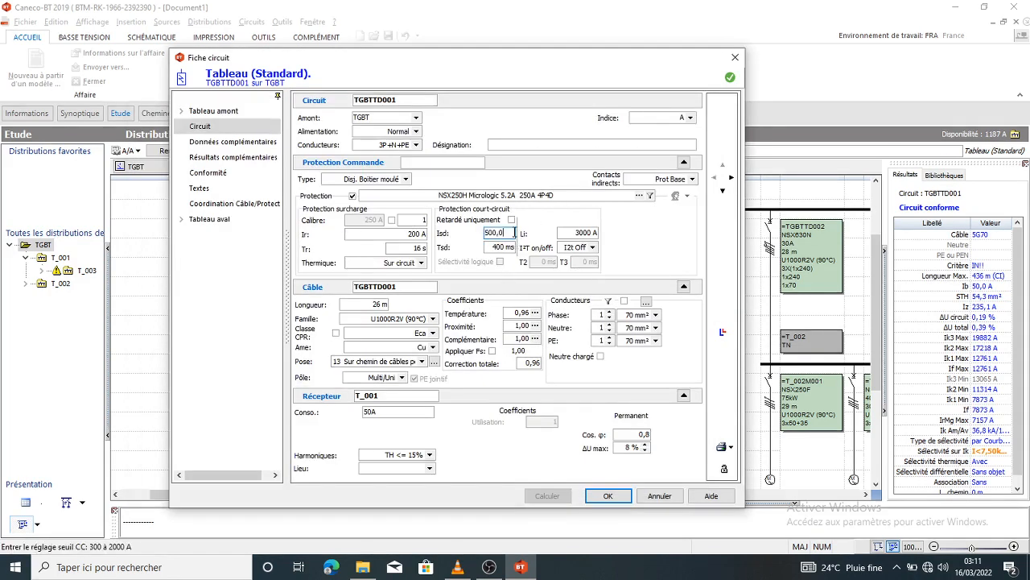
Step: Set the Isd threshold of TGBTTD001 to 2000 A, restrict its short-circuit protection to delayed breakers only and recalculate
drag(514, 233, 439, 239)
text(2000)
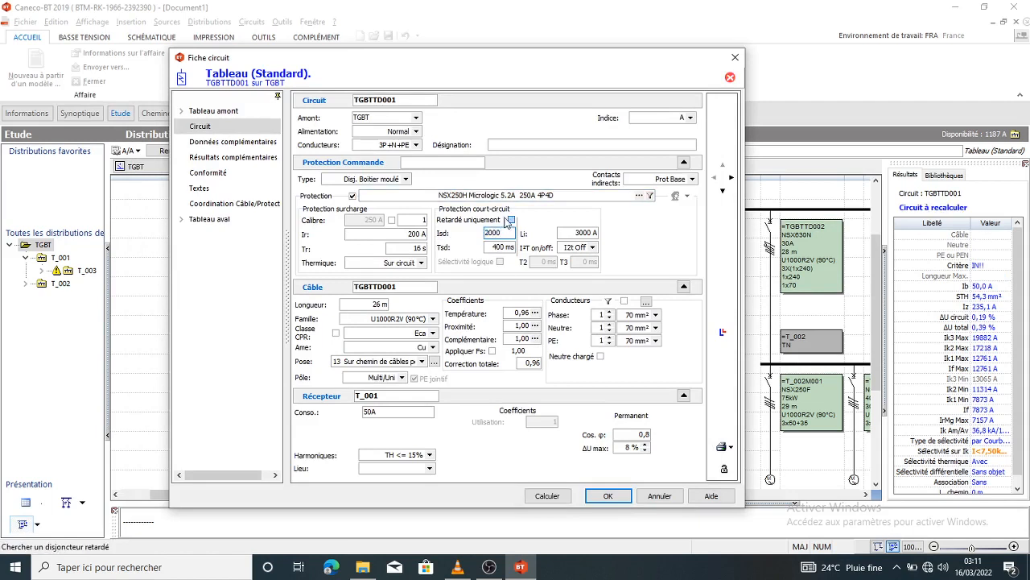
click(546, 495)
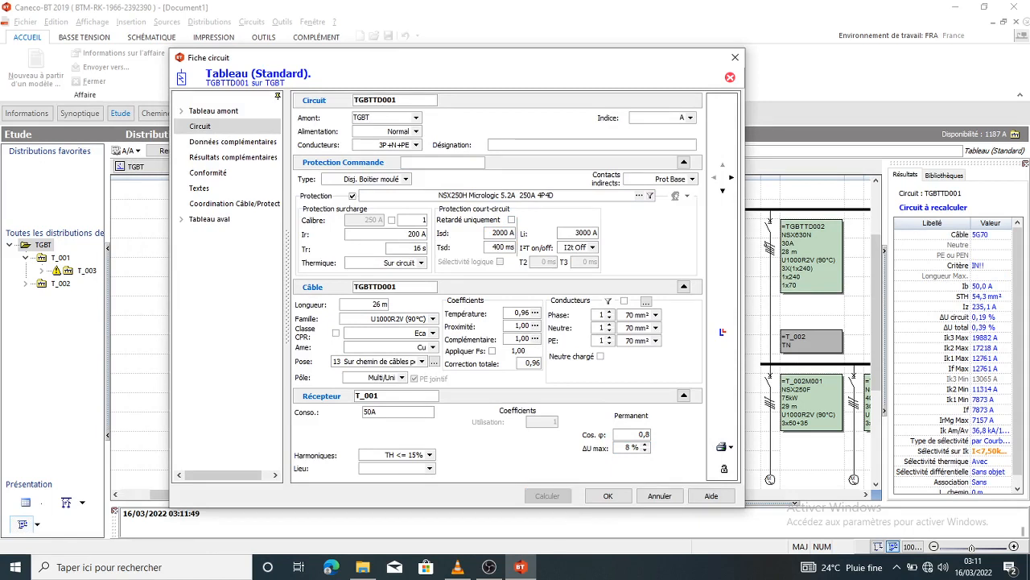
click(512, 219)
click(555, 495)
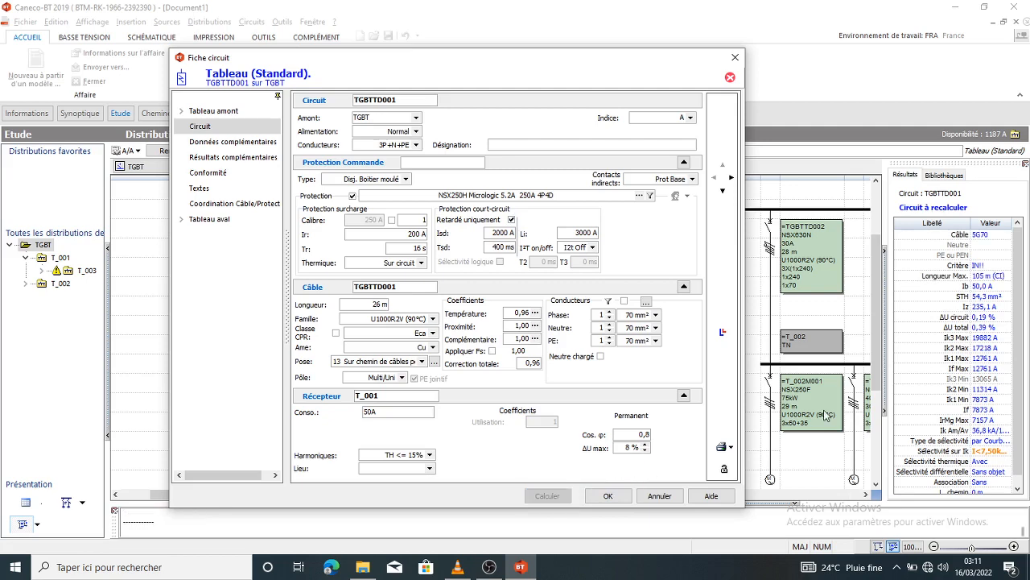
Step: Compare the selectivity curves of TGBTTD001 and TGBT at the 2000 A threshold and accept the circuit sheet
click(722, 332)
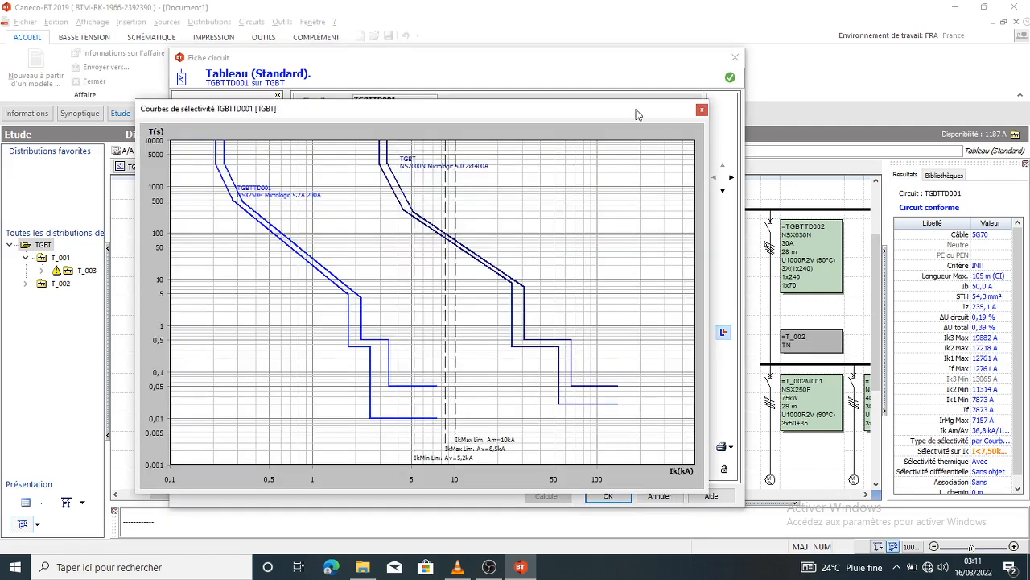
click(701, 110)
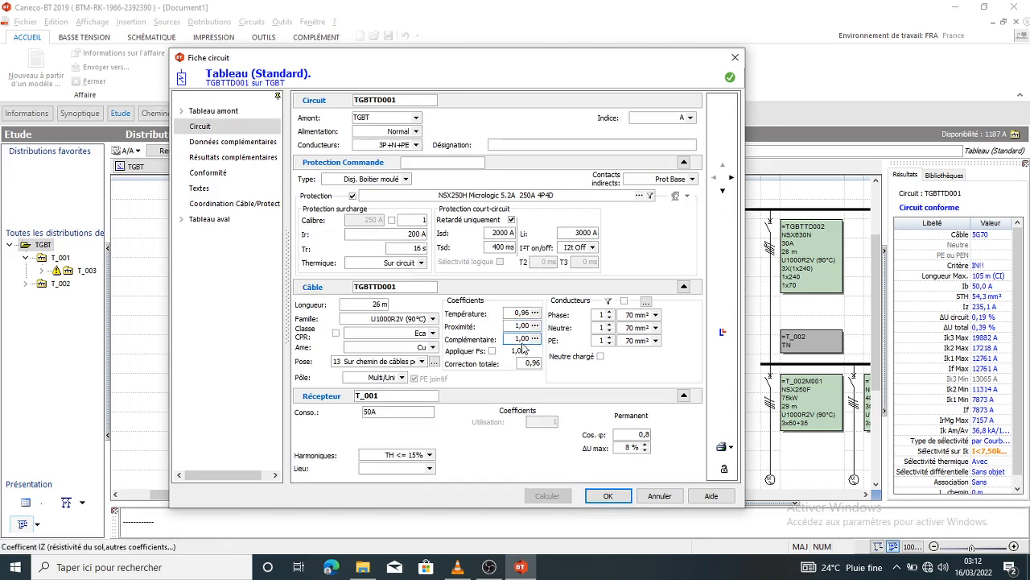
click(605, 497)
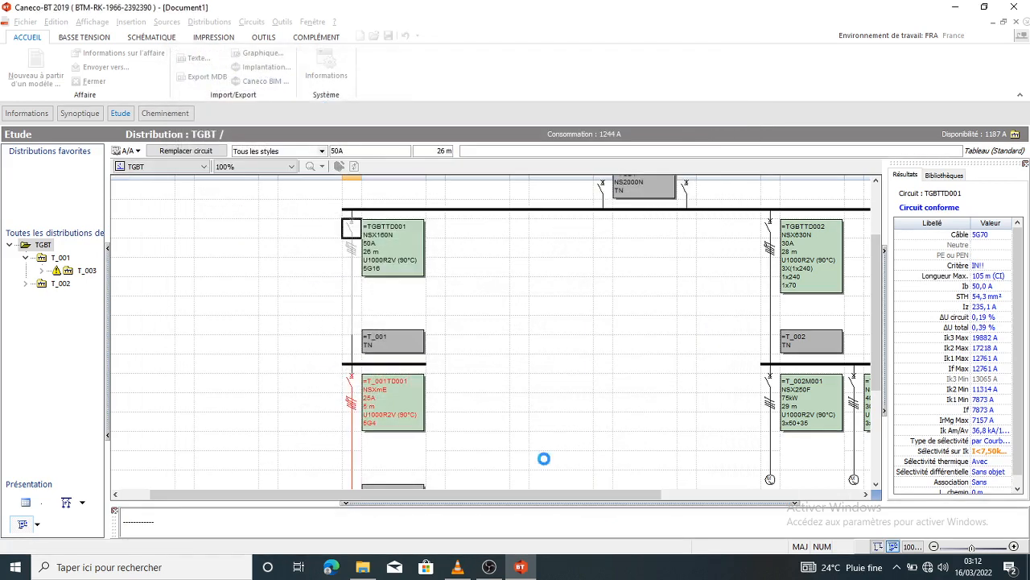
Step: Recalculate T_001TD001, examine its selectivity curves against the 200 A setting of TGBTTD001 and accept its circuit sheet
click(352, 381)
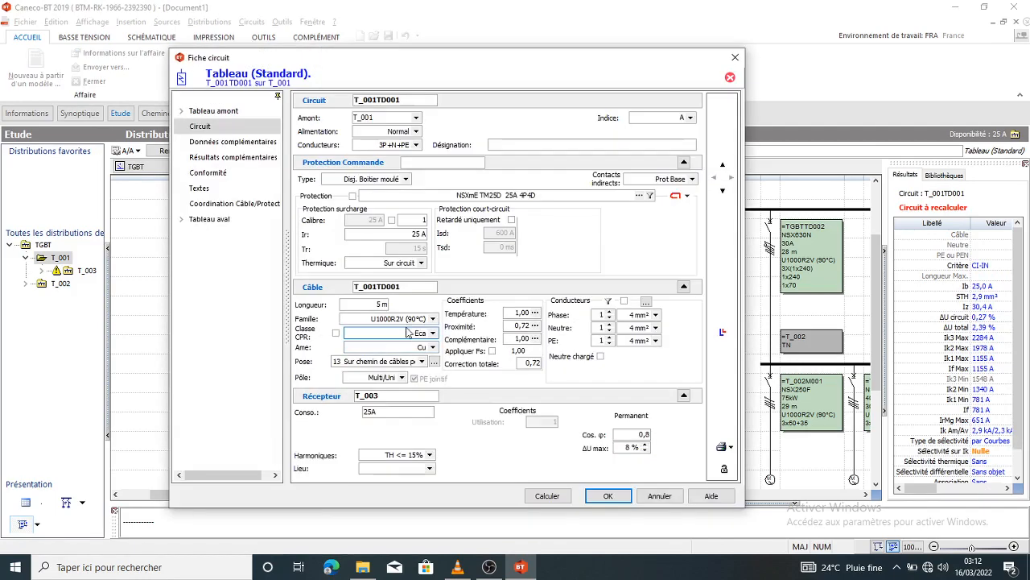
click(608, 496)
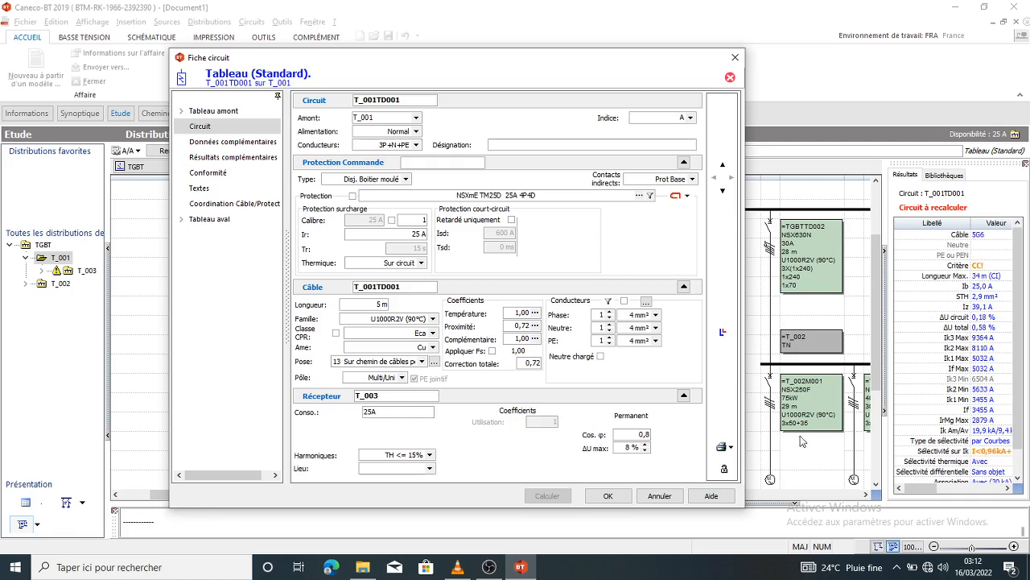
click(723, 333)
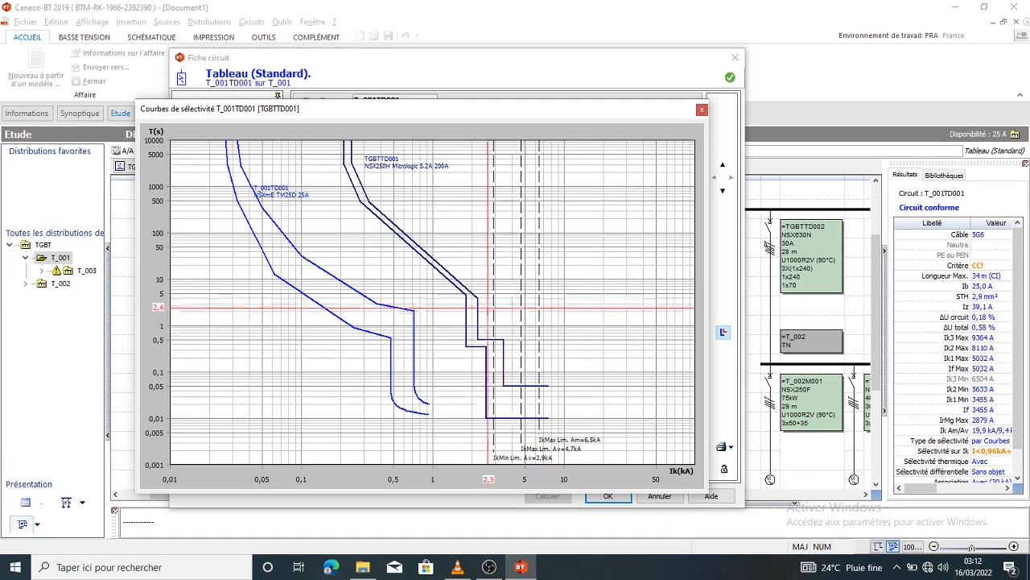
click(701, 111)
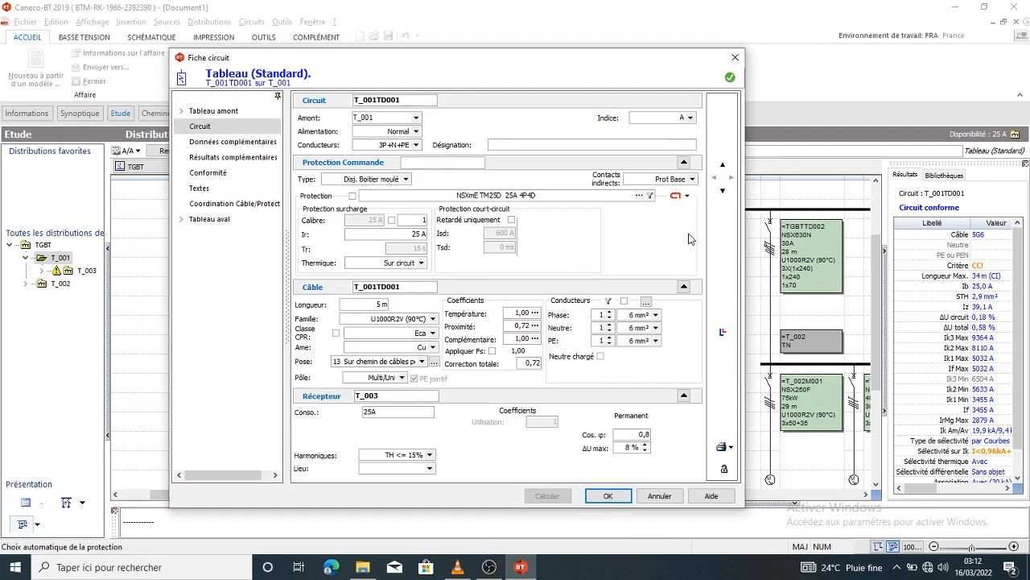
click(608, 496)
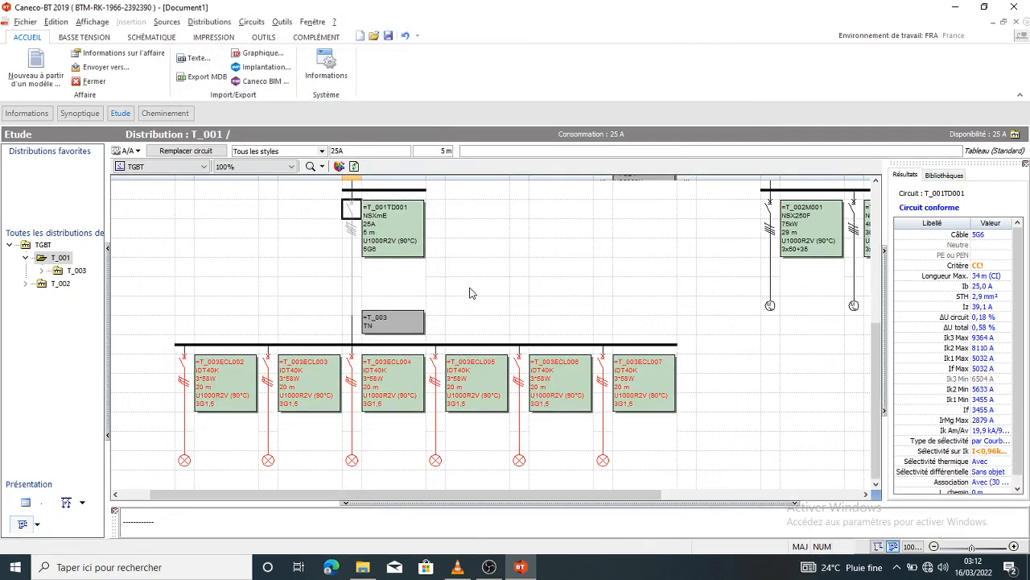
Step: Run the automatic calculation on the T_003 lighting circuits and check the selectivity results of T_003ECL007, T_003ECL004 and T_003ECL003
right_click(464, 352)
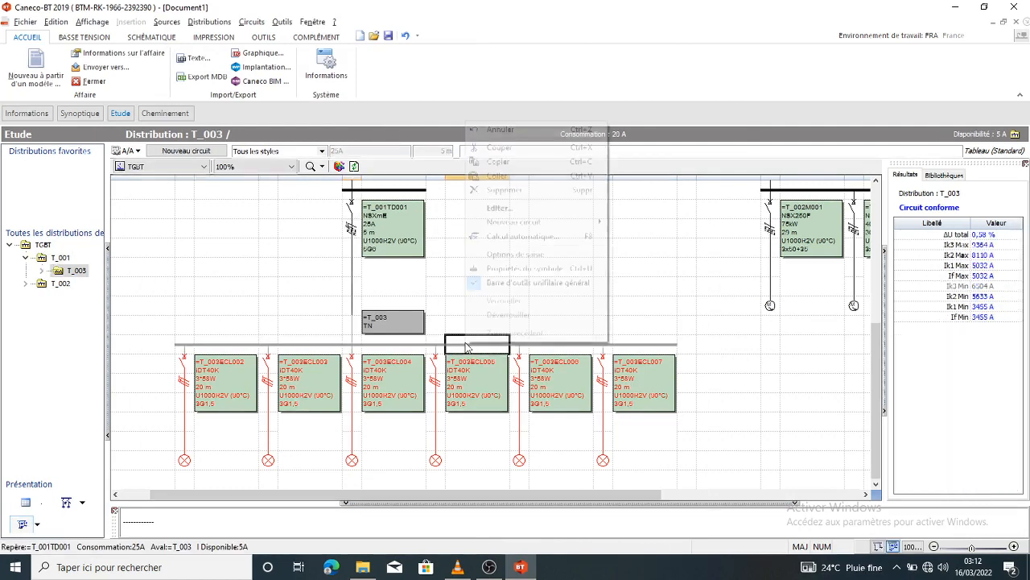
click(524, 235)
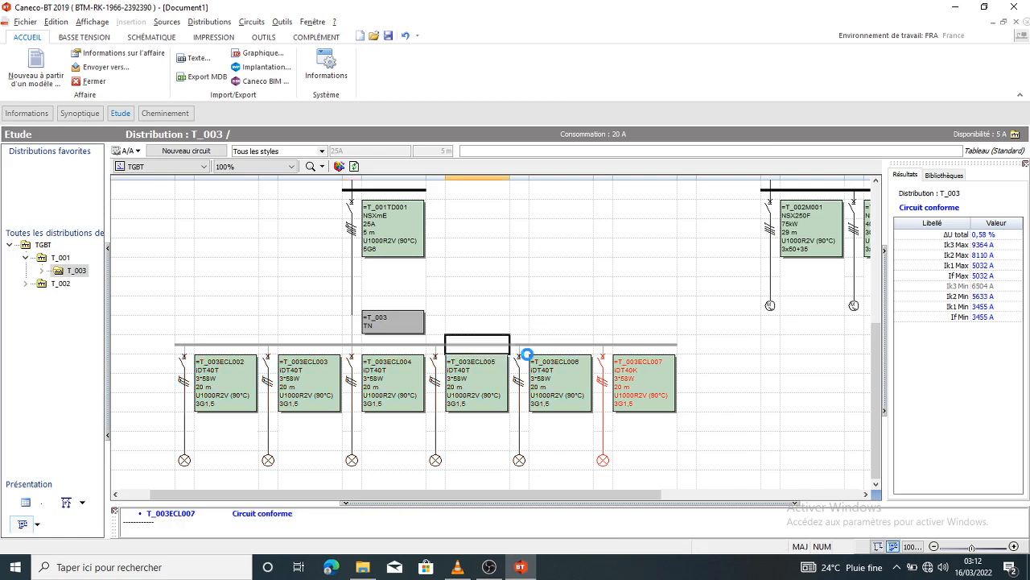
click(603, 364)
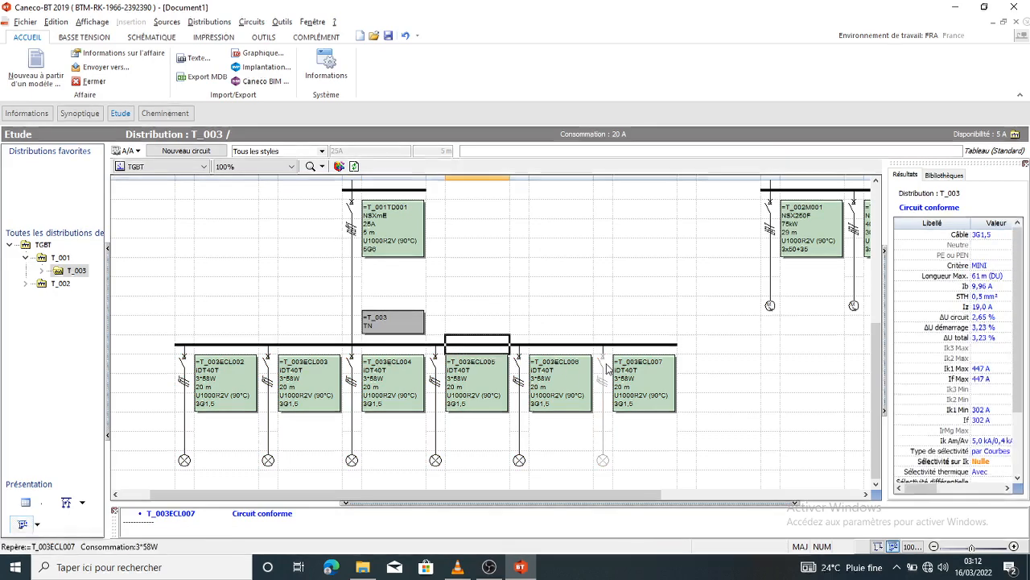
scroll(918, 402, down, 1)
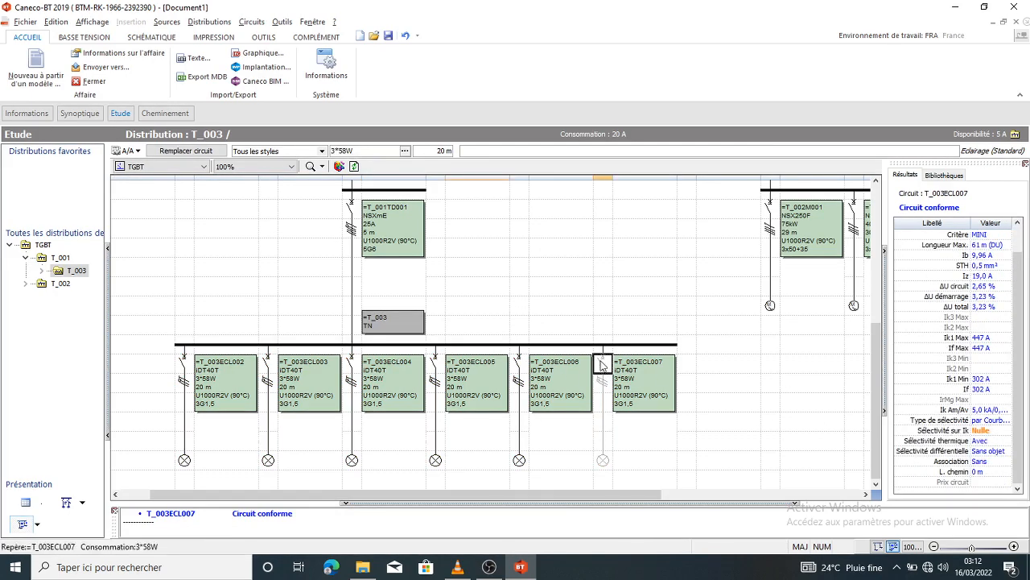
click(352, 363)
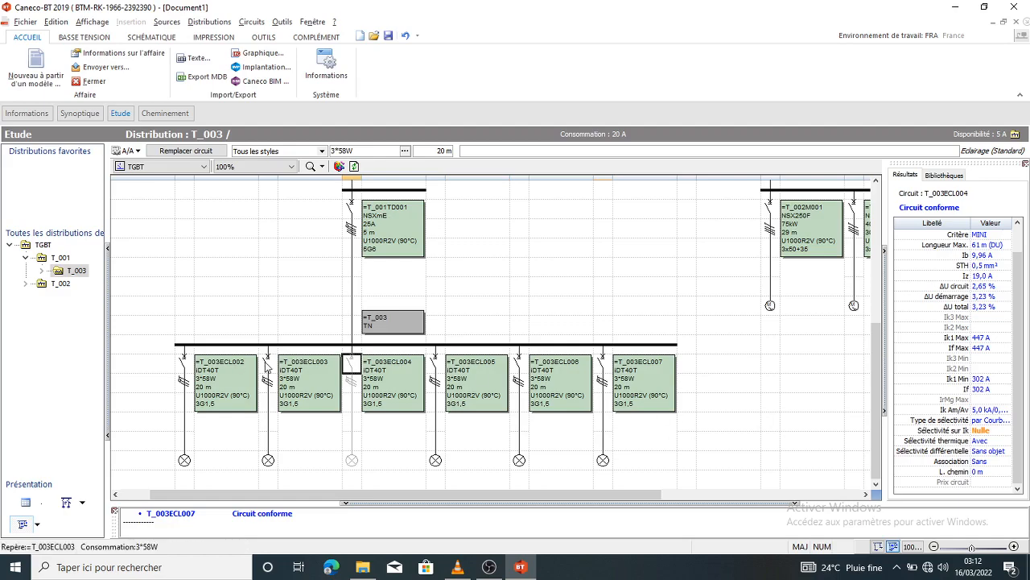
click(268, 363)
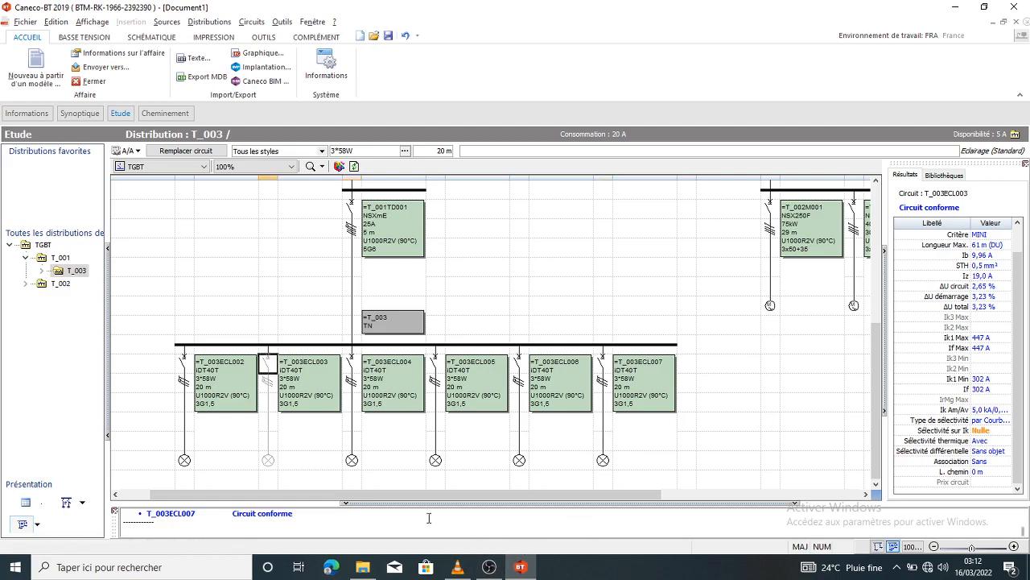
click(488, 566)
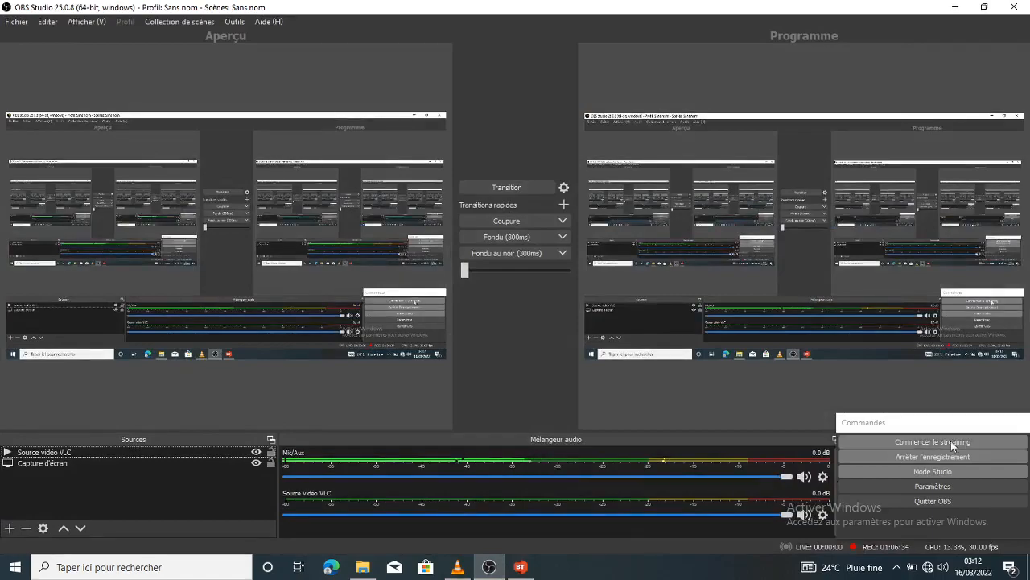